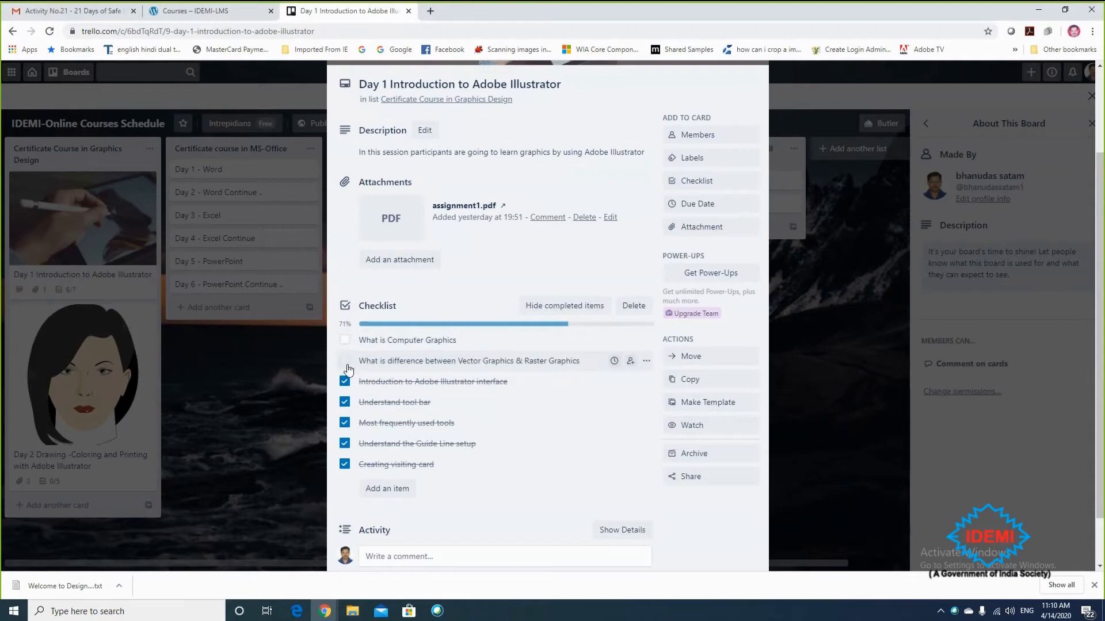
- Mark the checklist items from "Introduction to Adobe Illustrator interface" through "Creating visiting card" as incomplete on the Day 1 card
click(345, 382)
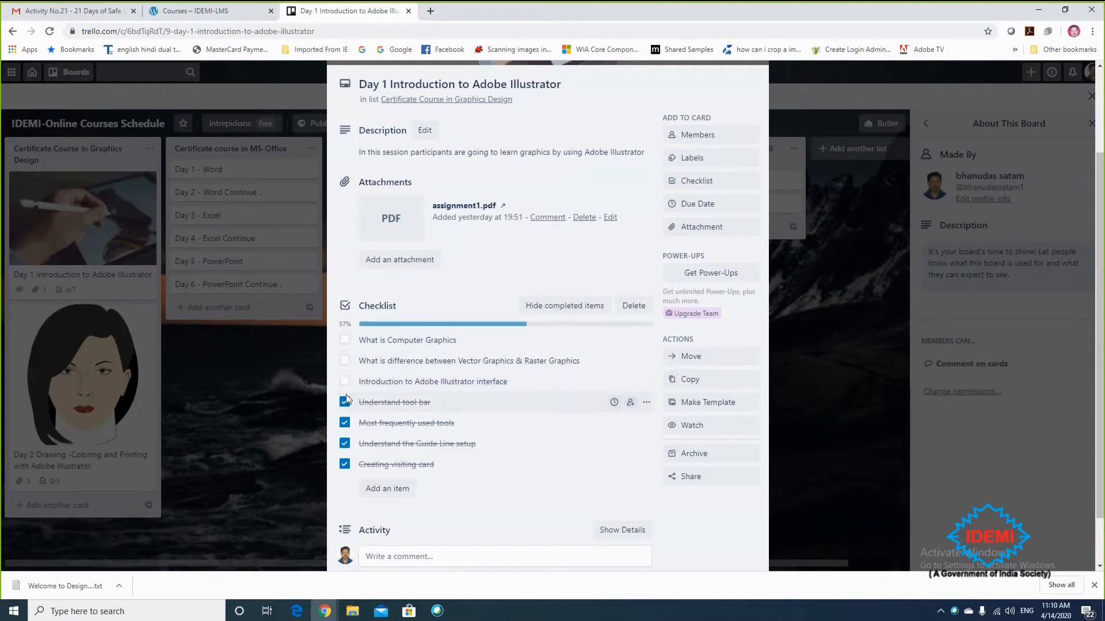
click(345, 403)
click(347, 425)
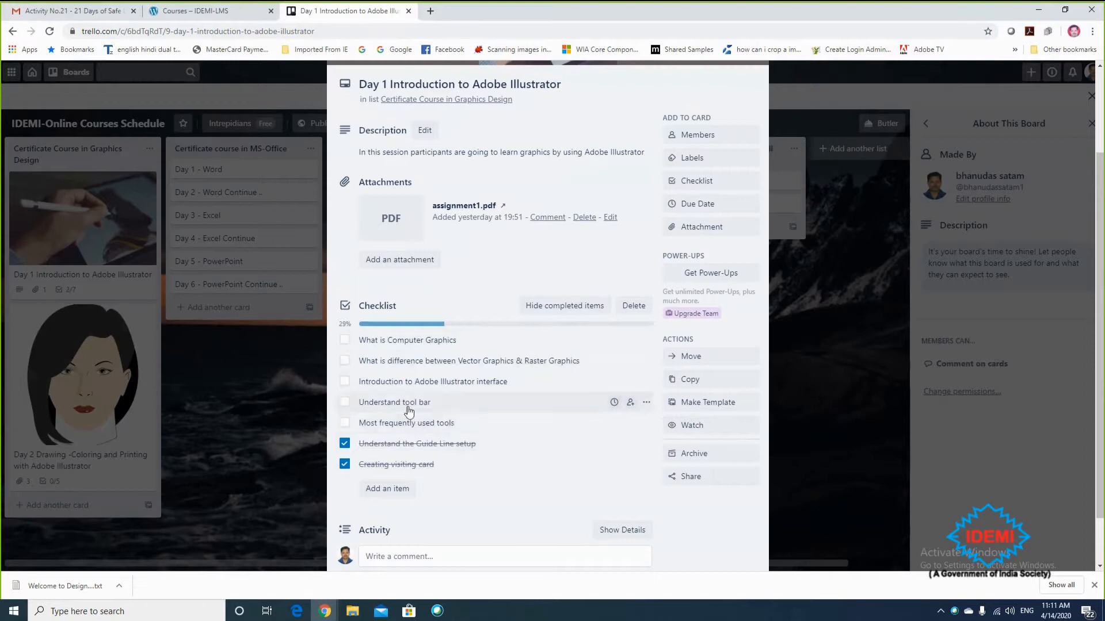
click(343, 447)
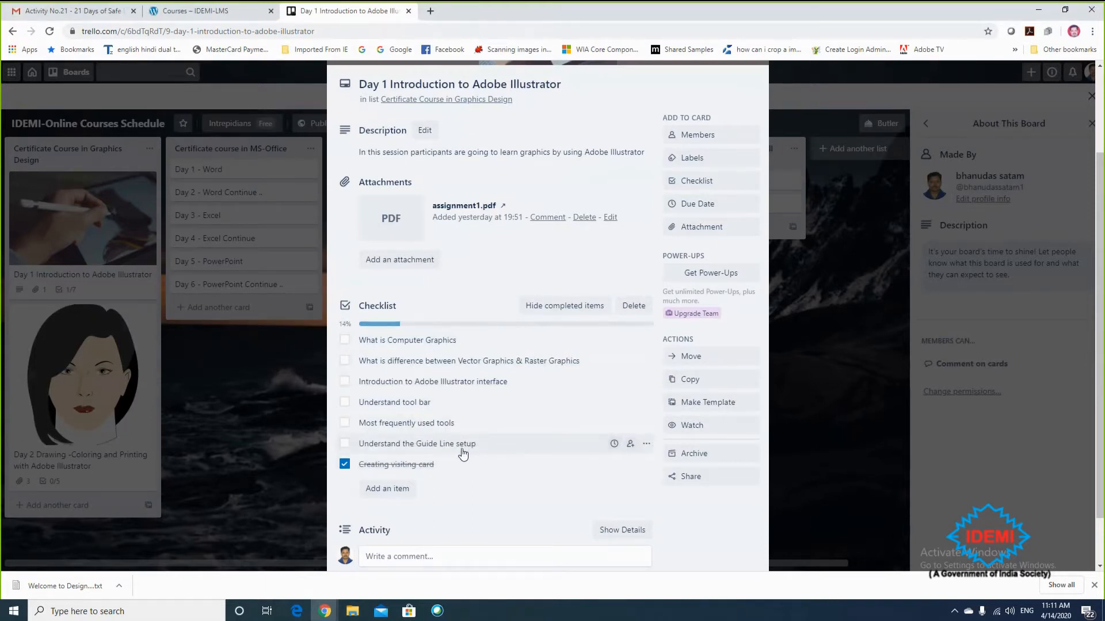
click(343, 468)
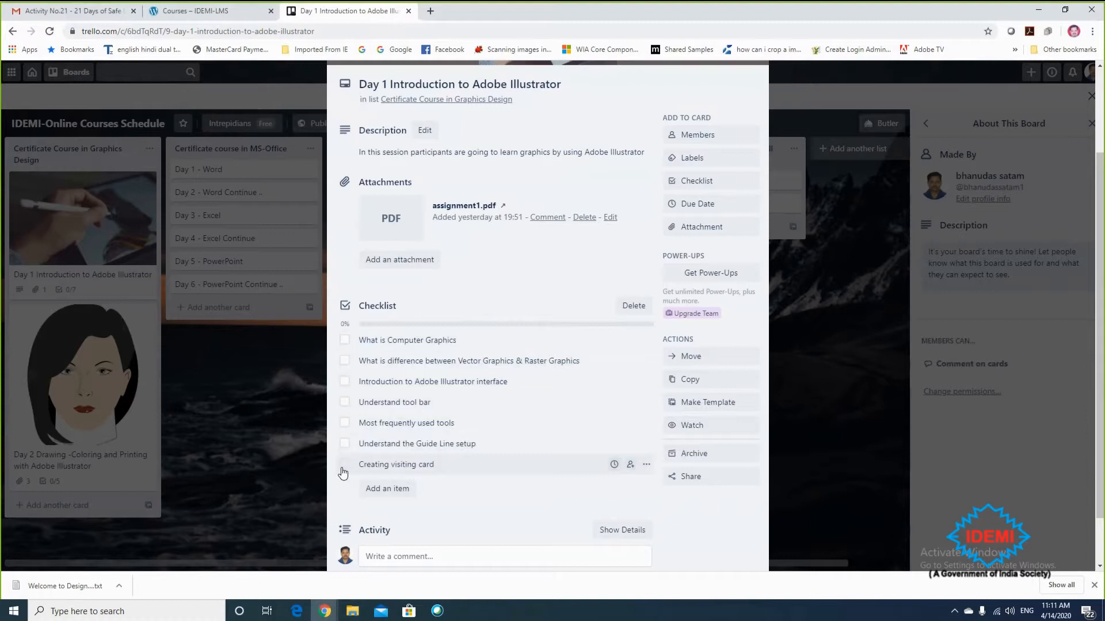
- Mark all seven items in the Day 1 card's checklist as complete, from "What is Computer Graphics" to "Creating visiting card"
click(345, 341)
click(345, 361)
click(344, 382)
click(345, 402)
click(345, 423)
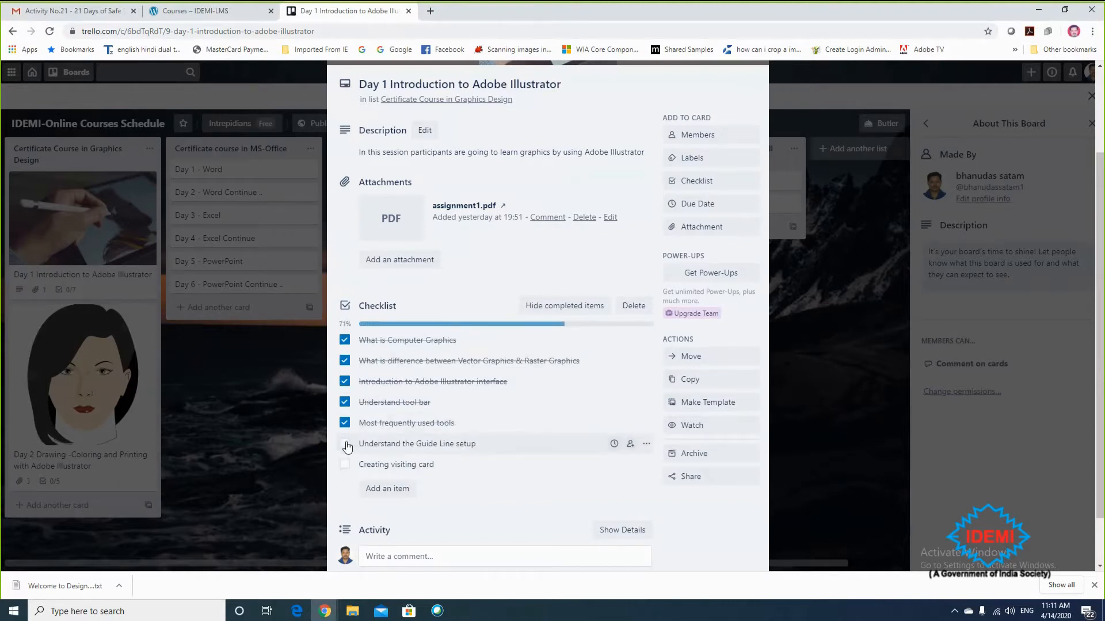
click(344, 443)
click(344, 465)
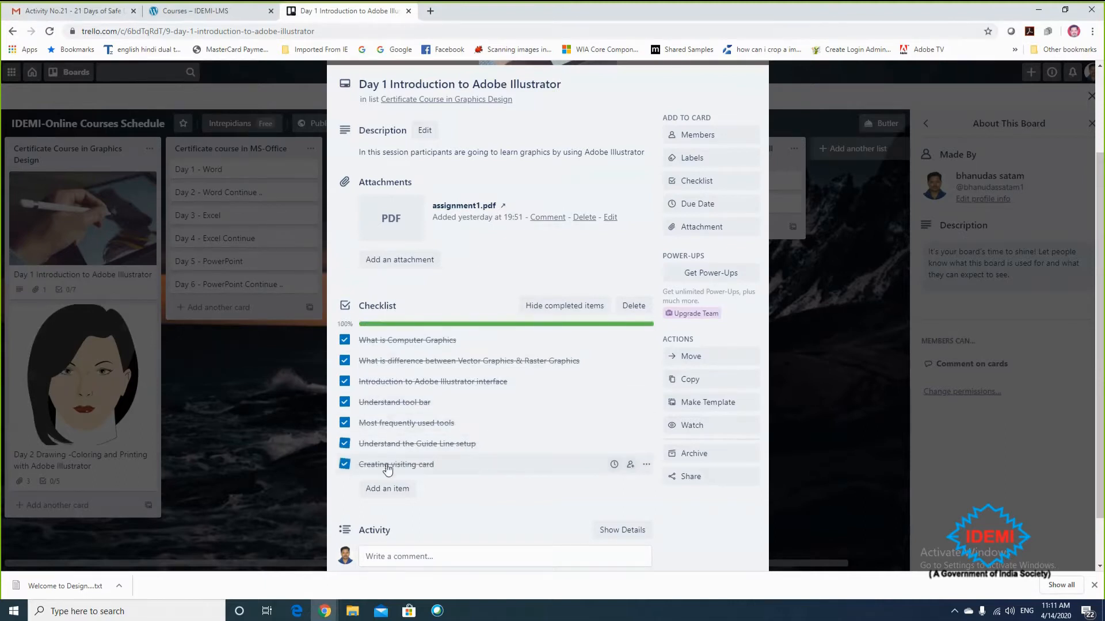
- Review the Day 1 card's description, assignment1.pdf attachment and checklist of session topics
scroll(461, 426, down, 1)
scroll(462, 427, up, 2)
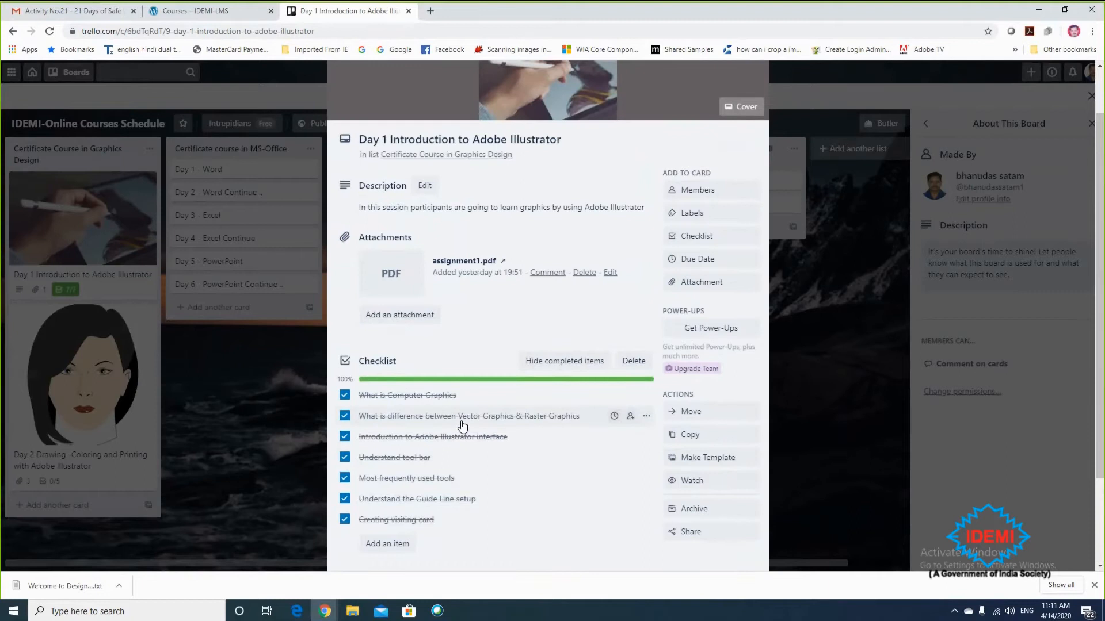
scroll(460, 449, down, 2)
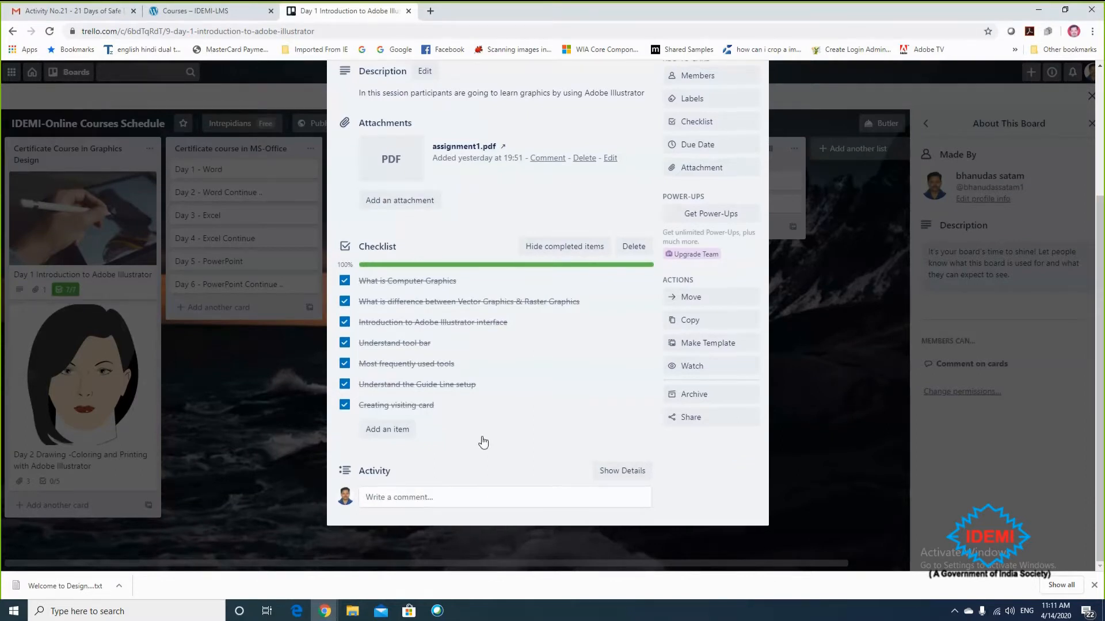
scroll(484, 440, up, 3)
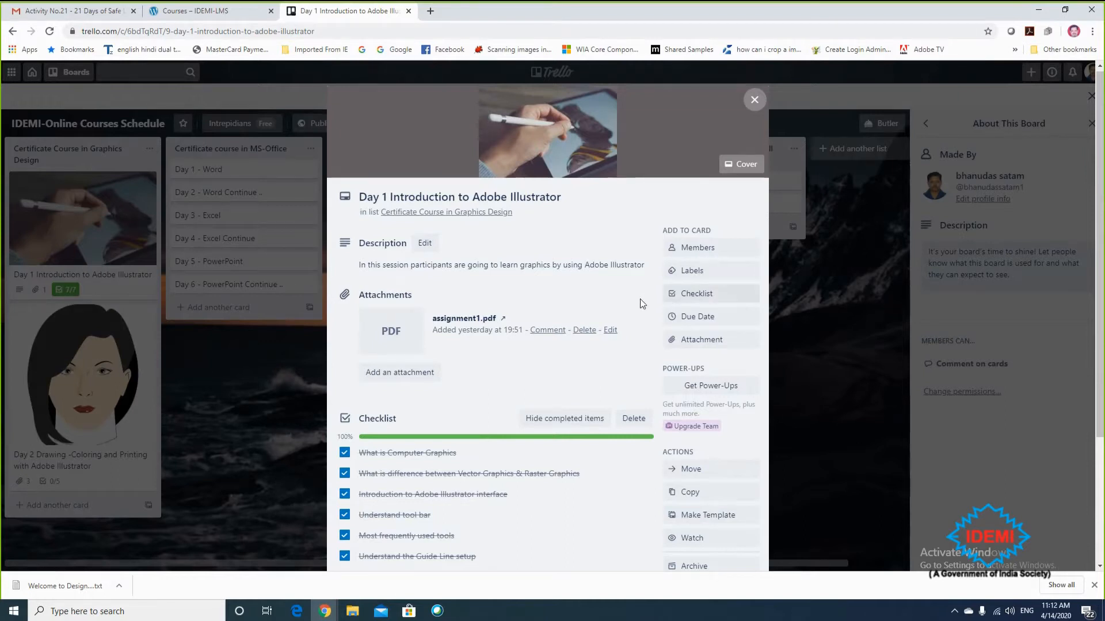
scroll(622, 323, down, 1)
scroll(599, 351, up, 1)
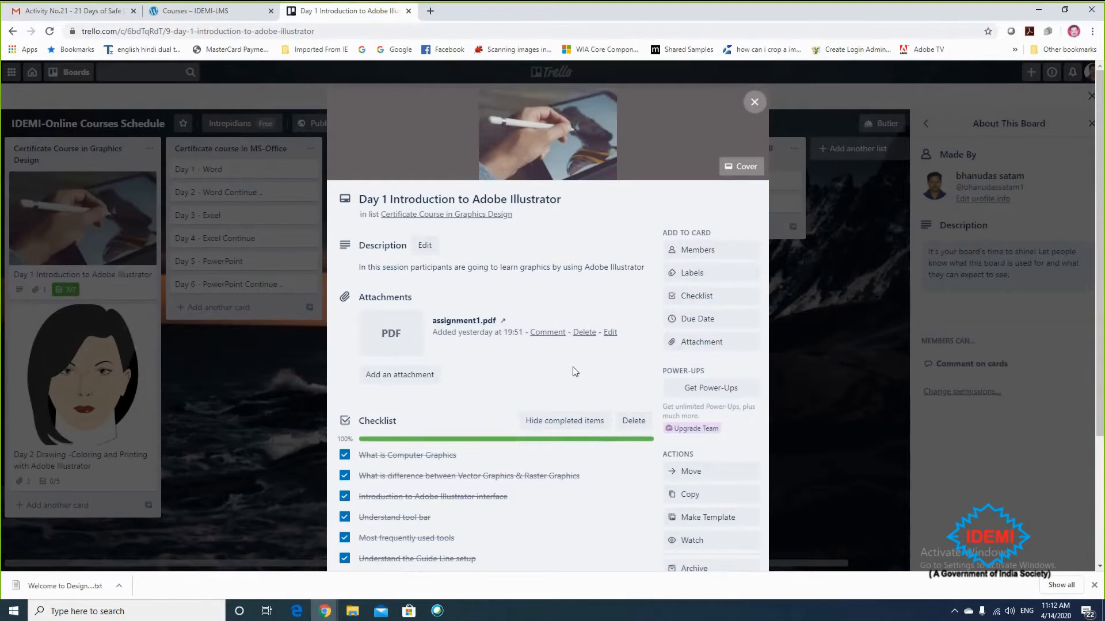
scroll(589, 365, down, 1)
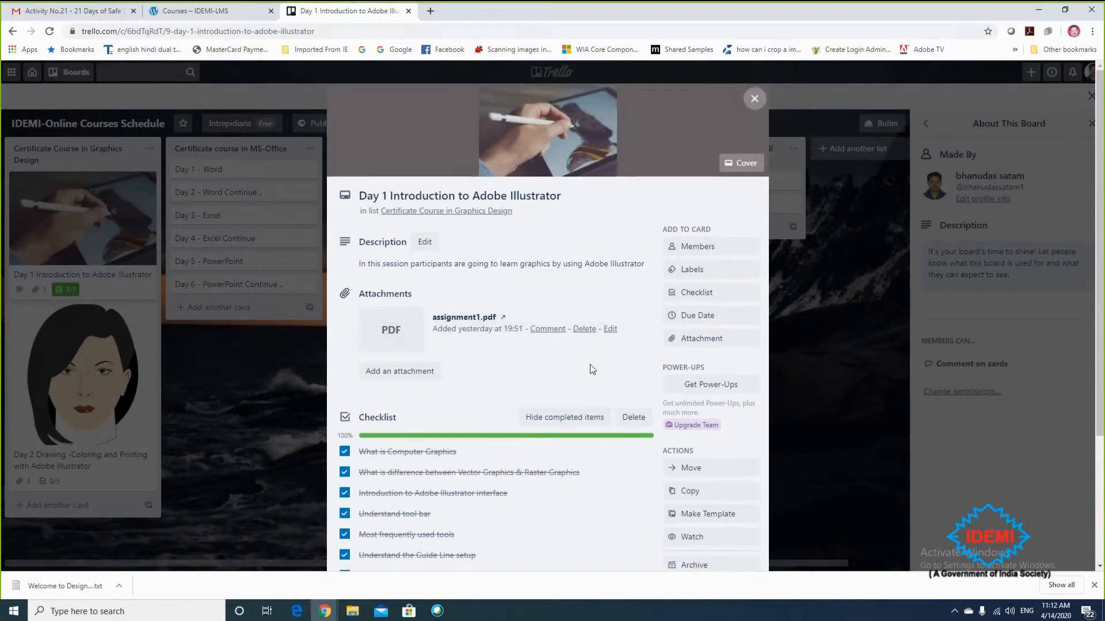
scroll(593, 372, up, 1)
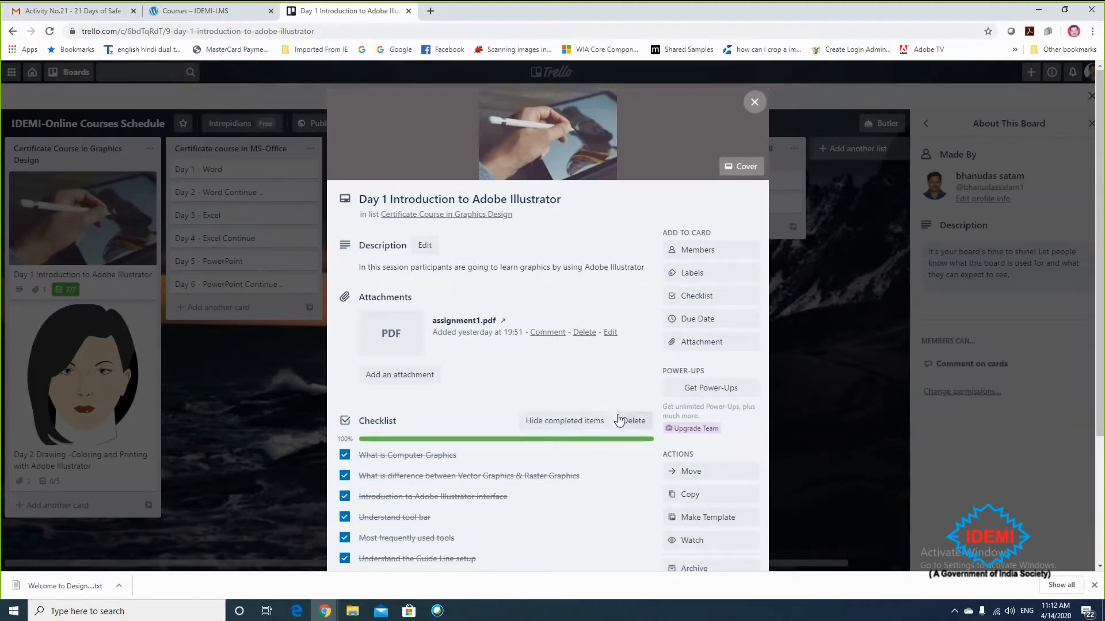
scroll(619, 421, down, 1)
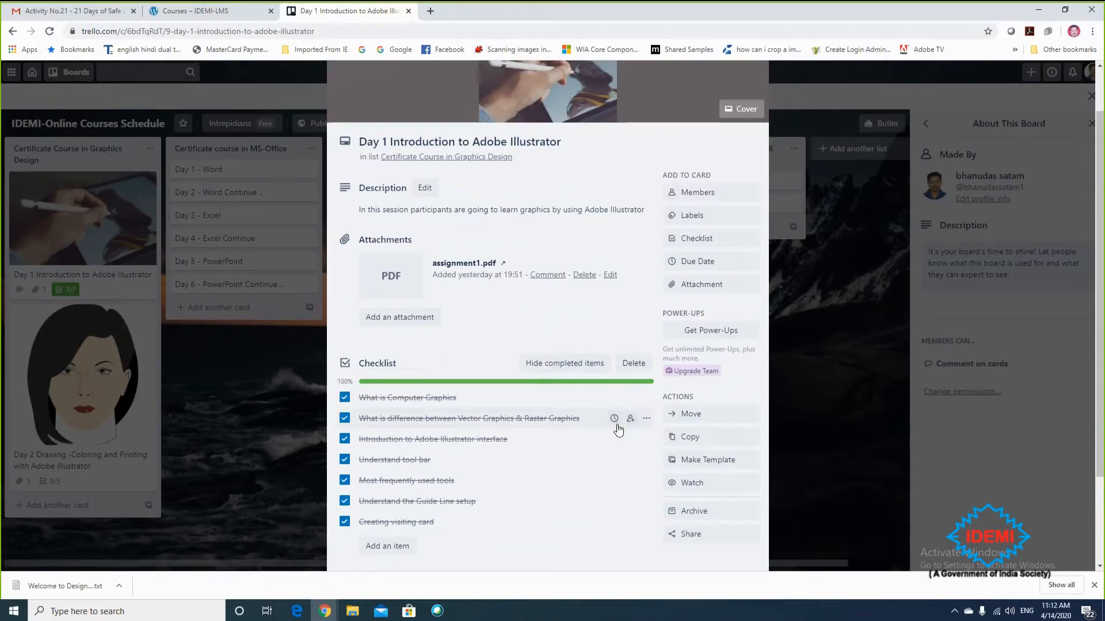
scroll(618, 429, up, 1)
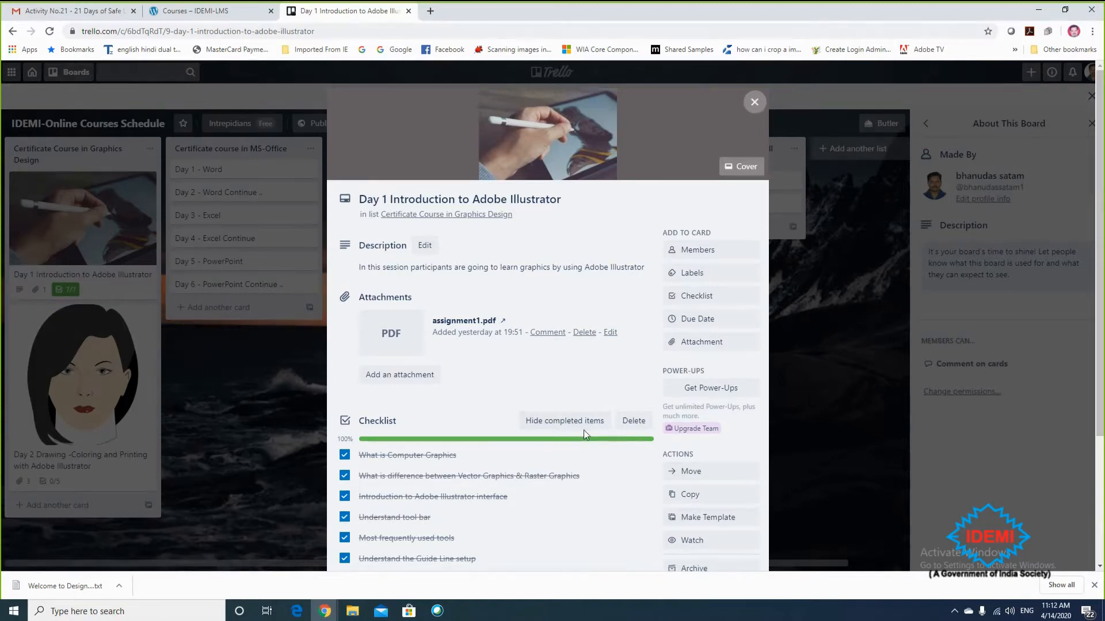
scroll(583, 430, down, 3)
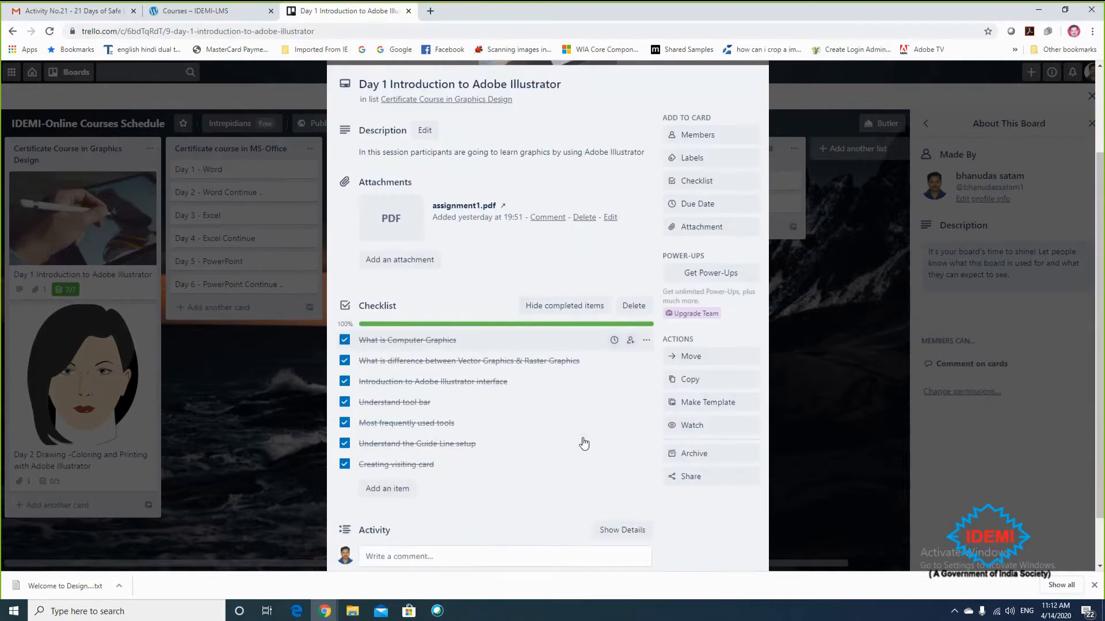
scroll(584, 443, up, 3)
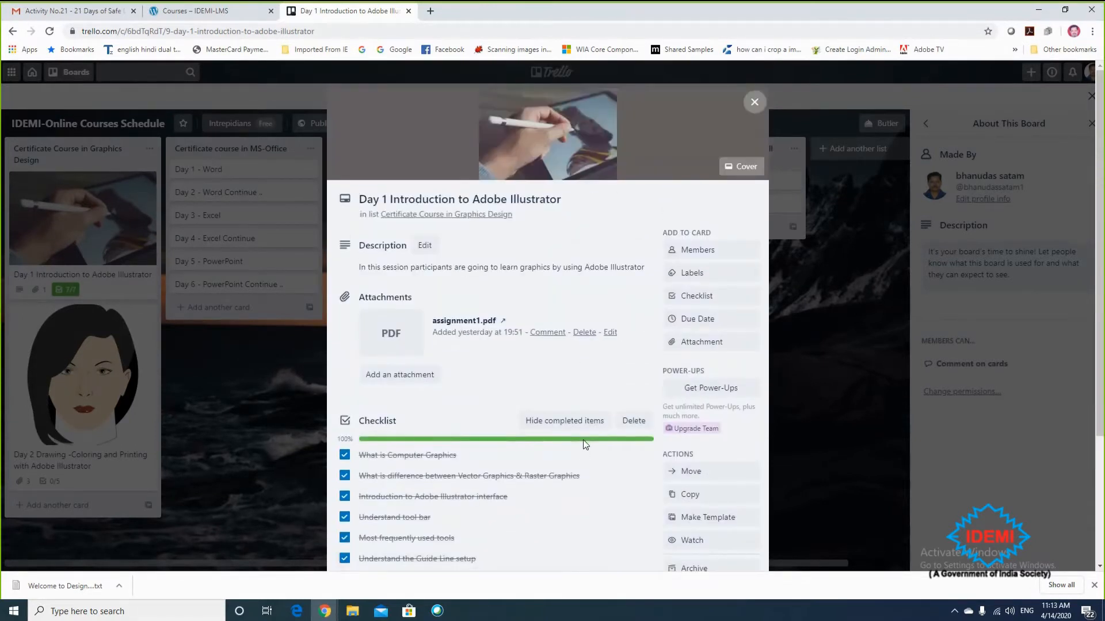
scroll(587, 452, down, 2)
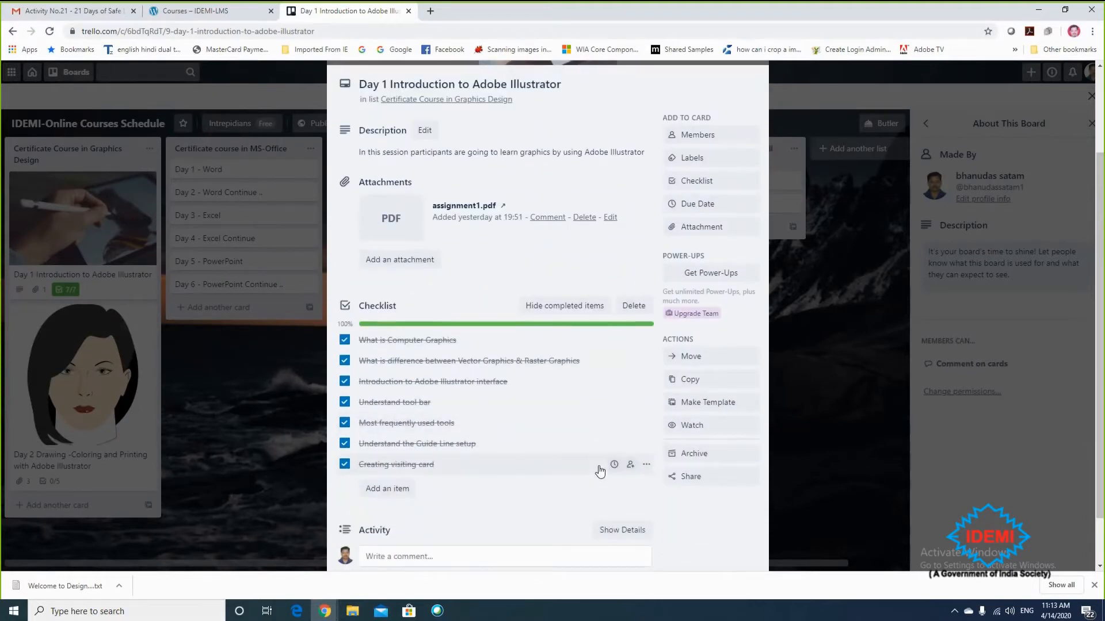
scroll(607, 471, up, 2)
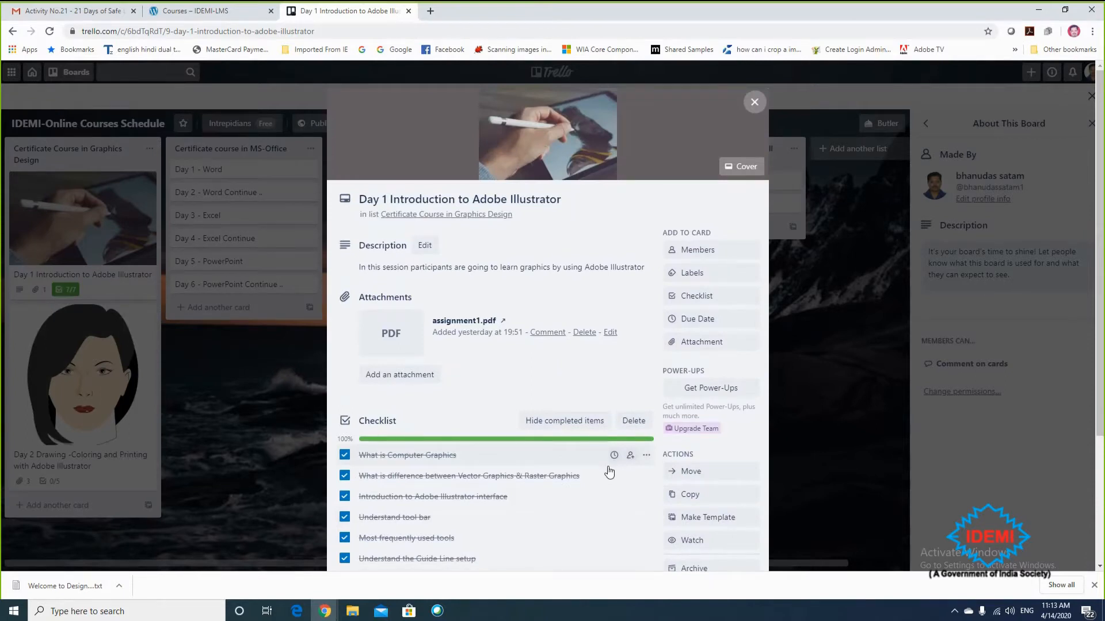
scroll(609, 471, down, 2)
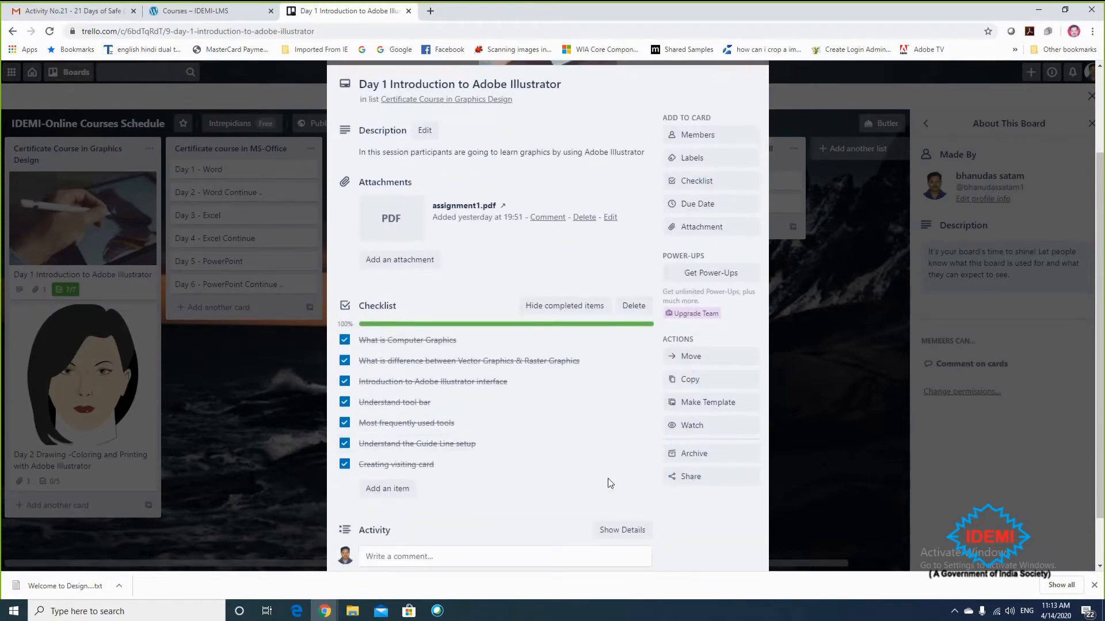
scroll(607, 484, up, 2)
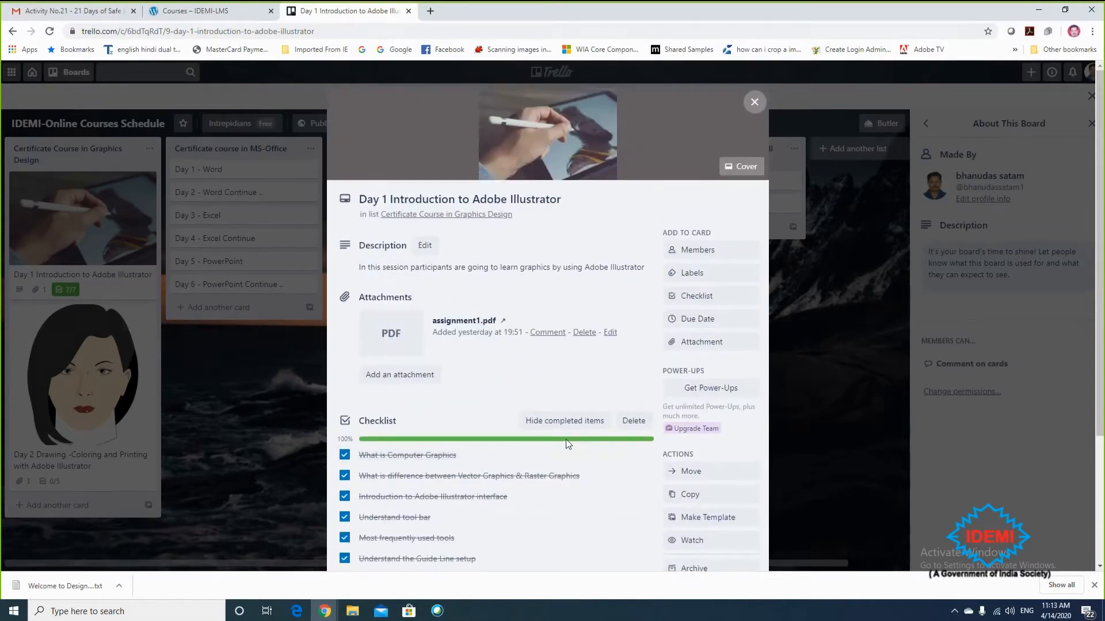
scroll(574, 454, down, 1)
scroll(575, 451, down, 2)
scroll(575, 461, up, 1)
scroll(575, 463, up, 1)
scroll(521, 409, down, 1)
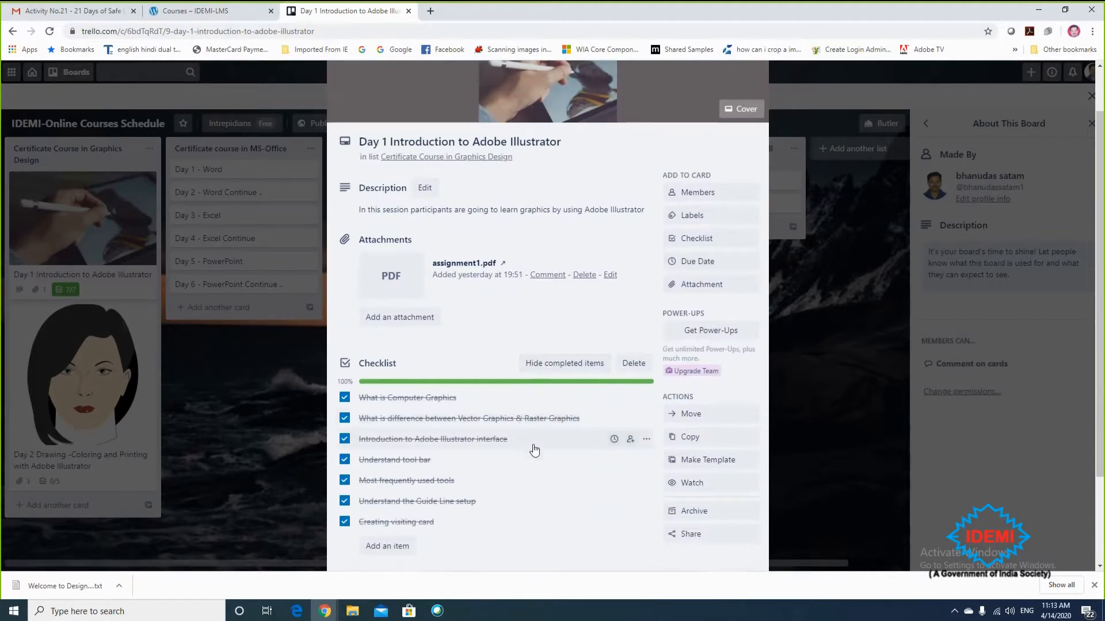
scroll(552, 460, down, 1)
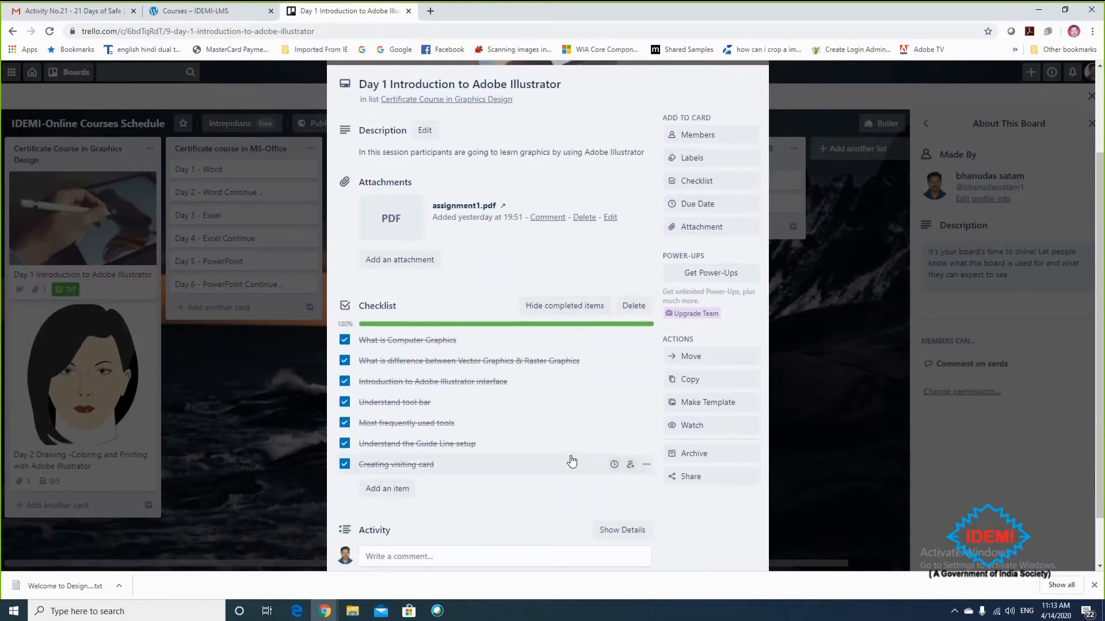
scroll(570, 464, up, 1)
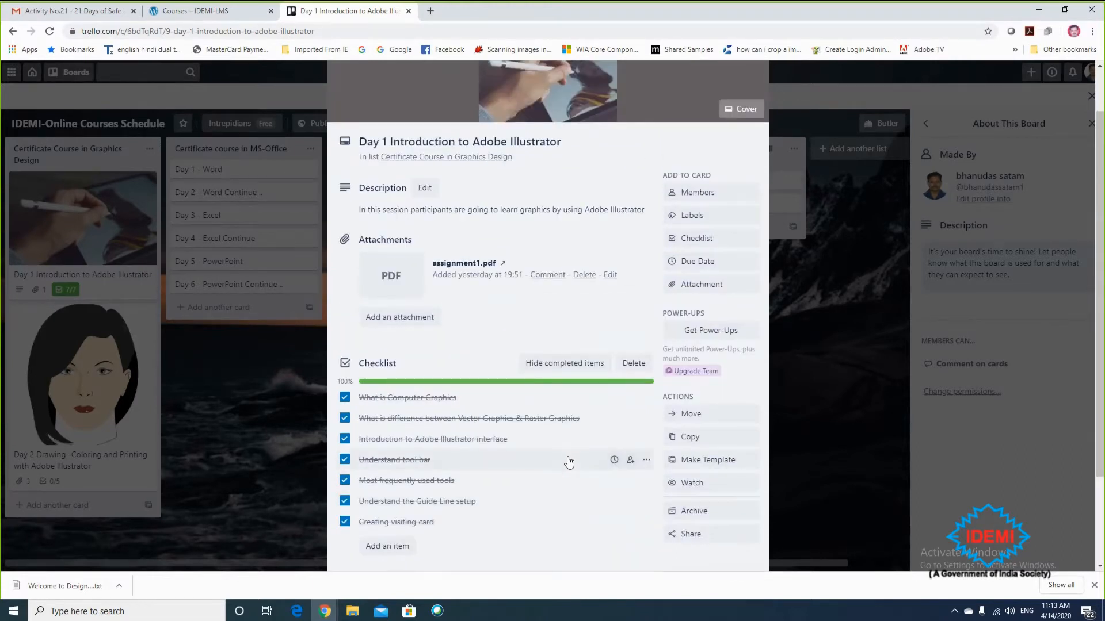
scroll(567, 460, up, 1)
scroll(569, 461, down, 1)
scroll(572, 473, up, 1)
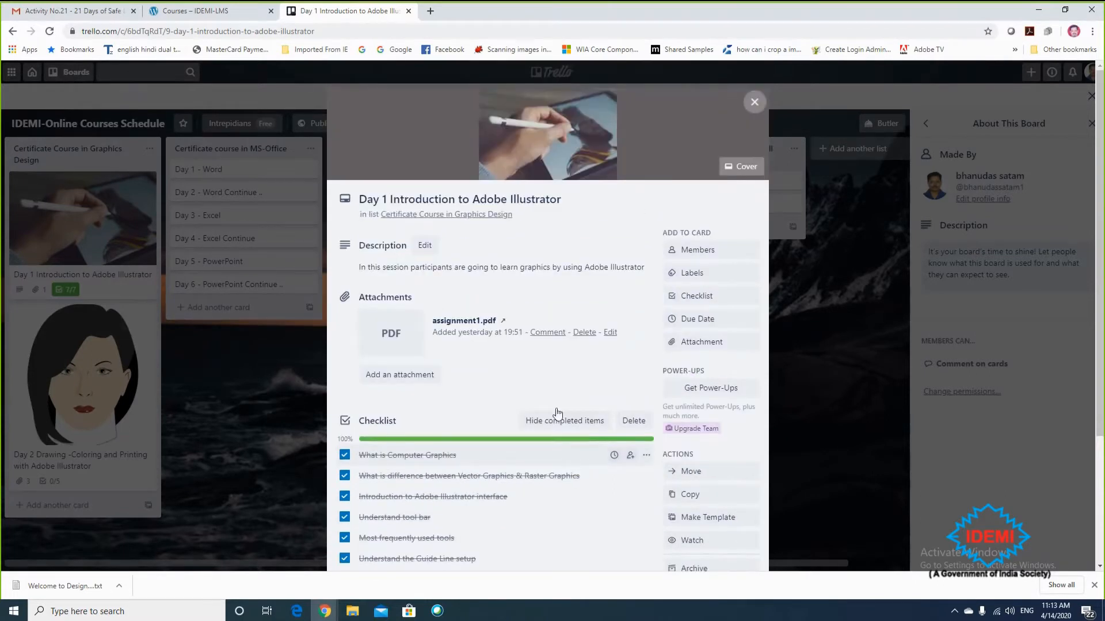
- Switch from the Day 1 card to "Day 2 Drawing -Coloring and Printing with Adobe Illustrator" and review its attachments and checklist
click(753, 105)
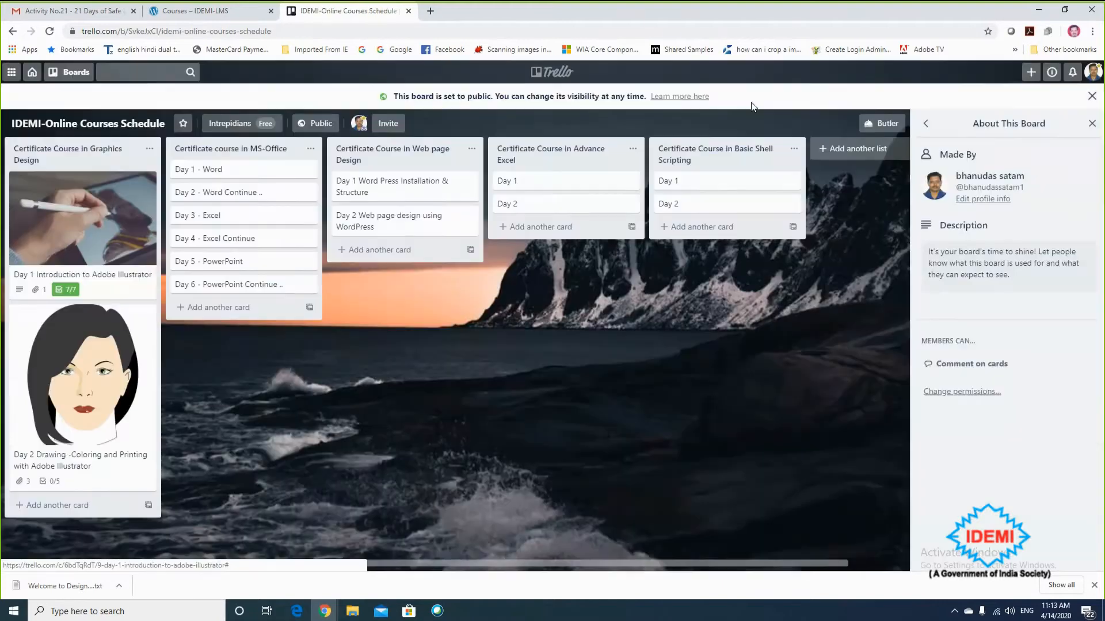
click(69, 459)
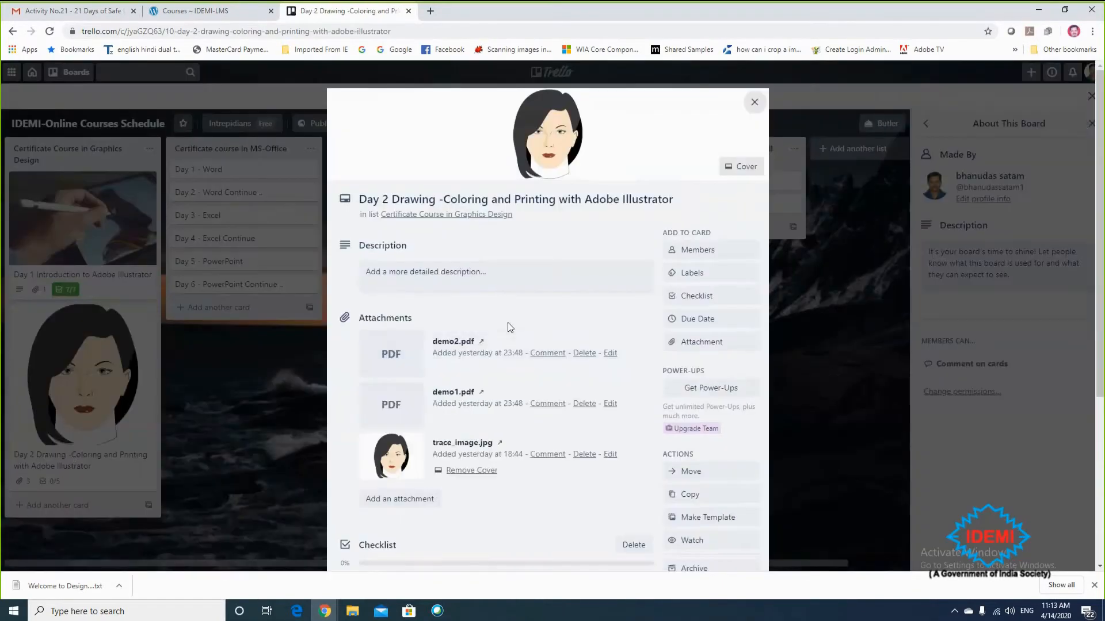
scroll(507, 340, down, 3)
scroll(513, 344, down, 2)
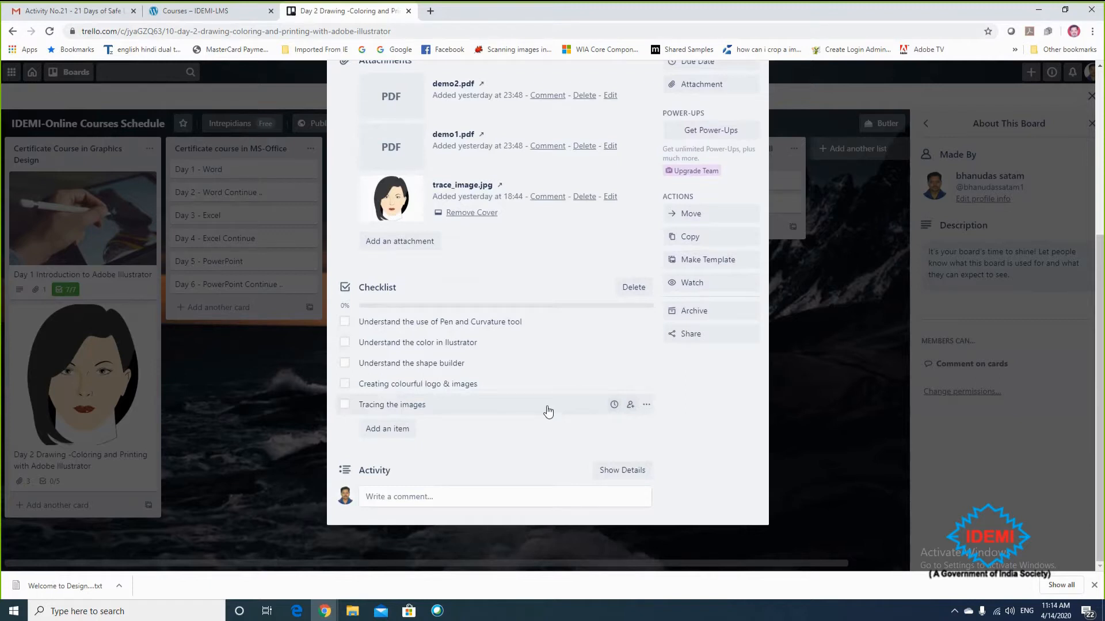
scroll(645, 301, up, 5)
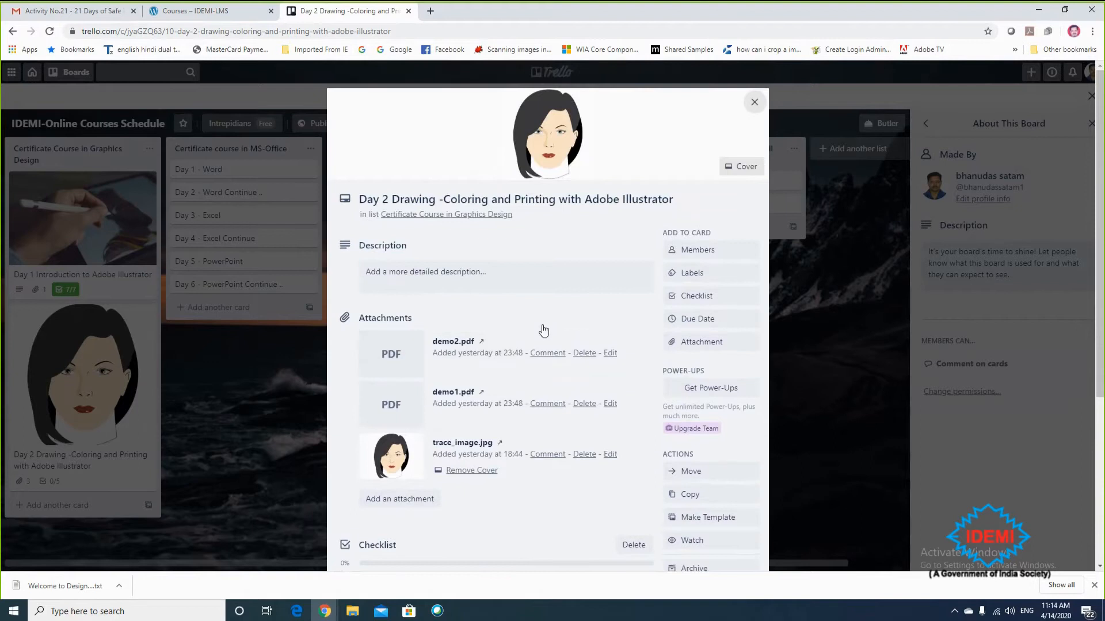
scroll(544, 330, down, 1)
scroll(545, 330, up, 1)
scroll(484, 274, down, 2)
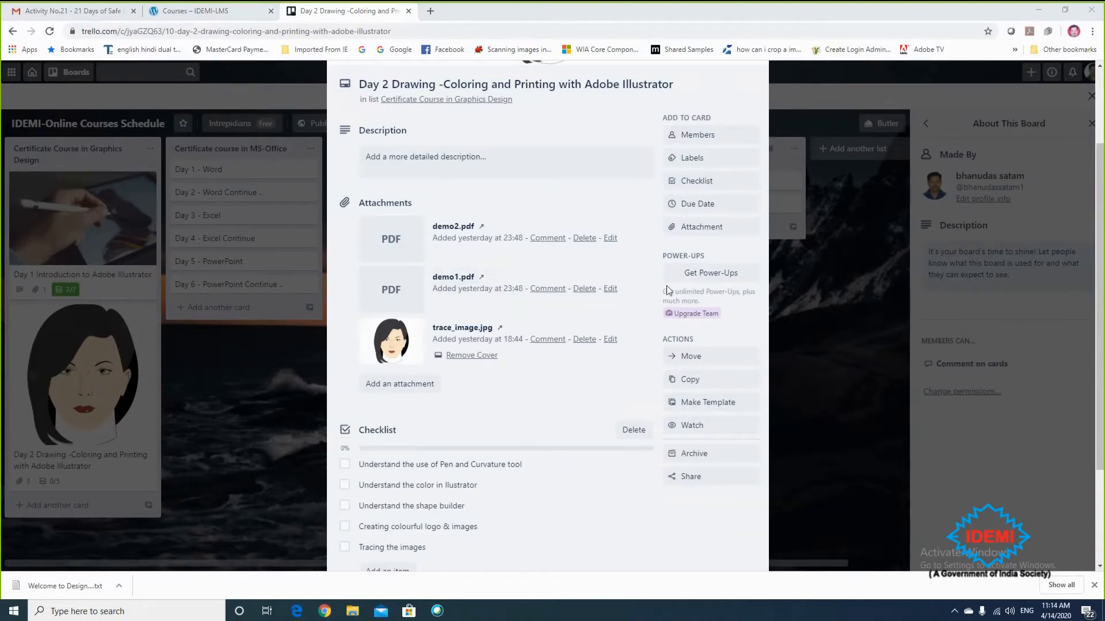
scroll(706, 290, up, 2)
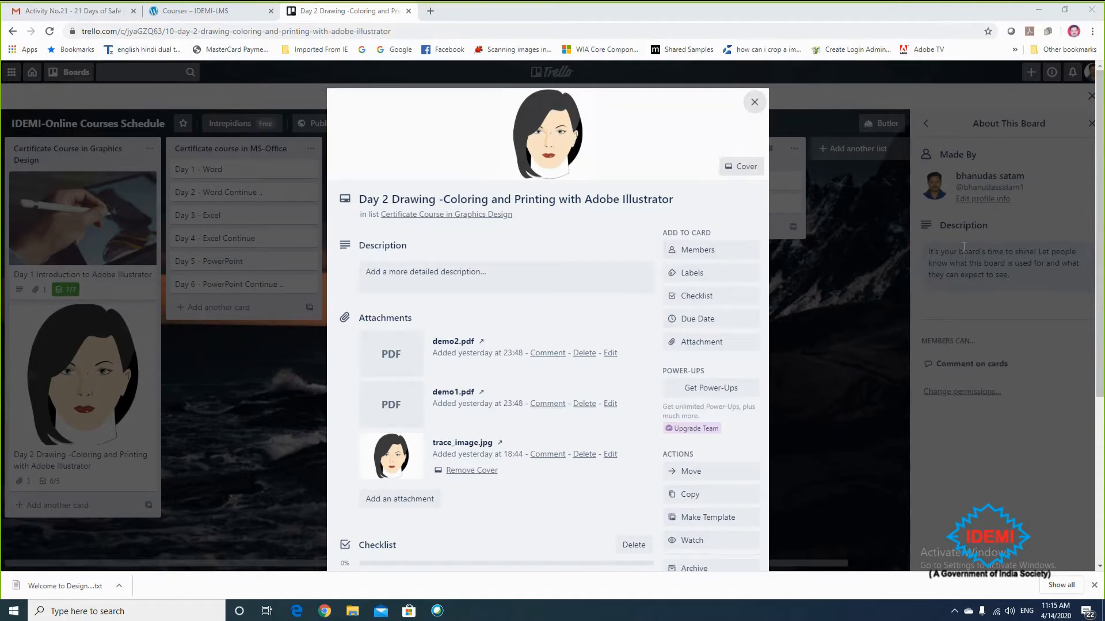
scroll(821, 402, down, 4)
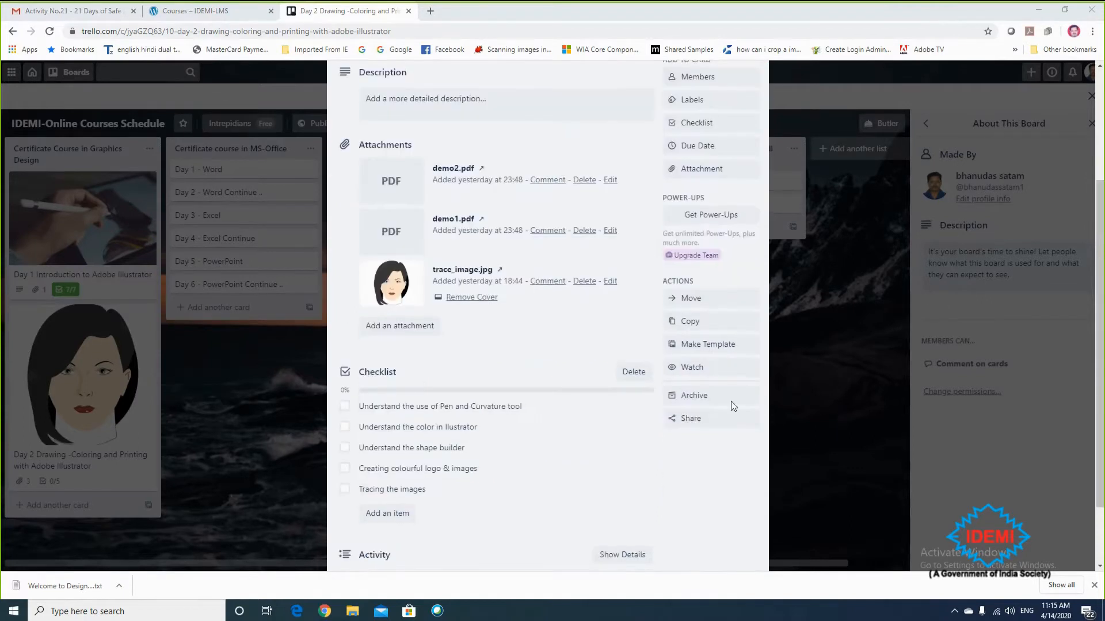
scroll(690, 425, up, 2)
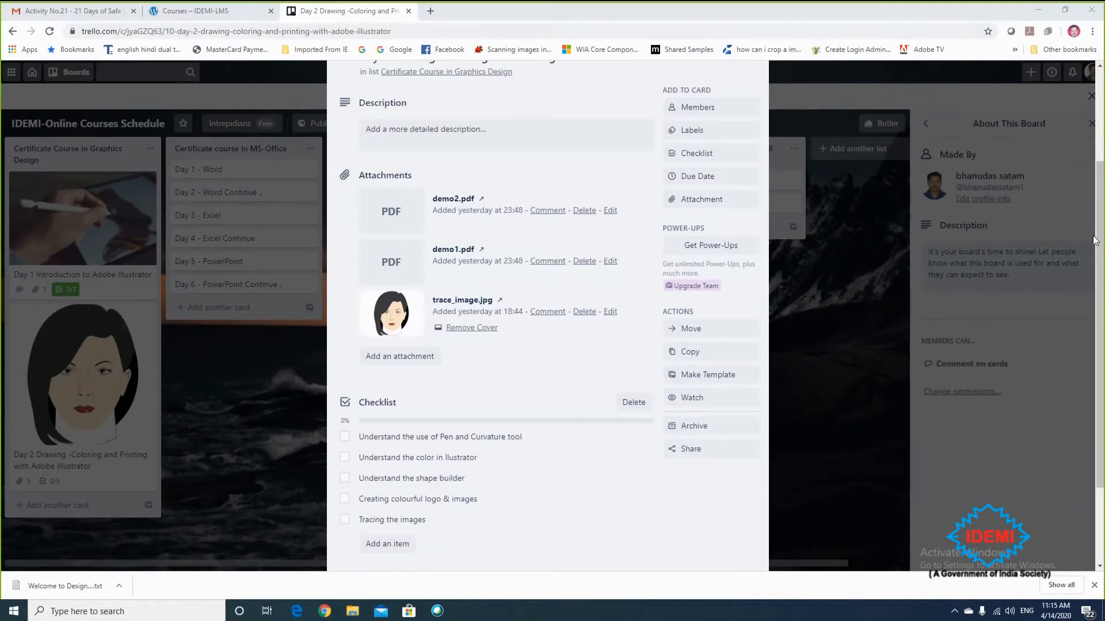
- Launch Adobe Illustrator 2020
click(13, 614)
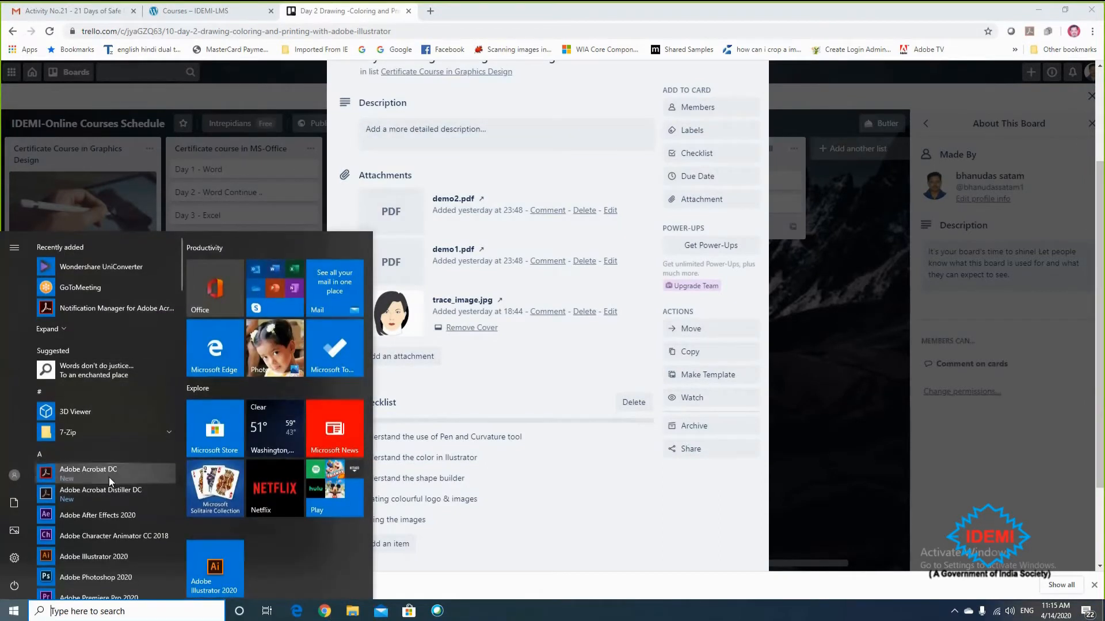
scroll(115, 506, down, 1)
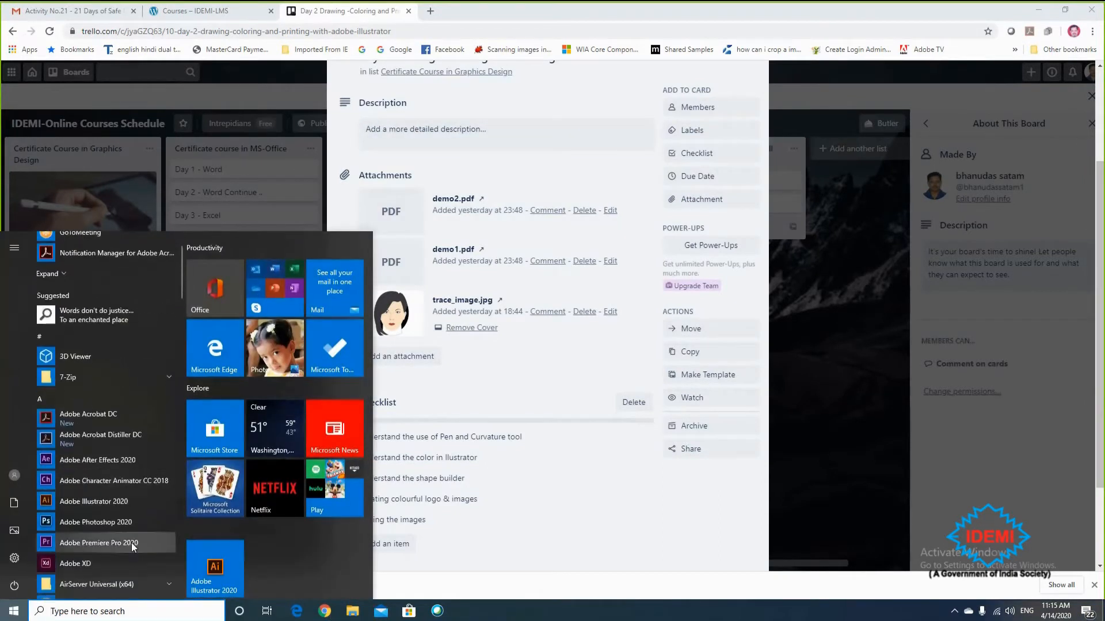
click(130, 498)
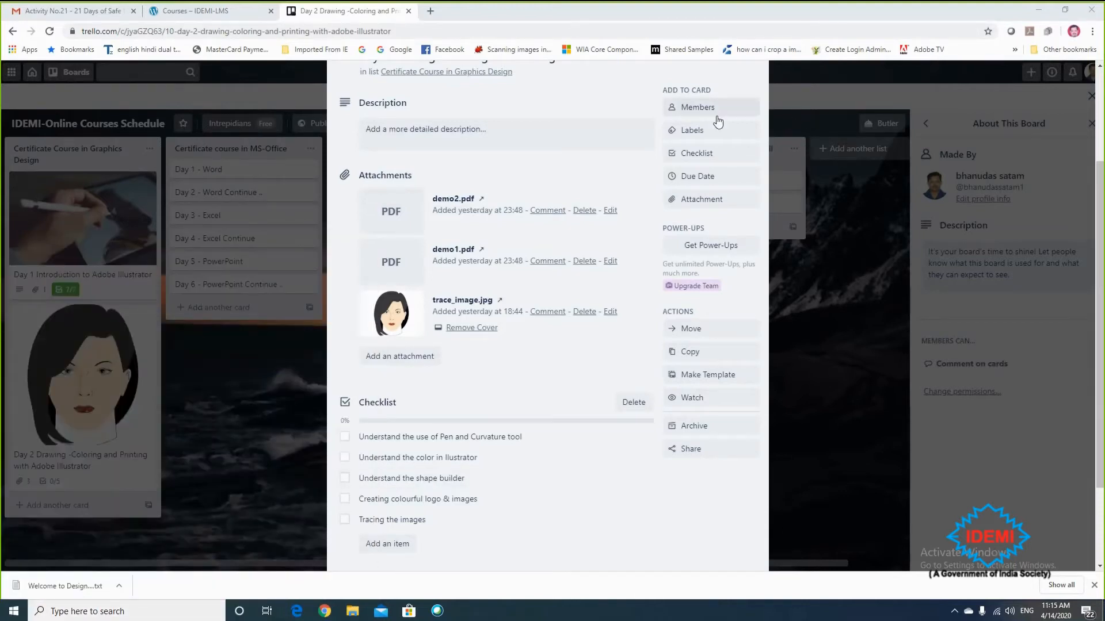
- Close the Day 2 card on the Trello board and switch to Adobe Illustrator's home screen
scroll(719, 115, up, 3)
click(755, 102)
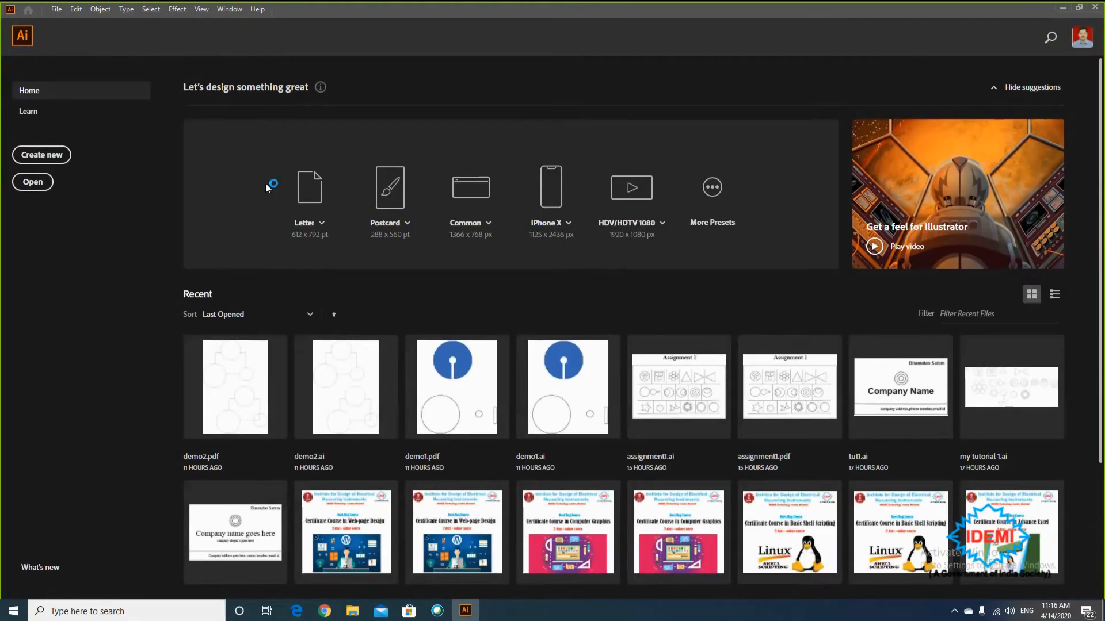
- Start a new document and look through the Mobile, Web, Print and Film & Video presets
click(57, 10)
click(58, 11)
click(61, 10)
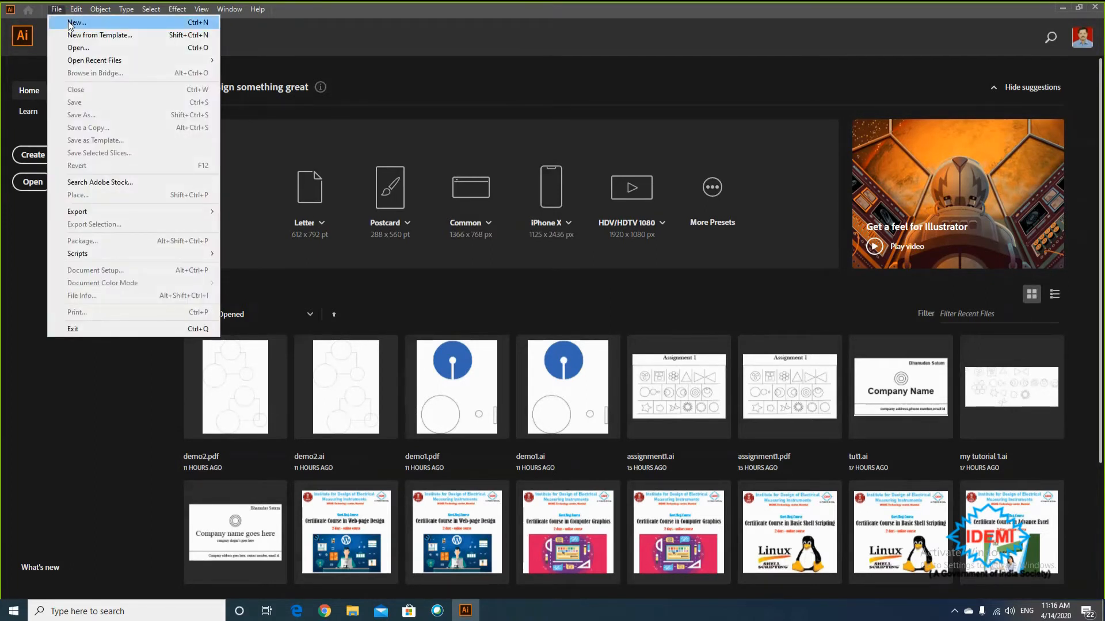
click(70, 24)
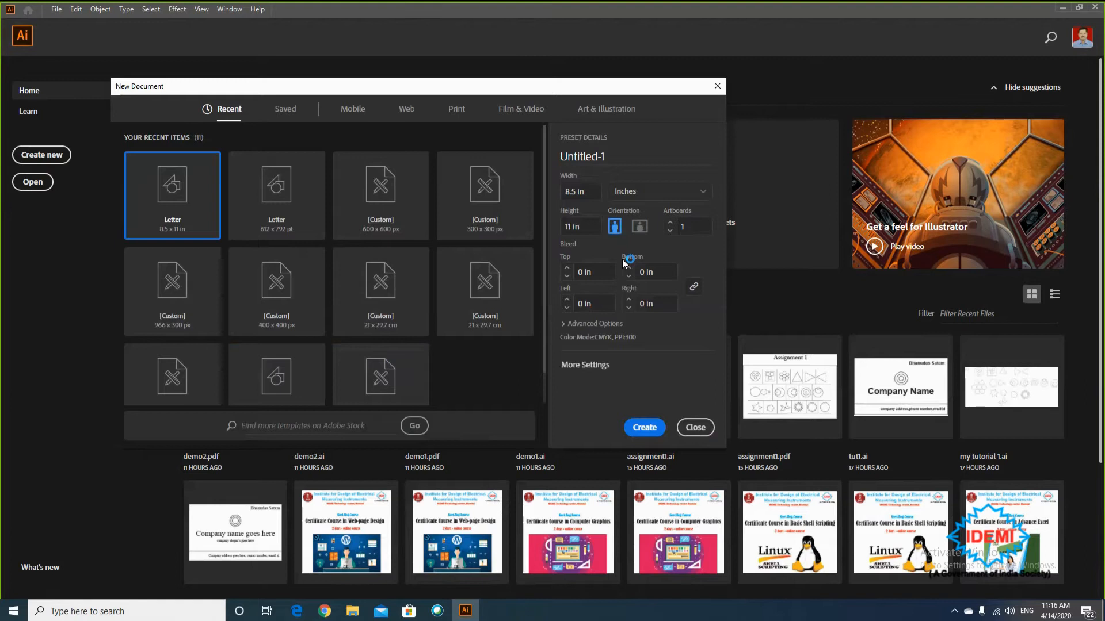
click(357, 115)
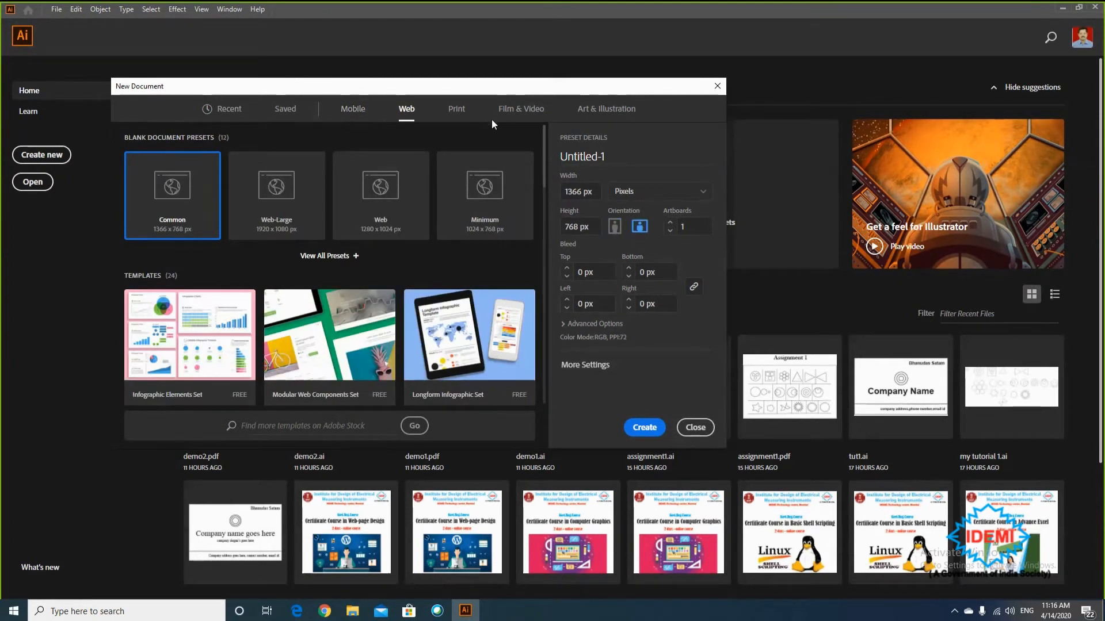
click(463, 112)
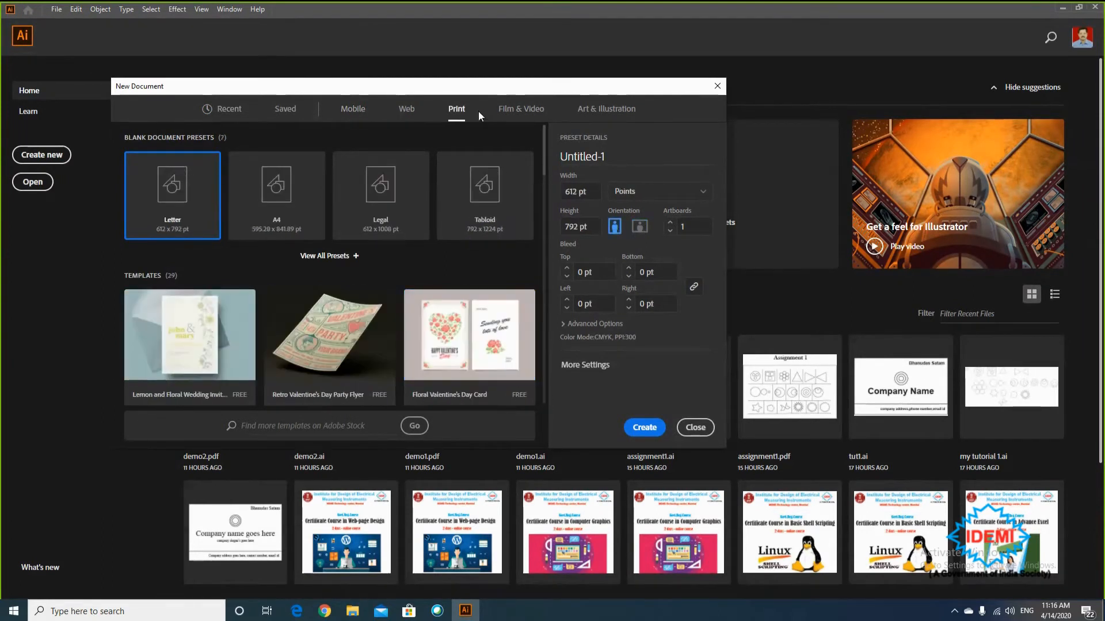
click(508, 114)
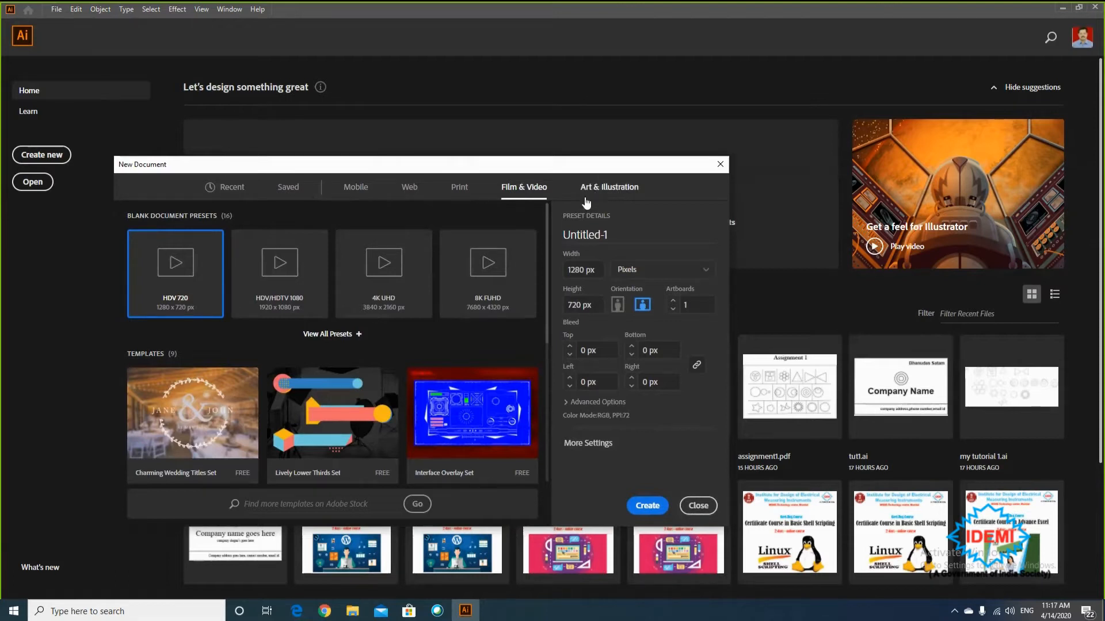
- Create a blank document from the Letter print preset with the units set to inches
click(455, 188)
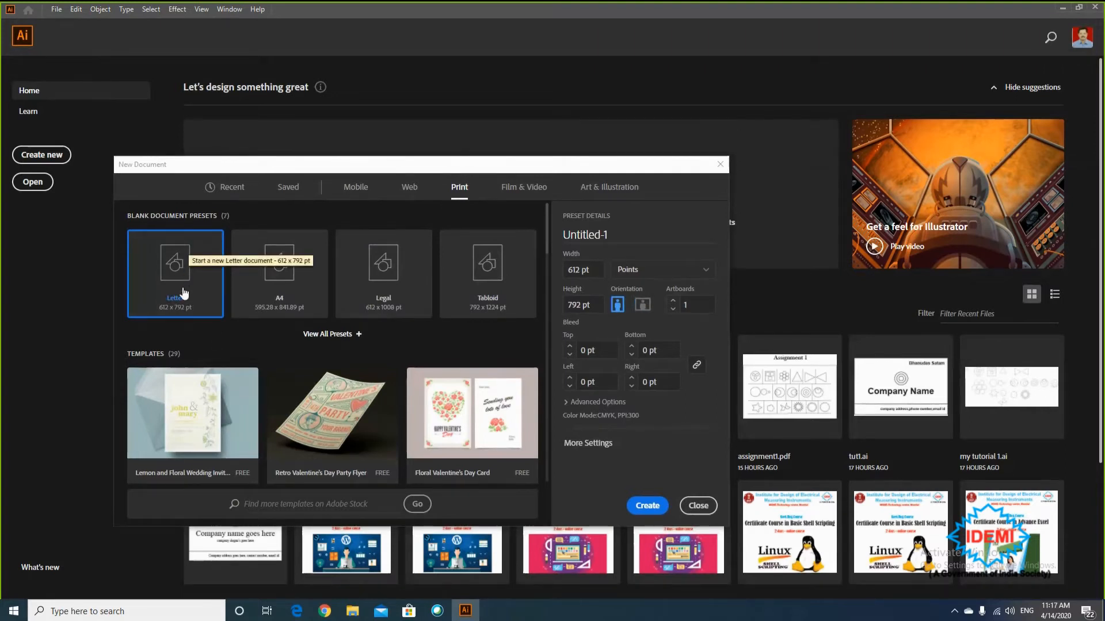
click(703, 273)
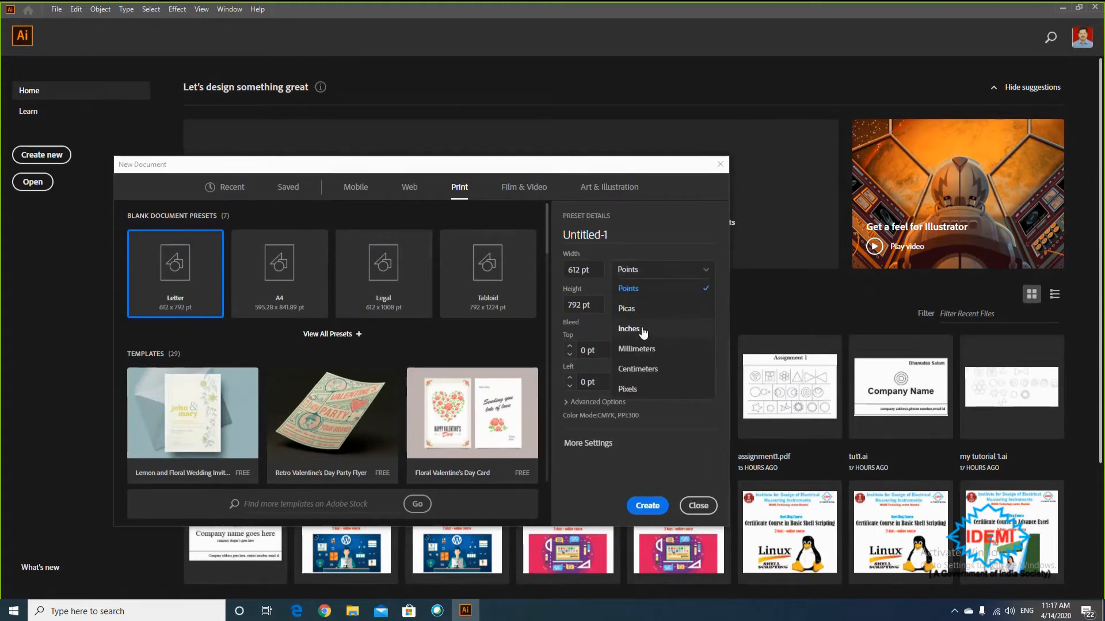
click(642, 331)
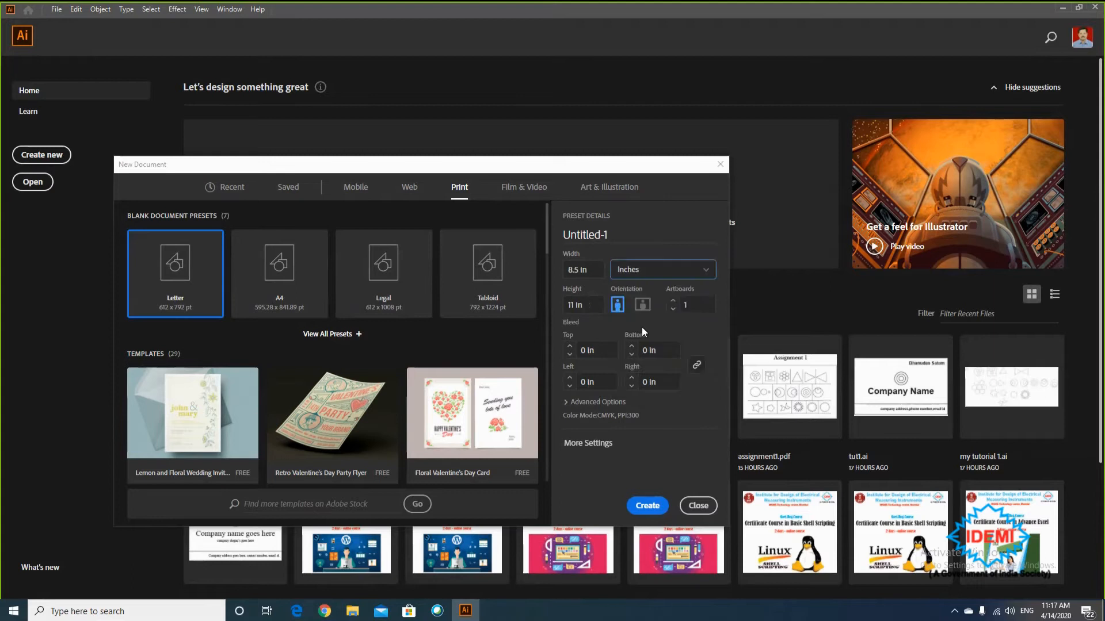
click(652, 506)
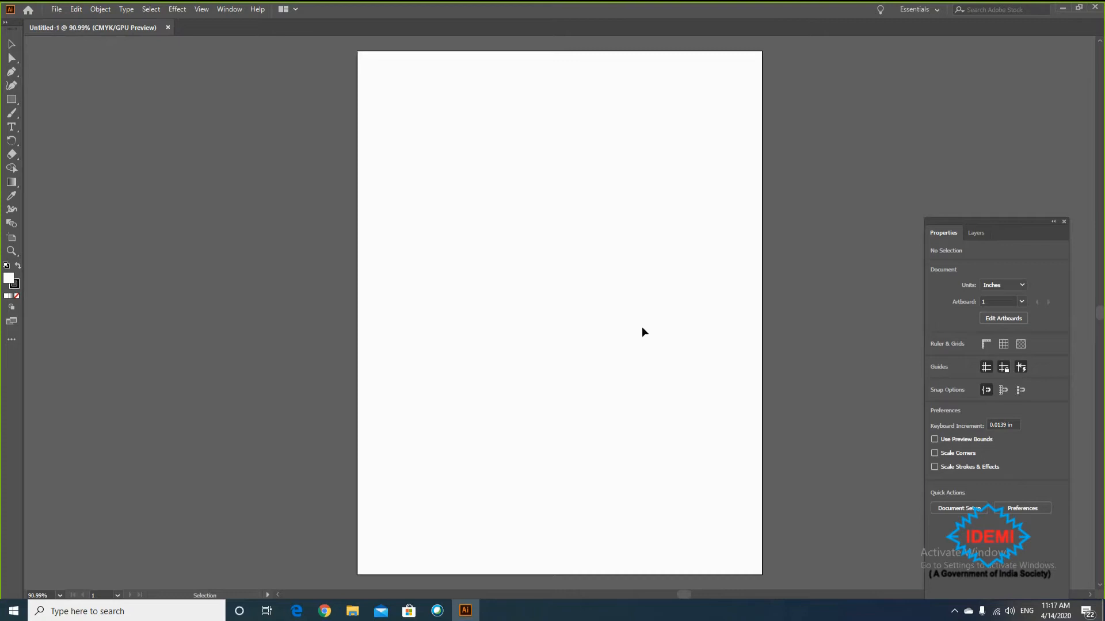
- Activate the Rectangle tool and undock the tools panel so that it floats beside the artboard
click(13, 103)
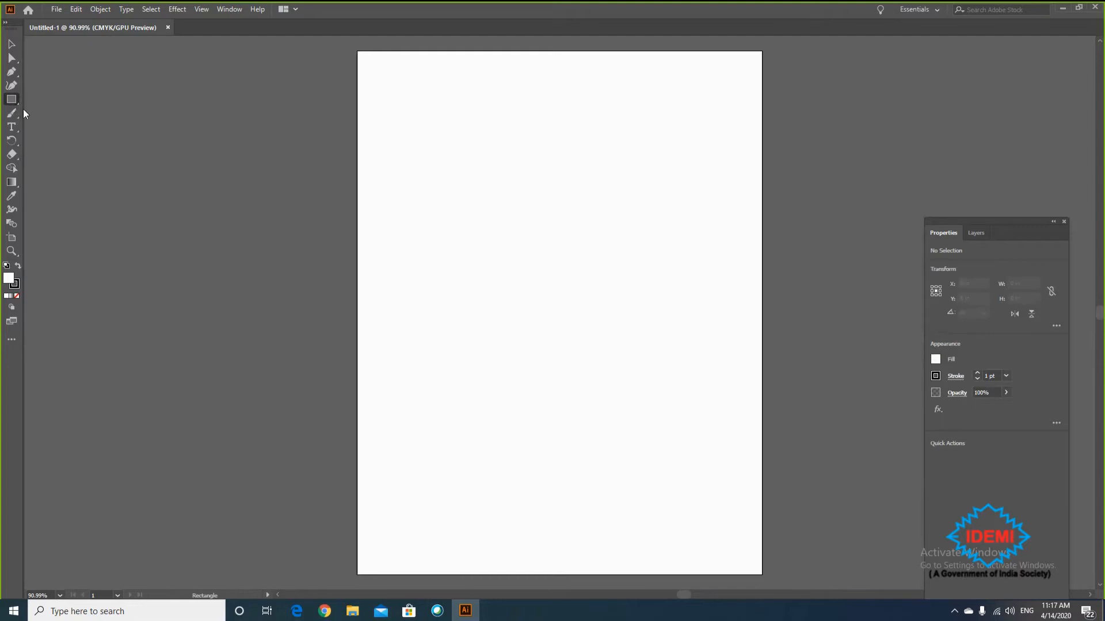
drag(14, 36, 294, 144)
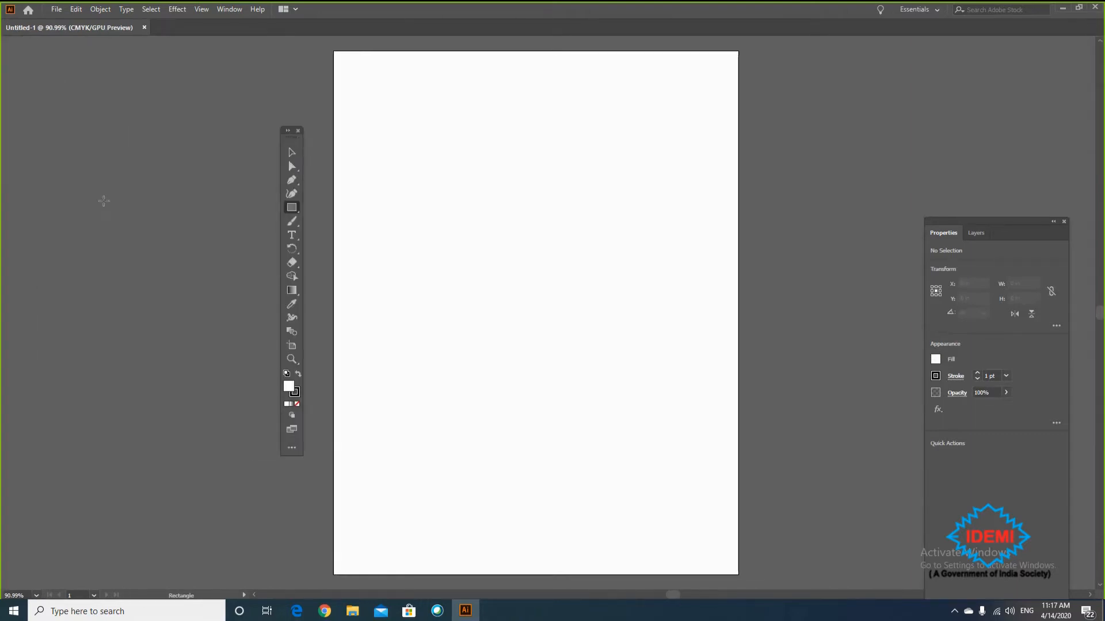
click(241, 12)
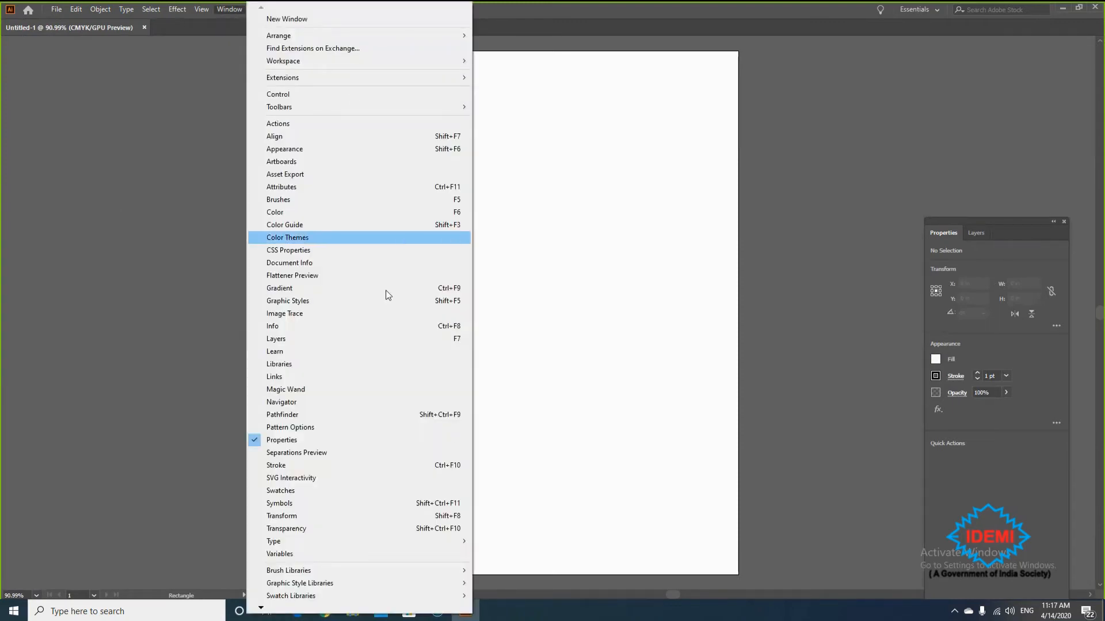
mouse_move(344, 77)
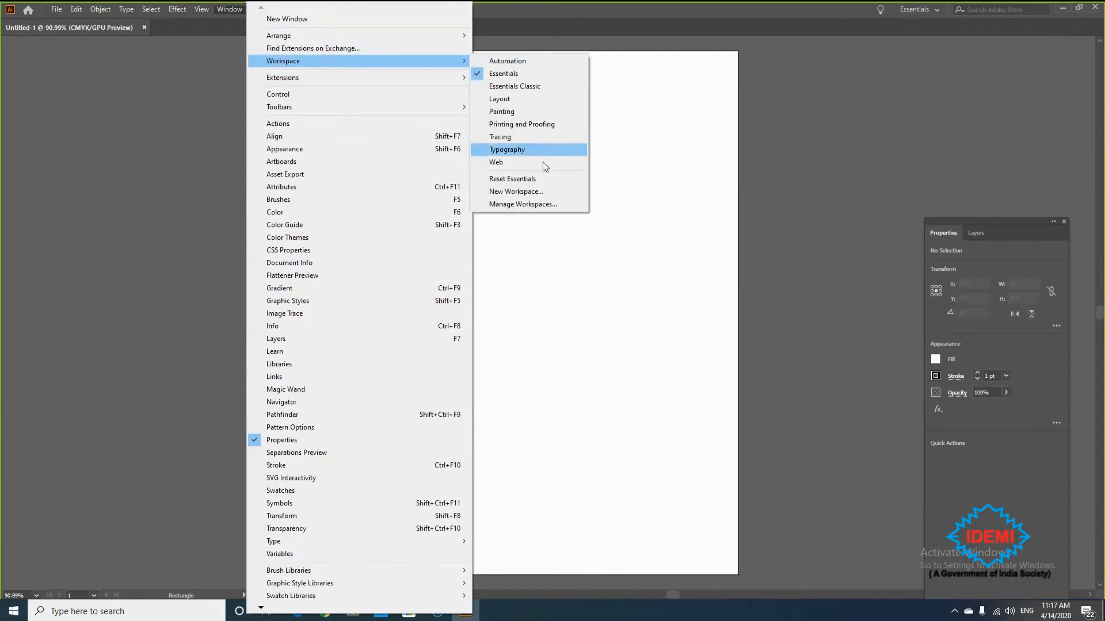
click(760, 199)
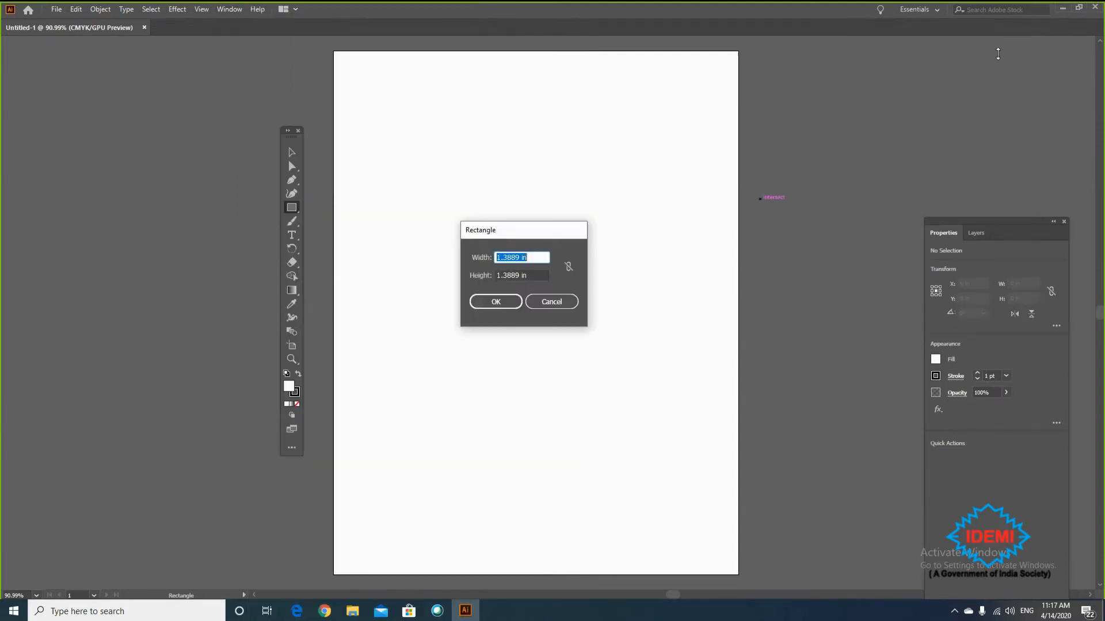
click(553, 301)
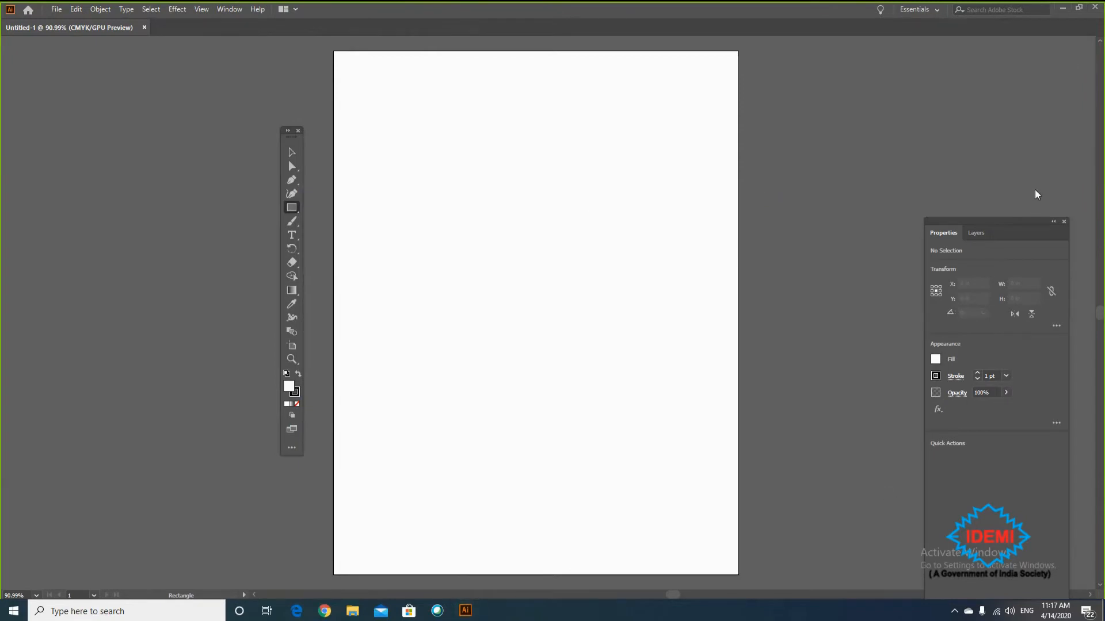
- Show the rulers and move the floating Properties panel over the artboard's right edge
drag(1014, 233, 658, 98)
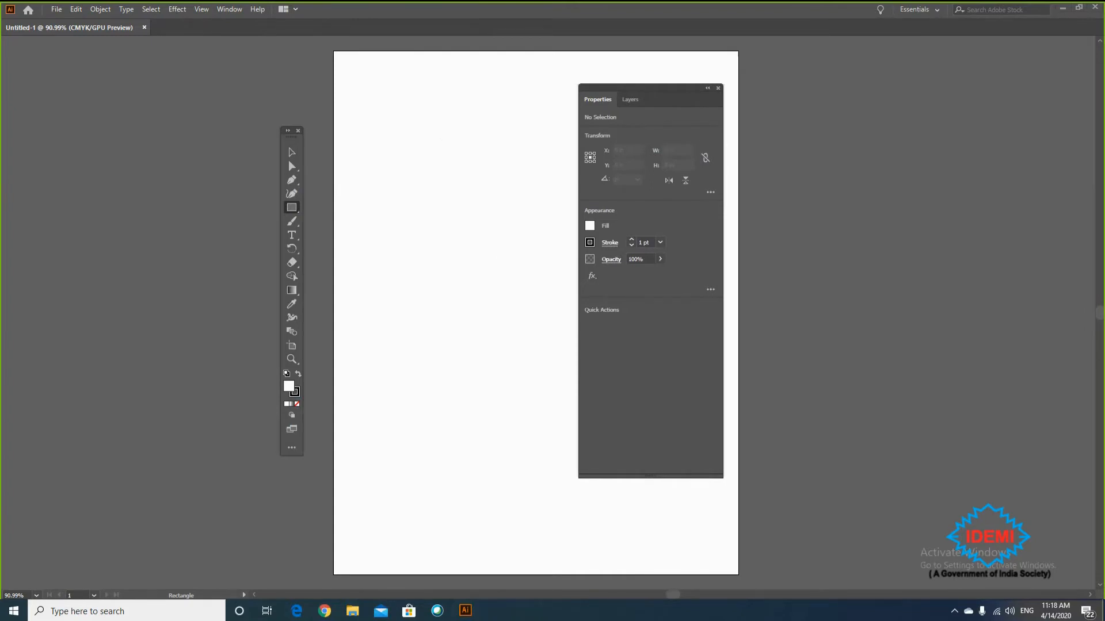
click(202, 9)
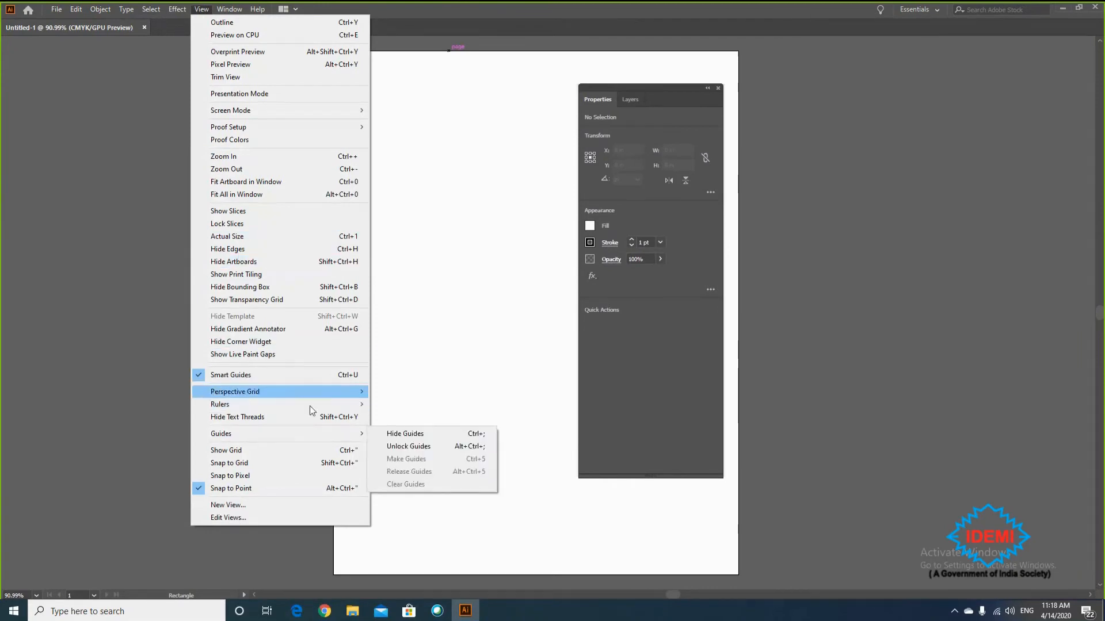
mouse_move(331, 404)
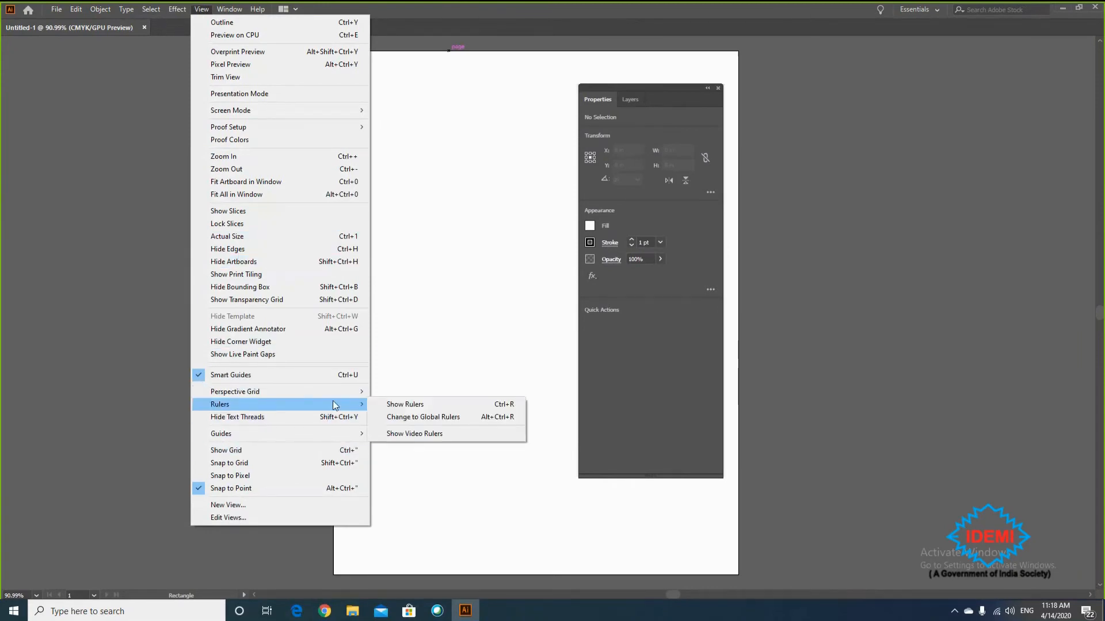
click(416, 405)
click(416, 405)
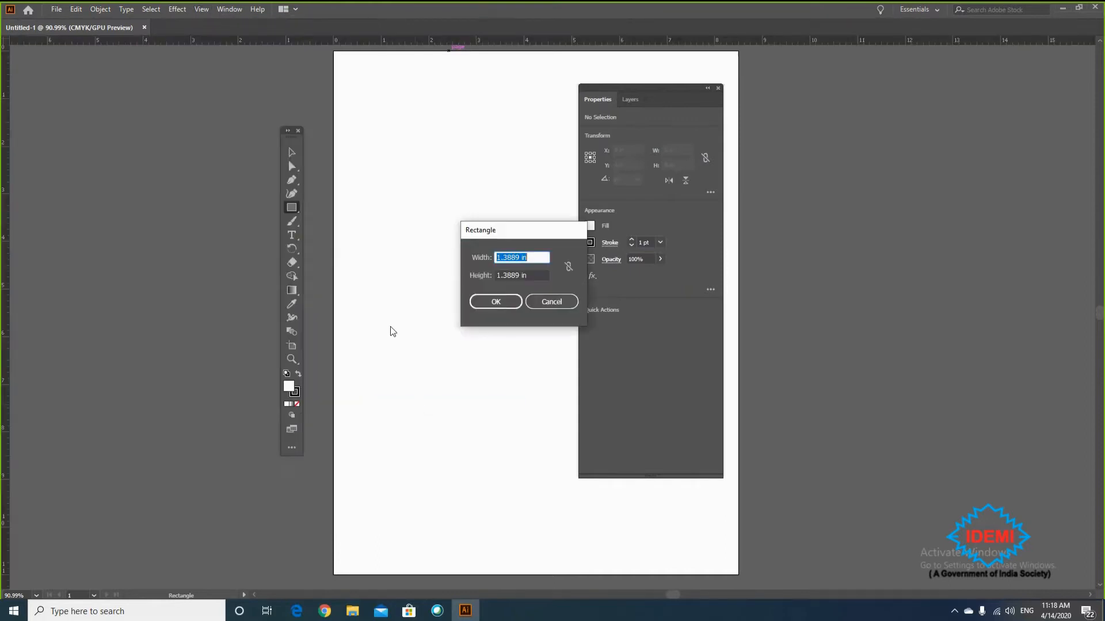
click(565, 303)
drag(652, 88, 772, 92)
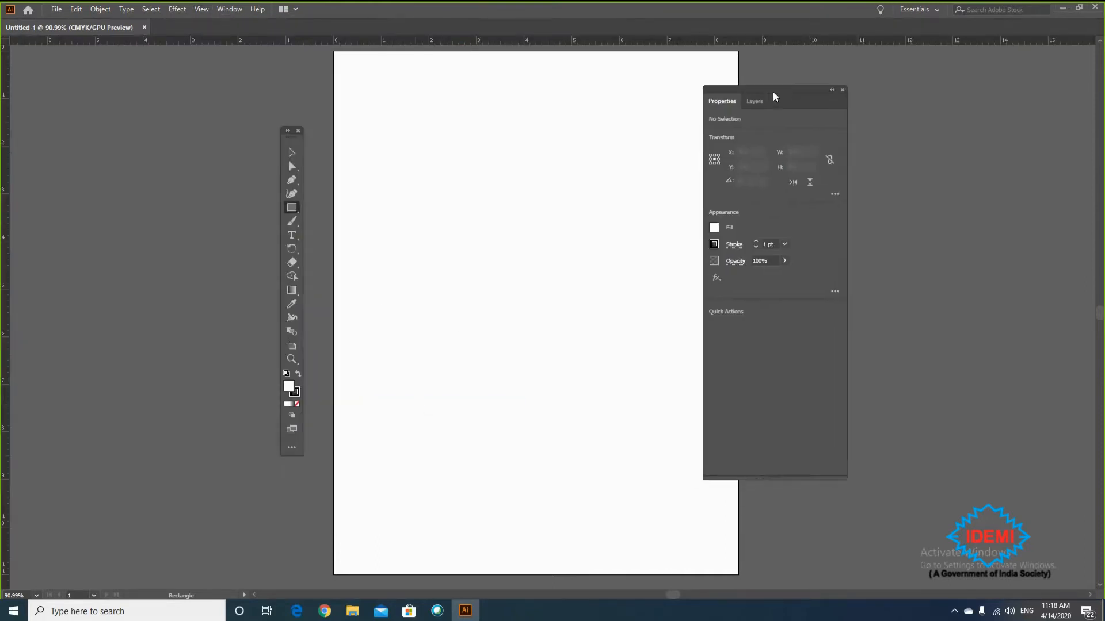
- Add a horizontal and a vertical guide about 1 in inside the artboard's top-left corner and set the ruler origin at their intersection
drag(251, 40, 254, 100)
drag(6, 226, 383, 251)
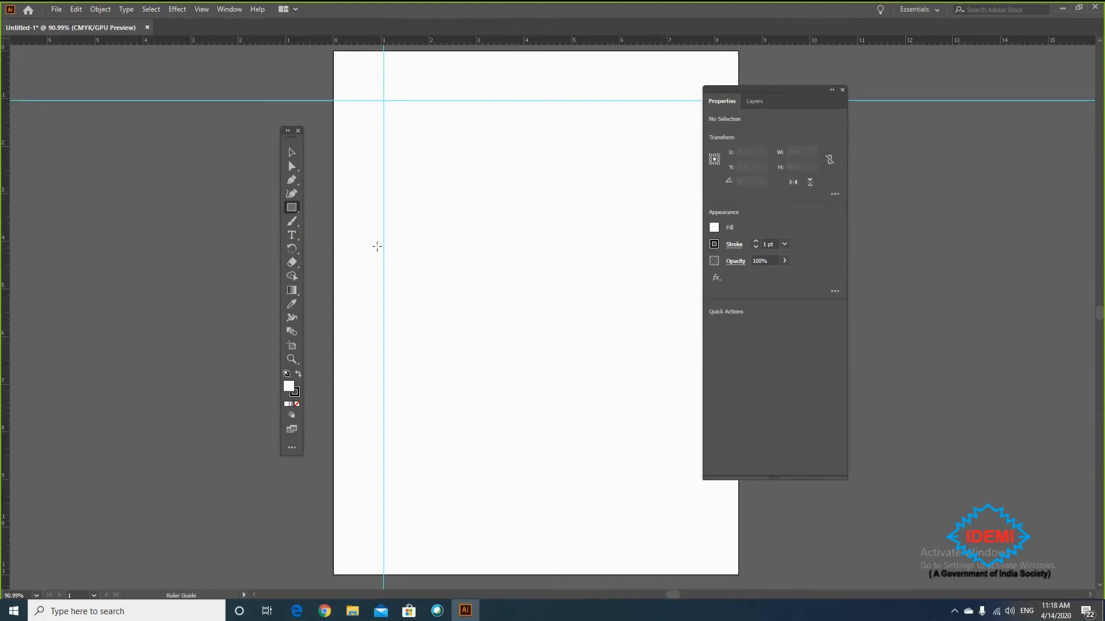
drag(207, 62, 385, 101)
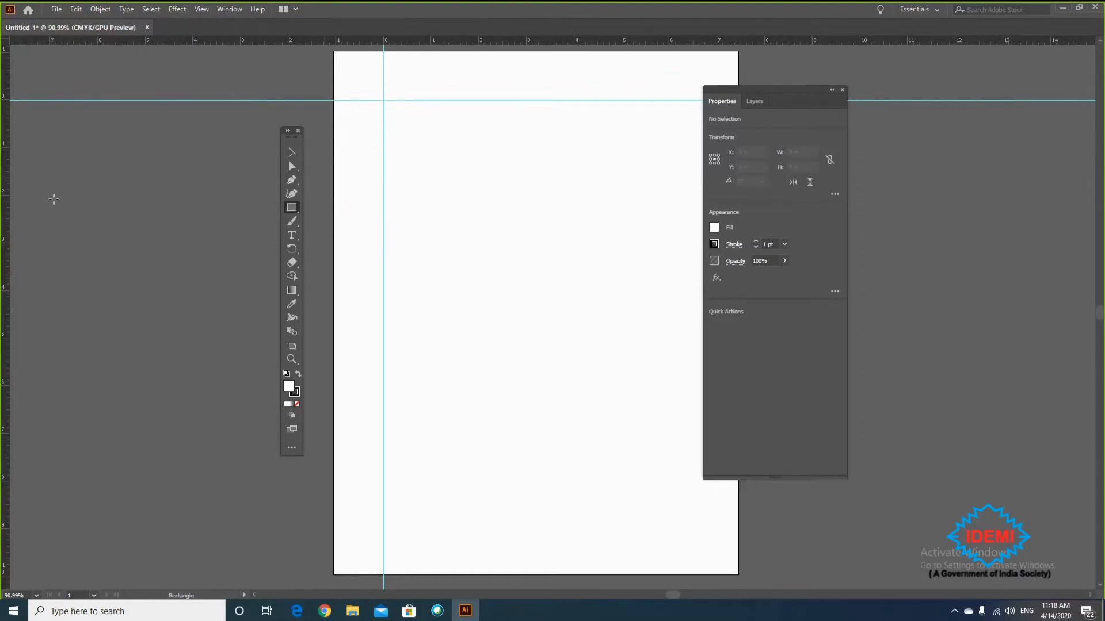
- Add a second vertical guide about 1.75 in to the right of the ruler origin
drag(259, 231, 467, 265)
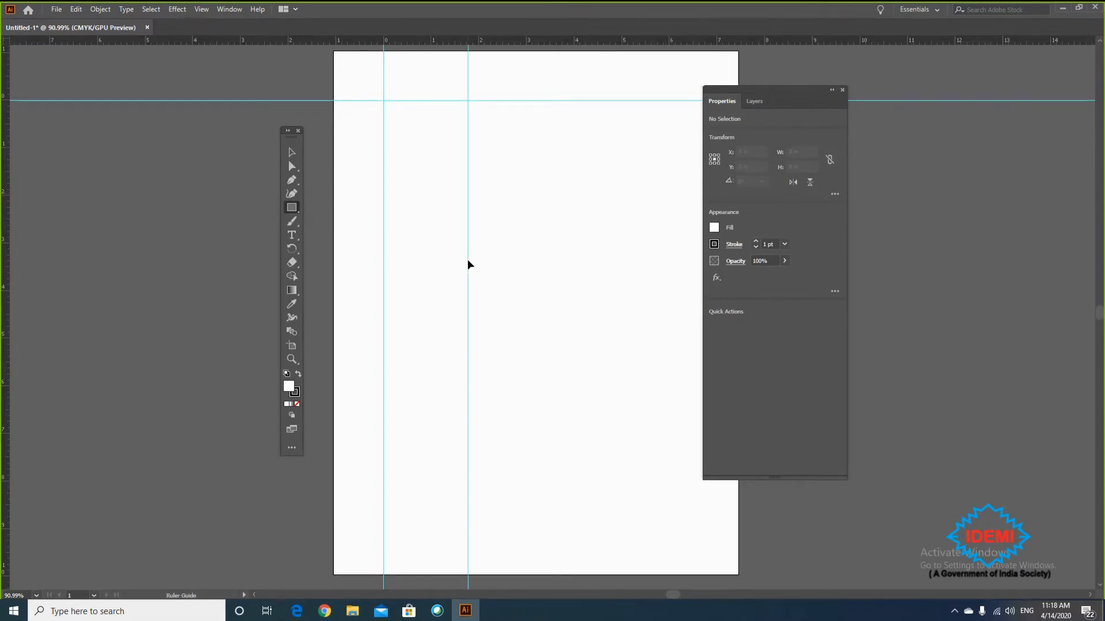
click(468, 262)
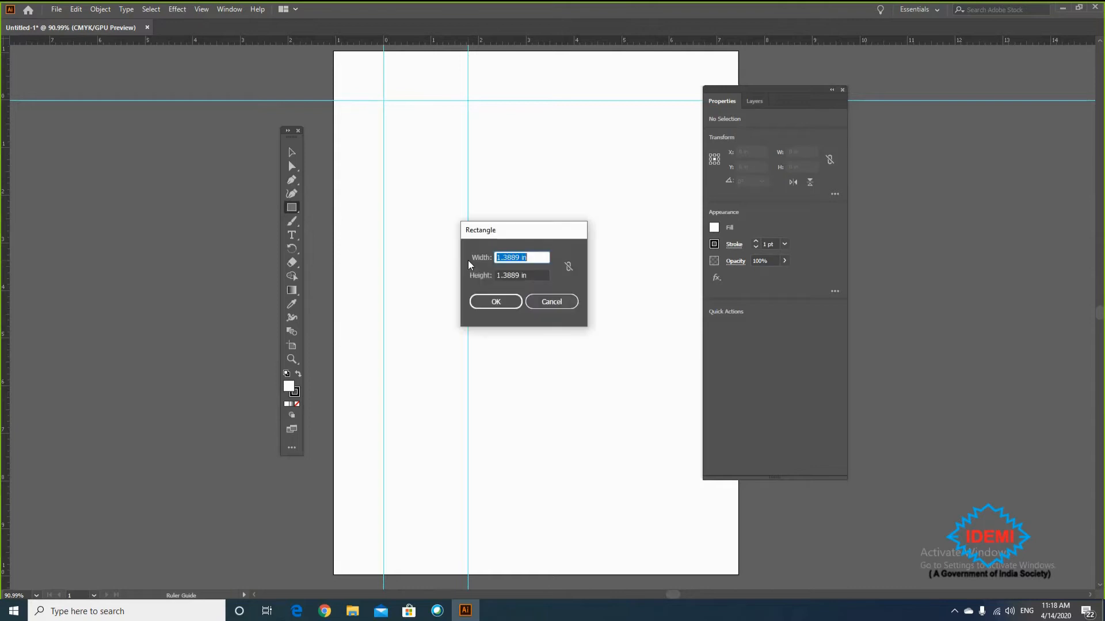
click(548, 303)
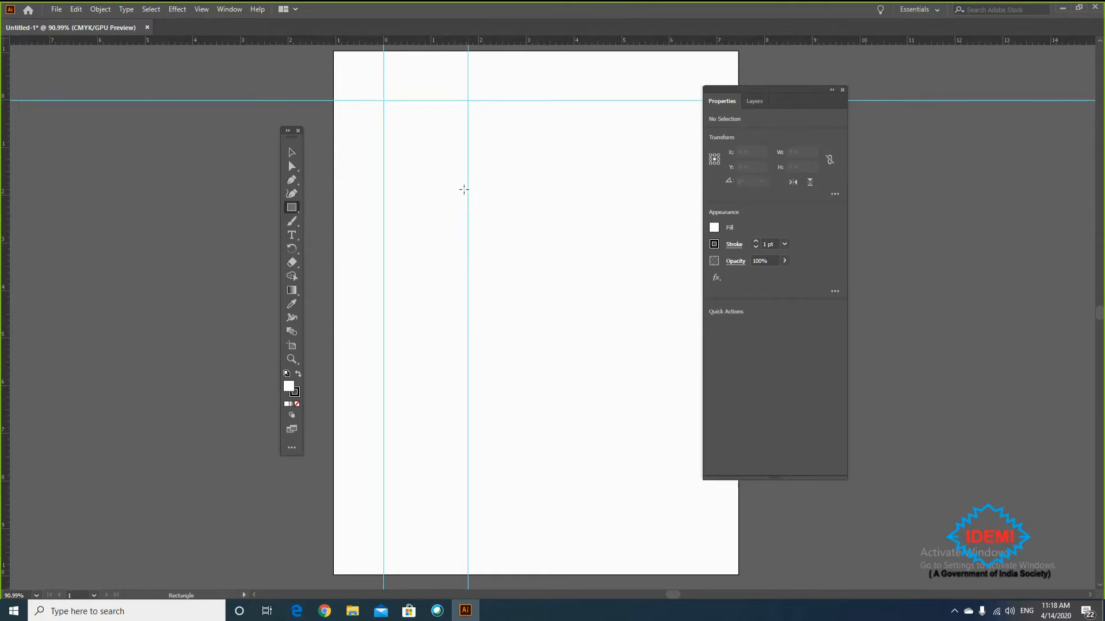
- Activate the Selection tool and move the Properties panel clear of the artboard
click(292, 154)
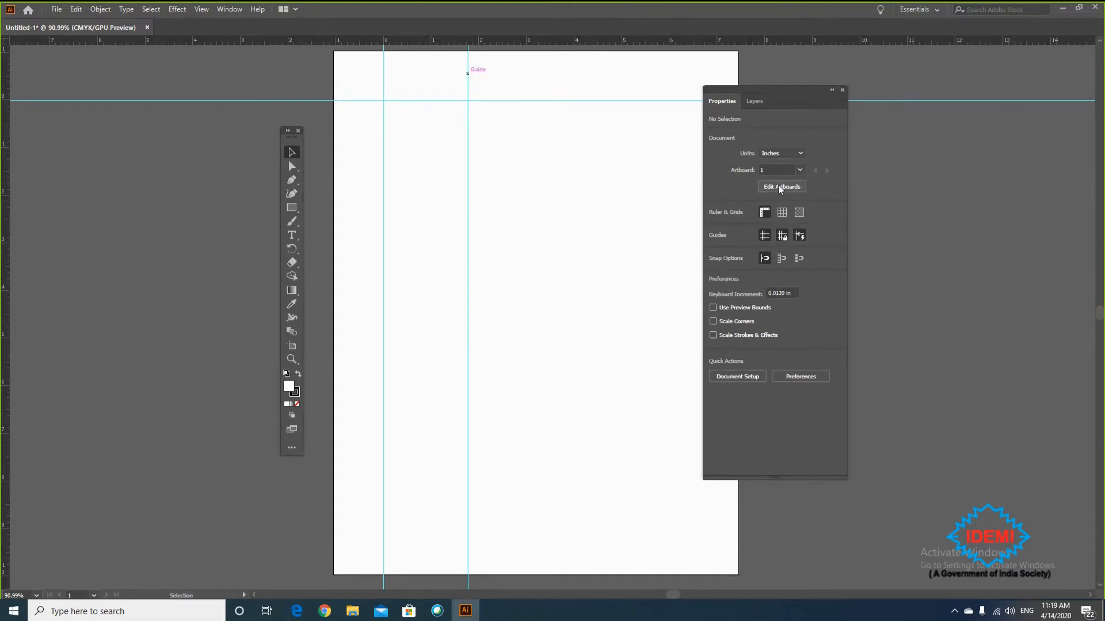
drag(767, 89, 843, 99)
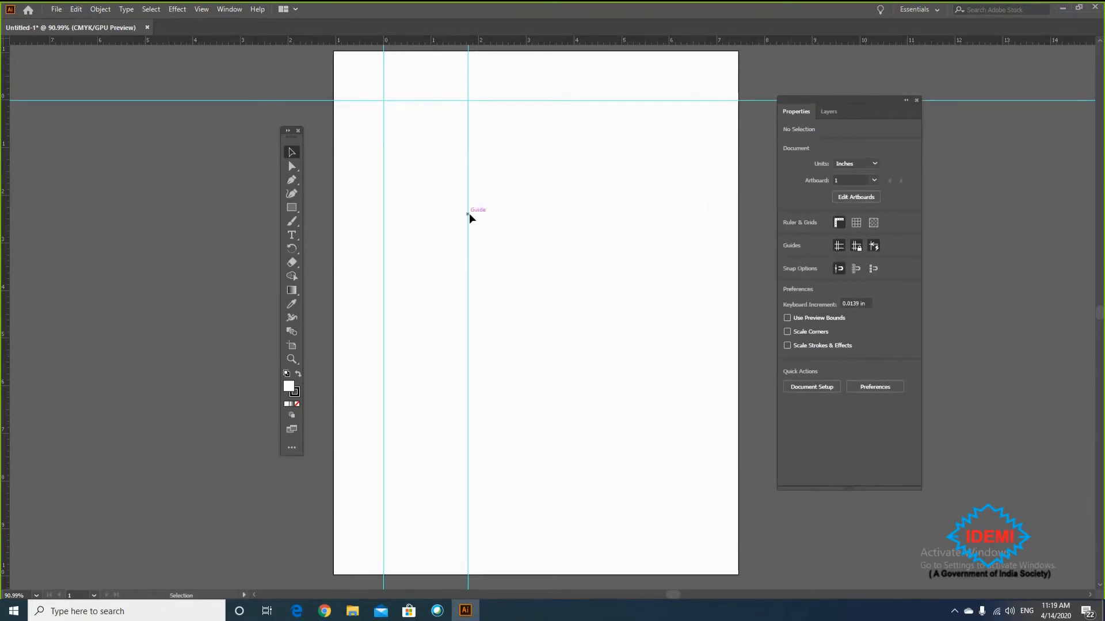
click(917, 101)
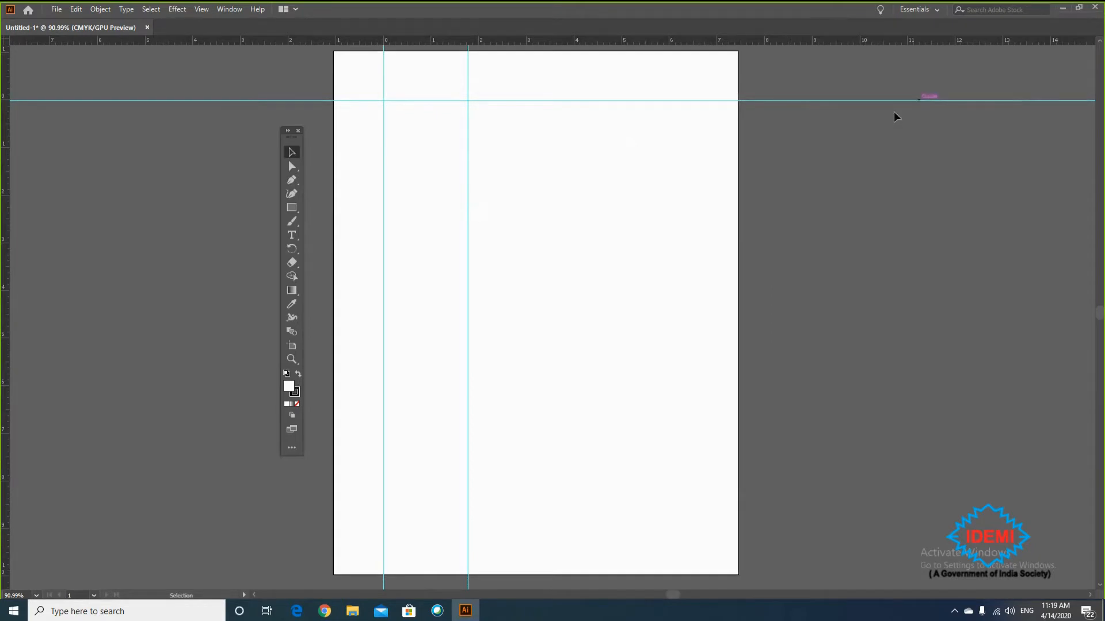
right_click(468, 184)
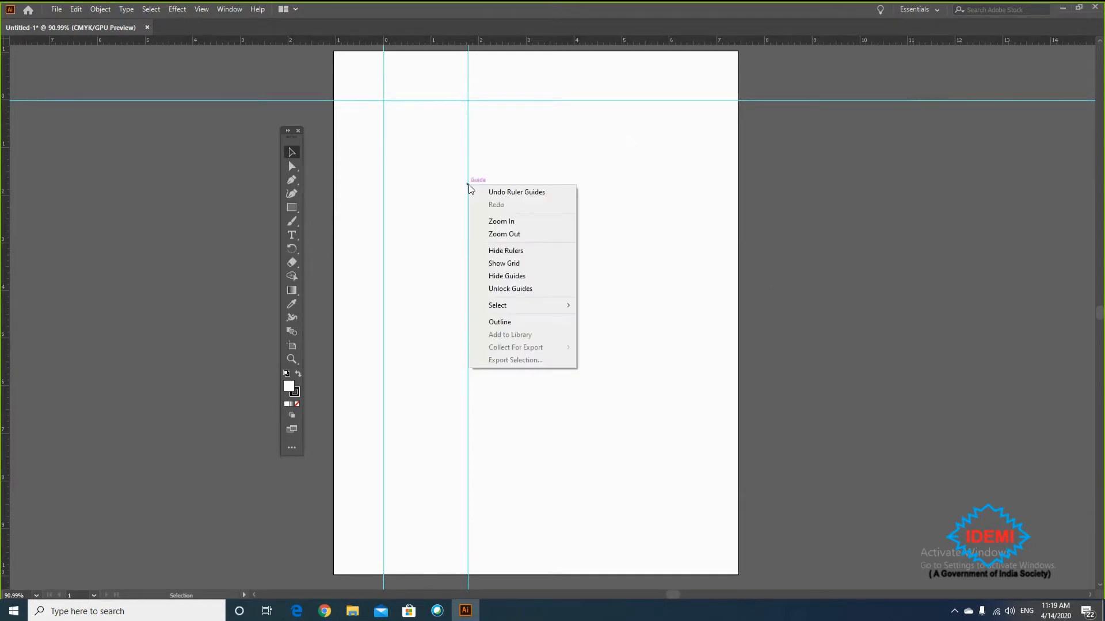
key(Escape)
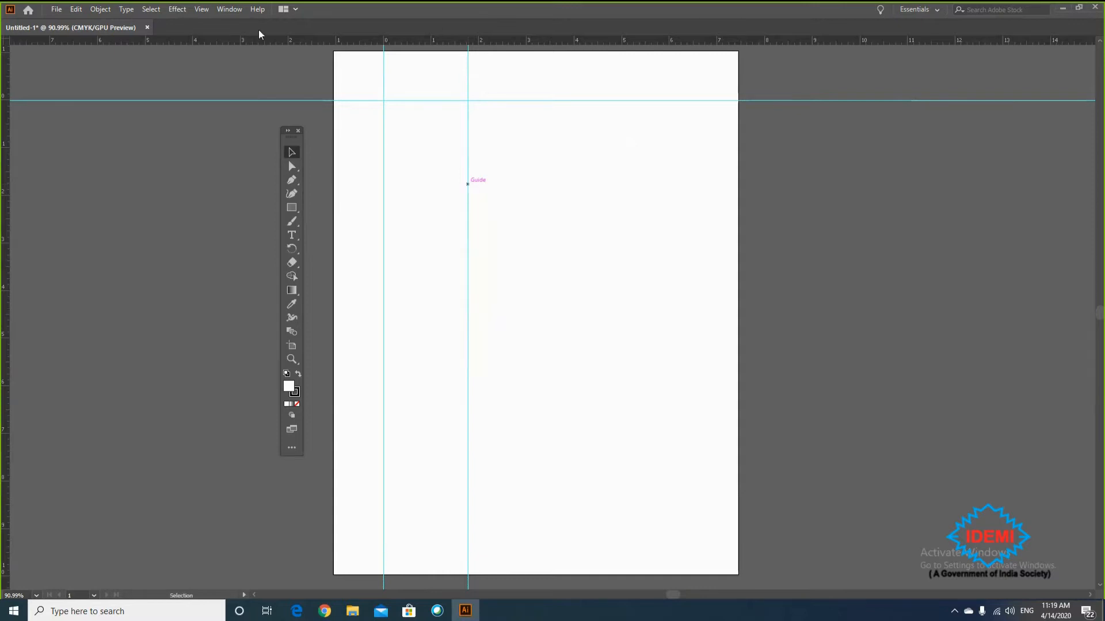
click(223, 9)
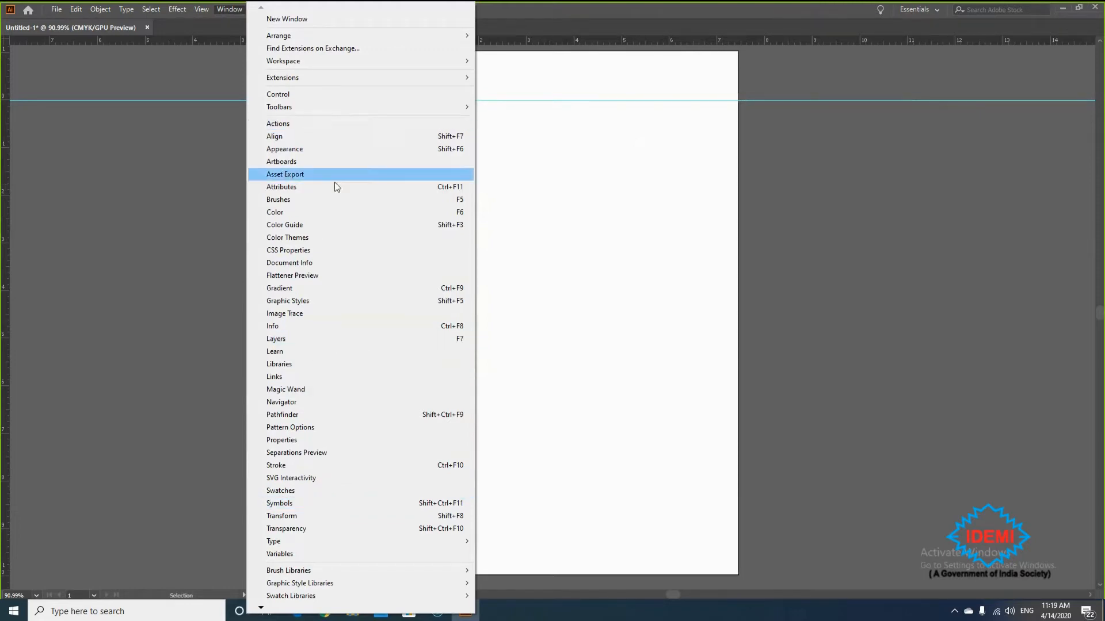
click(319, 442)
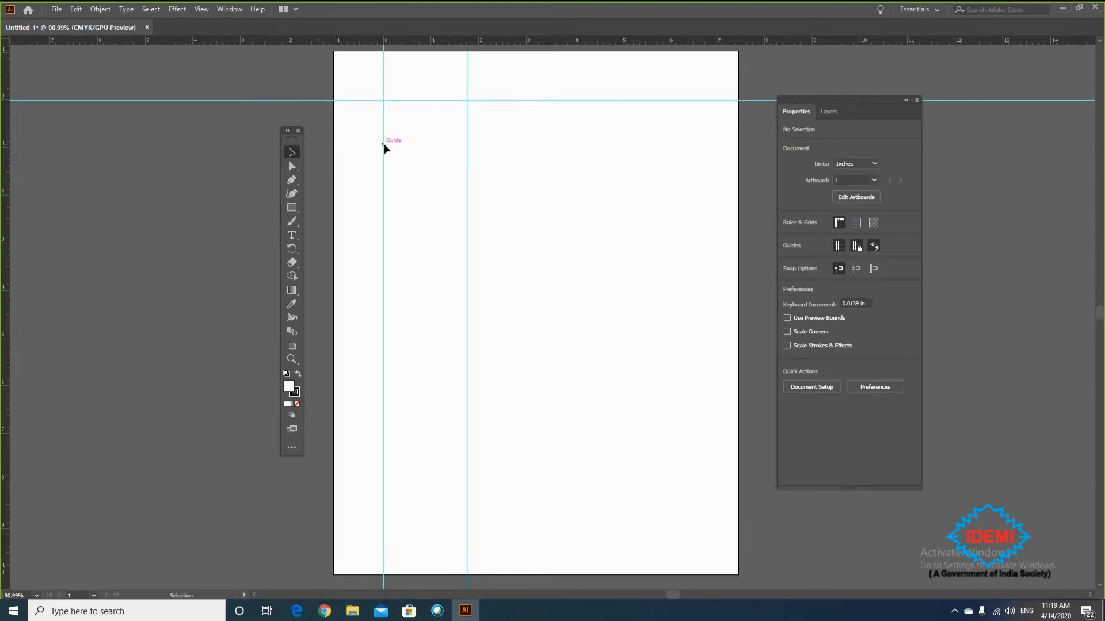
- Unlock the ruler guides in the document
right_click(467, 149)
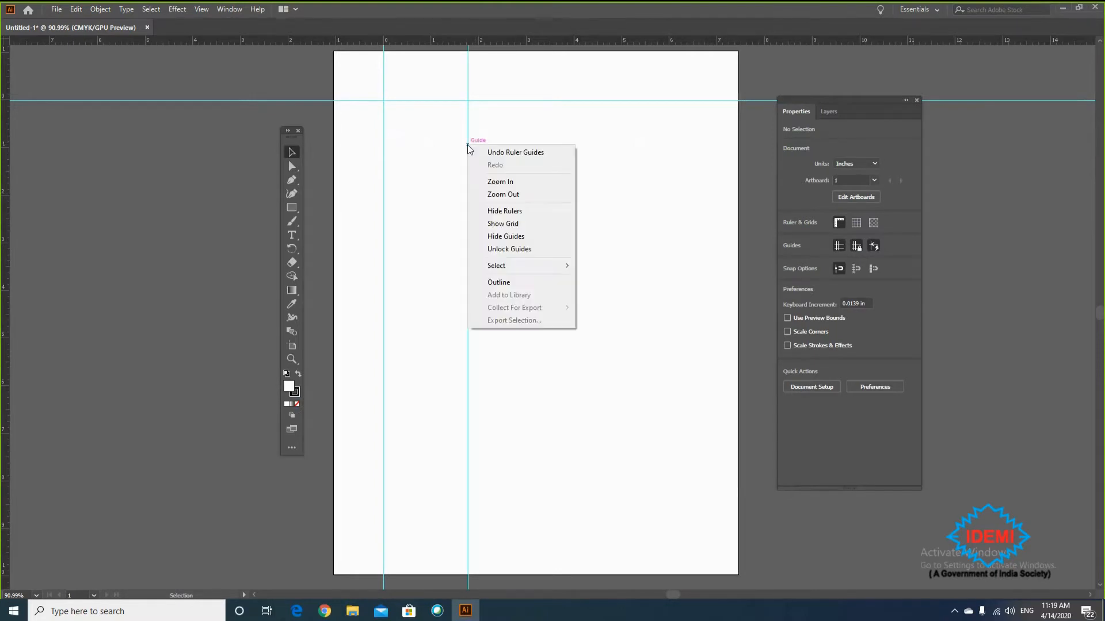
click(519, 251)
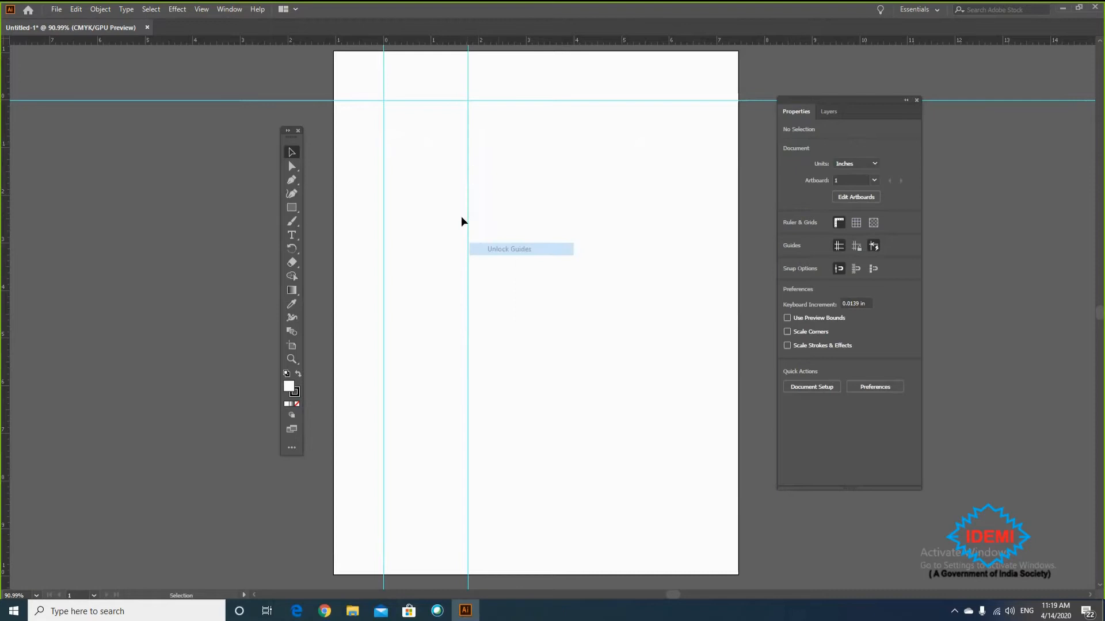
- Move the second vertical guide to X 4 in from the ruler origin
drag(468, 190, 486, 190)
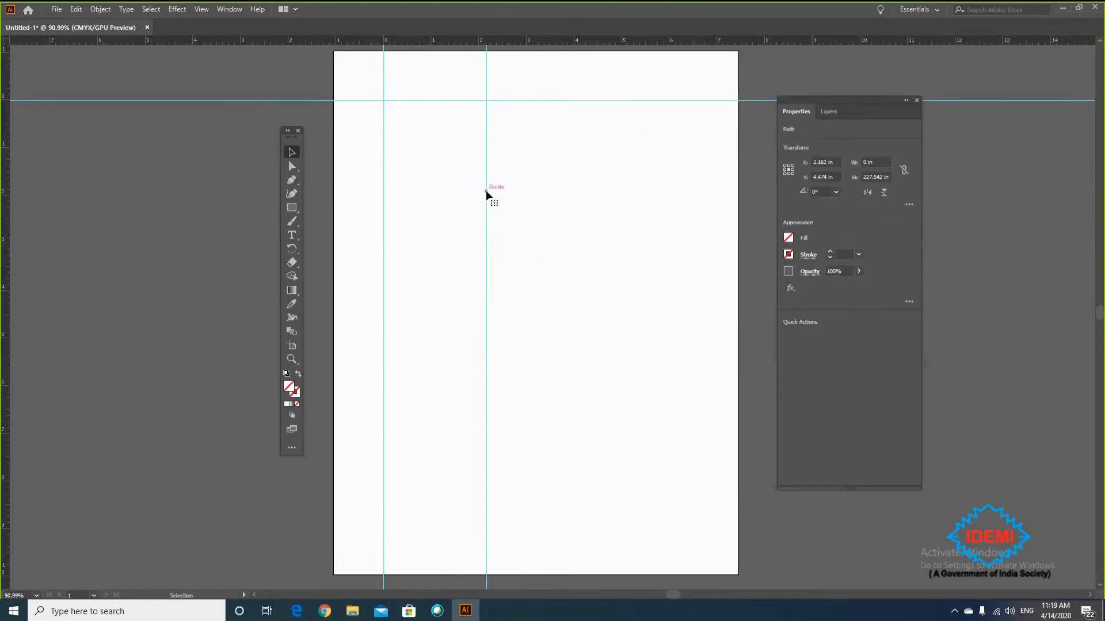
click(485, 190)
click(823, 163)
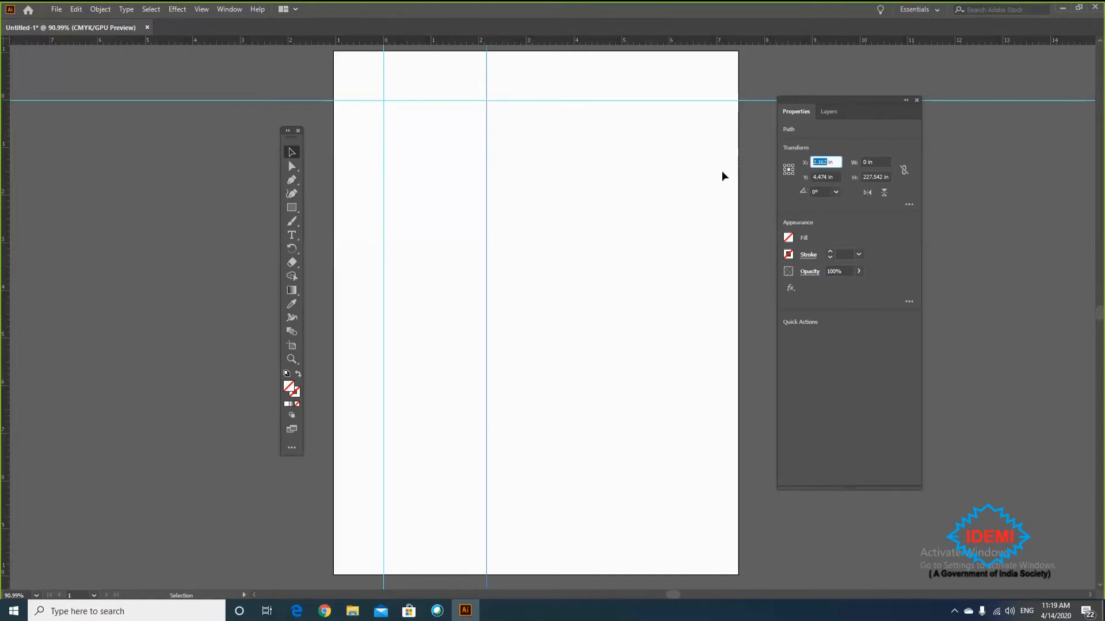
text(4)
key(Return)
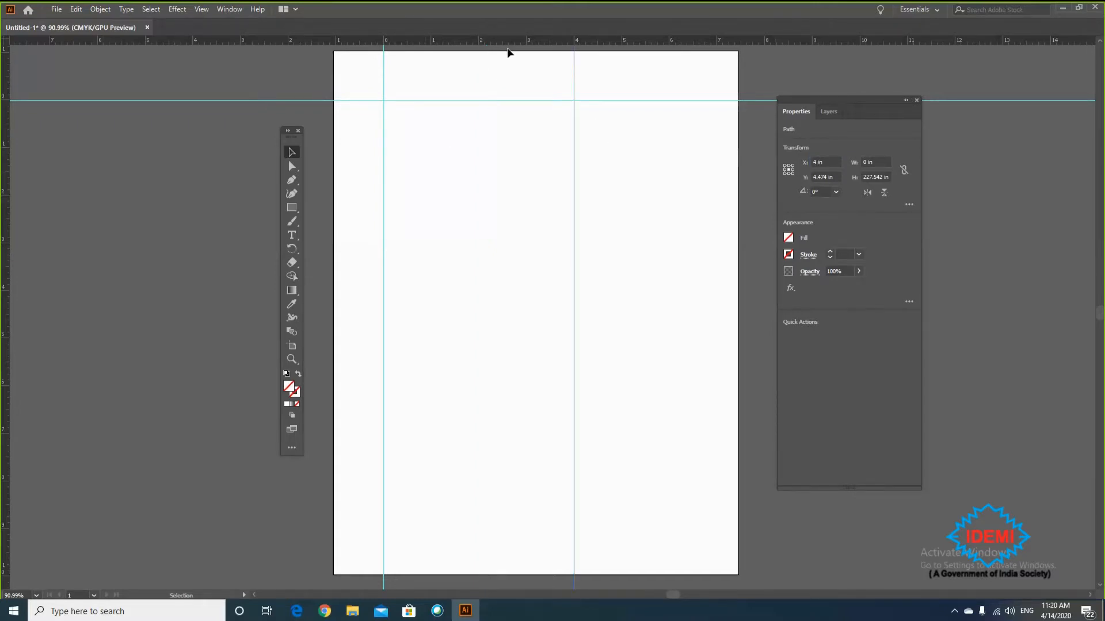
- Add a second horizontal guide below the existing one and set its Y position to 2 in
drag(497, 41, 491, 169)
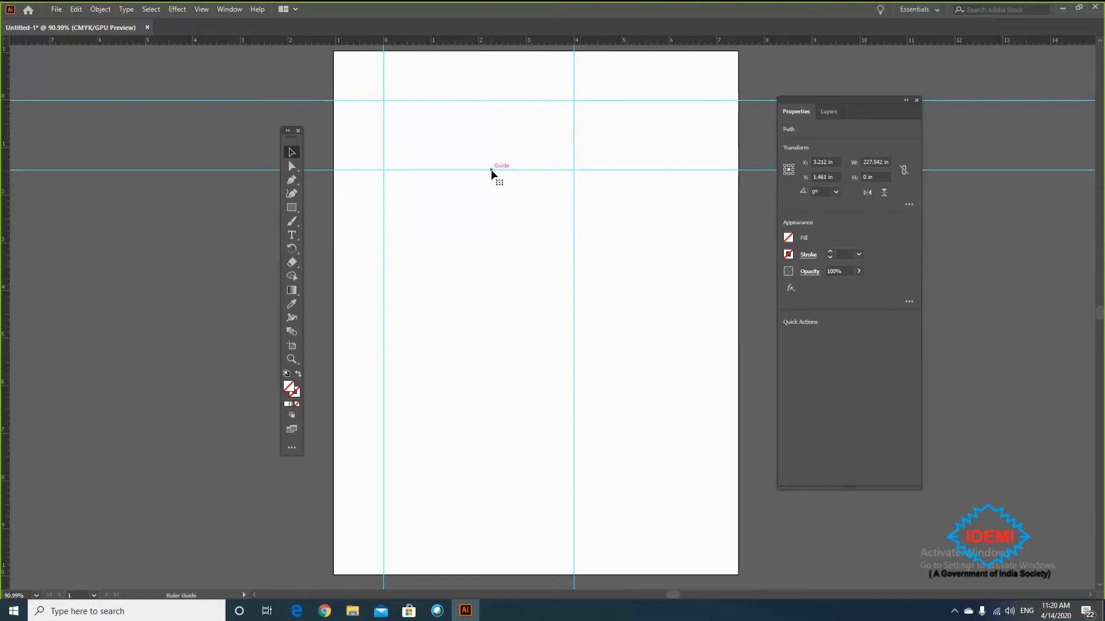
double_click(829, 176)
text(2 in)
key(Return)
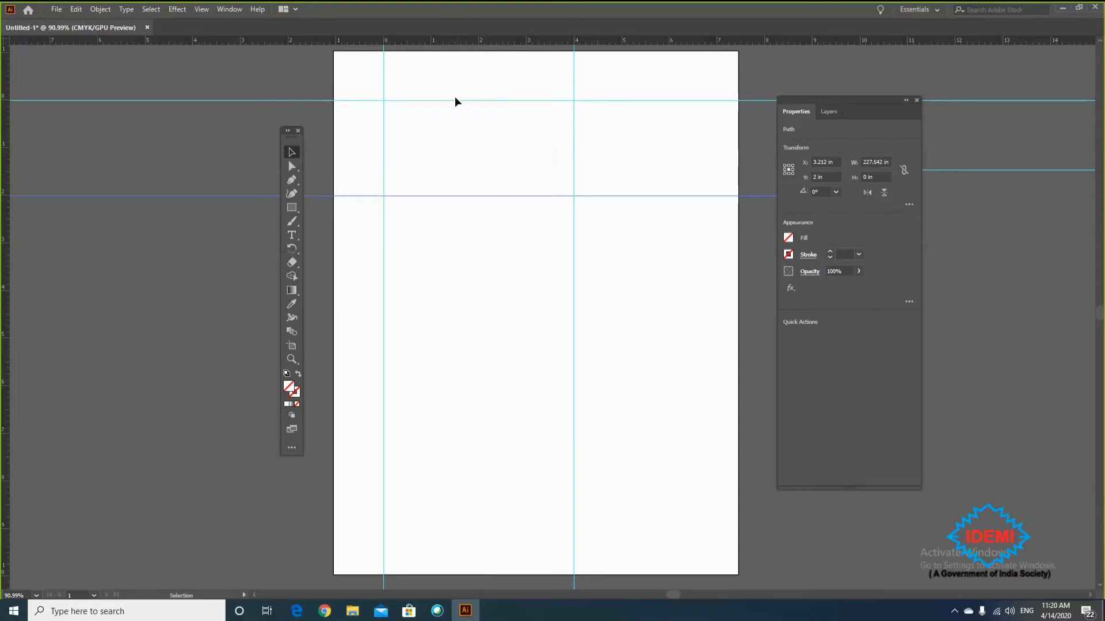
- Draw a 4 in by 2 in rectangle that fills the area enclosed by the four guides
click(291, 208)
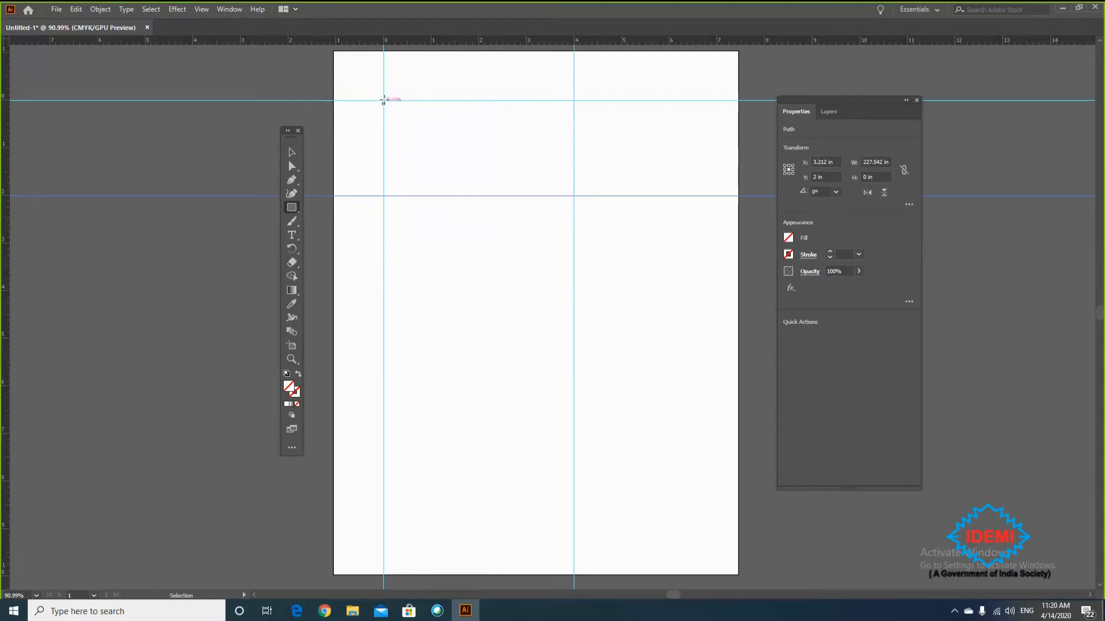
drag(383, 100, 573, 194)
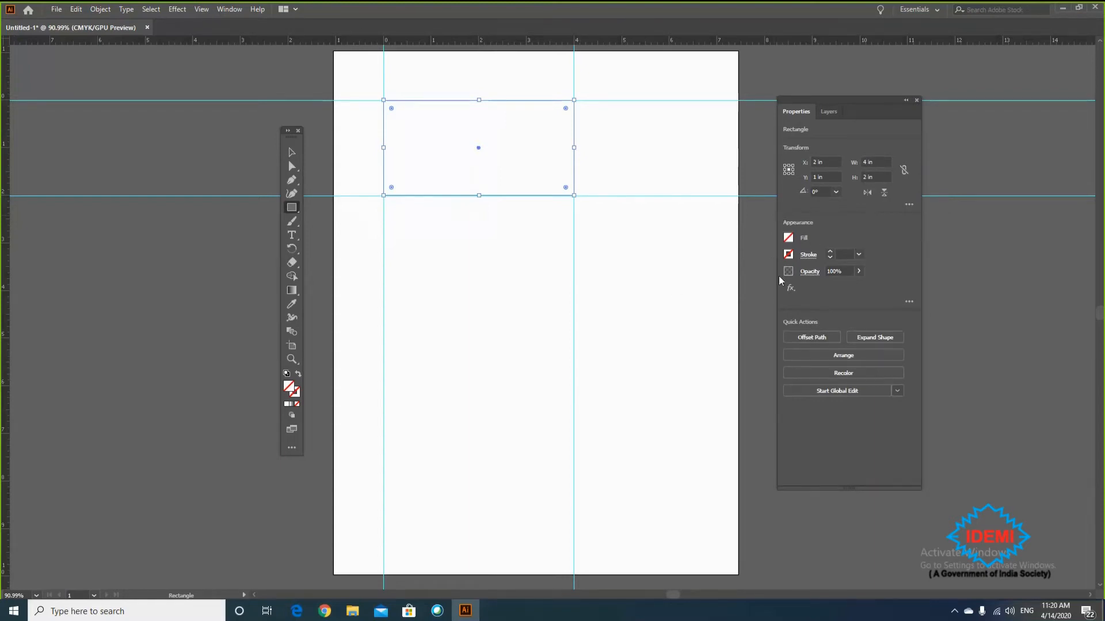
- Try magenta, red and orange swatches and view the CMYK mixer for the rectangle's fill, then reset the fill to None
click(788, 238)
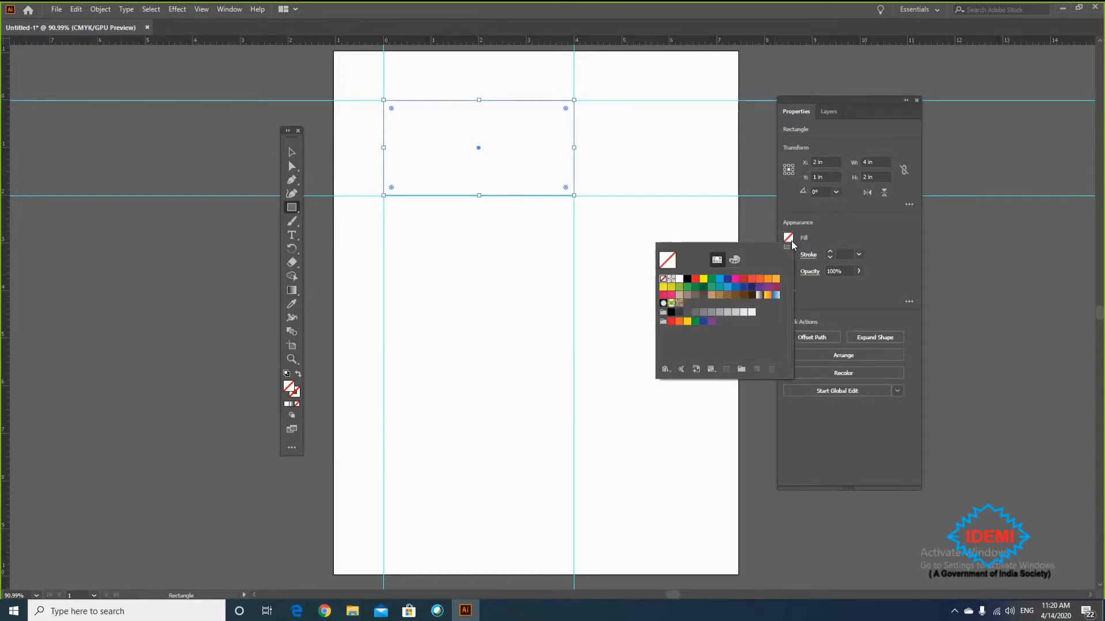
click(736, 280)
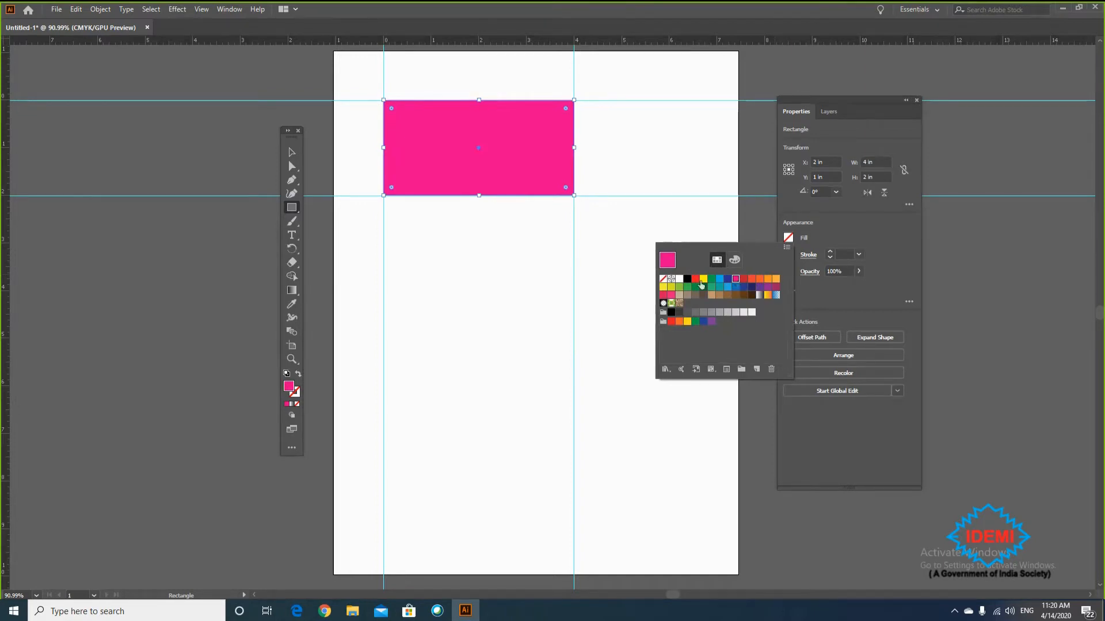
click(694, 280)
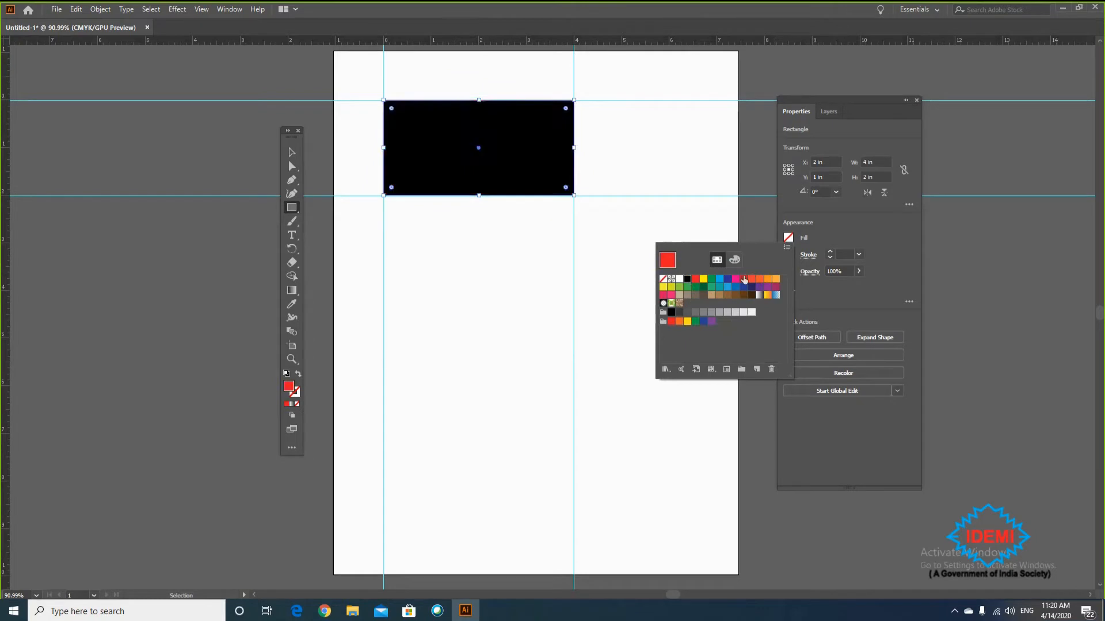
click(769, 279)
click(776, 280)
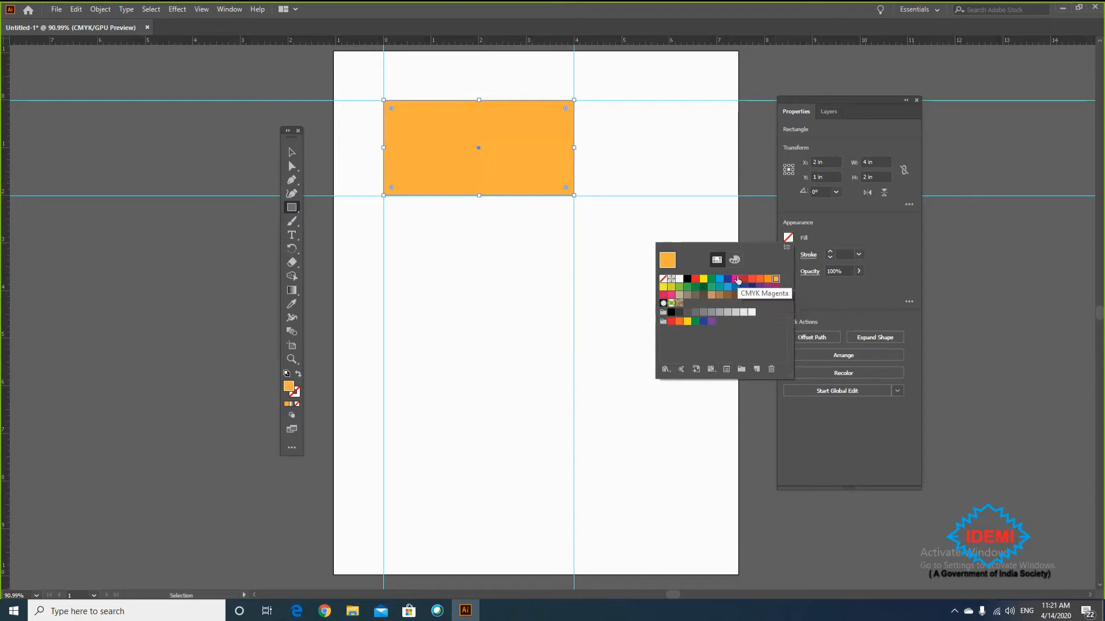
click(735, 261)
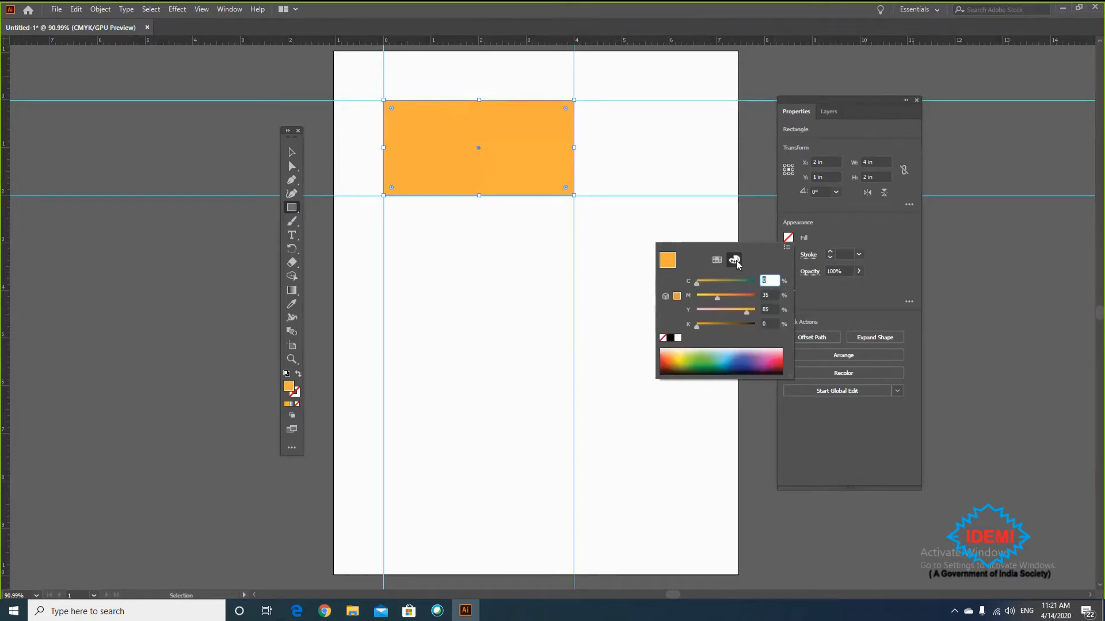
click(718, 263)
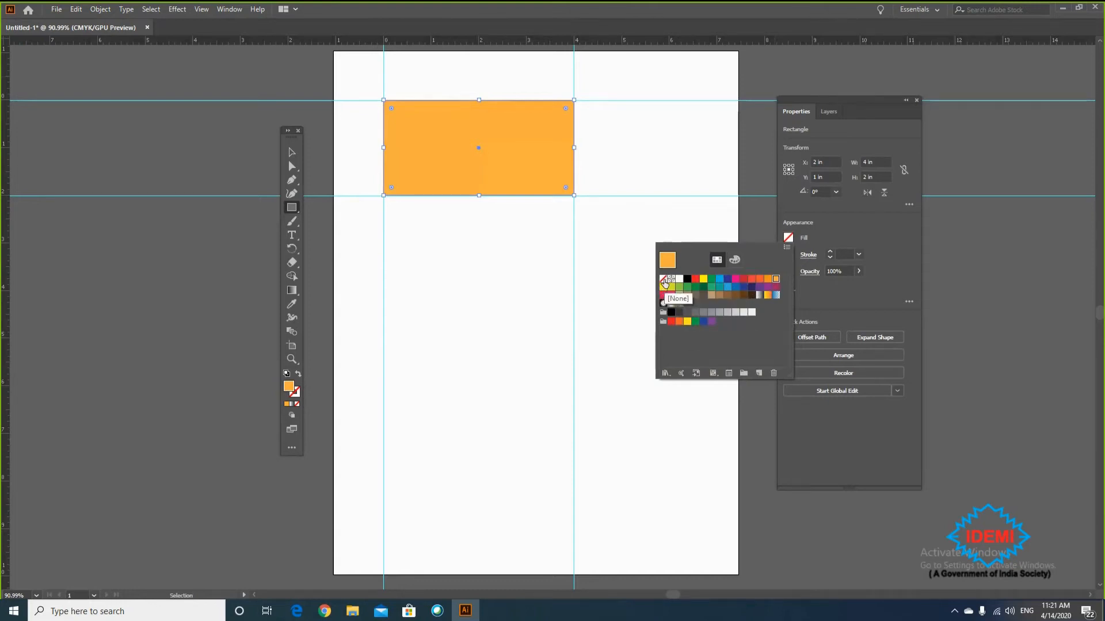
click(664, 280)
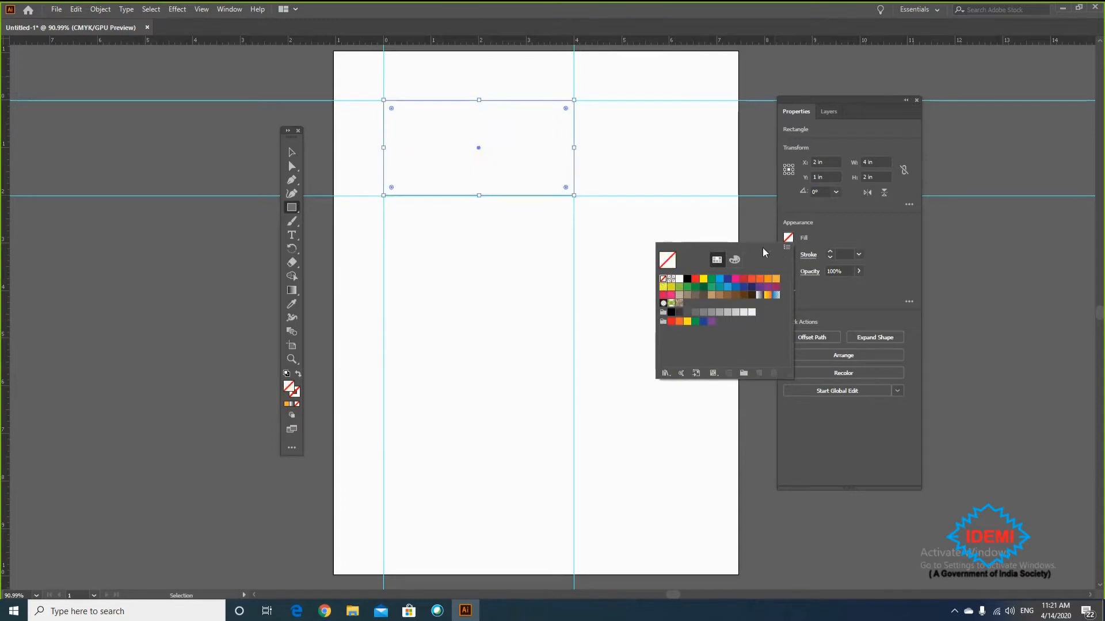
click(906, 236)
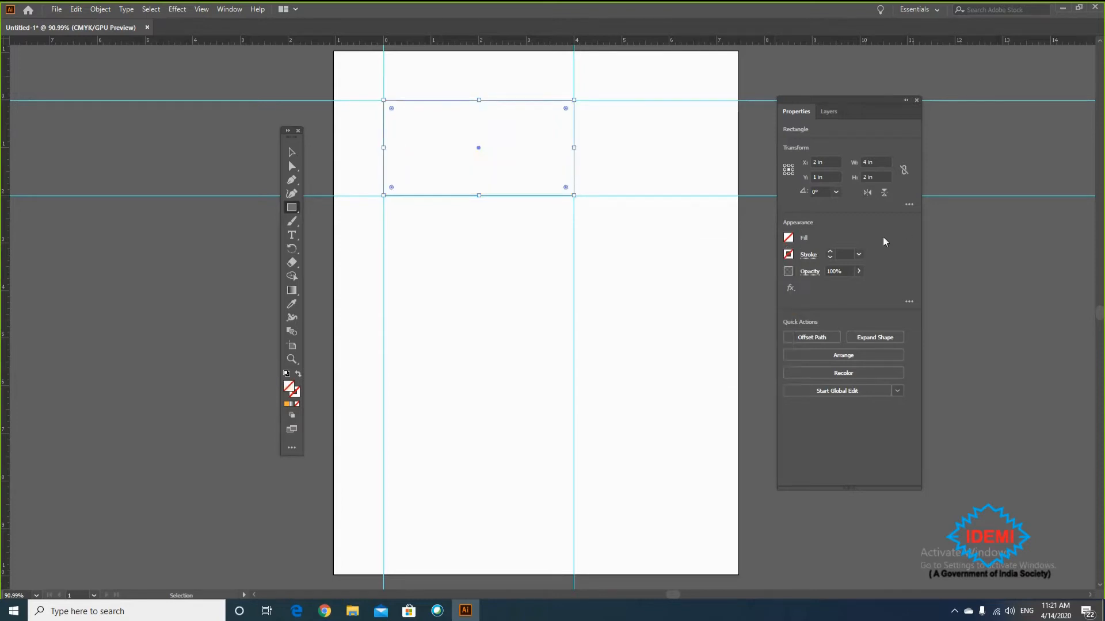
- Apply a black stroke to the rectangle
click(789, 256)
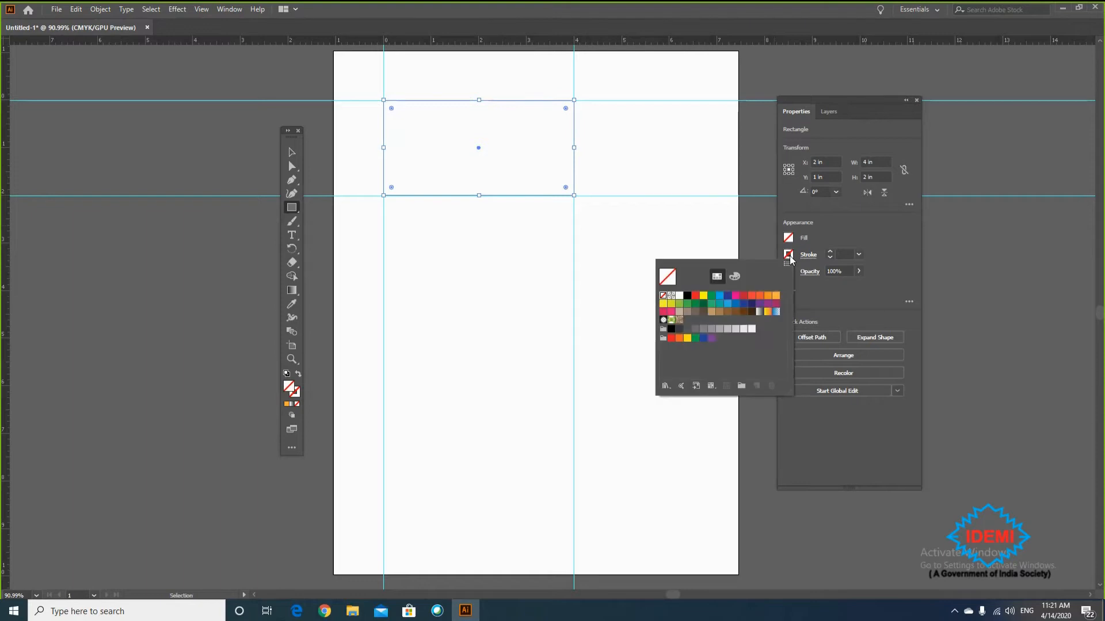
click(687, 295)
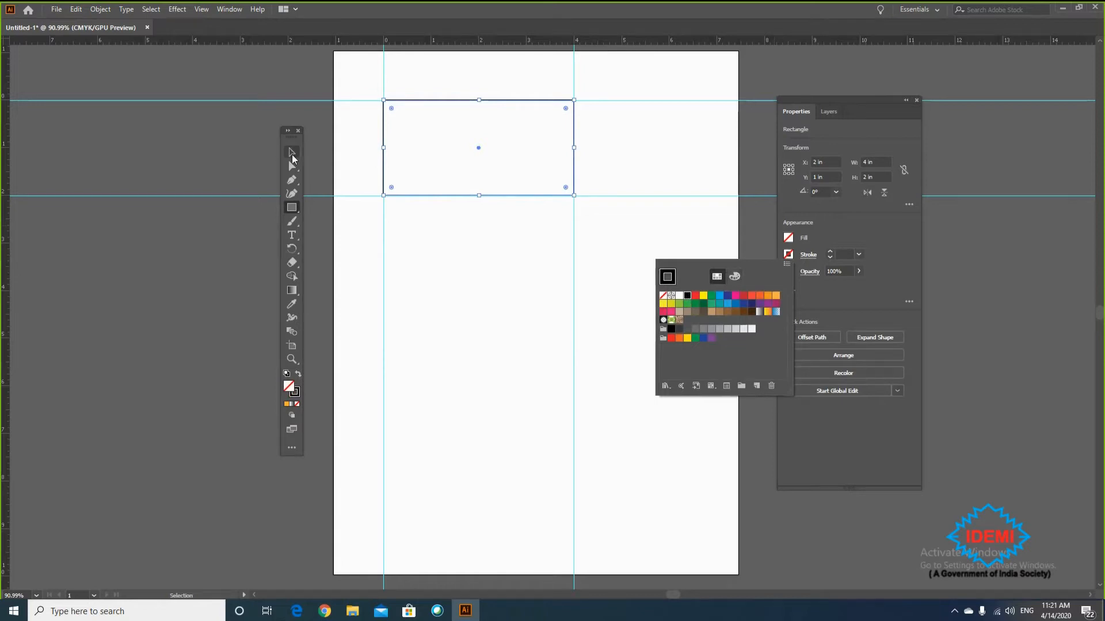
click(292, 155)
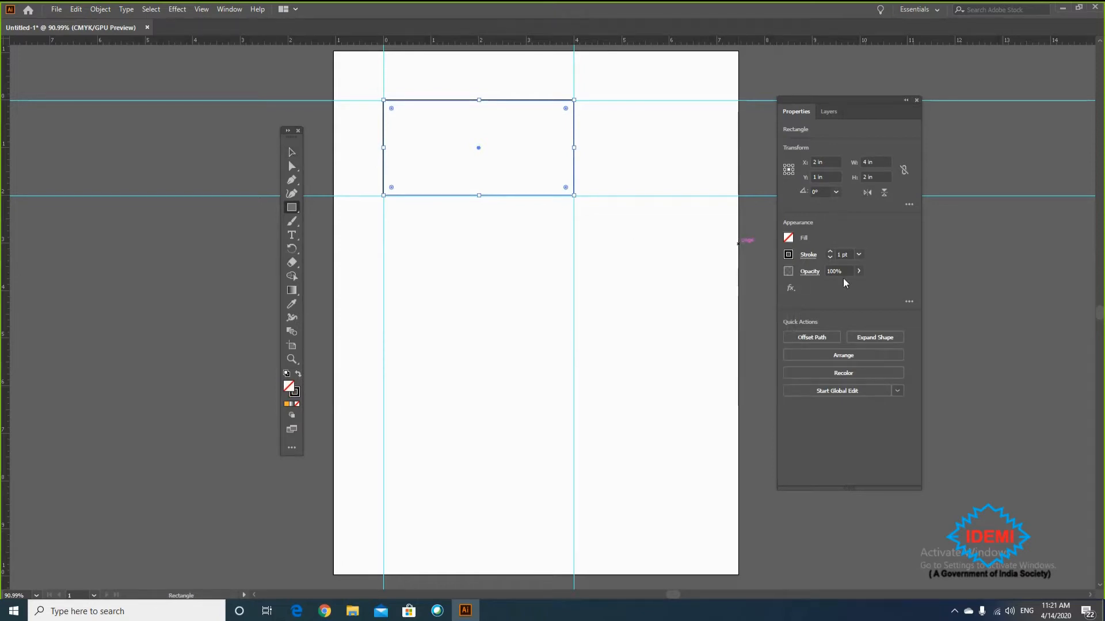
- Try stroke weights of 2, 6 and 4 pt on the rectangle and settle on 3 pt
click(860, 255)
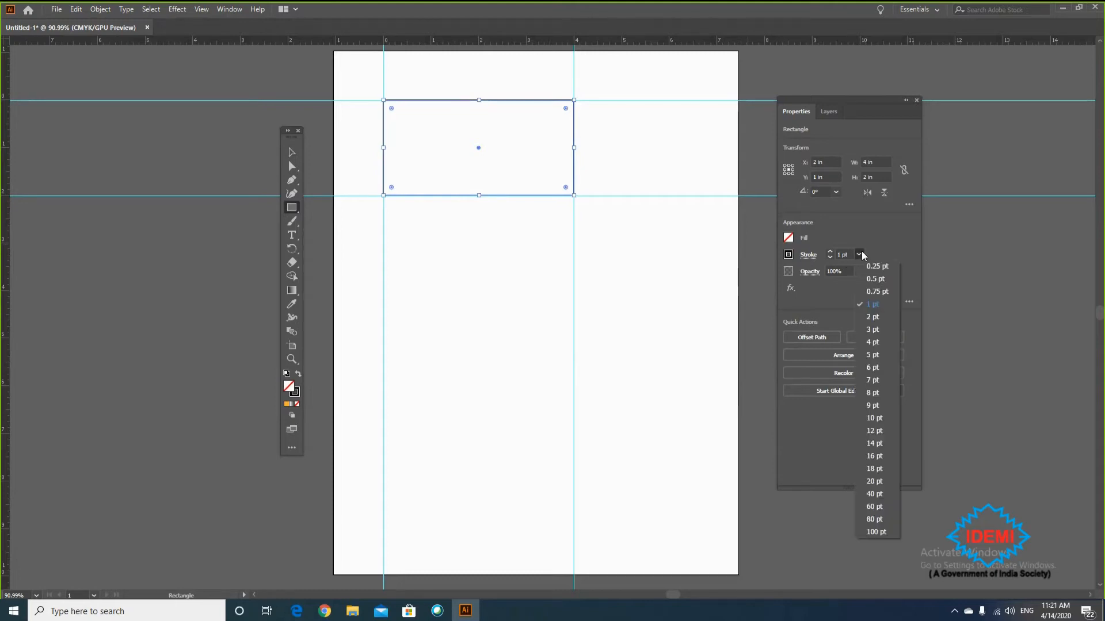
click(871, 319)
click(858, 255)
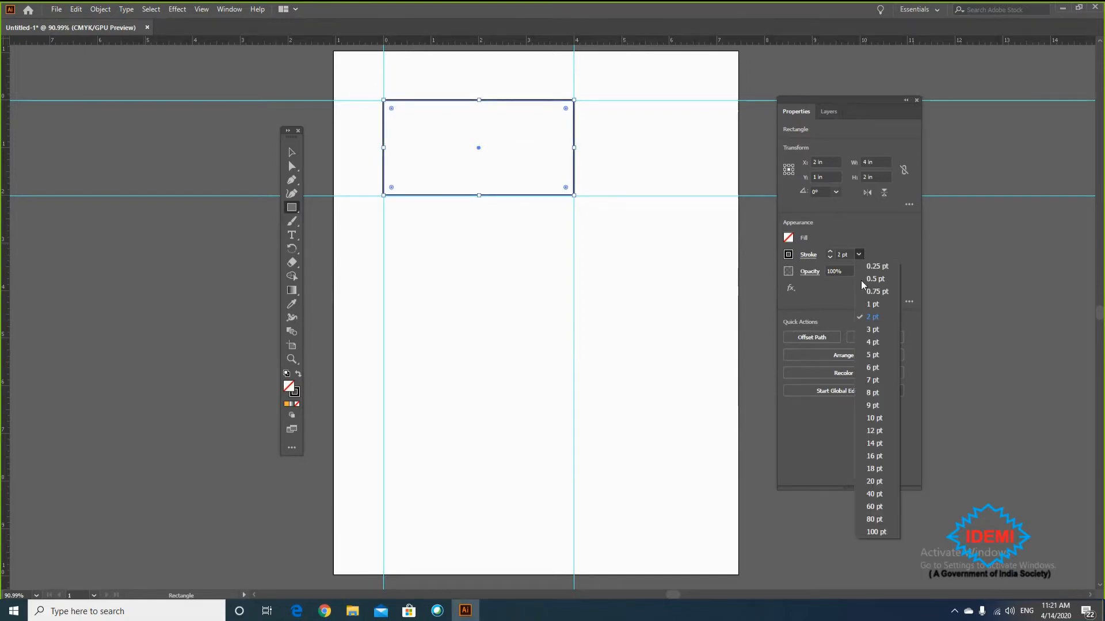
click(872, 368)
click(859, 255)
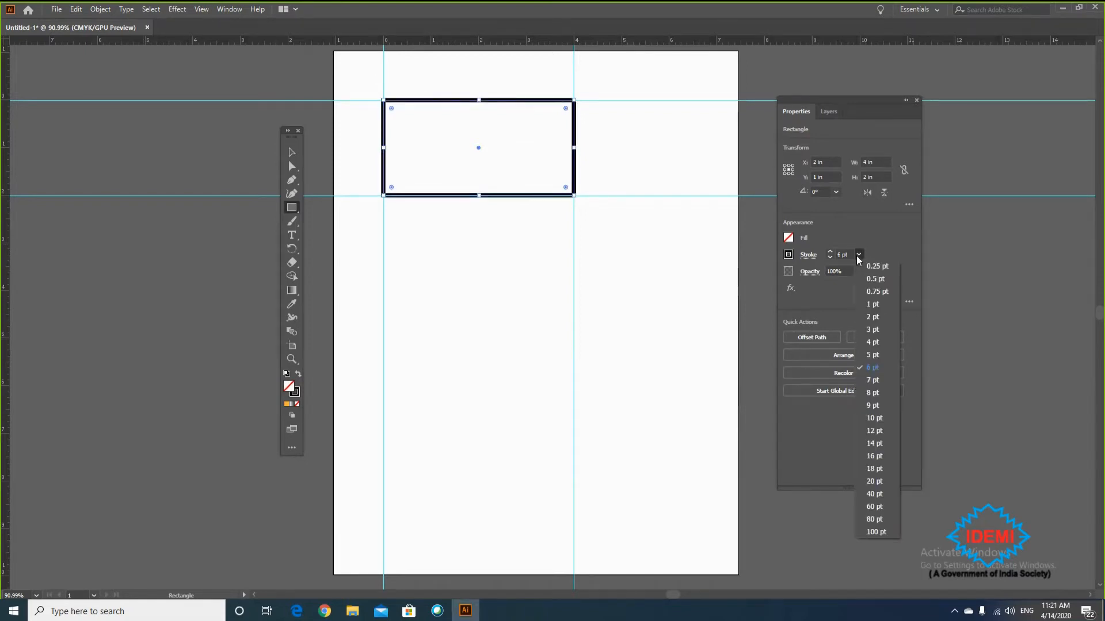
click(872, 342)
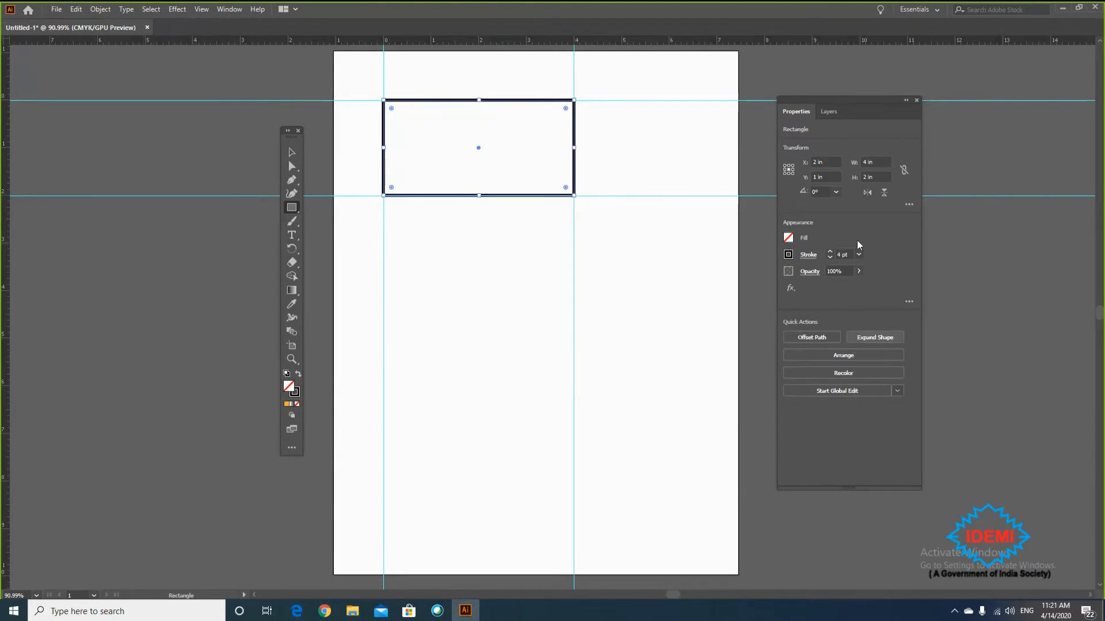
click(858, 255)
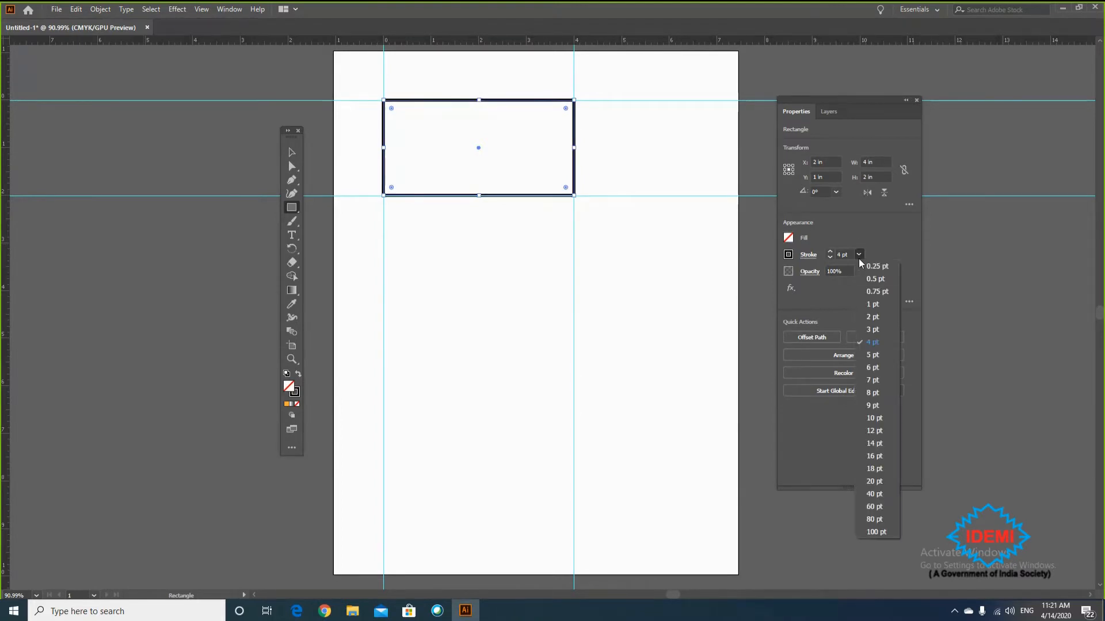
click(871, 329)
click(636, 281)
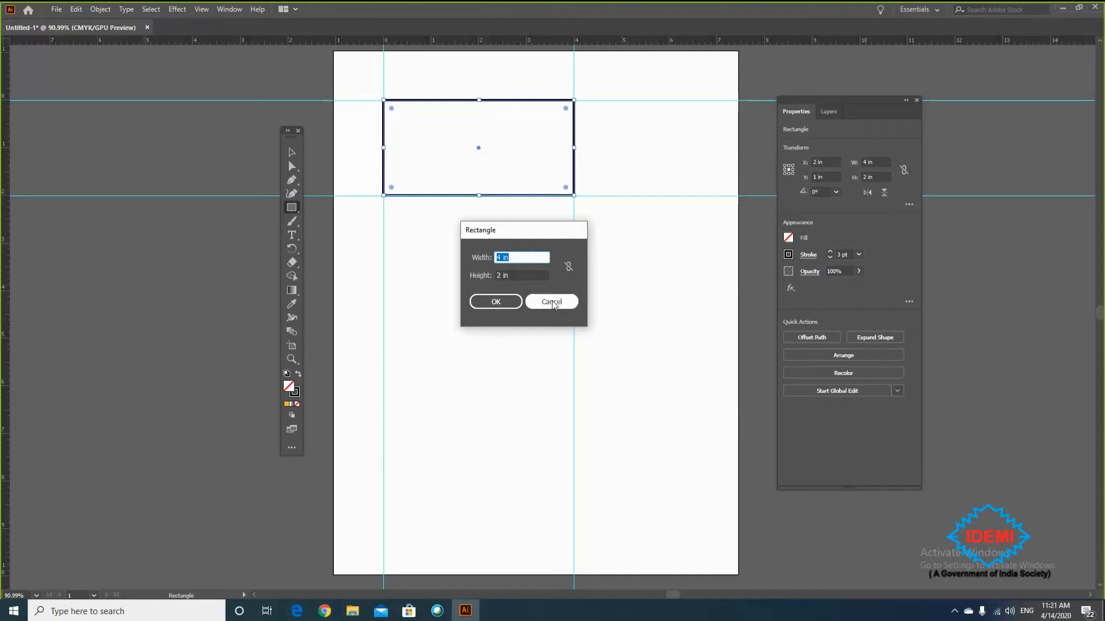
click(553, 303)
- Move the rectangle away from the guides to the middle of the artboard, at about X 3.27 in, Y 4.34 in
click(291, 152)
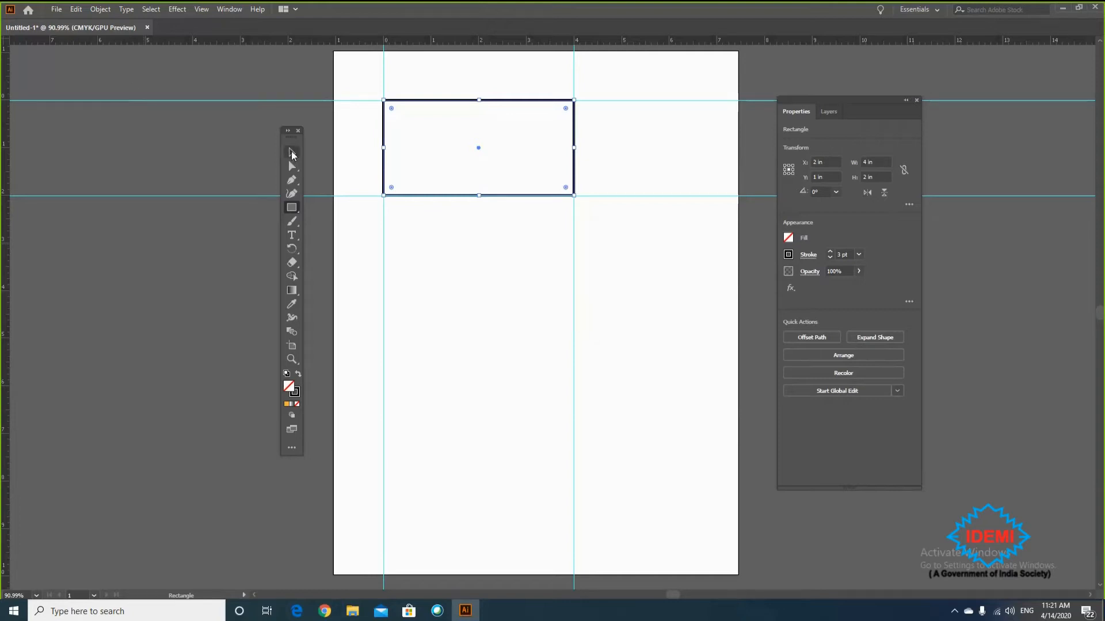
click(469, 87)
drag(501, 195, 560, 354)
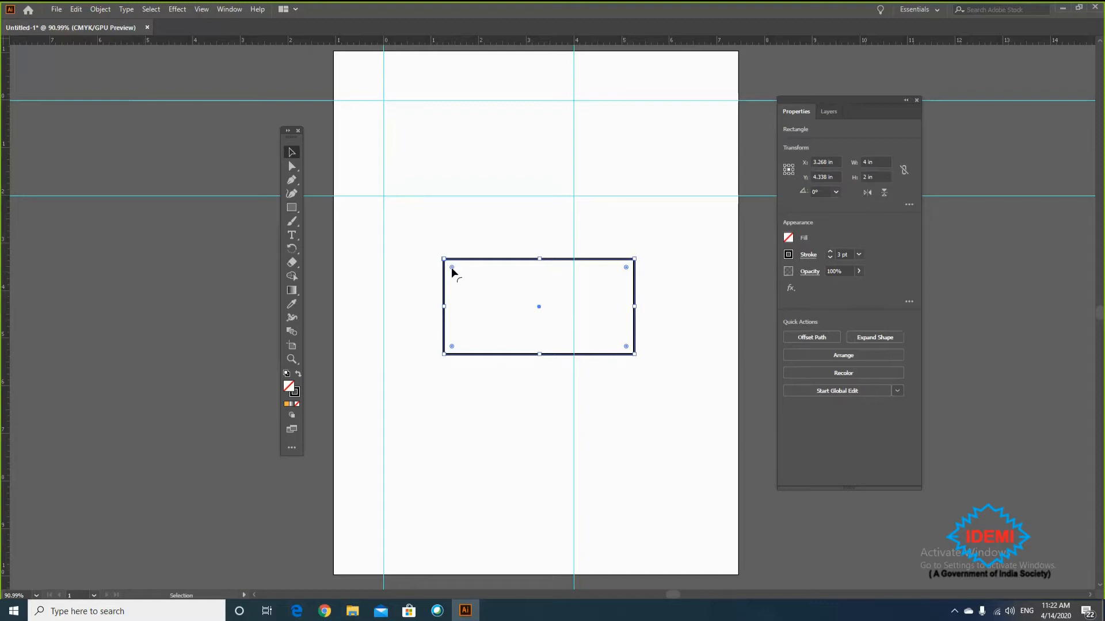
- Round all four corners of the rectangle with its live corner handles, increasing the radius in two passes
mouse_move(451, 269)
mouse_down()
mouse_move(464, 292)
mouse_move(456, 278)
mouse_up()
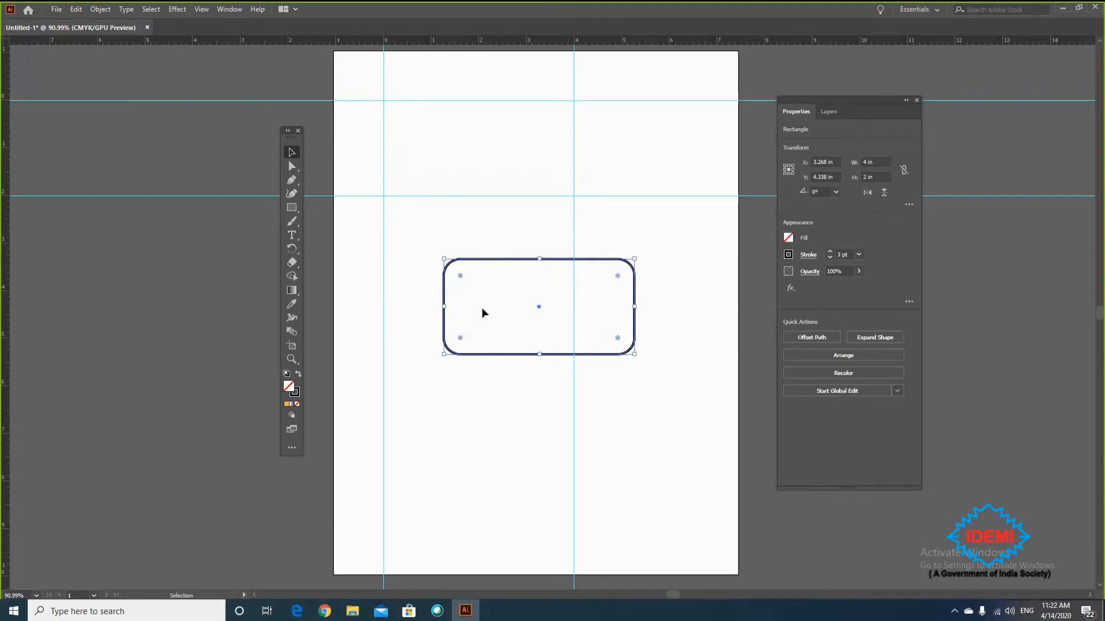
click(497, 402)
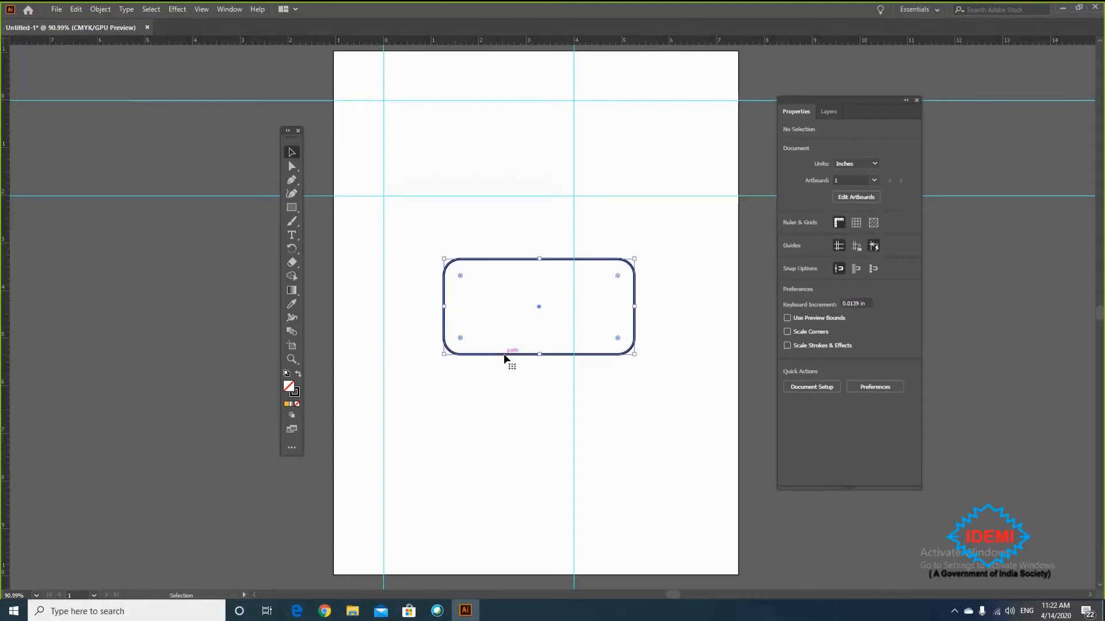
click(504, 356)
mouse_move(461, 336)
mouse_down()
mouse_move(475, 329)
mouse_move(459, 323)
mouse_move(459, 336)
mouse_move(472, 330)
mouse_up()
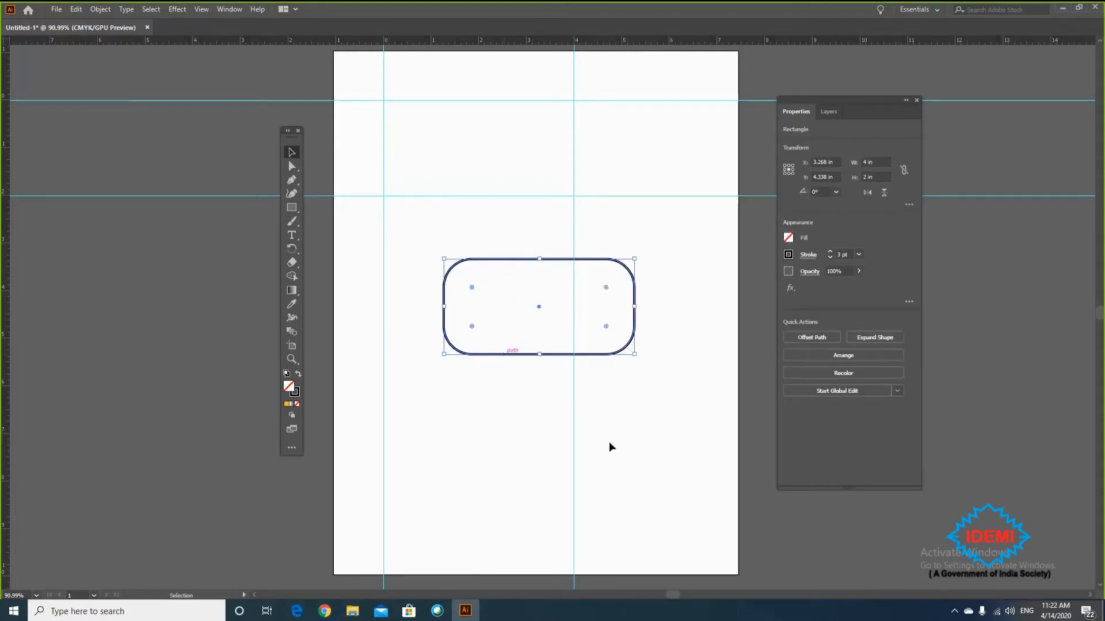
click(464, 401)
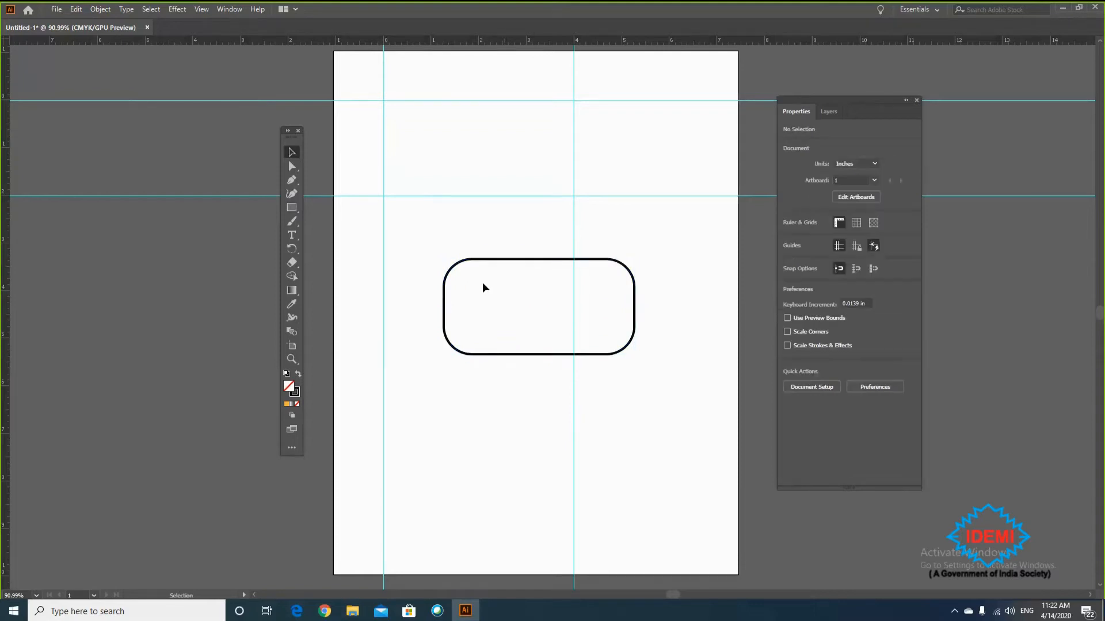
- Reduce the rectangle's corner radius until all four corners are square again, and deselect it
click(521, 261)
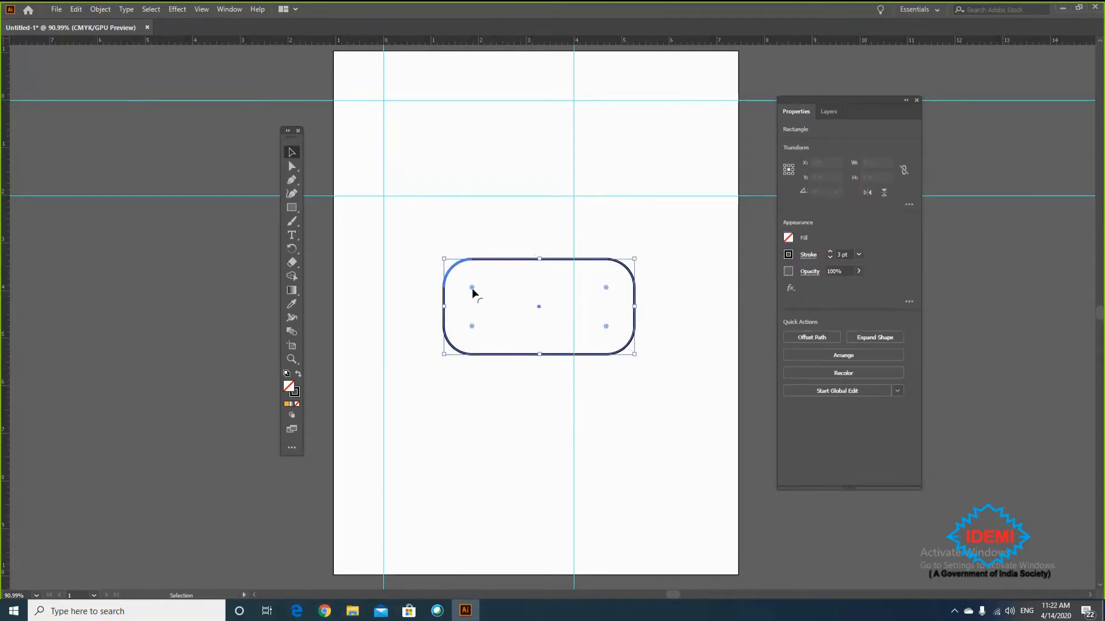
drag(472, 287, 430, 241)
click(402, 393)
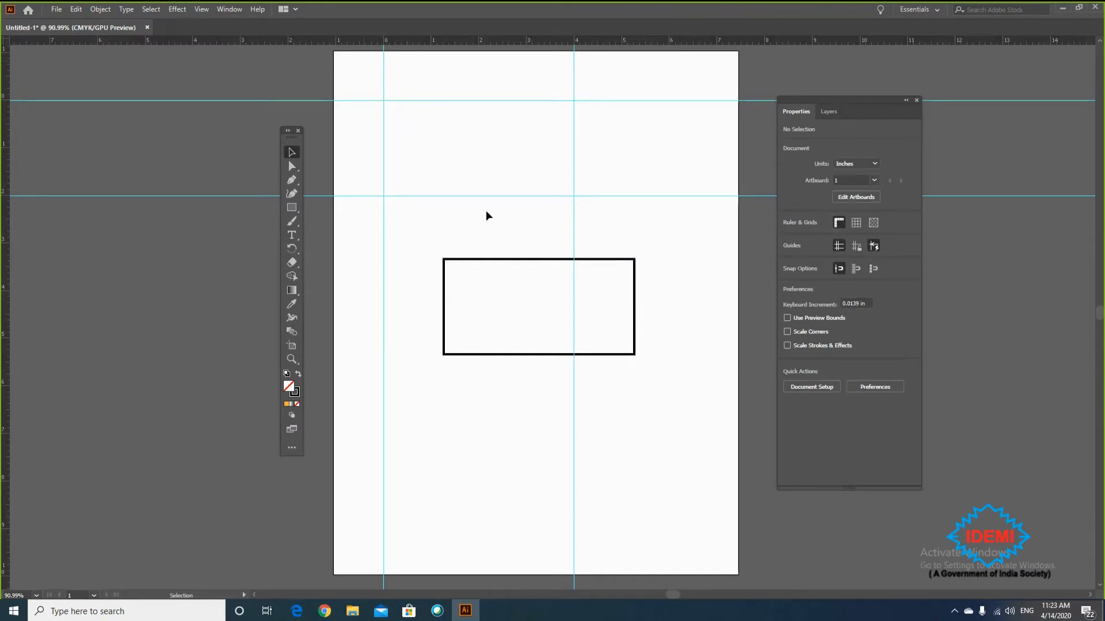
- Draw an ellipse of about 1.64 by 1.33 in above the rectangle and four smaller circles beside it
drag(292, 207, 310, 212)
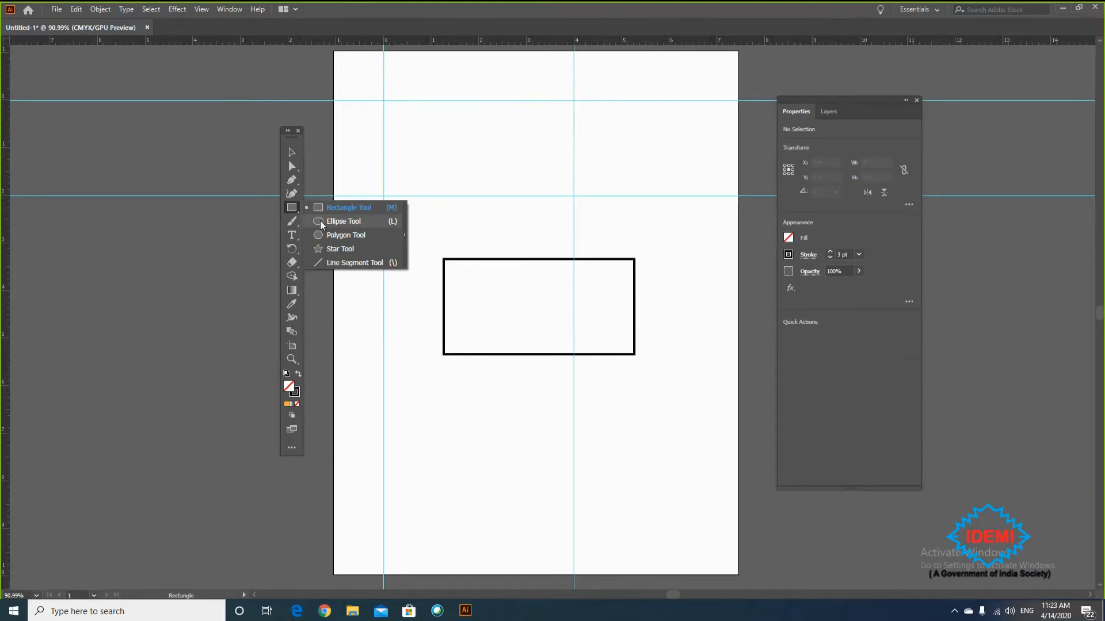
click(320, 220)
drag(417, 135, 496, 198)
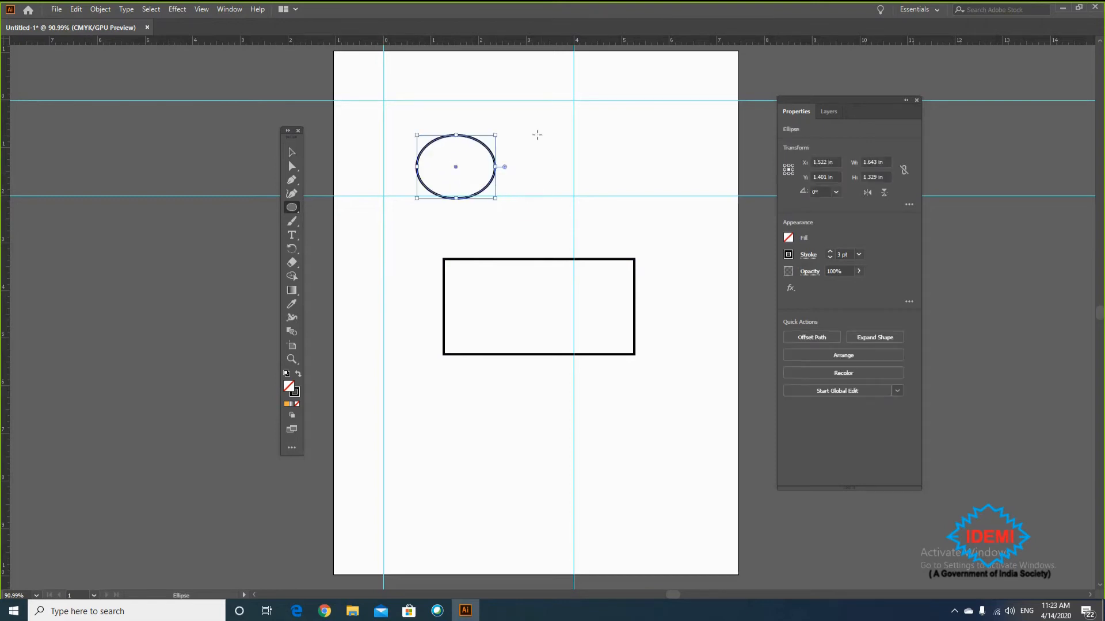
drag(537, 128, 640, 202)
drag(553, 183, 622, 243)
- Try to select the four small circles together by enclosing them with the Selection tool
key(v)
click(531, 118)
drag(531, 116, 651, 241)
click(664, 161)
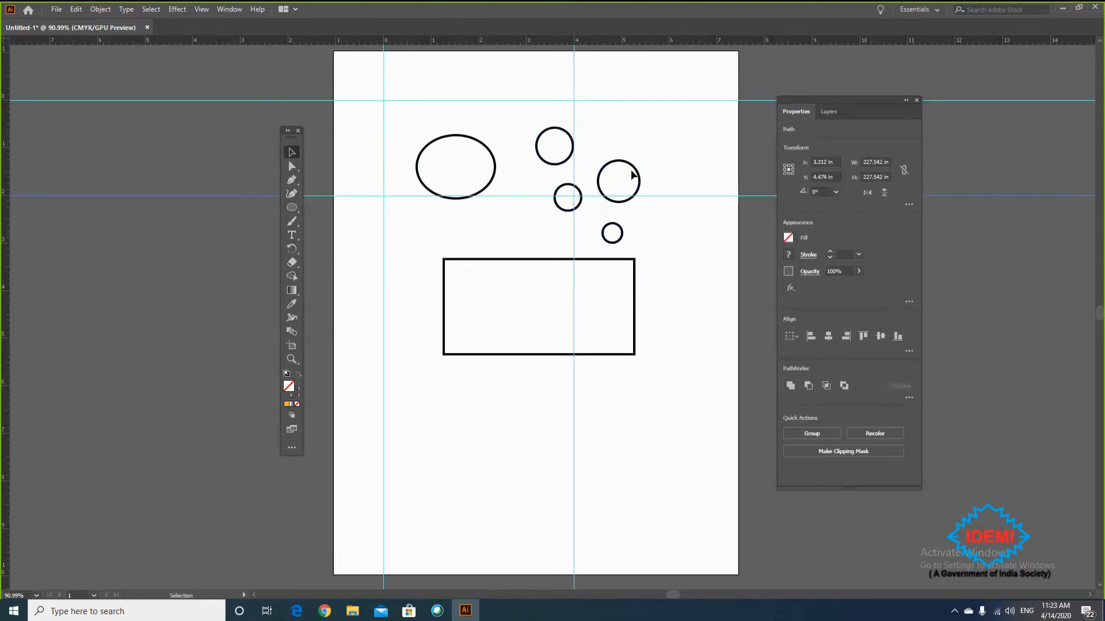
- Delete the large ellipse above the rectangle
click(634, 167)
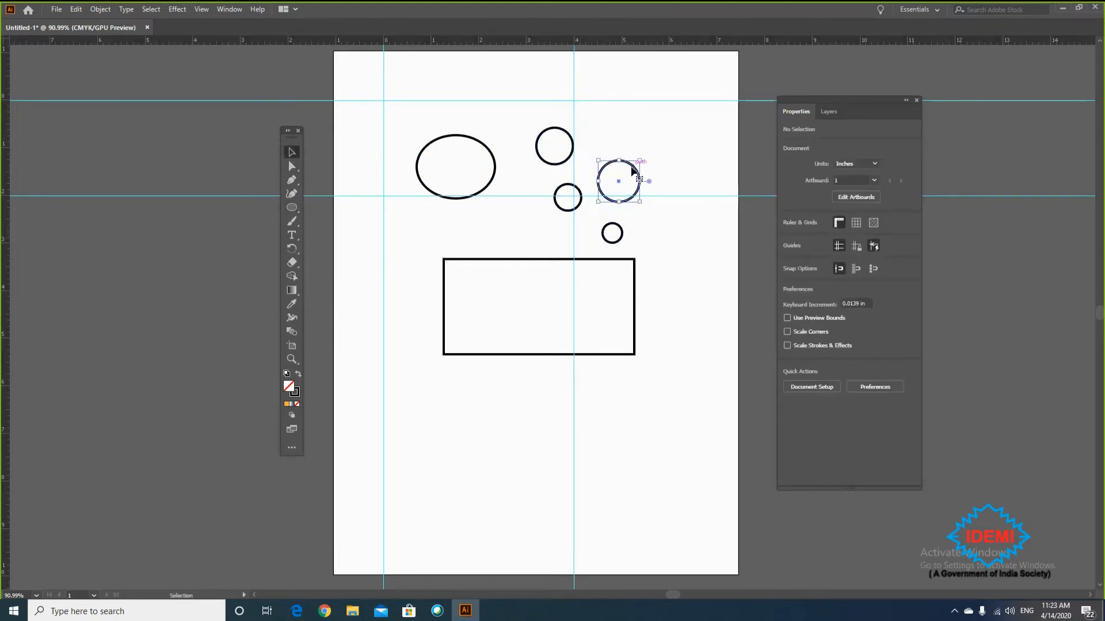
click(494, 168)
key(Delete)
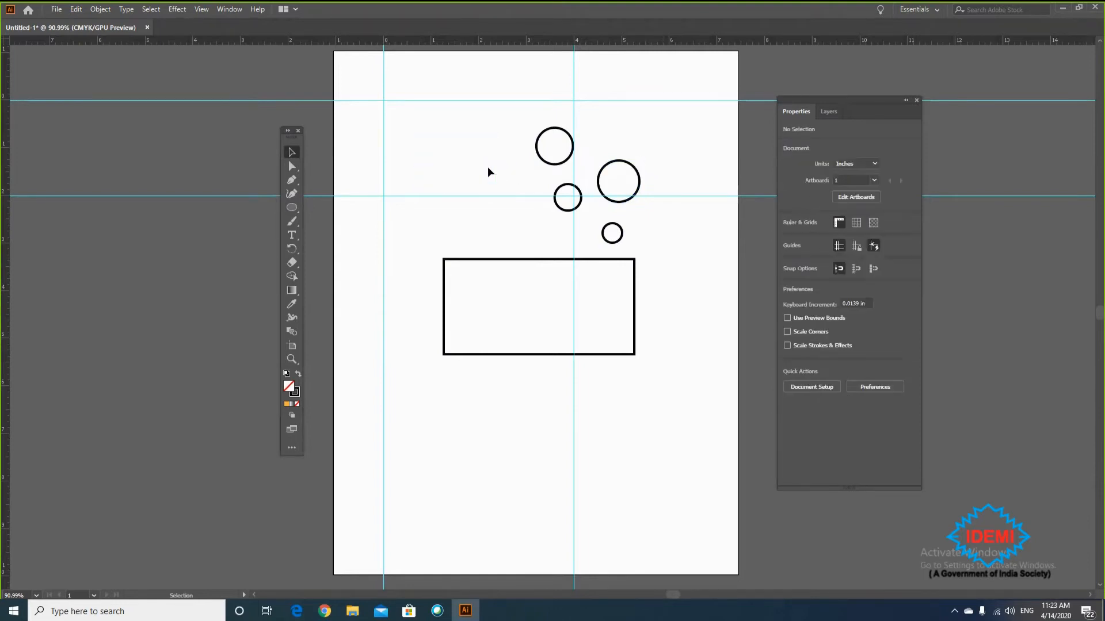
- Select the four small circles together, move them into the upper-left area of the page, and deselect them
drag(524, 115, 662, 255)
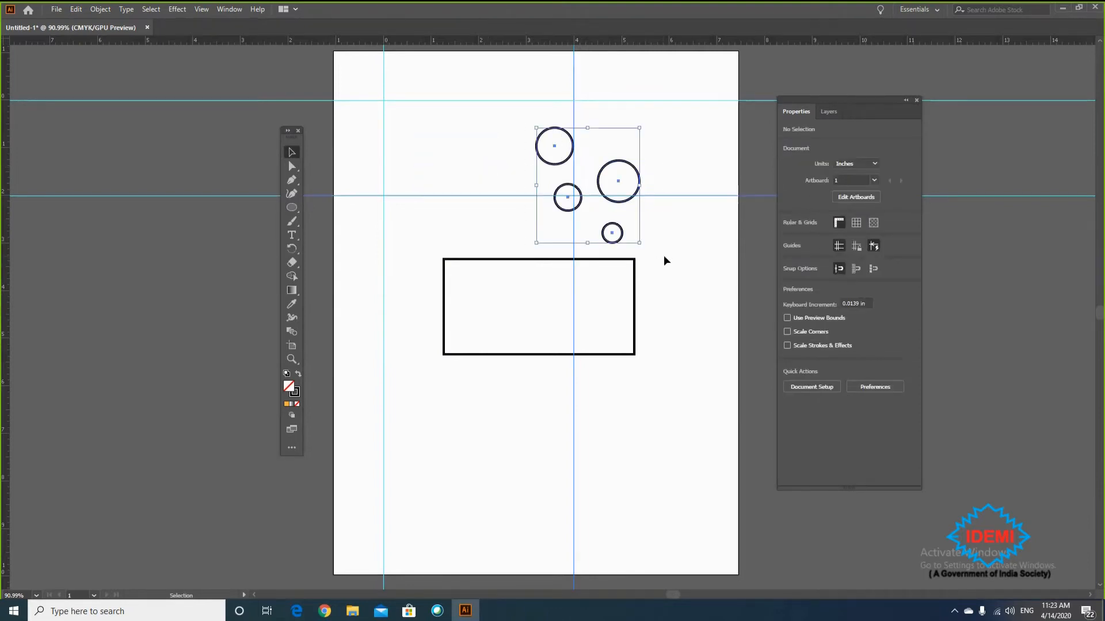
drag(635, 196, 497, 183)
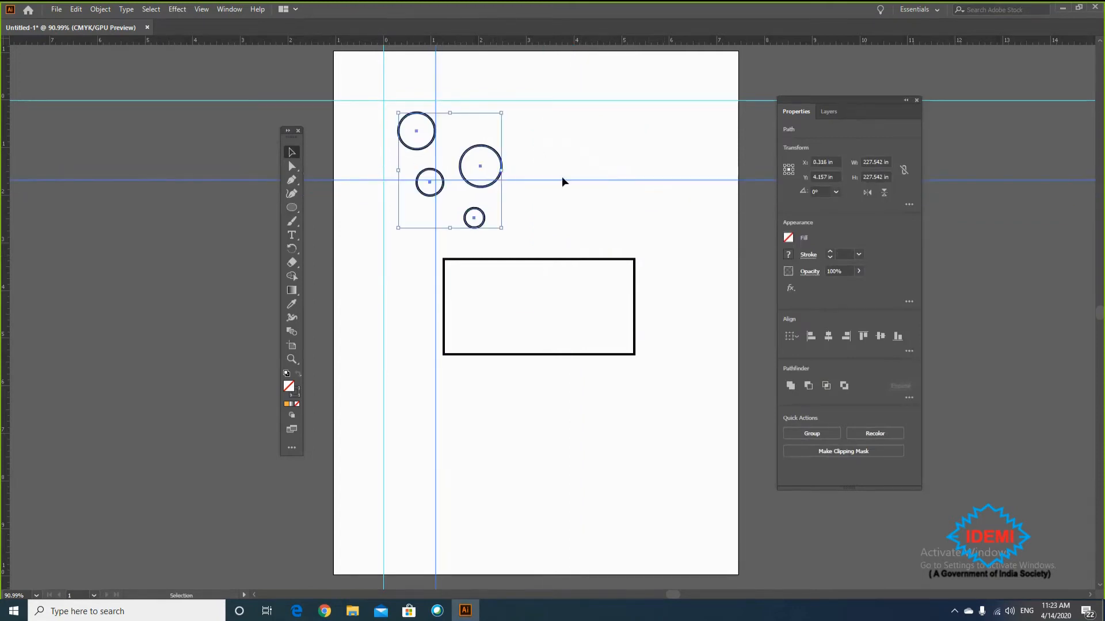
click(812, 338)
click(553, 207)
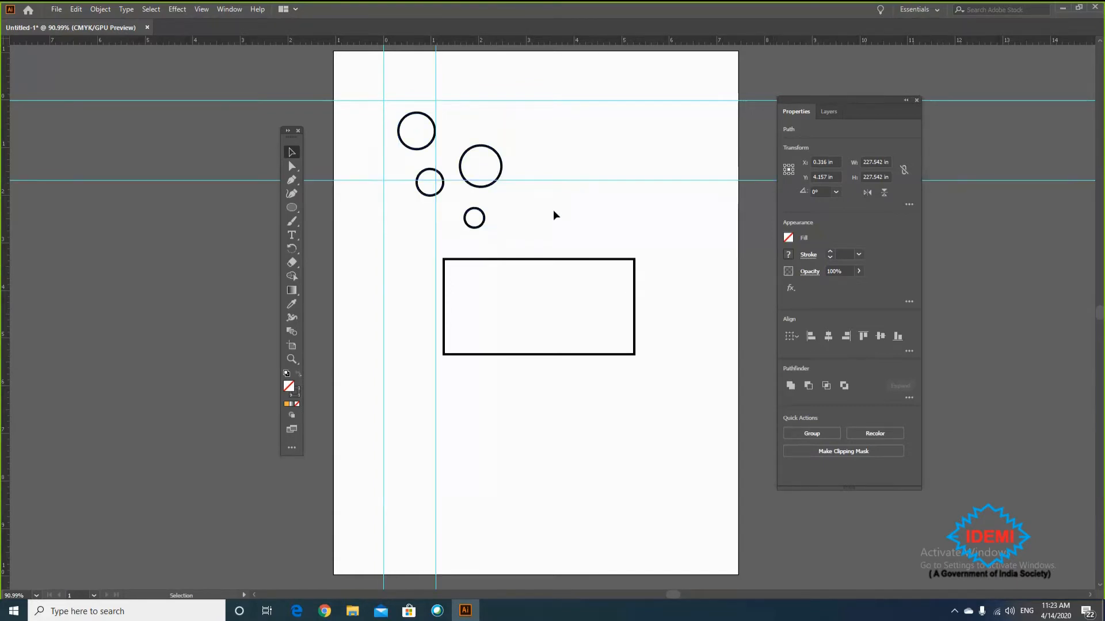
drag(391, 92, 515, 234)
click(523, 228)
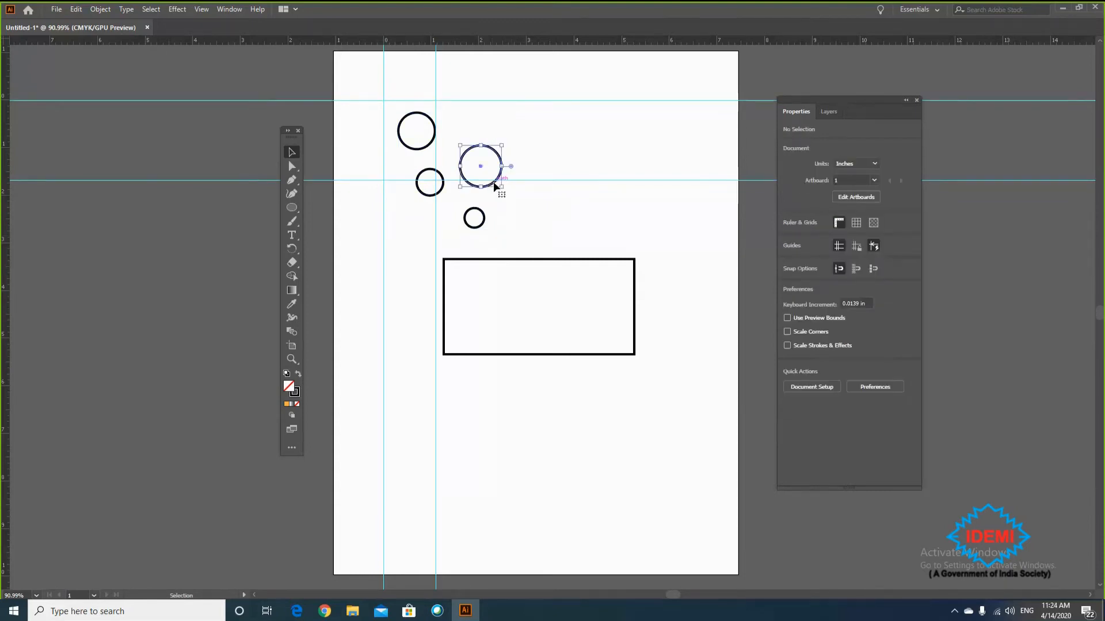
click(481, 210)
- Enlarge the rectangle to about 5.47 by 3.48 in and move each of the four small circles inside it
drag(536, 260, 496, 259)
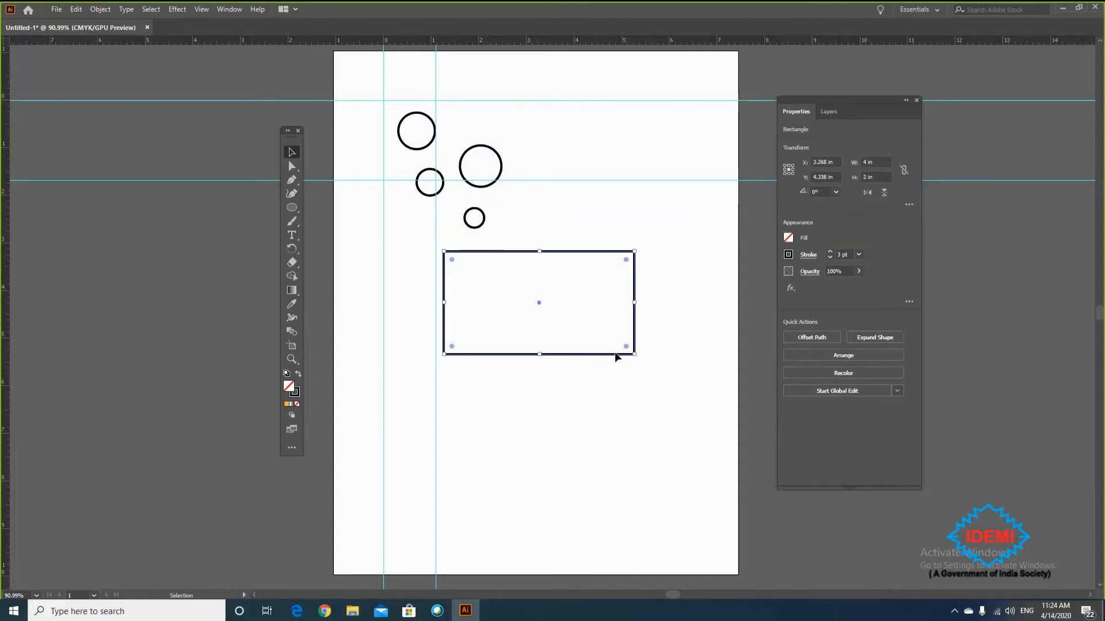
drag(635, 356, 704, 417)
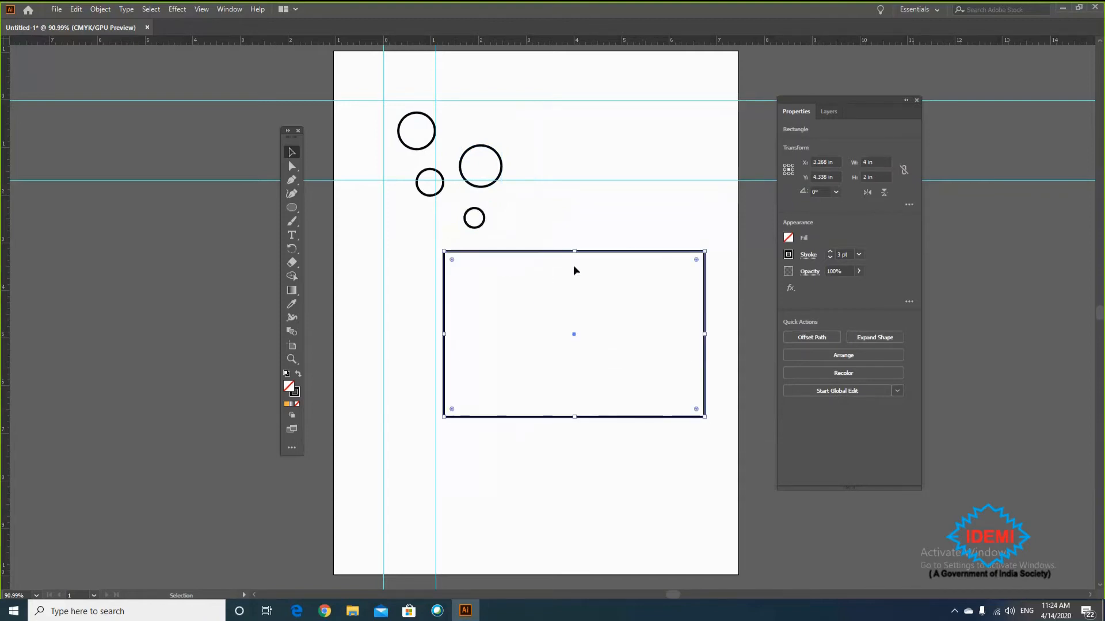
drag(613, 314, 613, 314)
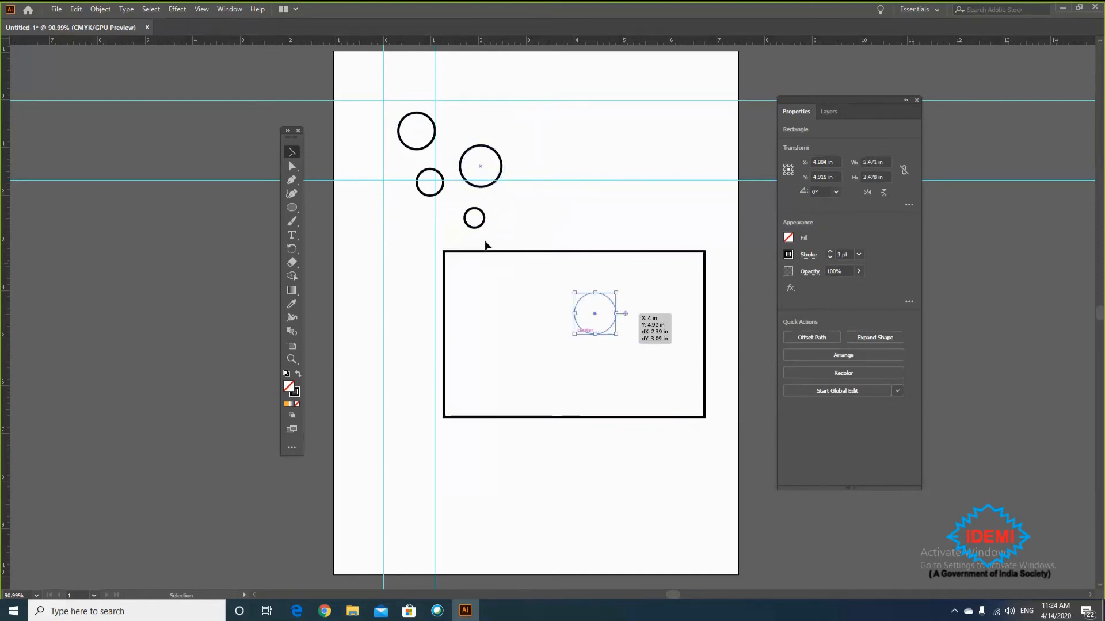
click(477, 224)
drag(477, 226, 549, 340)
drag(443, 182, 506, 313)
drag(435, 138, 560, 289)
- Try left alignment and right alignment on the rectangle and the four circles selected together
drag(409, 213, 730, 440)
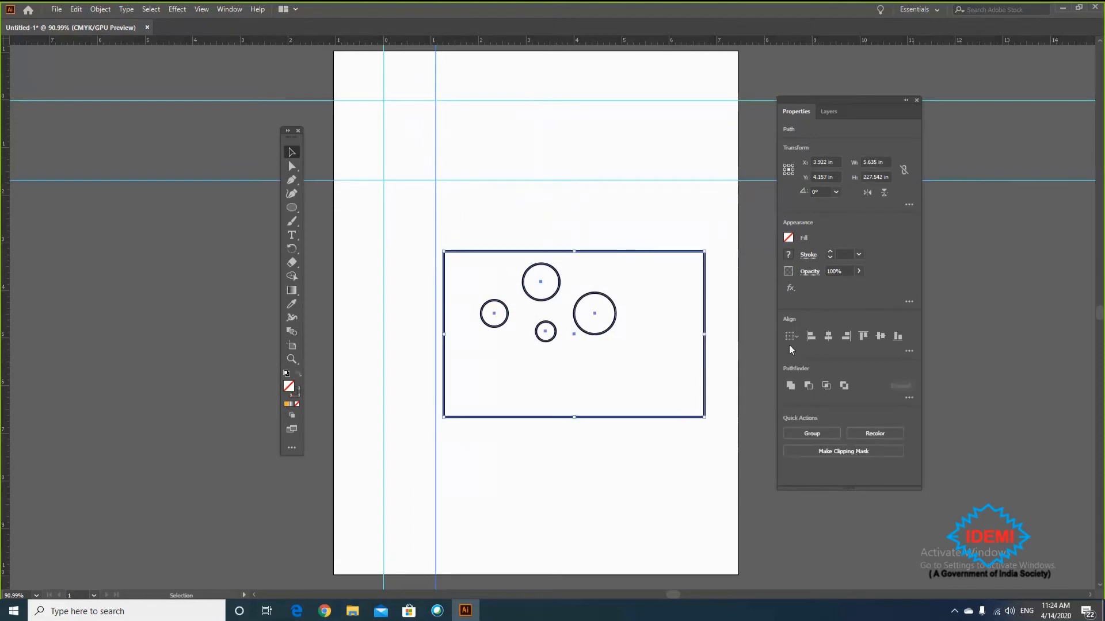
click(808, 338)
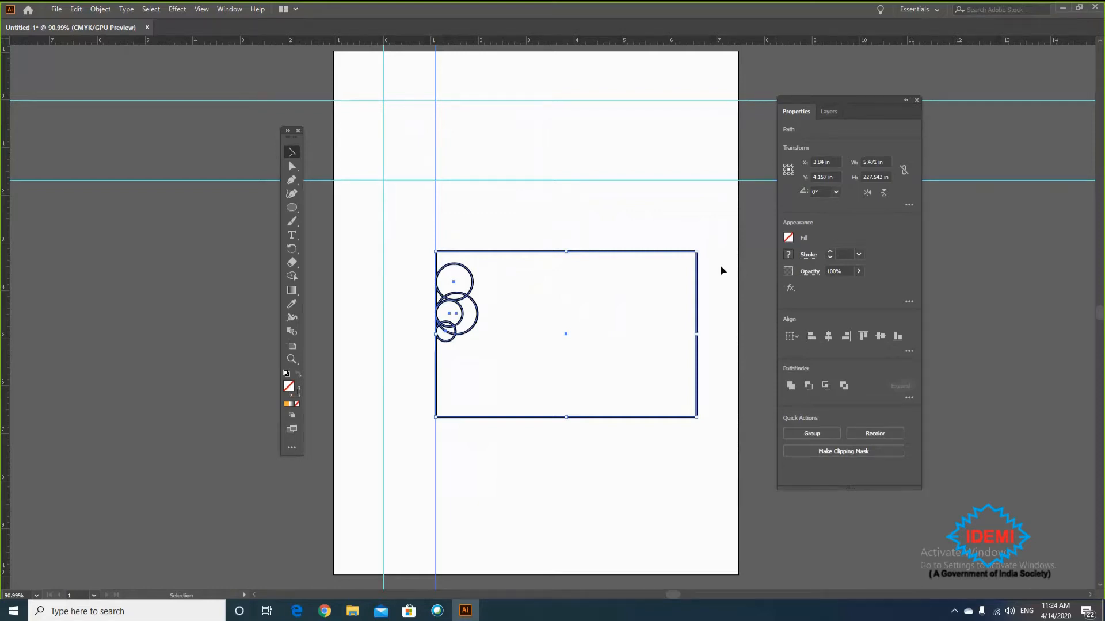
click(847, 338)
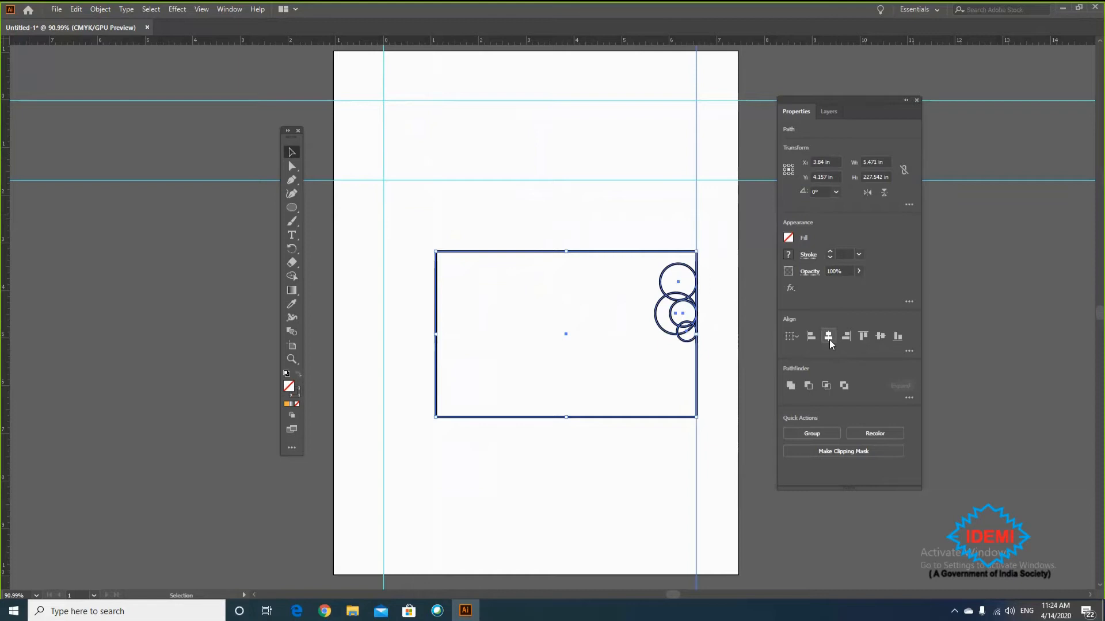
- Align the rectangle and the four circles by their horizontal centers and move them back fully onto the page
click(830, 339)
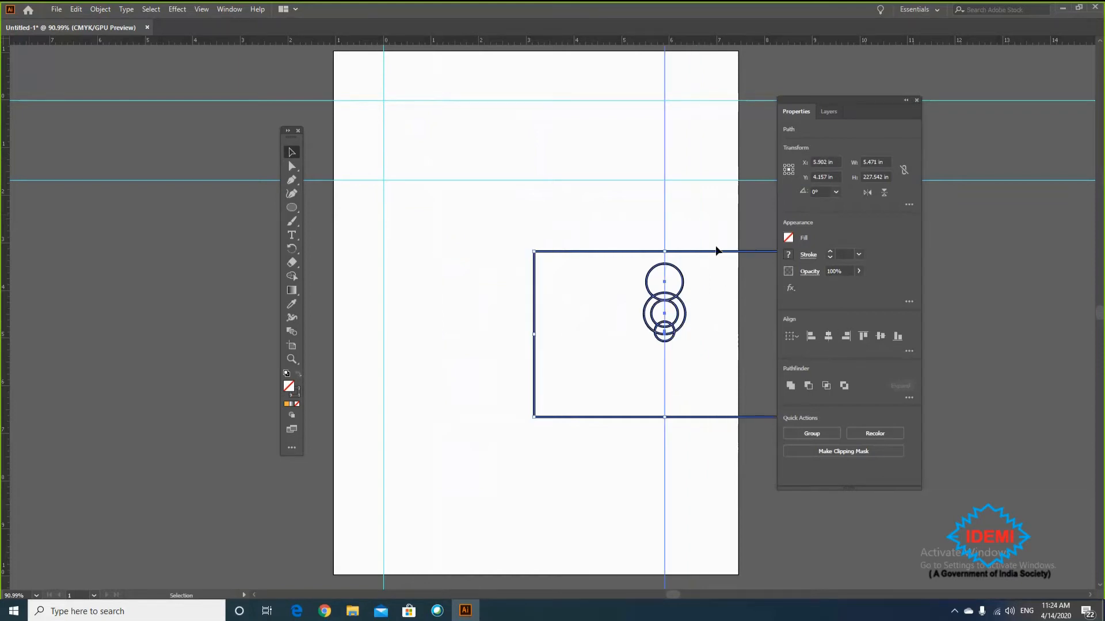
drag(715, 257, 587, 233)
click(828, 337)
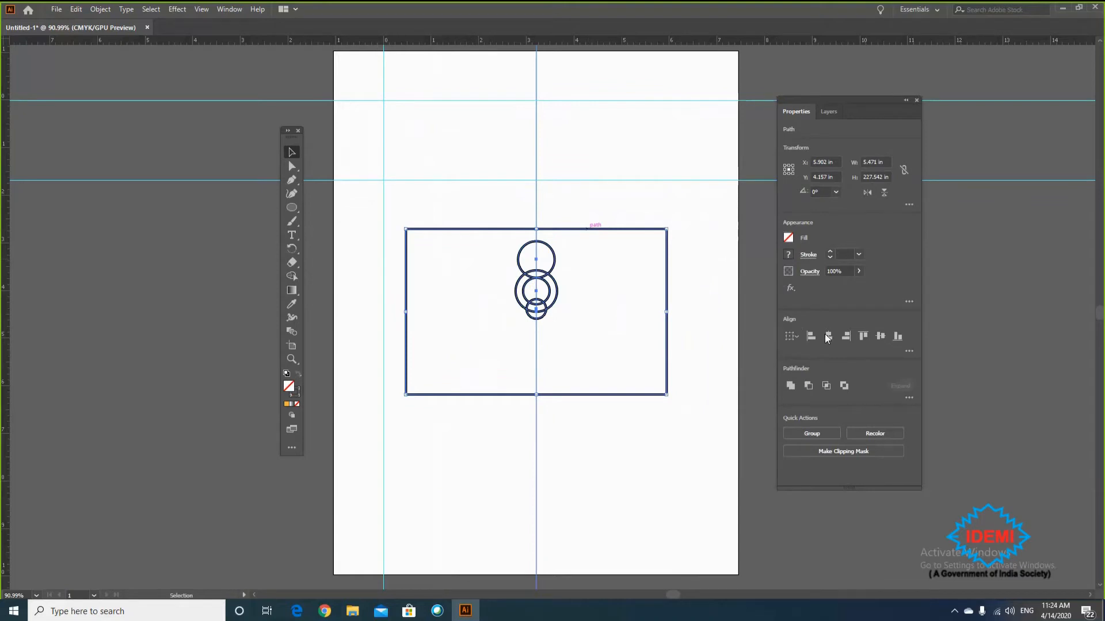
- Try vertical top alignment on the whole selection and on three of the circles, undoing each attempt, and deselect
click(866, 337)
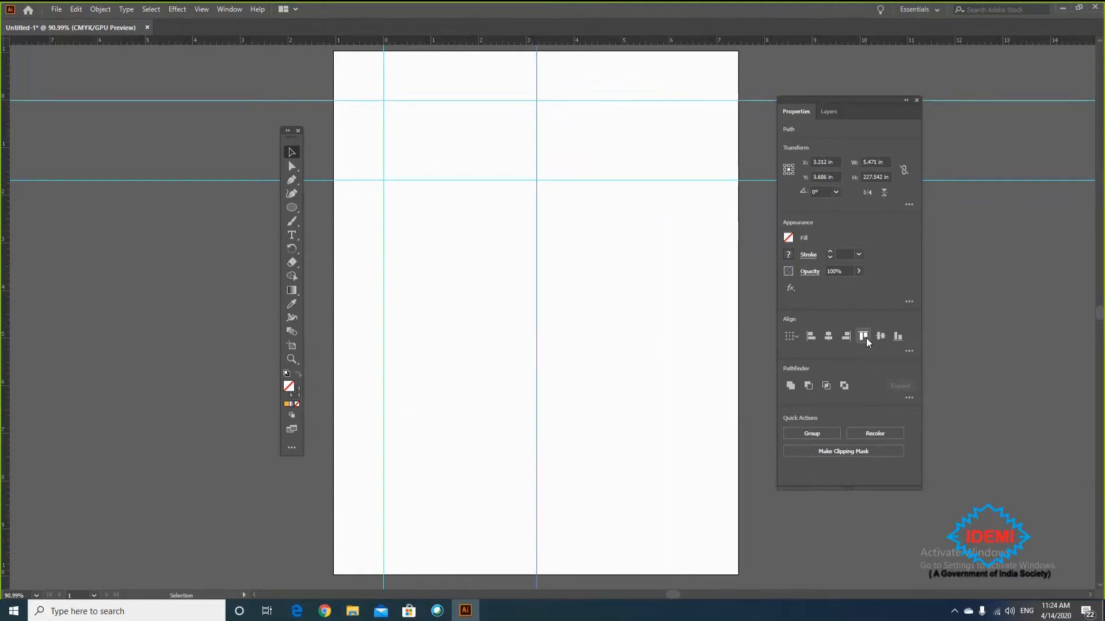
key(ctrl+z)
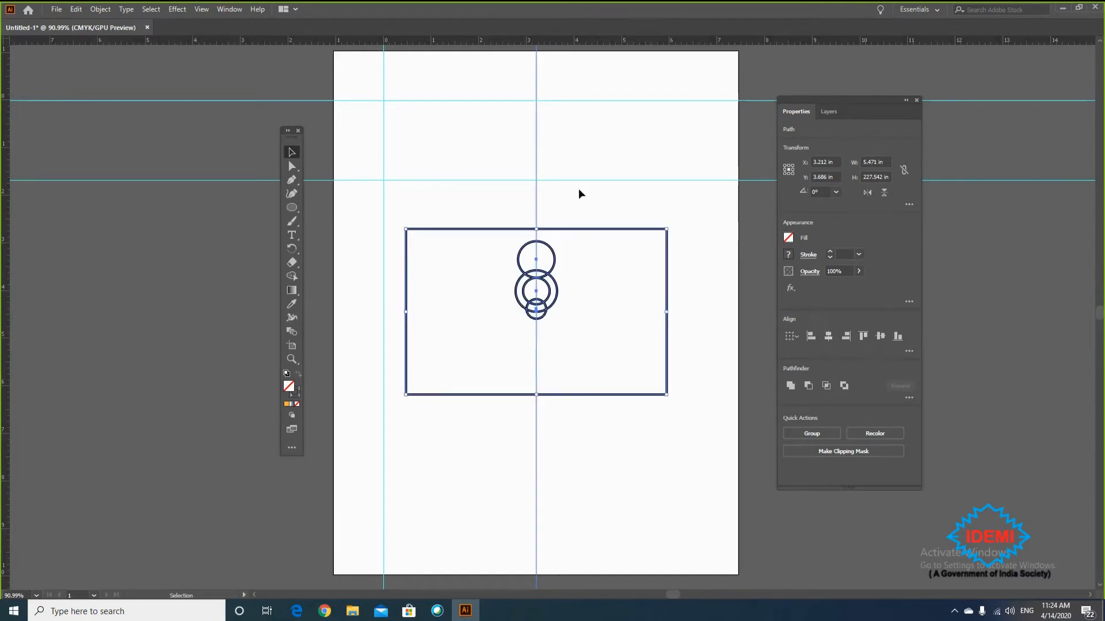
click(550, 253)
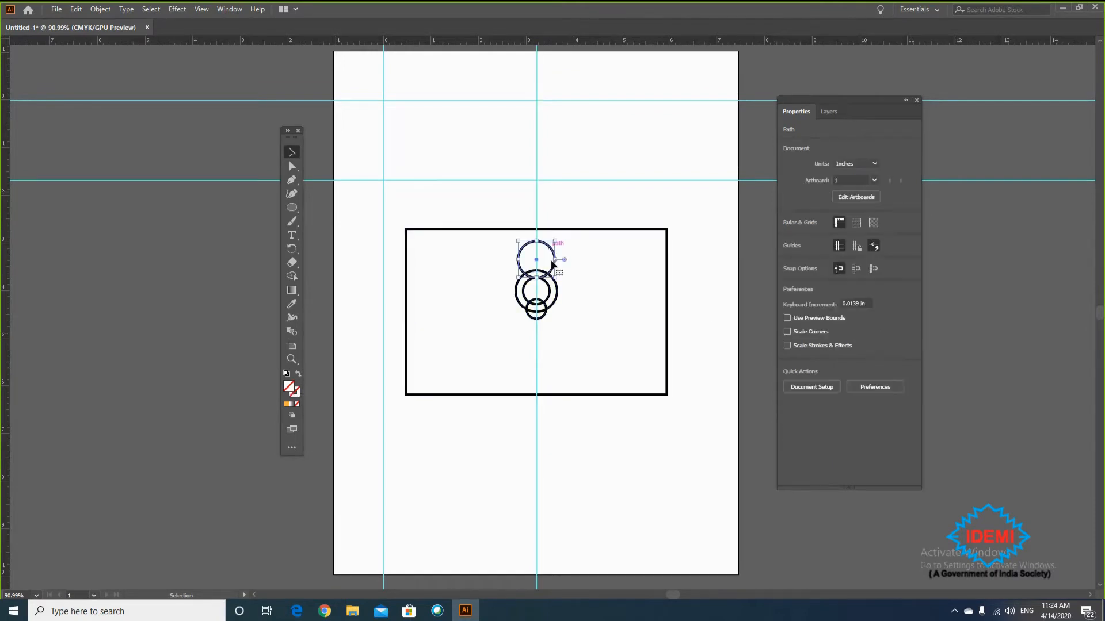
shift+click(549, 294)
shift+click(546, 312)
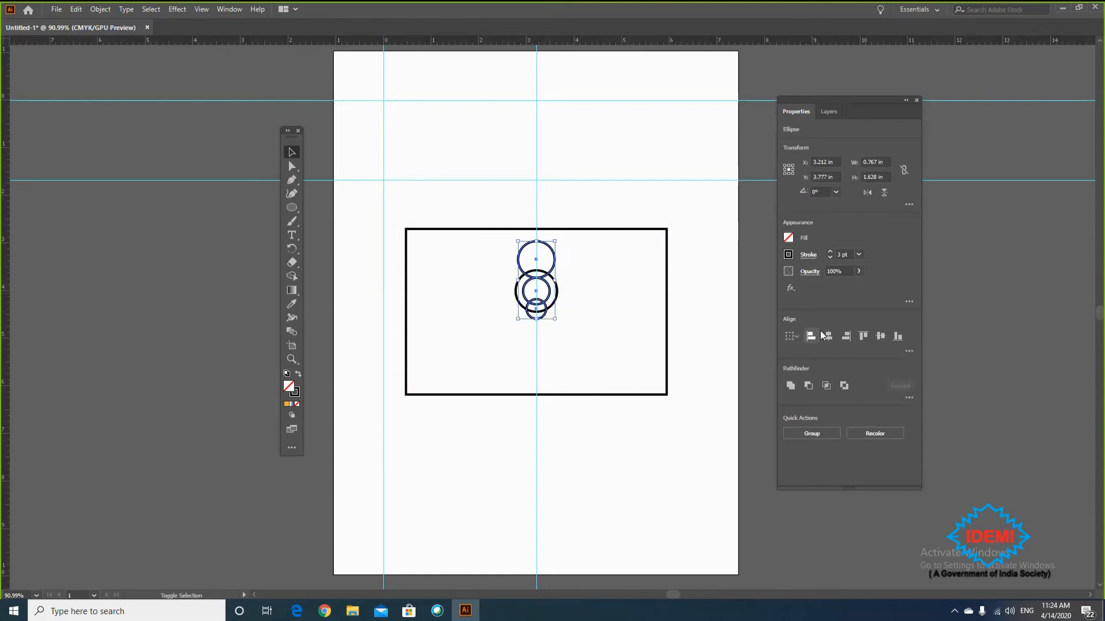
click(864, 336)
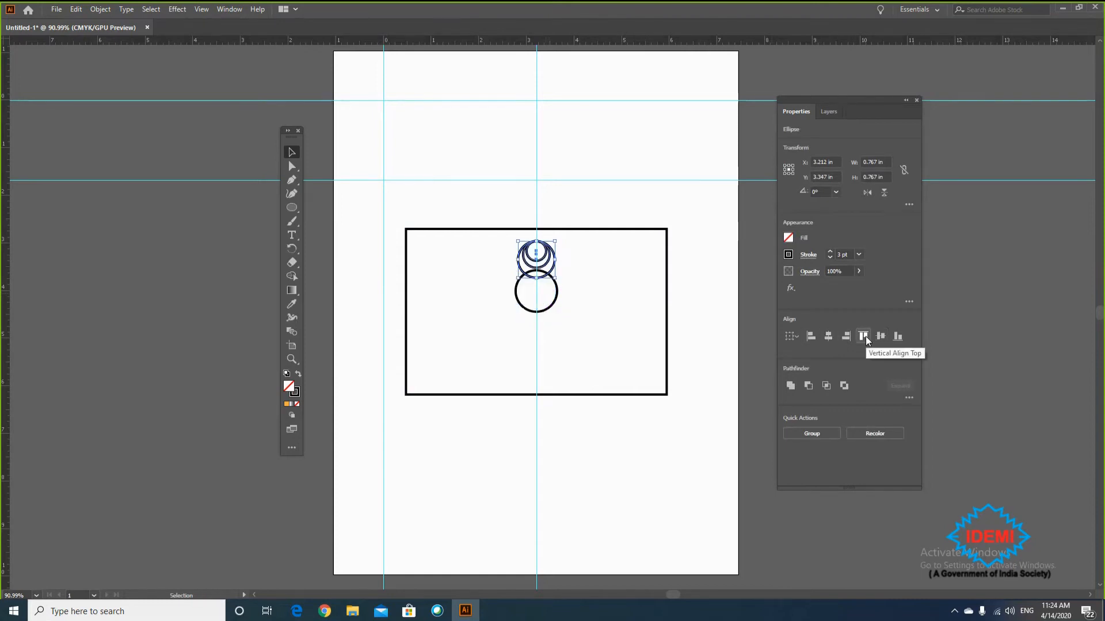
key(ctrl+z)
click(561, 283)
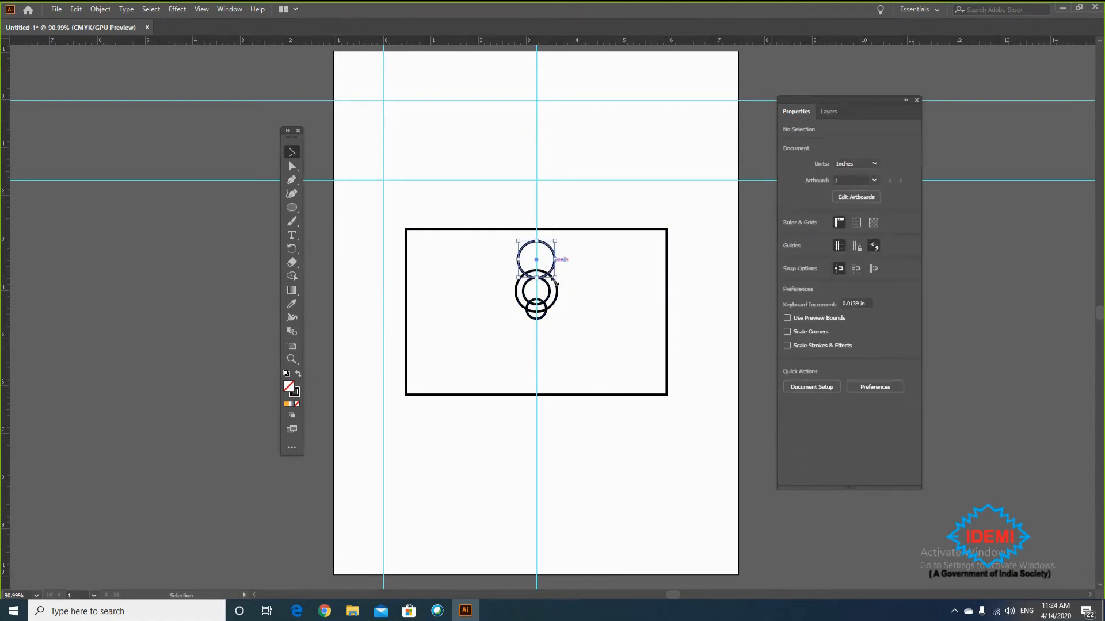
- Align the uppermost, the largest and the smallest circle by their top edges
click(553, 272)
shift+click(557, 290)
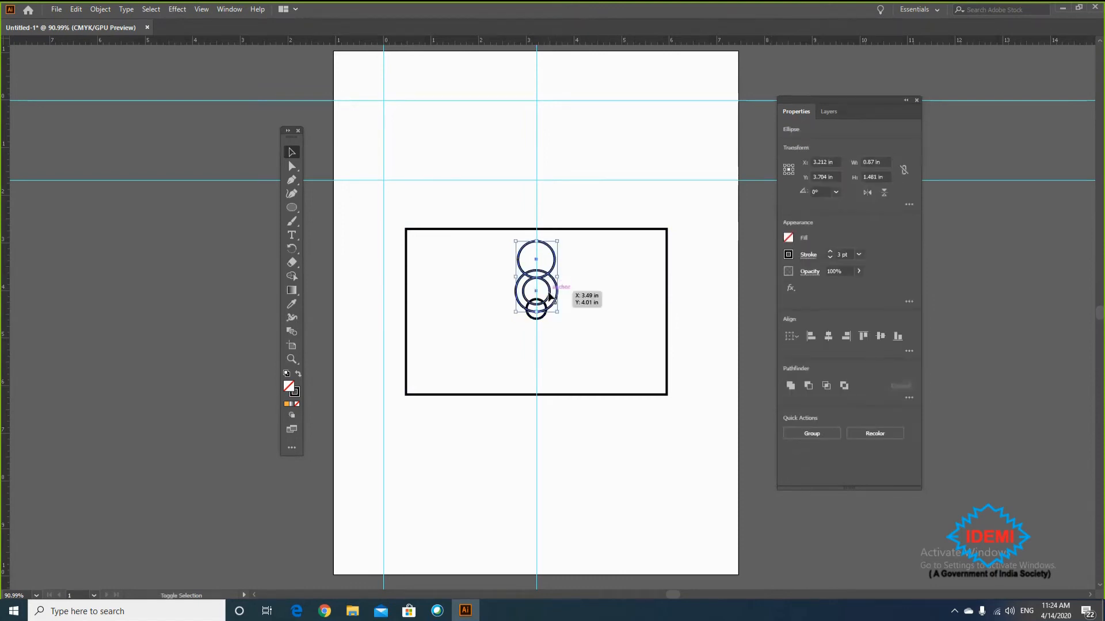
shift+click(544, 315)
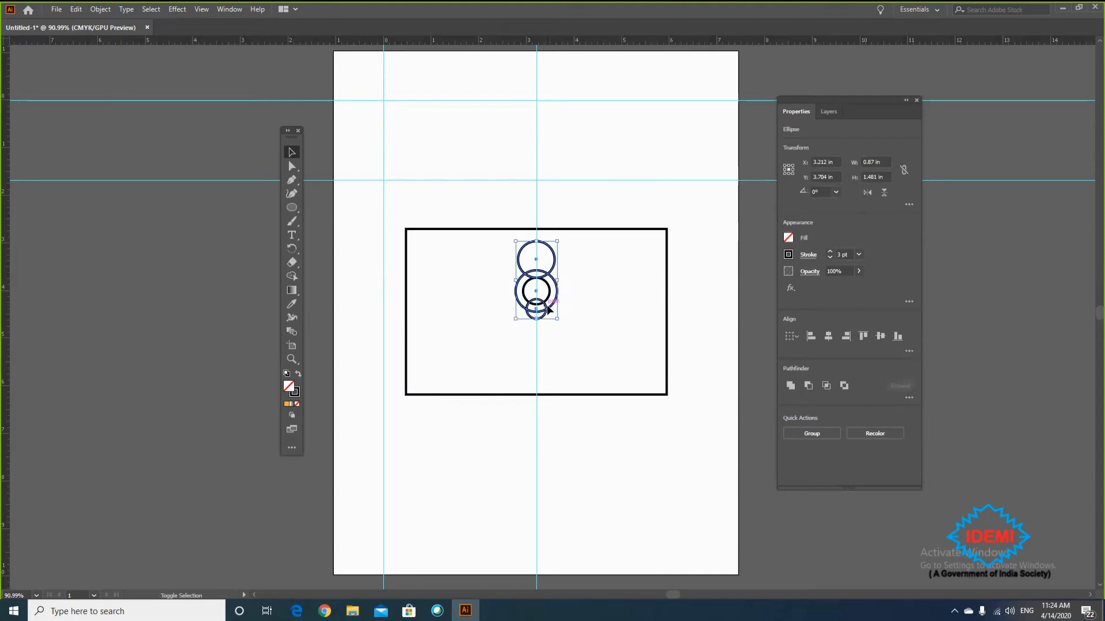
click(866, 336)
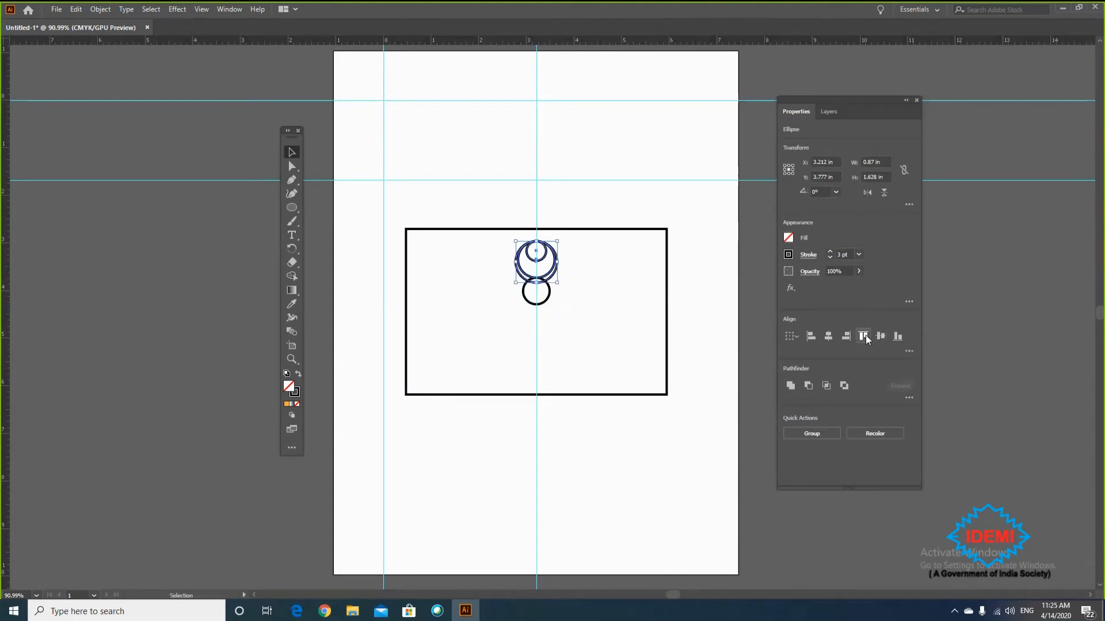
- Align the lower circle with the circles above it, except the largest one, by their vertical centers, and deselect them
click(549, 300)
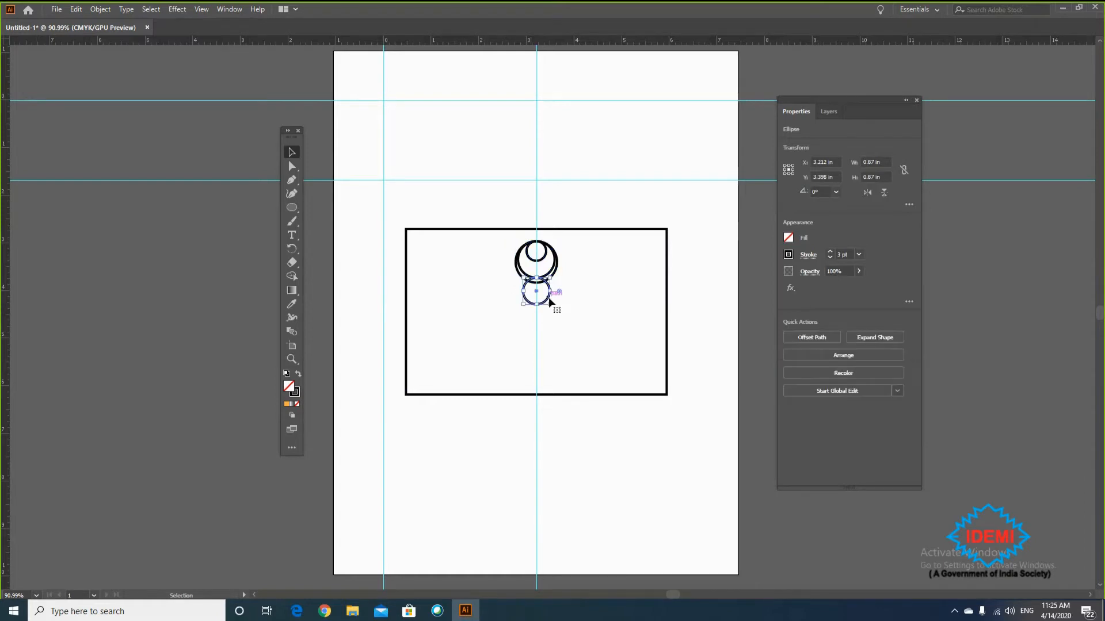
shift+click(546, 260)
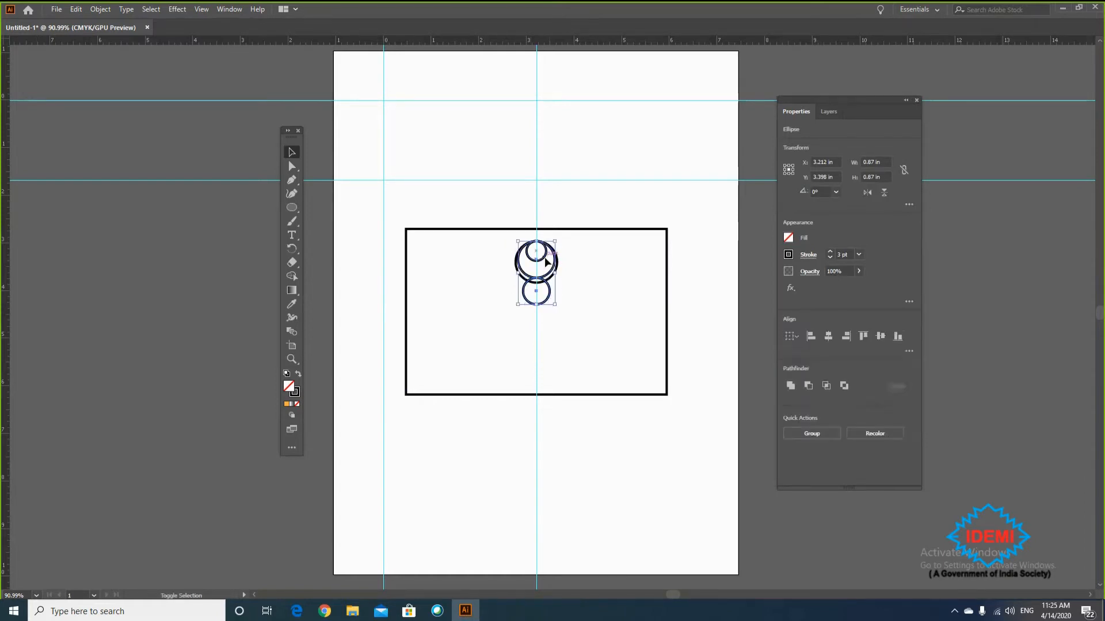
click(879, 336)
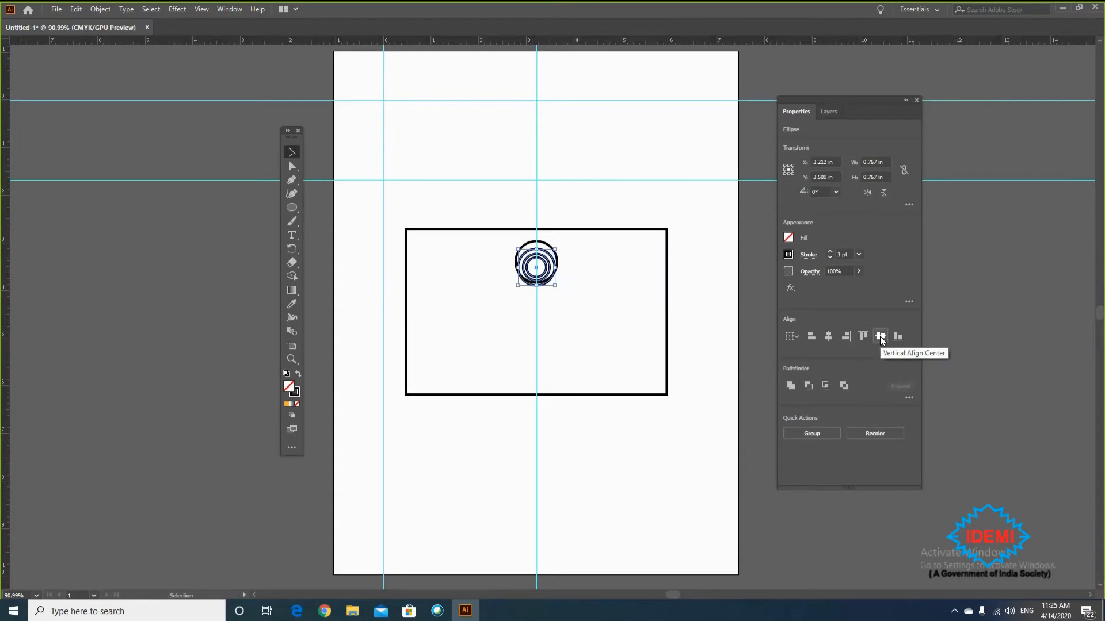
click(585, 343)
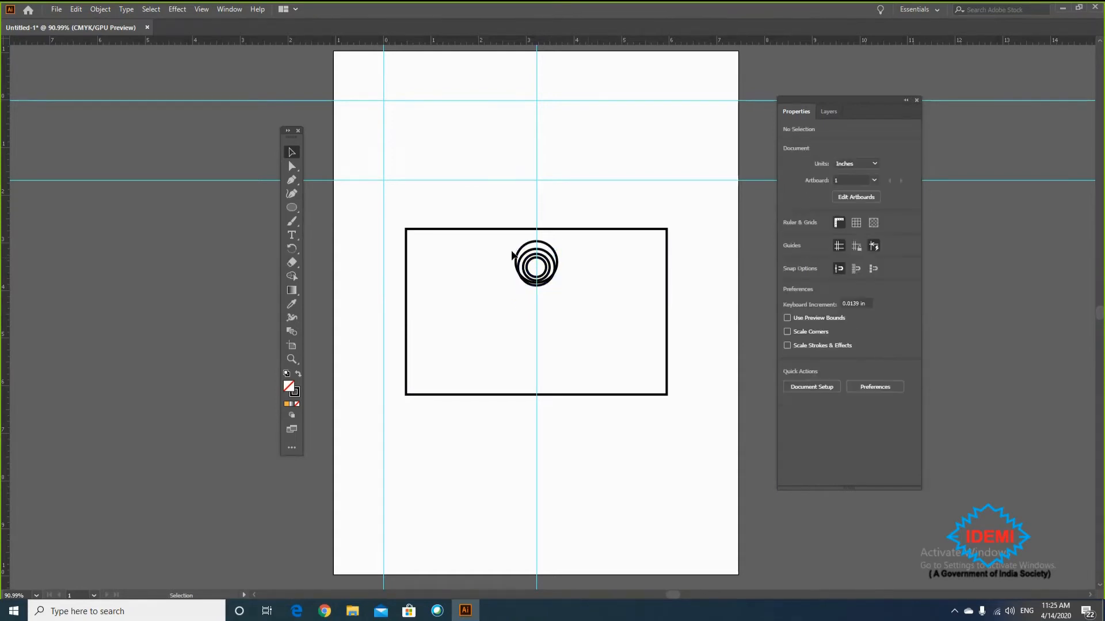
- Select all four circles without the rectangle and align their vertical centers to make them concentric
drag(498, 246, 503, 254)
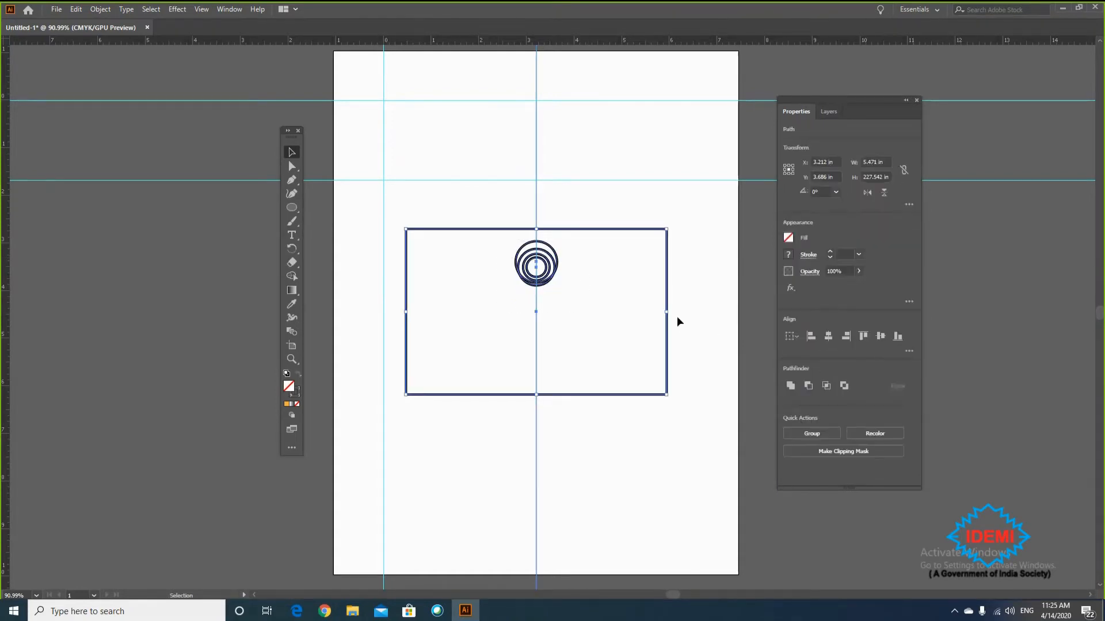
click(678, 317)
click(517, 256)
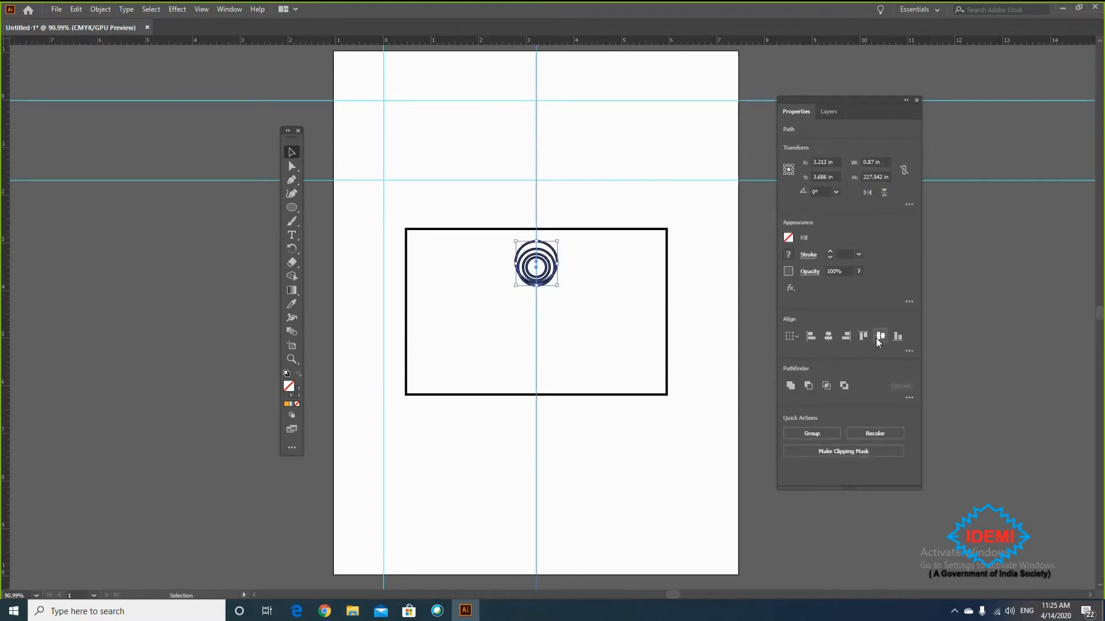
click(878, 339)
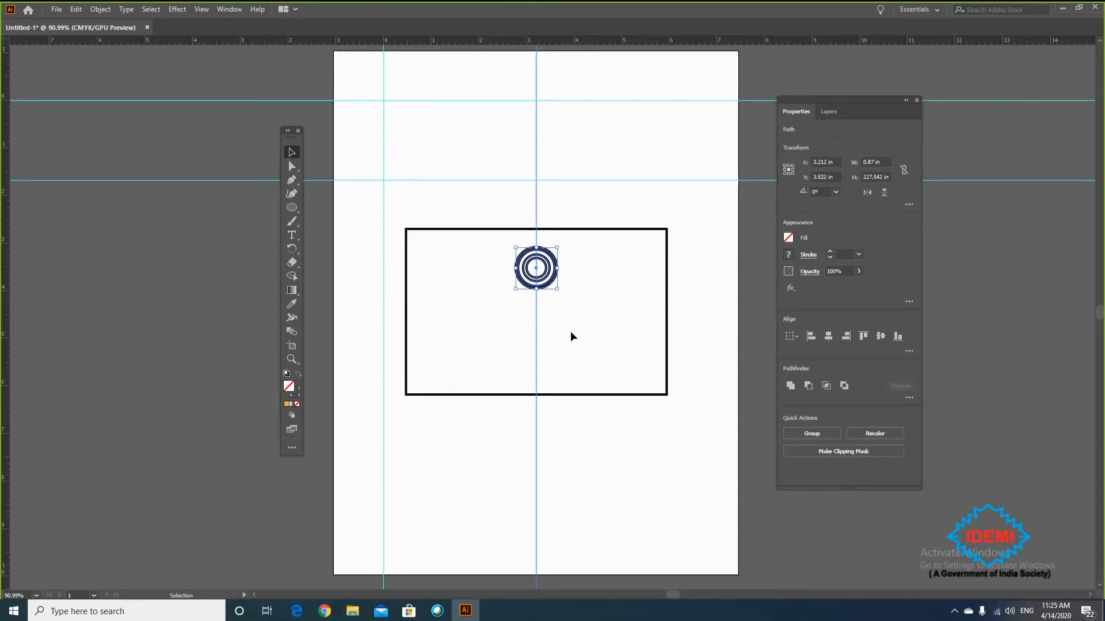
- Scale up the four concentric circles together to slightly more than twice their size, and deselect them
click(564, 313)
drag(590, 306, 498, 243)
drag(557, 289, 611, 344)
click(613, 336)
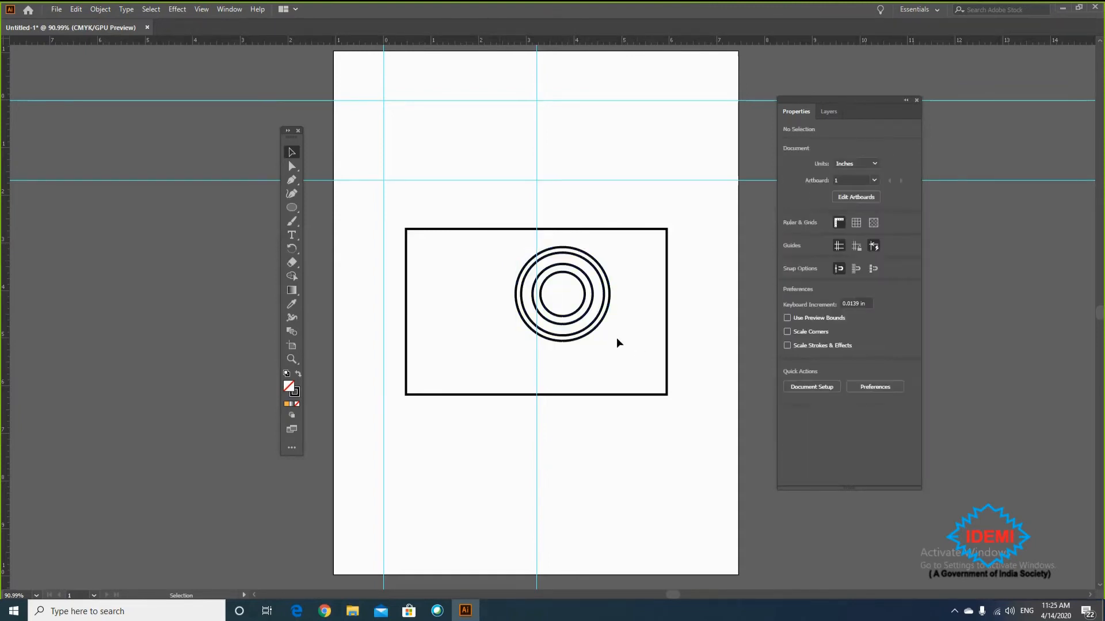
- Delete the rectangle, the concentric circles and the vertical guide running through them
drag(500, 242, 500, 241)
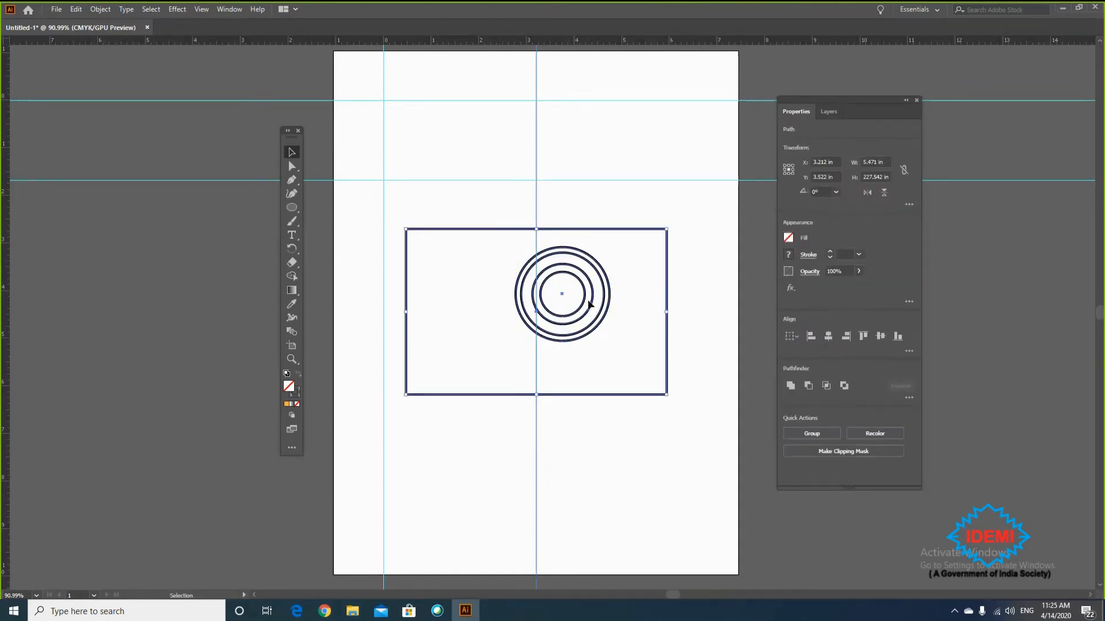
key(Delete)
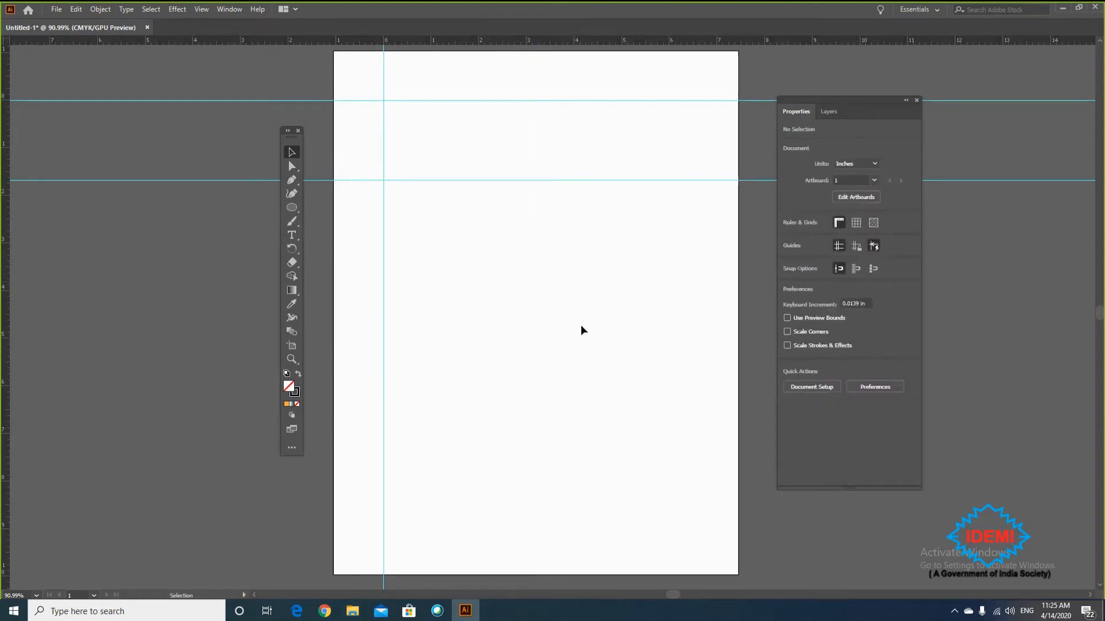
- Draw a polygon about 1.84 by 1.82 in near the page's upper left with the Polygon tool, varying its side count and finishing with seven sides
click(293, 206)
click(341, 239)
drag(409, 227, 447, 253)
key(Up)
key(Up)
key(Down)
key(Down)
key(Down)
key(Down)
key(Down)
key(Up)
key(Up)
key(Up)
key(Up)
key(Down)
key(Down)
key(Down)
key(Up)
key(Up)
key(Up)
key(Up)
key(Down)
key(Down)
key(Down)
key(Up)
key(Up)
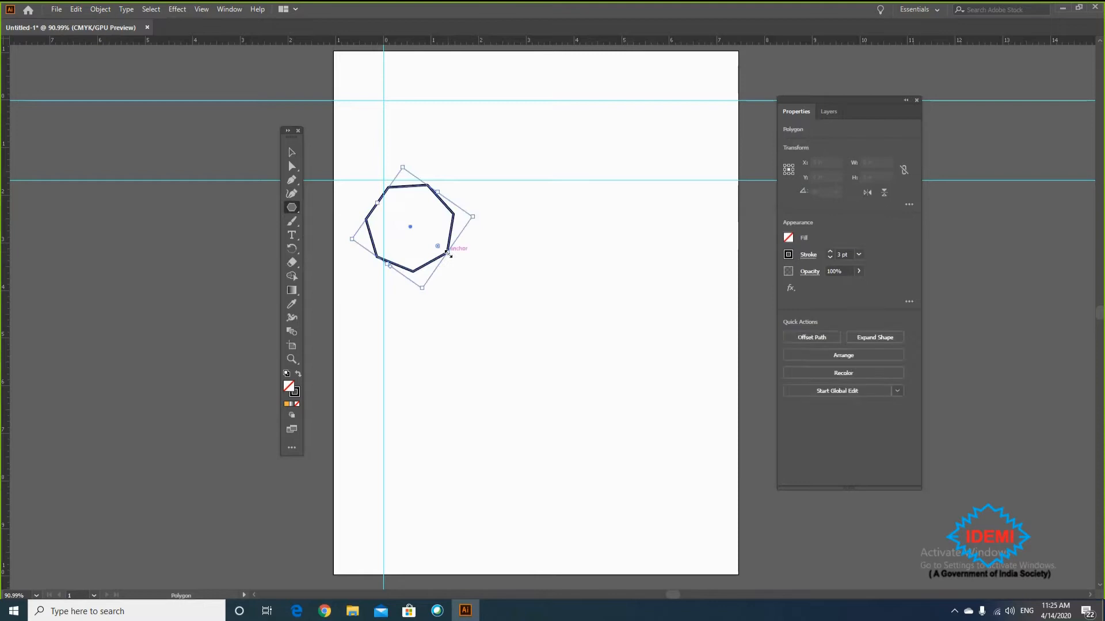
click(290, 153)
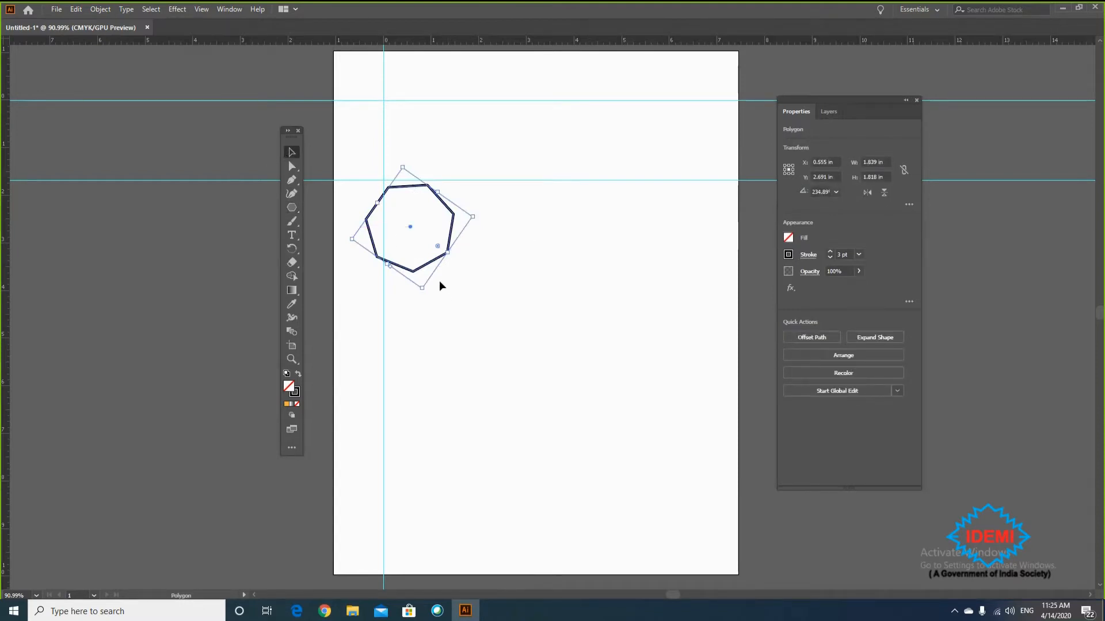
- Delete the seven-sided polygon and draw a five-pointed star about 1.93 by 1.92 in near the page's upper left
key(Delete)
click(292, 209)
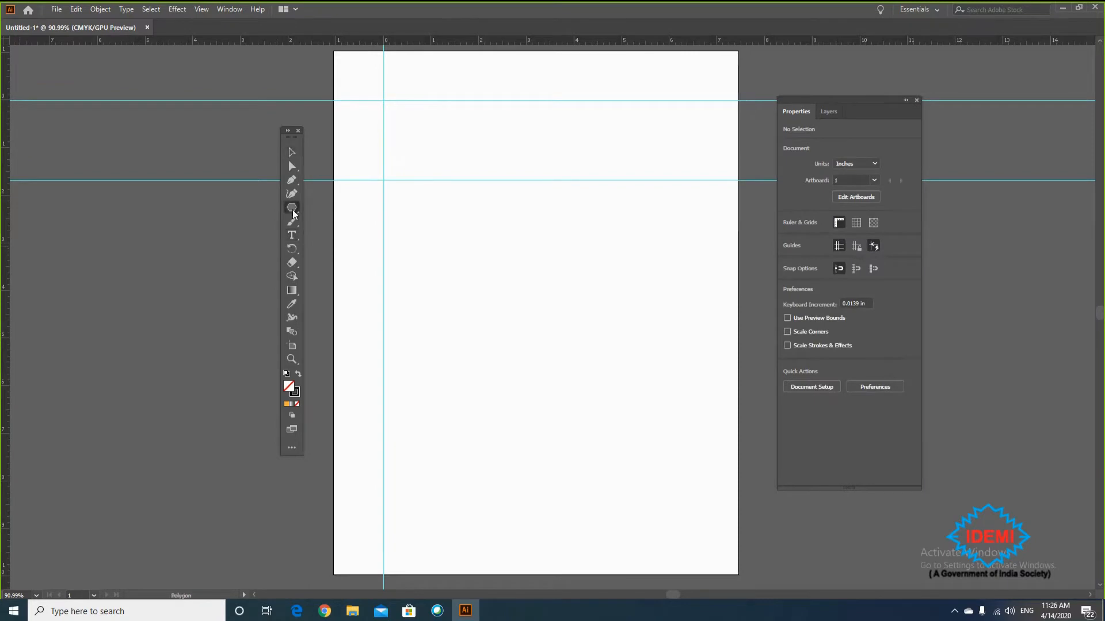
click(340, 249)
drag(448, 230, 464, 274)
- Draw a second star beside the first one, varying its number of points and finishing with nine
drag(550, 269, 587, 303)
key(Up)
key(Up)
key(Up)
key(Up)
key(Up)
key(Up)
key(Down)
key(Down)
key(Down)
key(Down)
key(Down)
key(Down)
key(Down)
key(Up)
key(Up)
key(Up)
key(Up)
key(Up)
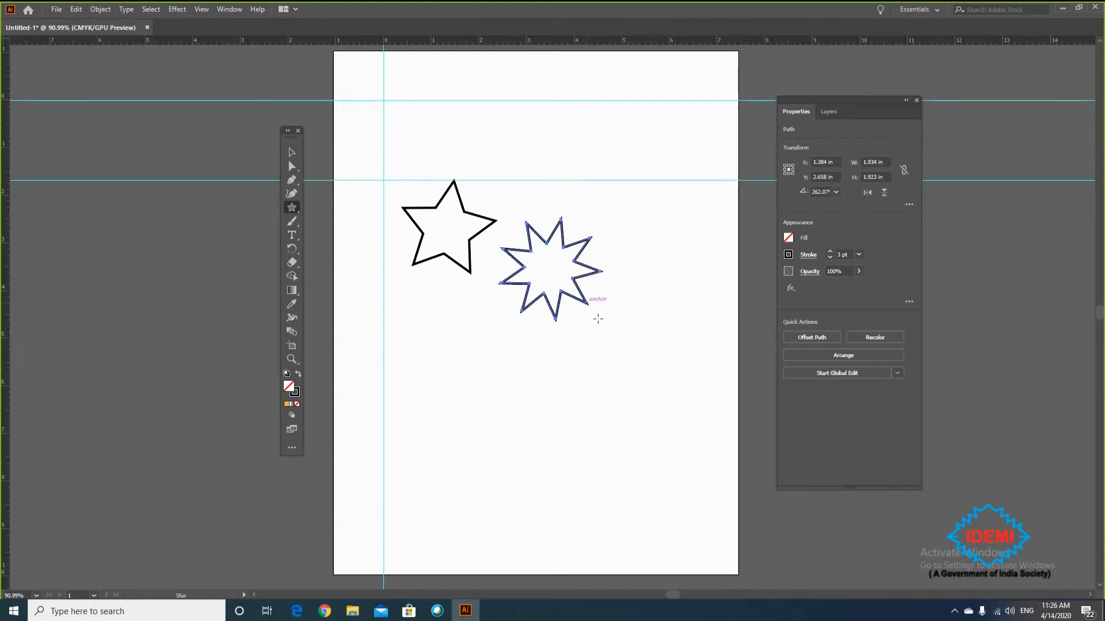
- Select both stars together and delete them
key(v)
drag(627, 339, 394, 185)
key(Delete)
- Create a 5 in line at 45° on the upper part of the page with the Line Segment tool's numeric options
drag(293, 209, 337, 267)
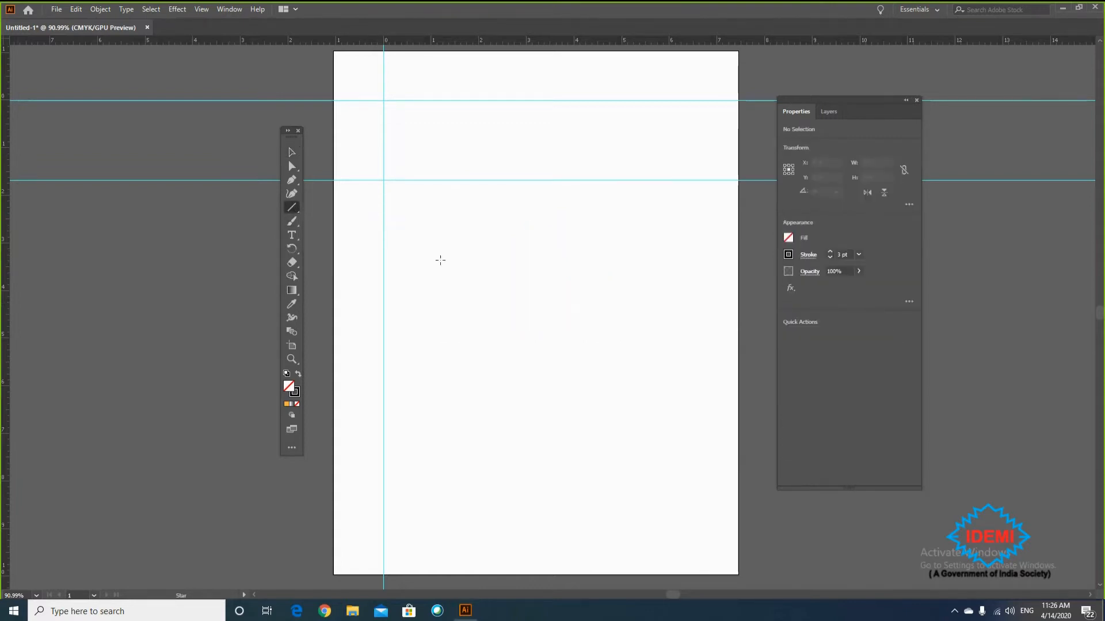
drag(398, 180, 400, 247)
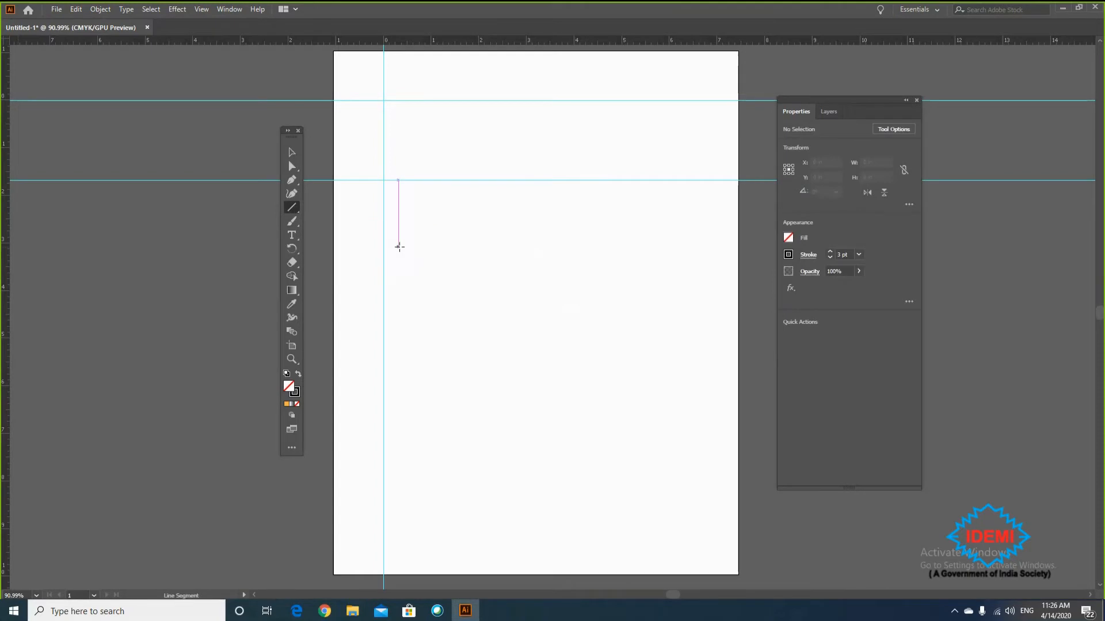
click(398, 247)
text(5)
click(728, 435)
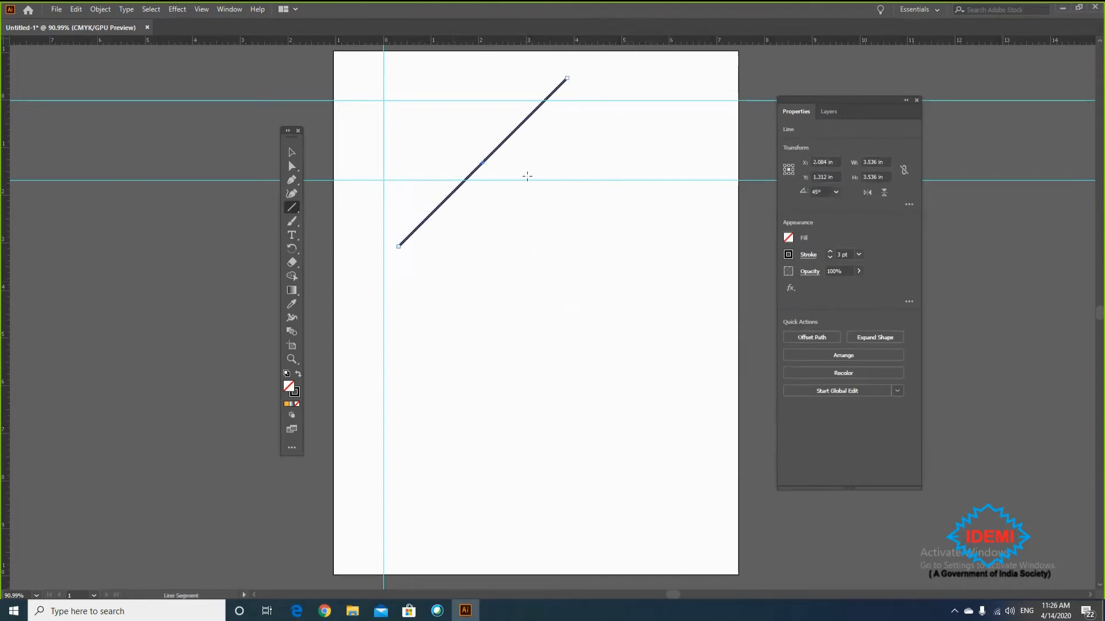
- Delete the diagonal line and create a horizontal line with a length of 5 in and an angle of 0°
key(Delete)
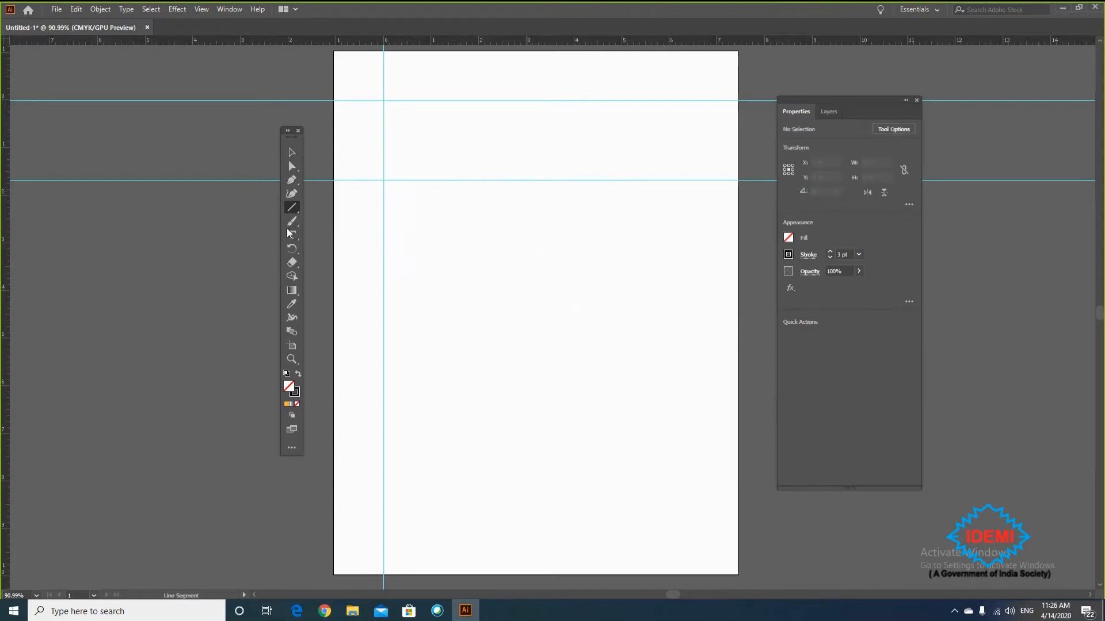
click(420, 224)
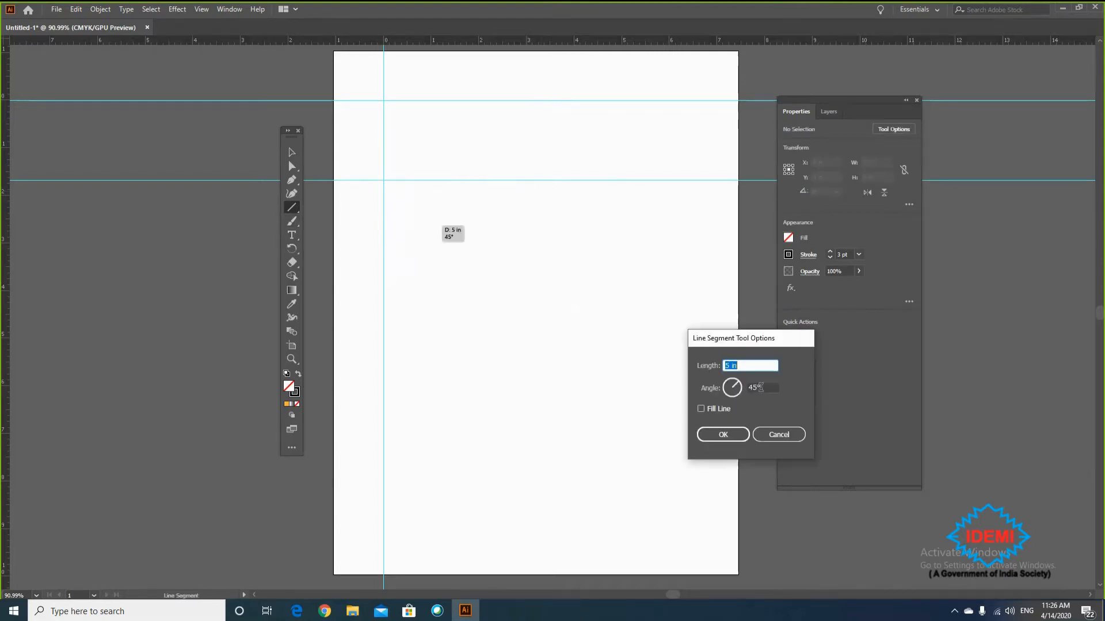
click(761, 387)
key(ctrl+a)
text(0)
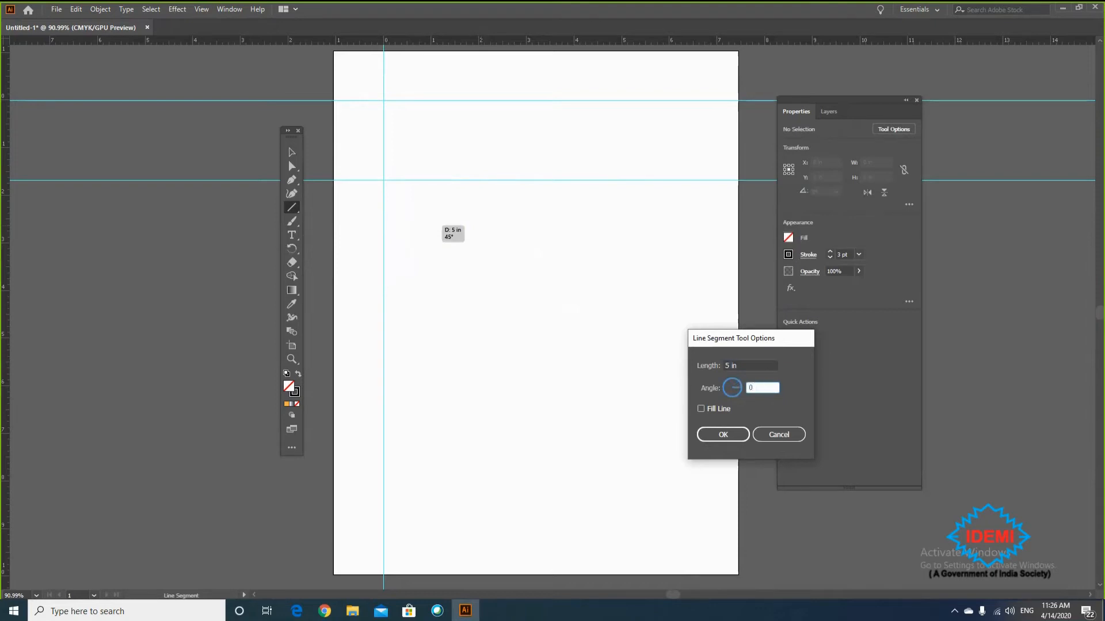
key(Return)
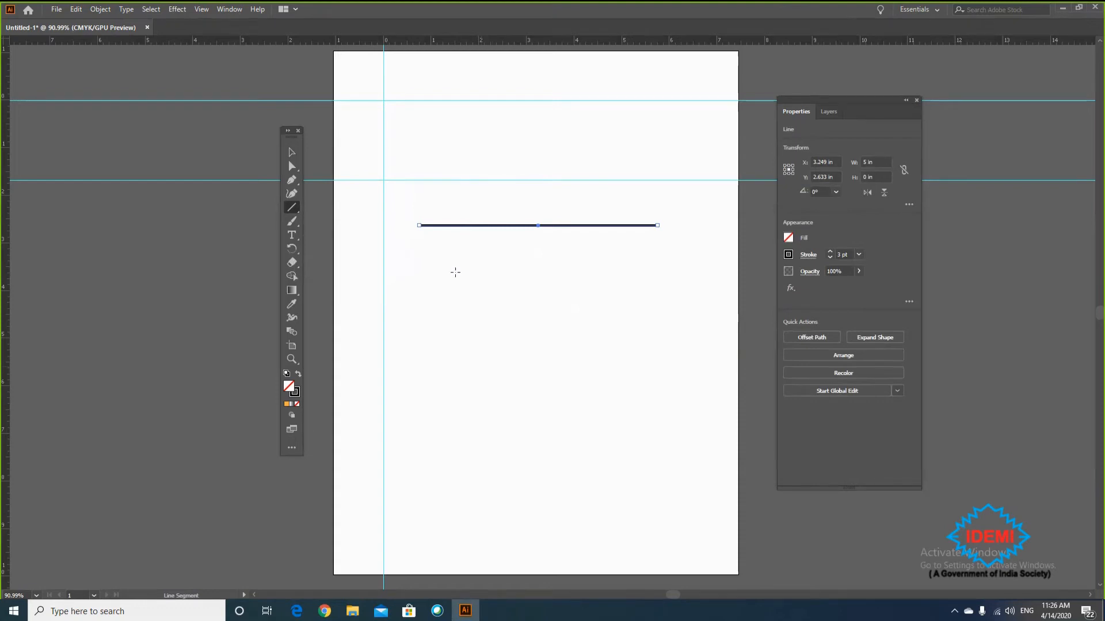
- Draw a freehand diagonal line about 2.91 in wide and 2.44 in high below the horizontal line, and delete it
drag(421, 290, 560, 406)
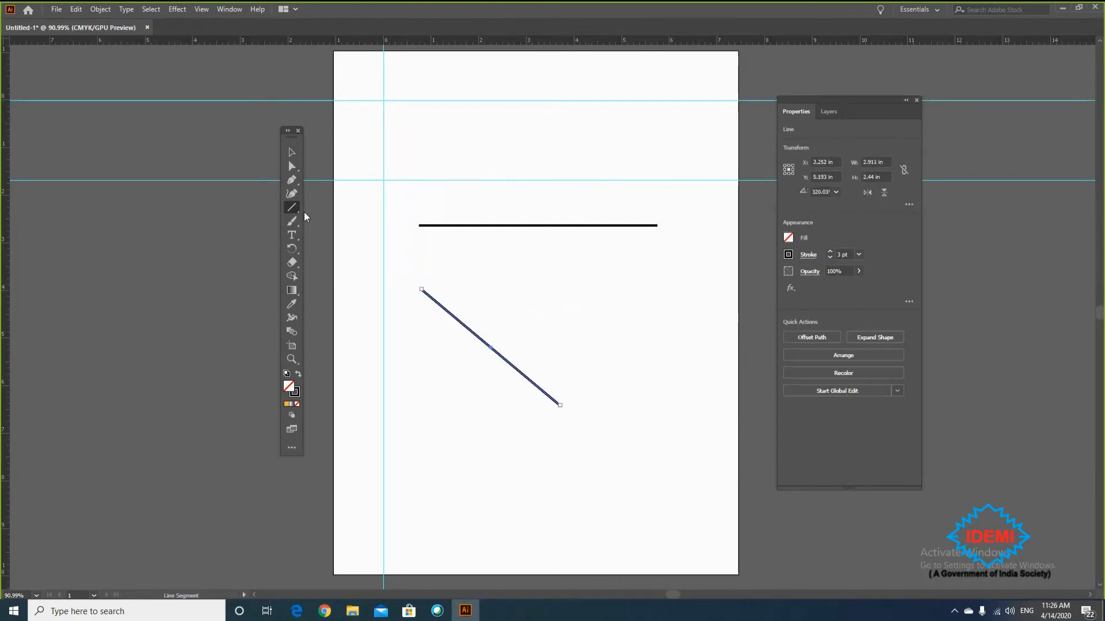
click(292, 153)
key(Delete)
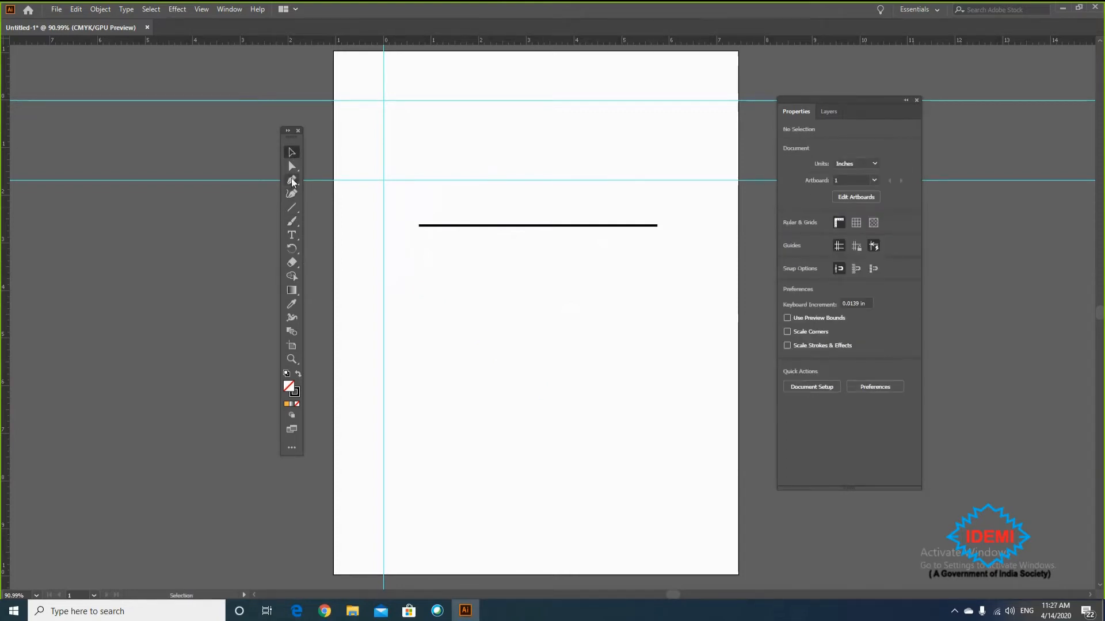
- Create a vertical line with a length of 8 in and an angle of 90°, starting below the horizontal line
click(291, 208)
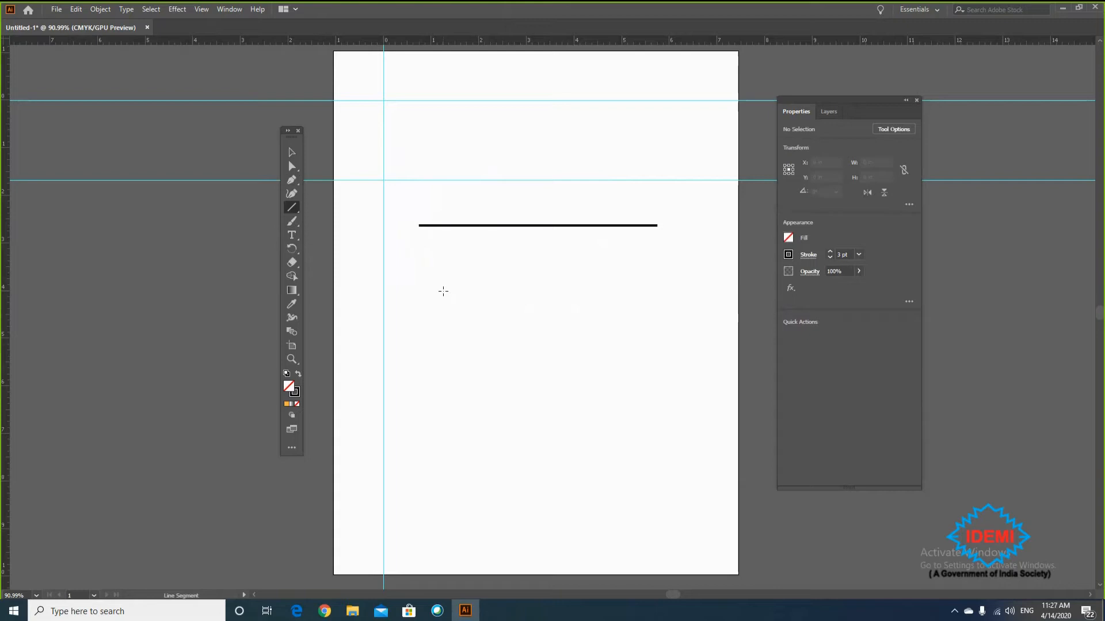
click(443, 291)
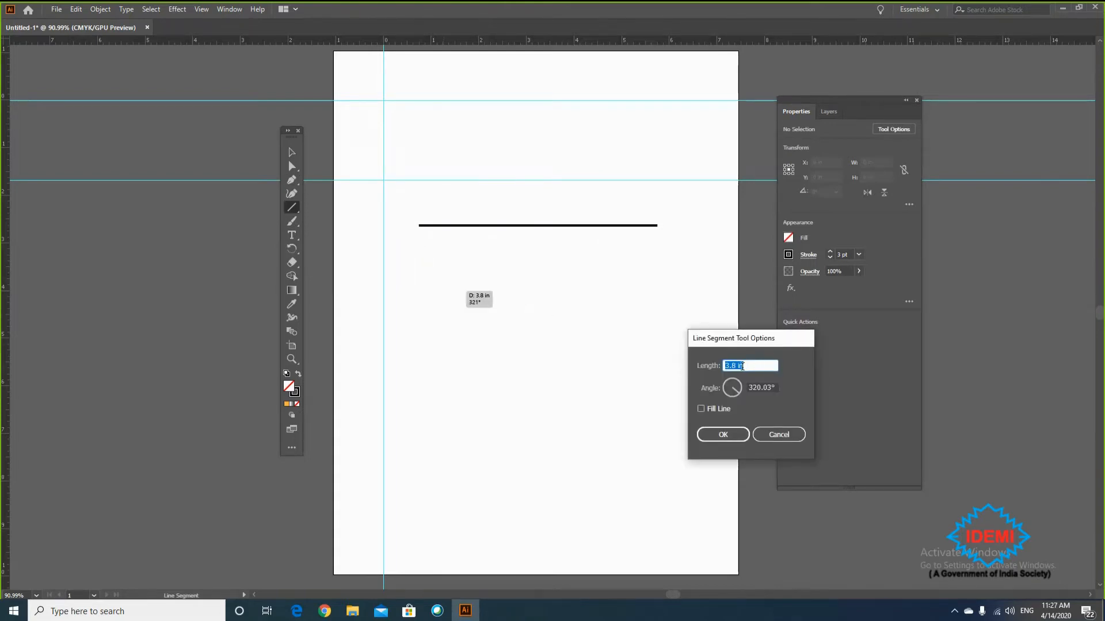
text(8)
key(Tab)
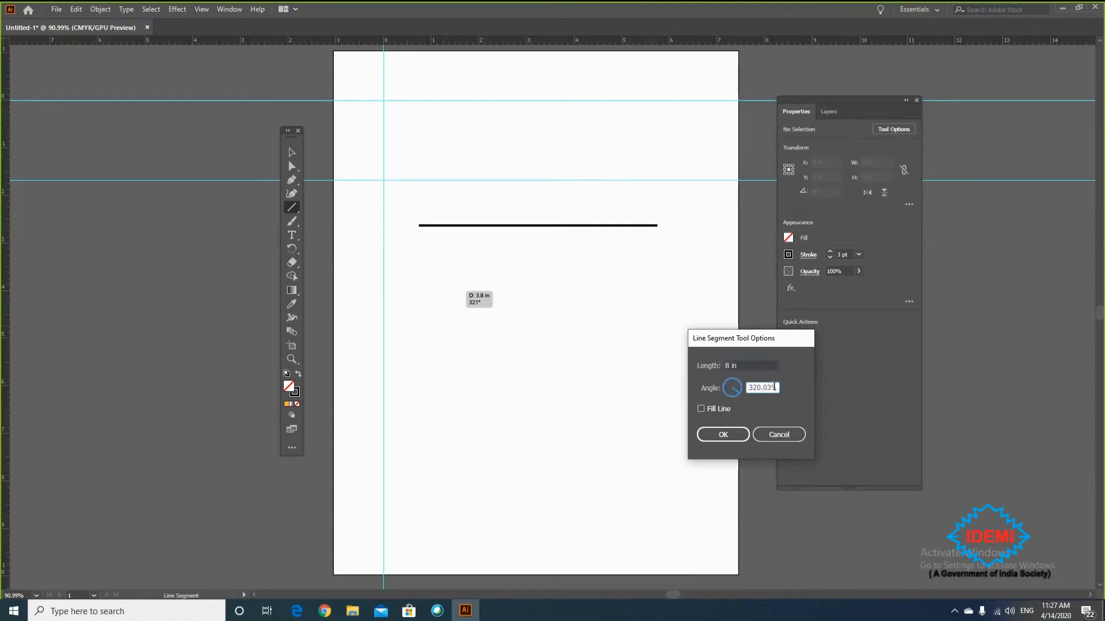
text(90)
key(Return)
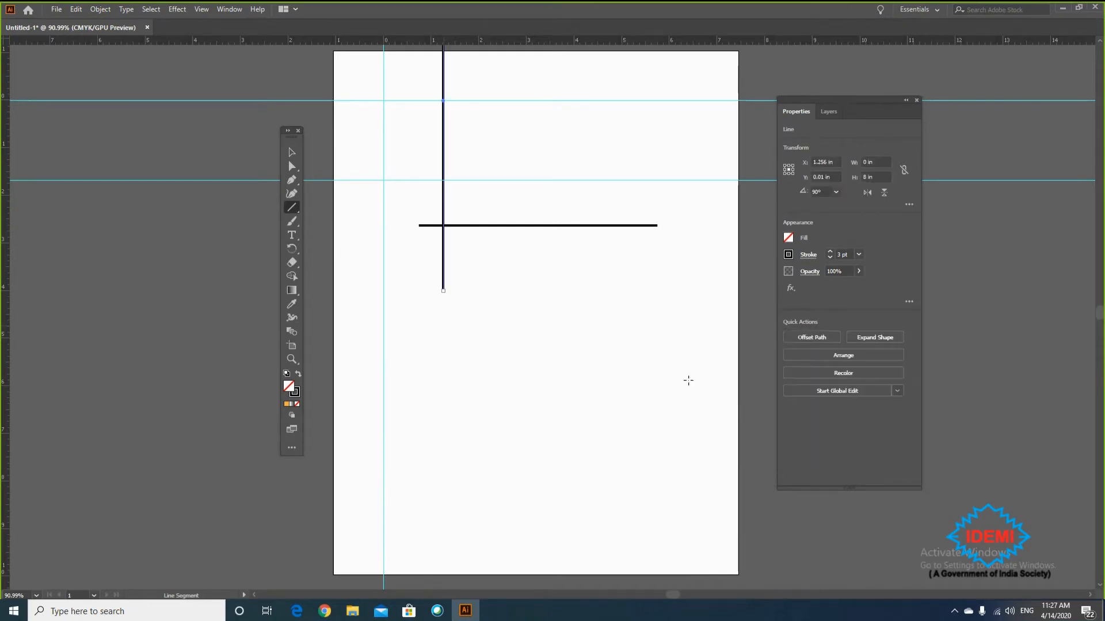
- Delete the 8 in vertical line and the 5 in horizontal line
scroll(597, 206, up, 4)
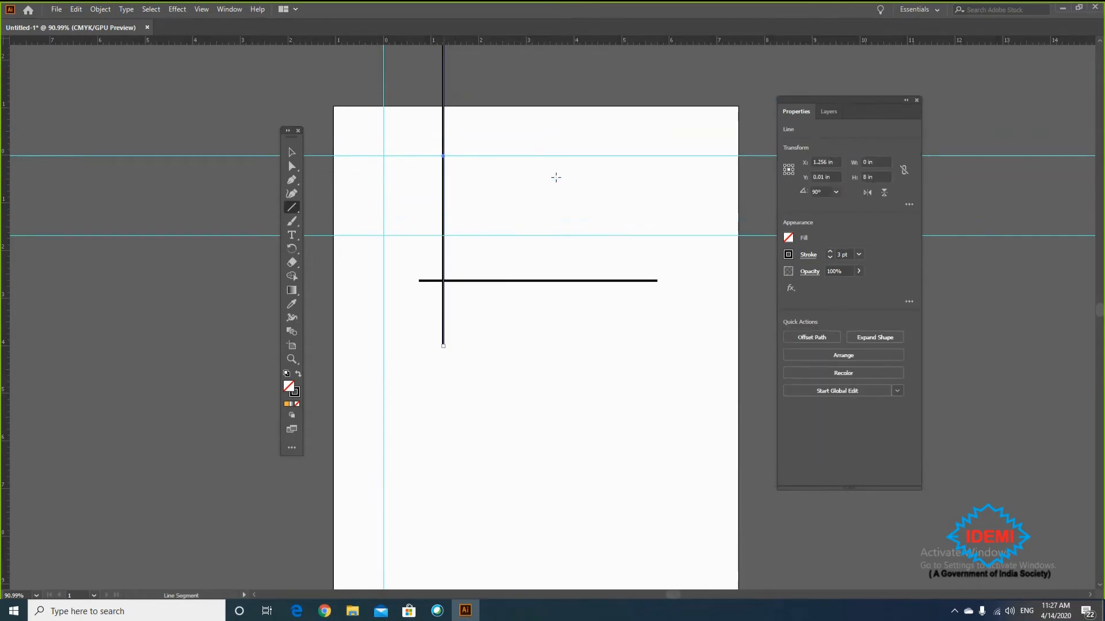
scroll(574, 164, up, 2)
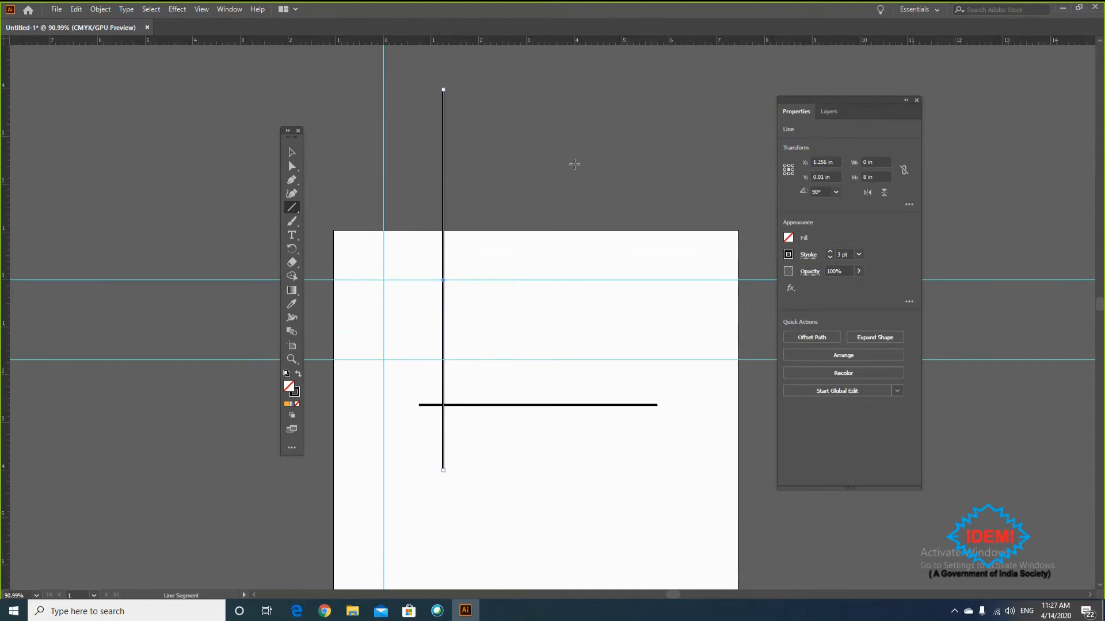
scroll(499, 166, down, 2)
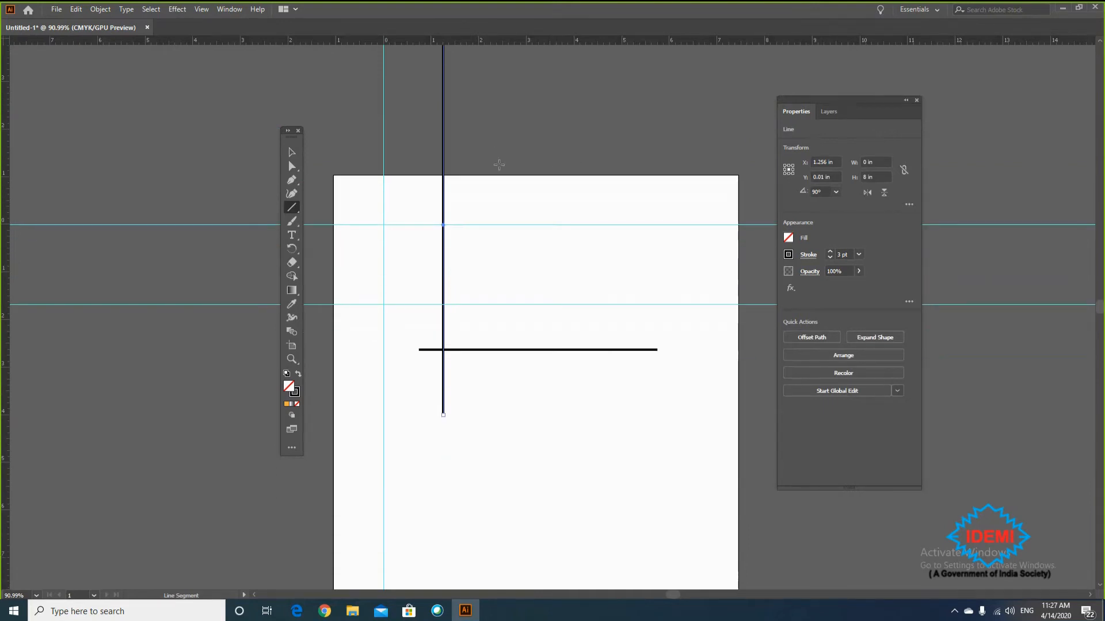
scroll(498, 165, down, 3)
key(Delete)
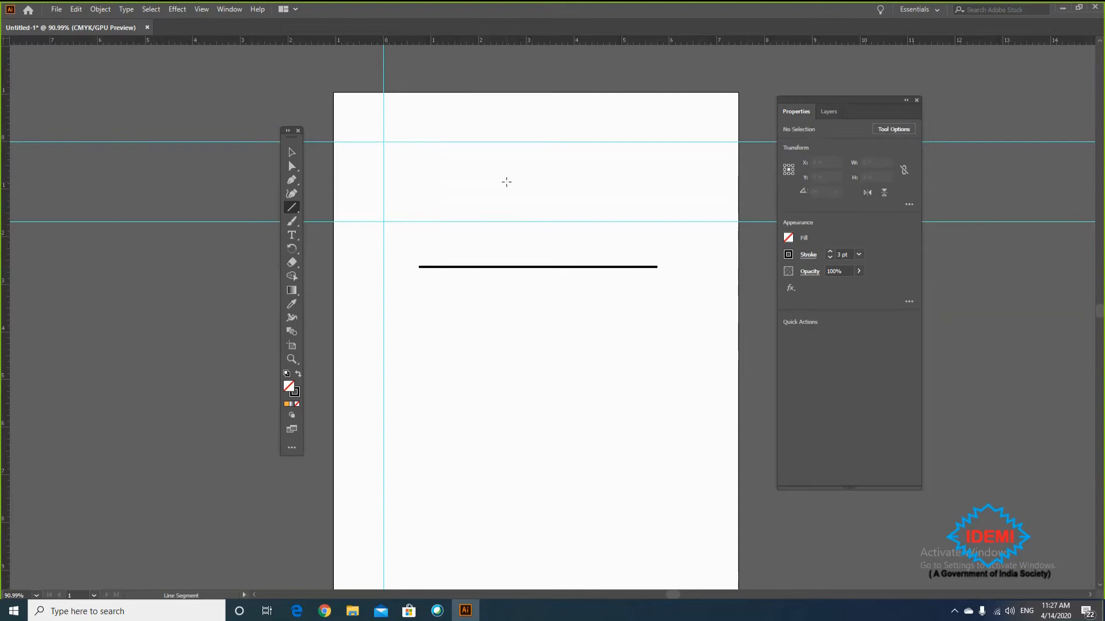
scroll(507, 182, down, 1)
click(290, 153)
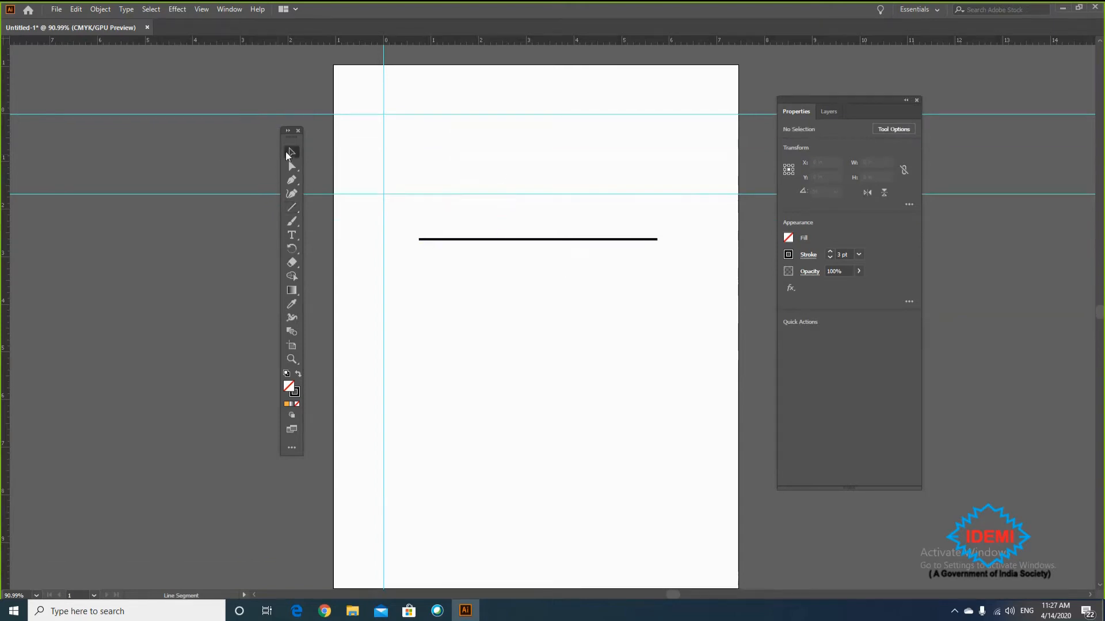
click(478, 240)
key(Delete)
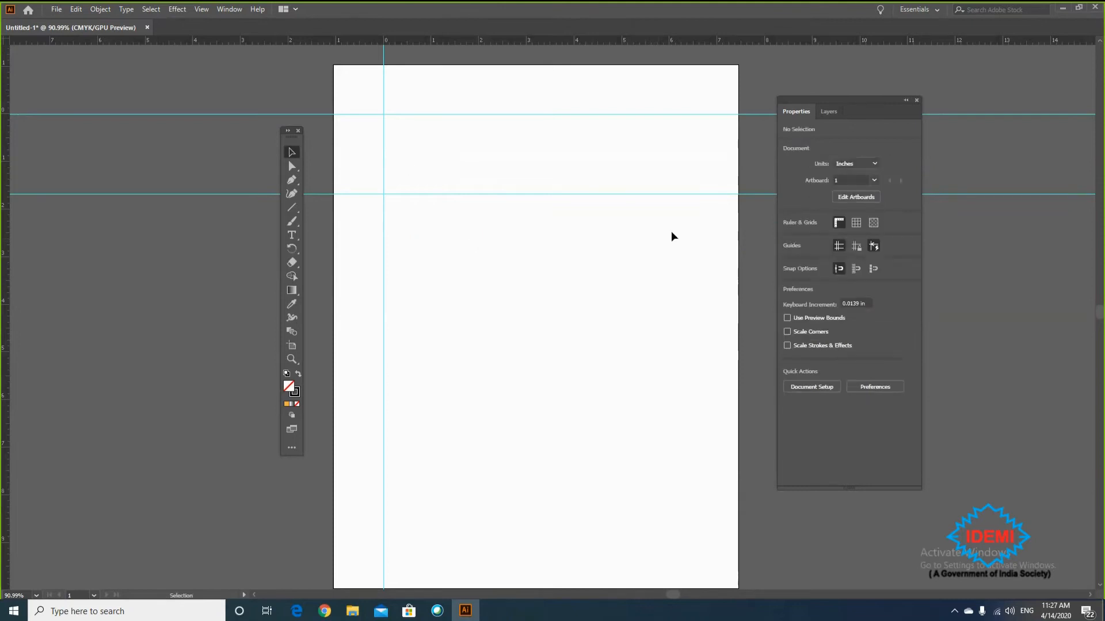
- Draw a square about 0.79 in wide near the page's upper left, duplicate it alongside, and undo the copy's rotation
drag(295, 207, 440, 254)
key(v)
click(523, 345)
drag(439, 256, 488, 257)
key(ctrl)
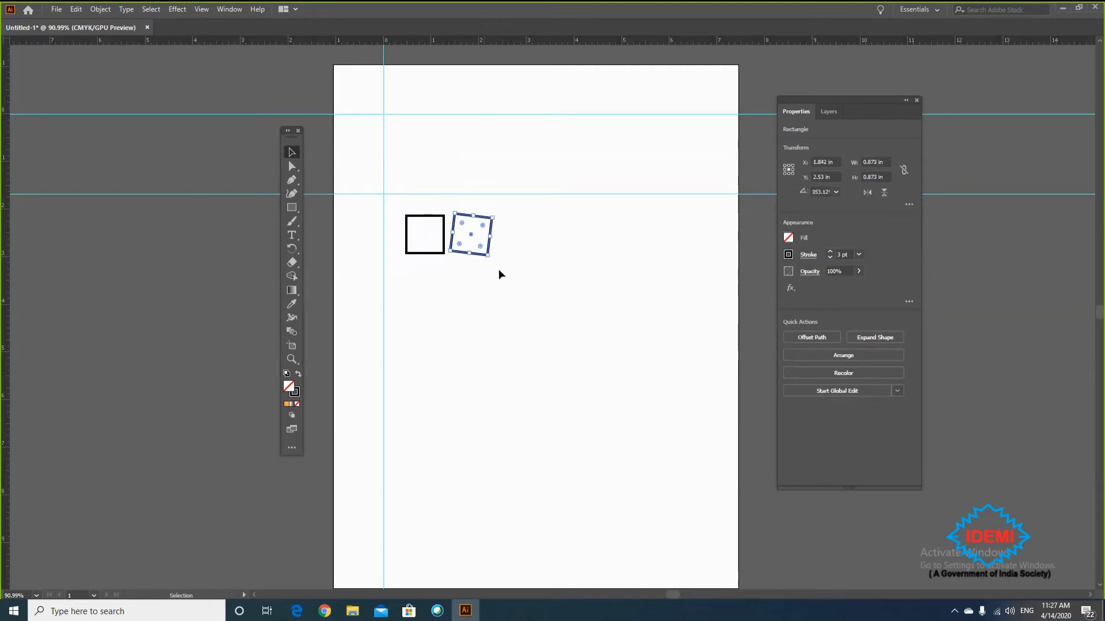
key(ctrl+z)
- Duplicate the squares sideways to form an evenly spaced row of four, and deselect them
click(499, 270)
click(484, 254)
drag(483, 253, 578, 267)
drag(626, 294, 386, 199)
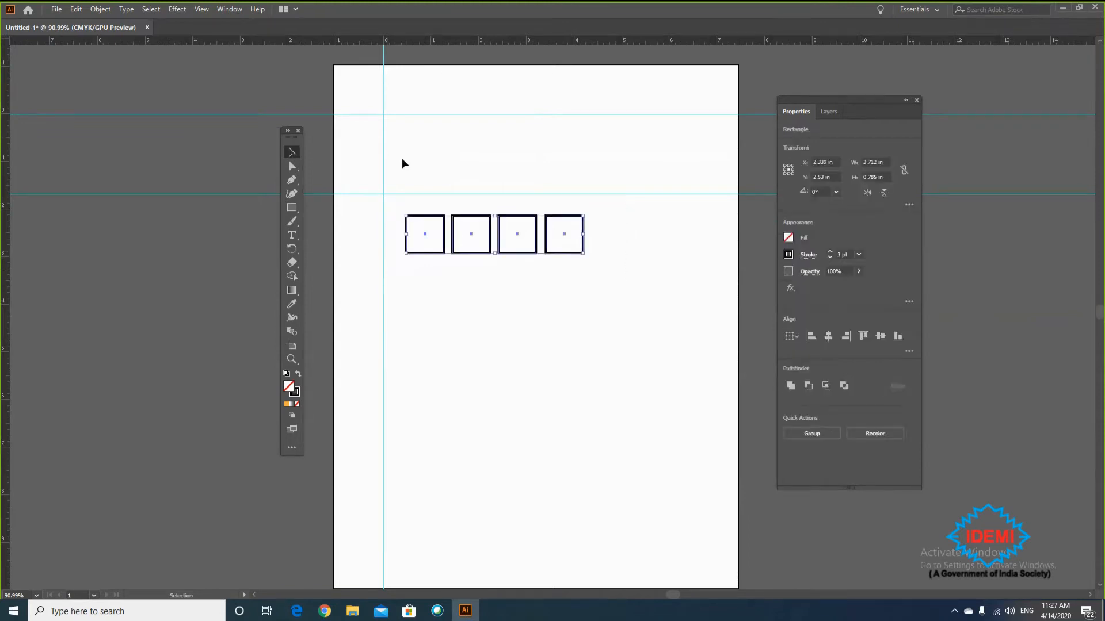
click(564, 332)
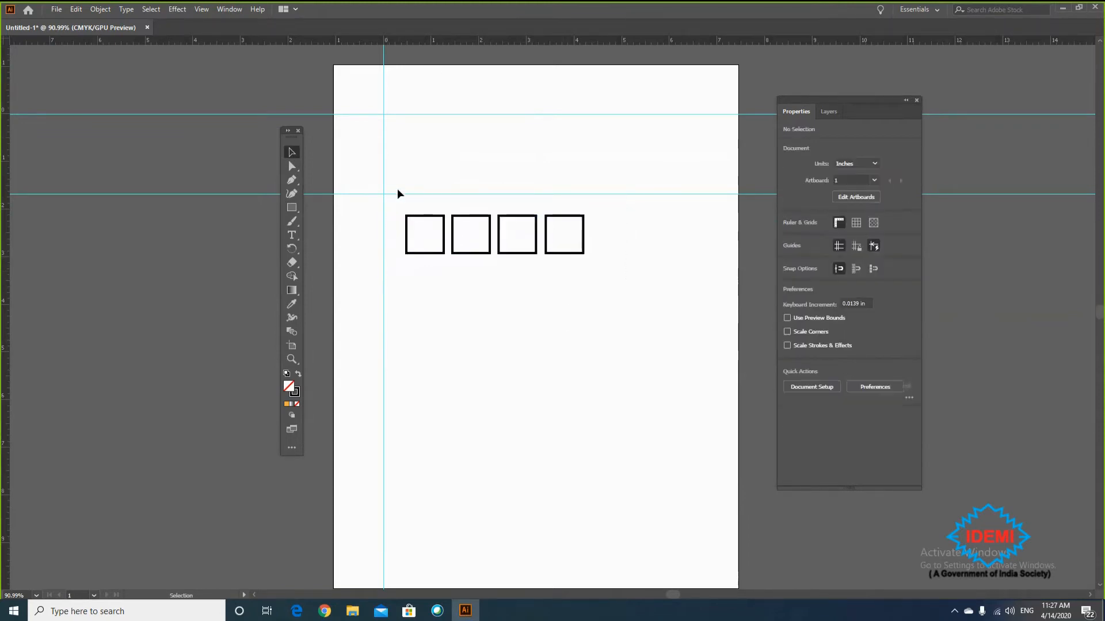
- Select the row of four squares and duplicate it downward to form a grid of three rows
drag(392, 180, 609, 303)
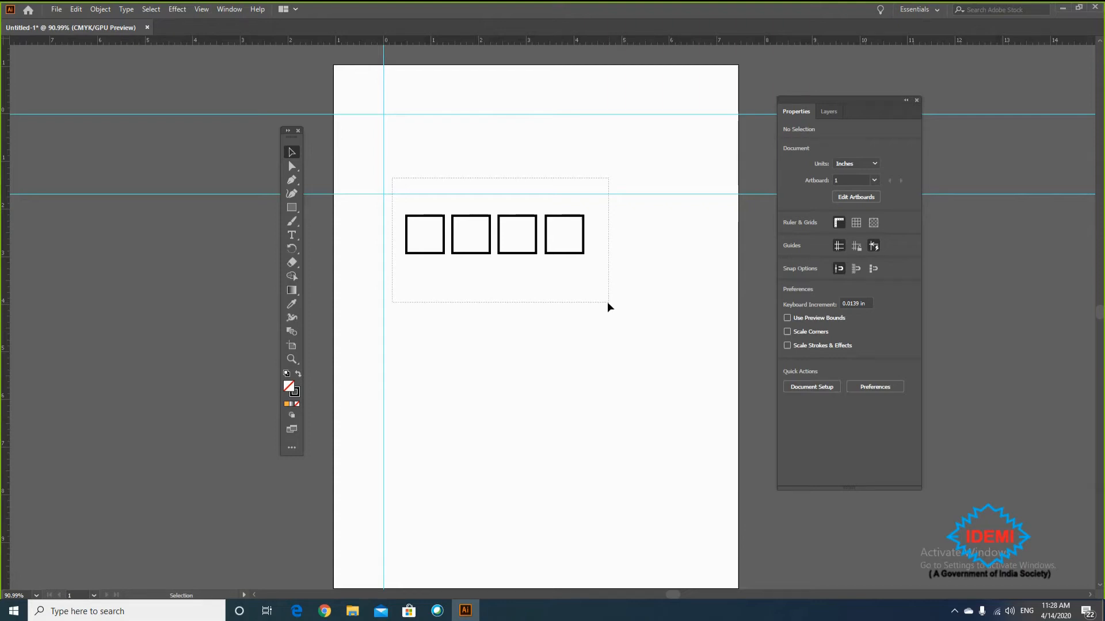
drag(607, 303, 389, 205)
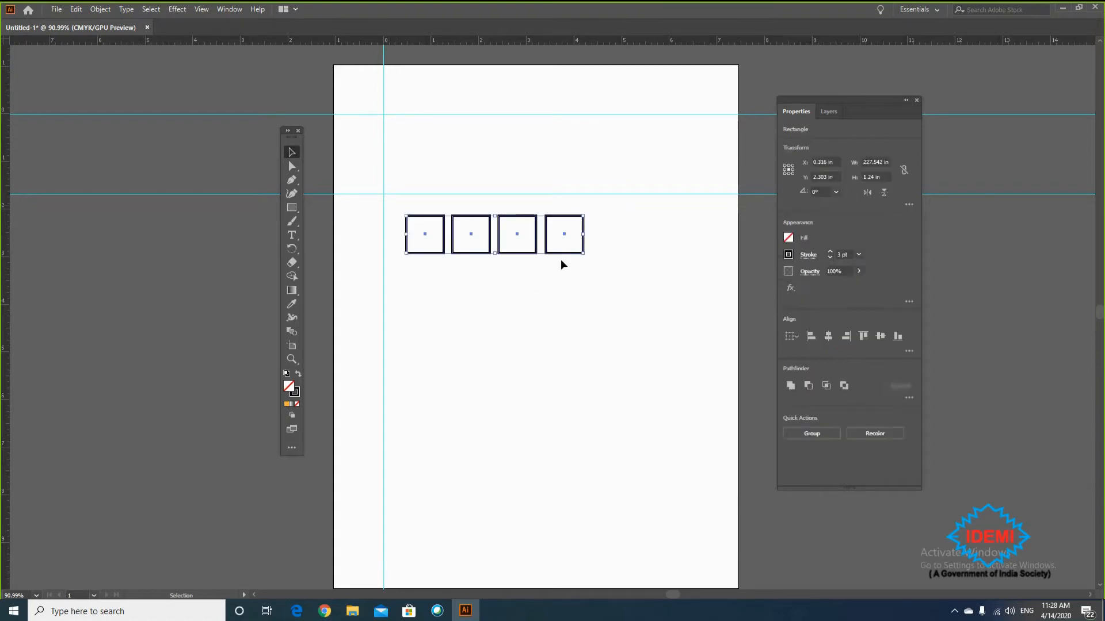
drag(561, 254, 562, 352)
click(648, 393)
- Duplicate the whole three-row grid of squares below itself, and delete the copy
drag(630, 387, 403, 207)
drag(575, 350, 572, 491)
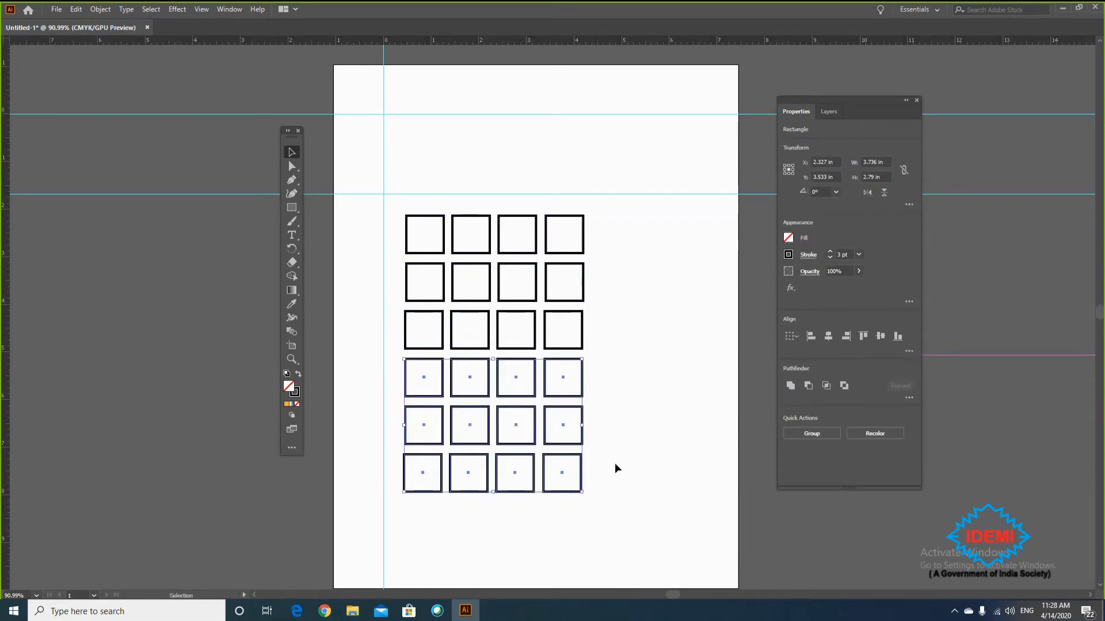
key(Delete)
- Select all twelve squares, try rotating them together, and undo the rotation
mouse_move(599, 375)
mouse_down()
mouse_move(395, 202)
mouse_move(403, 230)
mouse_up()
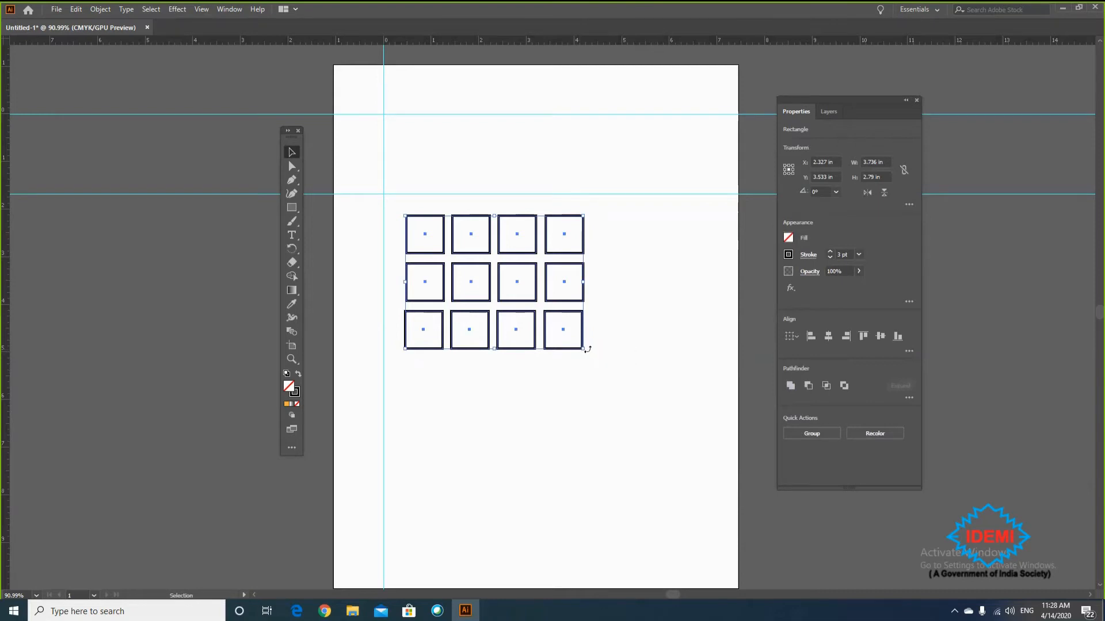
drag(587, 349, 524, 396)
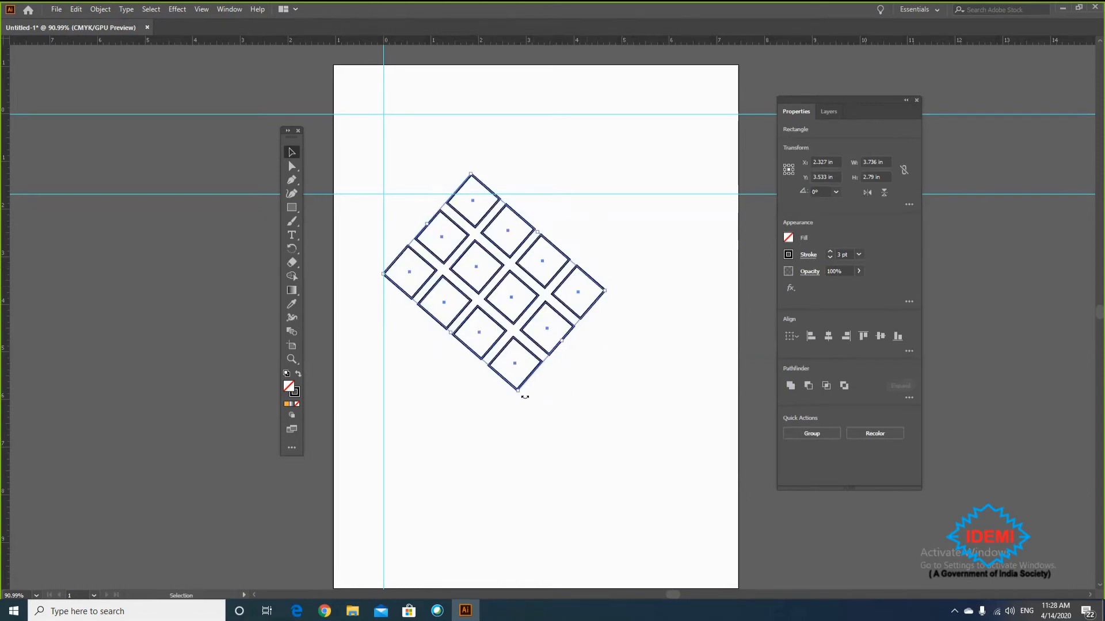
key(ctrl+z)
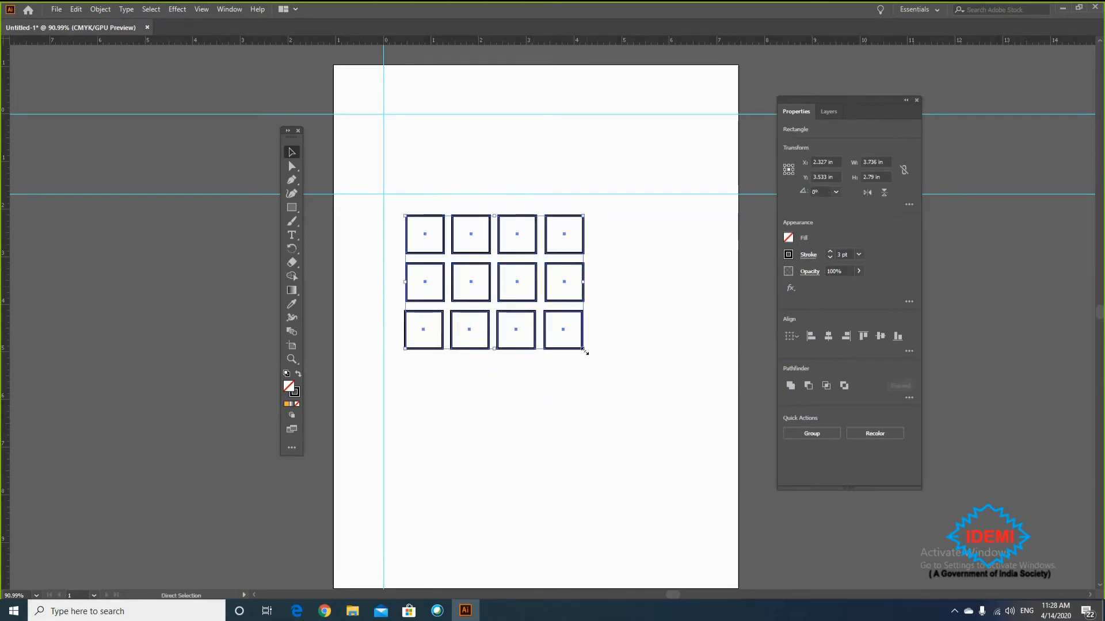
- Scale the grid down to about 2.6 by 1.61 in, move it up, and place three copies staggered down the page
drag(585, 352, 622, 213)
mouse_move(507, 343)
mouse_down()
mouse_move(676, 464)
mouse_move(652, 485)
mouse_move(509, 361)
mouse_up()
click(666, 460)
drag(577, 402, 584, 242)
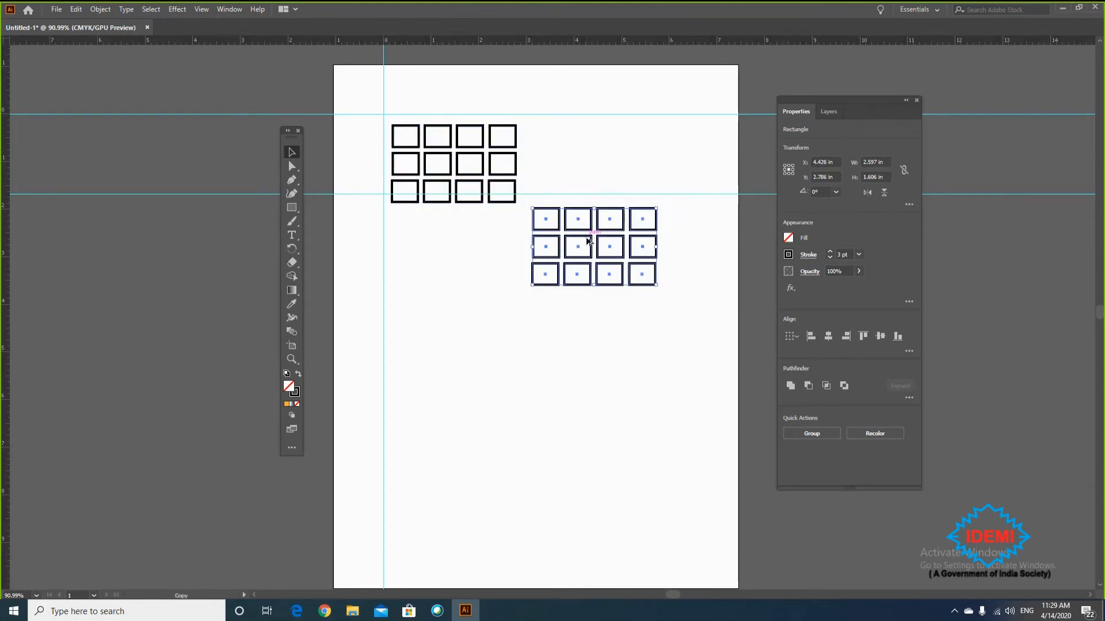
drag(525, 304, 604, 404)
click(604, 503)
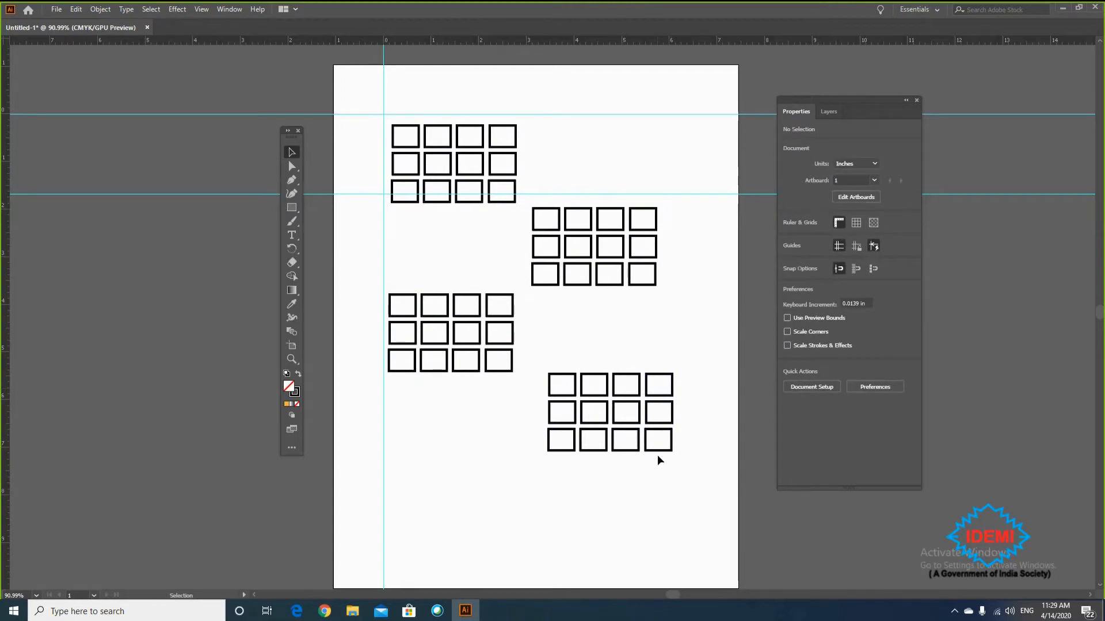
- Delete all four grids together with the horizontal guide crossing the uppermost one, and activate the Pen tool
drag(682, 468, 390, 123)
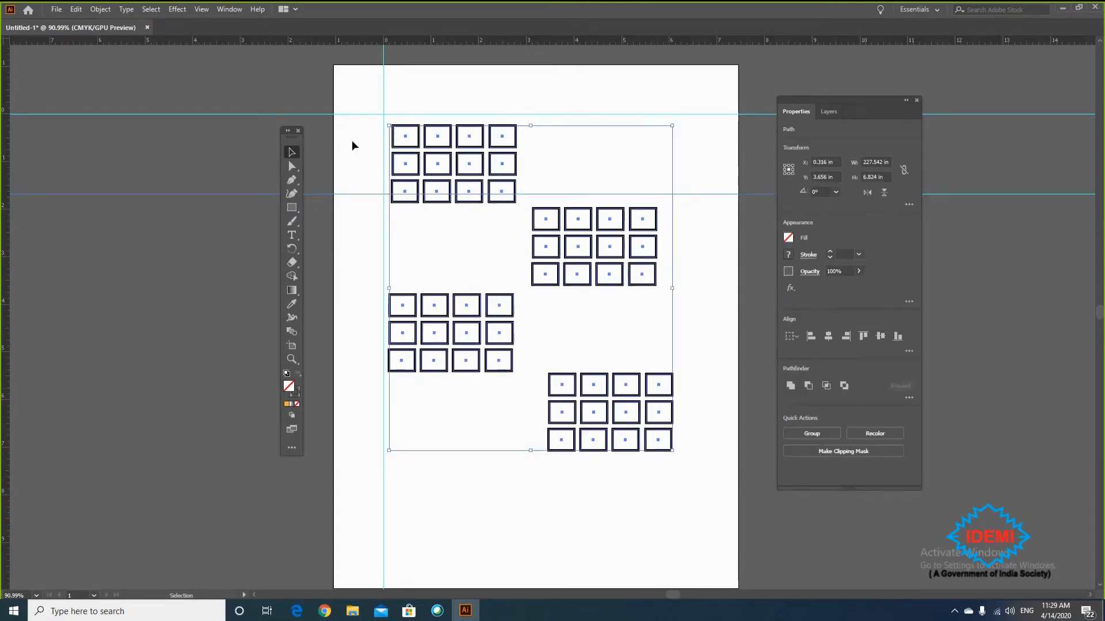
key(Delete)
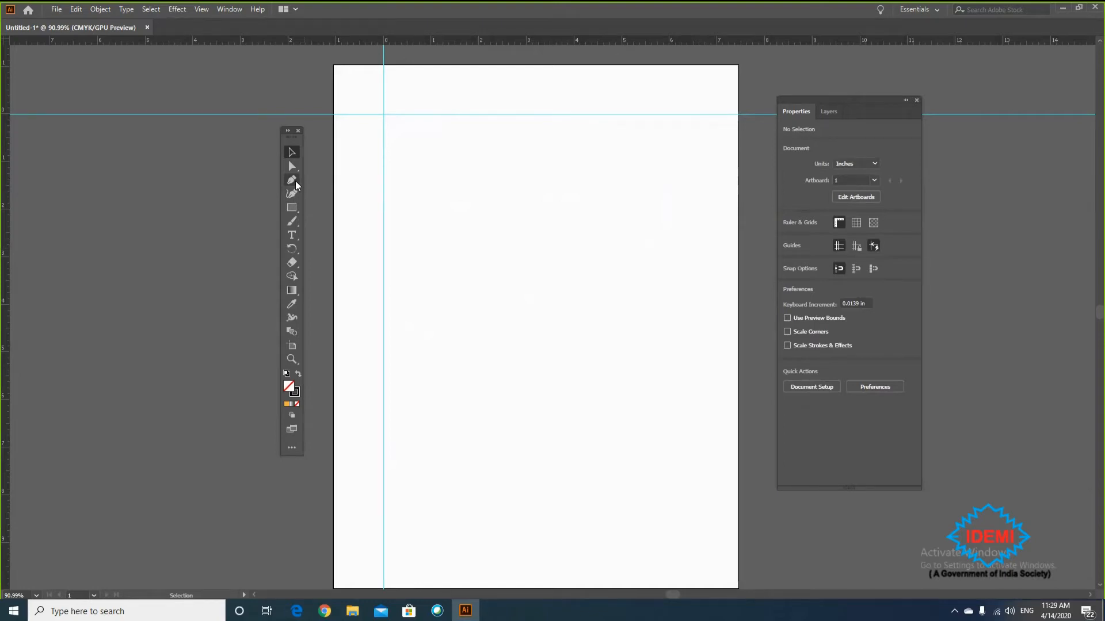
click(295, 182)
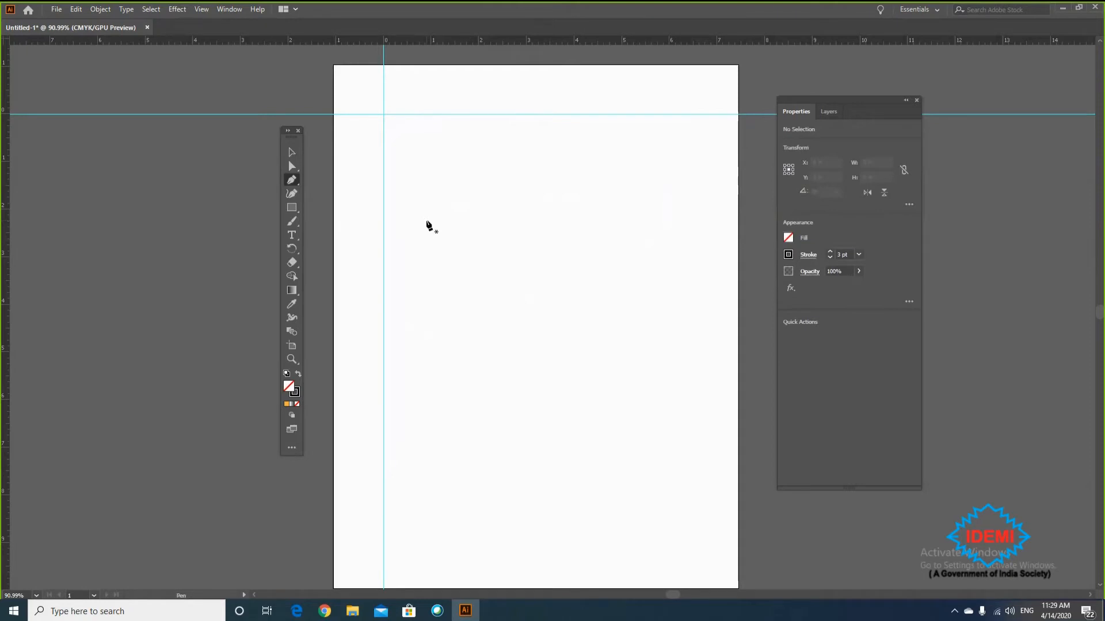
- Draw a closed straight-sided car body outline about 4.26 by 1.8 in with the Pen tool, including a sloped windshield edge, and deselect it
click(413, 193)
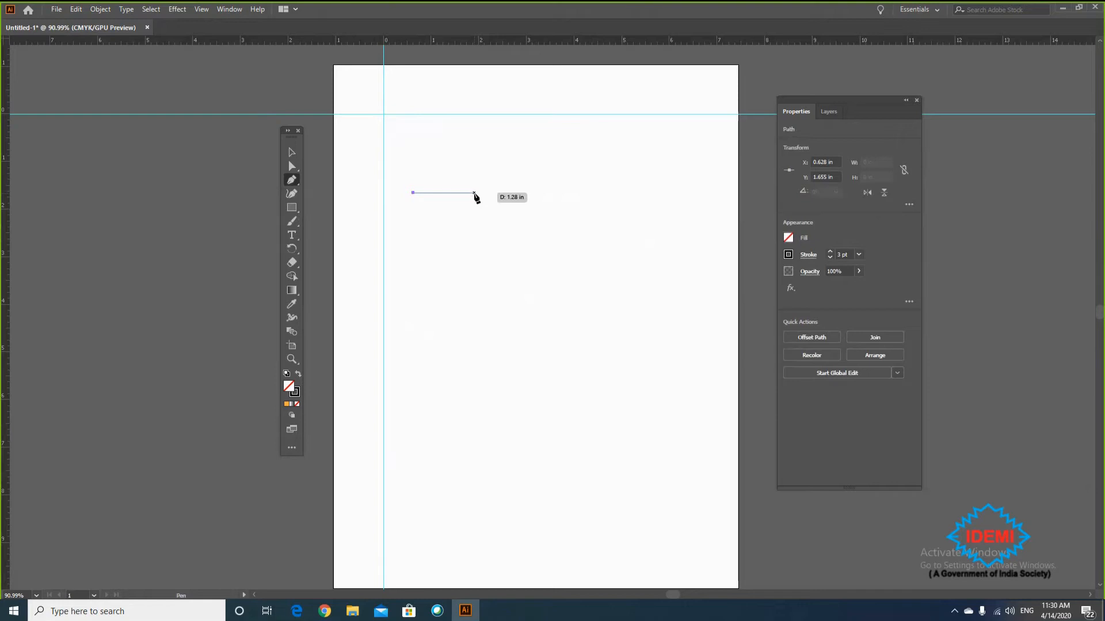
click(474, 194)
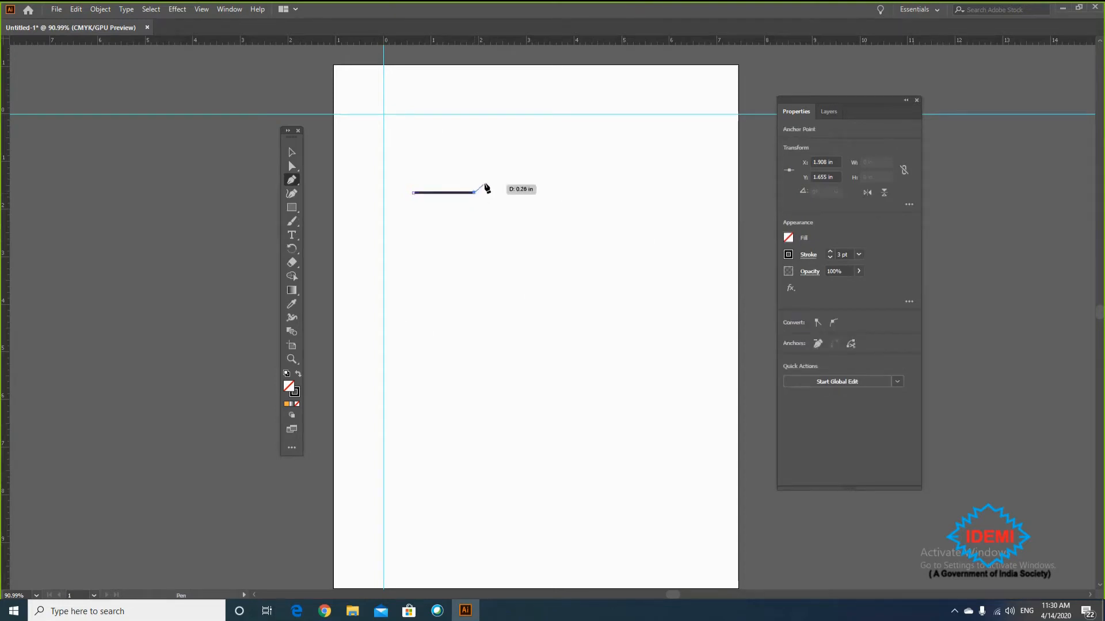
click(509, 157)
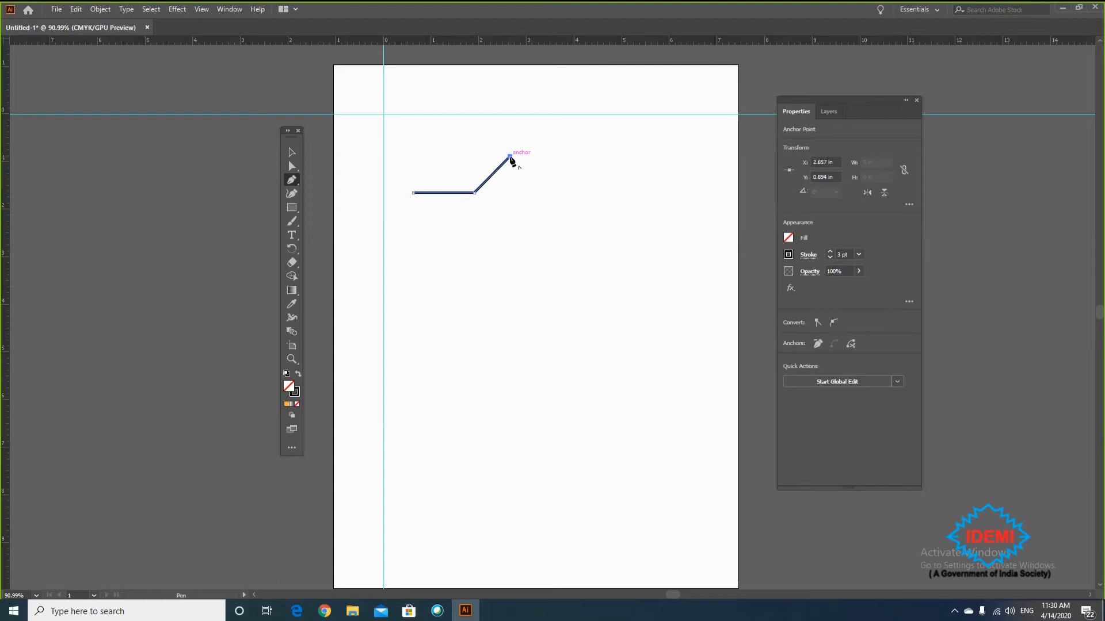
click(616, 156)
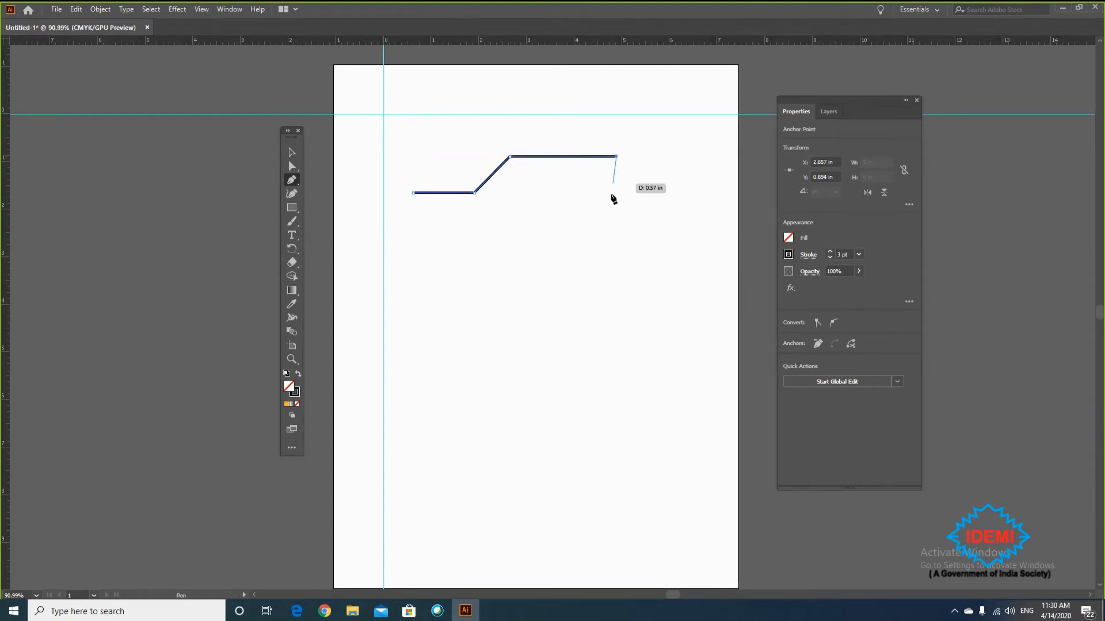
click(617, 240)
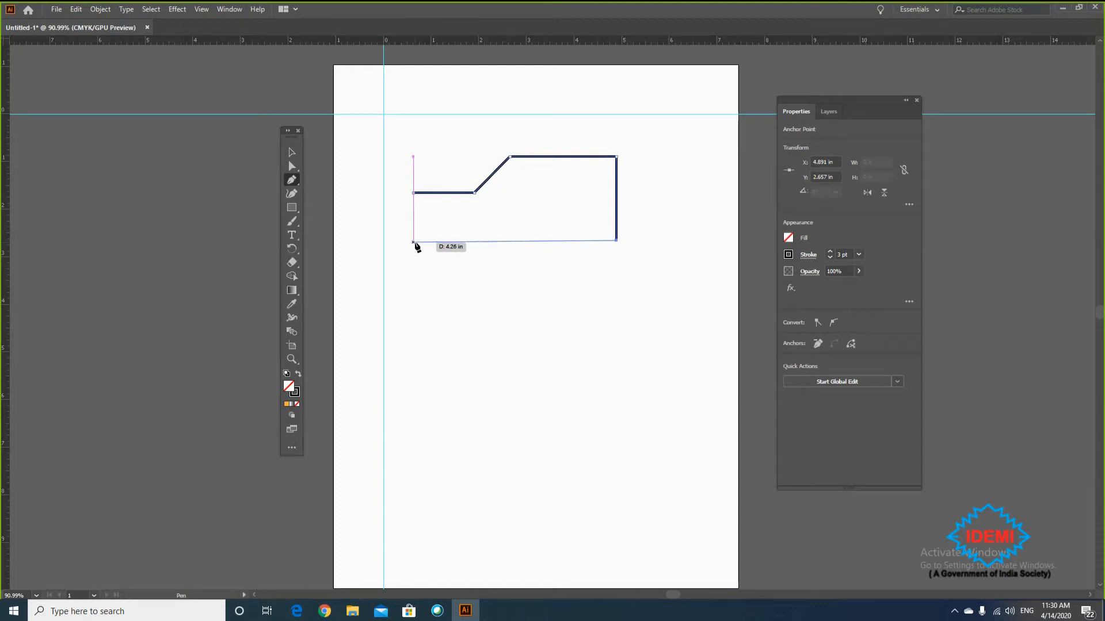
click(413, 243)
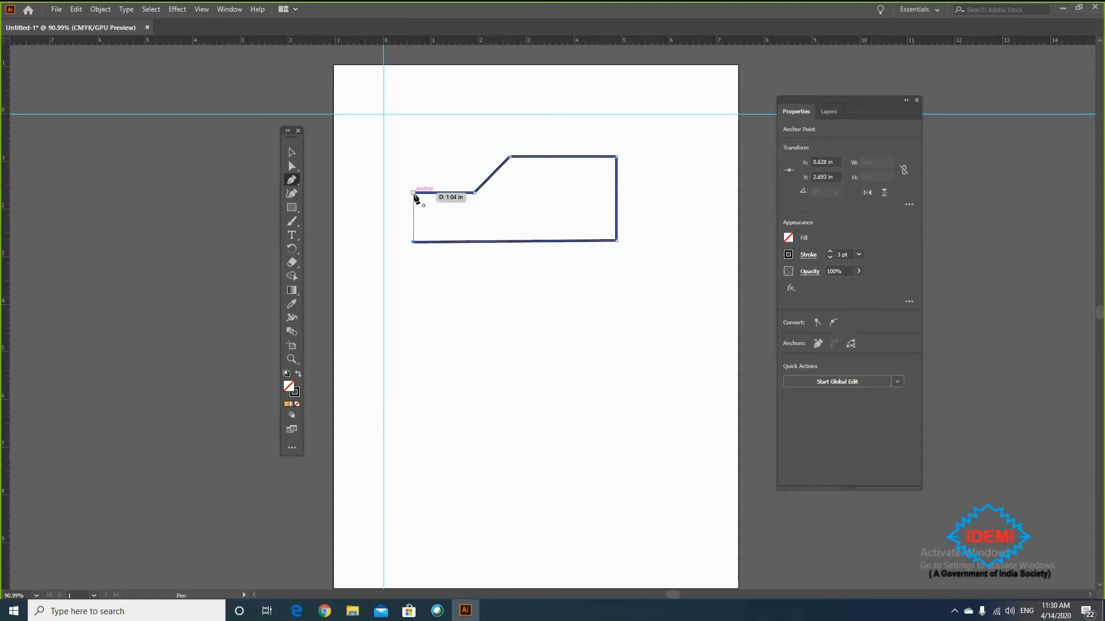
click(413, 194)
click(291, 153)
click(547, 375)
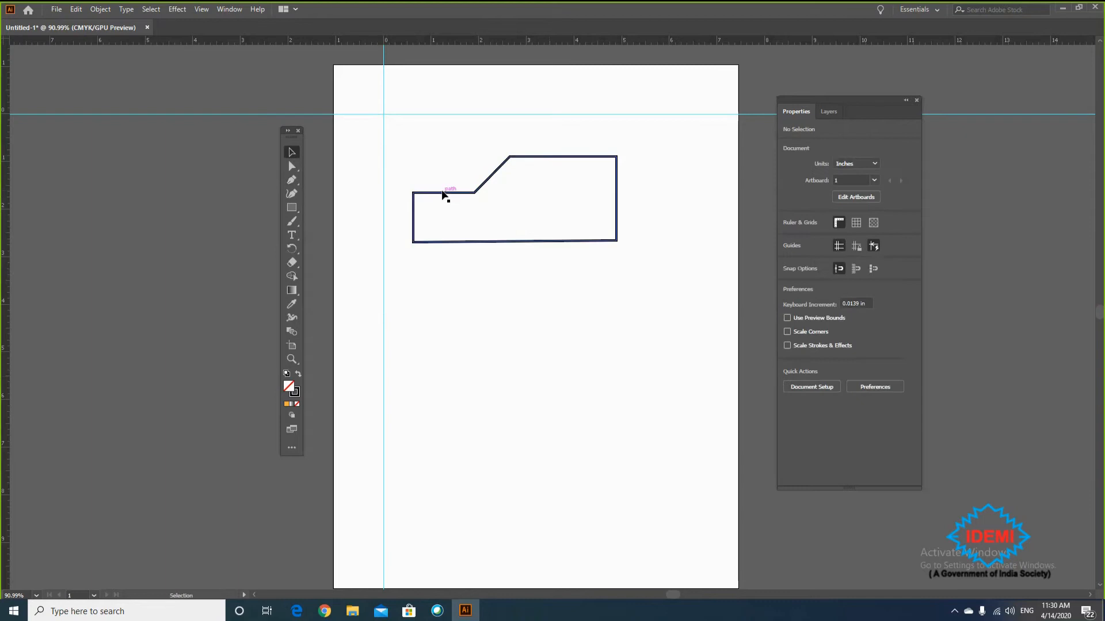
- Move the car body outline down and to the right on the page as one object
click(414, 196)
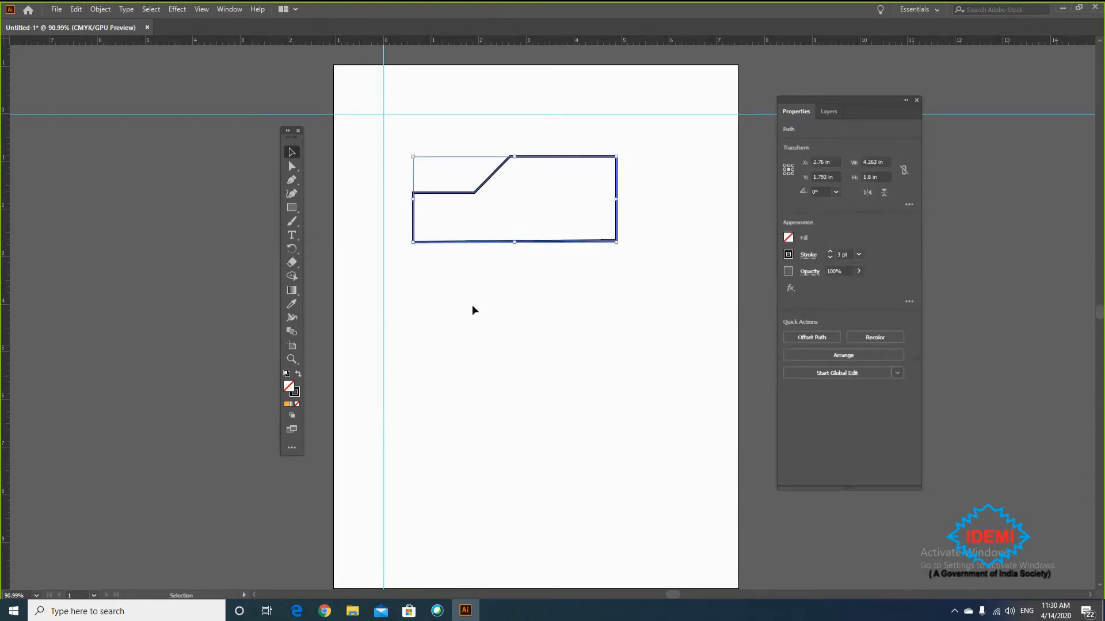
click(457, 273)
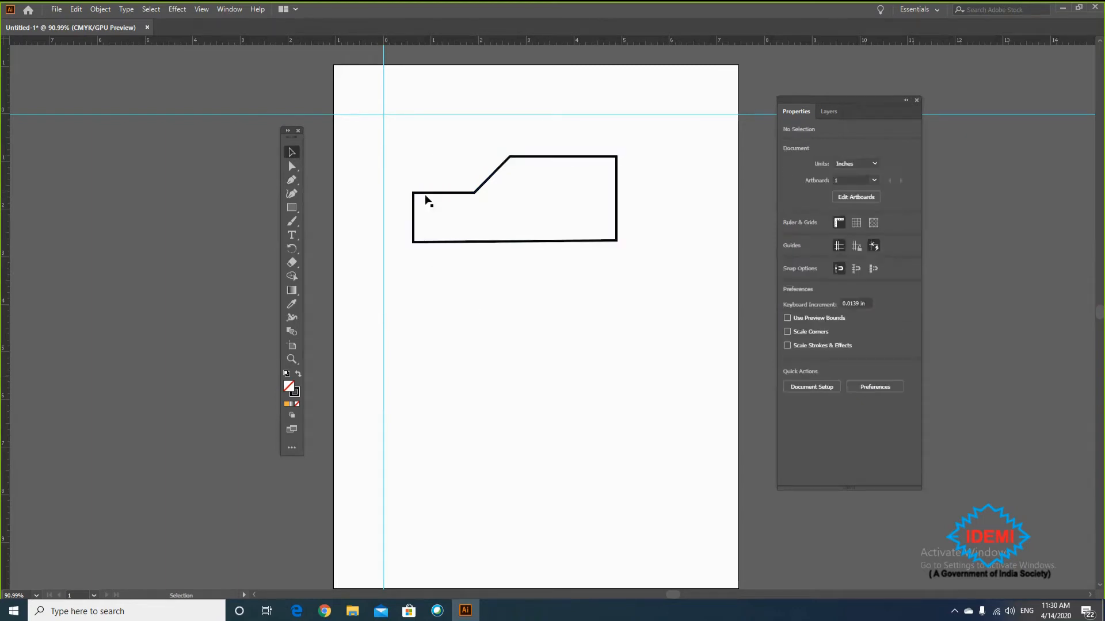
click(501, 347)
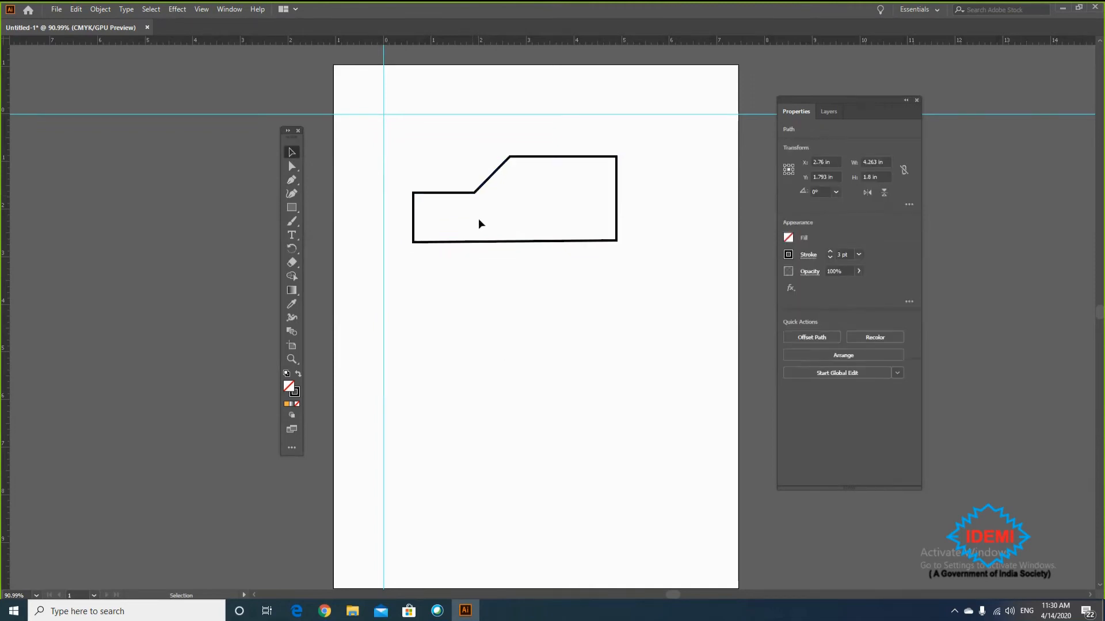
click(471, 194)
drag(471, 196, 503, 220)
click(504, 329)
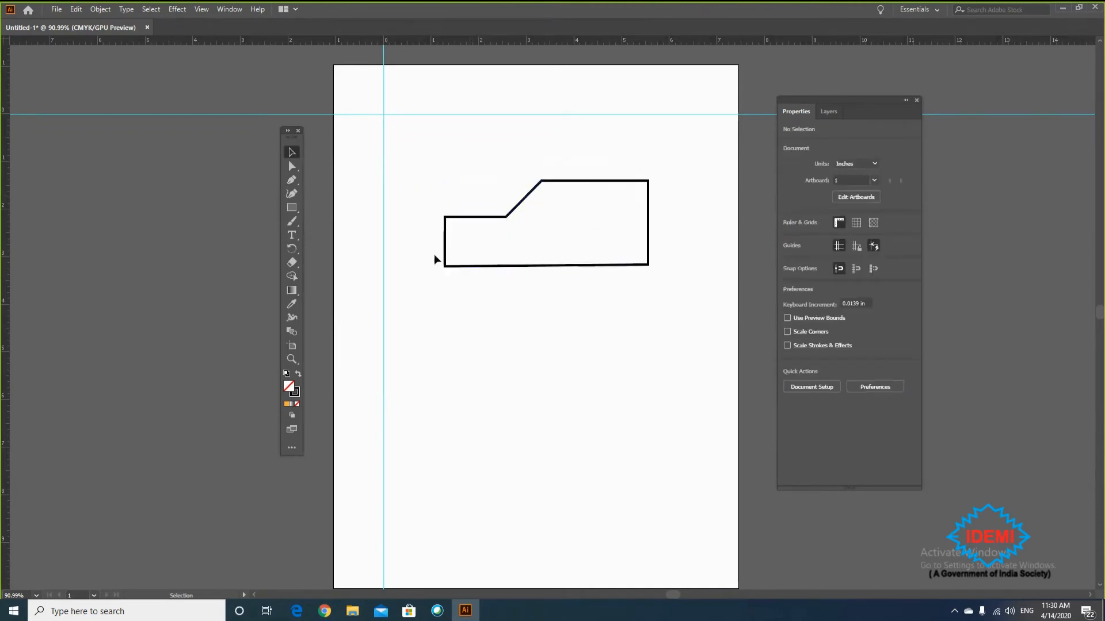
- Draw a circular front wheel about 0.97 in across on the body's bottom edge and place a duplicate of it at the rear
click(295, 205)
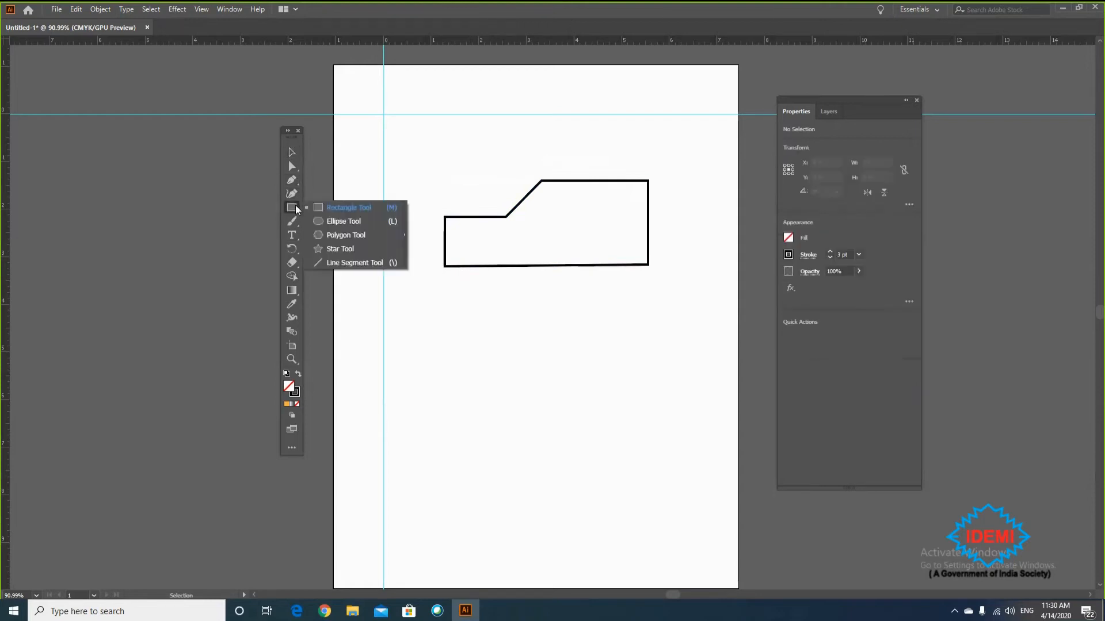
click(336, 224)
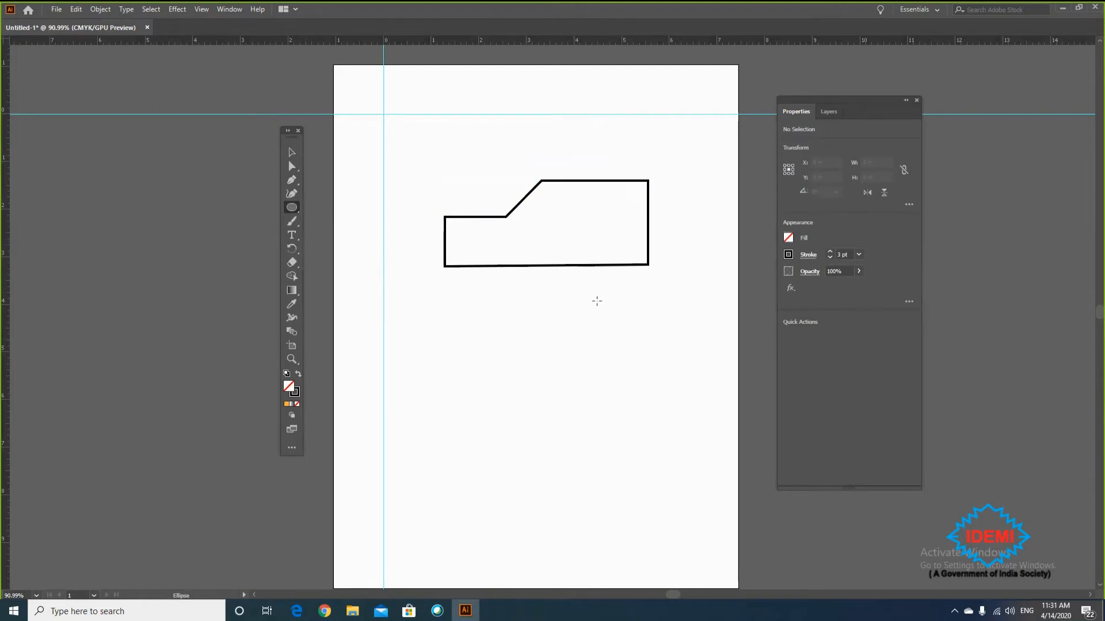
drag(470, 247, 509, 292)
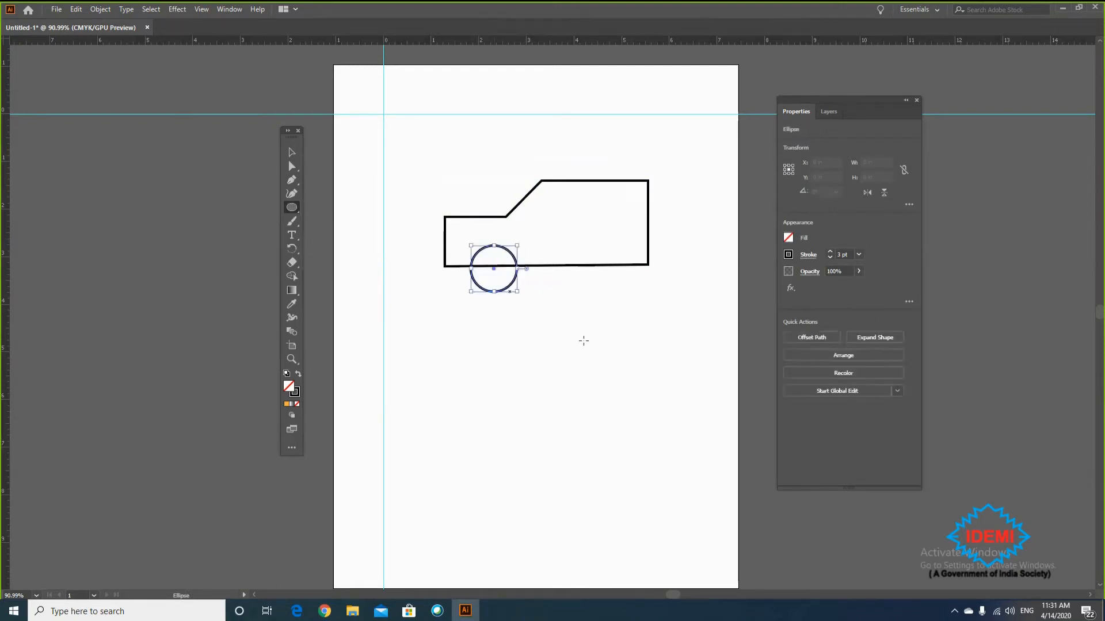
key(v)
click(526, 304)
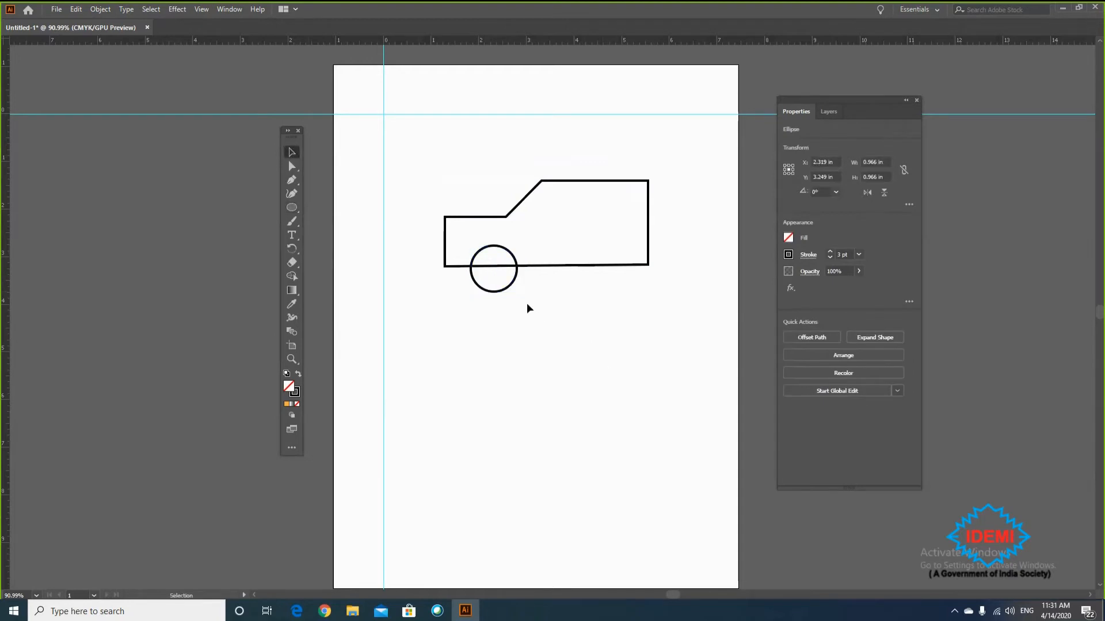
click(513, 286)
drag(512, 286, 624, 284)
click(632, 346)
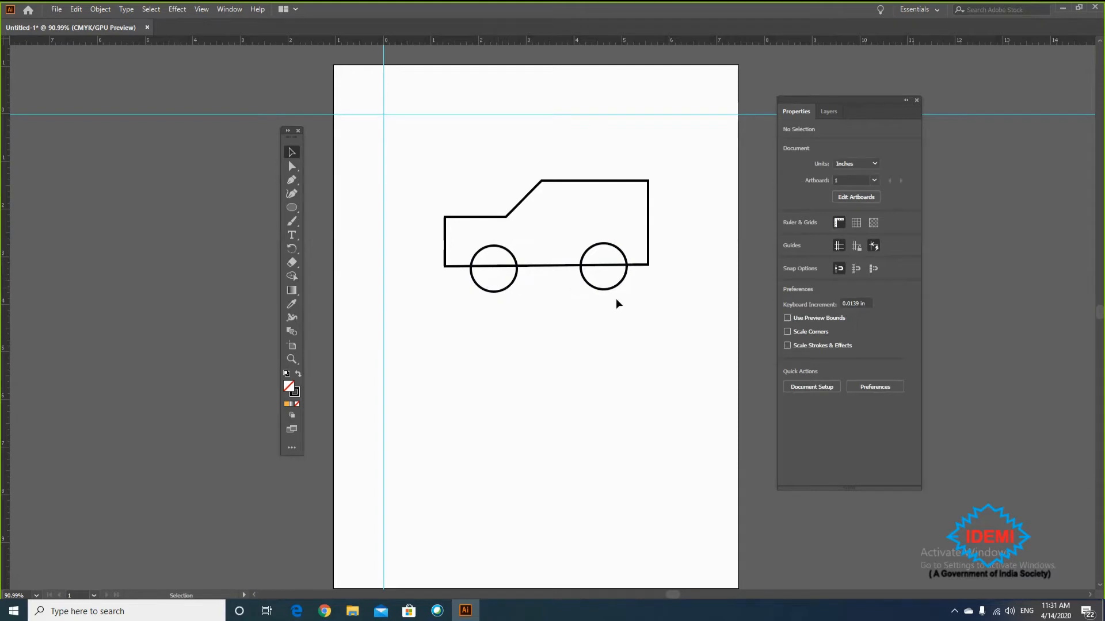
- Draw a wide rectangular side window inside the upper rear part of the car body
click(290, 207)
key(m)
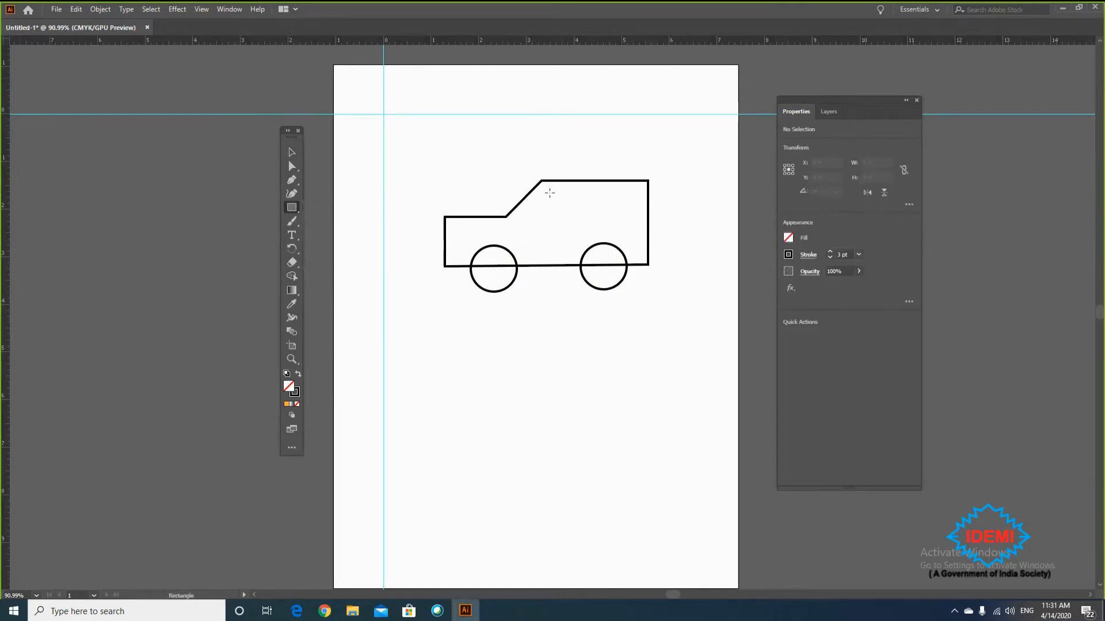
drag(546, 189, 640, 219)
click(292, 153)
click(568, 337)
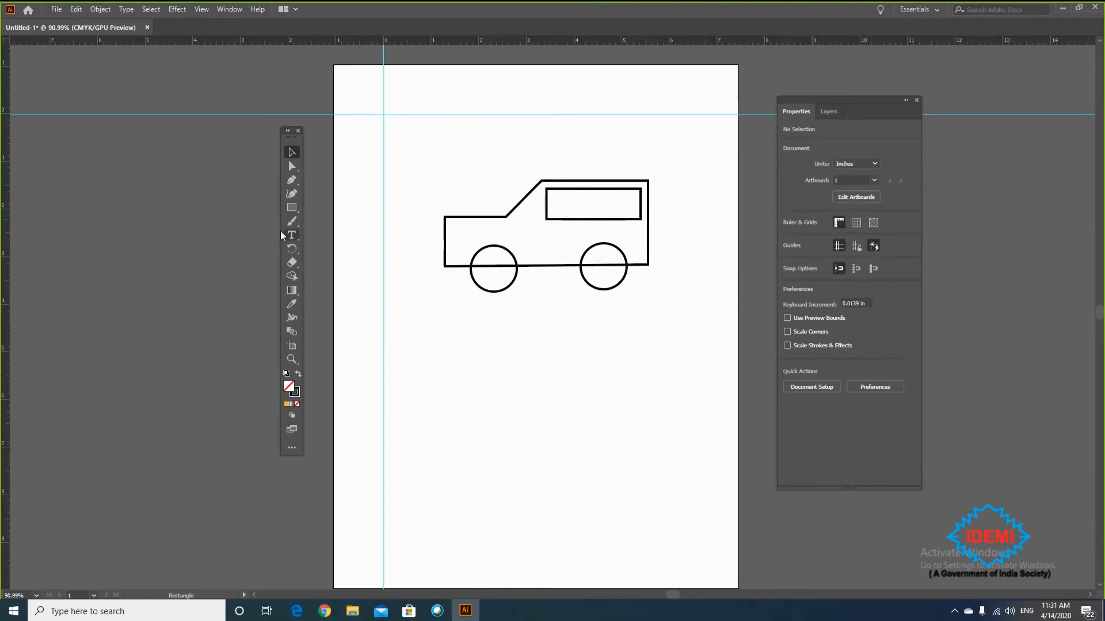
- Draw a closed triangular front window with the Pen tool between the sloped windshield edge and the rectangular window
click(293, 180)
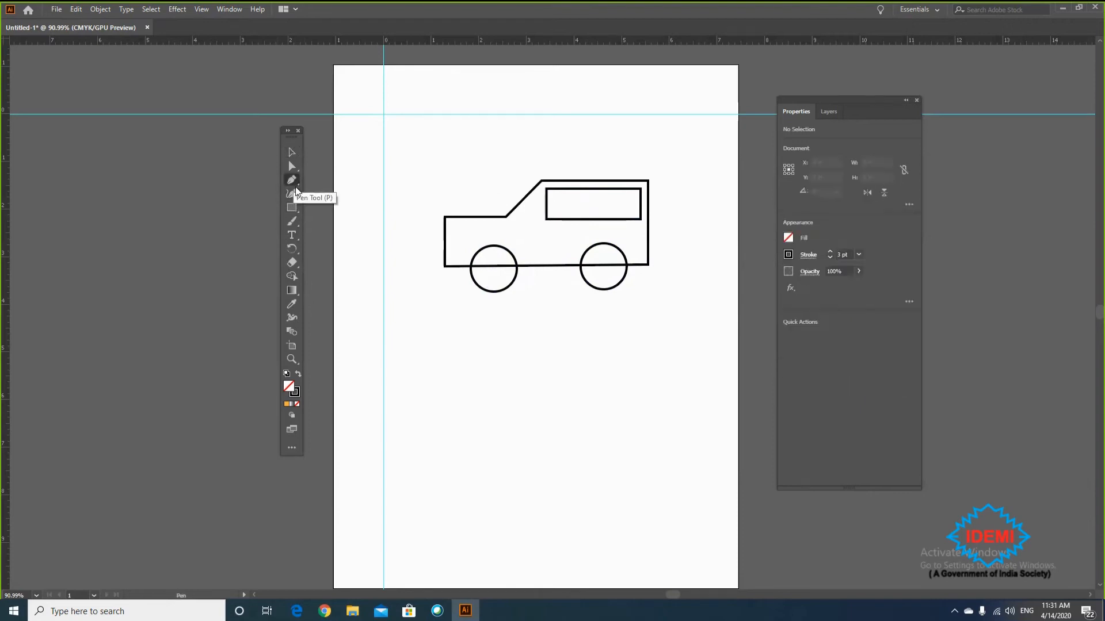
click(513, 218)
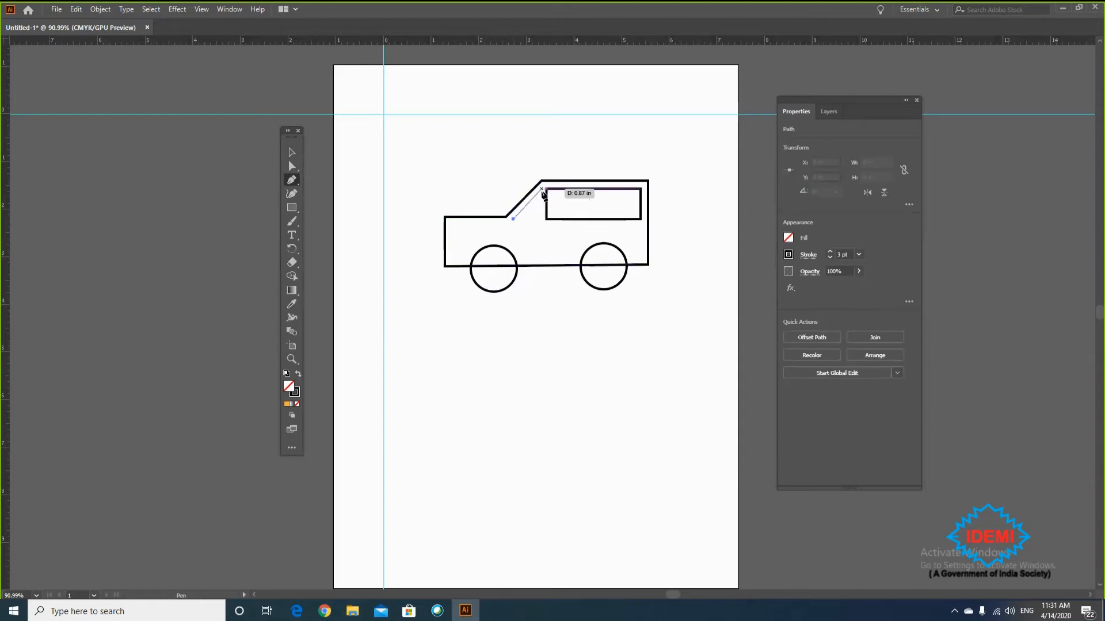
click(541, 189)
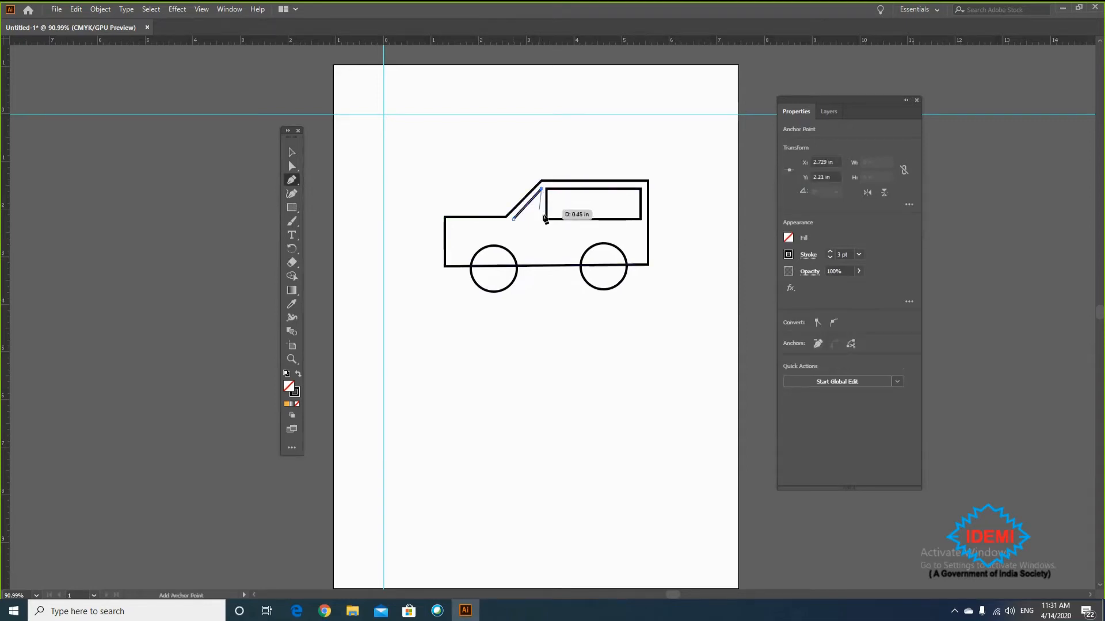
click(541, 219)
click(513, 219)
key(v)
click(600, 355)
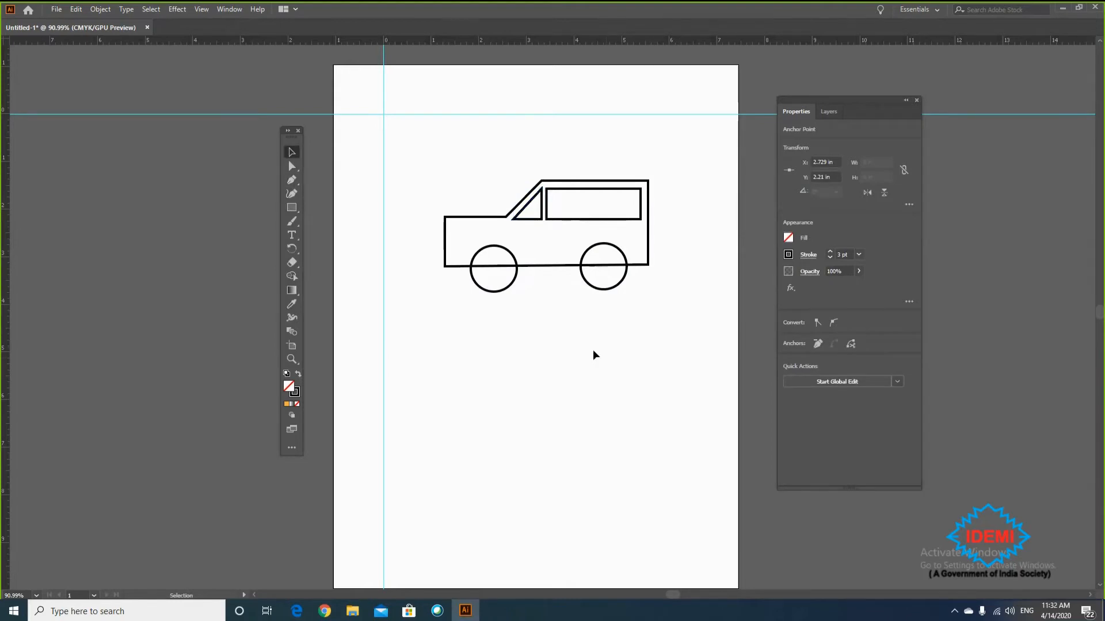
- Draw an open, irregular zigzag path with sharp corners below the car using the Pen tool, leaving its two ends unjoined
click(292, 181)
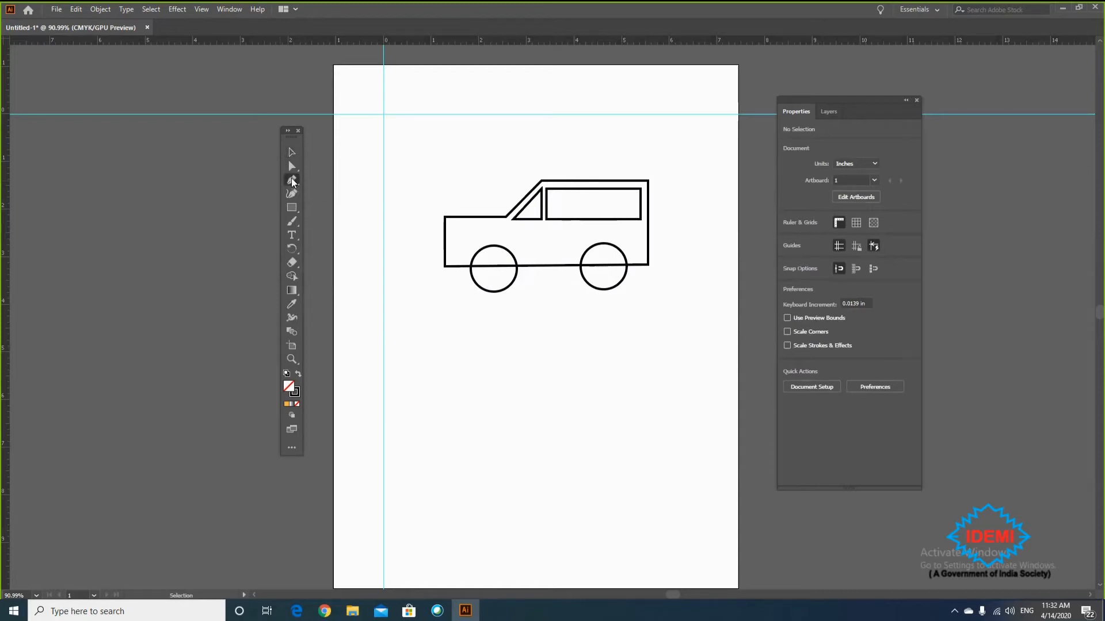
click(401, 378)
click(423, 319)
click(477, 380)
click(508, 333)
click(550, 430)
click(616, 385)
click(608, 476)
click(529, 453)
click(513, 486)
click(502, 504)
click(502, 442)
click(442, 482)
click(463, 428)
click(416, 454)
click(438, 407)
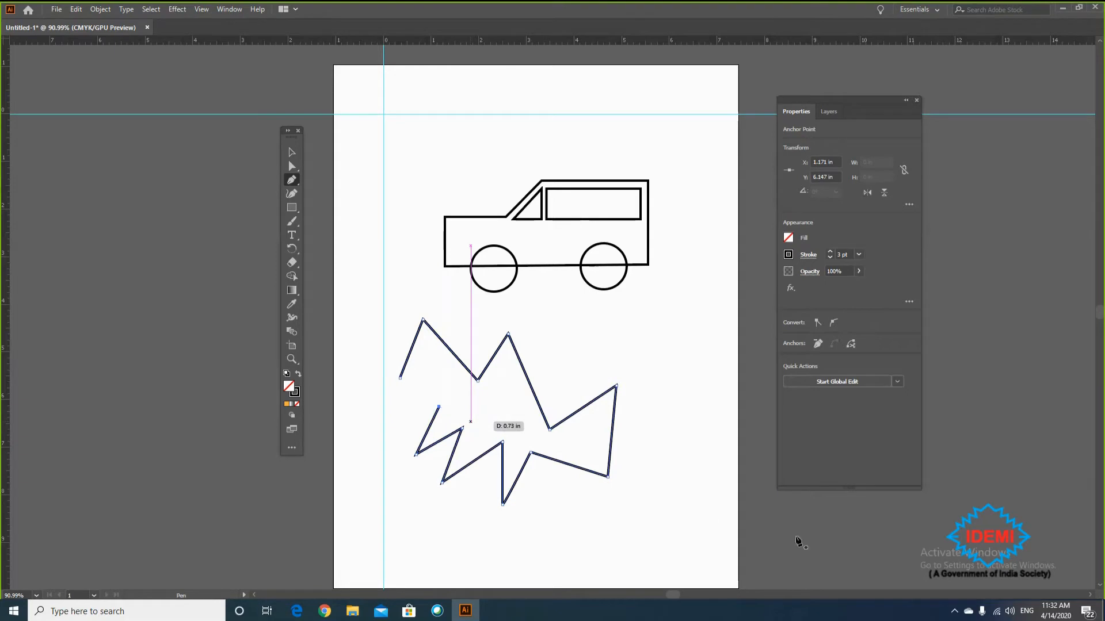
click(292, 153)
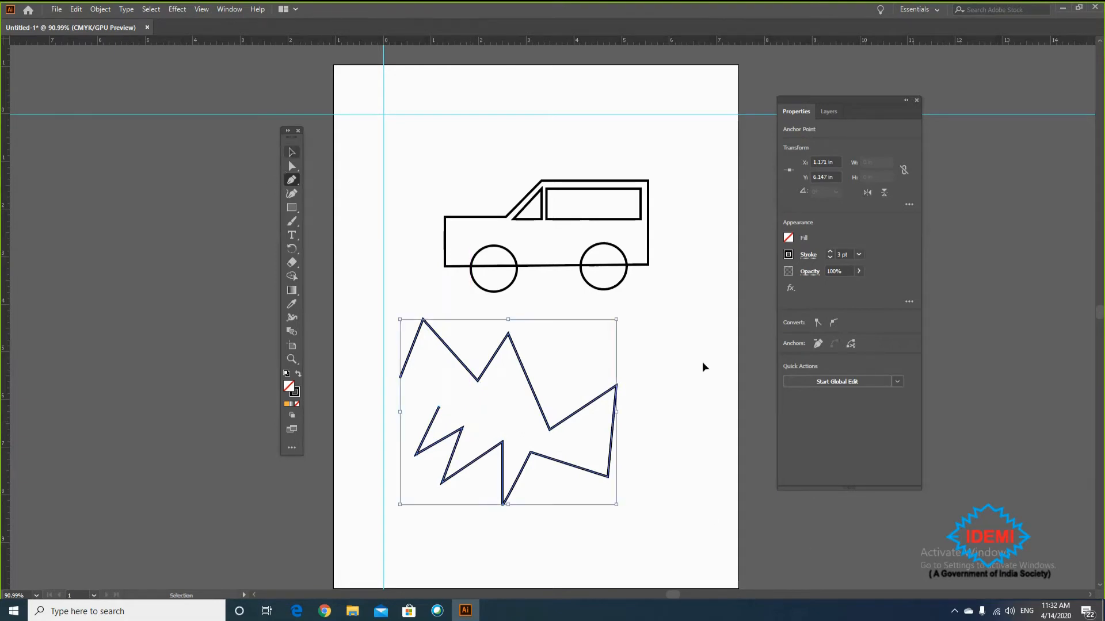
- Scale the zigzag path down to about 3.07 by 2.19 in and deselect it
drag(616, 504, 547, 446)
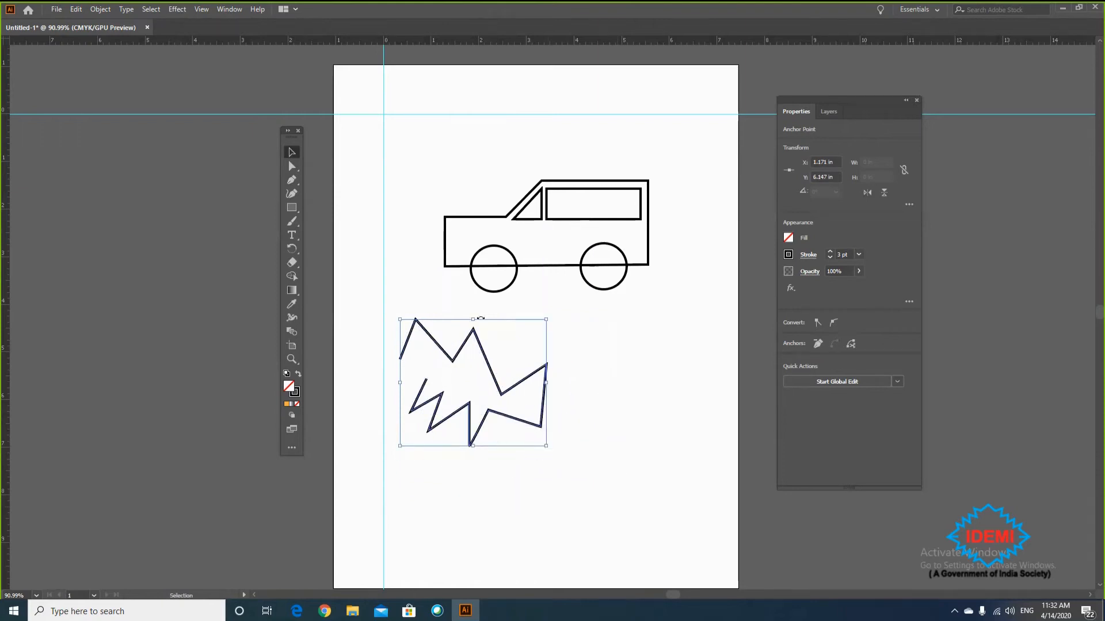
drag(473, 319, 478, 342)
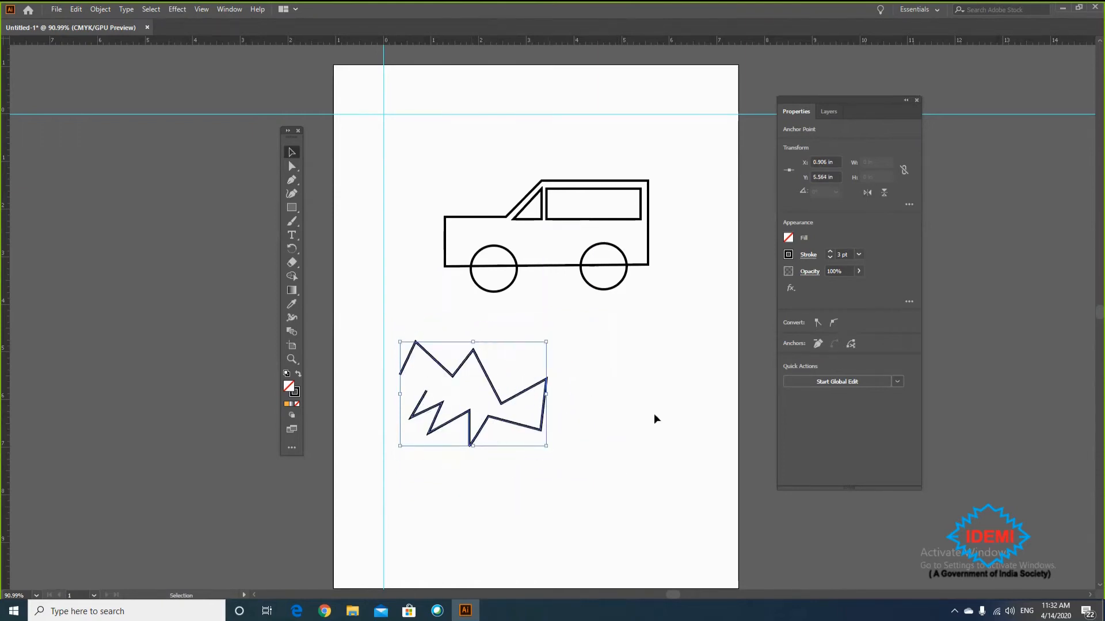
click(654, 413)
click(542, 413)
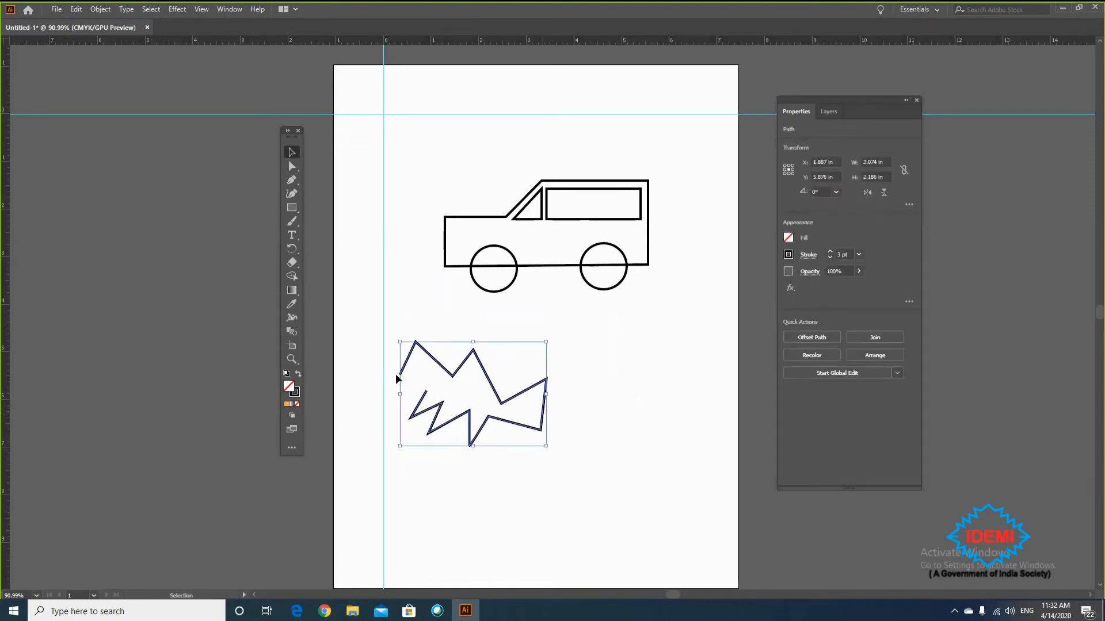
click(578, 400)
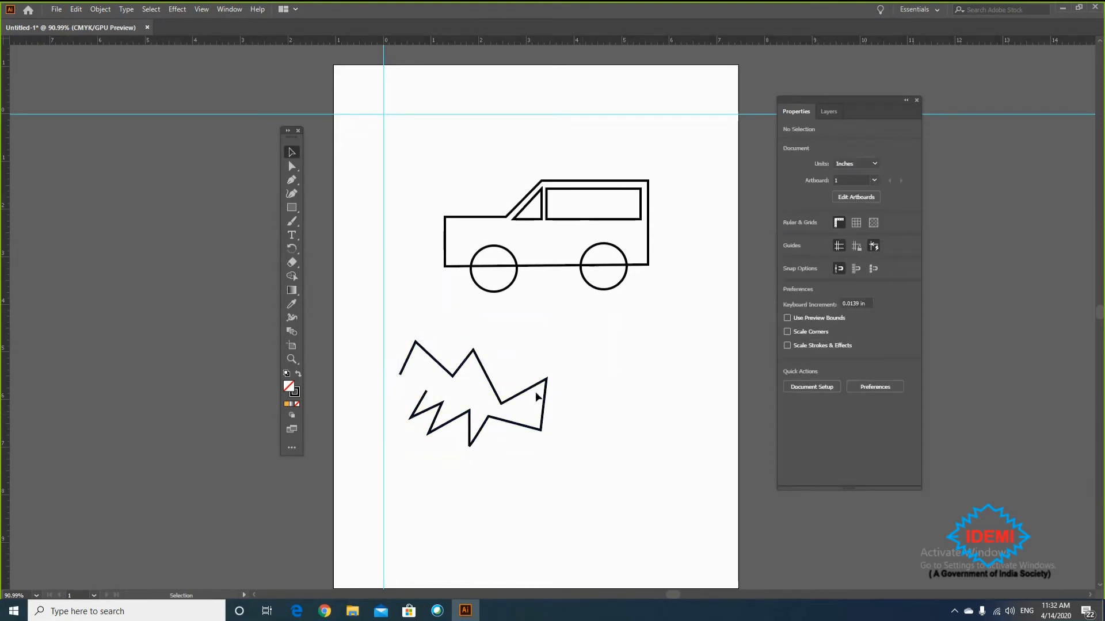
- Move the car body outline below the wheels and the zigzag path further down the page
click(545, 396)
drag(649, 264, 695, 357)
drag(543, 422, 533, 483)
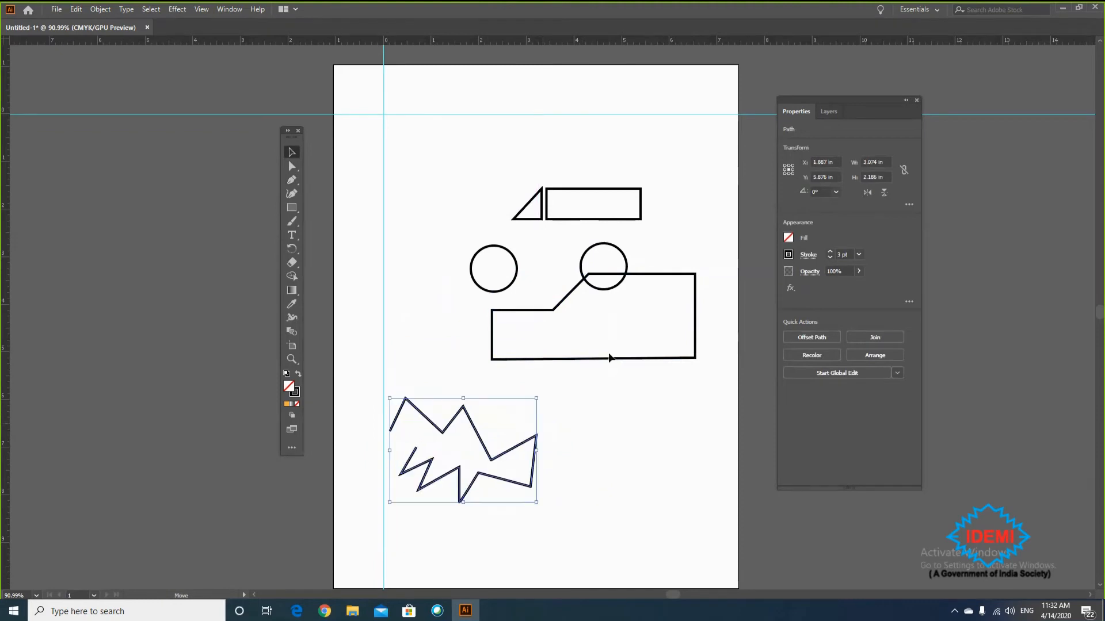
drag(609, 360, 614, 389)
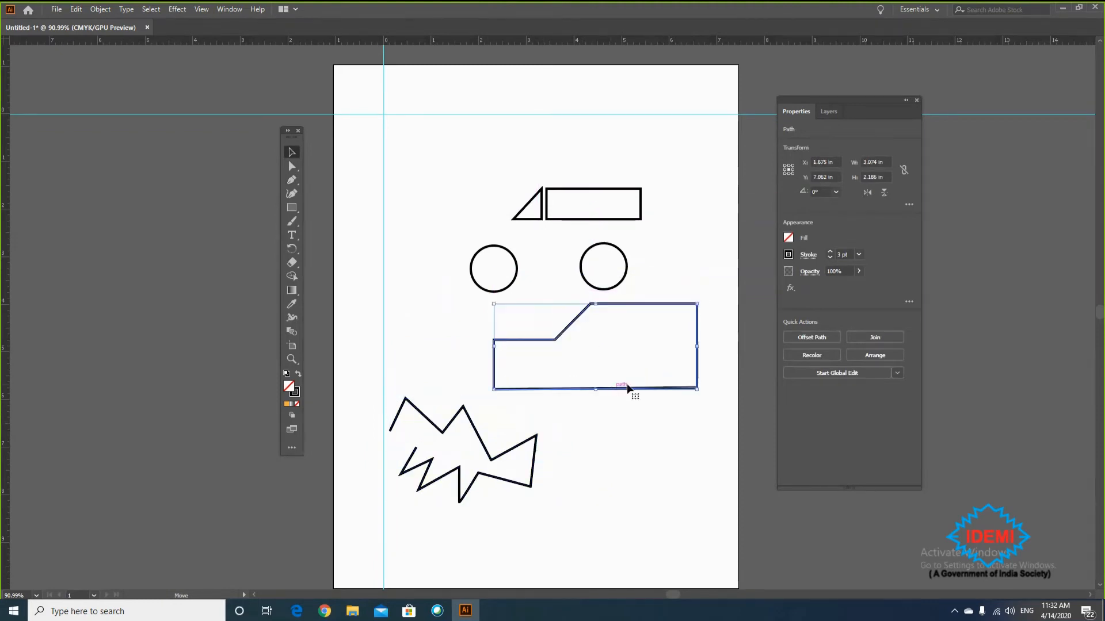
- Fill the closed car body outline and the open zigzag path with the same red swatch
click(789, 238)
click(696, 280)
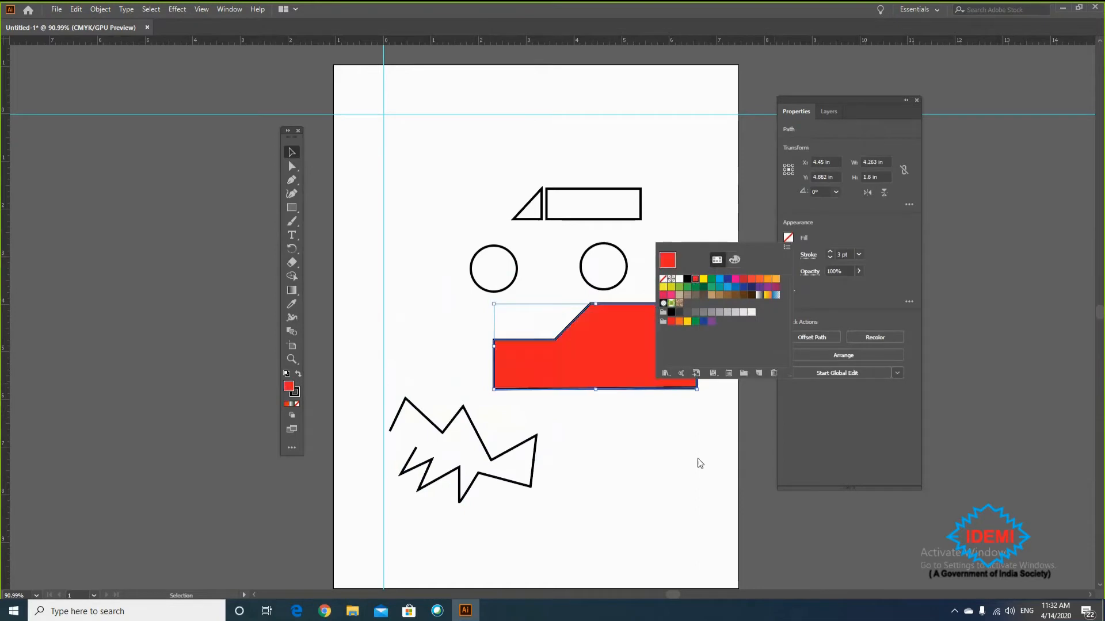
key(Escape)
click(534, 459)
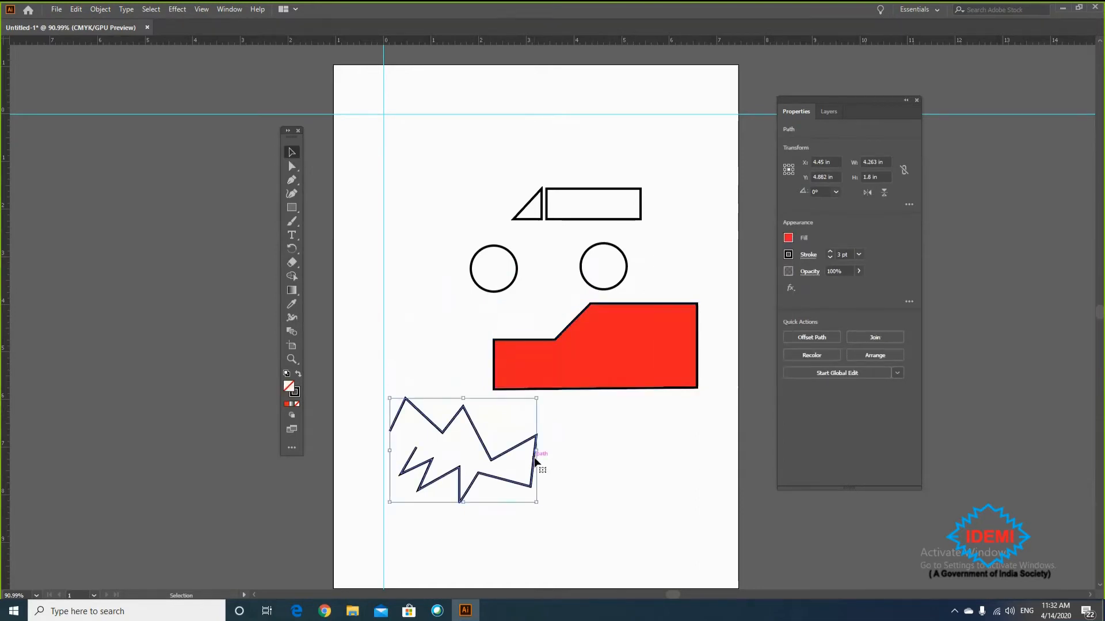
click(788, 237)
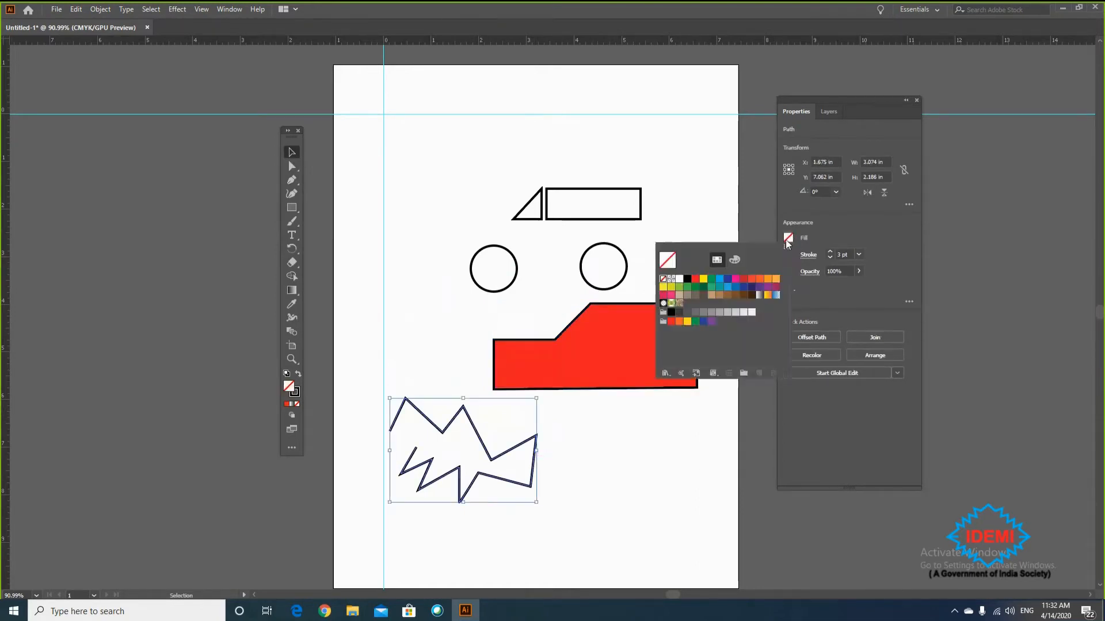
click(695, 280)
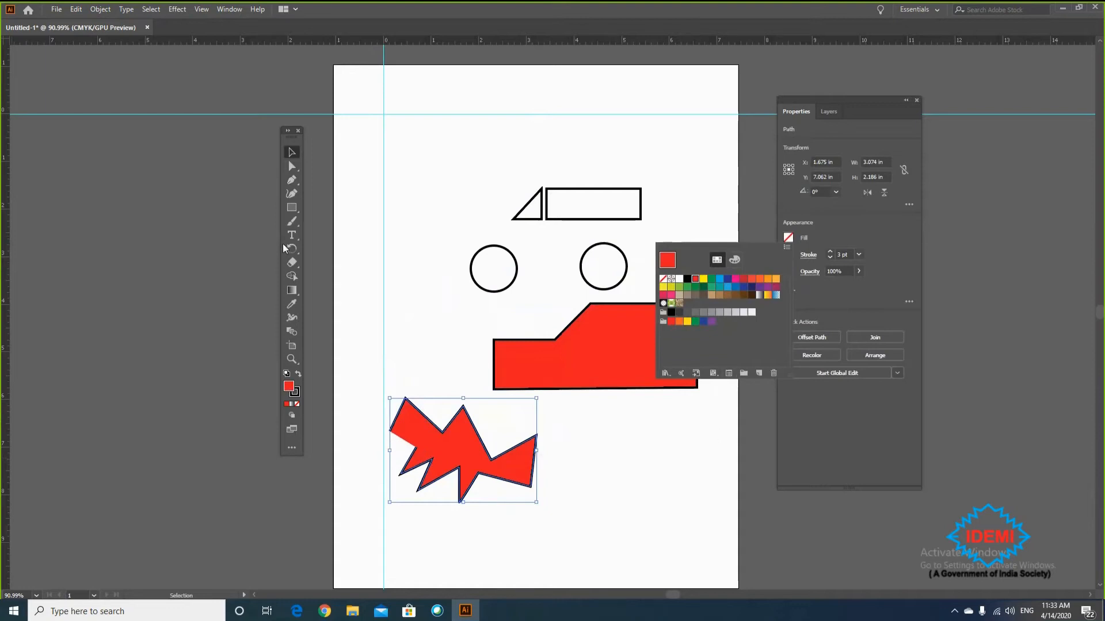
- Undo the red fills and the moves of the car body outline and the zigzag path
click(293, 153)
click(631, 410)
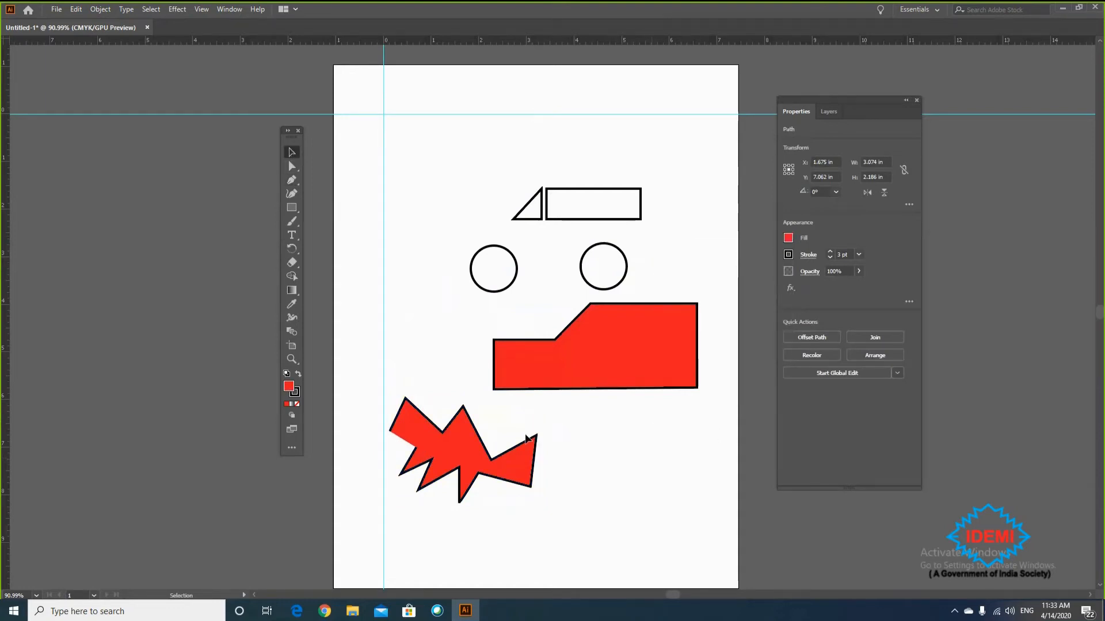
click(526, 446)
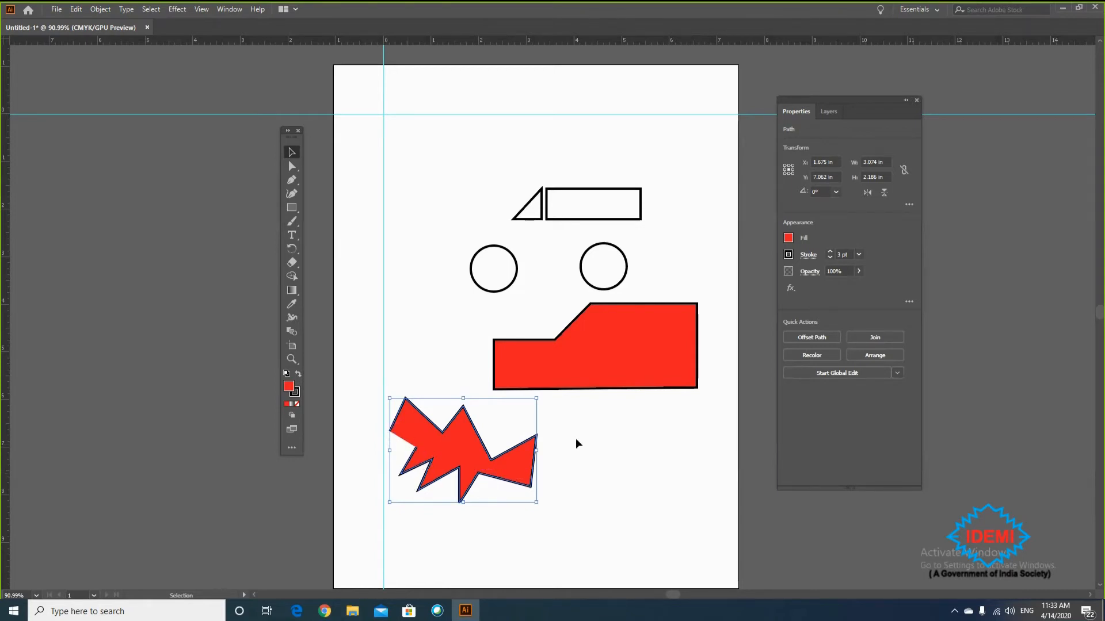
key(ctrl+z)
click(579, 389)
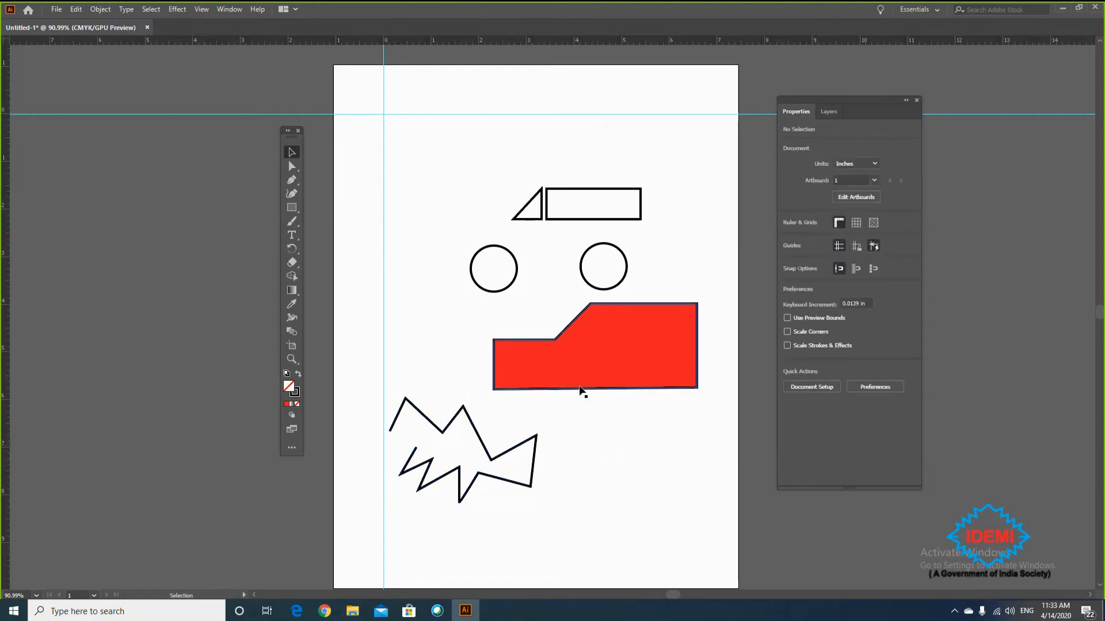
key(ctrl+z)
key(ctrl+z)
key(ctrl+z)
key(ctrl+z)
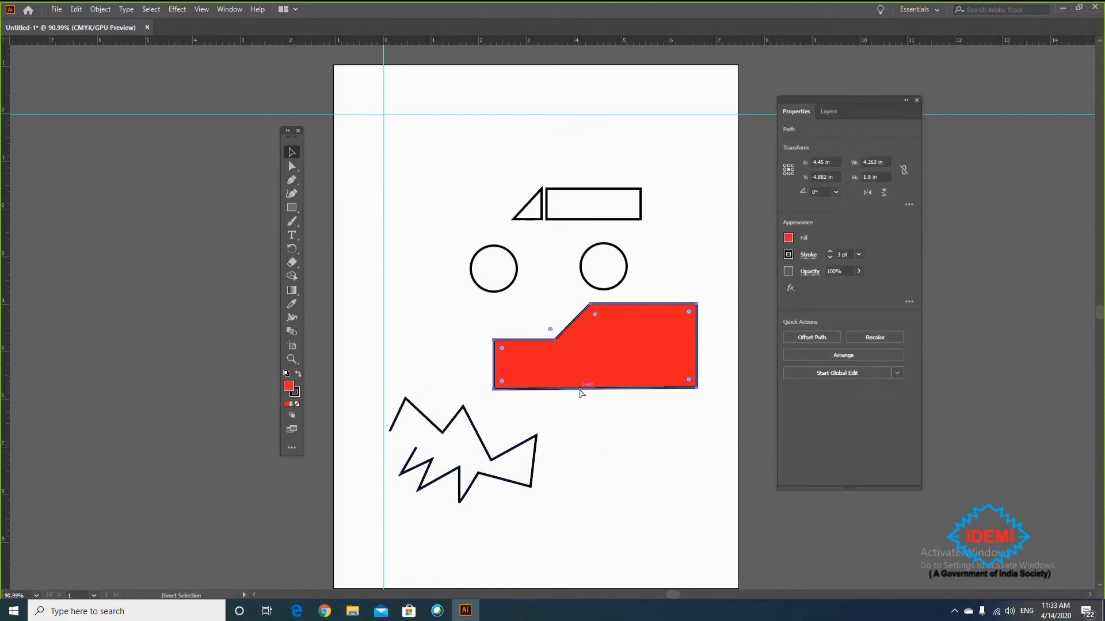
key(ctrl+z)
key(ctrl+z)
key(ctrl+z)
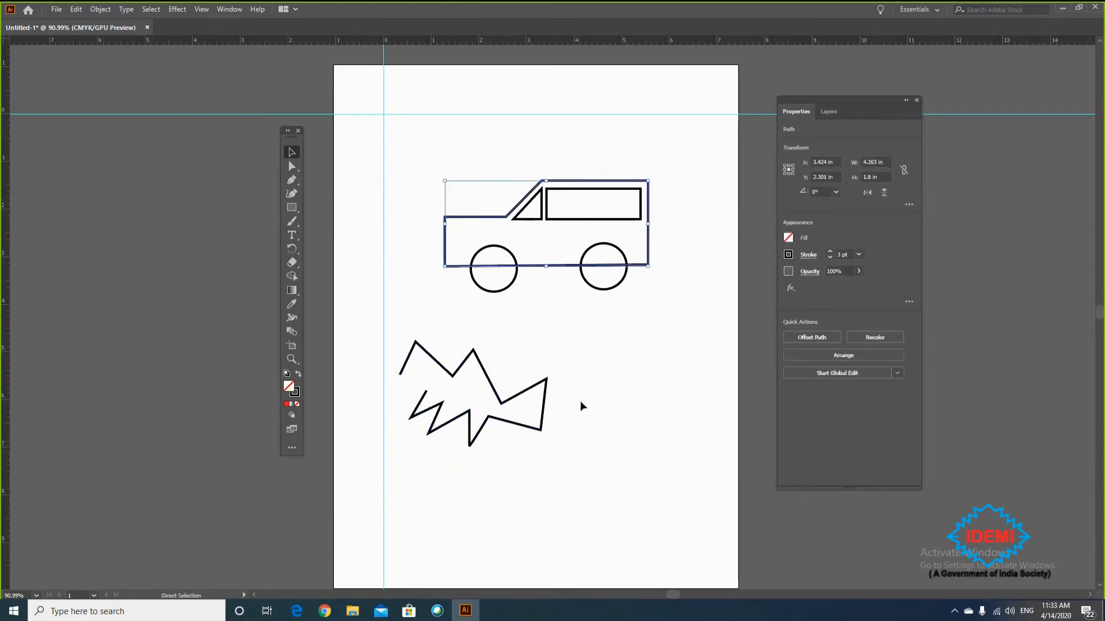
- Scale down the open zigzag path below the car, then delete it from the page
click(523, 392)
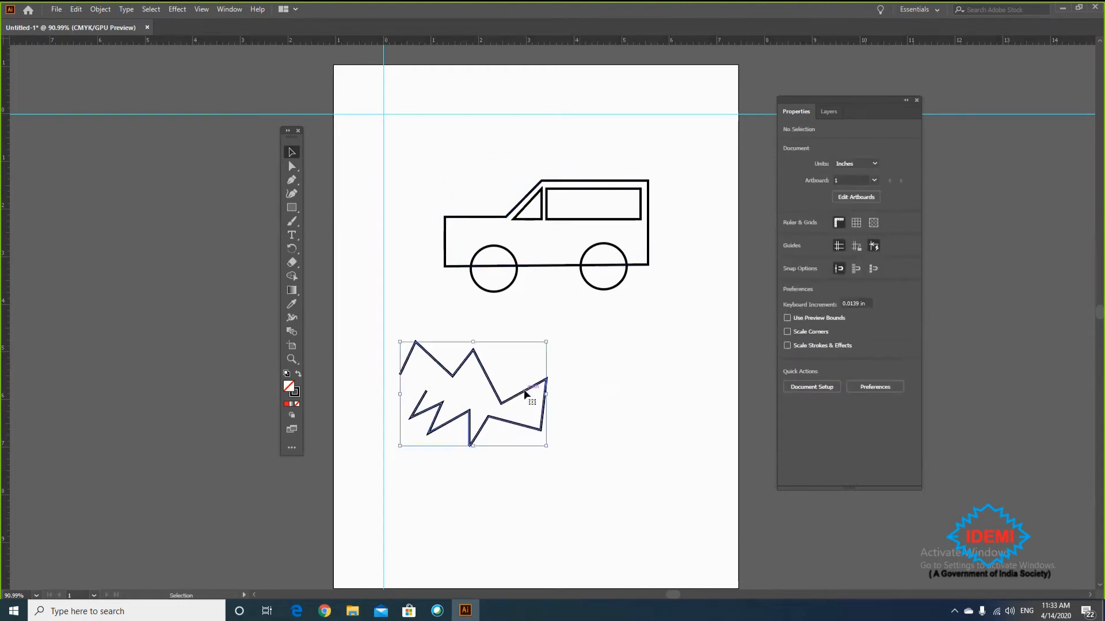
drag(521, 391, 563, 449)
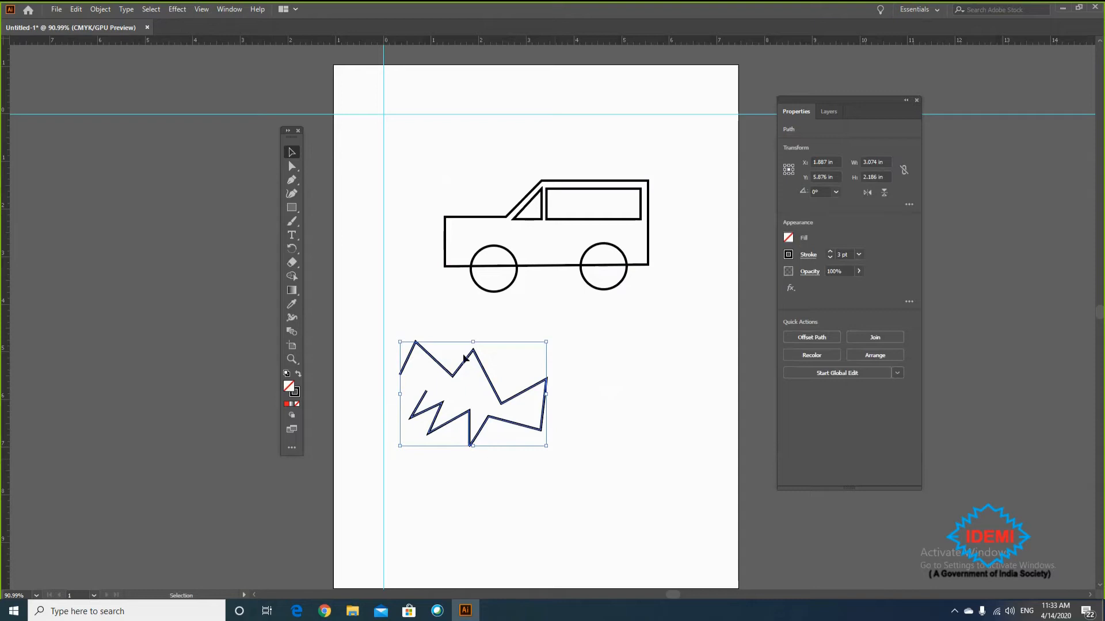
click(568, 459)
click(541, 430)
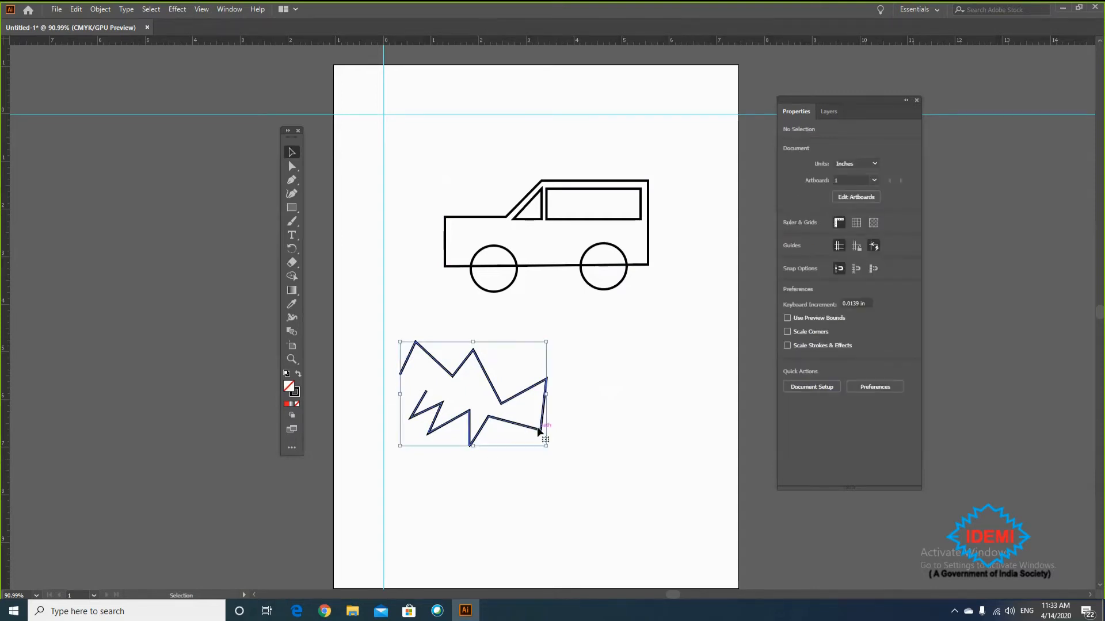
drag(546, 446, 484, 397)
click(508, 417)
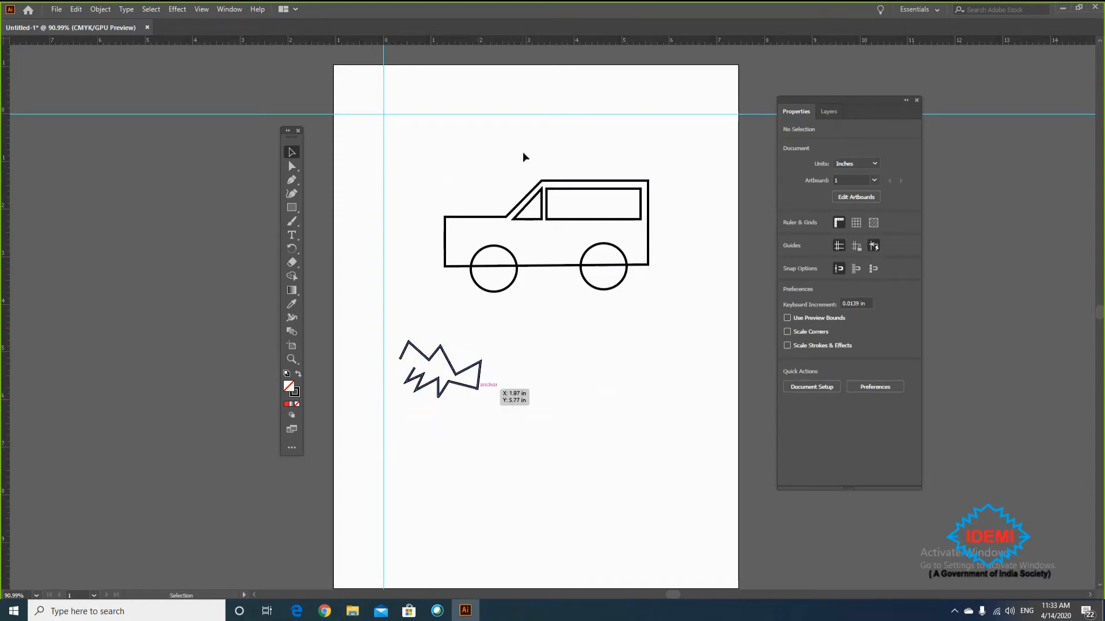
key(Delete)
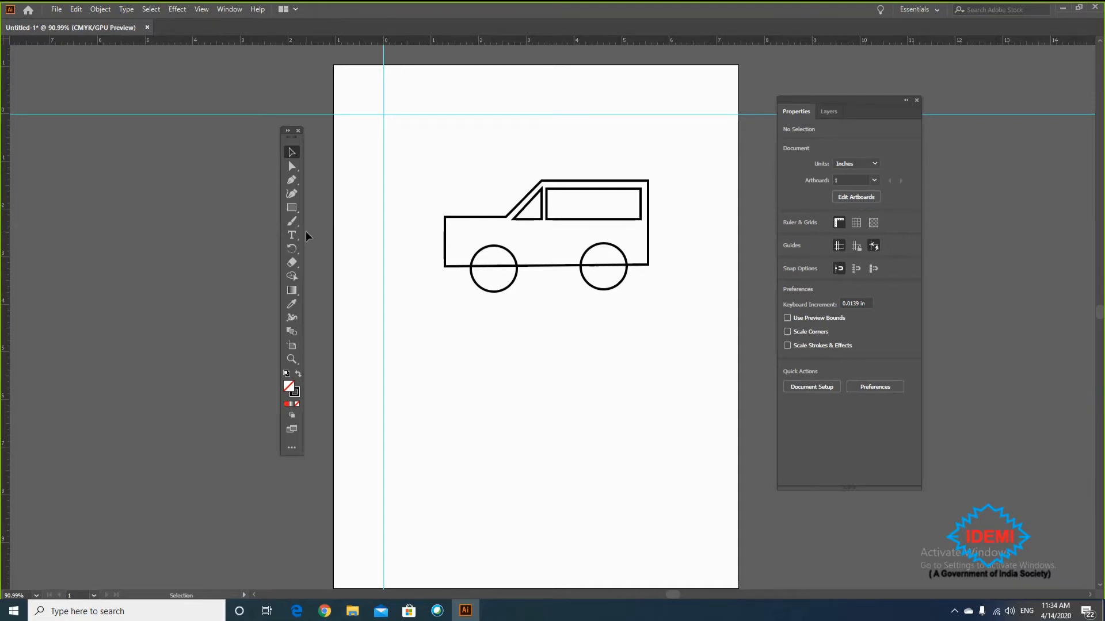
- Scale the whole car drawing down to a little over half its size and deselect it
mouse_move(410, 168)
mouse_down()
mouse_move(646, 307)
mouse_move(671, 306)
mouse_move(561, 244)
mouse_up()
click(611, 273)
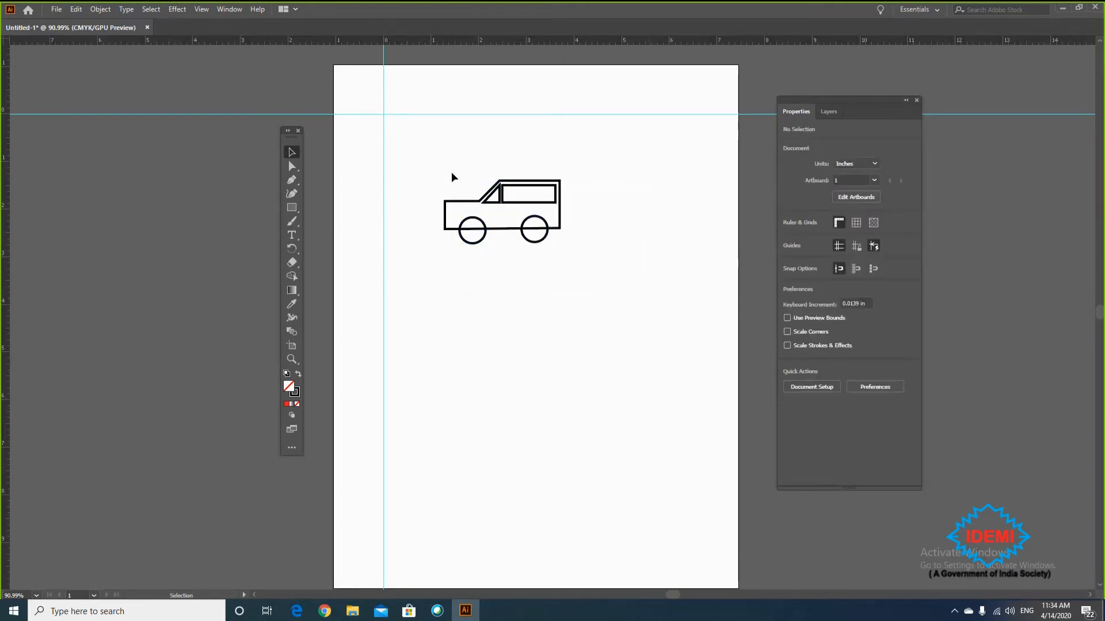
- Place a horizontal ruler guide along the top edge of the car's rectangular window
key(z)
drag(461, 180, 550, 237)
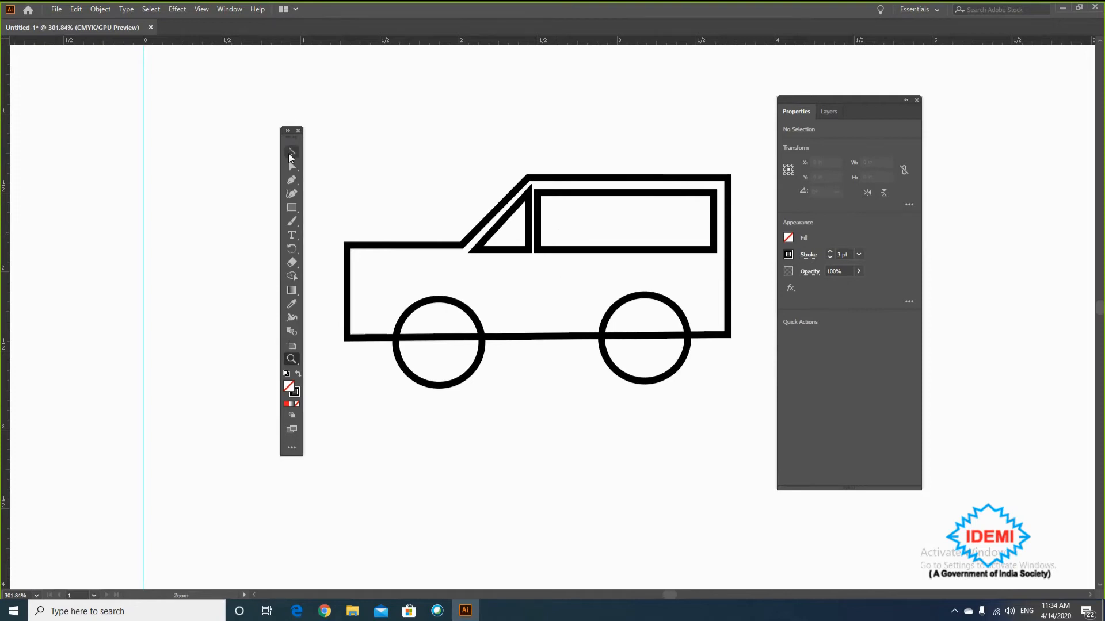
click(290, 153)
drag(550, 41, 563, 194)
- Reposition the car's triangular front window and scale it down to about 0.29 by 0.32 in, keeping it beside the rectangular window
click(524, 193)
click(528, 194)
click(533, 196)
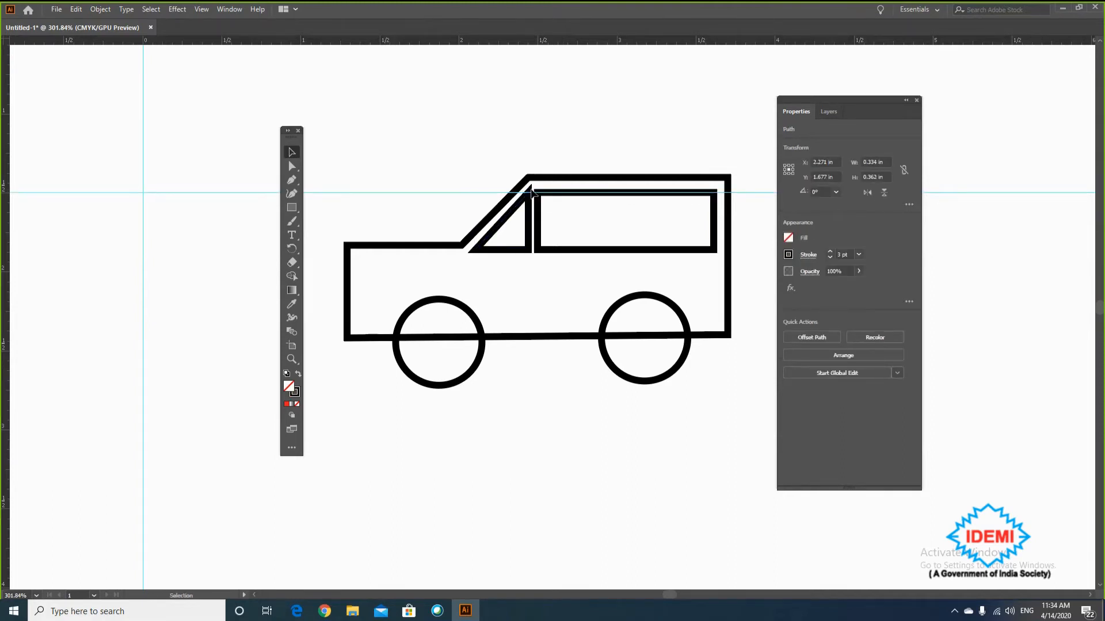
click(530, 200)
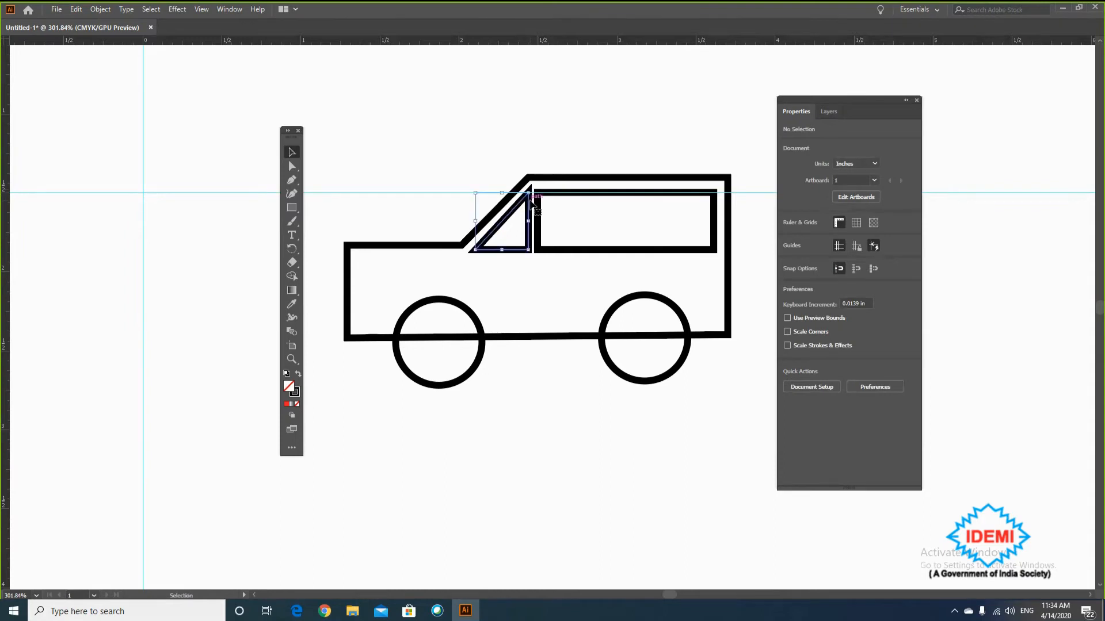
click(291, 165)
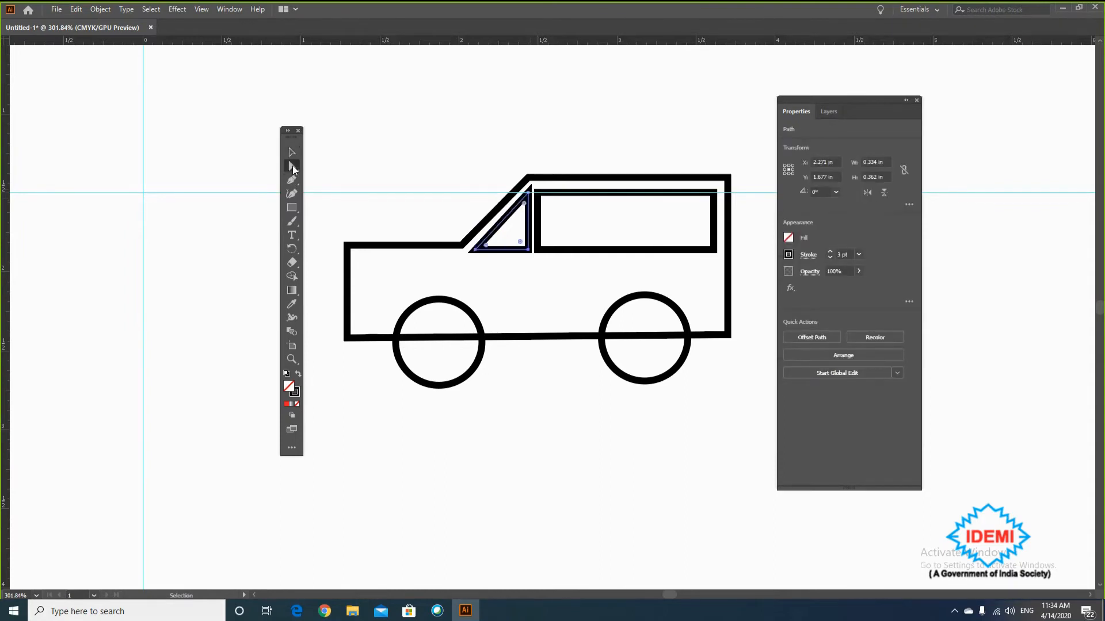
drag(530, 196, 529, 202)
drag(529, 256, 530, 250)
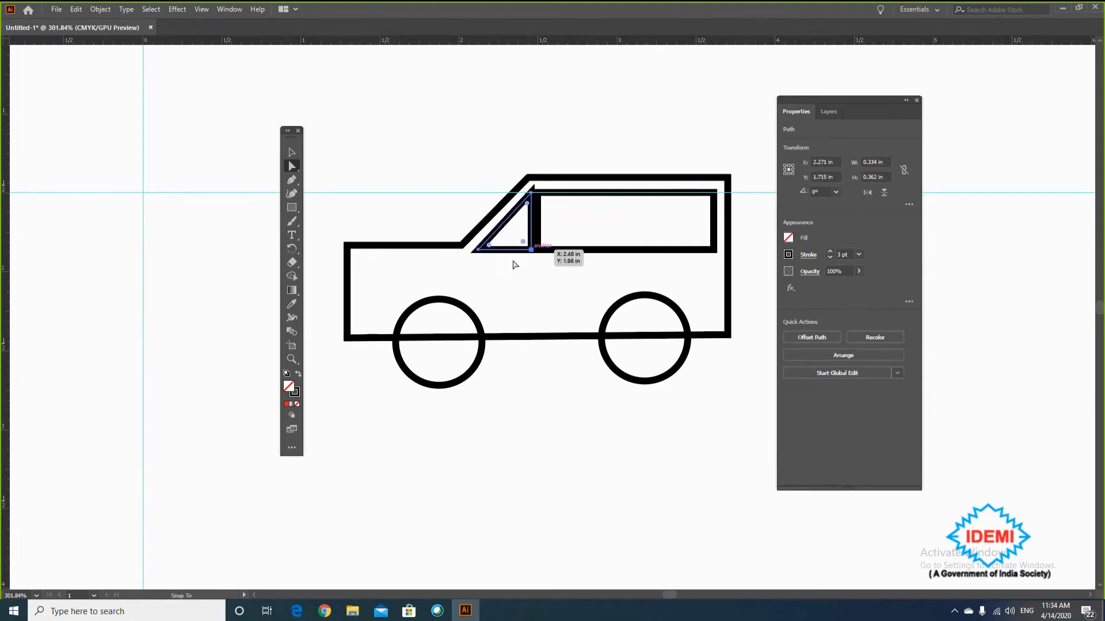
click(291, 153)
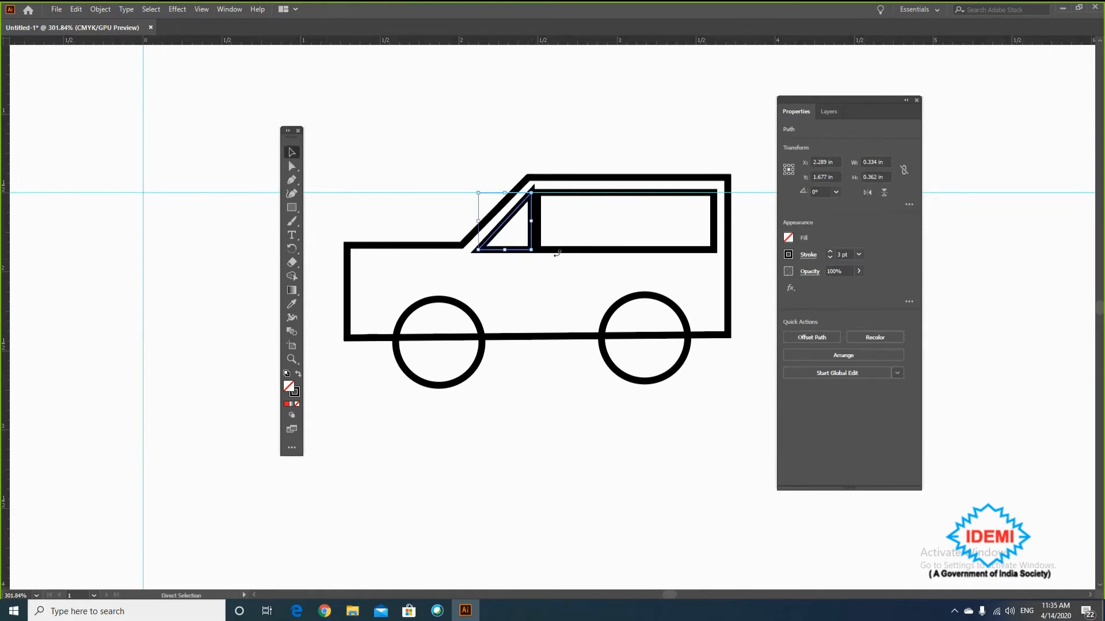
drag(531, 251, 529, 233)
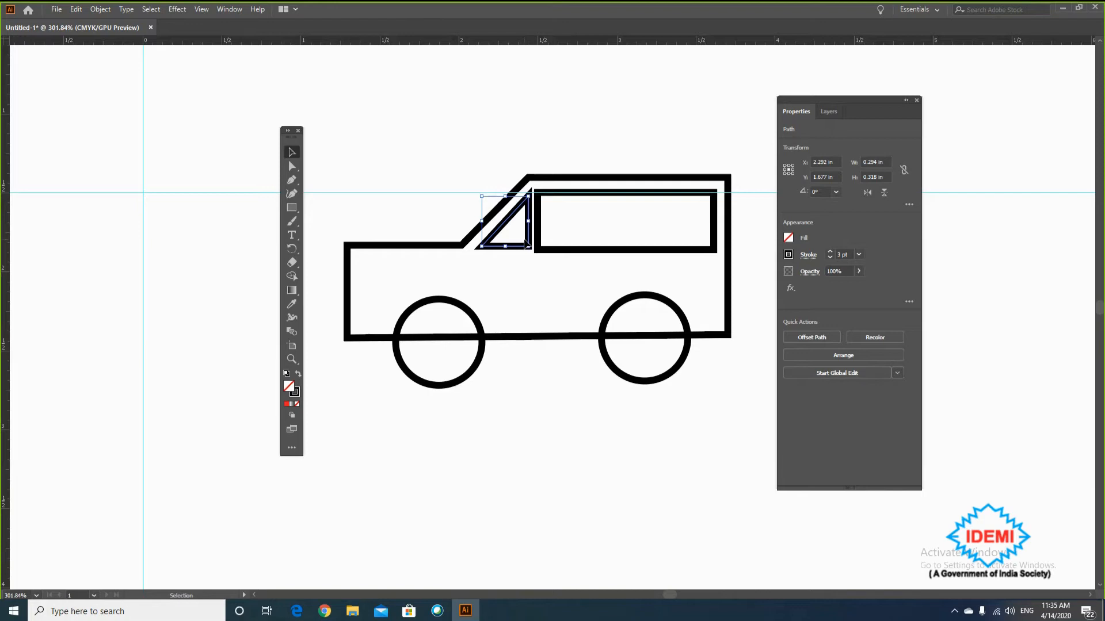
click(565, 142)
click(629, 250)
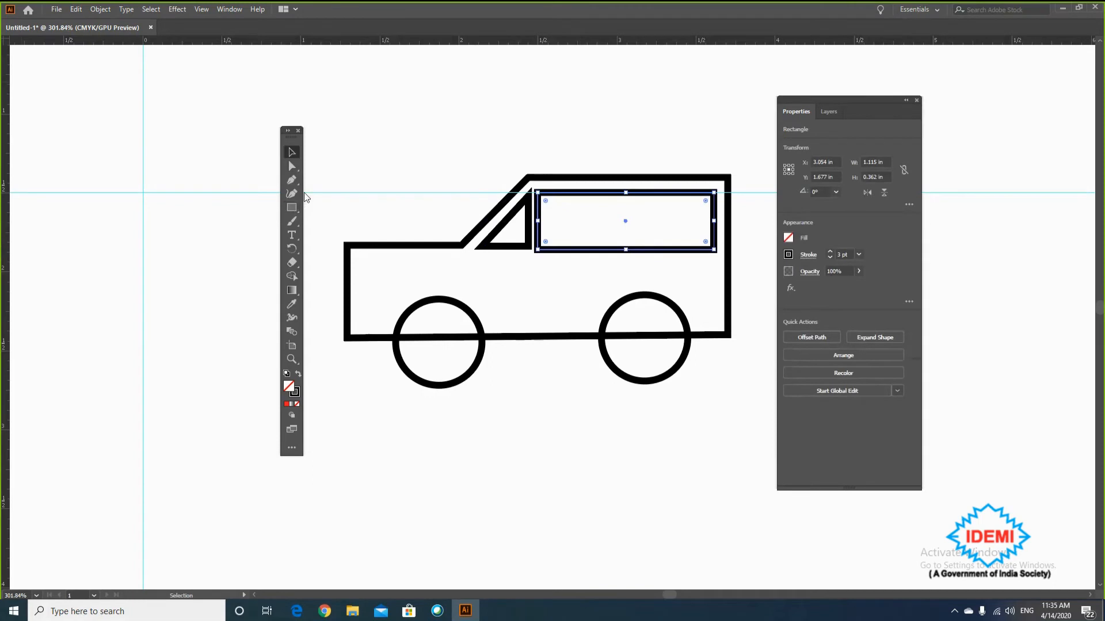
click(595, 421)
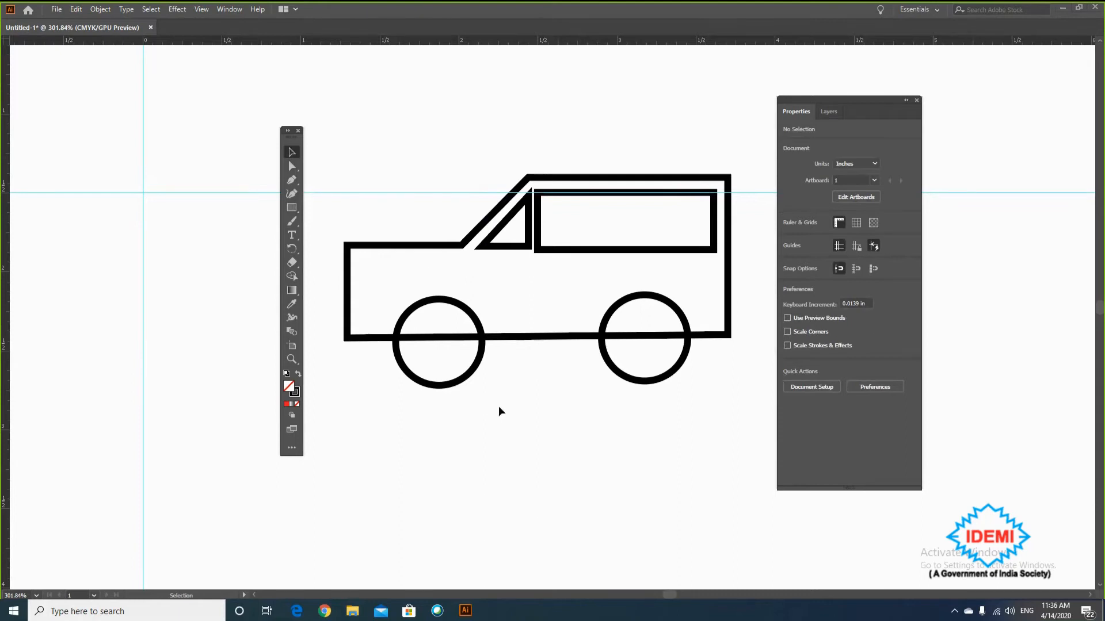
- Move the Properties panel further away from the car to free up drawing space
drag(859, 100, 936, 82)
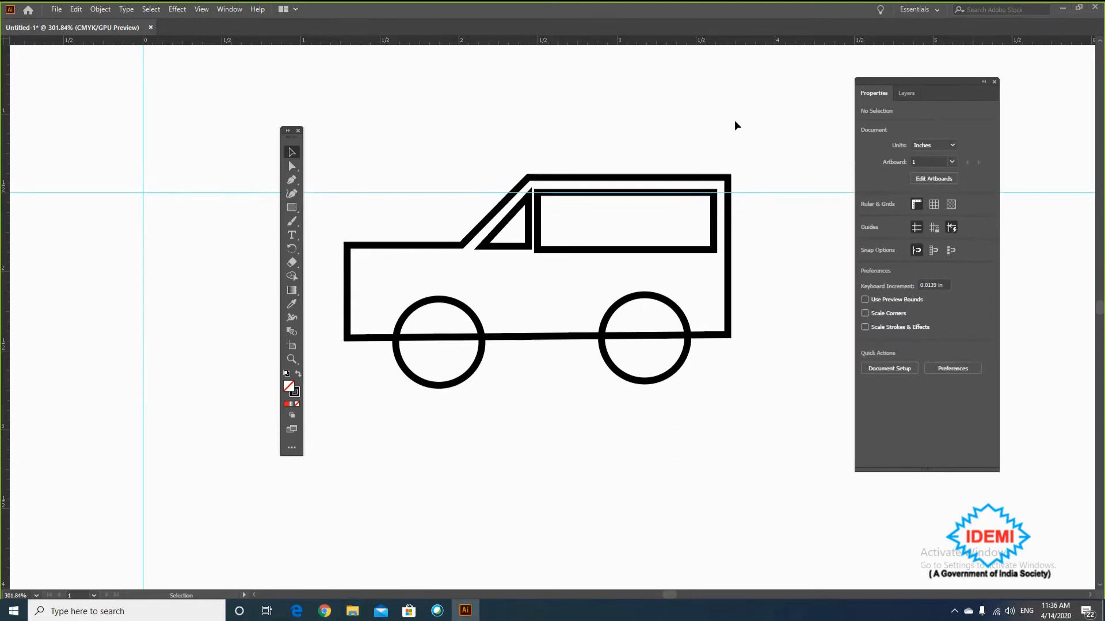
key(ctrl+minus)
key(ctrl+minus)
key(ctrl+minus)
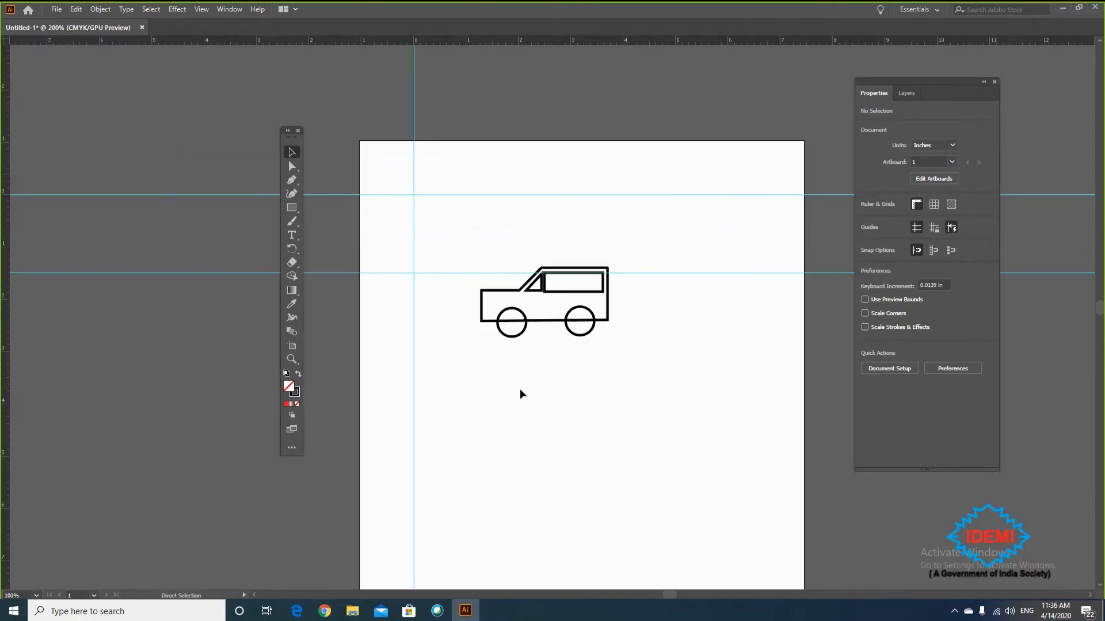
- Draw a closed, freeform wavy shape about 3.68 by 2.44 in below the car using the Curvature tool
click(293, 194)
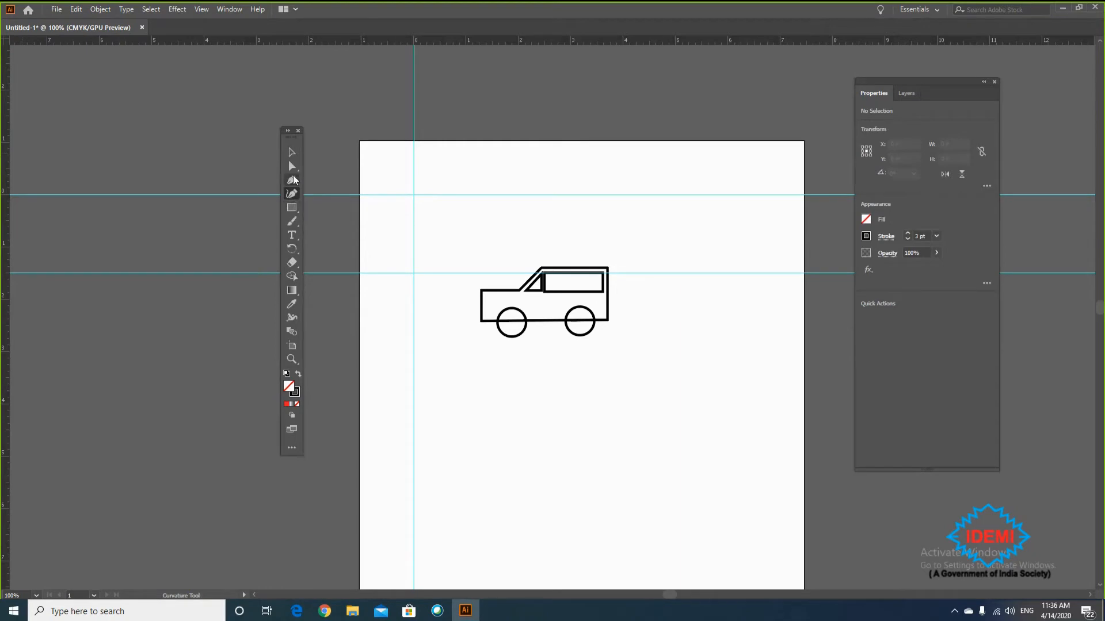
click(443, 406)
click(479, 367)
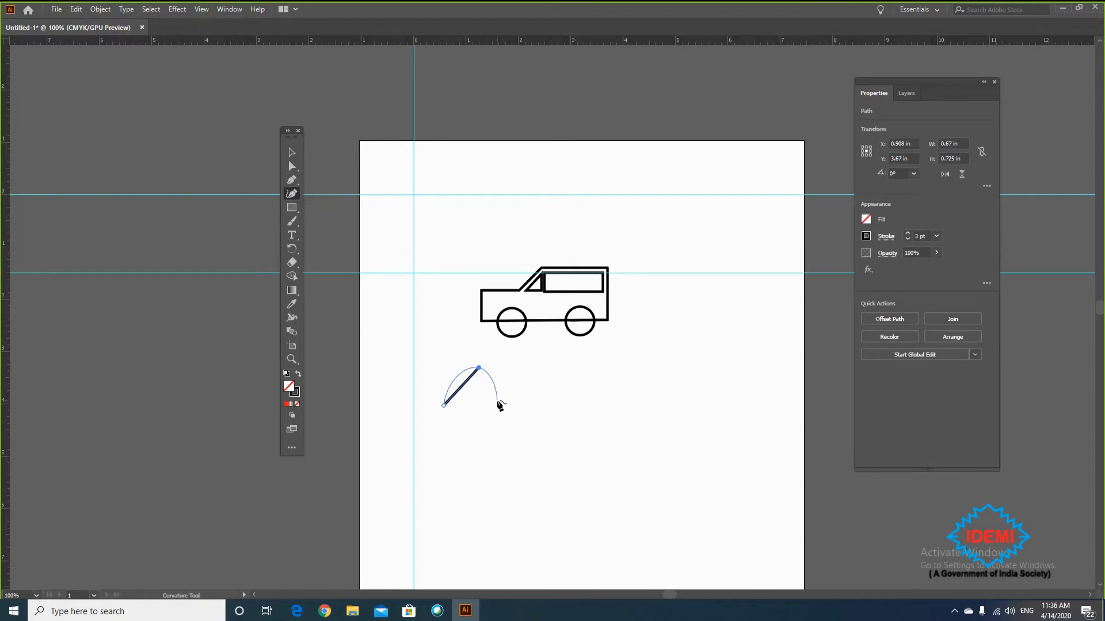
key(Escape)
click(498, 401)
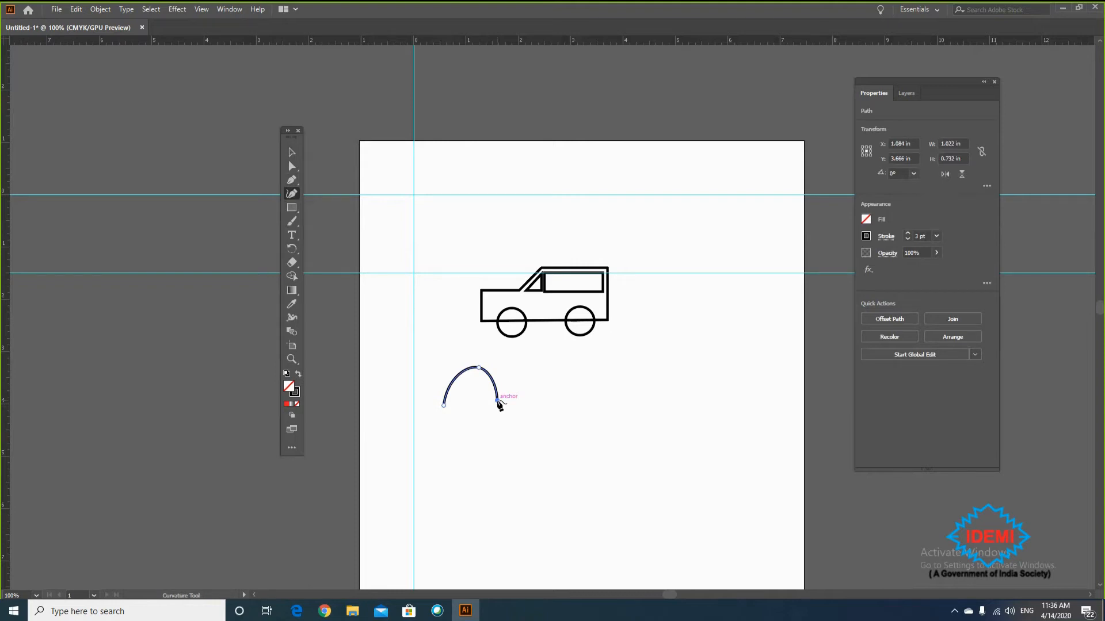
click(505, 433)
click(553, 427)
click(541, 375)
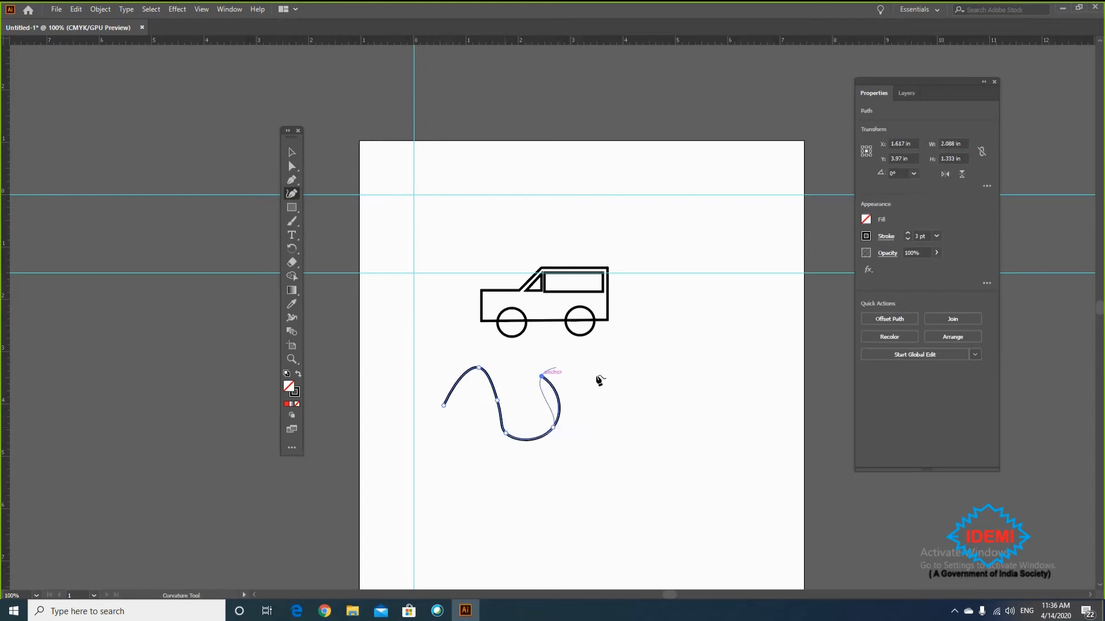
click(624, 401)
click(627, 467)
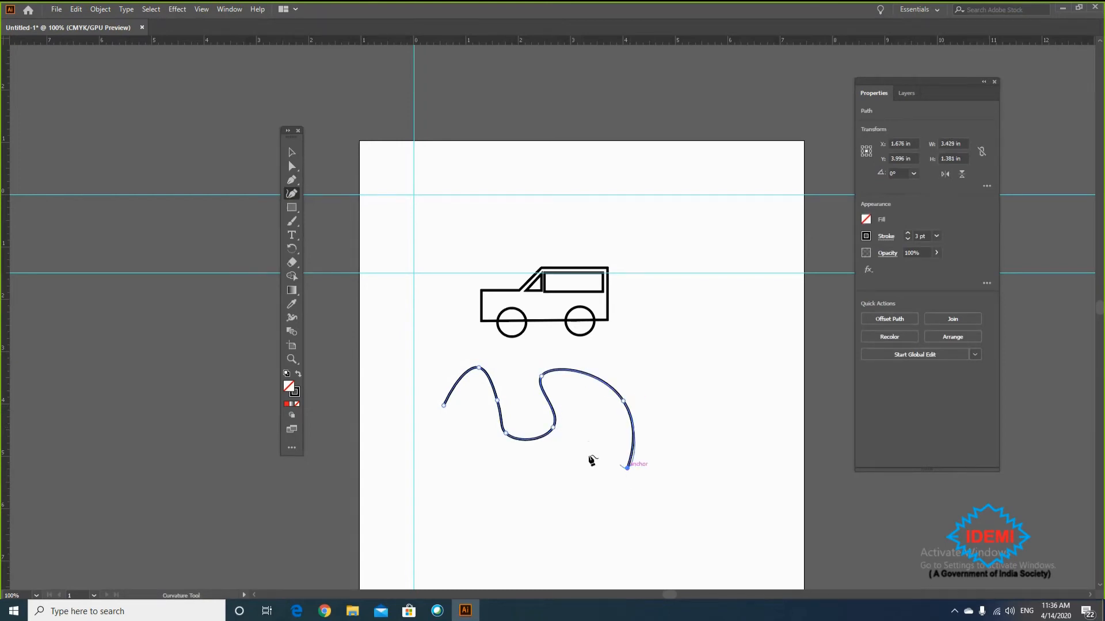
click(590, 432)
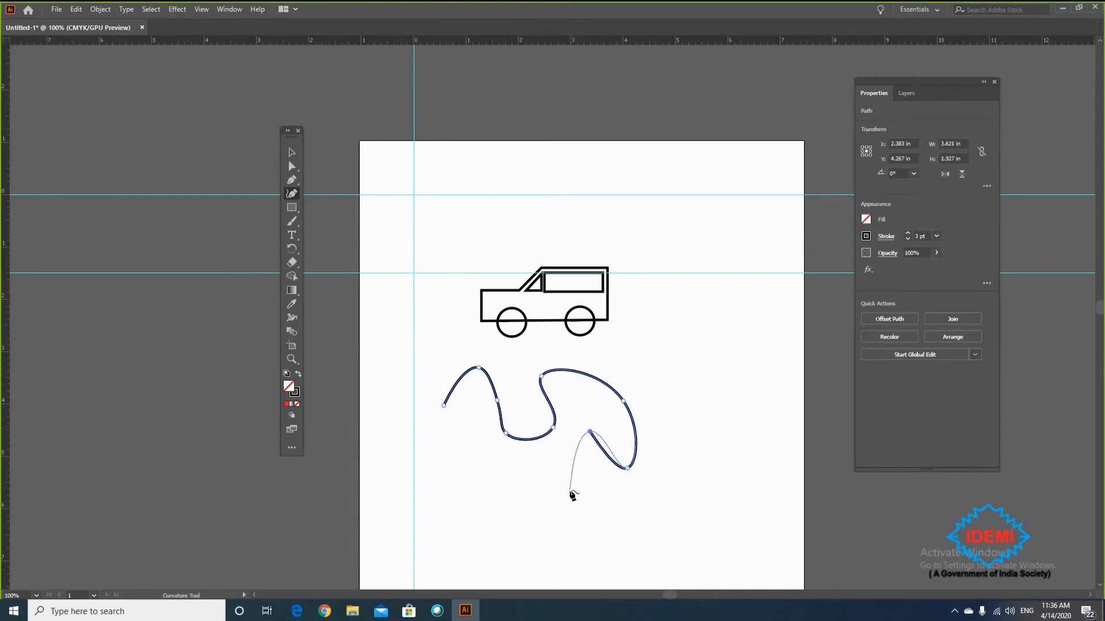
click(570, 490)
click(502, 472)
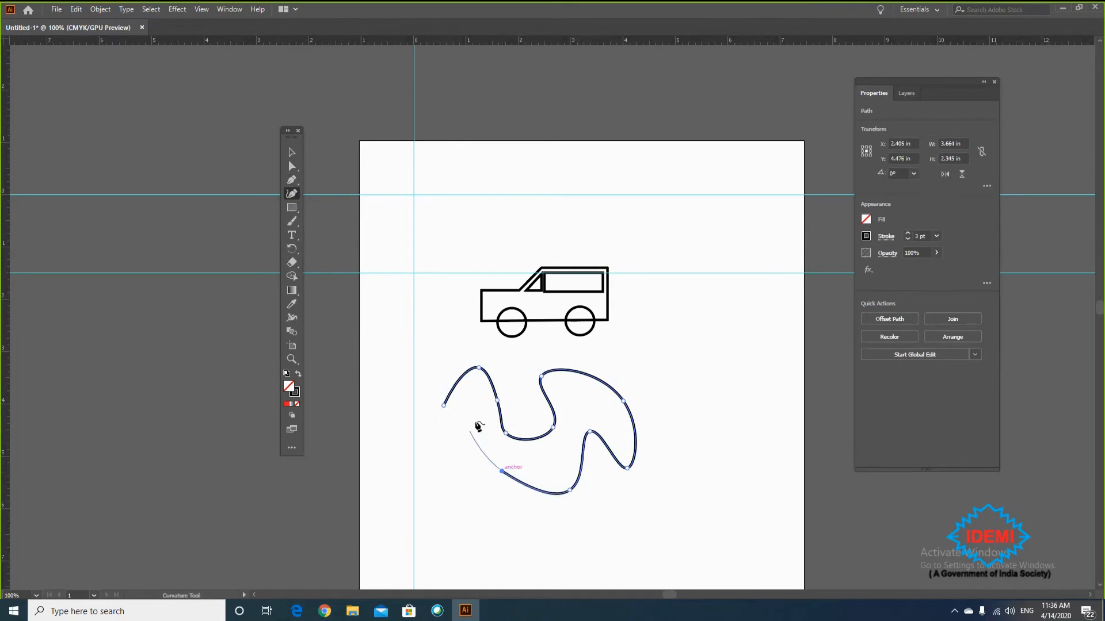
click(476, 413)
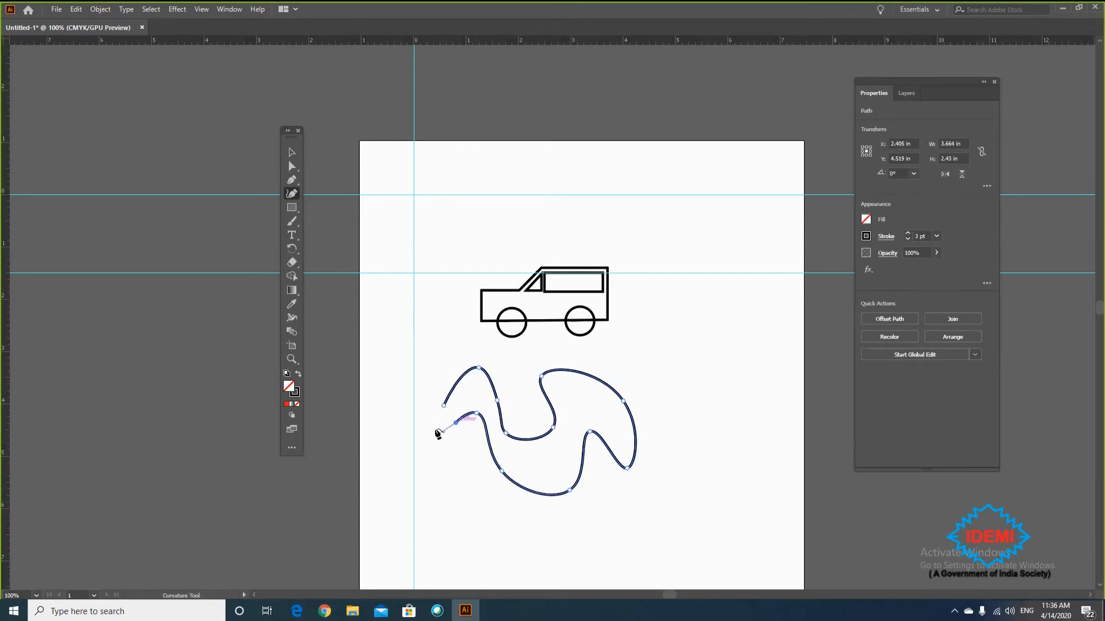
click(455, 420)
click(444, 406)
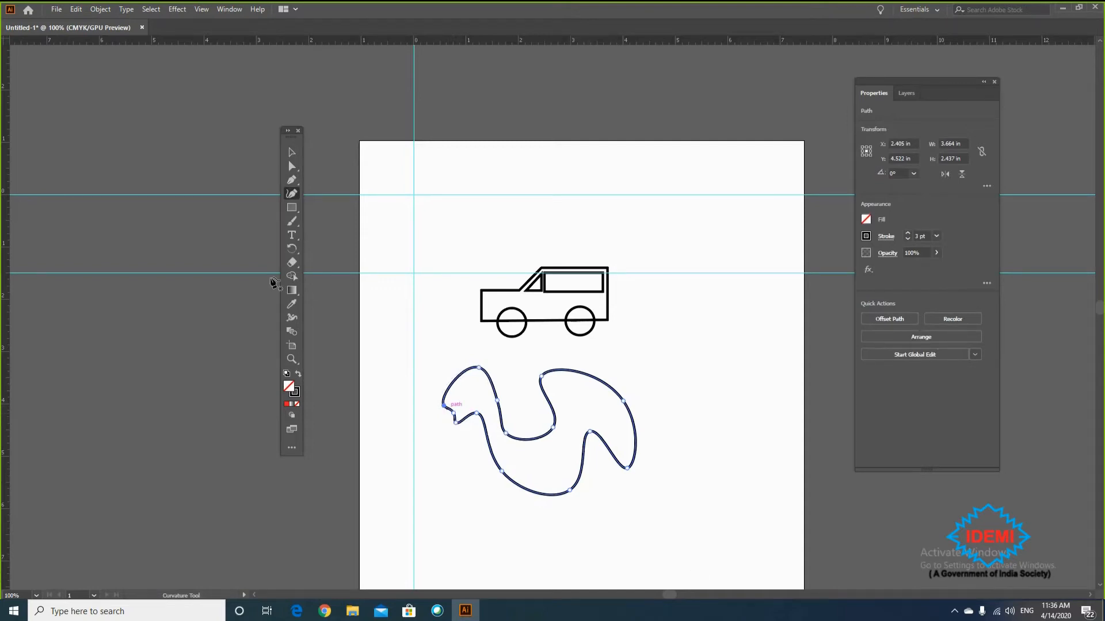
- Move the closed wavy shape horizontally to about X 2.83 in and deselect it
click(290, 152)
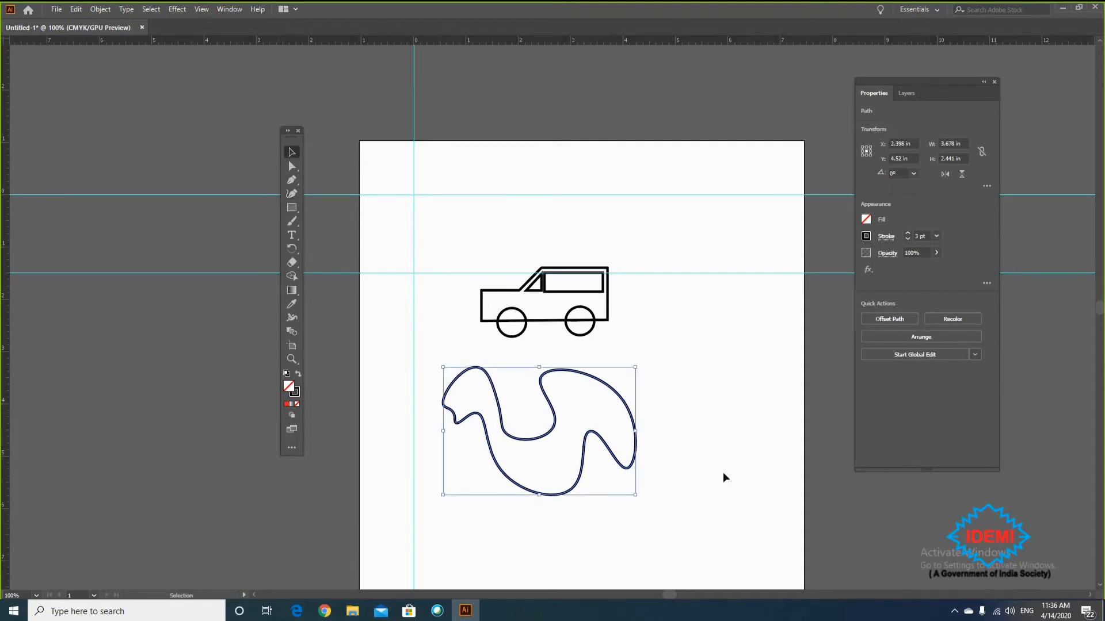
drag(606, 443, 627, 457)
click(727, 448)
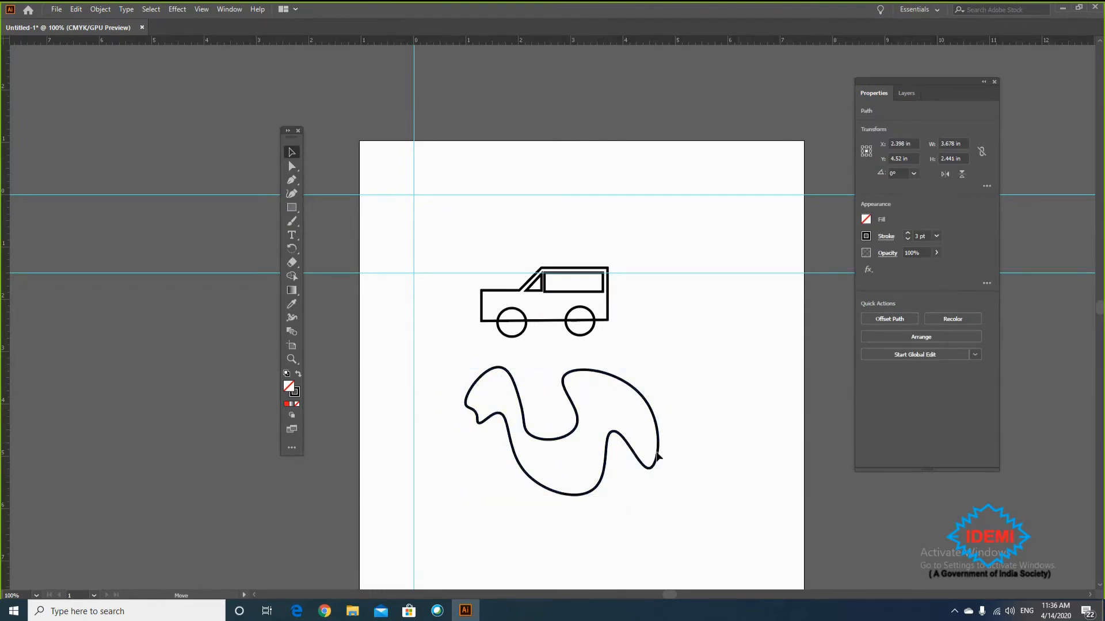
- Reshape the rounded head of the closed wavy shape by adjusting its upper anchor's direction handles with the Direct Selection tool
click(636, 451)
click(293, 166)
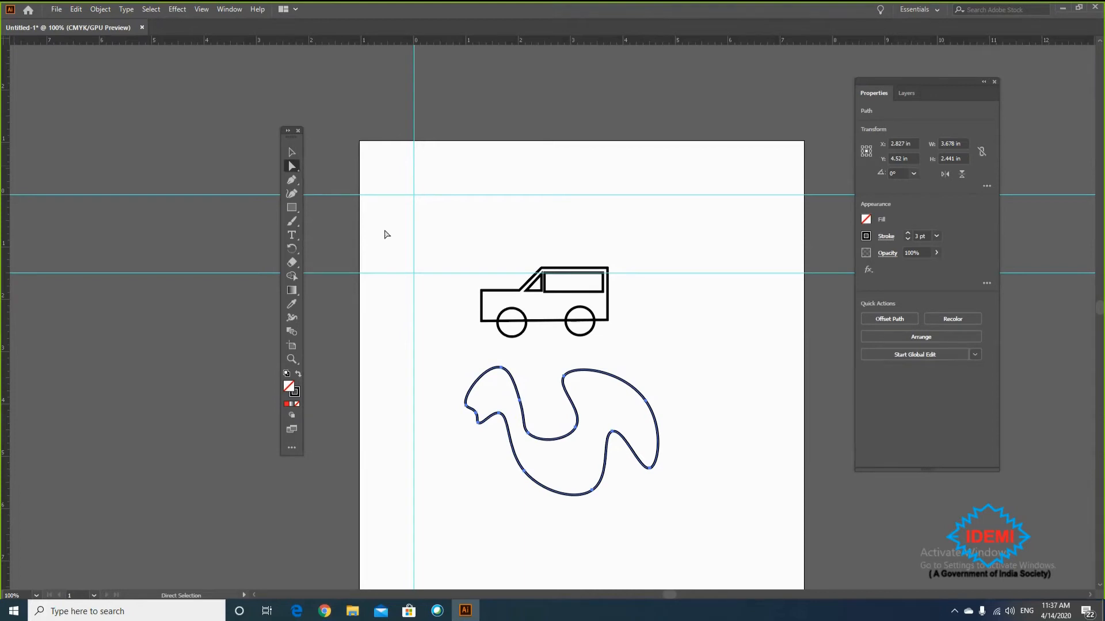
key(z)
drag(456, 374, 562, 394)
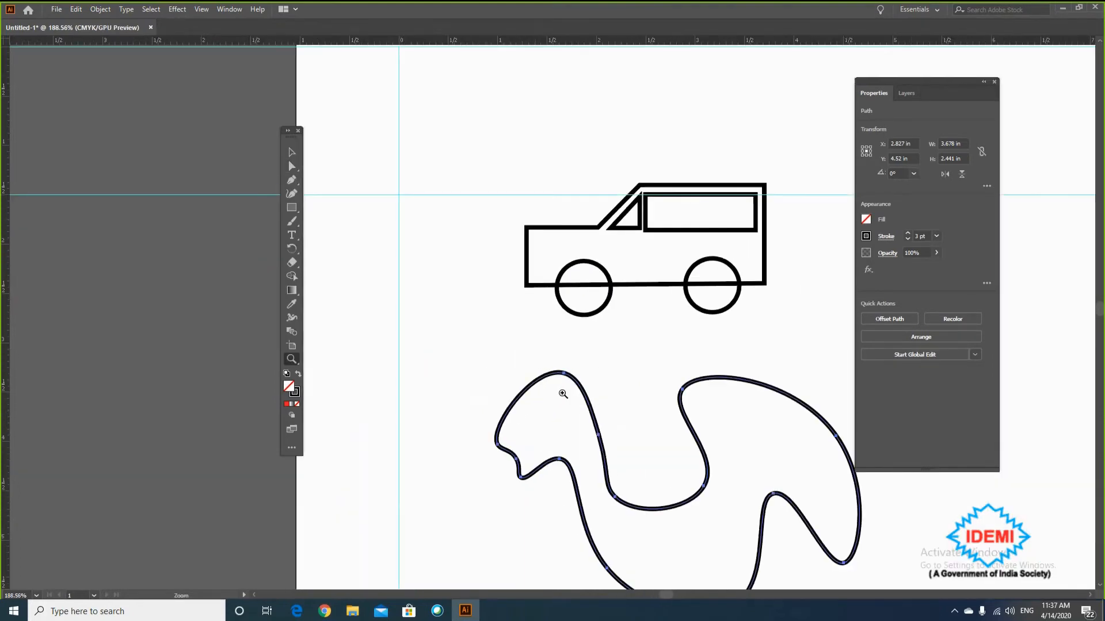
drag(556, 345, 469, 276)
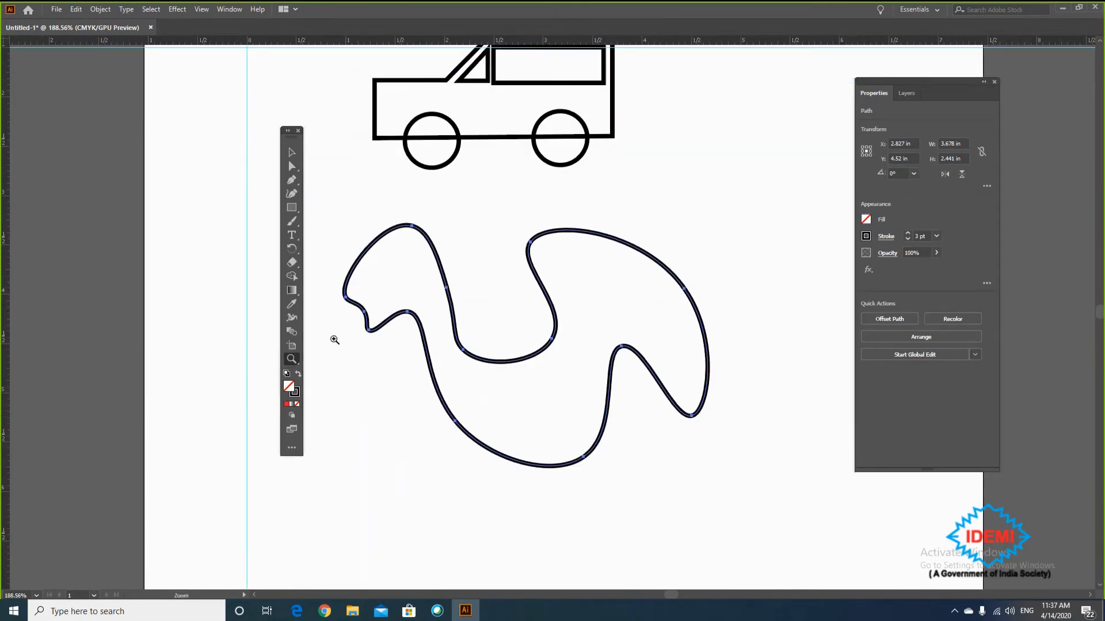
click(291, 167)
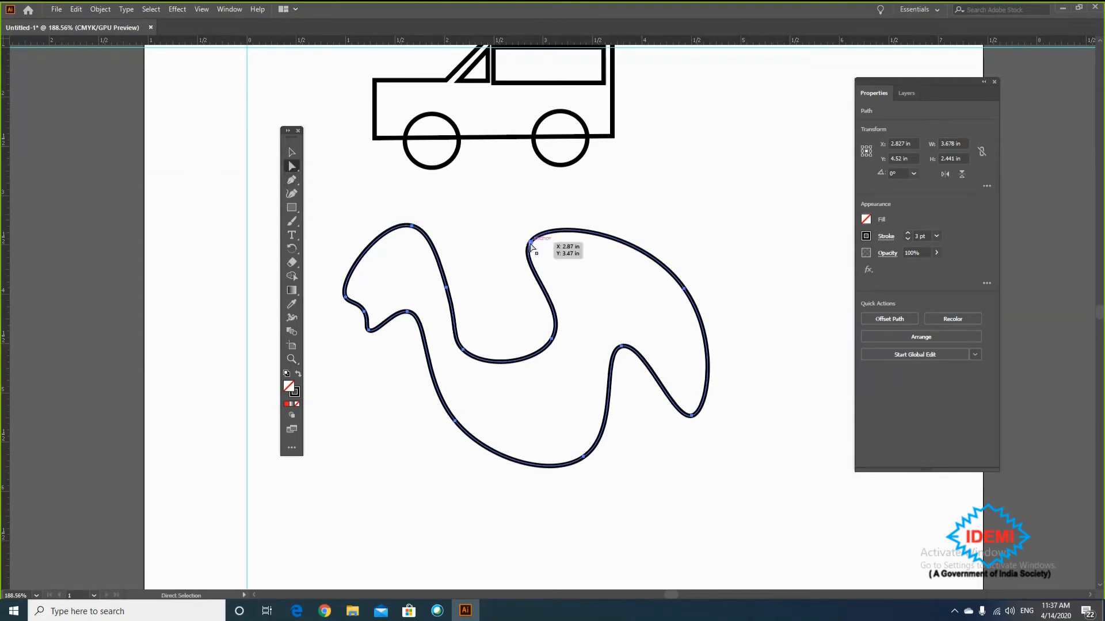
click(412, 226)
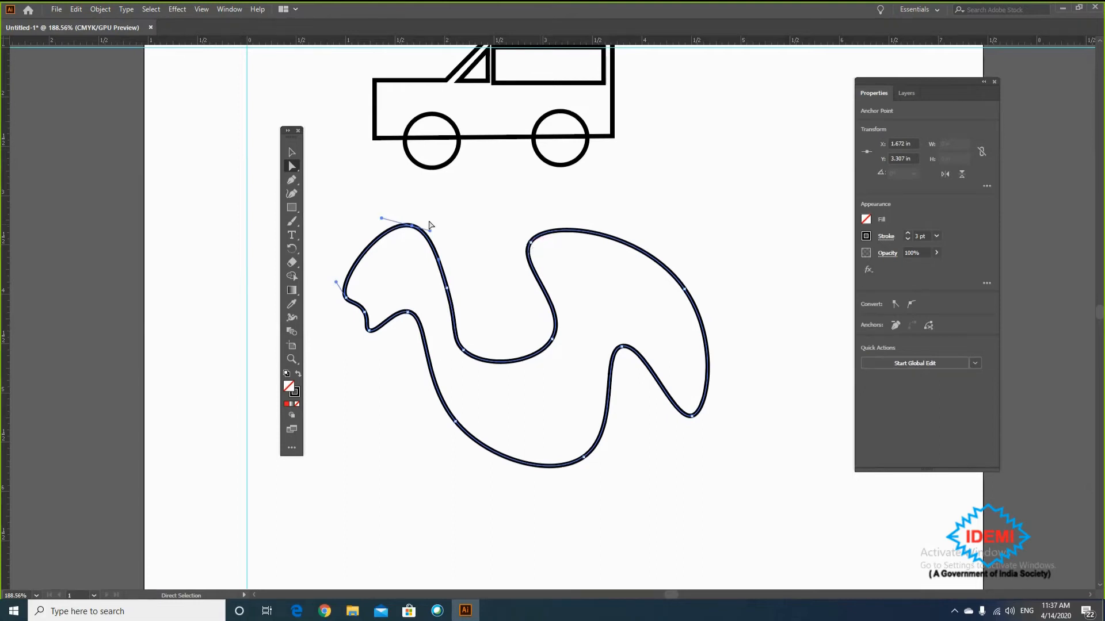
drag(430, 233, 454, 252)
mouse_move(384, 210)
mouse_down()
mouse_move(383, 198)
mouse_move(375, 218)
mouse_up()
mouse_move(439, 262)
mouse_down()
mouse_move(412, 284)
mouse_move(471, 269)
mouse_move(432, 264)
mouse_move(458, 263)
mouse_up()
- Move the anchor points along the wavy shape's inner dip and tail to flatten the back and shorten the tail
drag(489, 359, 474, 330)
drag(550, 341, 526, 315)
drag(533, 247, 536, 351)
drag(618, 345, 600, 325)
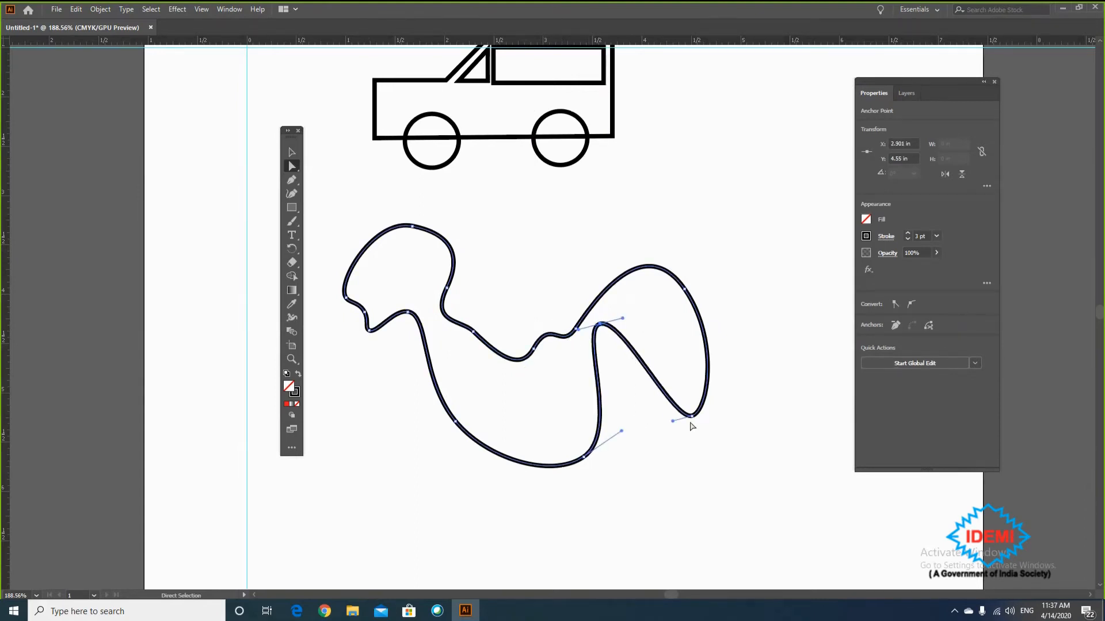
drag(692, 412, 605, 365)
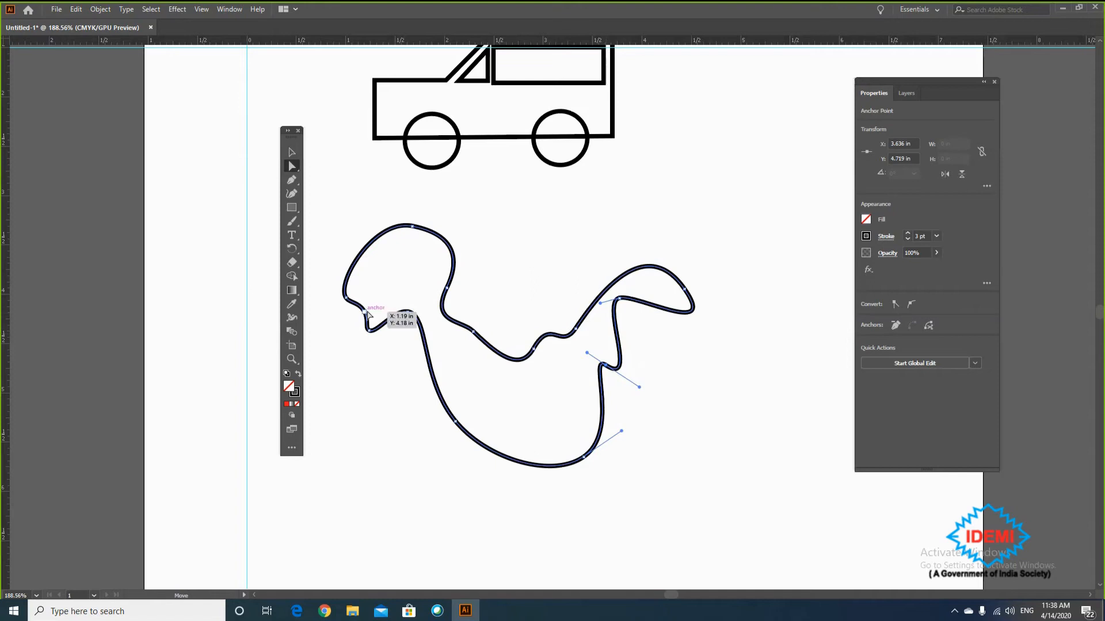
- Pull the small anchors at the head's front into two narrow, downward-pointing beak tips
drag(367, 313, 347, 328)
click(349, 301)
click(389, 276)
click(368, 337)
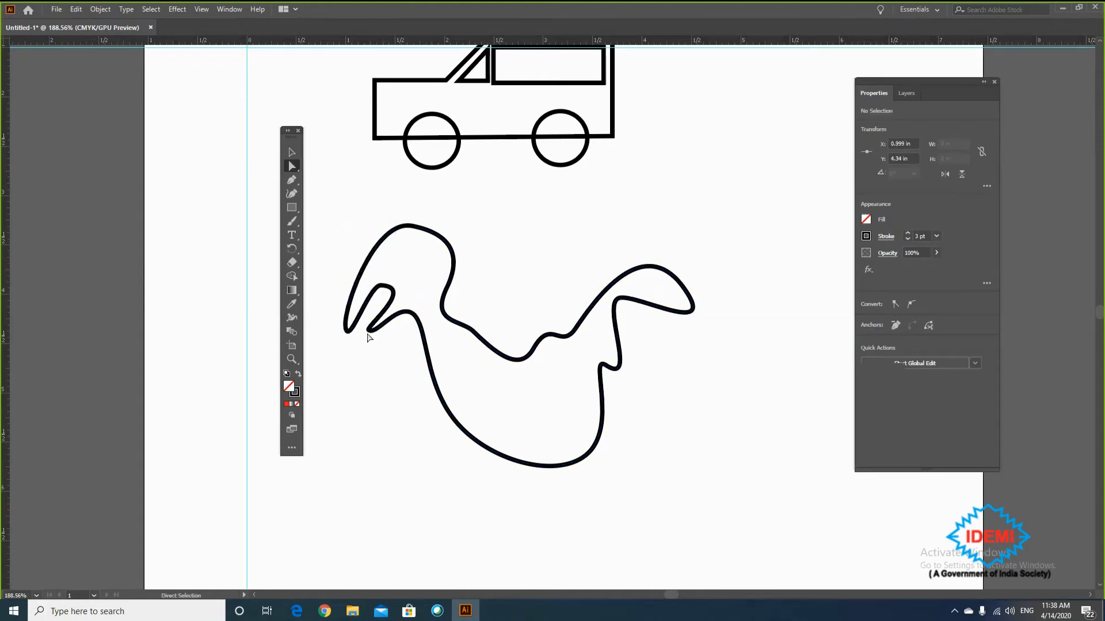
click(368, 332)
mouse_move(368, 331)
mouse_down()
mouse_move(381, 374)
mouse_move(367, 341)
mouse_up()
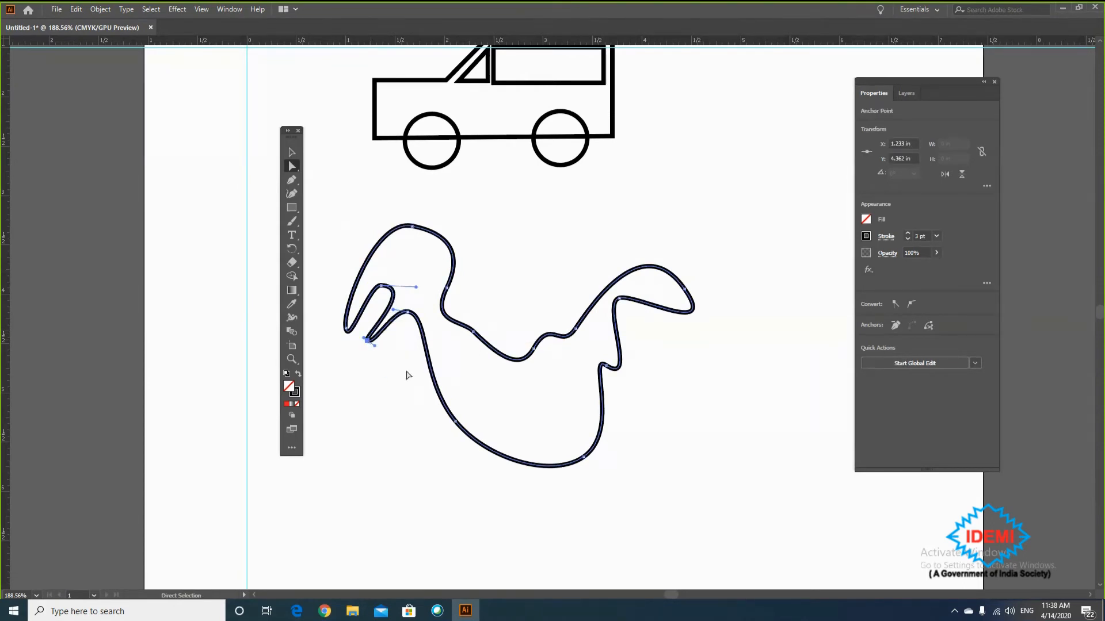
- Delete the anchor point on the shape's lower belly curve and reclose the open path using the Curvature tool
click(455, 422)
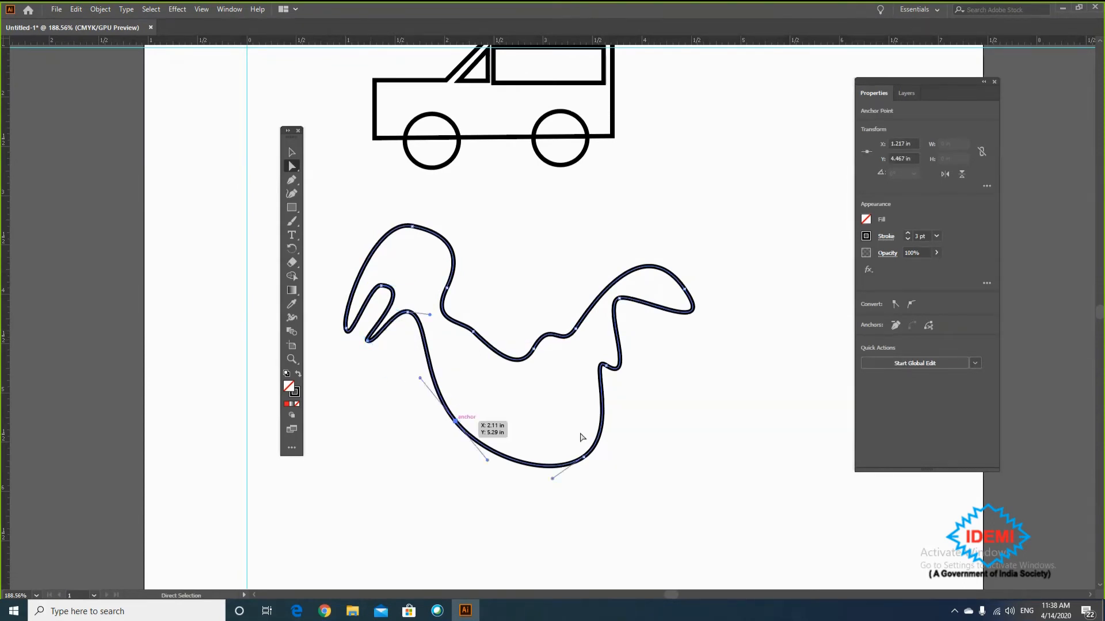
key(Delete)
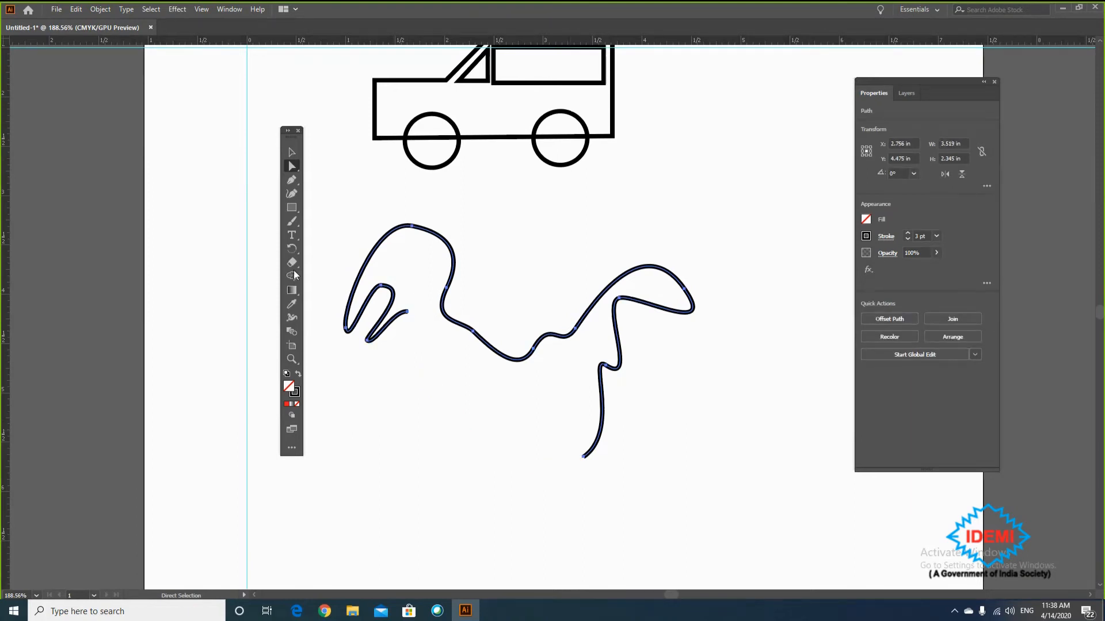
click(291, 194)
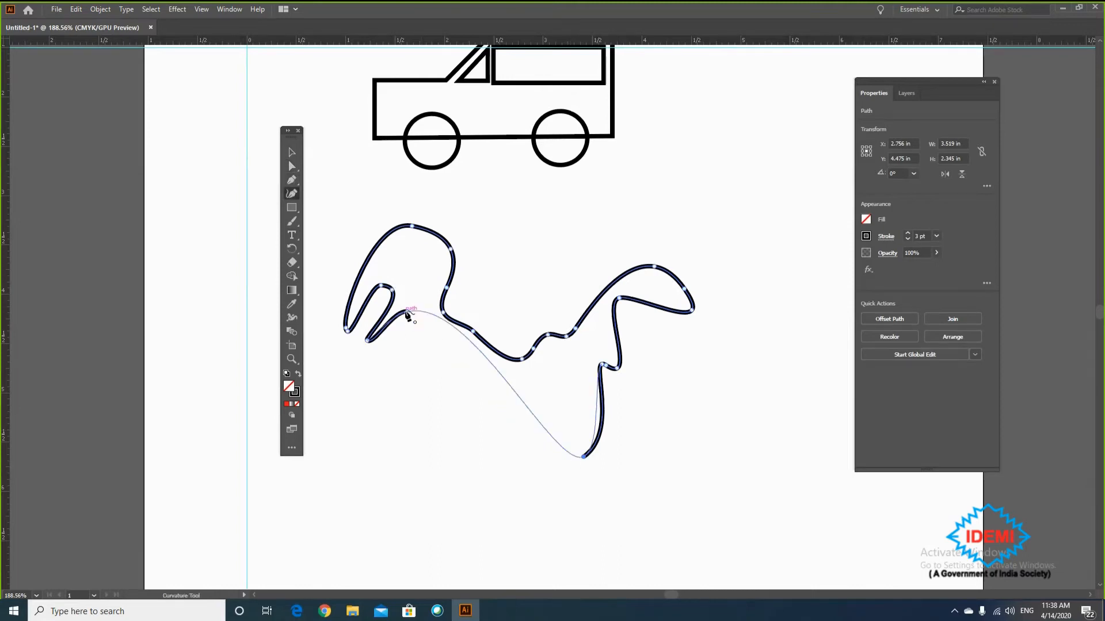
click(407, 312)
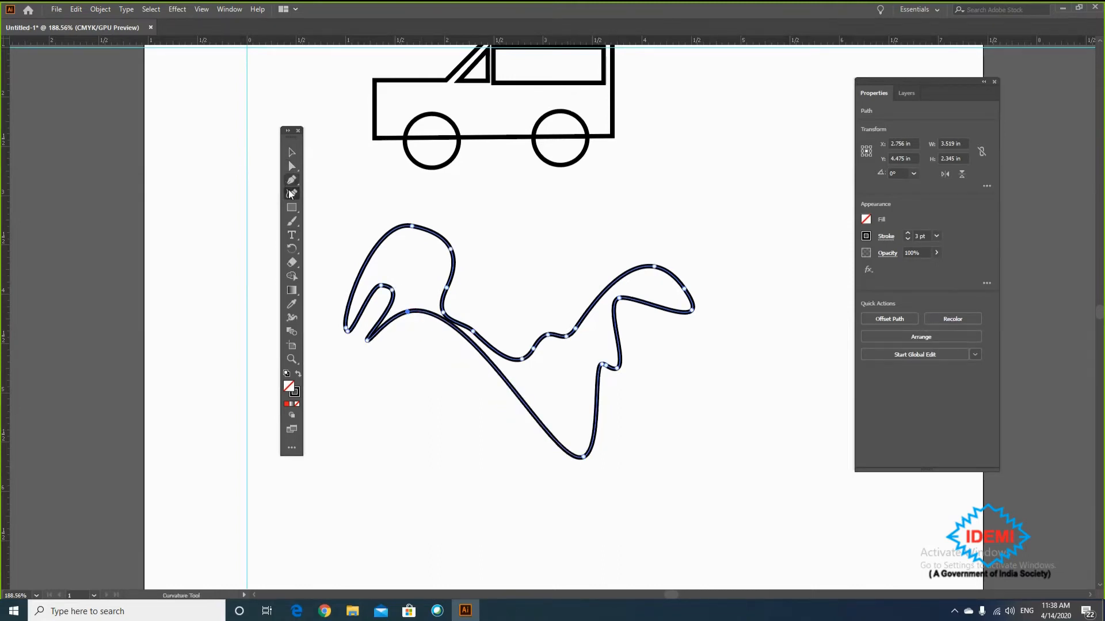
- Delete the whole reshaped wavy path below the car
key(v)
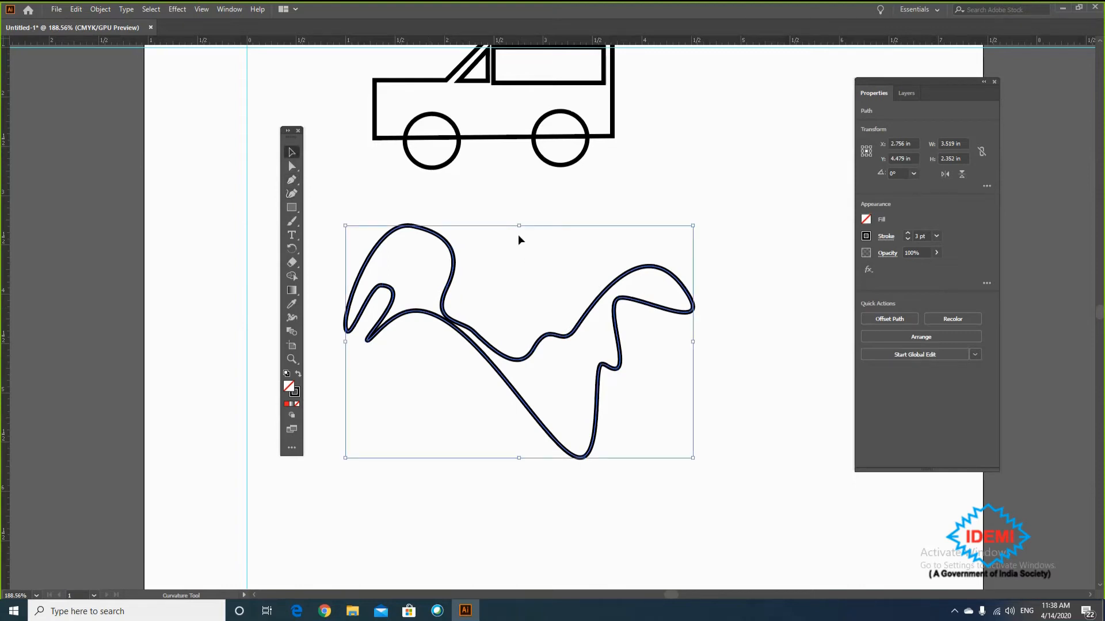
key(Delete)
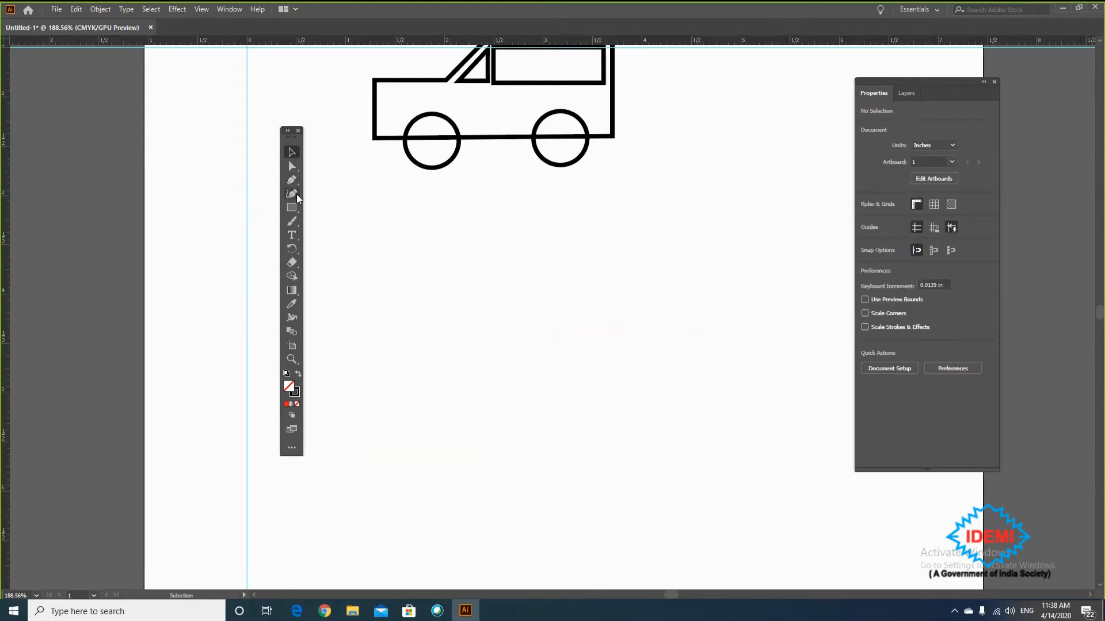
- Draw a closed, wing-like shape about 0.82 by 1.77 in below the car using the Curvature tool
click(292, 194)
click(481, 241)
click(442, 228)
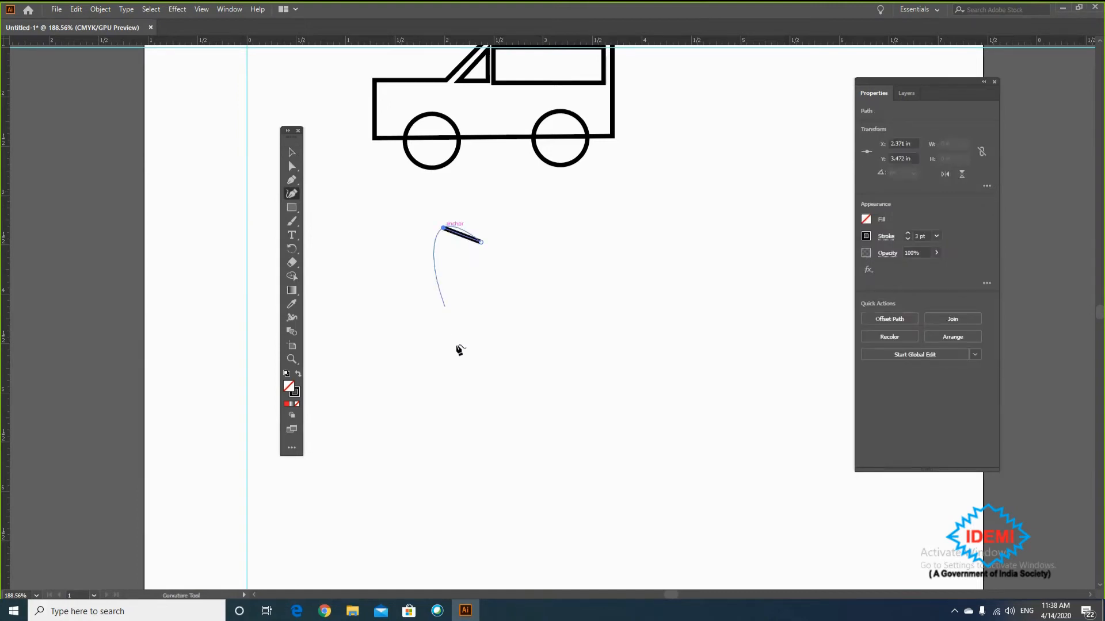
click(462, 401)
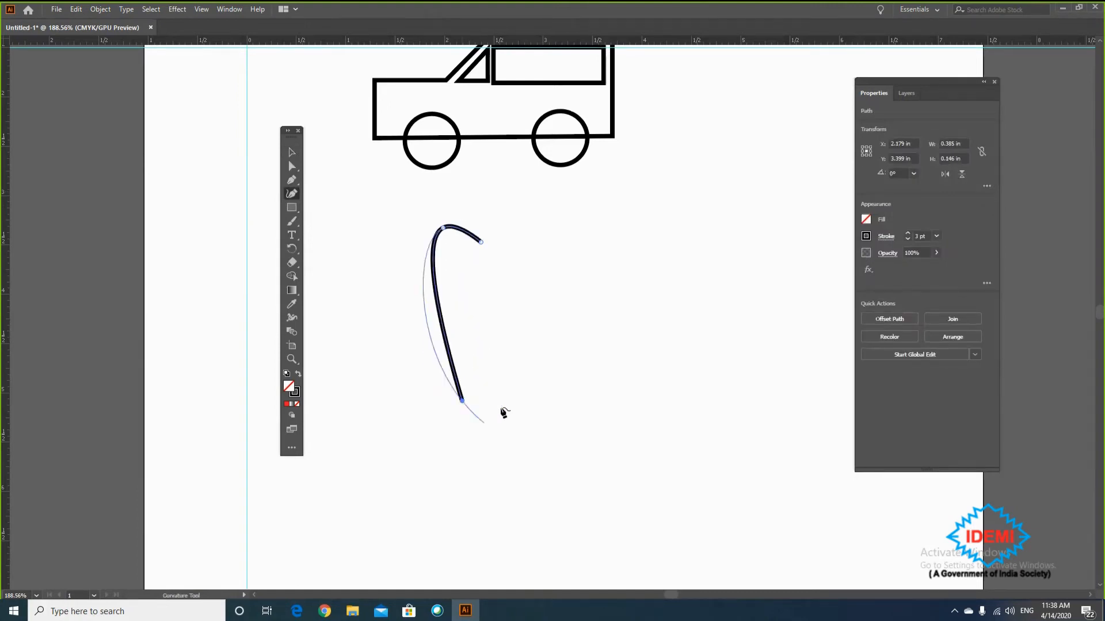
click(498, 322)
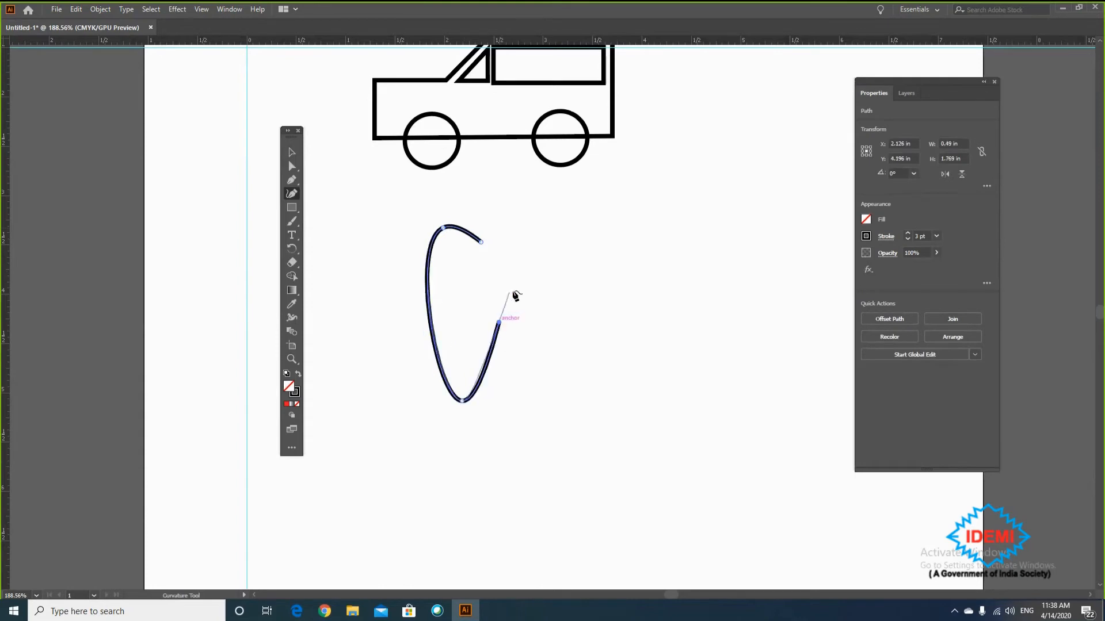
click(507, 297)
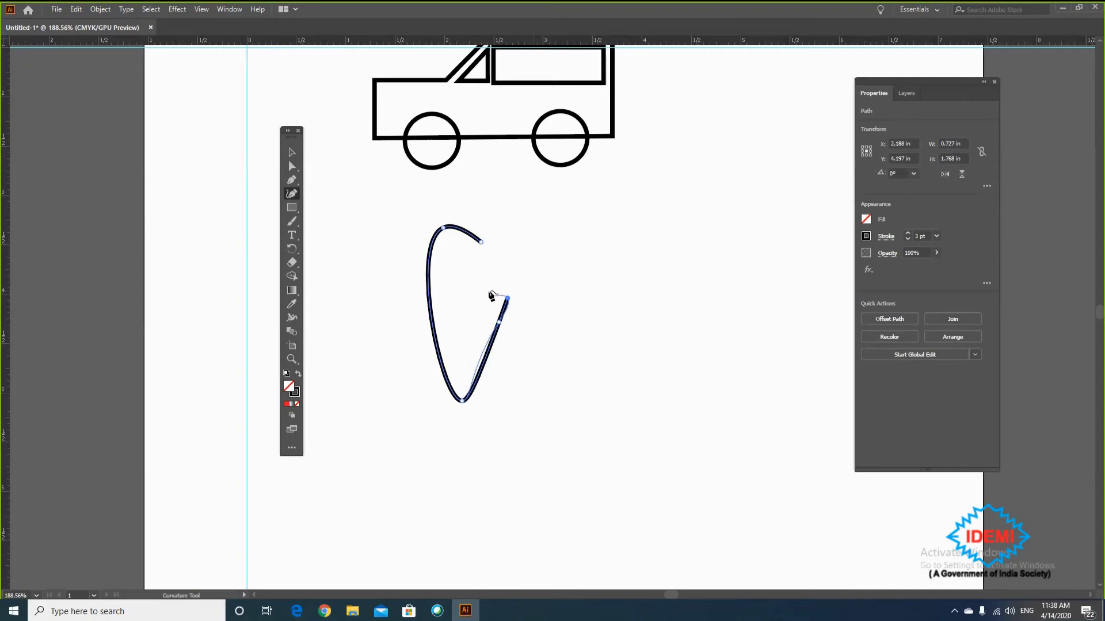
click(487, 284)
click(482, 242)
- Move the wing shape down to about X 2.32, Y 4.69 in and place a copy about 1.02 in to its right
click(289, 152)
click(629, 285)
drag(509, 318, 518, 367)
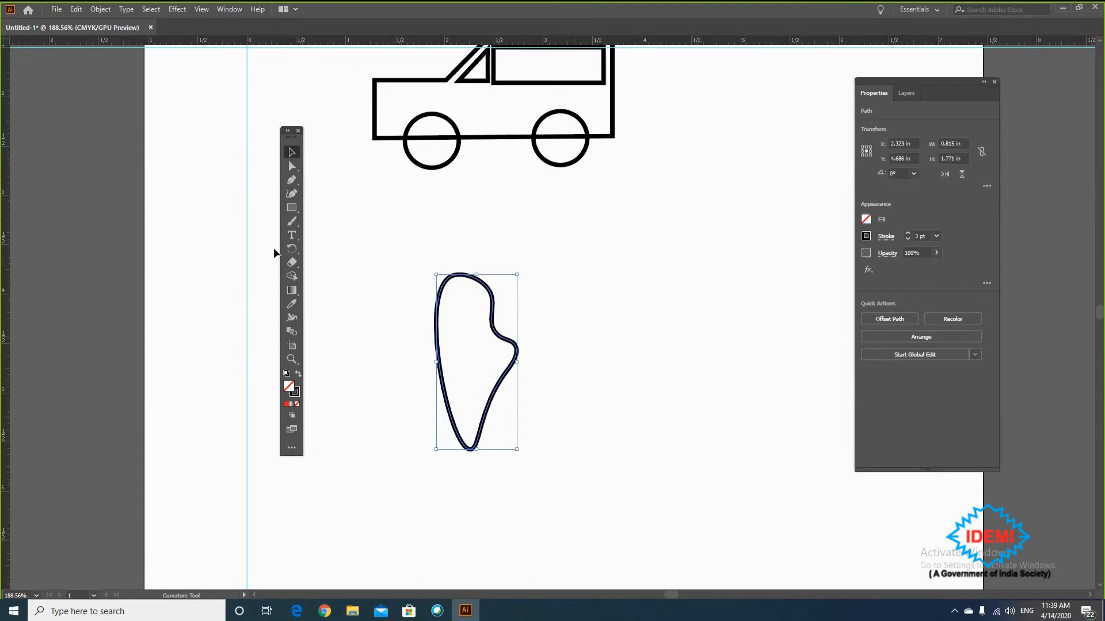
drag(514, 374, 610, 372)
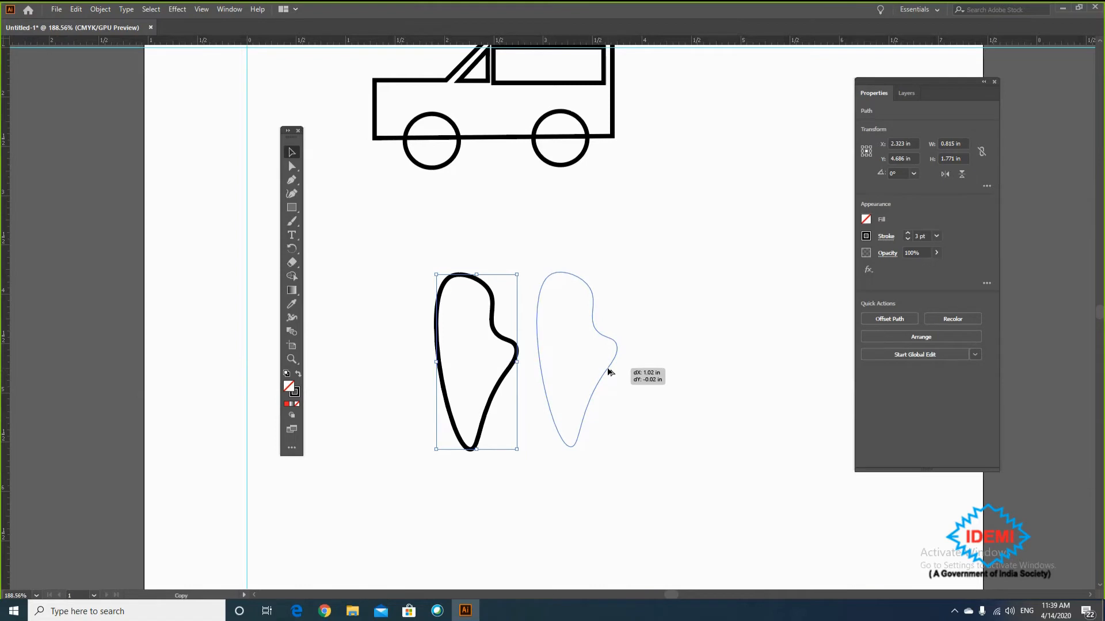
drag(611, 372, 611, 373)
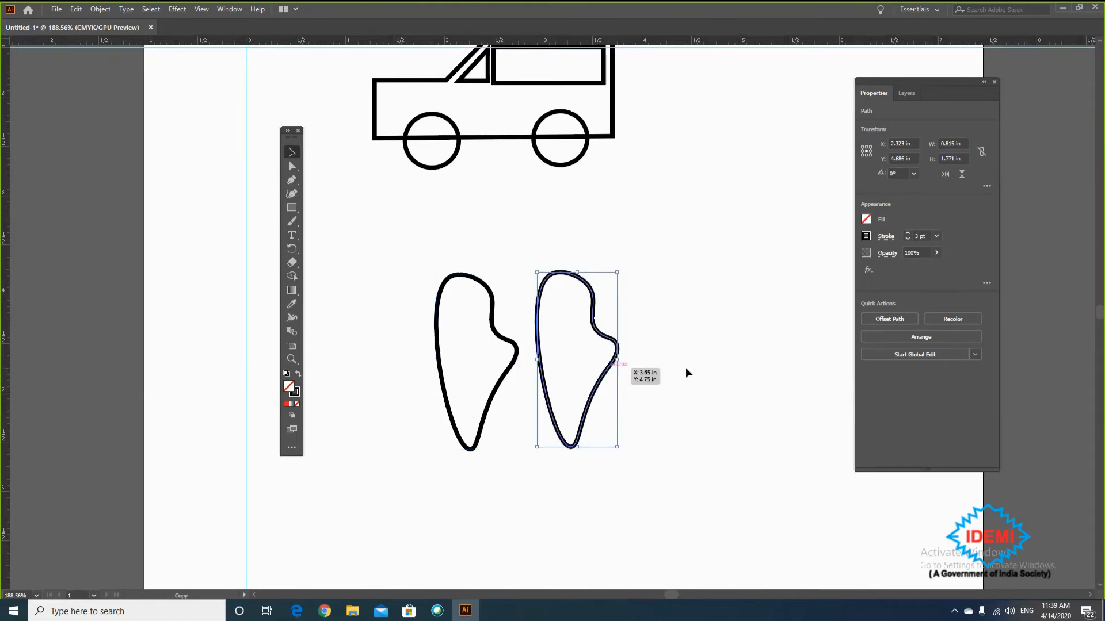
- Reflect the copied wing shape across the vertical axis, previewing the mirrored result before applying it
right_click(604, 375)
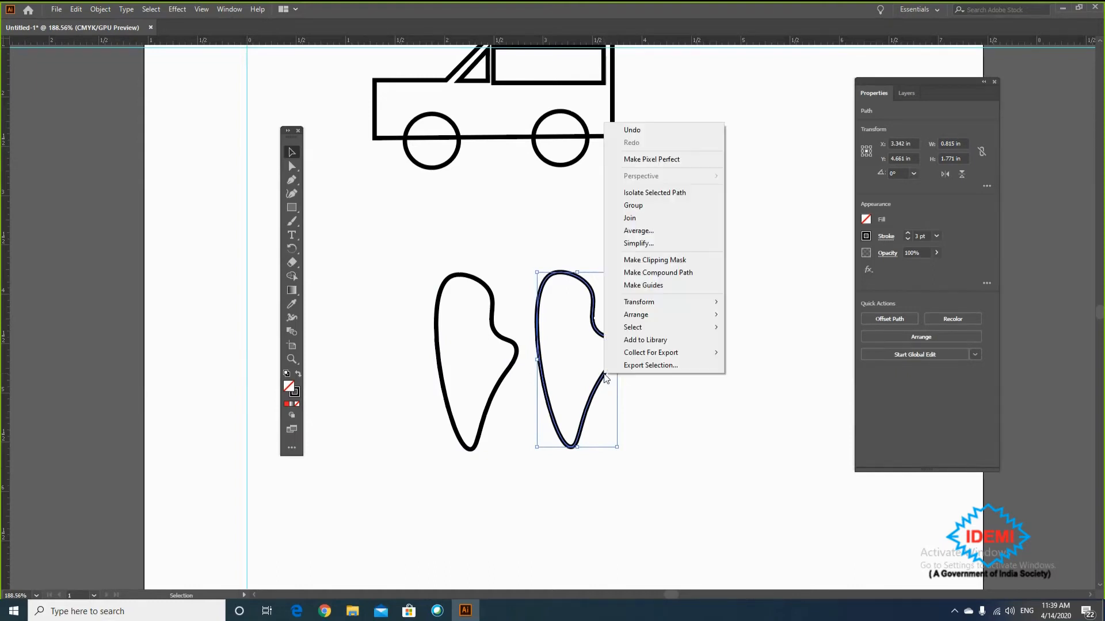
mouse_move(656, 303)
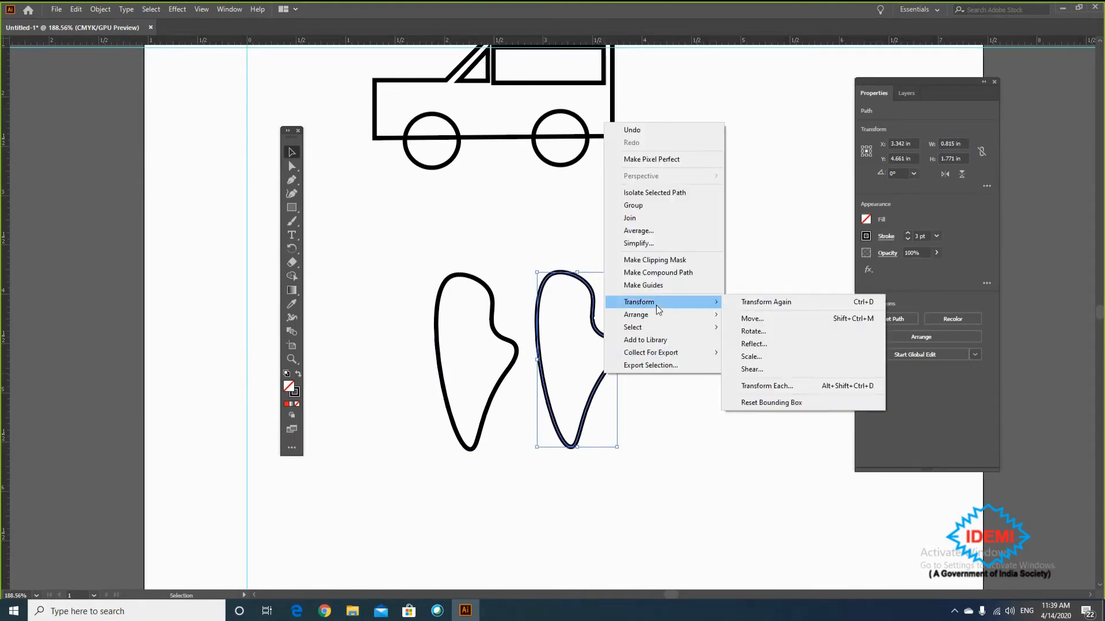
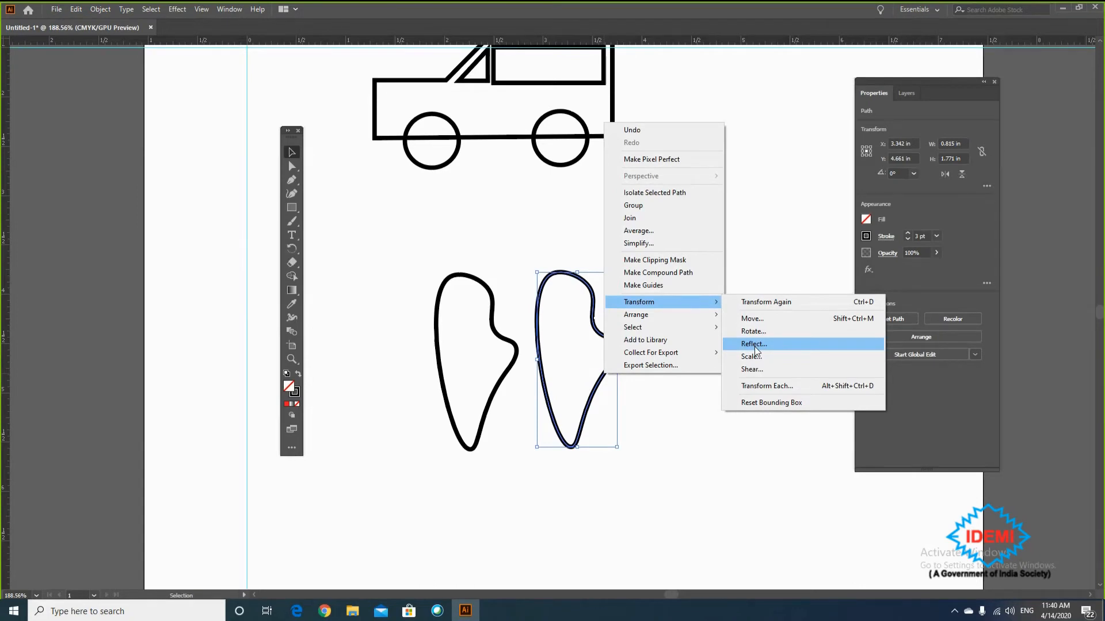
click(755, 345)
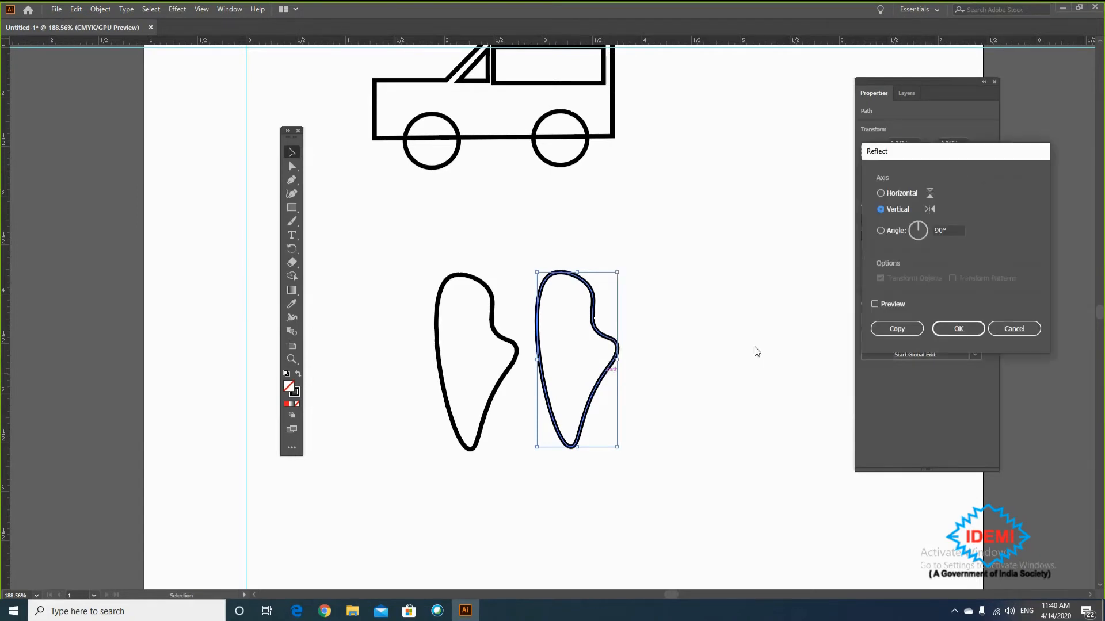
drag(919, 157, 719, 165)
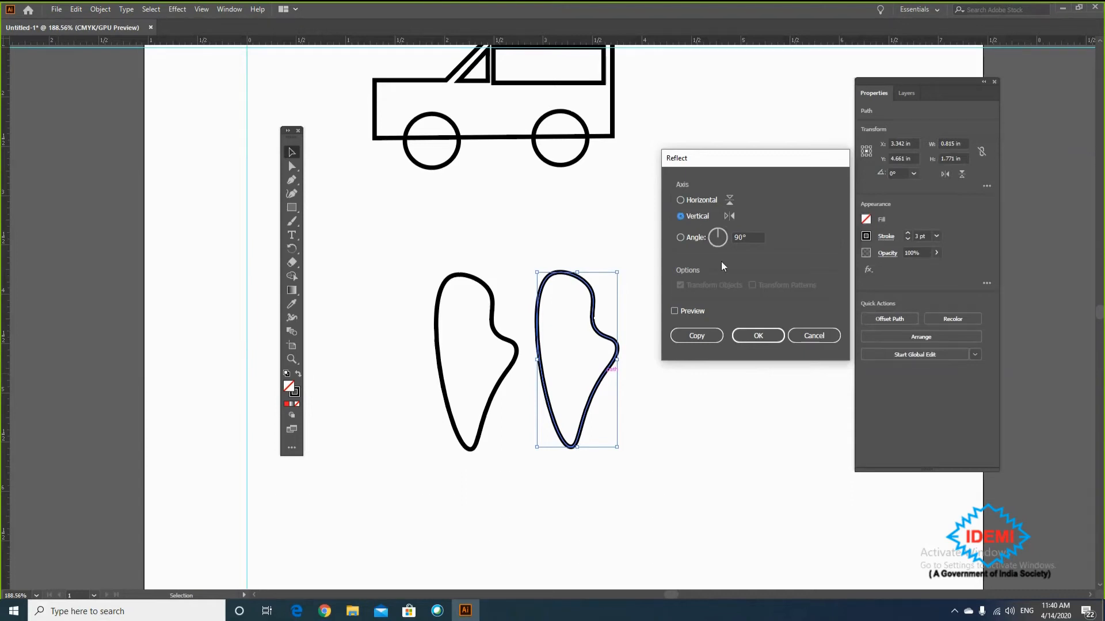
click(675, 311)
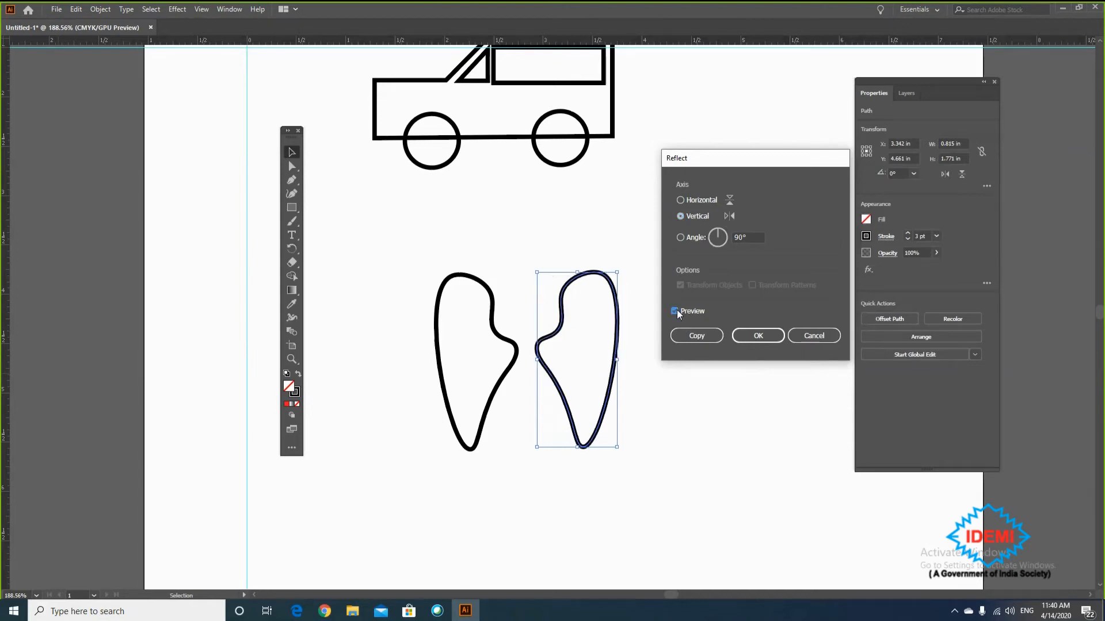
click(675, 311)
click(676, 311)
click(675, 310)
click(676, 311)
click(676, 311)
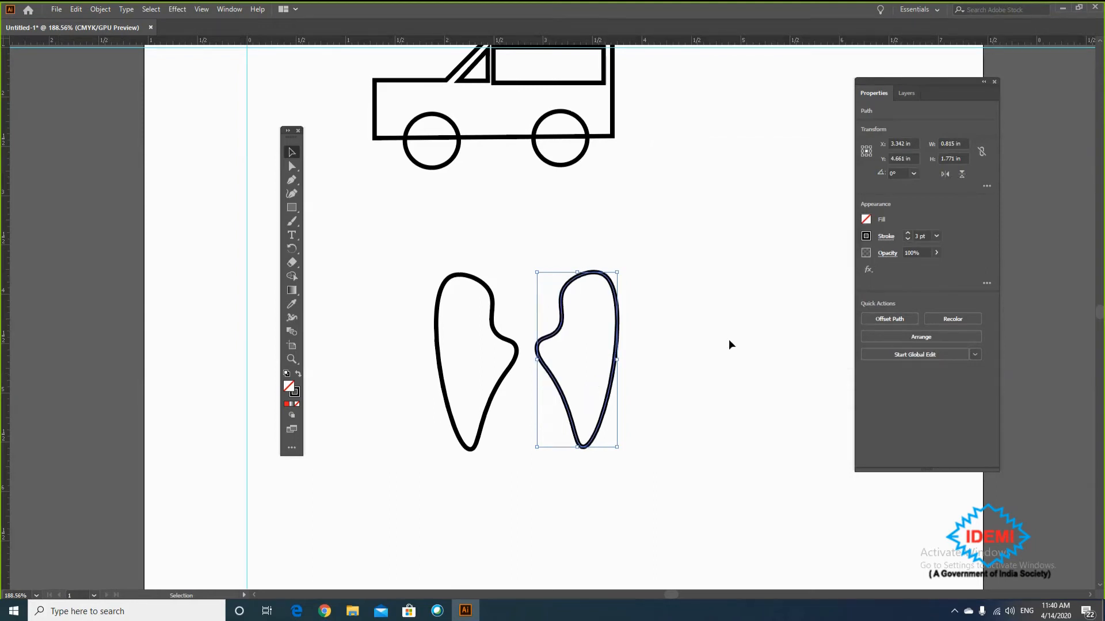
- Move the reflected wing slightly closer to the original wing and deselect it
click(727, 340)
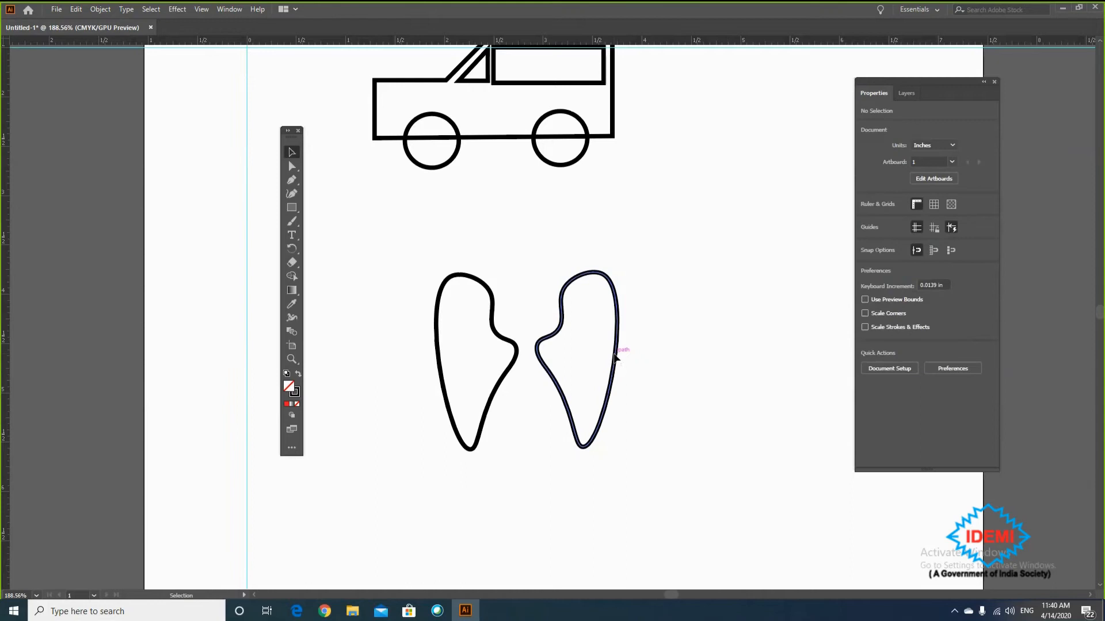
drag(616, 358, 610, 358)
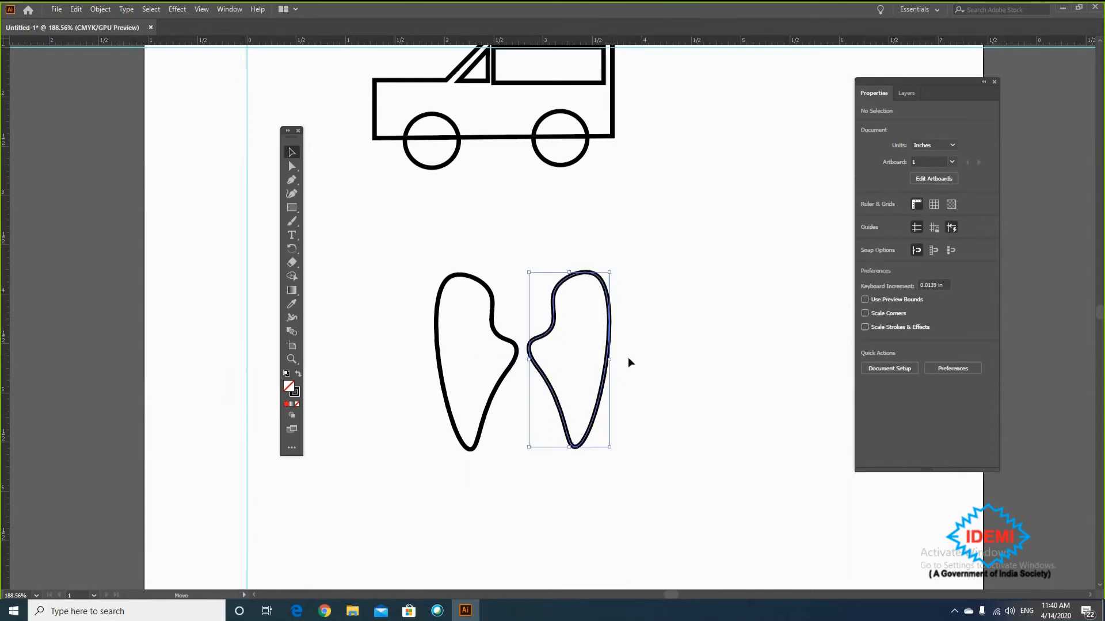
click(656, 341)
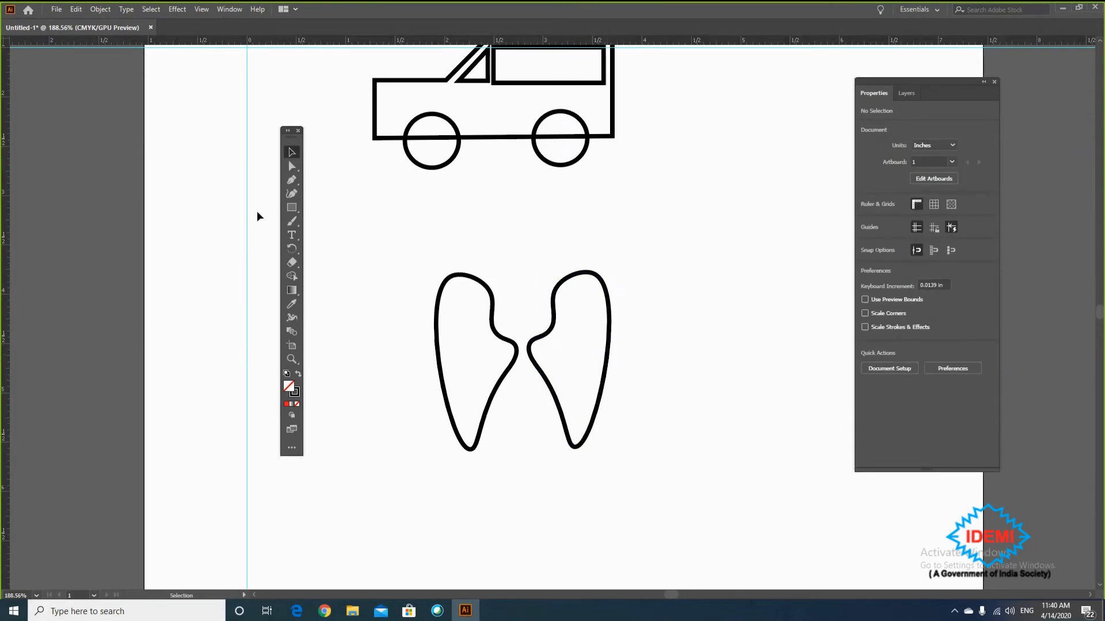
- Draw an open, hooked antenna curve about 0.25 by 0.58 in above the left wing using the Curvature tool
click(292, 193)
click(454, 209)
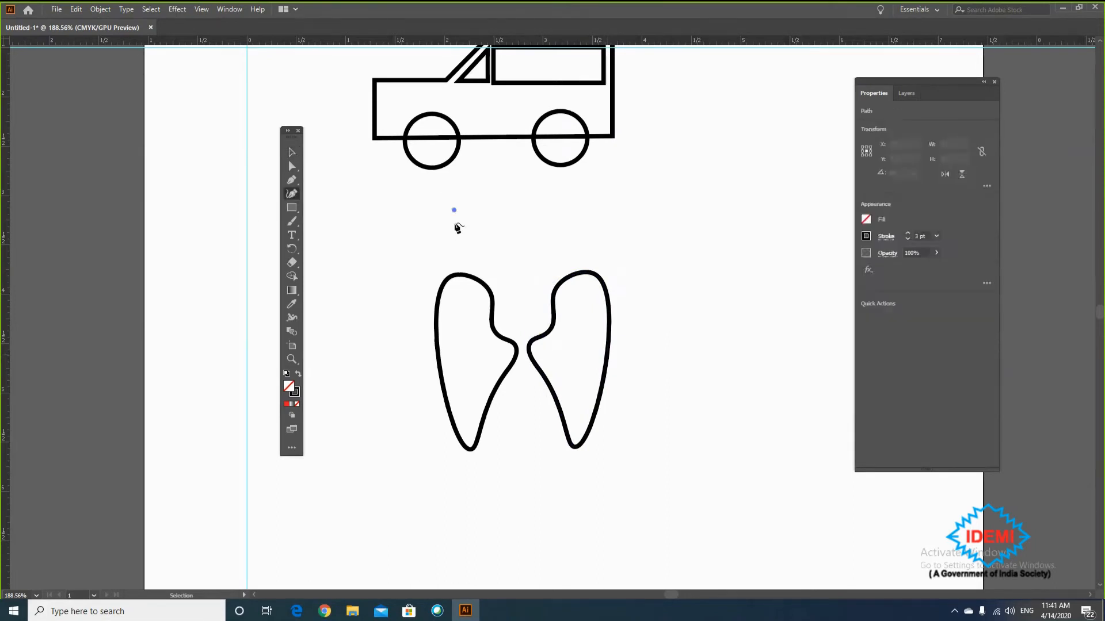
click(437, 203)
click(461, 195)
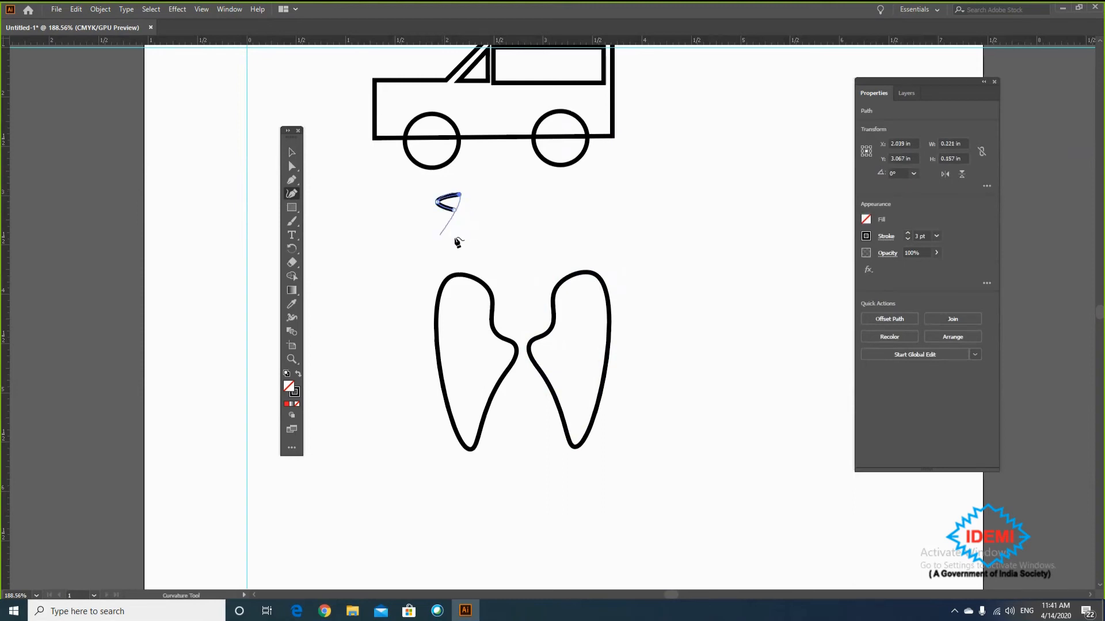
key(Escape)
click(444, 251)
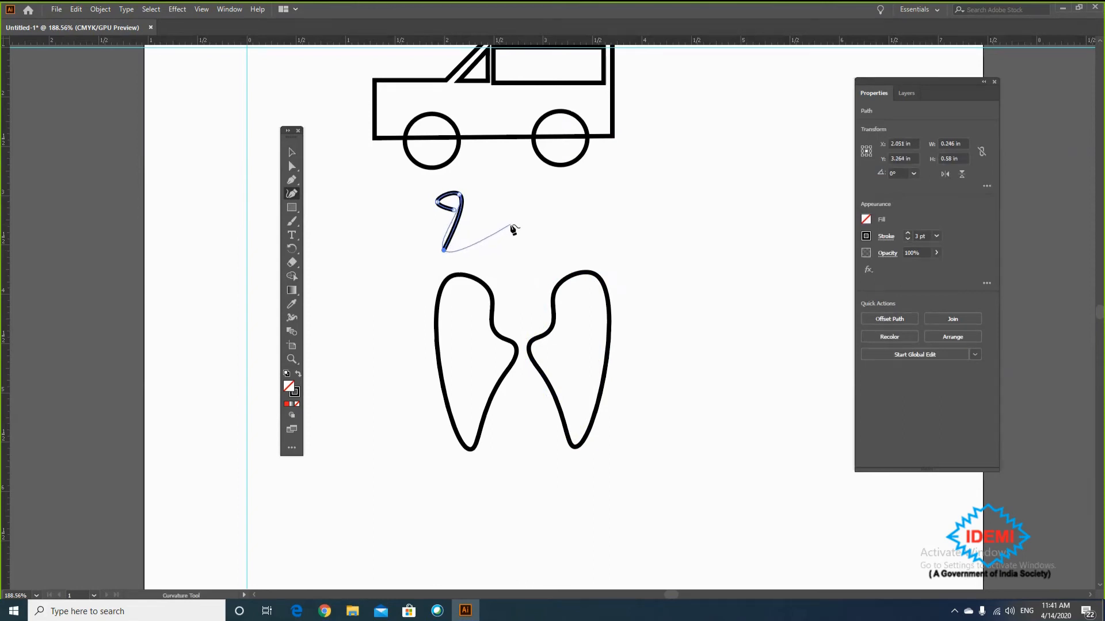
- Place a copy of the antenna beside it at about X 3.05, Y 3.35 in and reflect it across the vertical axis
click(291, 152)
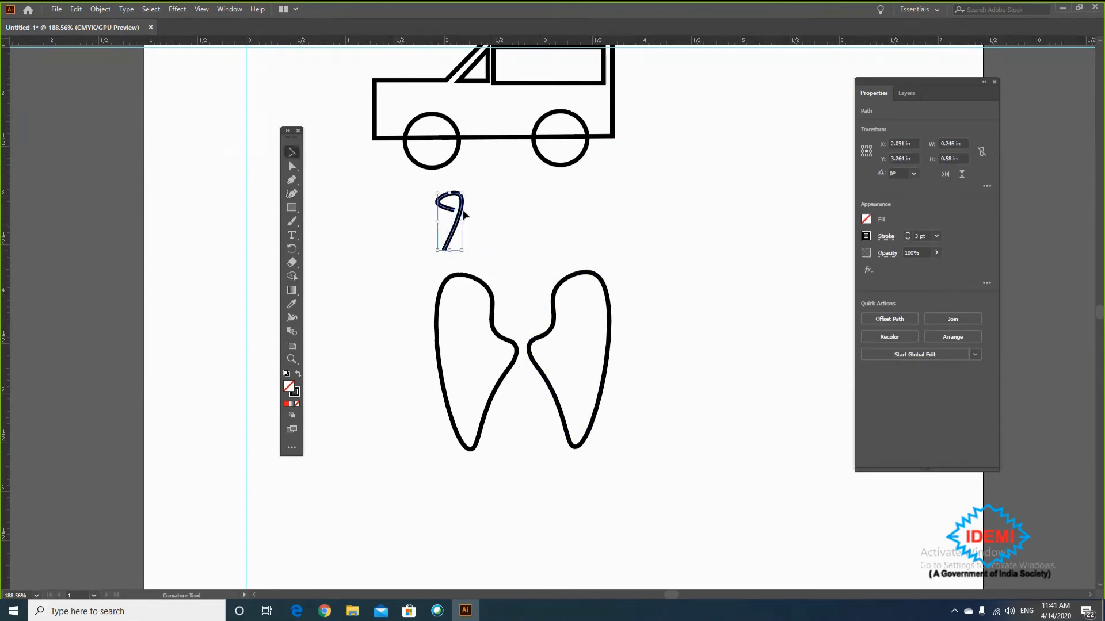
drag(460, 216, 560, 230)
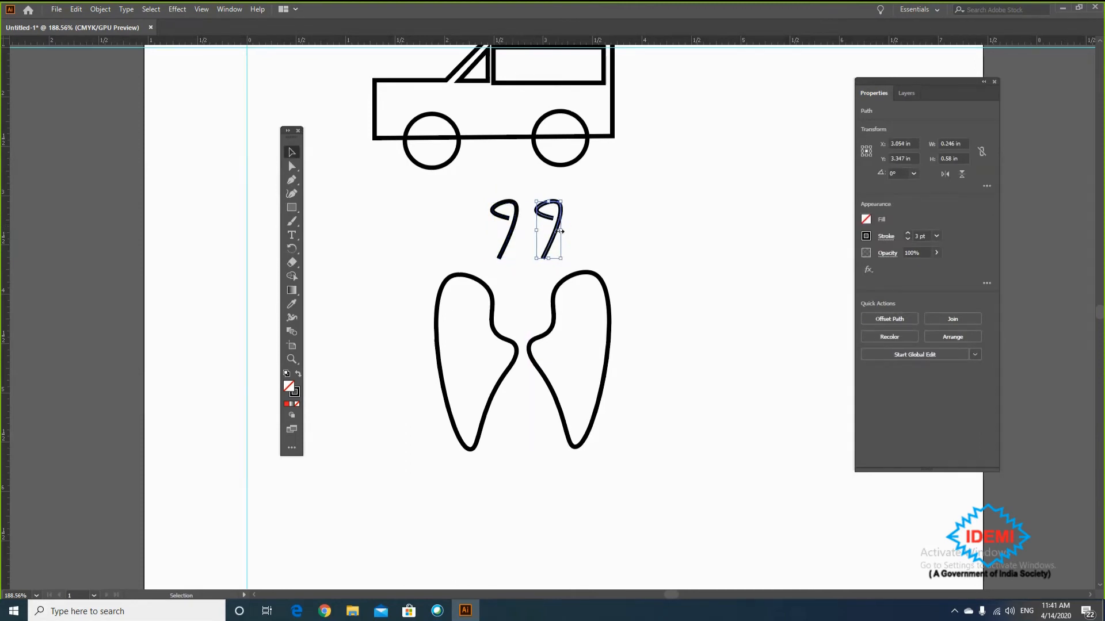
right_click(560, 231)
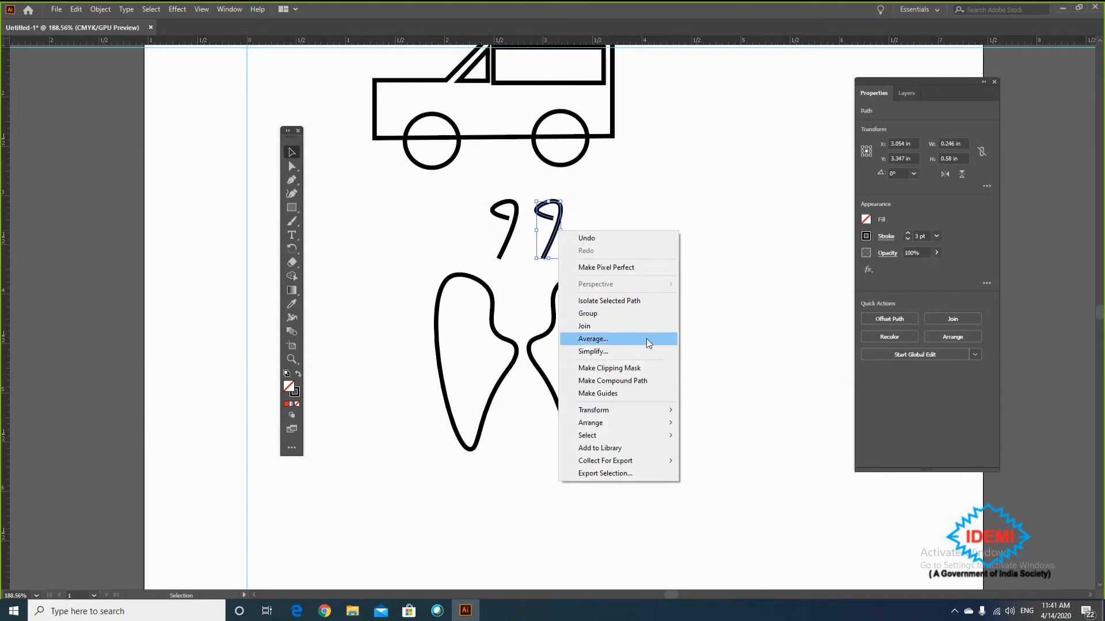
mouse_move(664, 411)
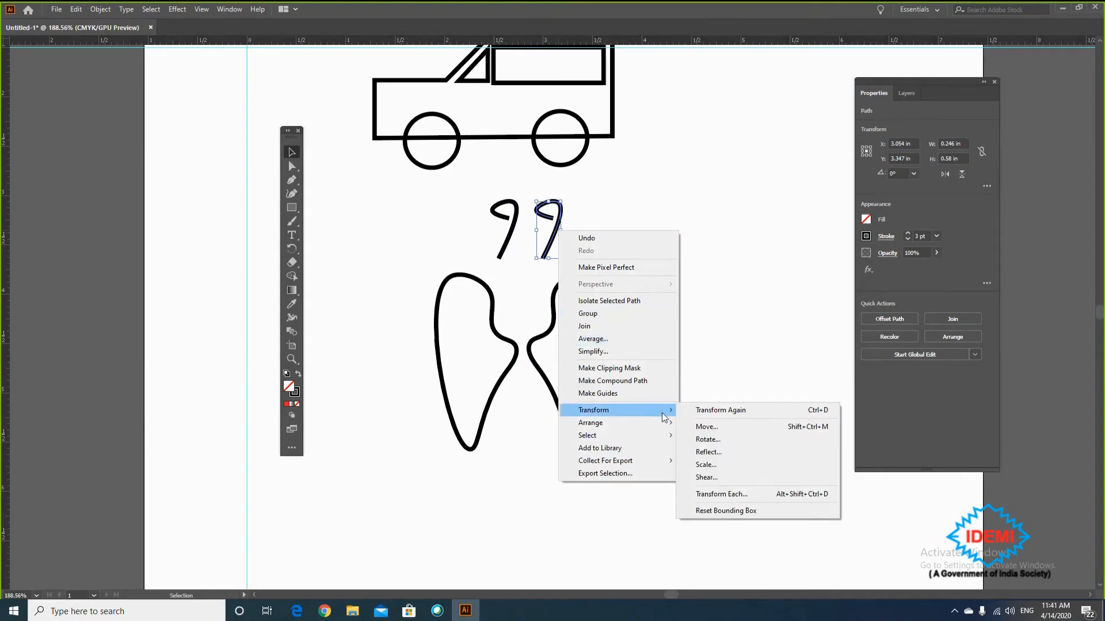
click(725, 453)
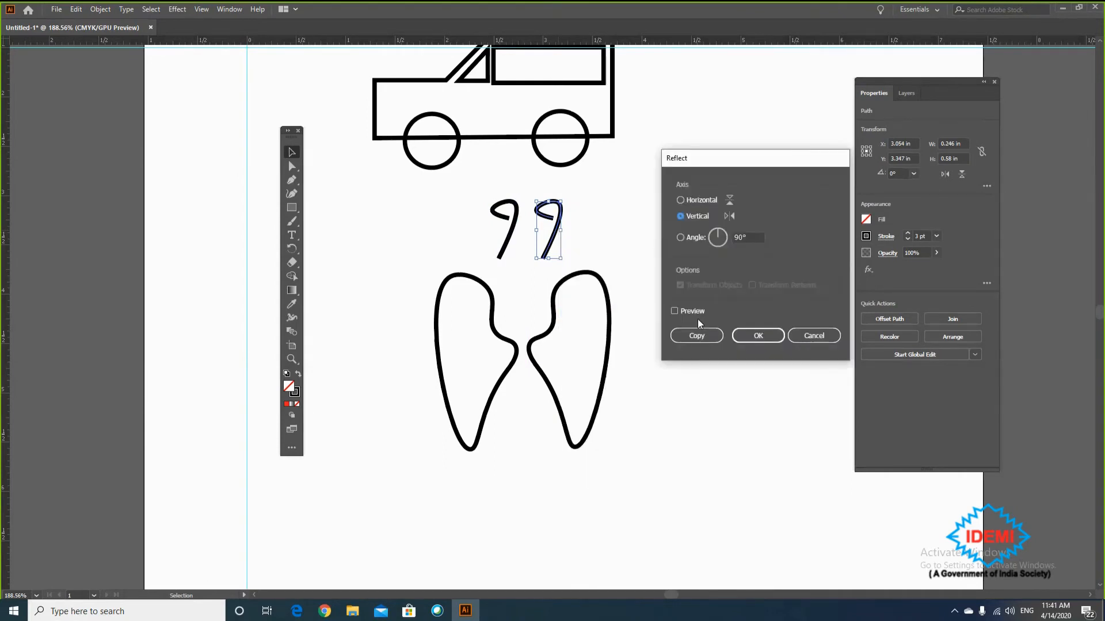
click(749, 334)
click(678, 286)
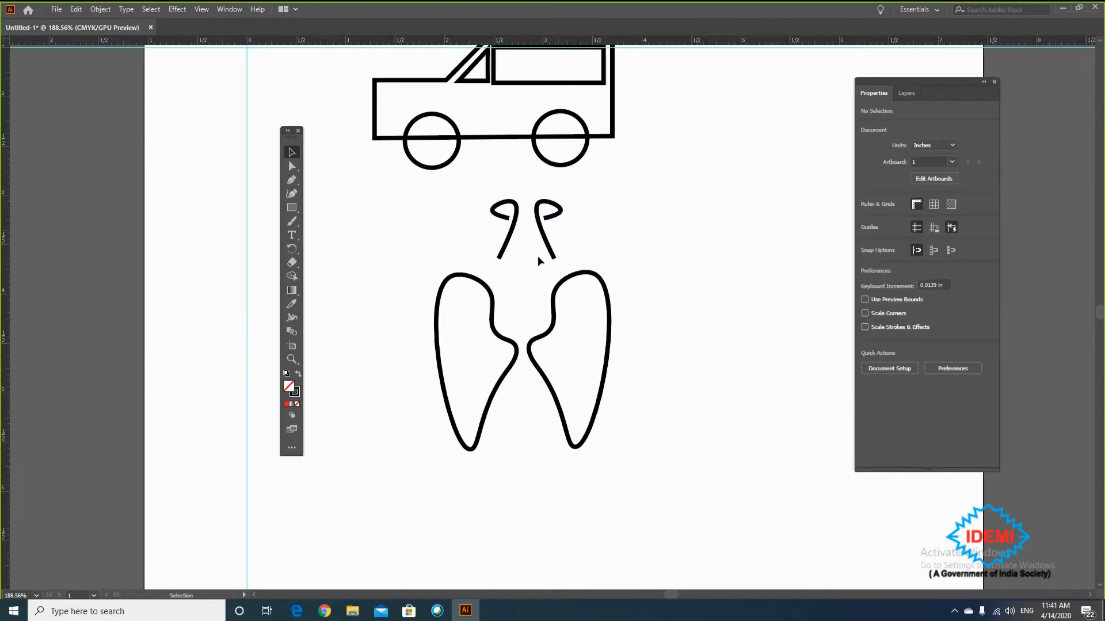
- Delete the reflected antenna copy and move the remaining antenna to about X 4.41, Y 2.90 in, right of the car
drag(543, 236, 541, 236)
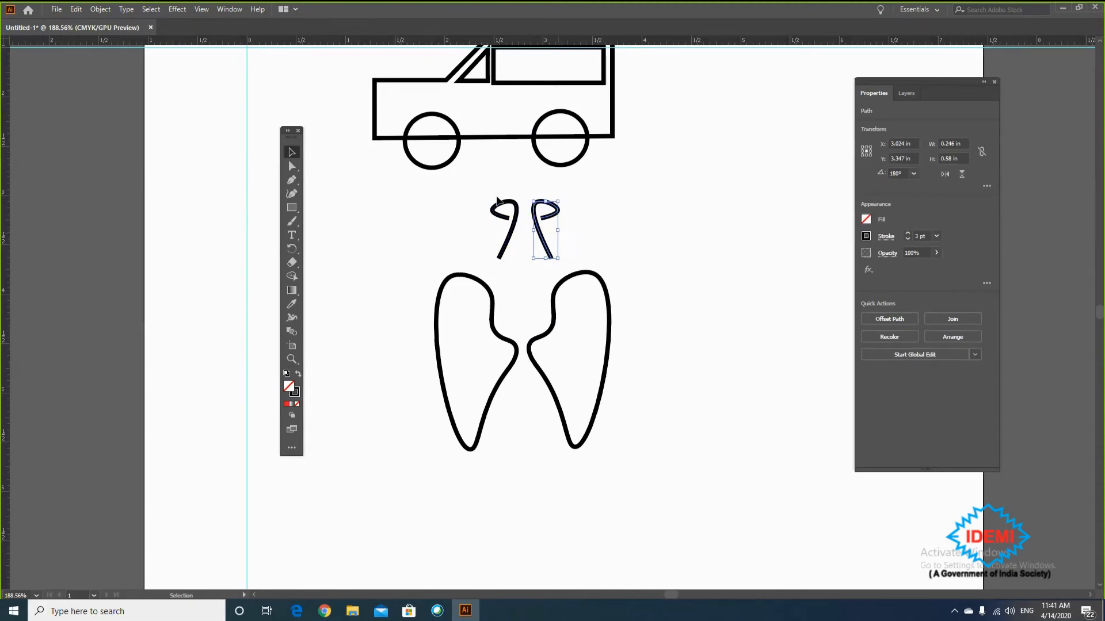
key(Delete)
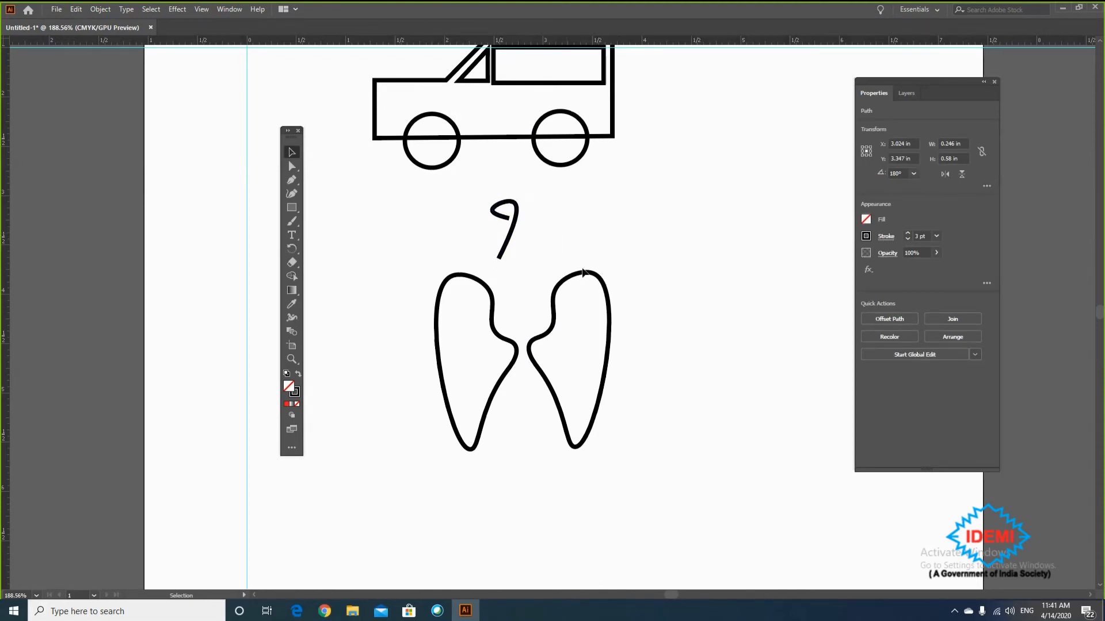
drag(509, 228, 687, 184)
- Draw an ellipse about 0.29 by 0.20 in just below the antenna for the head
click(292, 207)
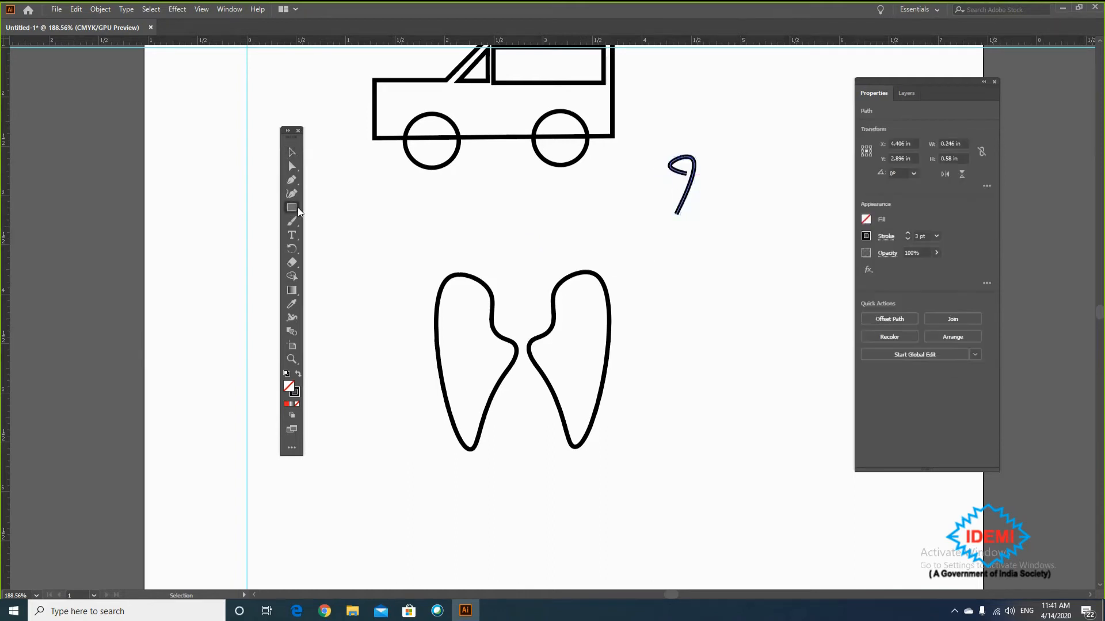
right_click(292, 207)
key(l)
drag(647, 237, 677, 259)
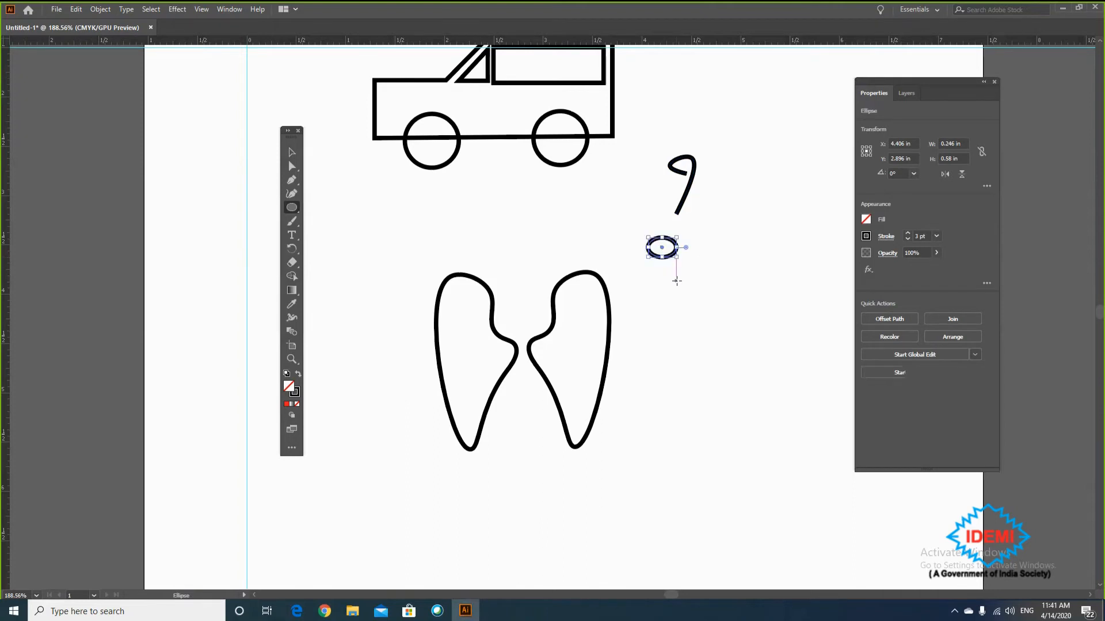
click(291, 152)
click(698, 292)
click(673, 258)
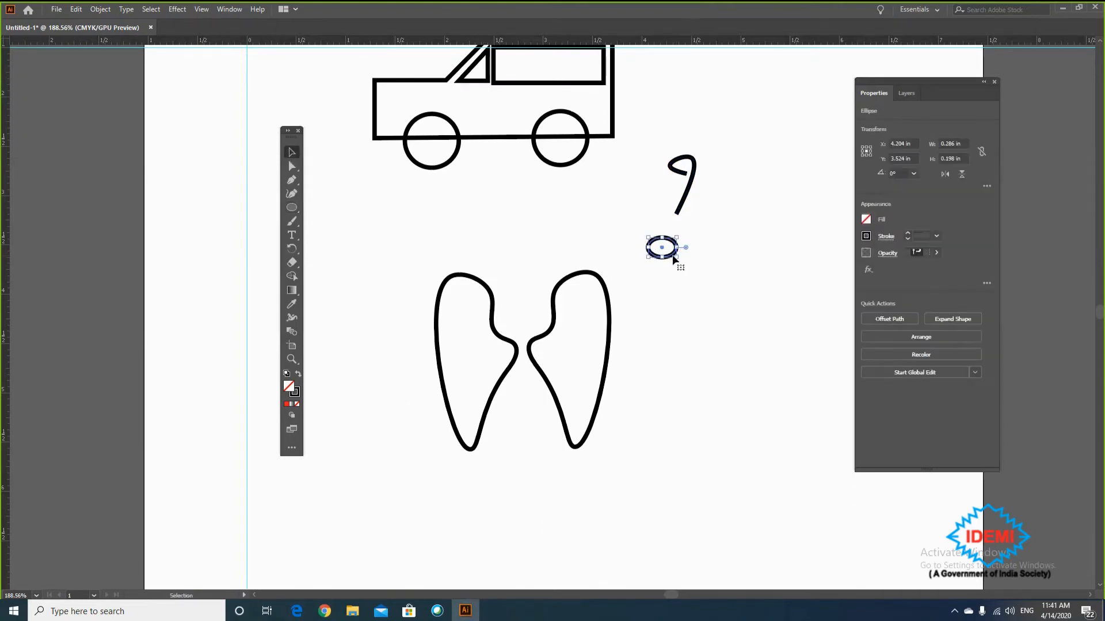
- Draw a closed, tapering body shape about 0.35 by 1.24 in below the ellipse using the Curvature tool
key(shift+grave)
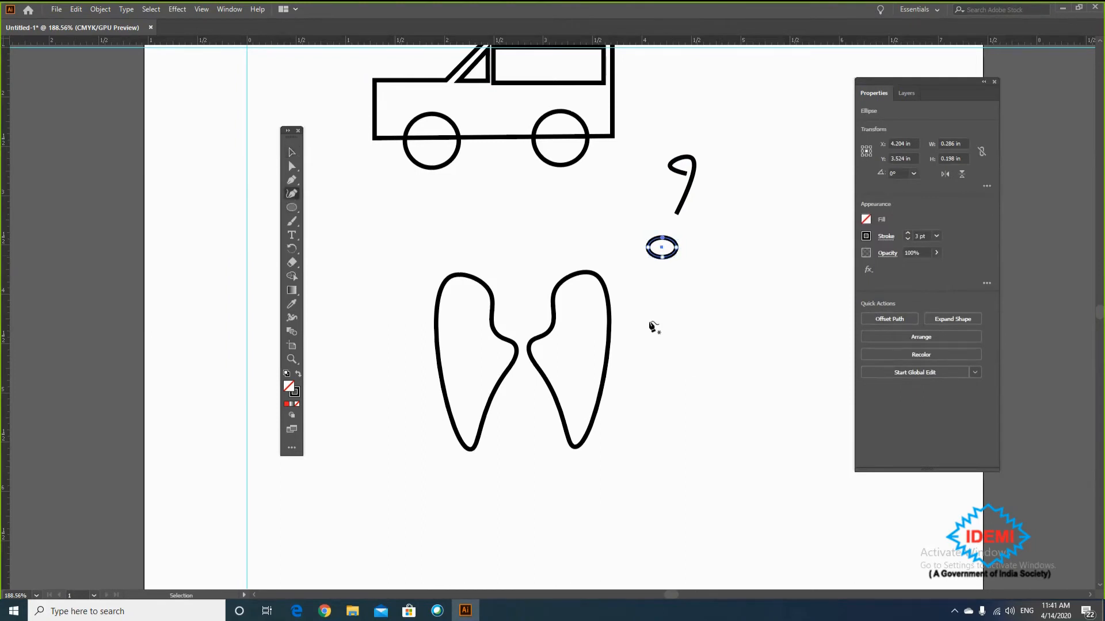
click(656, 374)
click(650, 268)
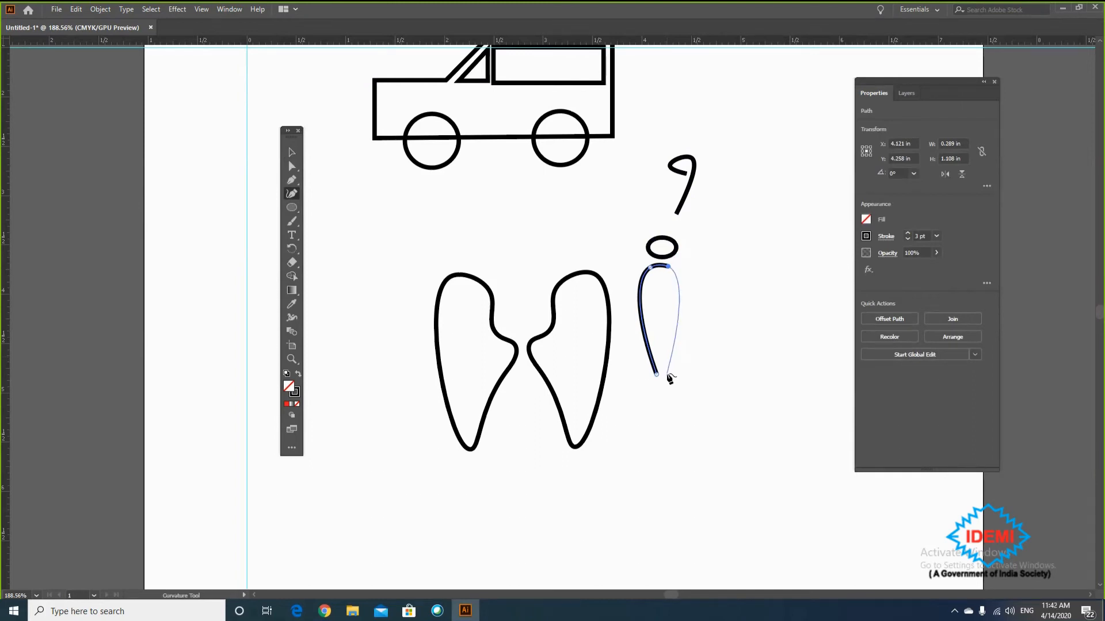
click(668, 374)
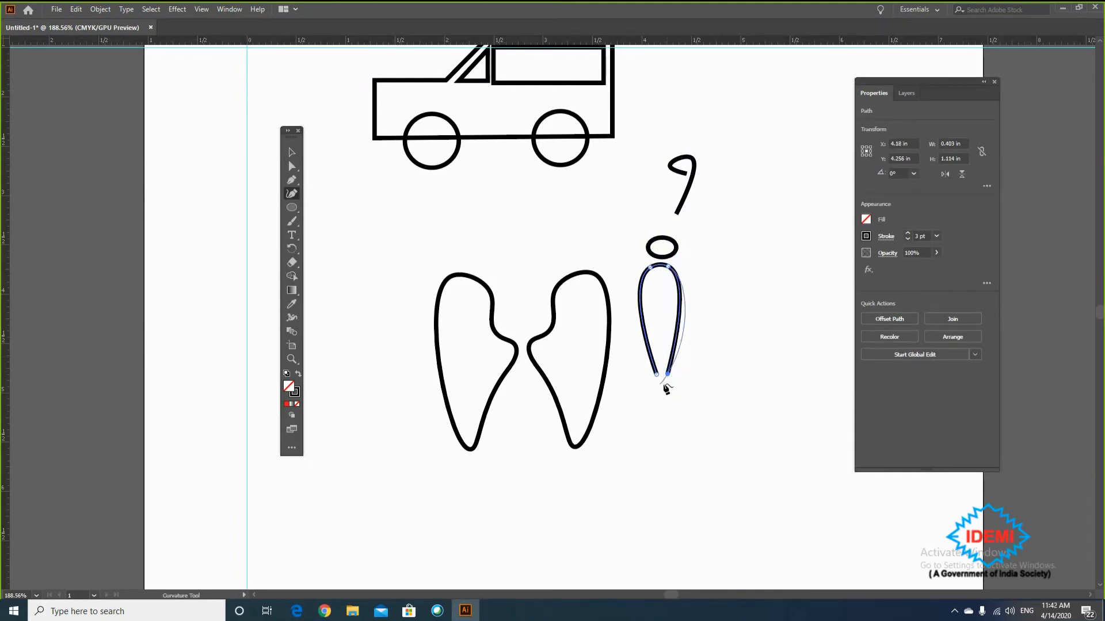
click(665, 386)
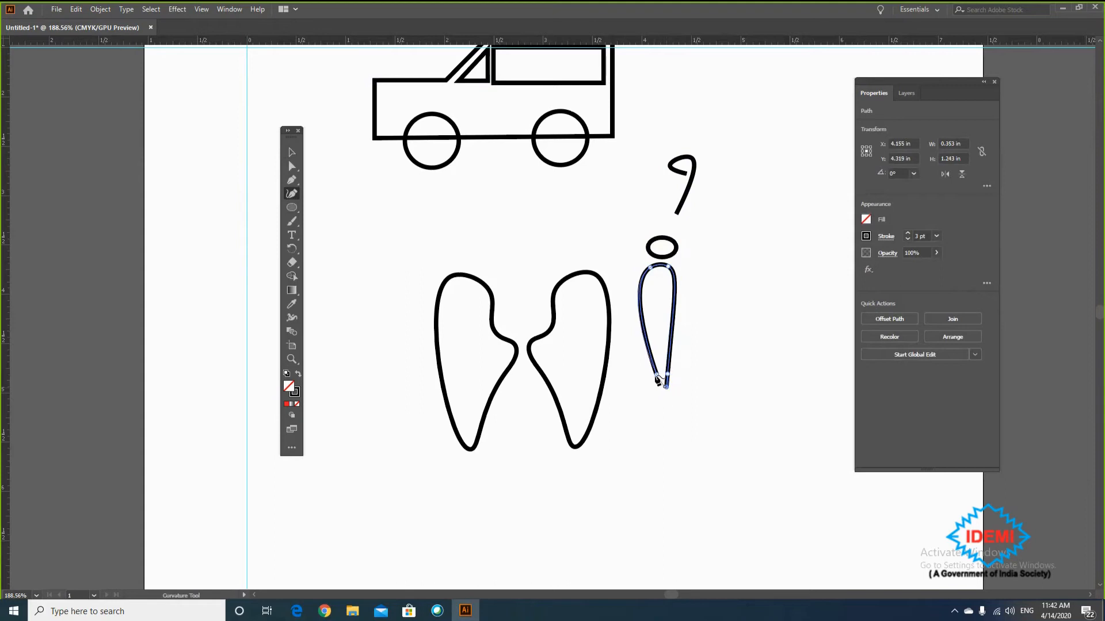
click(659, 376)
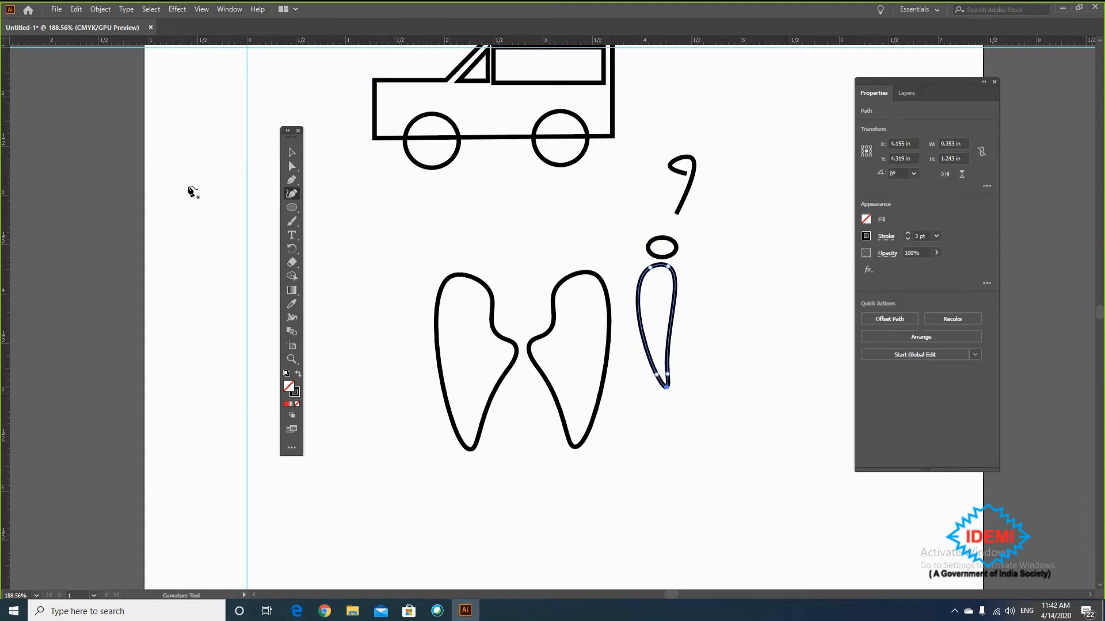
- Move the body shape down to about X 4.20, Y 4.47 in and bulge its right edge outward with Direct Selection
click(291, 166)
mouse_move(668, 389)
mouse_down()
mouse_move(665, 401)
mouse_move(672, 392)
mouse_up()
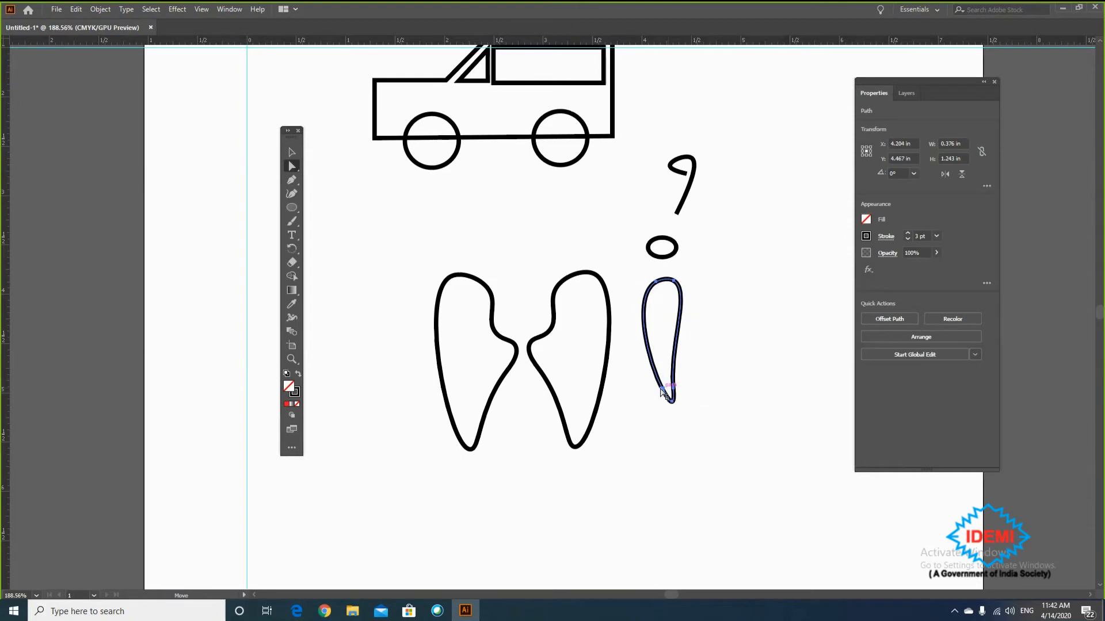
drag(650, 367, 683, 355)
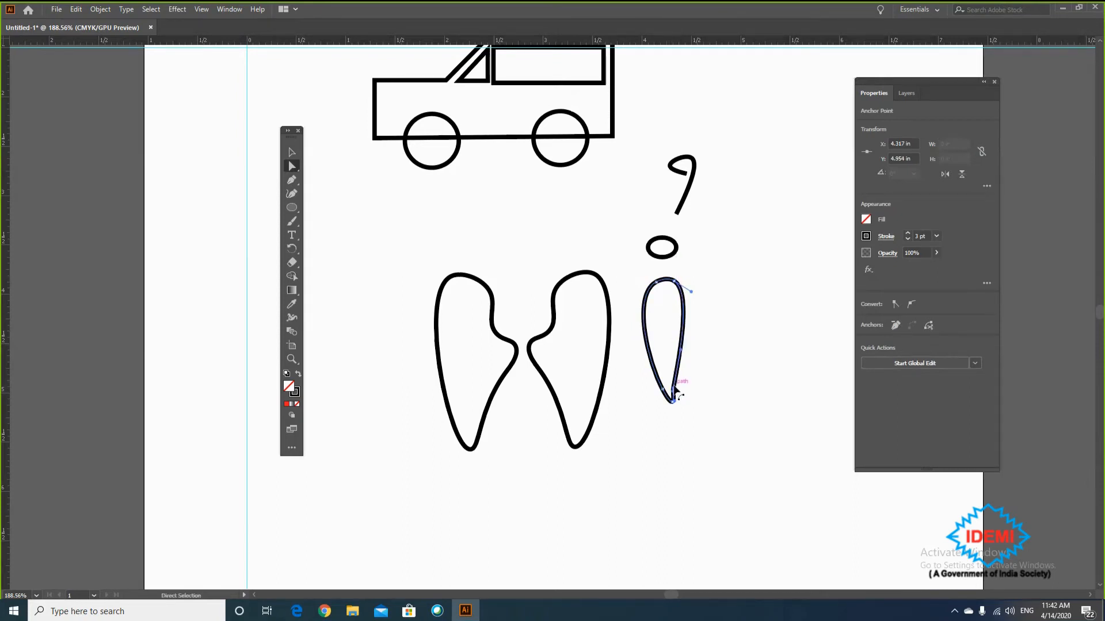
drag(677, 393, 678, 394)
- Reposition the body's upper-right anchor point to about X 4.38, Y 3.91 in to round off its top
drag(677, 284, 667, 285)
click(665, 282)
key(ctrl+z)
key(z)
click(711, 338)
click(701, 329)
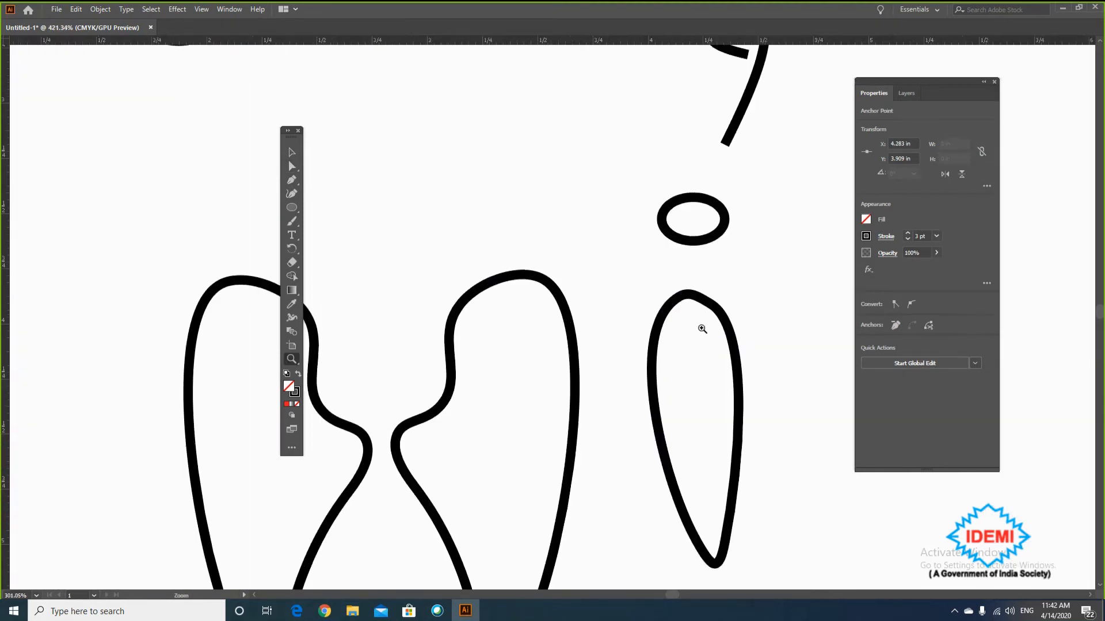
click(292, 152)
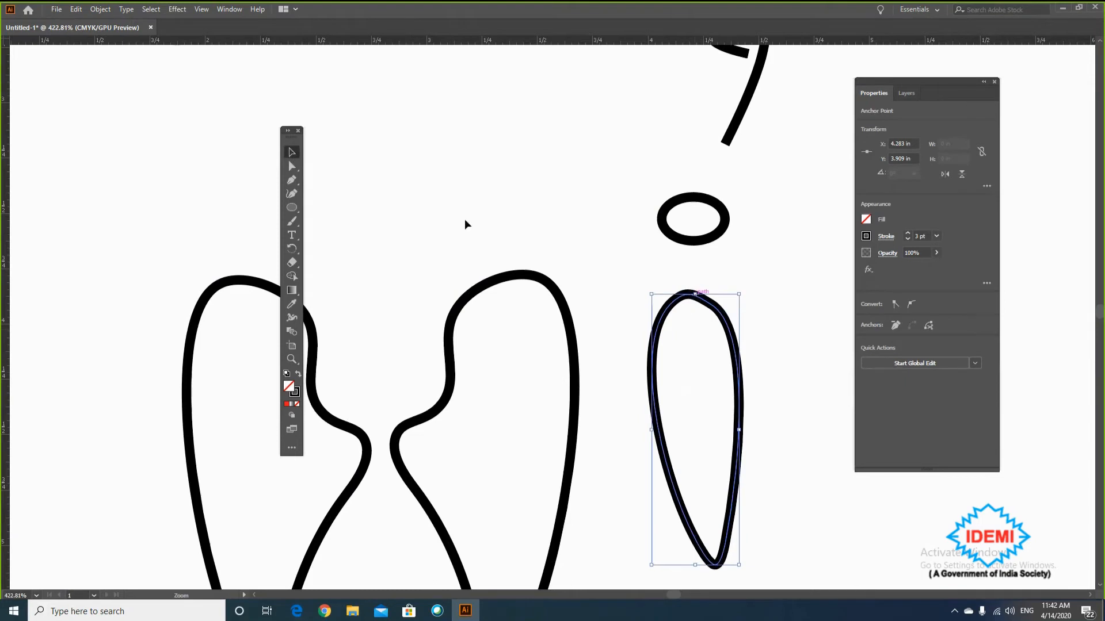
click(293, 166)
click(706, 293)
mouse_move(712, 304)
mouse_down()
mouse_move(739, 308)
mouse_move(729, 313)
mouse_up()
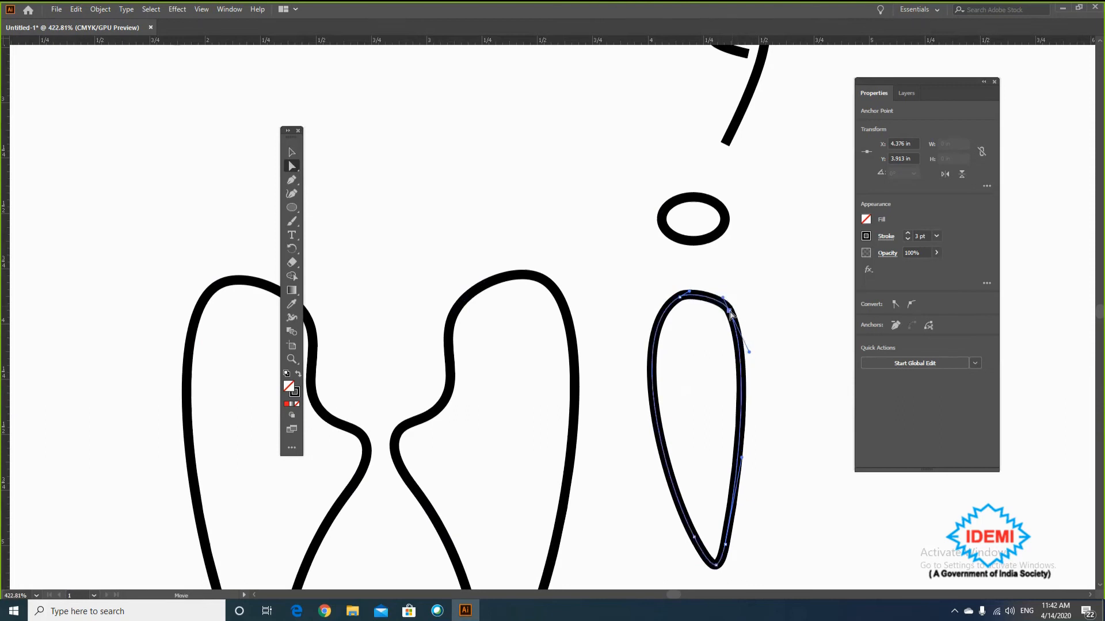
- Adjust the anchor points on both sides of the body's lower tip to even out its taper
drag(716, 566, 698, 551)
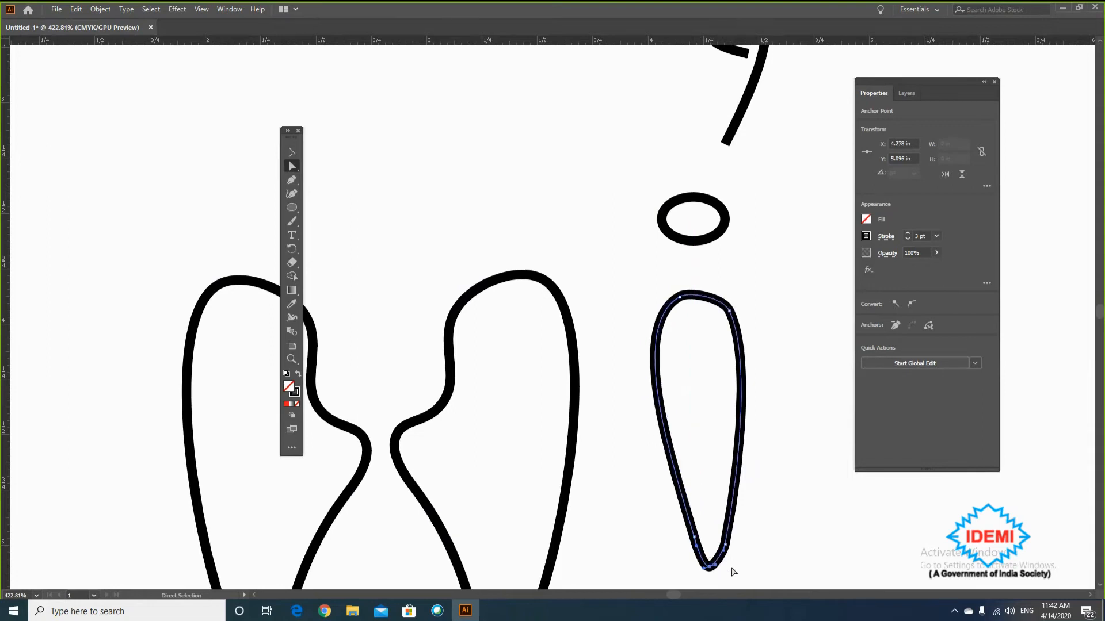
key(ctrl+z)
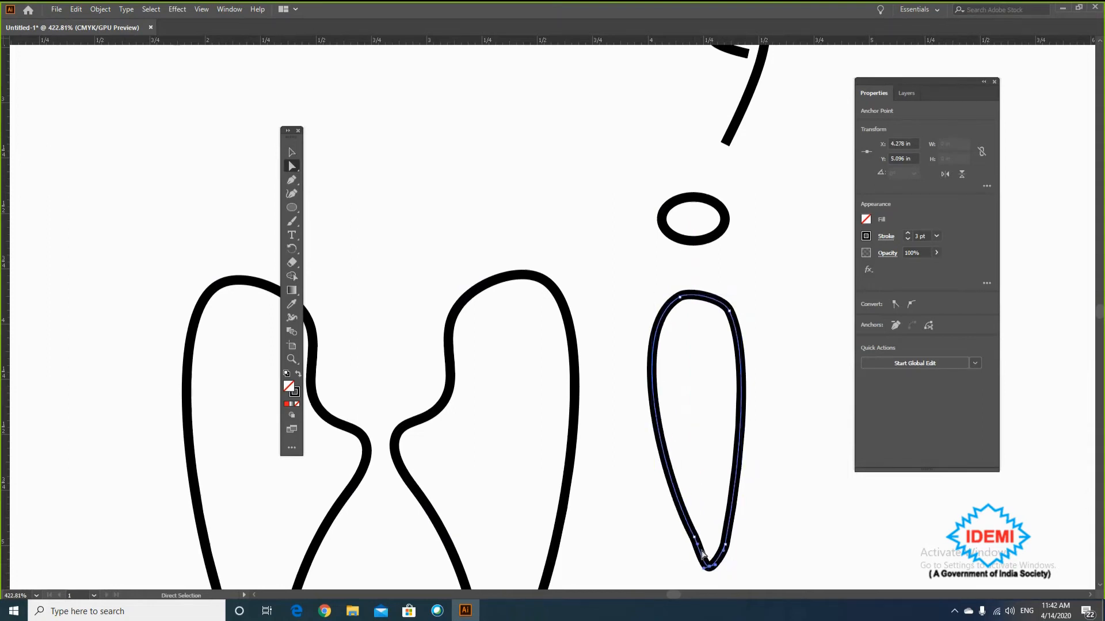
drag(697, 549, 692, 540)
click(727, 551)
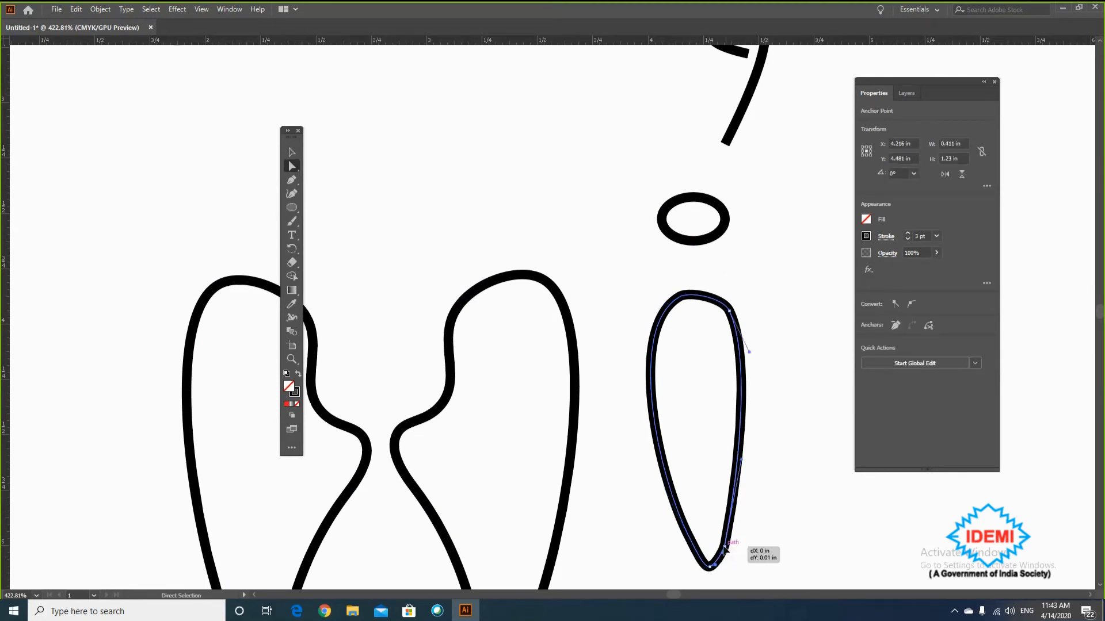
click(759, 557)
click(738, 479)
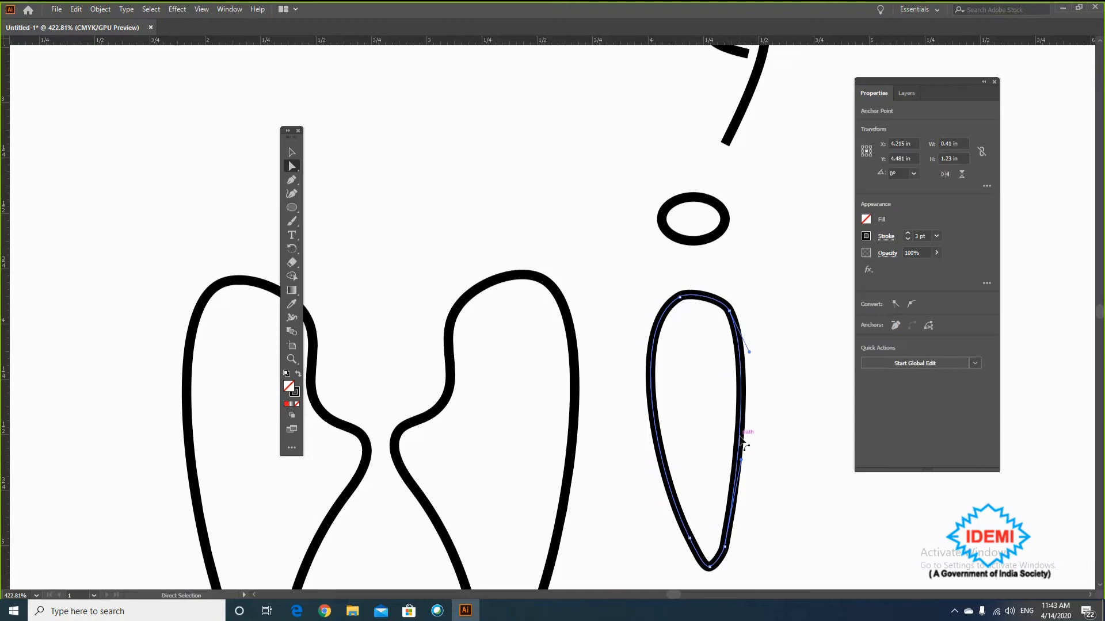
- Pull the body's right edge slightly inward with its curve handle, making the shape about 0.41 in wide, and deselect it
key(v)
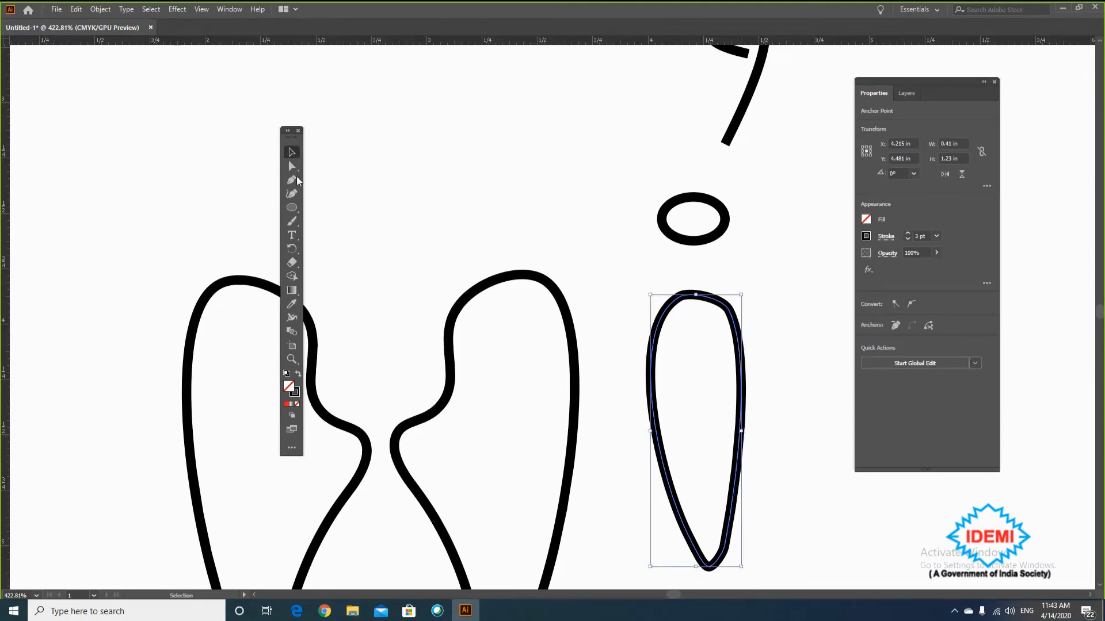
key(a)
click(748, 399)
mouse_move(741, 443)
mouse_down()
mouse_move(750, 446)
mouse_move(740, 455)
mouse_up()
click(775, 390)
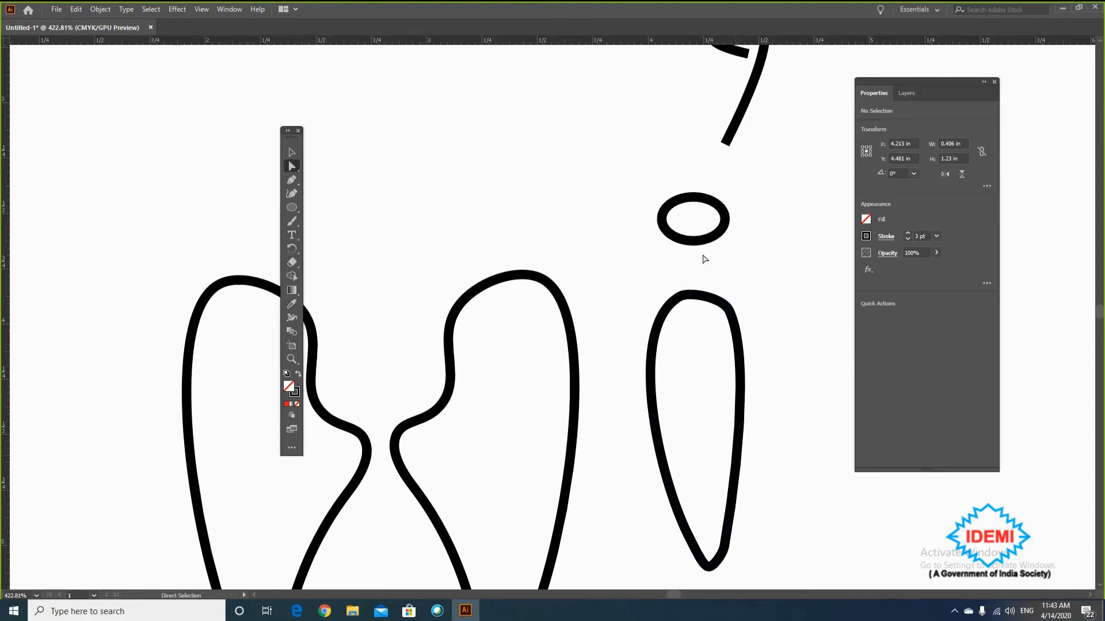
- Move and stretch the head ellipse into a nearly round circle that touches the top of the body
click(289, 153)
click(696, 245)
drag(728, 245, 727, 277)
click(804, 275)
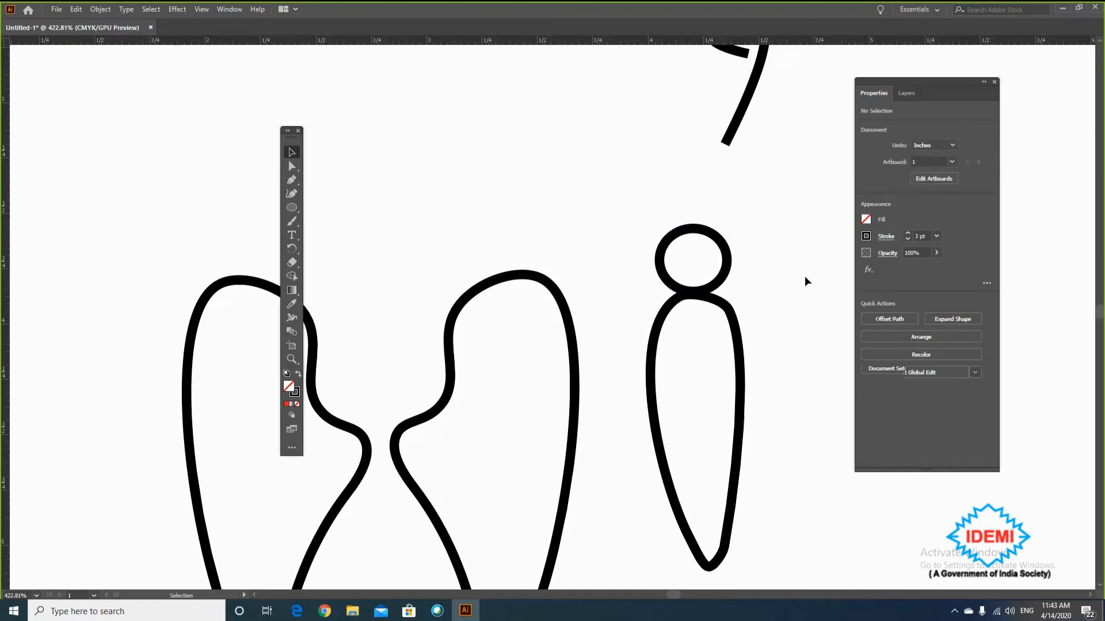
- Move the antenna onto the top of the head and rotate it about 36° so it leans left
scroll(804, 281, up, 3)
drag(748, 178, 698, 268)
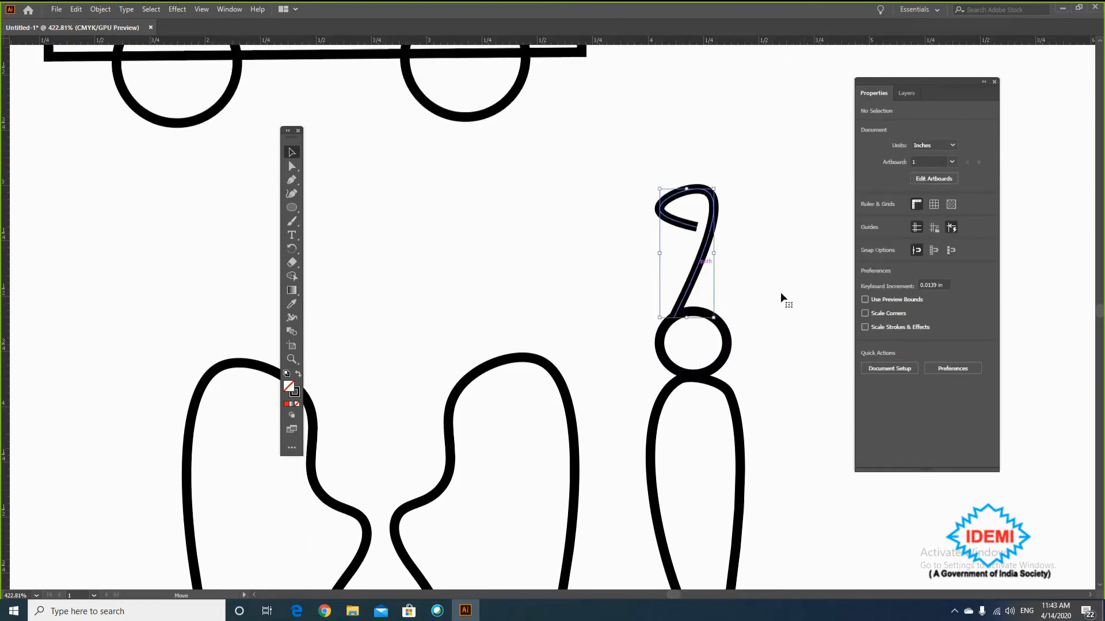
drag(715, 183, 645, 178)
click(708, 186)
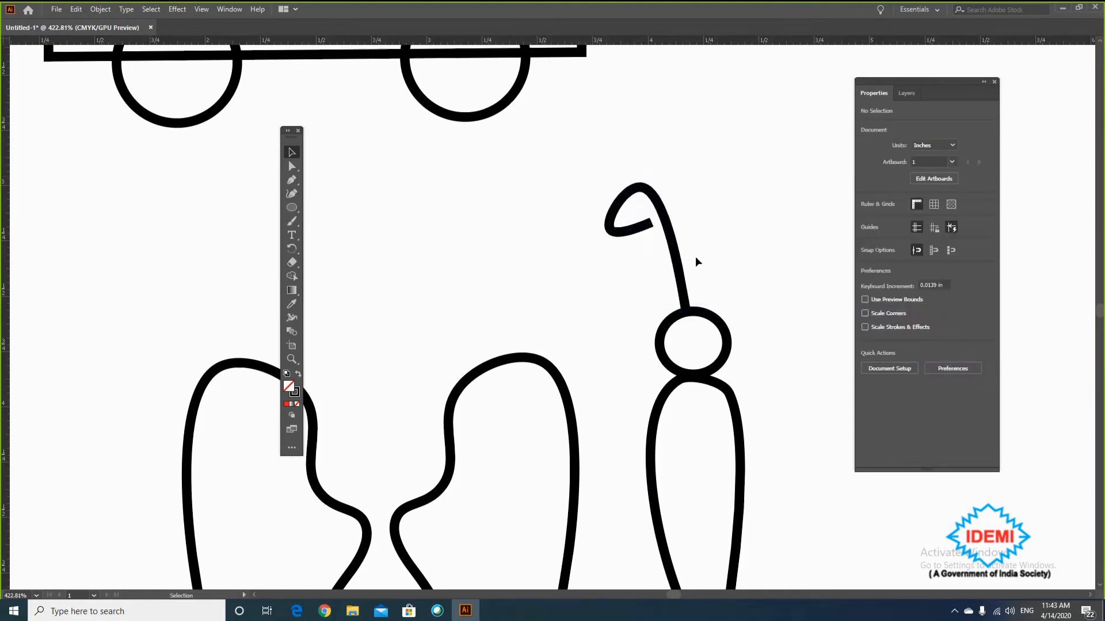
- Place a copy of the tilted antenna to the right of the original, above the head
click(678, 253)
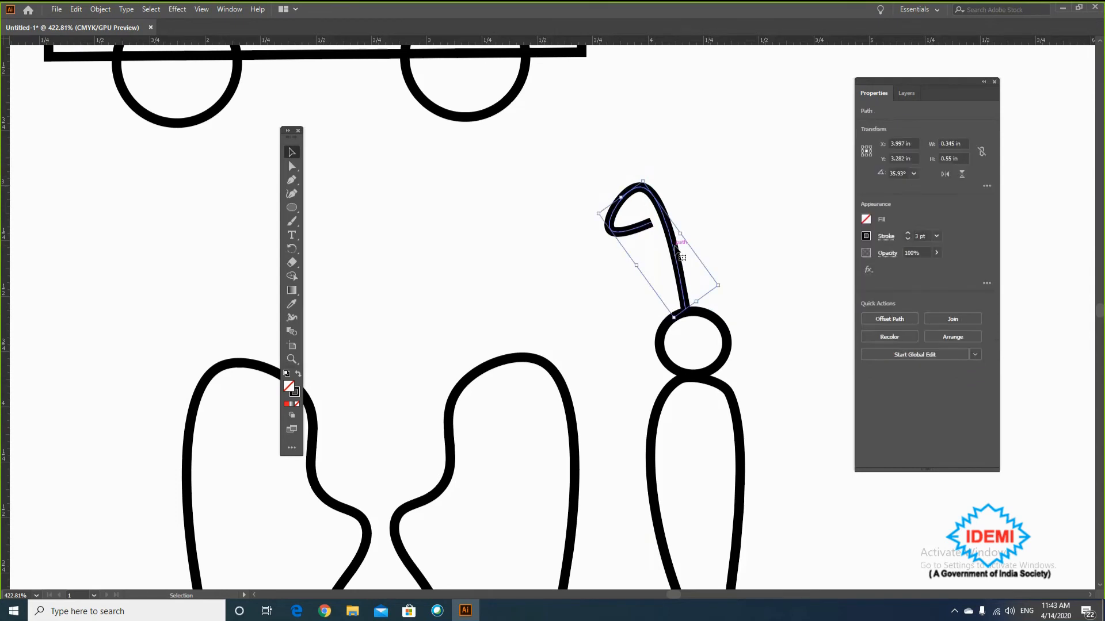
drag(677, 253, 745, 233)
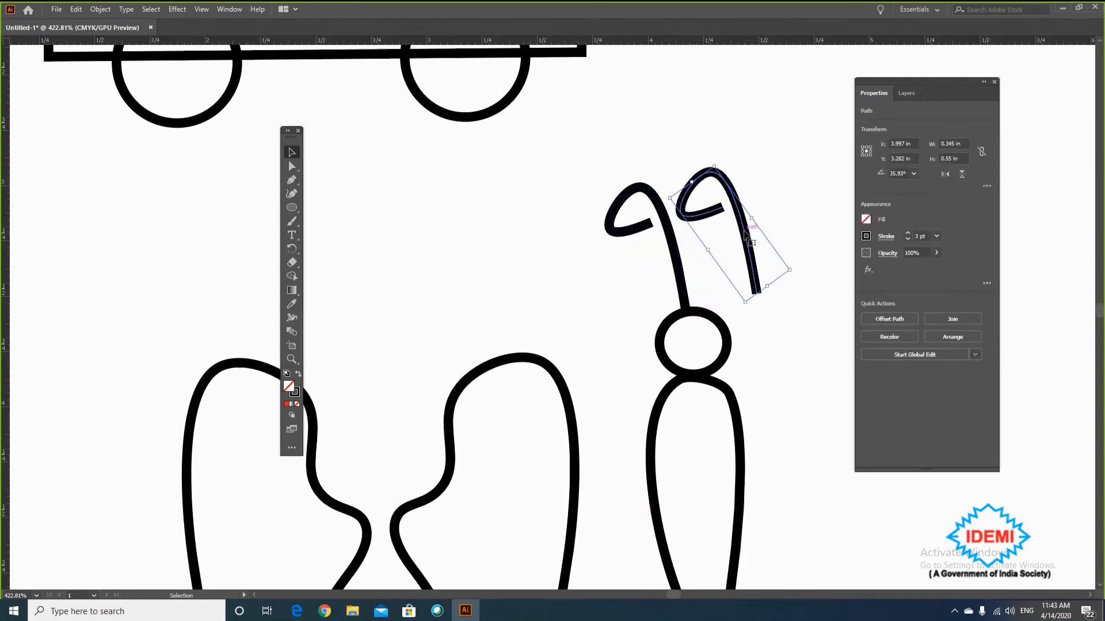
- Reflect the copied antenna across the vertical axis and set its base on top of the head beside the original antenna
right_click(745, 233)
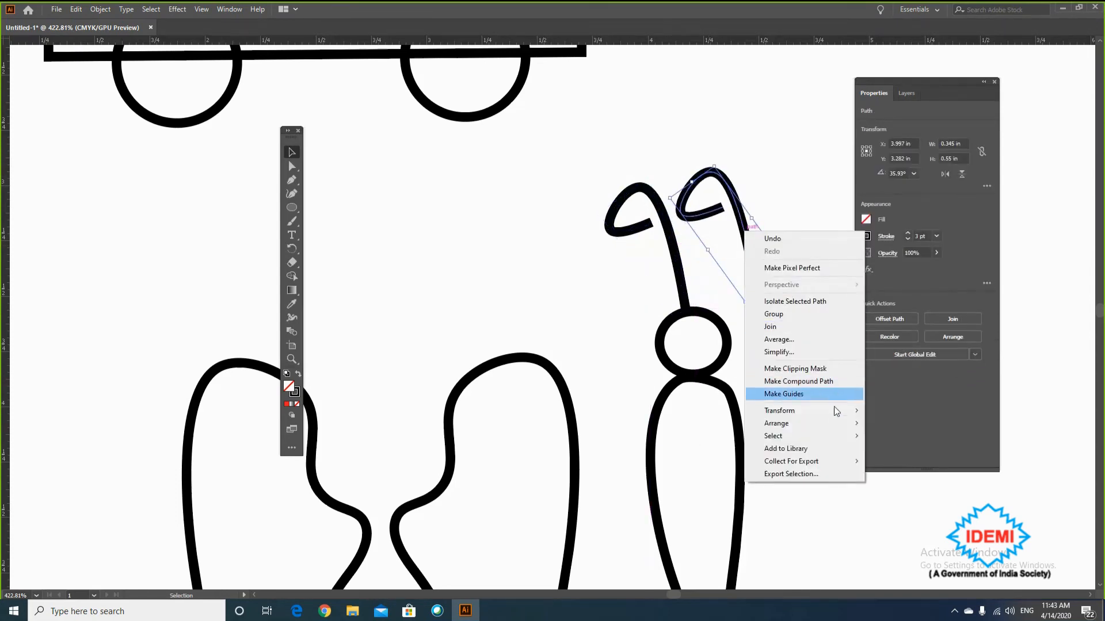
mouse_move(840, 430)
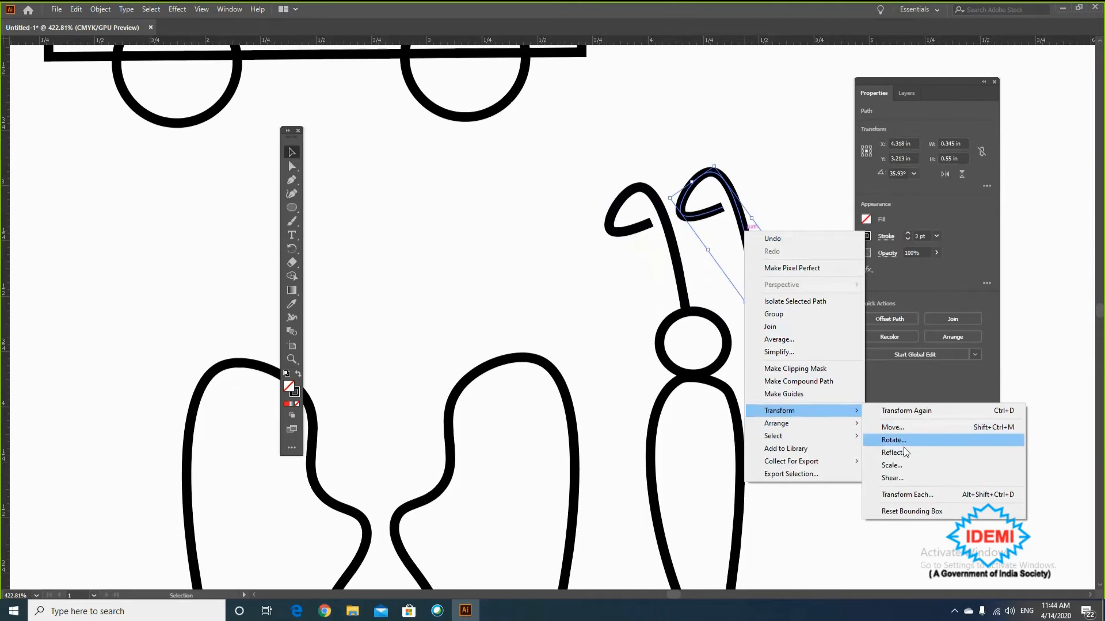
click(893, 453)
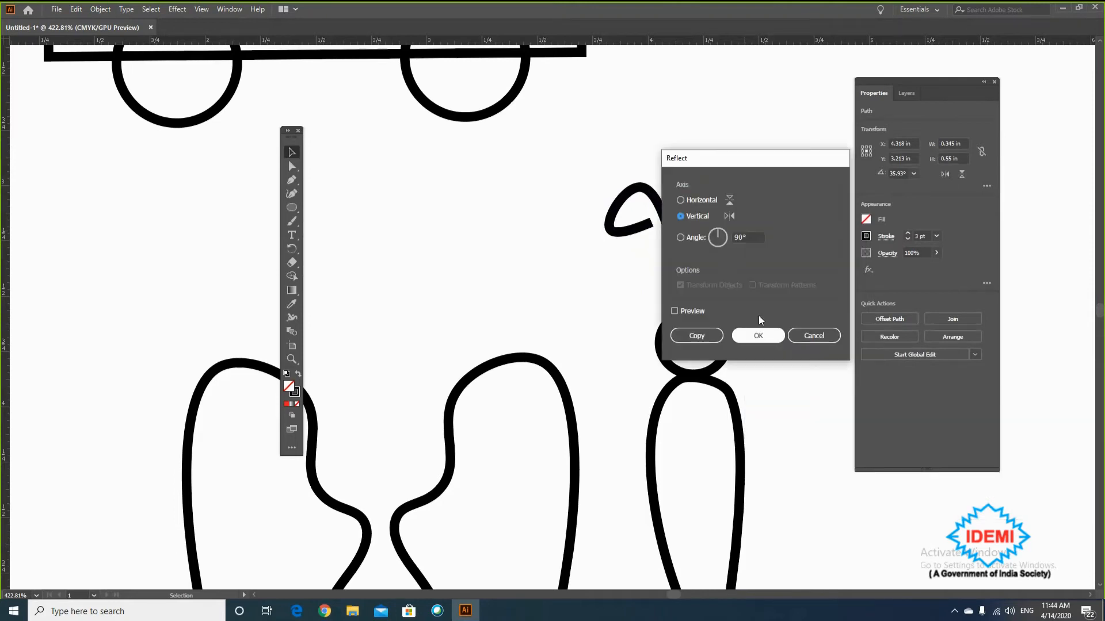
key(Return)
click(792, 227)
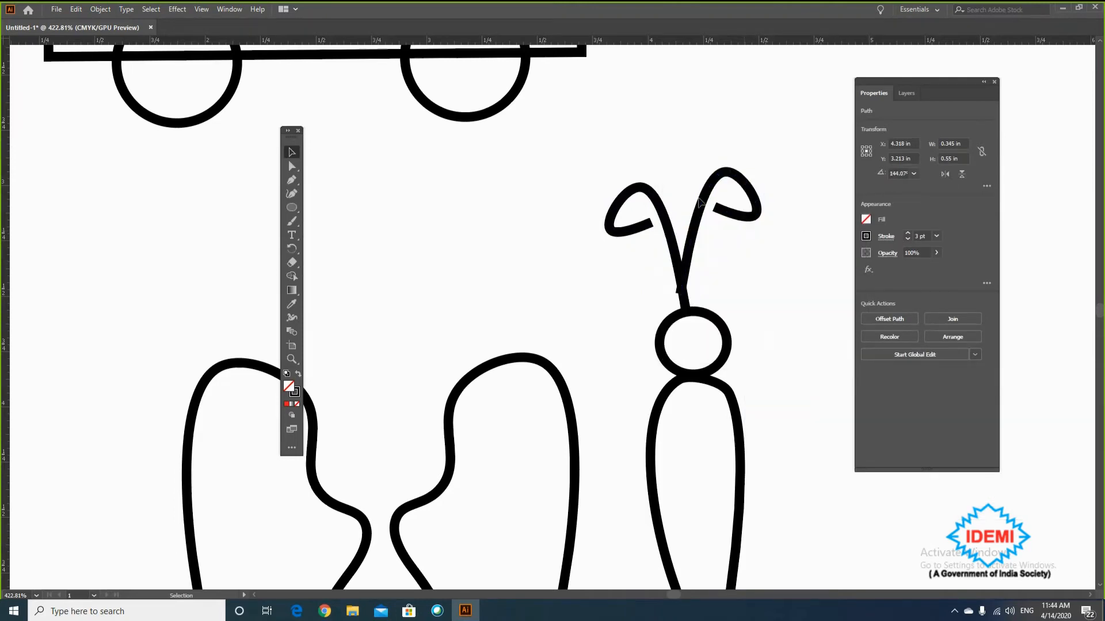
drag(706, 204, 719, 217)
click(786, 312)
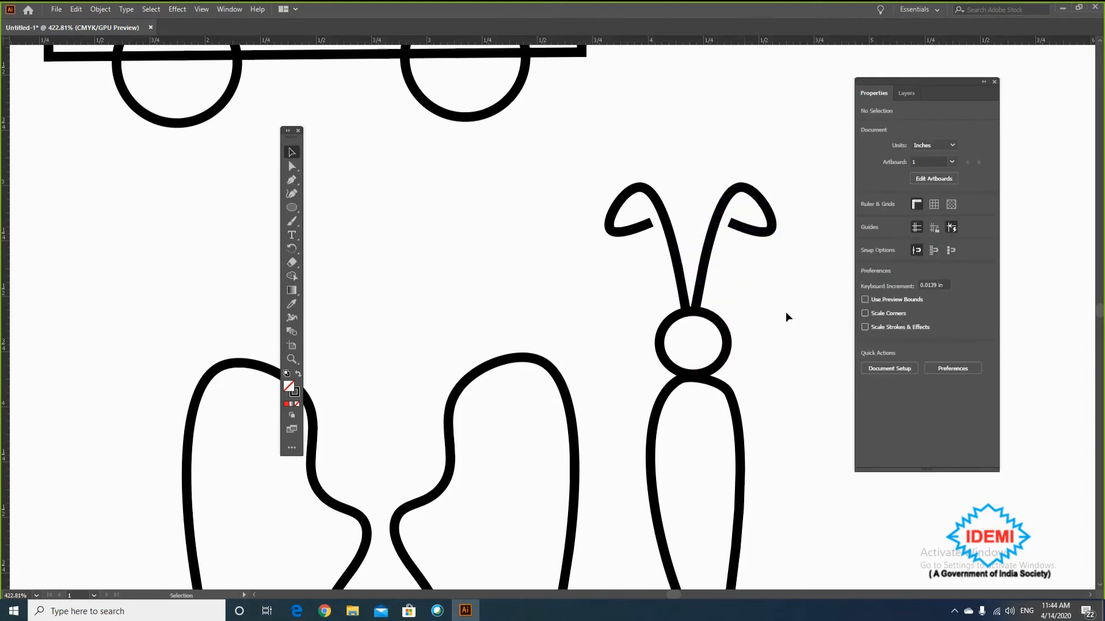
- Group the antennae, head and body, then shrink the group to about 0.5 in wide and 1.77 in high
key(ctrl+minus)
key(ctrl+minus)
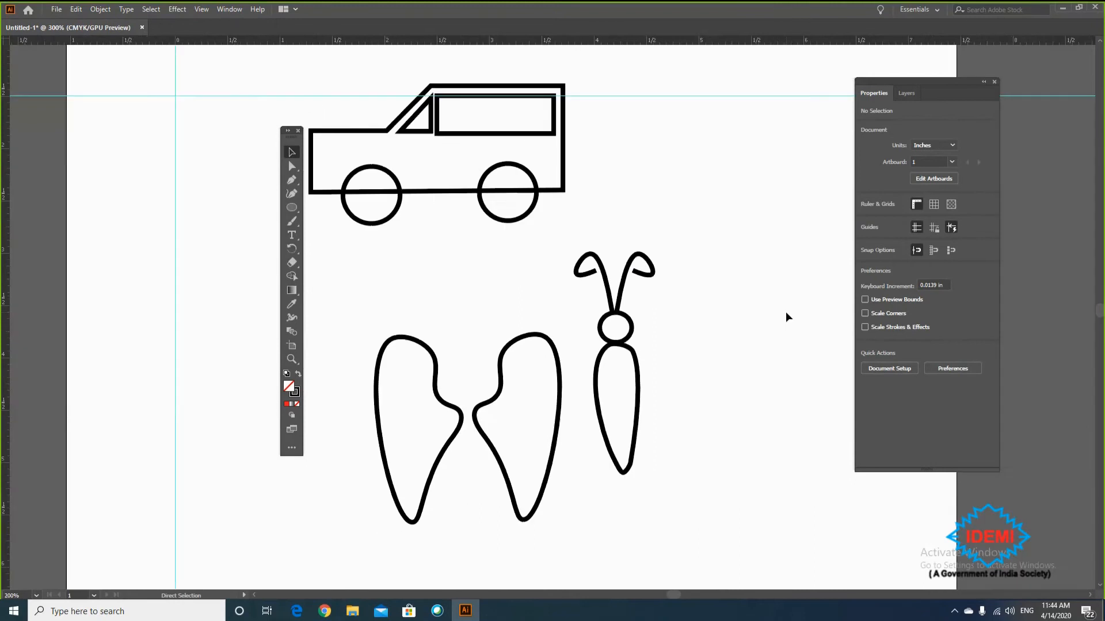
drag(572, 228, 669, 488)
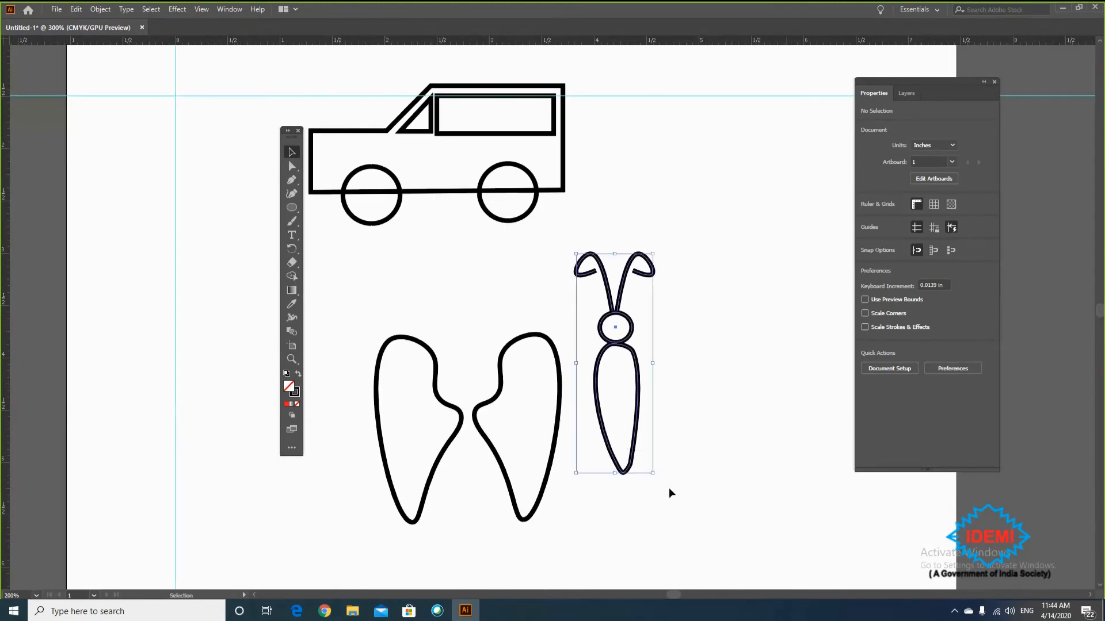
right_click(622, 409)
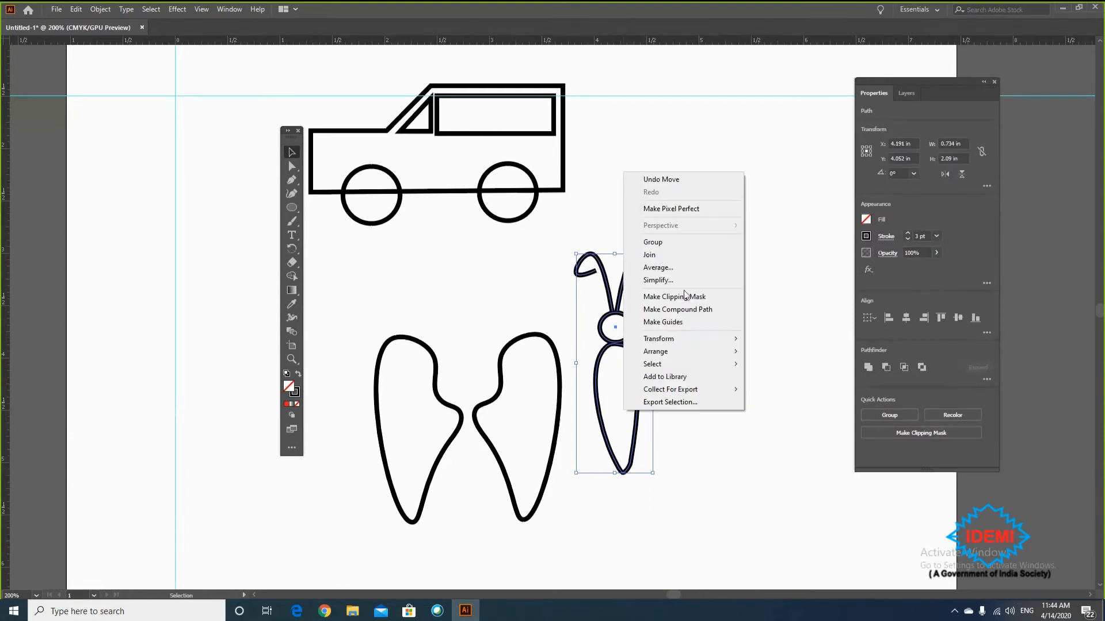
click(686, 246)
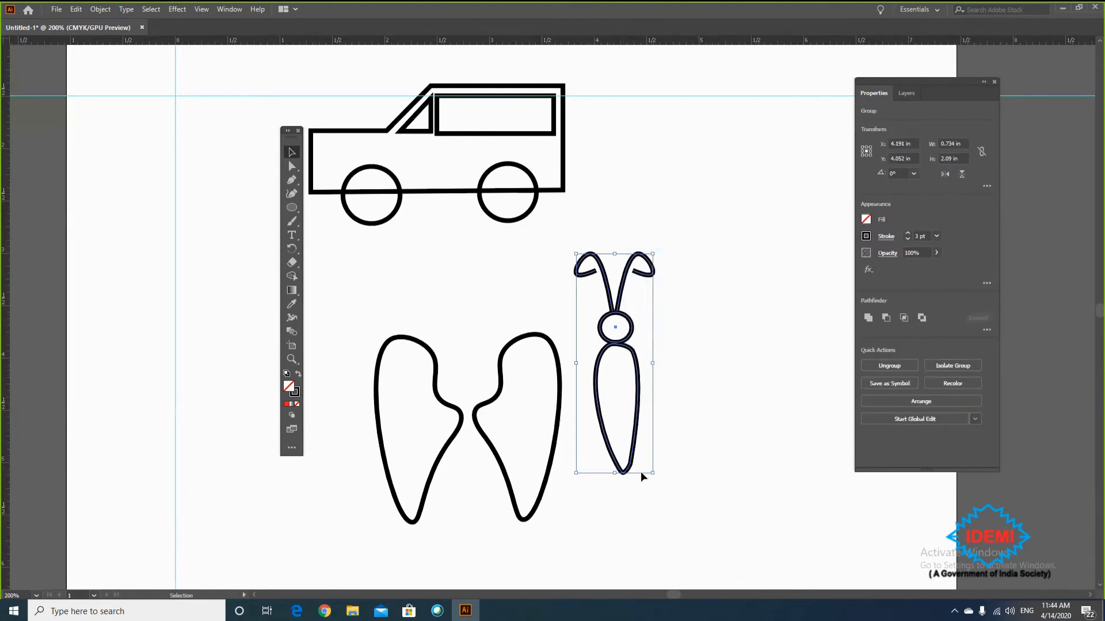
drag(652, 473, 627, 439)
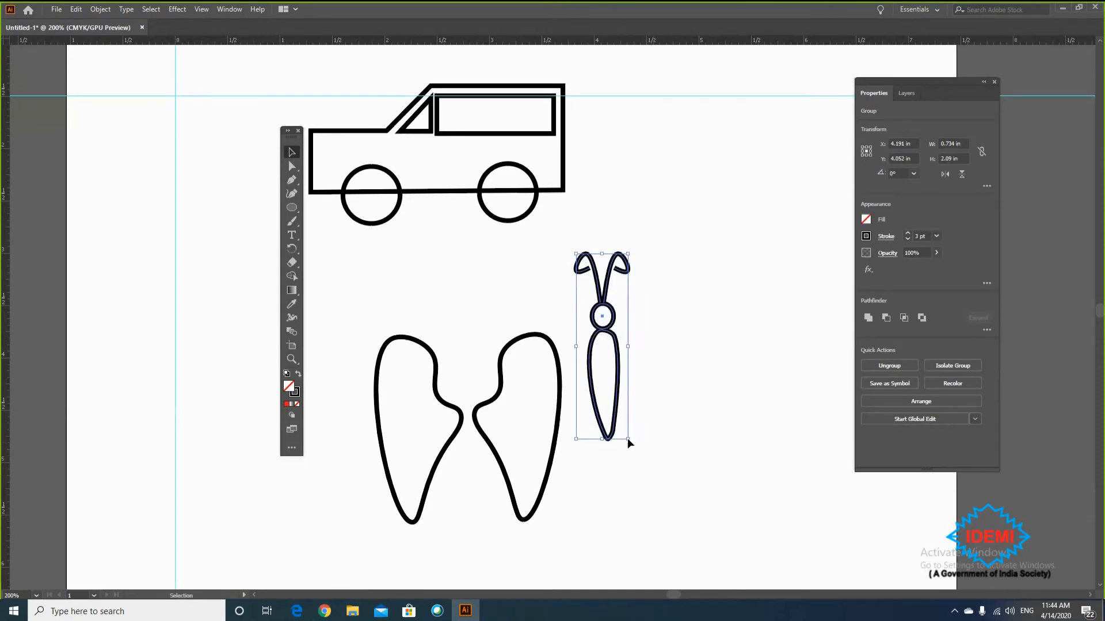
drag(495, 422, 627, 293)
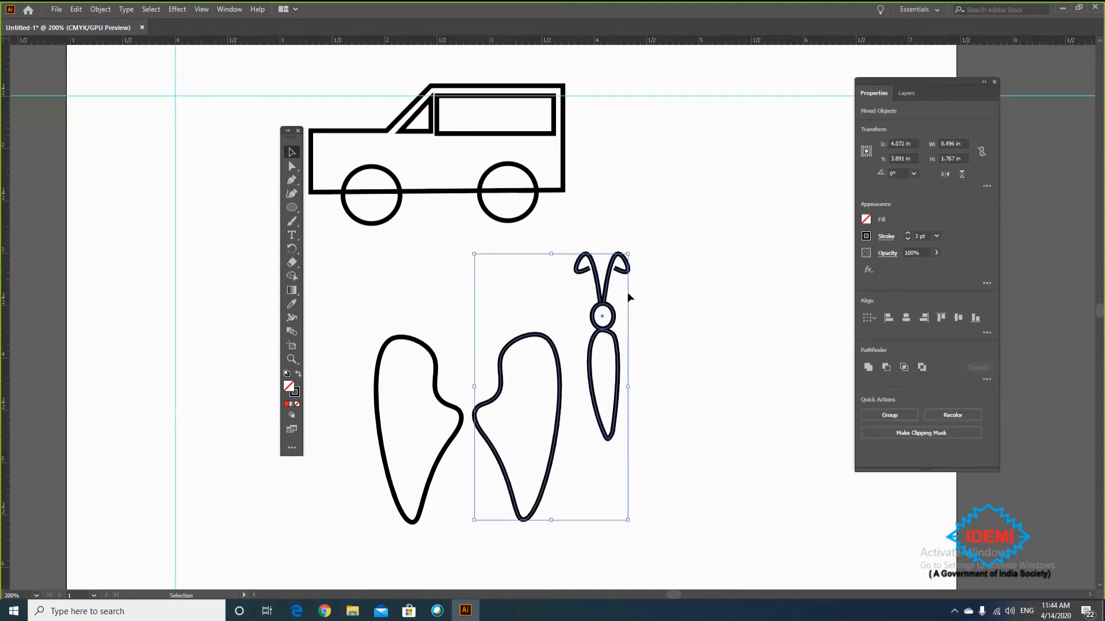
click(689, 268)
key(ctrl+z)
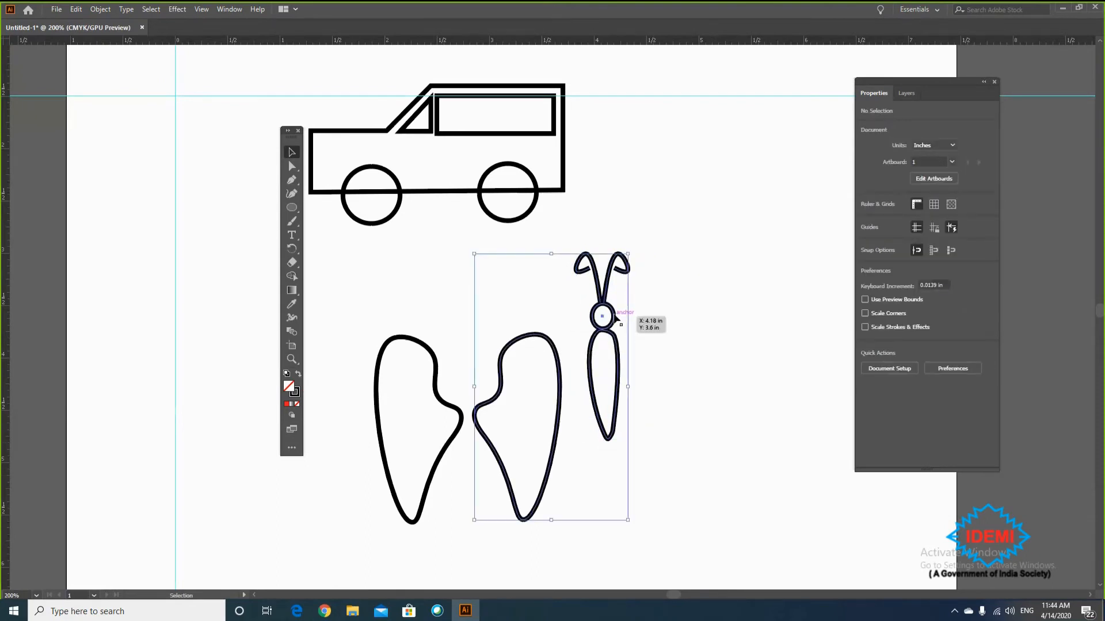
click(671, 320)
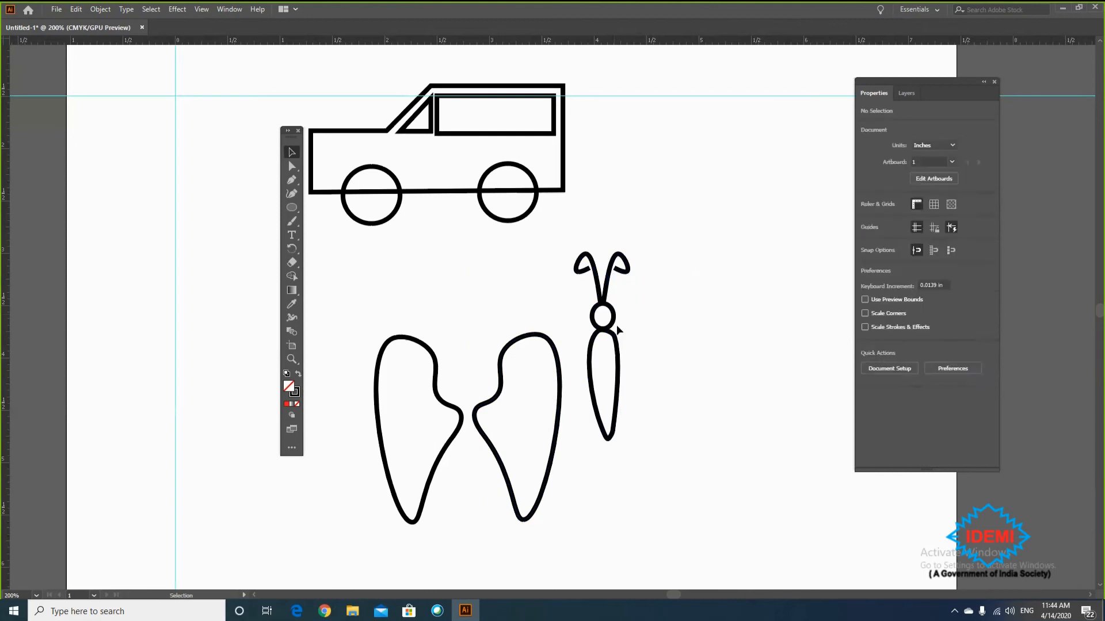
- Attach the right and left wings to the matching sides of the body so their inner points touch it
click(559, 361)
drag(559, 362, 702, 307)
drag(460, 424, 587, 371)
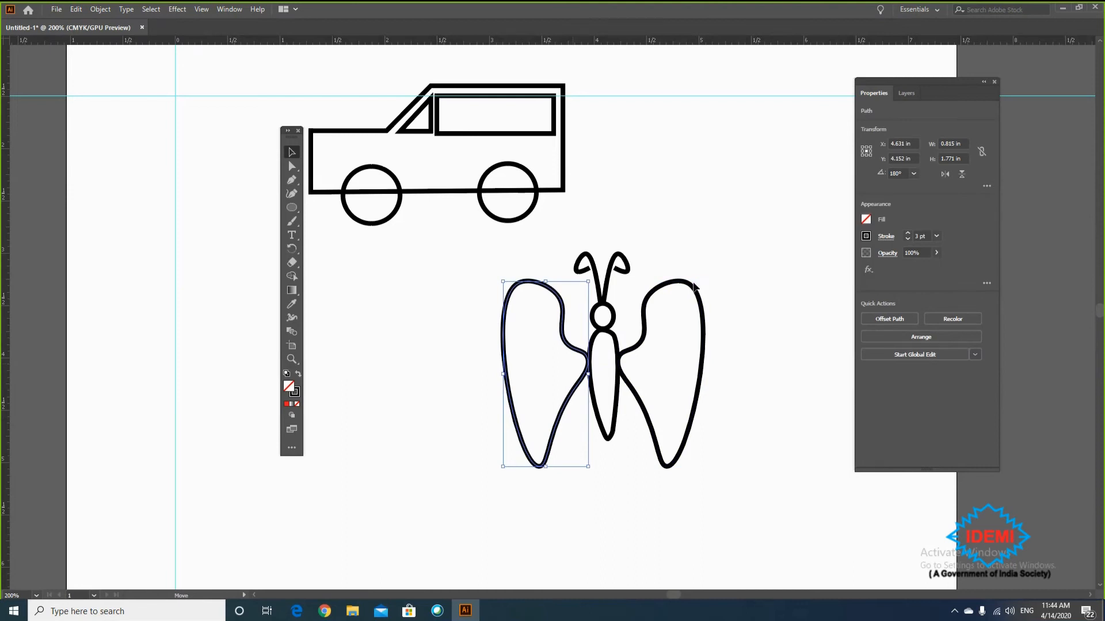
drag(695, 285, 699, 283)
click(777, 344)
- Select the whole butterfly and move it left so it sits beneath the jeep
drag(661, 412, 740, 488)
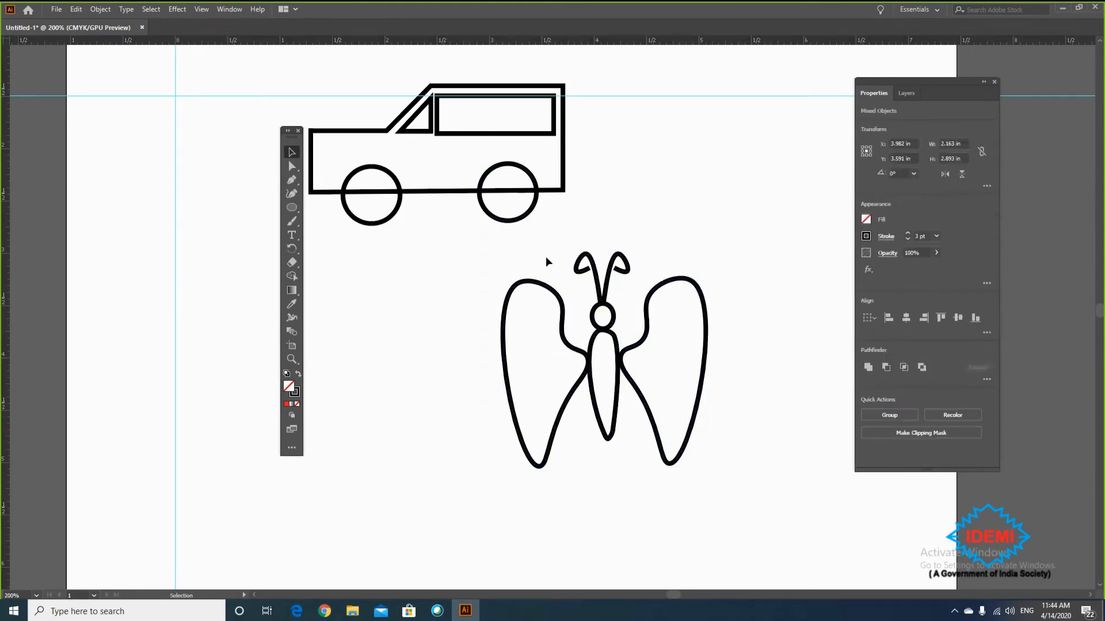
click(462, 236)
drag(464, 234, 717, 477)
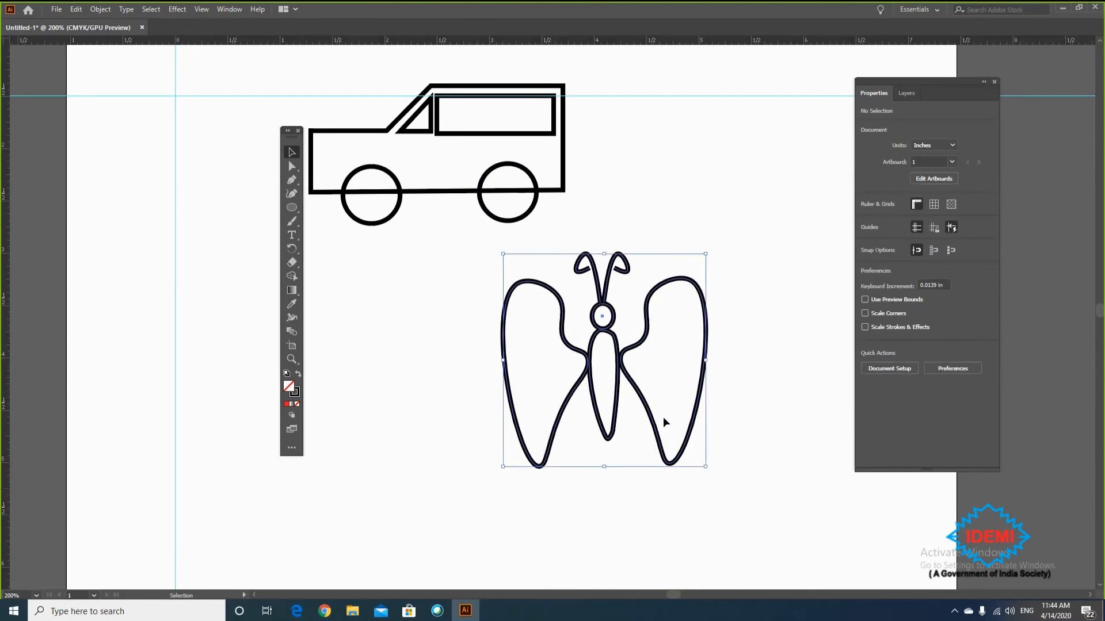
drag(654, 422, 575, 436)
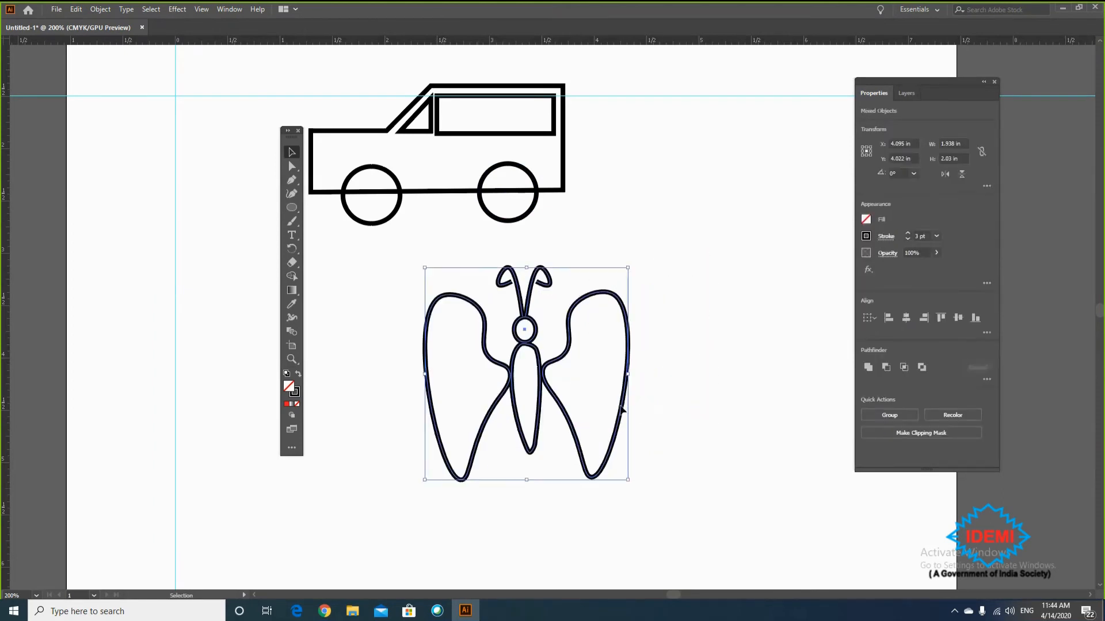
- Group all the butterfly parts and scale the group down proportionally to a little over half its size
right_click(612, 421)
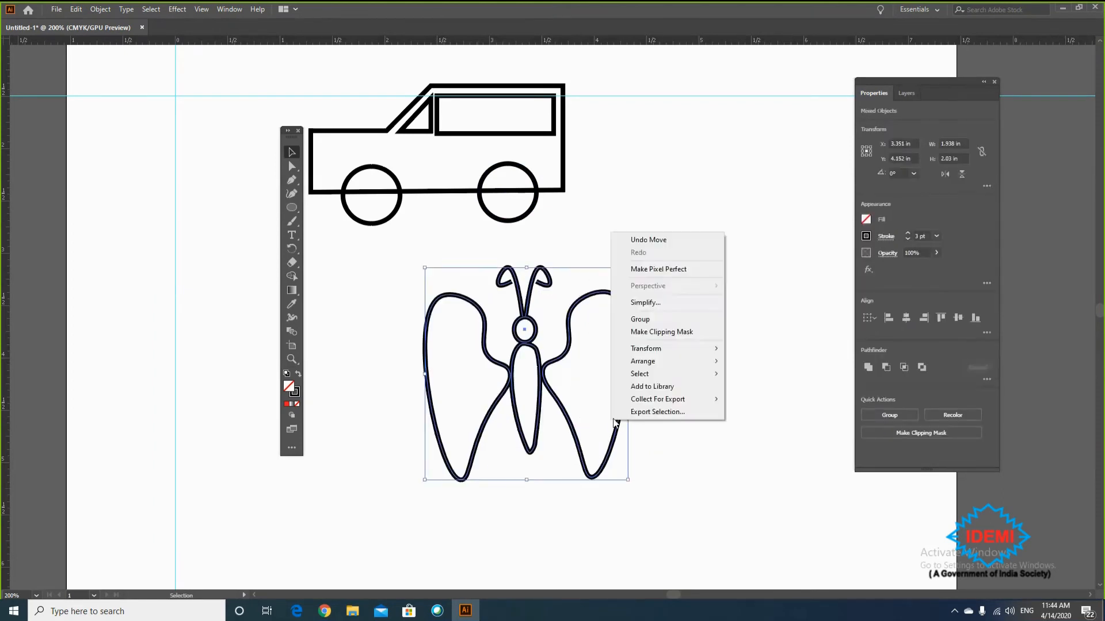
click(682, 319)
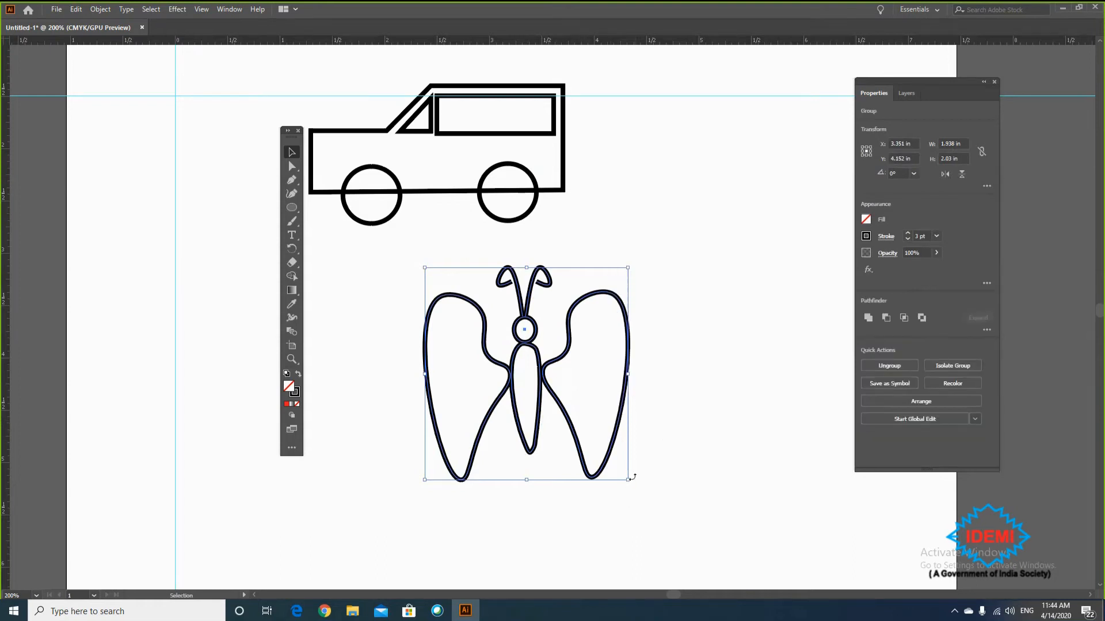
drag(630, 480, 541, 392)
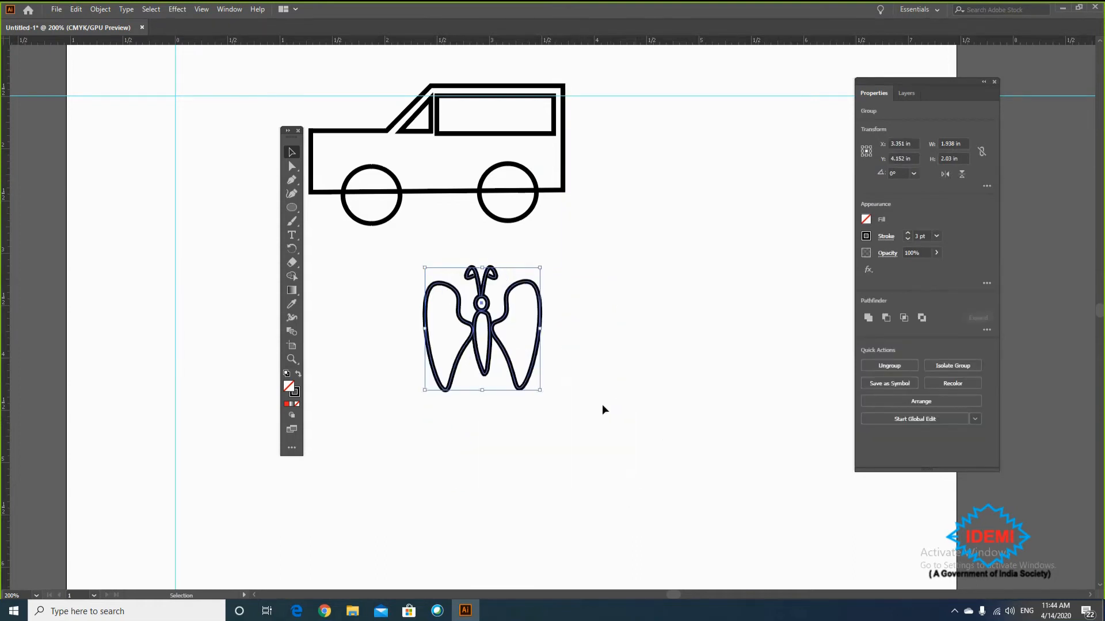
click(602, 404)
key(ctrl+minus)
key(ctrl+minus)
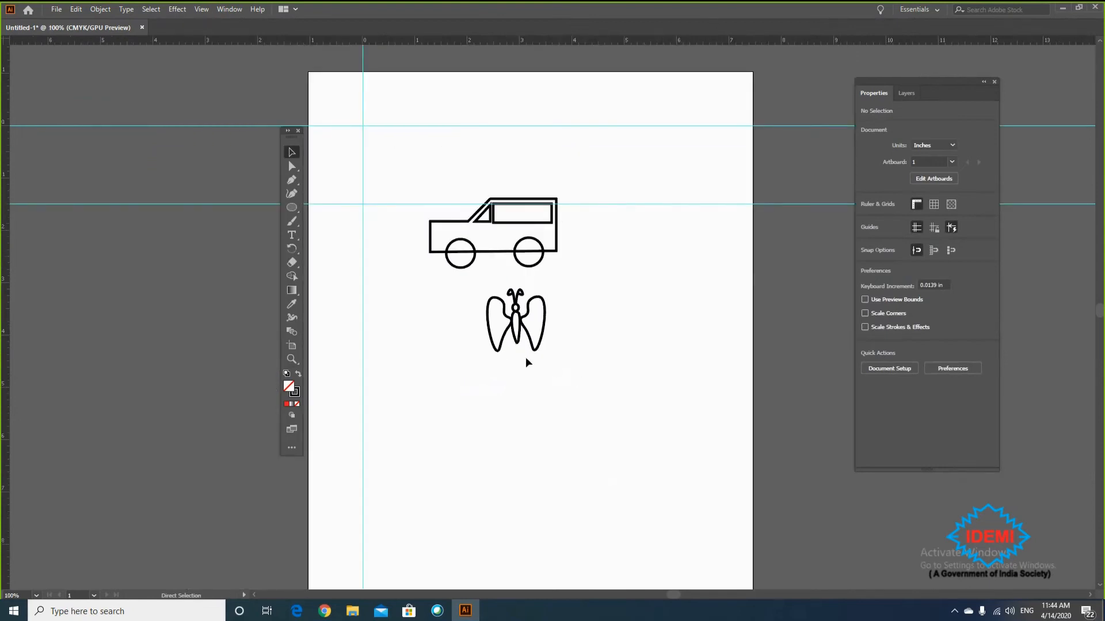
- Enlarge the butterfly below the jeep and delete the extra small copy
click(536, 347)
drag(545, 357, 615, 347)
click(600, 360)
drag(541, 291, 610, 370)
key(Delete)
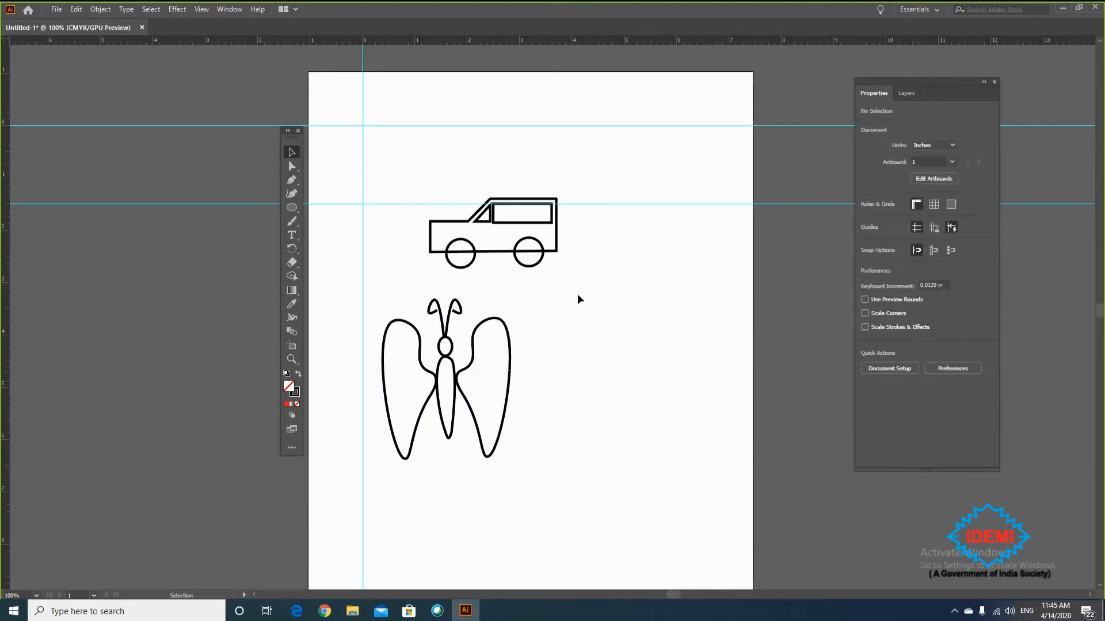
- Move the jeep up against the vertical guide and place the butterfly to its right, shrunk to about the jeep's height
drag(372, 294, 498, 409)
click(306, 230)
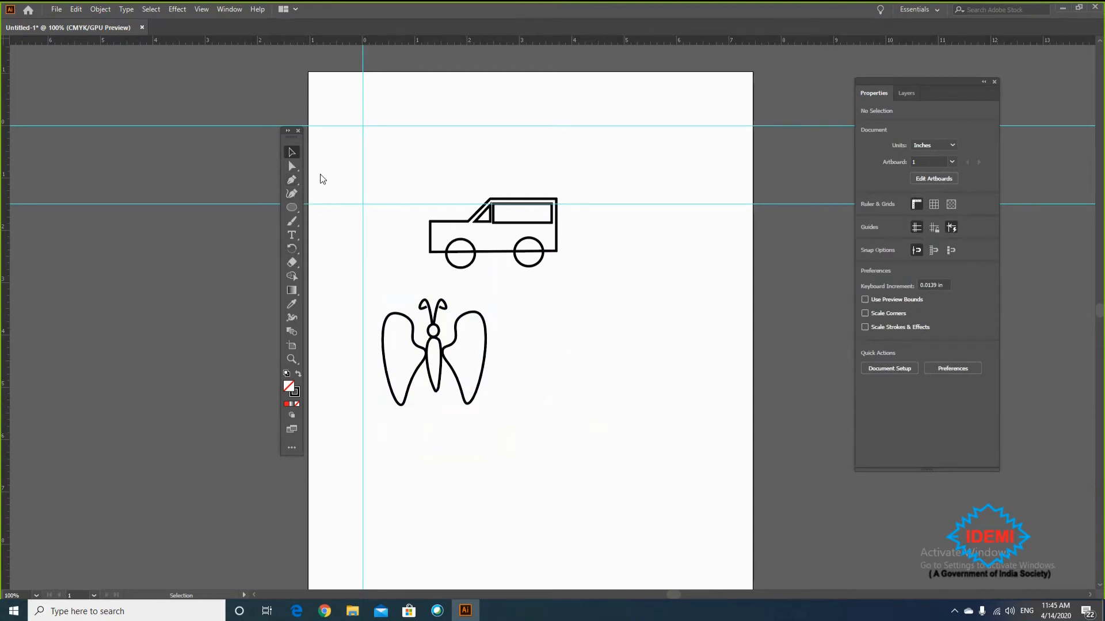
drag(425, 181, 487, 201)
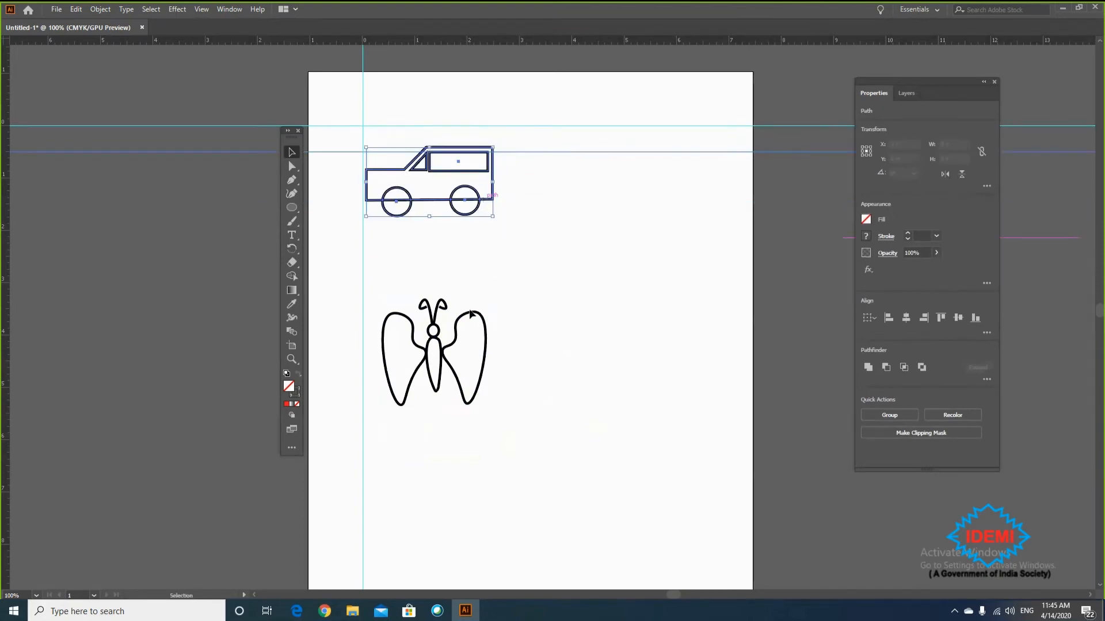
click(485, 404)
drag(485, 404, 582, 197)
click(614, 251)
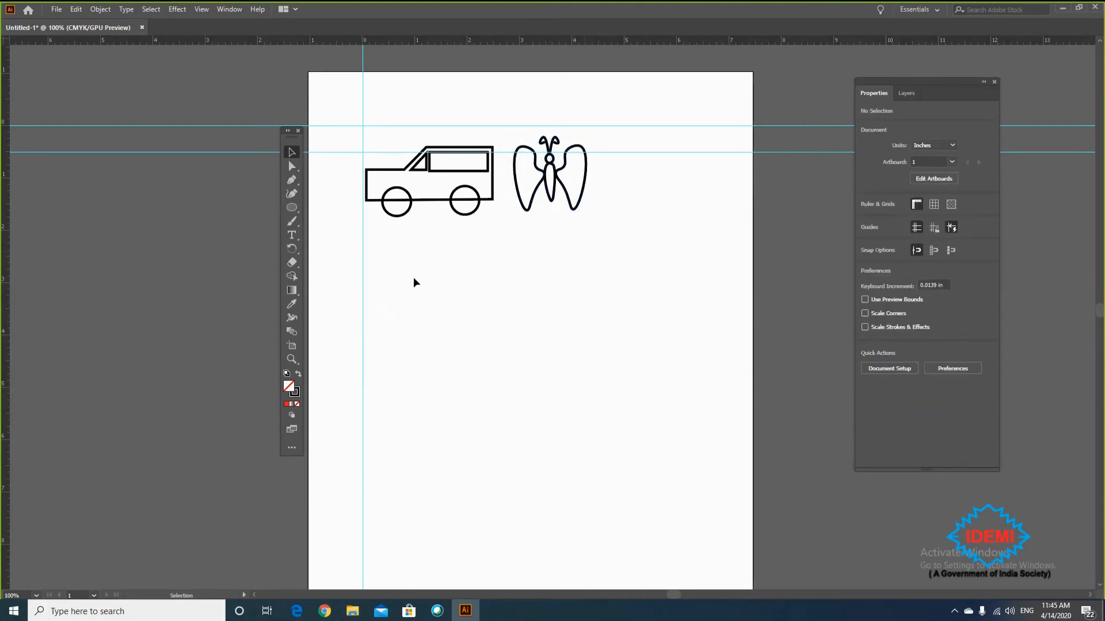
click(293, 208)
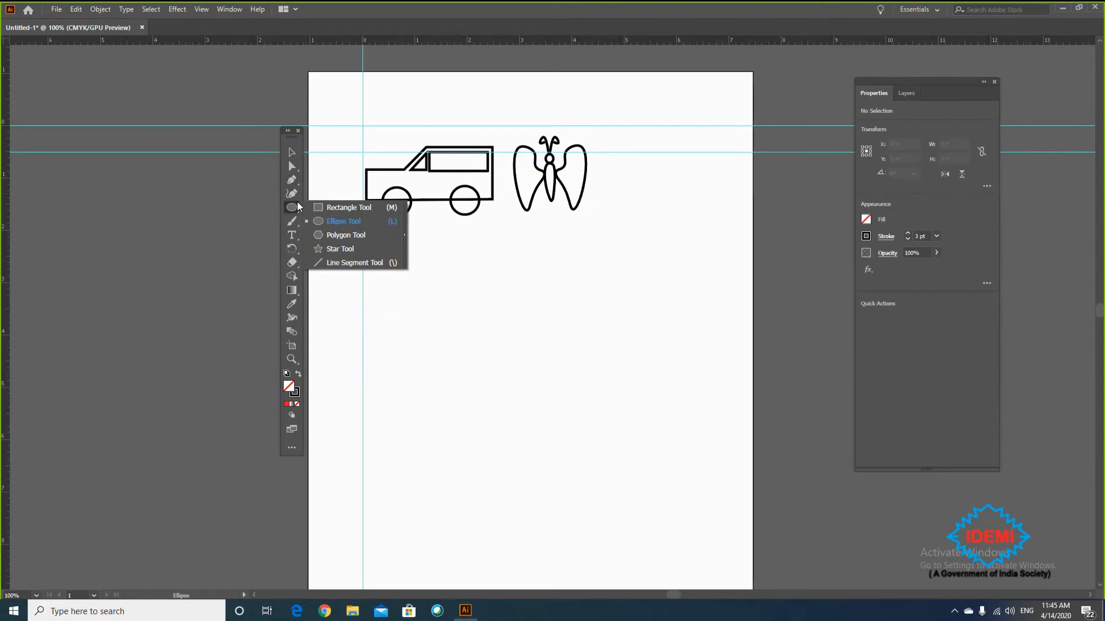
click(296, 203)
click(291, 152)
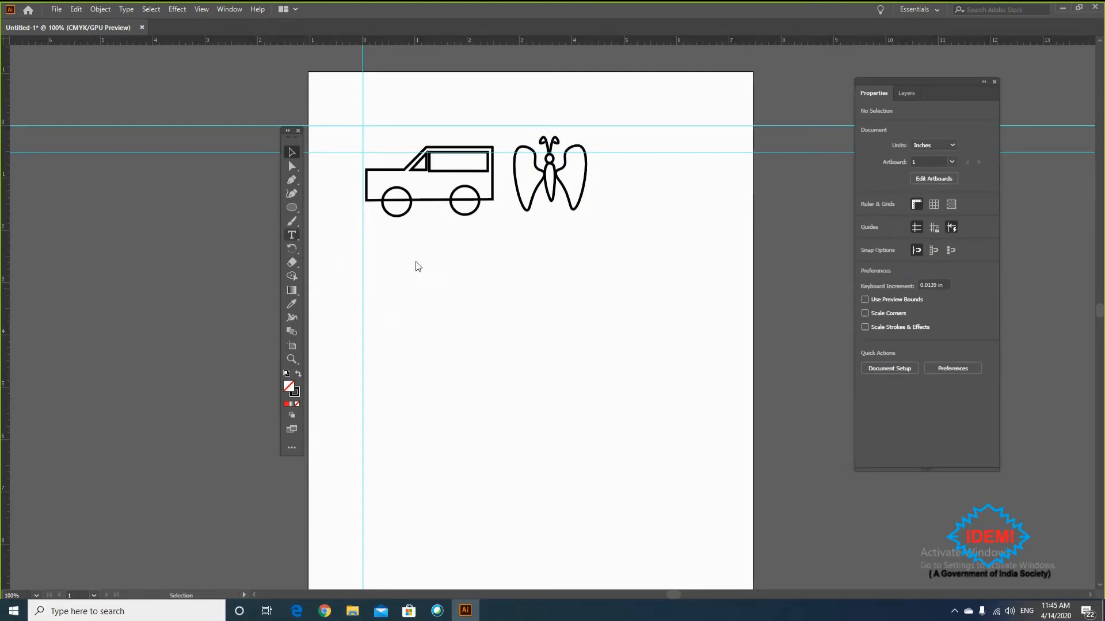
- Add the text label "Jeep" below the jeep drawing
key(t)
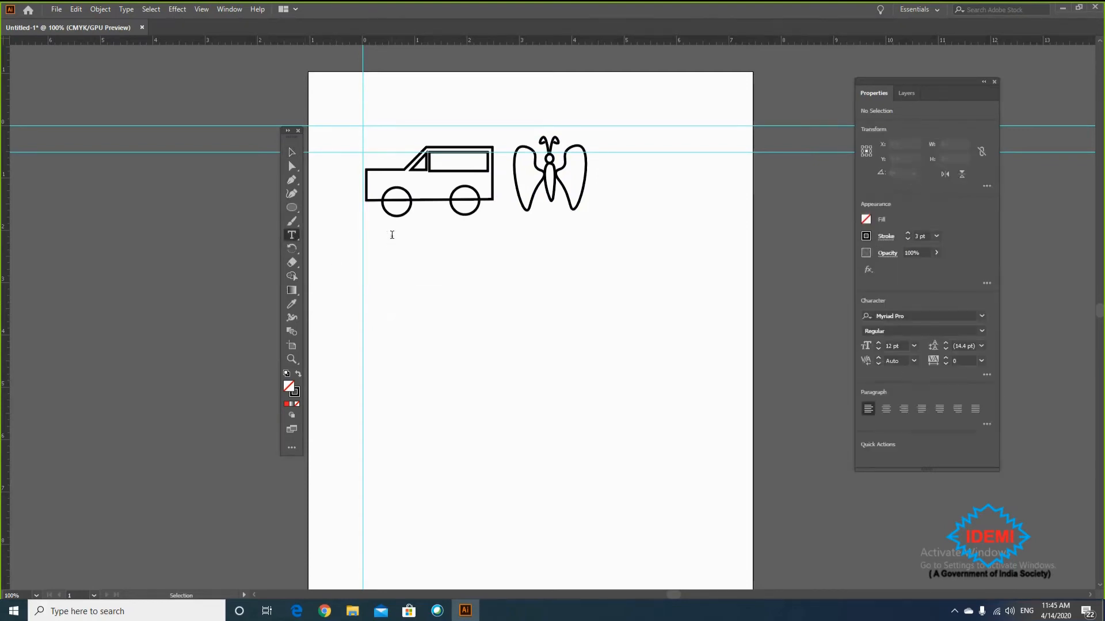
click(391, 234)
key(BackSpace)
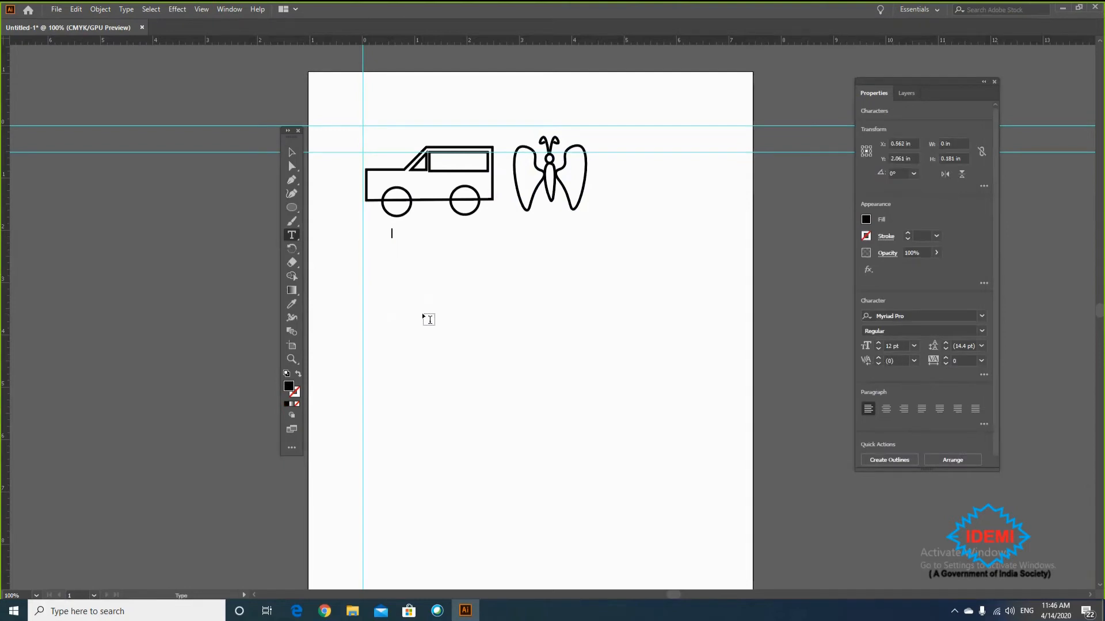
text(Jeep)
click(291, 153)
- Set the Jeep label's font size to 18 pt and its font to Bahnschrift
double_click(401, 234)
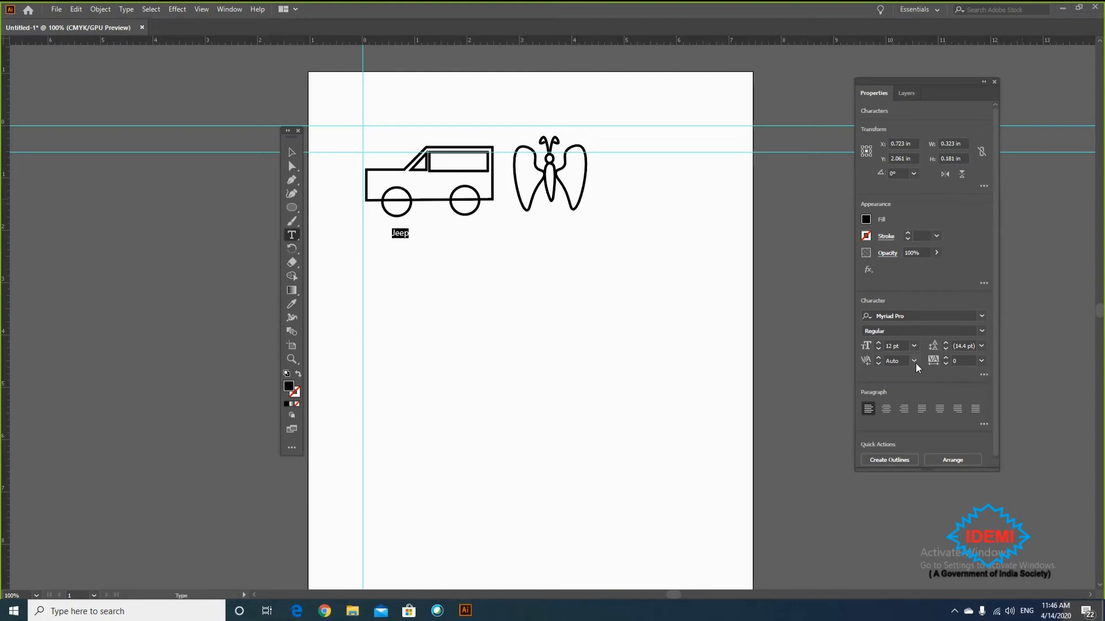
click(915, 346)
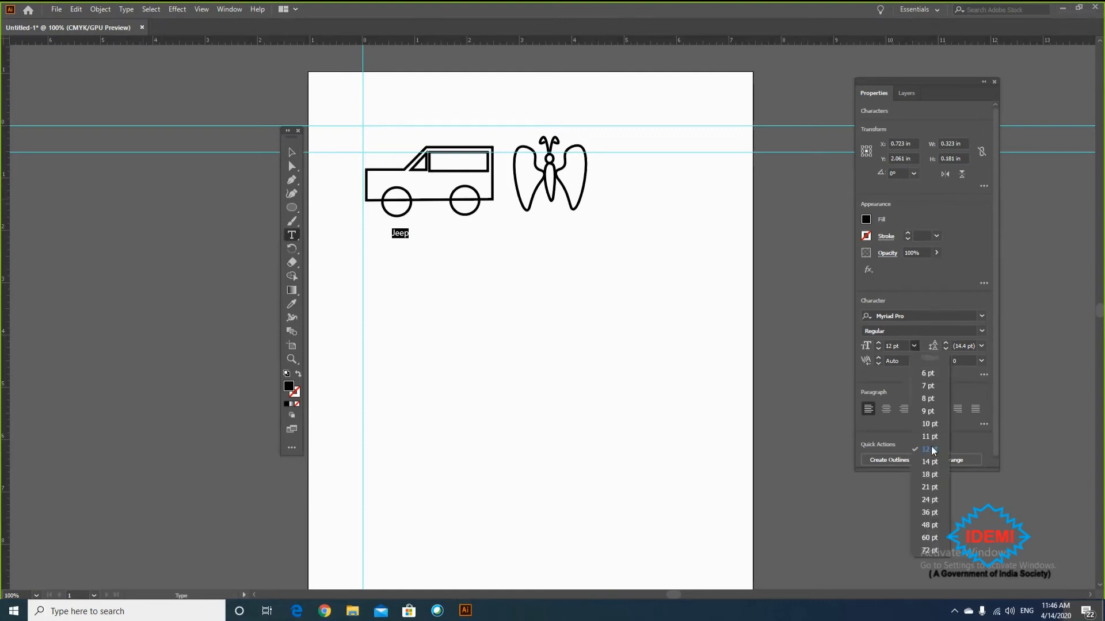
click(931, 476)
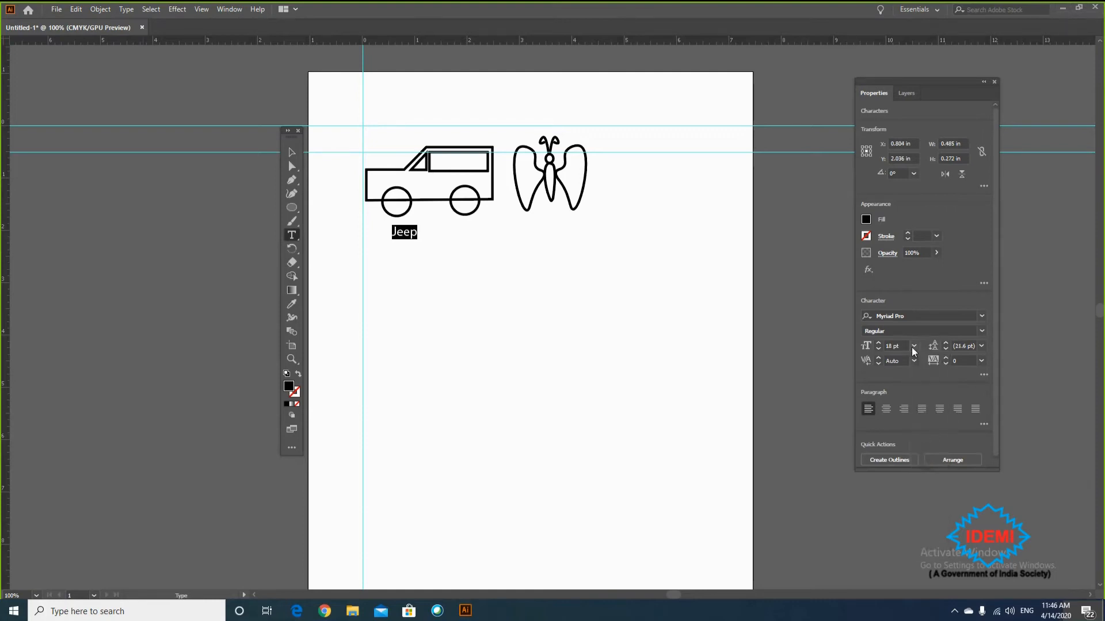
click(982, 316)
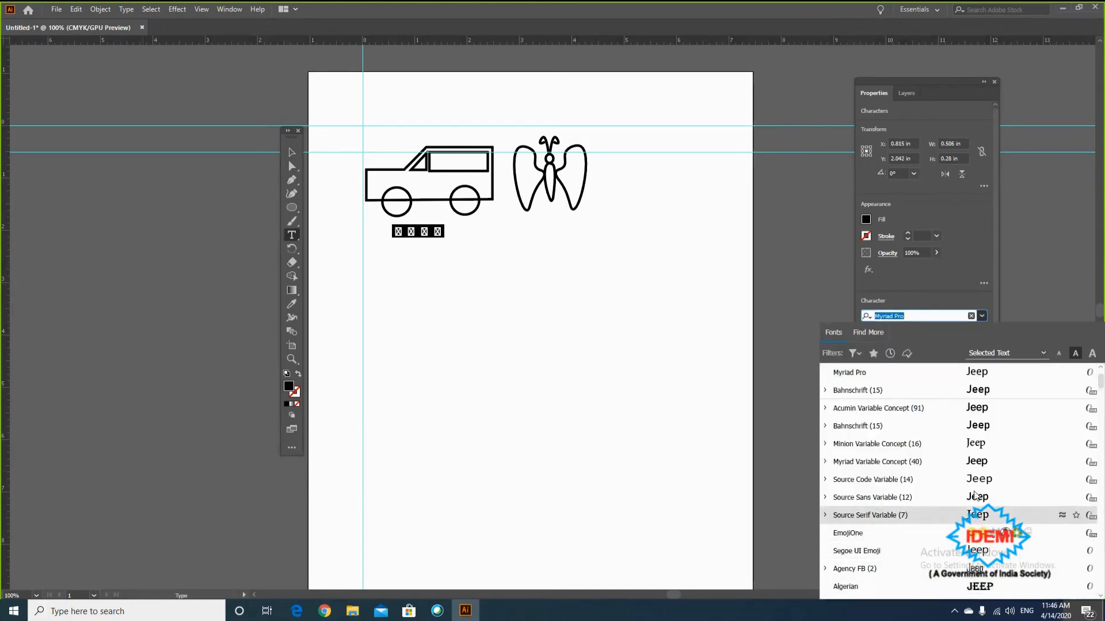
click(972, 431)
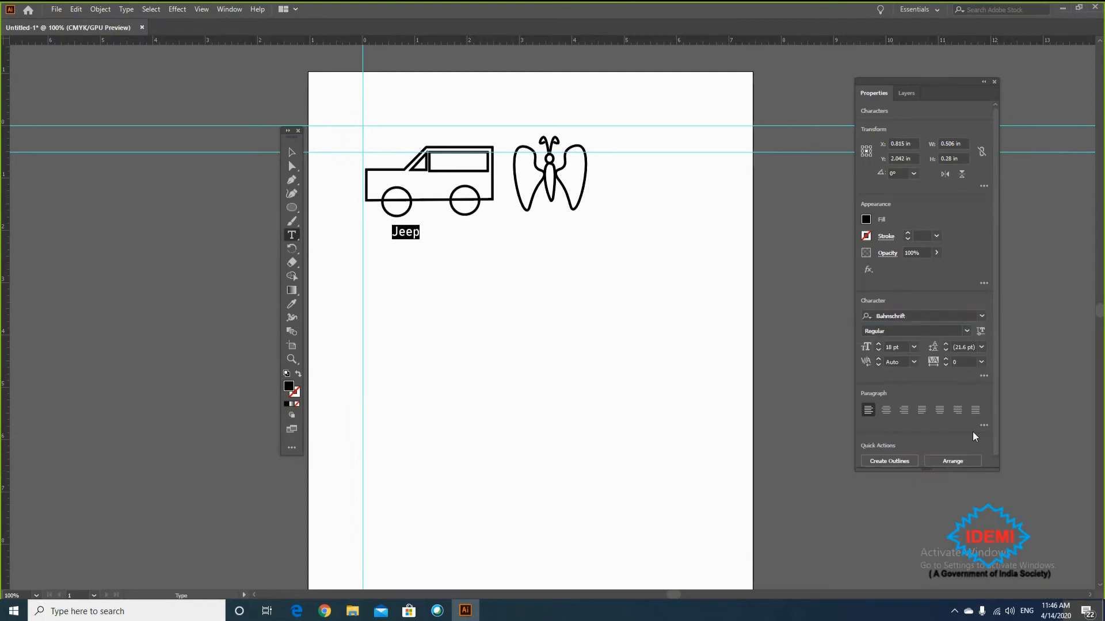
- Centre the Jeep label under the jeep and add a matching label reading "Butterfly" below the butterfly
click(289, 153)
drag(410, 233, 556, 228)
key(t)
double_click(548, 228)
text(Butterfly)
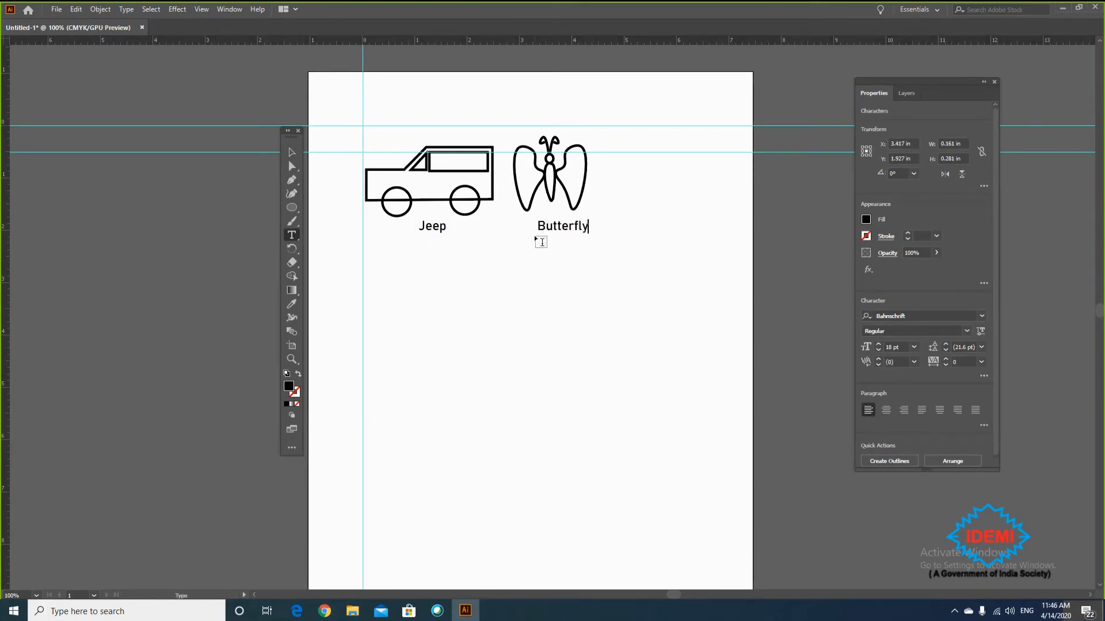
- Centre the Butterfly label horizontally under the butterfly drawing and deselect it
click(291, 152)
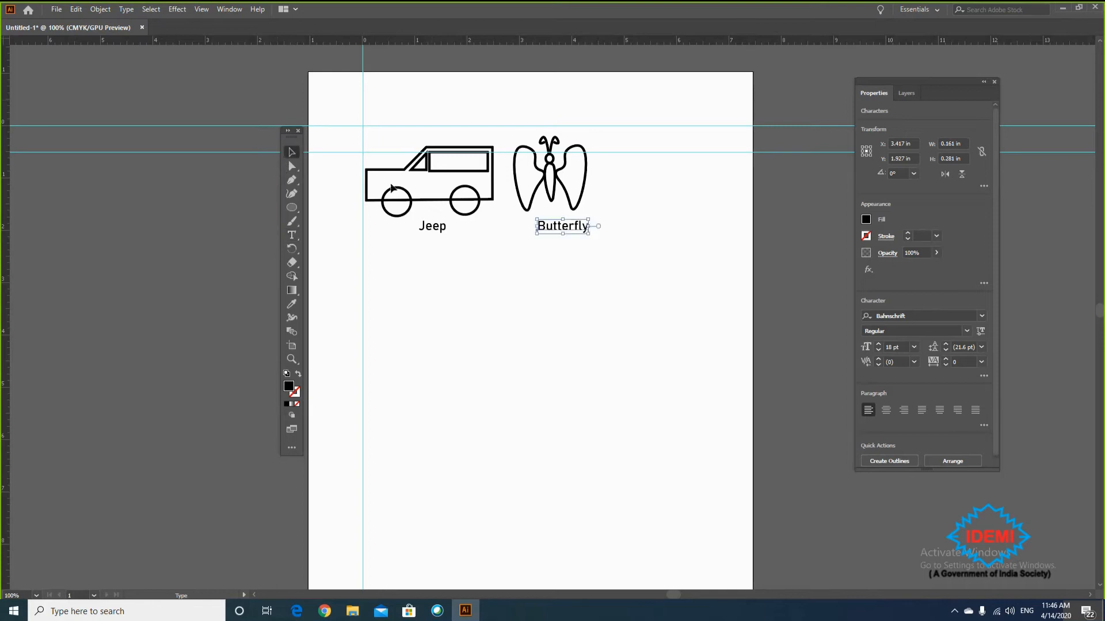
drag(562, 230, 554, 230)
click(566, 288)
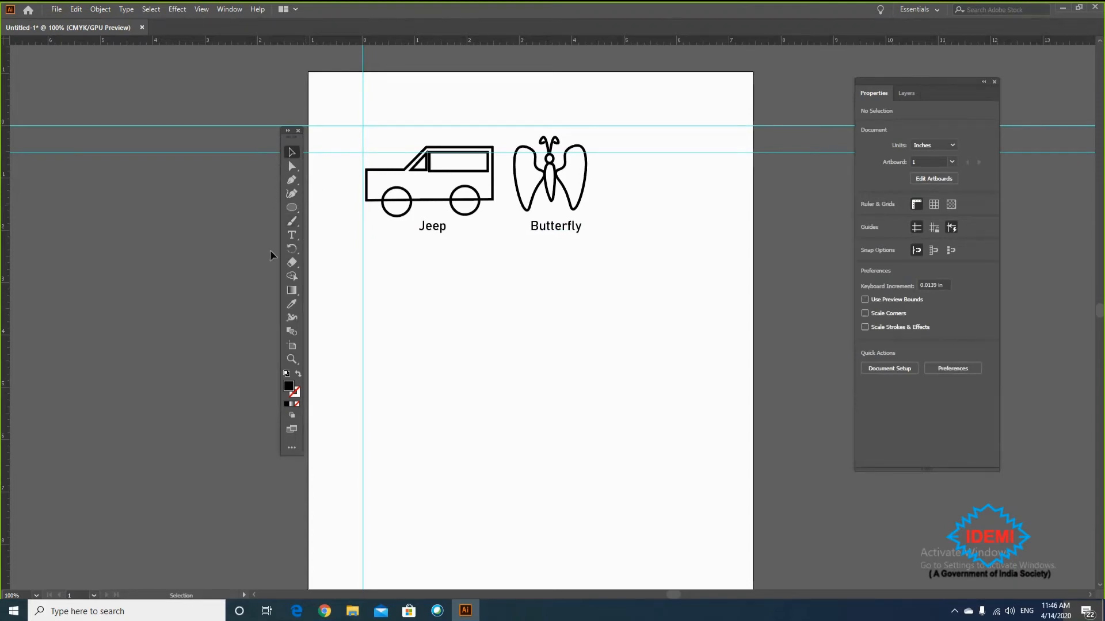
click(298, 236)
click(298, 234)
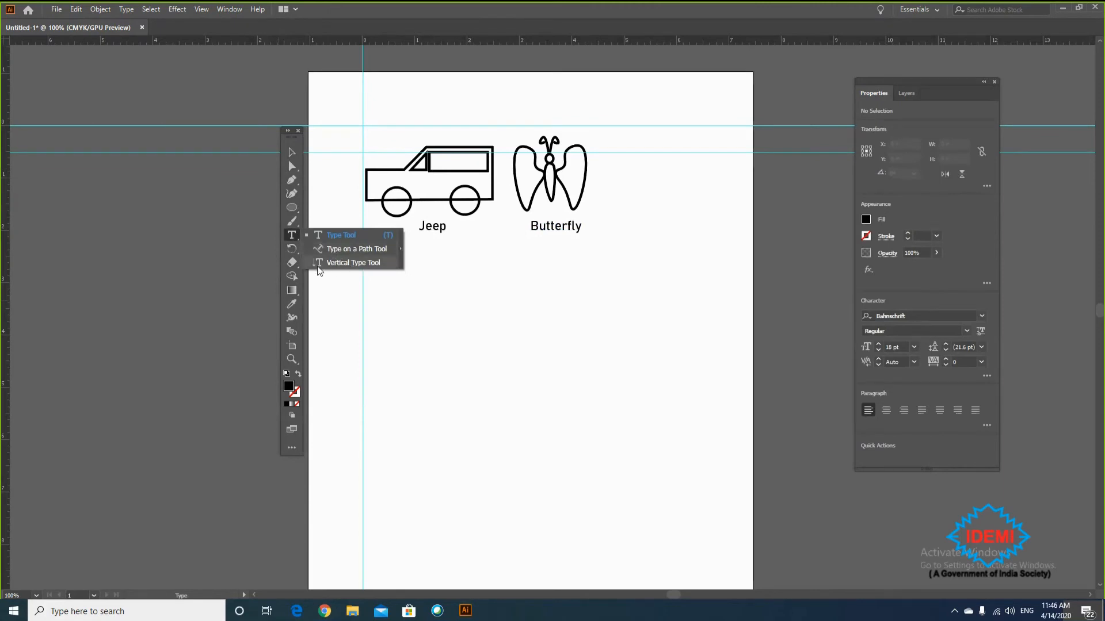
click(291, 153)
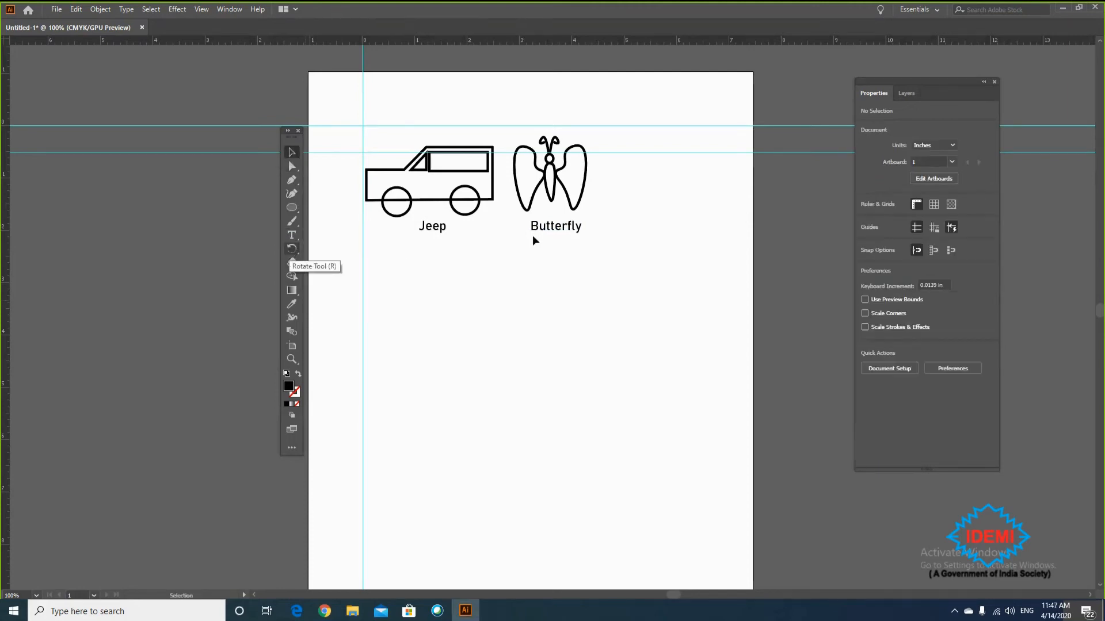
- Rotate the butterfly group freehand counter-clockwise so its head points diagonally up toward the jeep
click(569, 203)
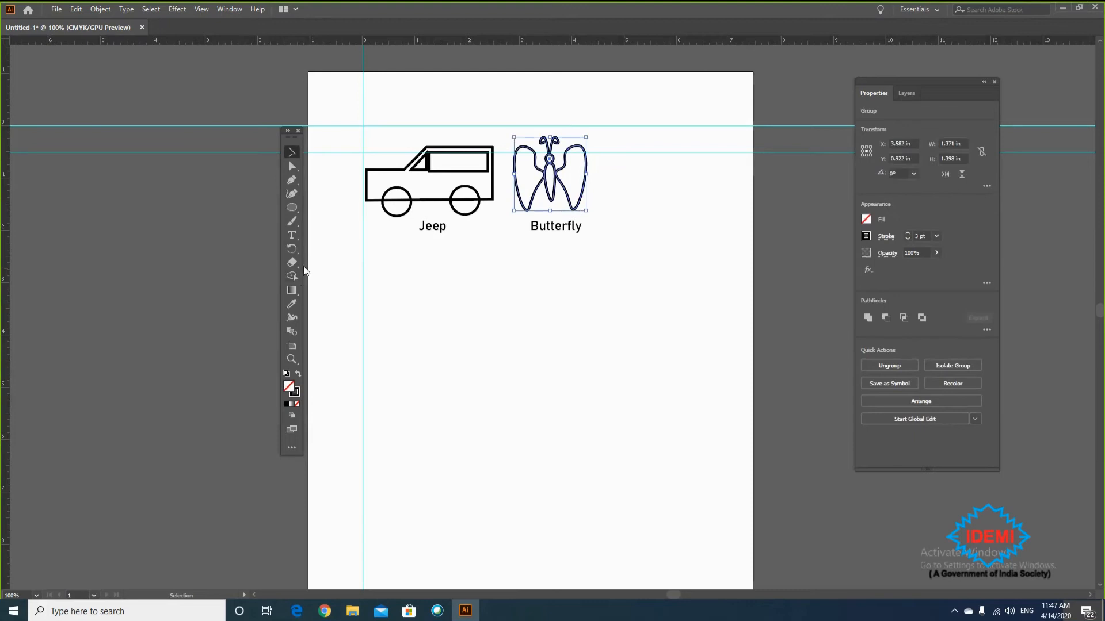
click(297, 247)
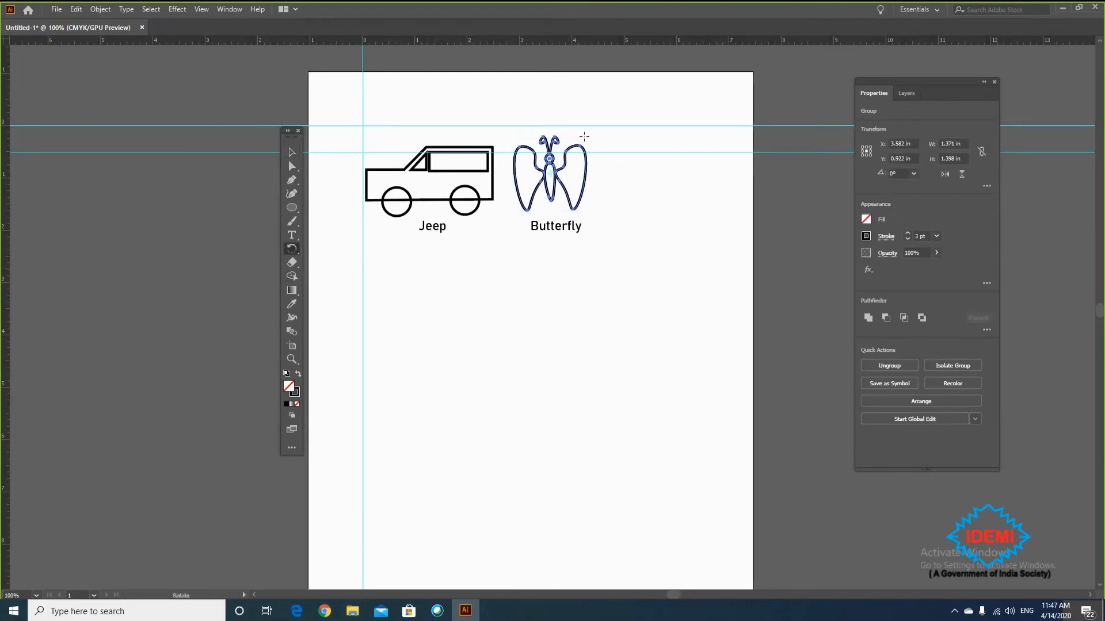
drag(580, 143, 606, 193)
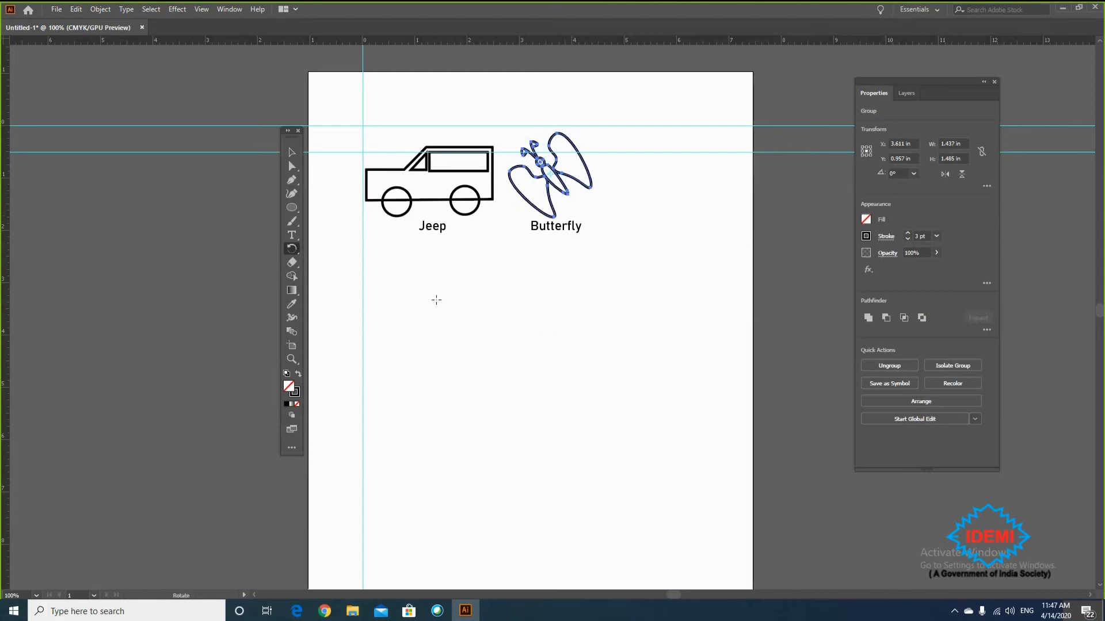
- Try an eraser stroke across the jeep's rear wheel and undo it
click(292, 263)
drag(453, 208, 479, 220)
key(ctrl+z)
- Draw a circle about 1.8 in across with the Ellipse tool in the empty area below the labels
click(293, 209)
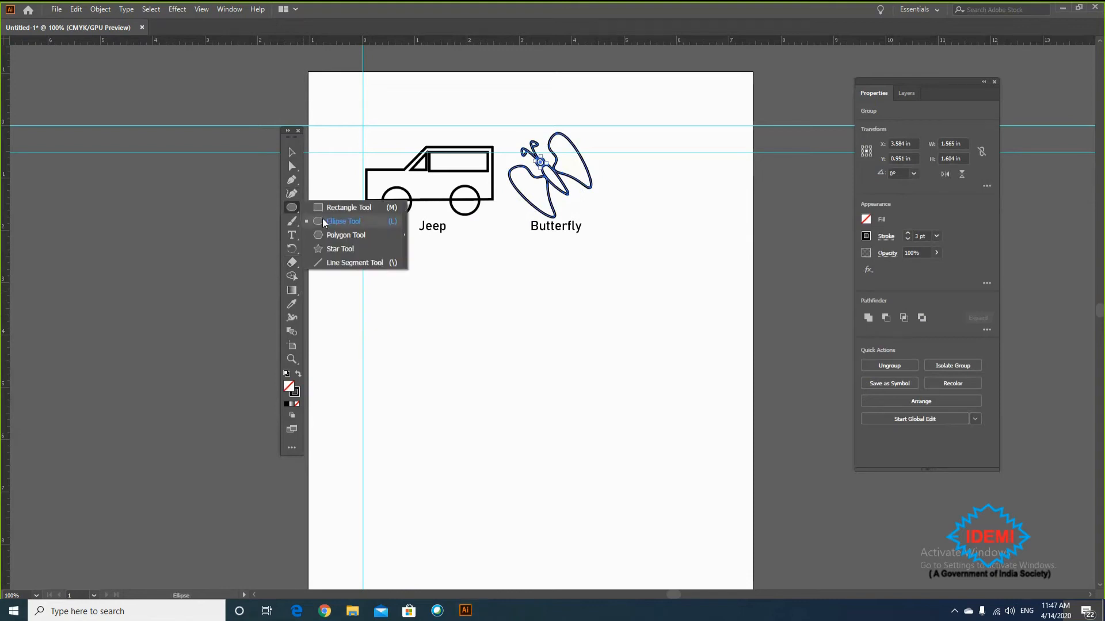
click(323, 220)
drag(447, 303, 513, 373)
drag(545, 395, 543, 398)
click(291, 152)
click(354, 244)
- Erase freehand strokes out of the upper part of the circle's outline with the Eraser tool
click(292, 263)
mouse_move(510, 304)
mouse_down()
mouse_move(543, 343)
mouse_move(512, 310)
mouse_move(525, 320)
mouse_move(506, 328)
mouse_move(529, 330)
mouse_move(504, 327)
mouse_move(540, 344)
mouse_up()
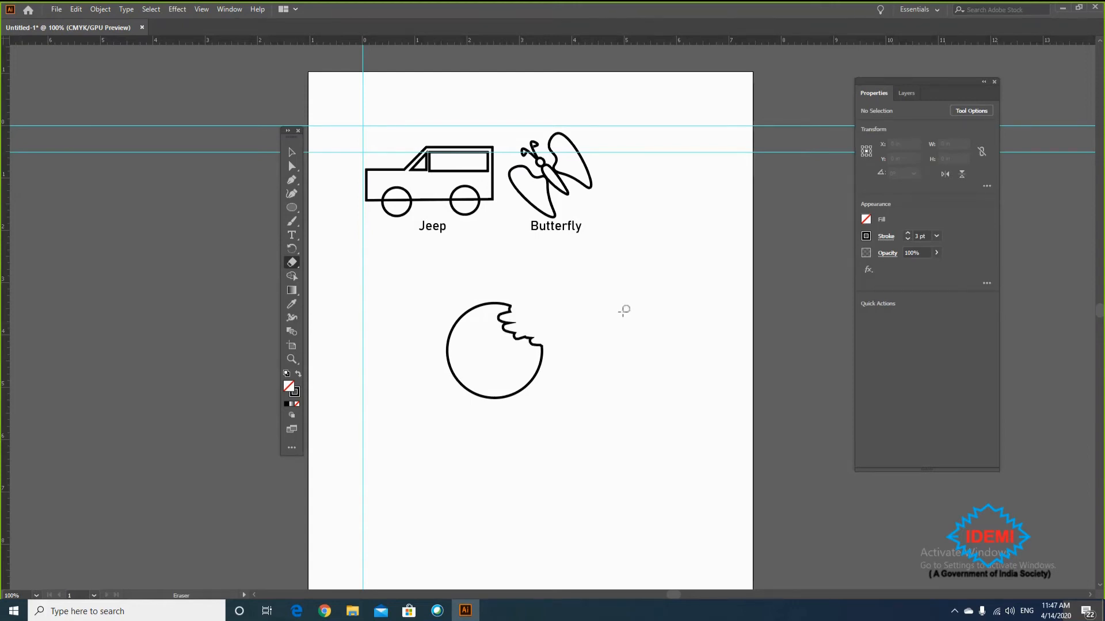
mouse_move(507, 303)
mouse_down()
mouse_move(462, 311)
mouse_move(471, 354)
mouse_move(463, 336)
mouse_move(498, 353)
mouse_move(480, 315)
mouse_move(490, 303)
mouse_move(458, 318)
mouse_move(509, 306)
mouse_move(471, 327)
mouse_move(510, 321)
mouse_move(493, 315)
mouse_move(466, 329)
mouse_move(498, 316)
mouse_up()
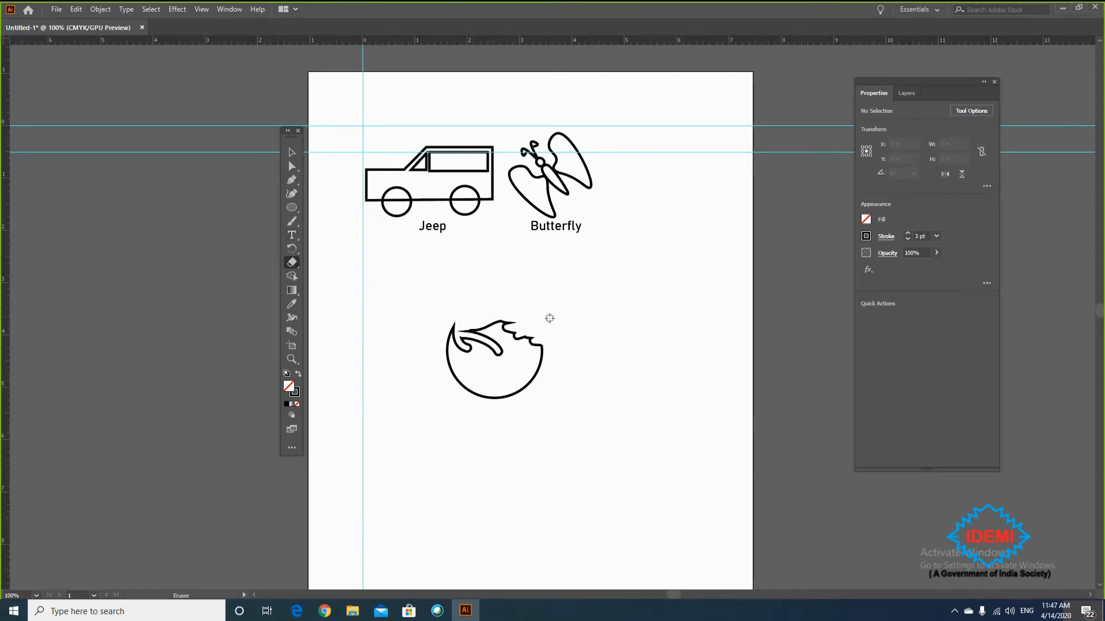
- Undo the eraser strokes made on the circle
key(ctrl+z)
key(ctrl+z)
key(ctrl+z)
key(ctrl+z)
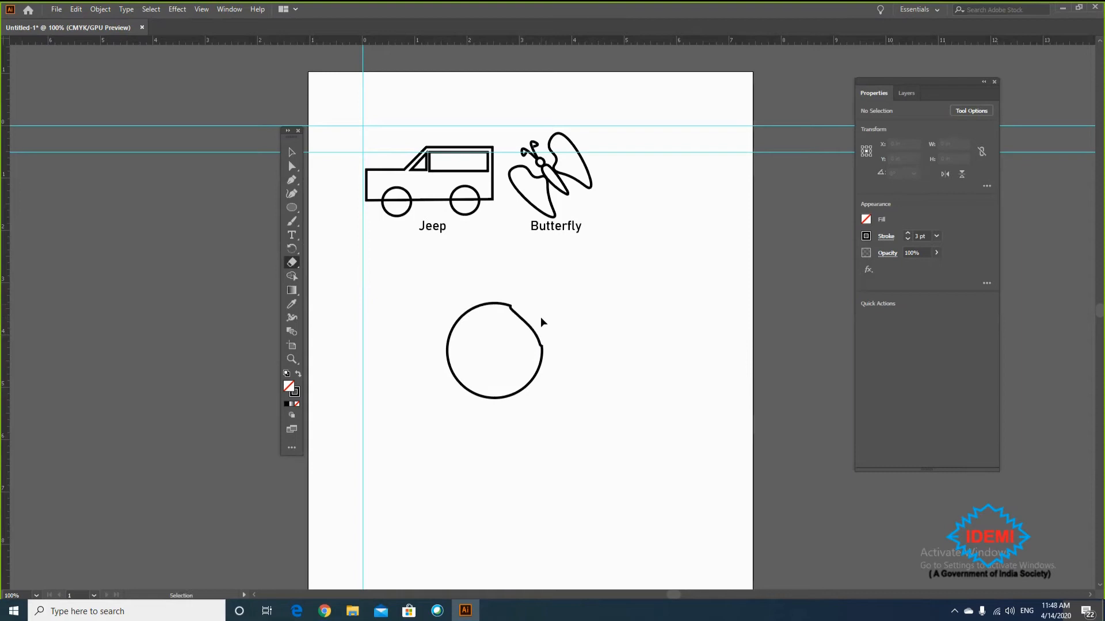
- Move the butterfly down onto the upper part of the circle so that the two overlap
click(291, 152)
drag(545, 193, 499, 326)
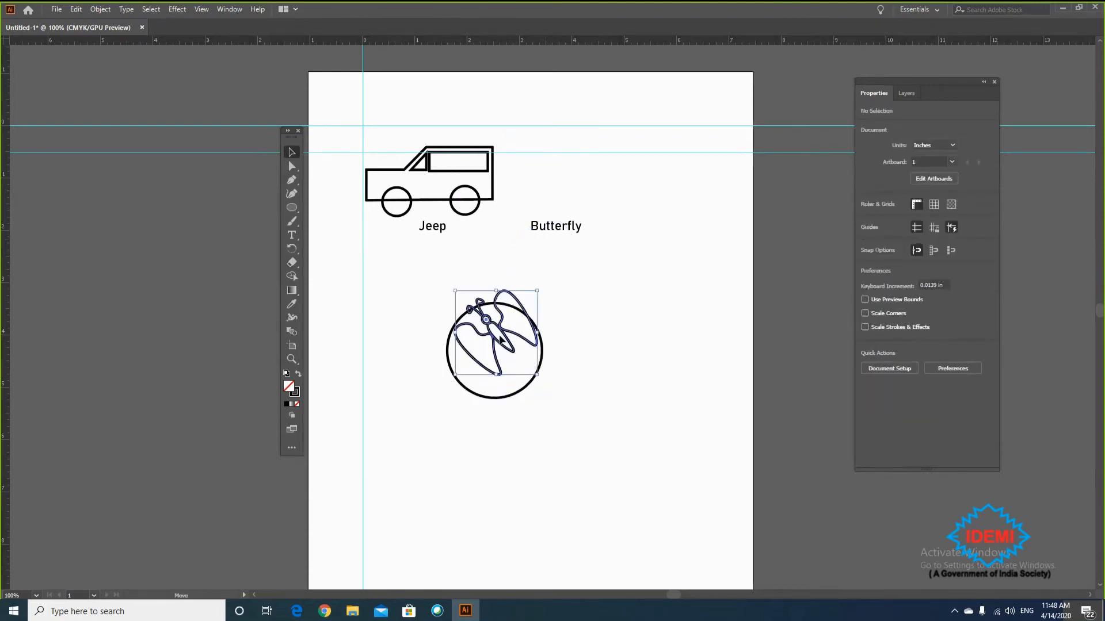
click(533, 389)
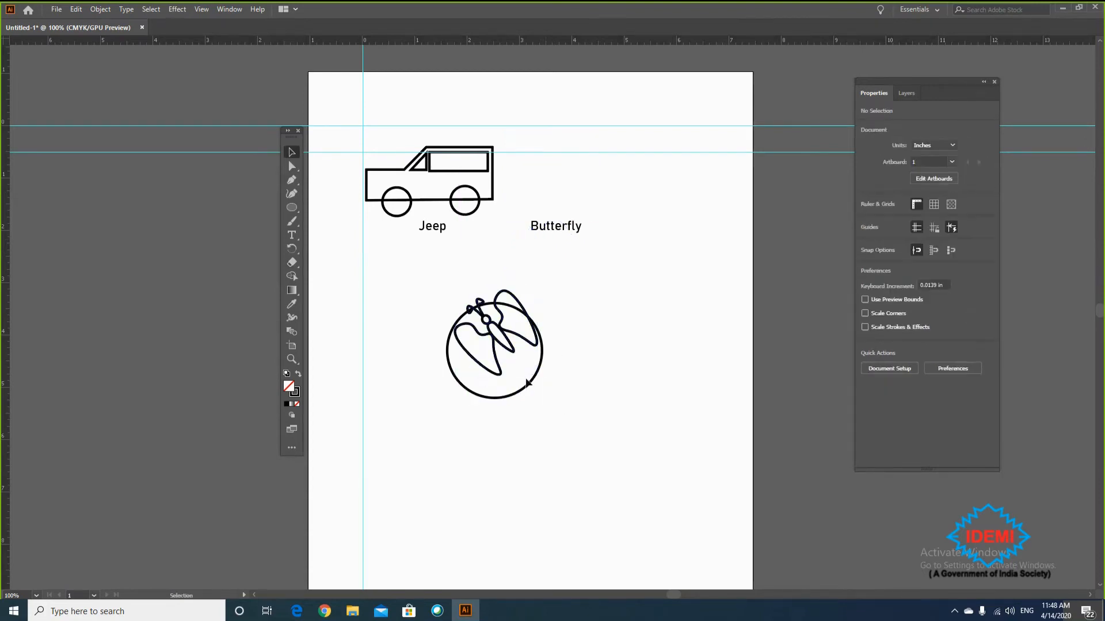
- Arrange the circle in front of the butterfly using Bring to Front
click(529, 384)
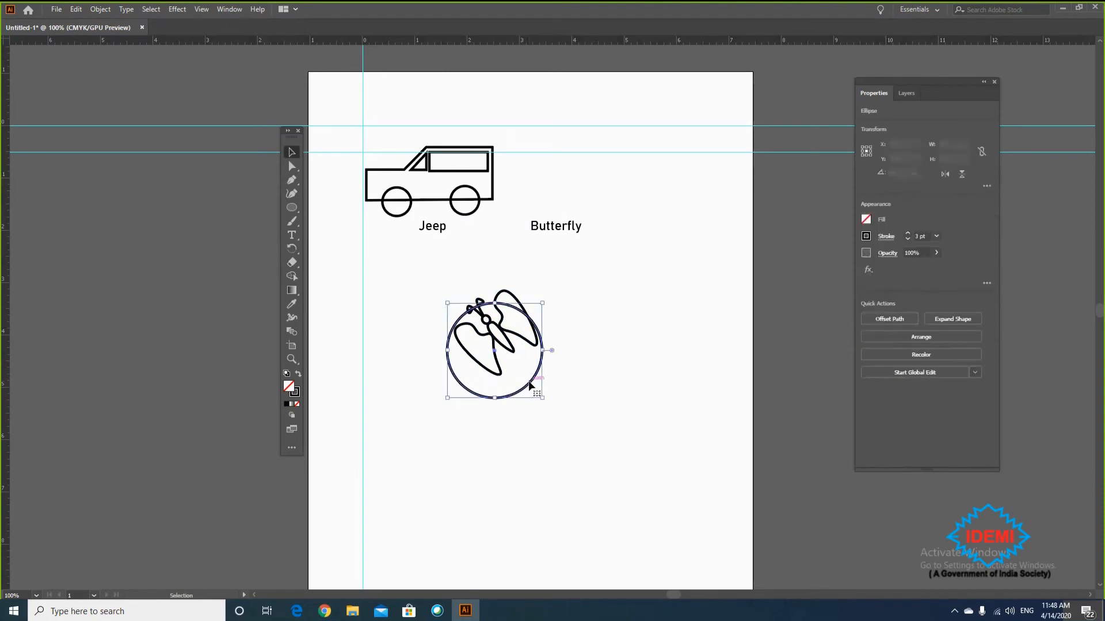
right_click(530, 385)
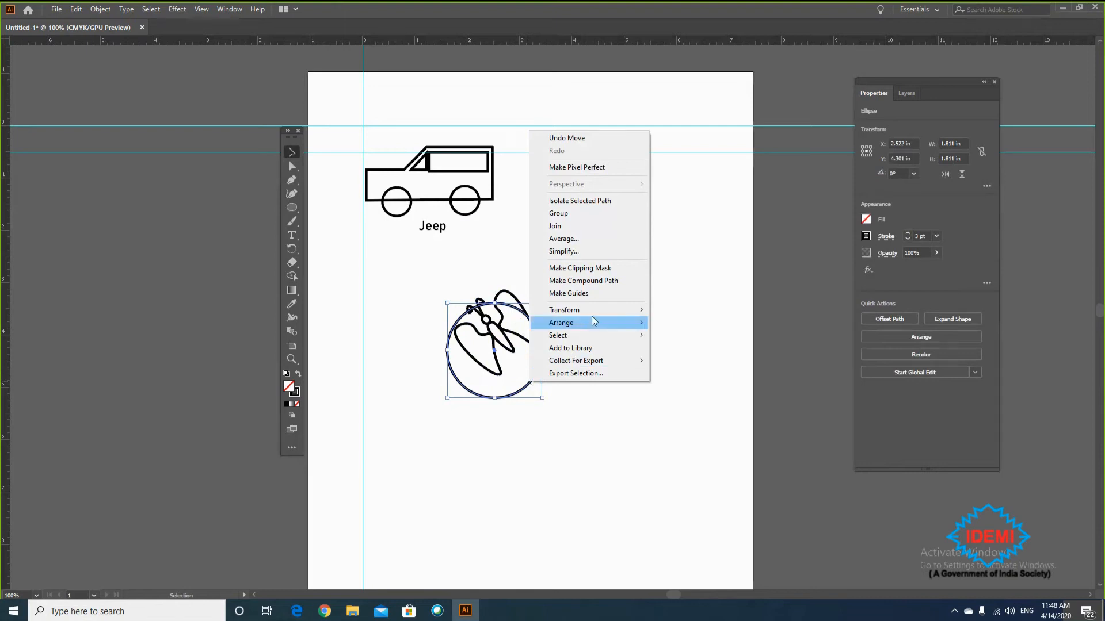
mouse_move(593, 318)
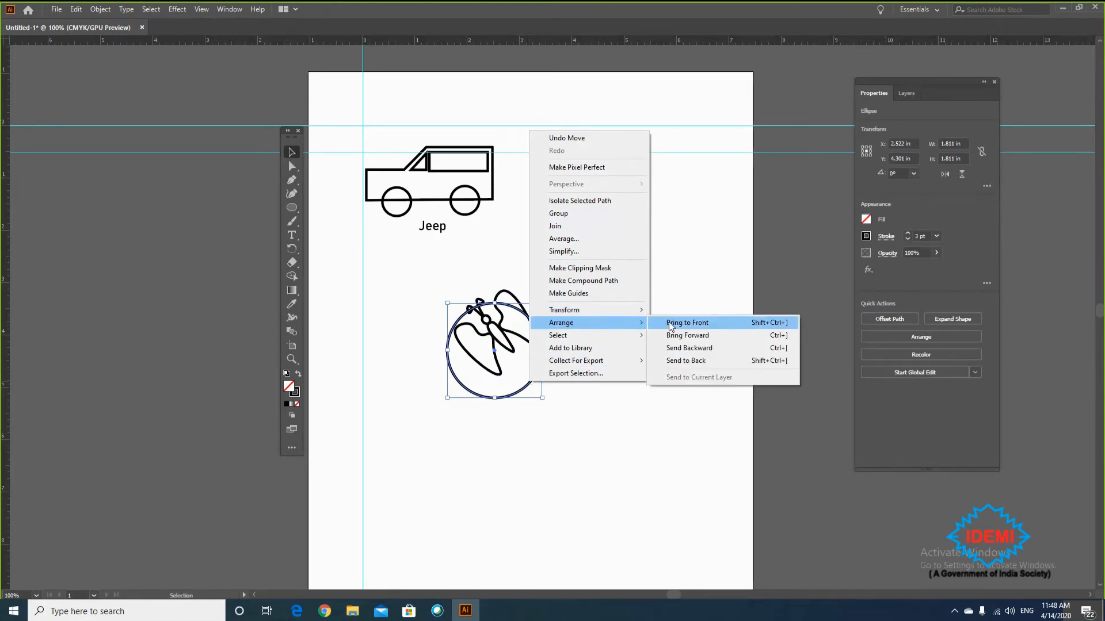
click(671, 323)
click(608, 335)
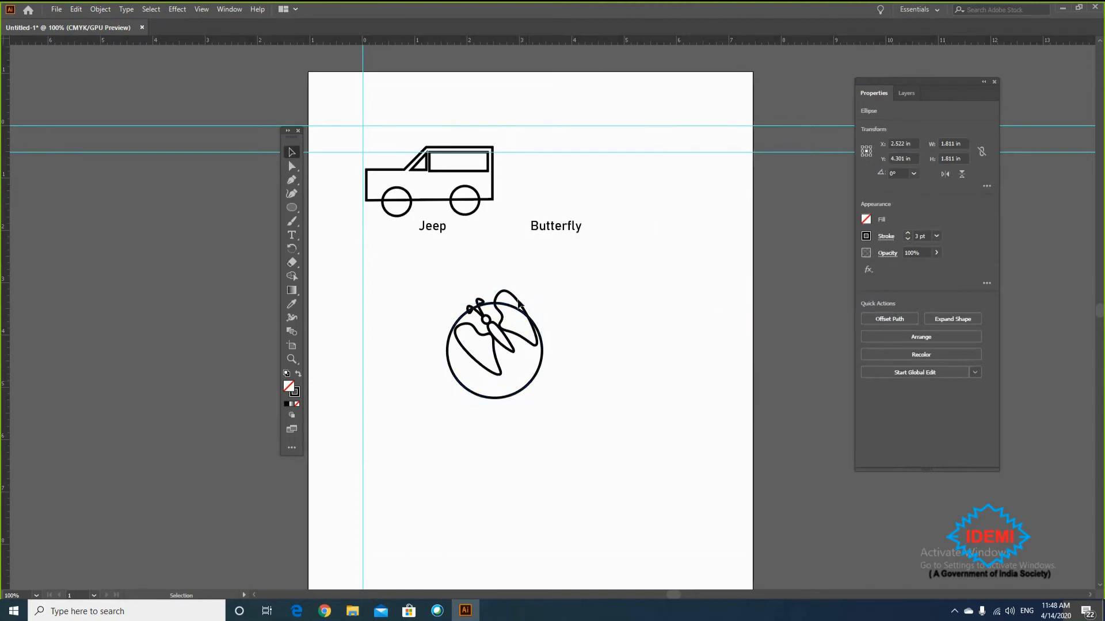
- Erase freehand through the overlapping circle and butterfly with nothing selected
click(515, 301)
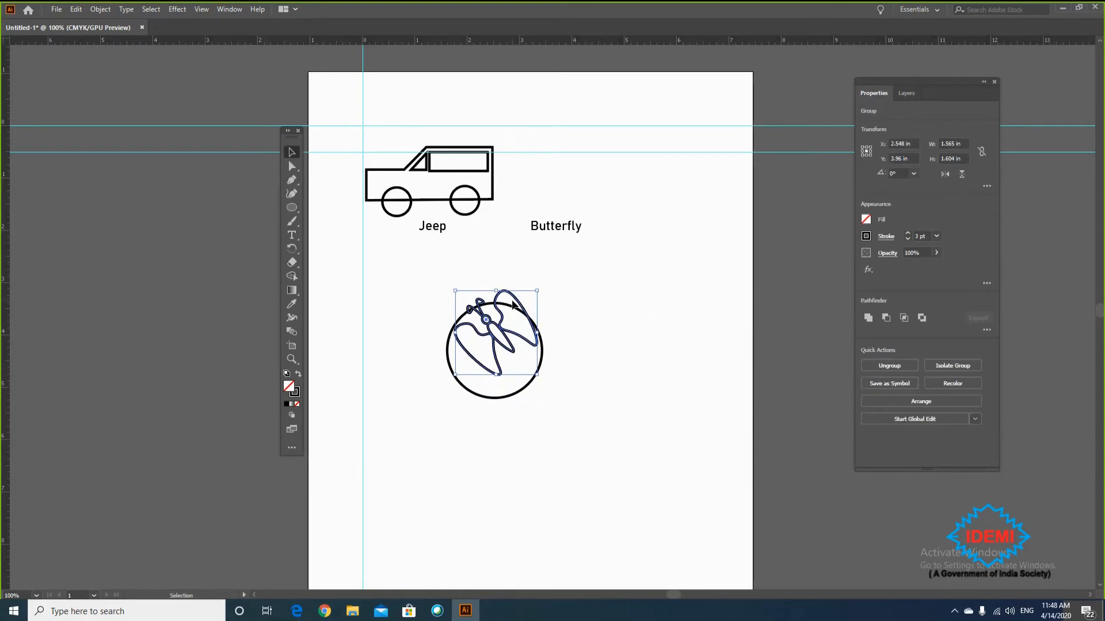
click(637, 348)
click(539, 375)
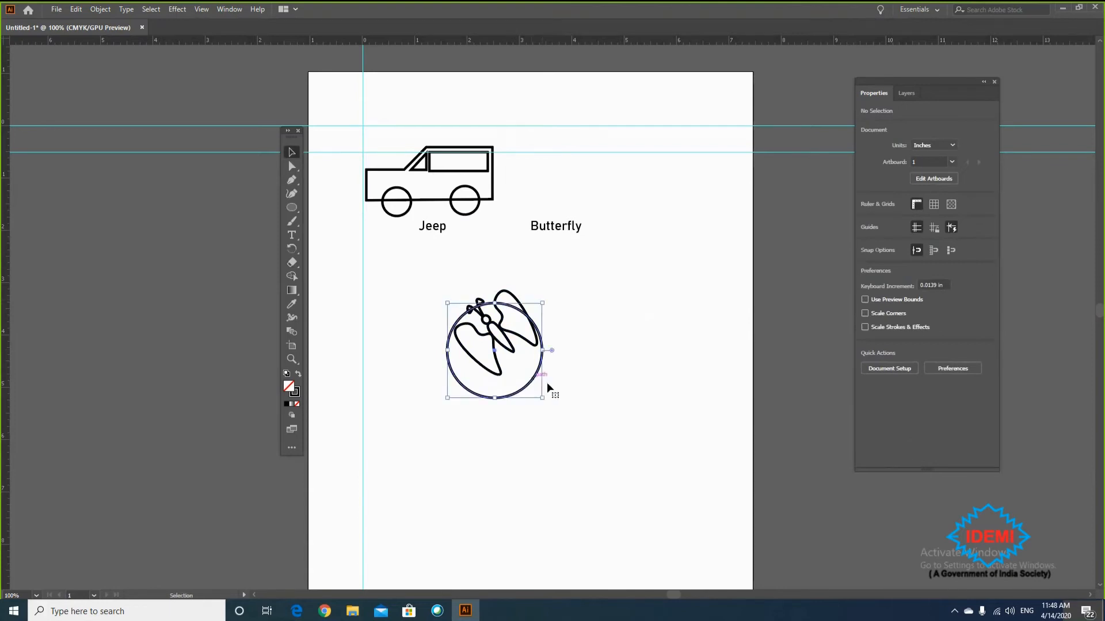
click(292, 263)
mouse_move(461, 323)
mouse_down()
mouse_move(498, 298)
mouse_move(524, 310)
mouse_move(504, 305)
mouse_move(544, 333)
mouse_move(543, 362)
mouse_move(536, 329)
mouse_move(524, 339)
mouse_move(454, 330)
mouse_move(472, 312)
mouse_up()
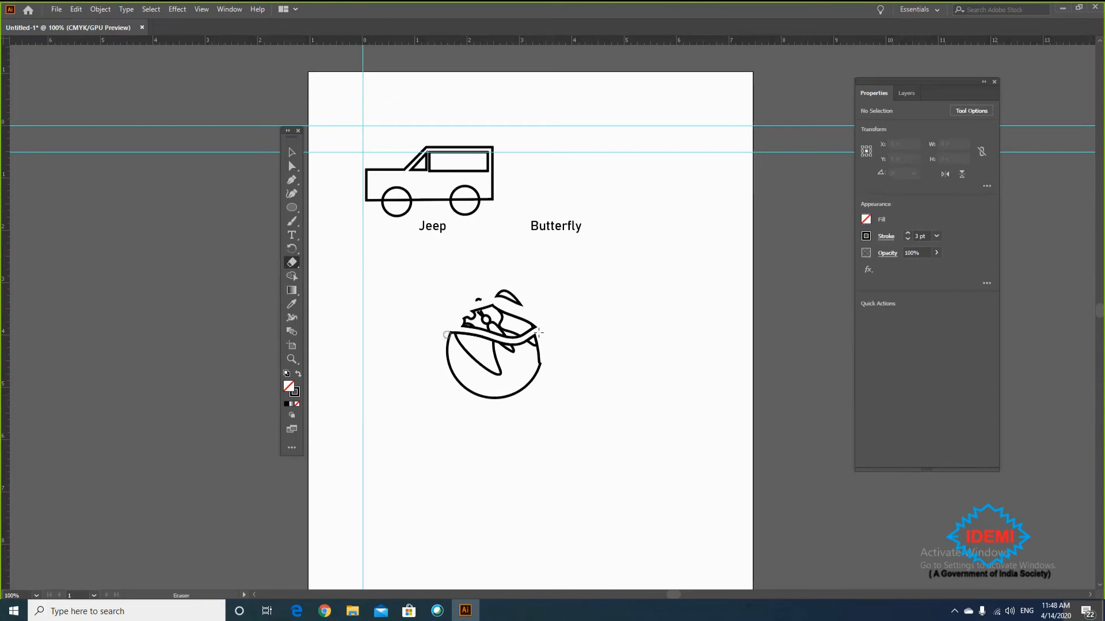
- Move the cut-off lower part of the circle away from the butterfly, and undo the move and the eraser strokes
click(295, 155)
drag(540, 385, 595, 438)
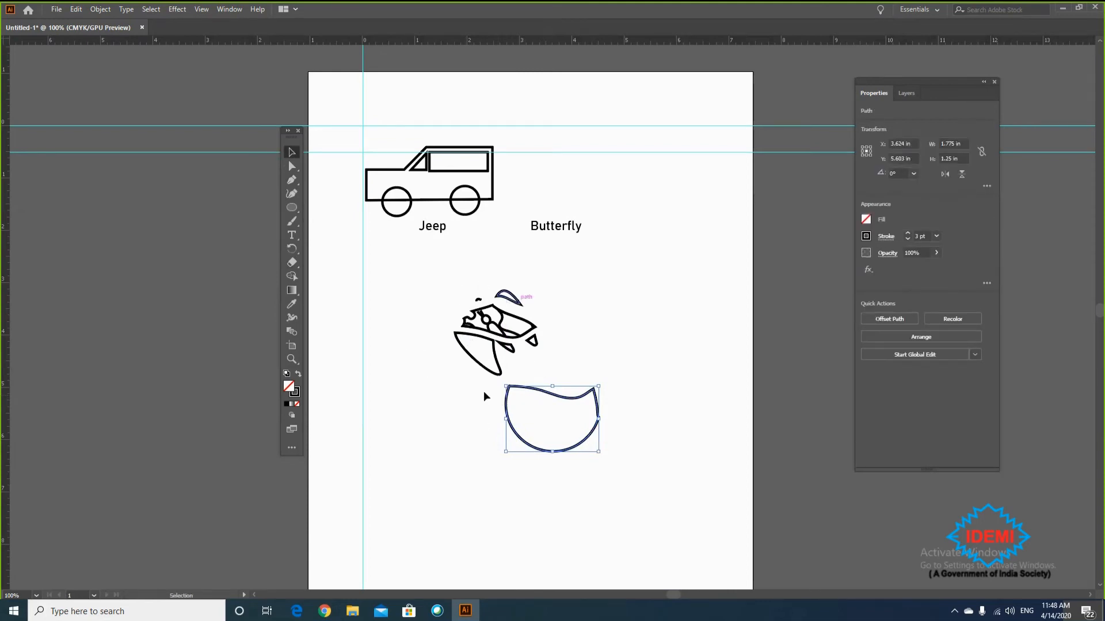
key(ctrl+z)
click(477, 404)
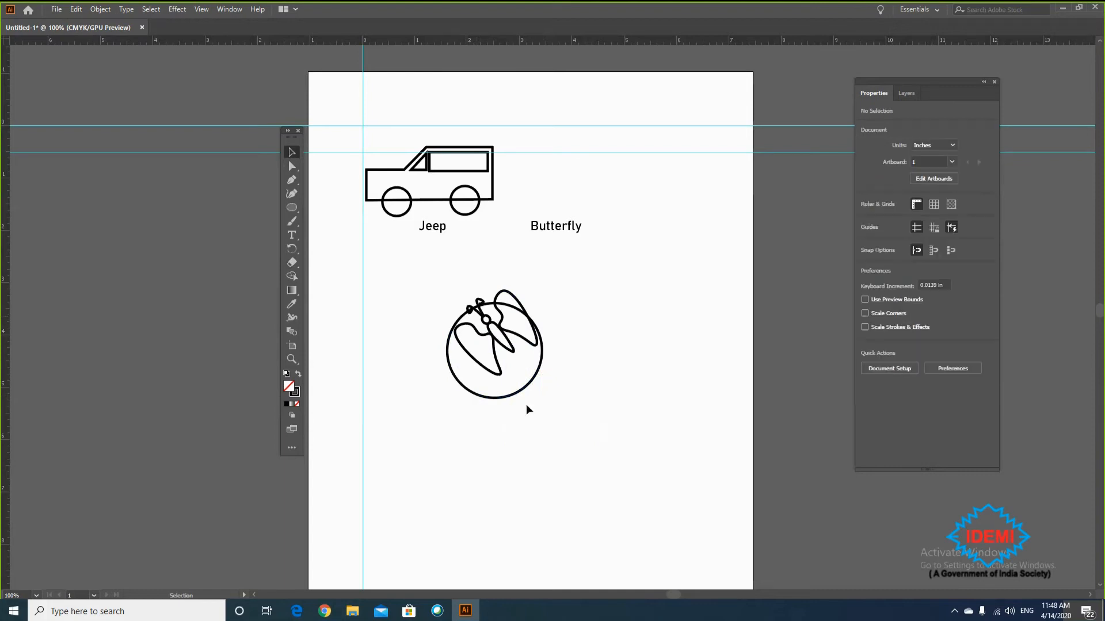
- Separate the overlapping shapes by moving the circle lower on the page and the butterfly to just below its label
drag(533, 381, 527, 462)
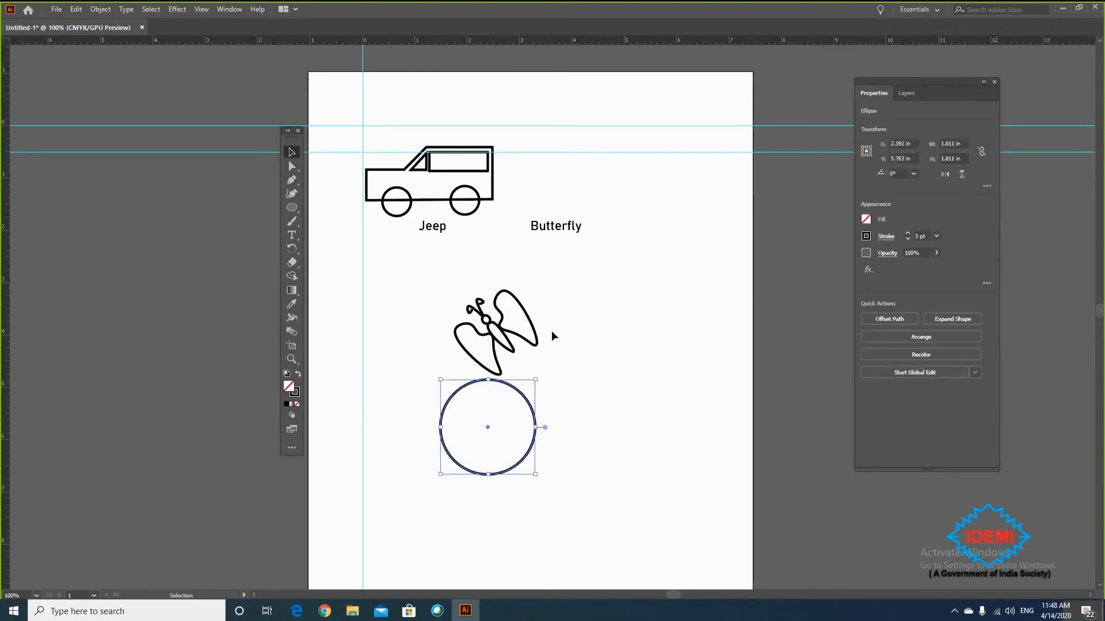
click(526, 343)
drag(526, 343, 647, 298)
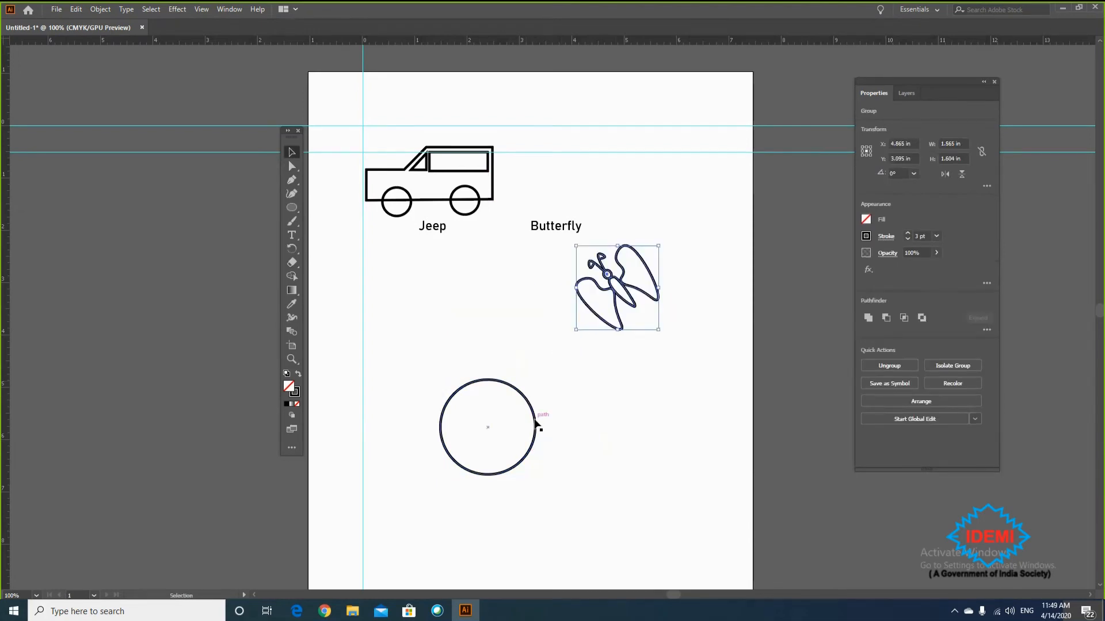
click(536, 425)
click(588, 442)
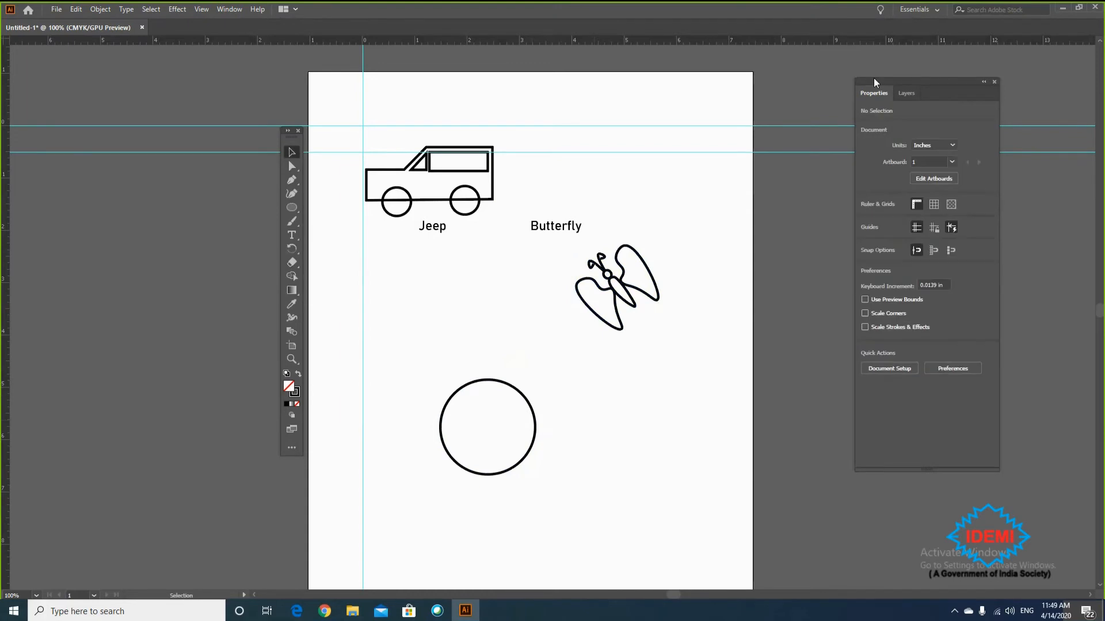
- Create a new layer above Layer 1 and name it Circle
click(907, 92)
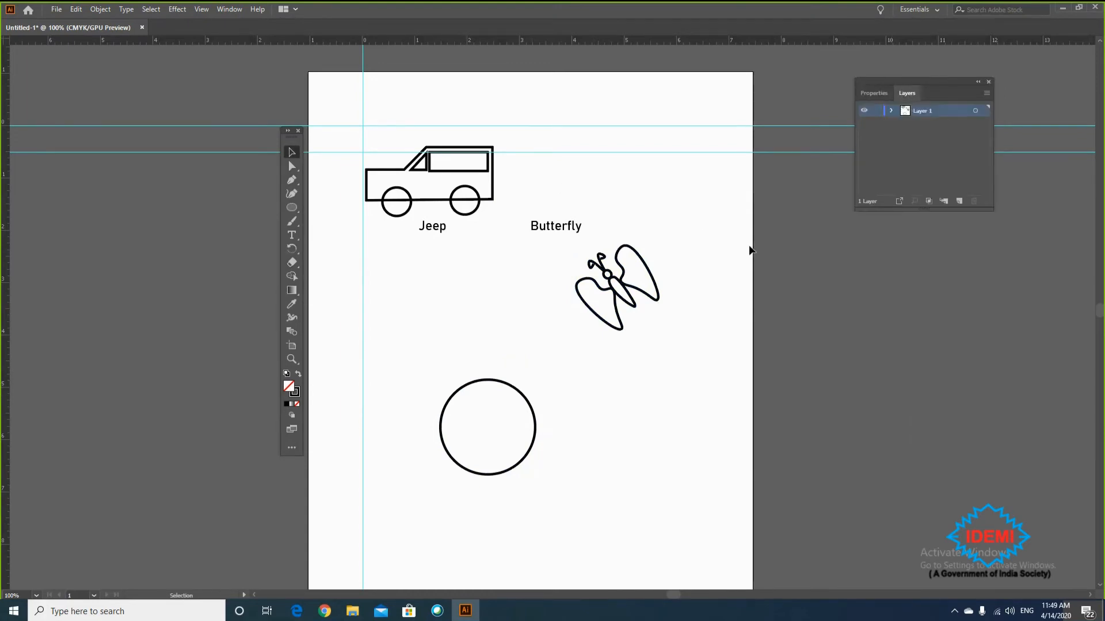
click(593, 312)
click(527, 402)
shift+click(600, 323)
click(604, 322)
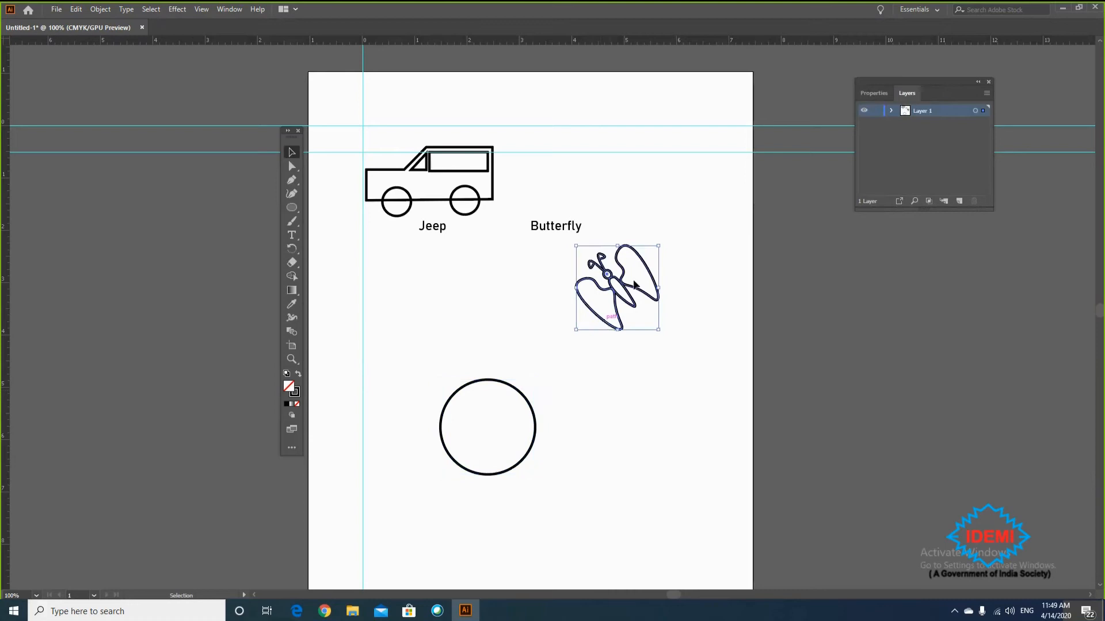
click(688, 364)
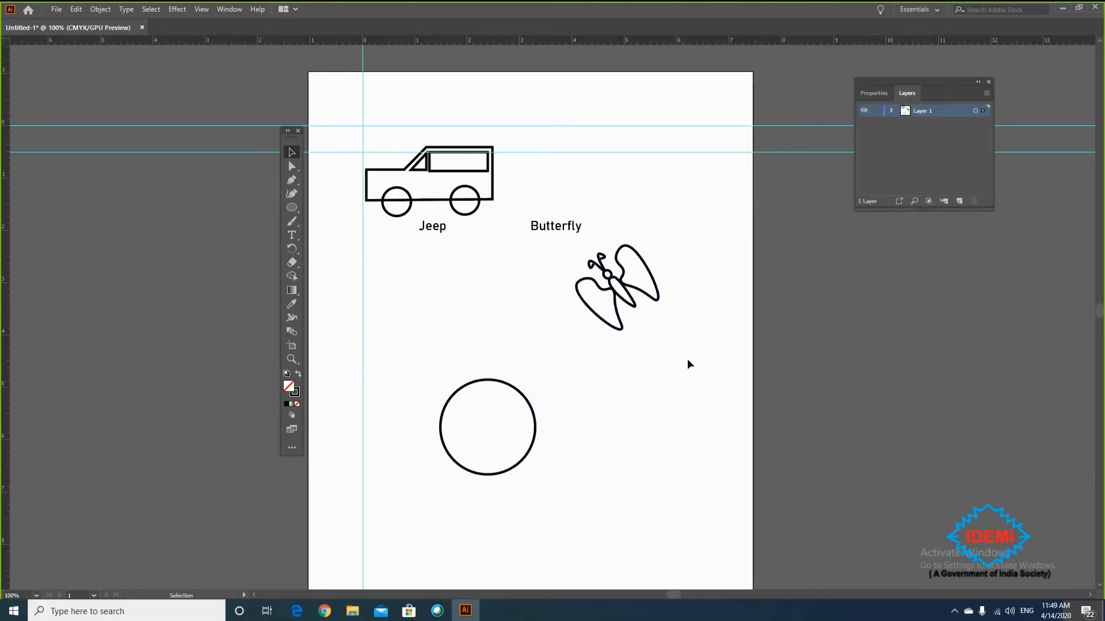
click(959, 199)
double_click(918, 111)
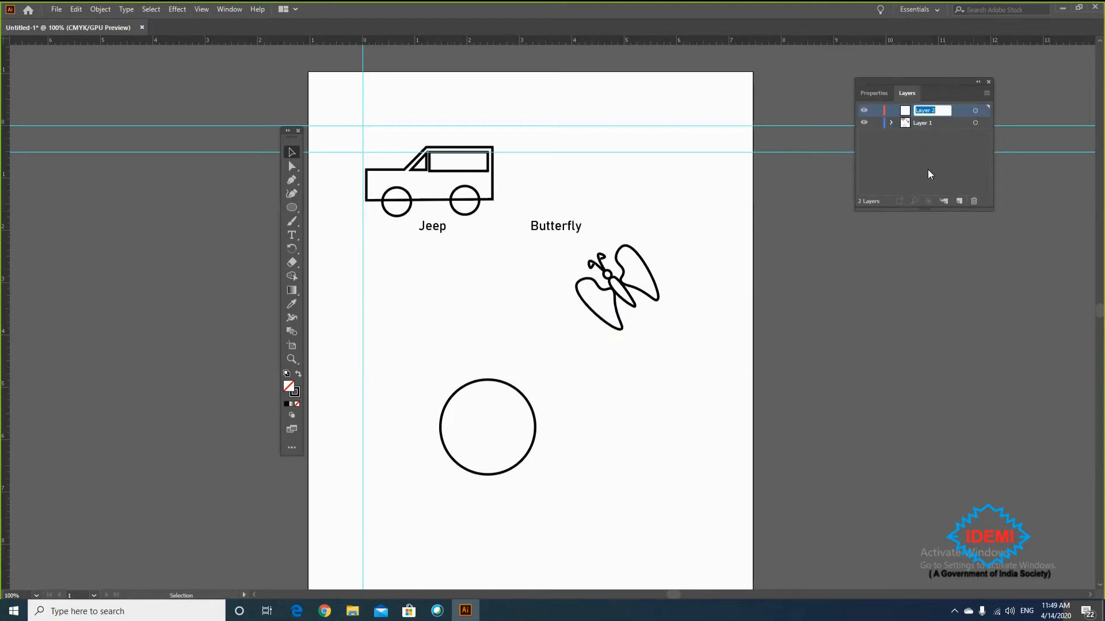
text(Circle)
key(Return)
- Transfer the circle from Layer 1 to the Circle layer by cutting it and pasting it in place
click(530, 410)
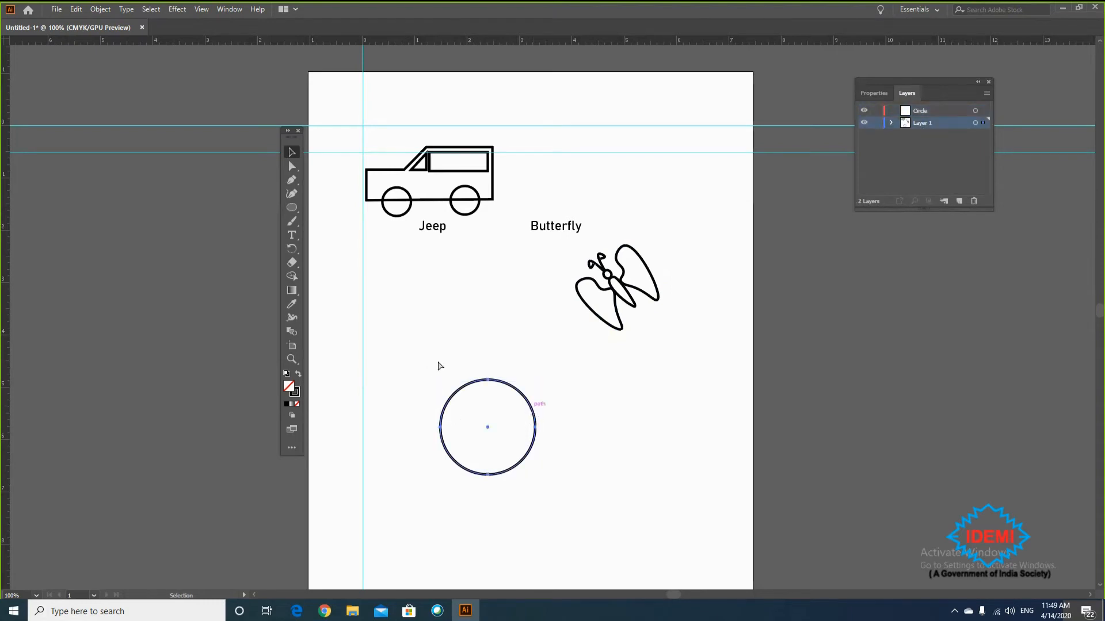
key(a)
click(82, 13)
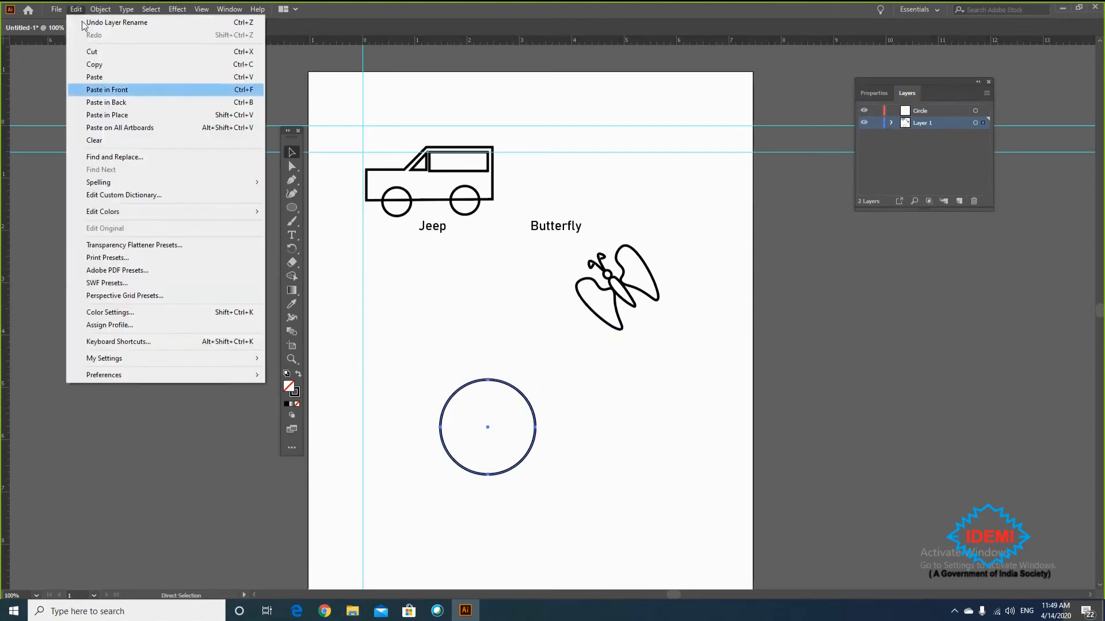
click(124, 52)
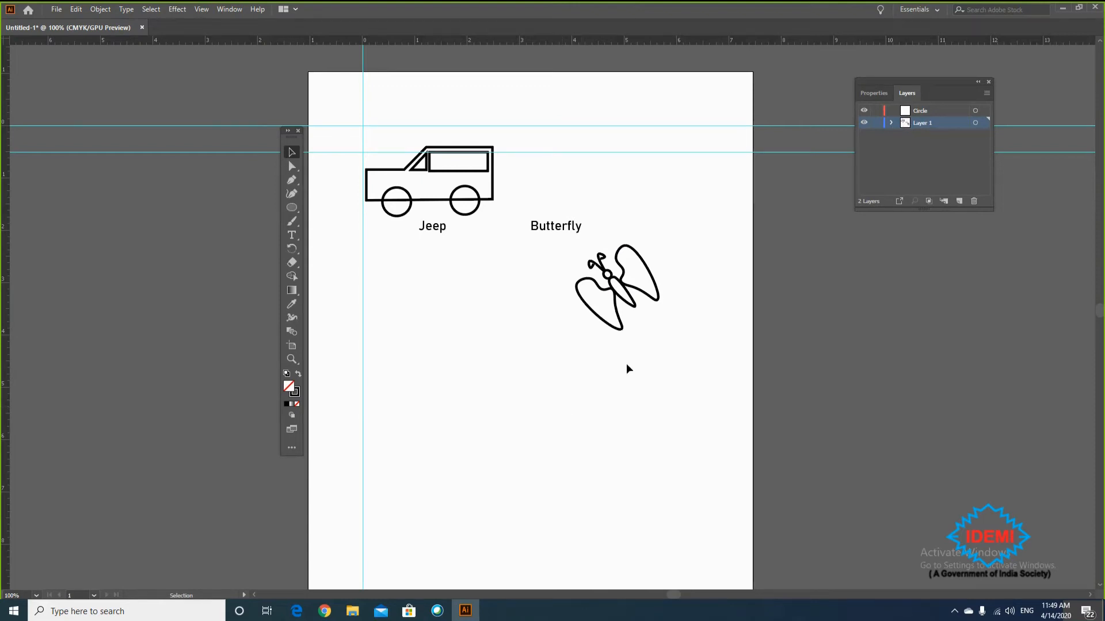
click(923, 111)
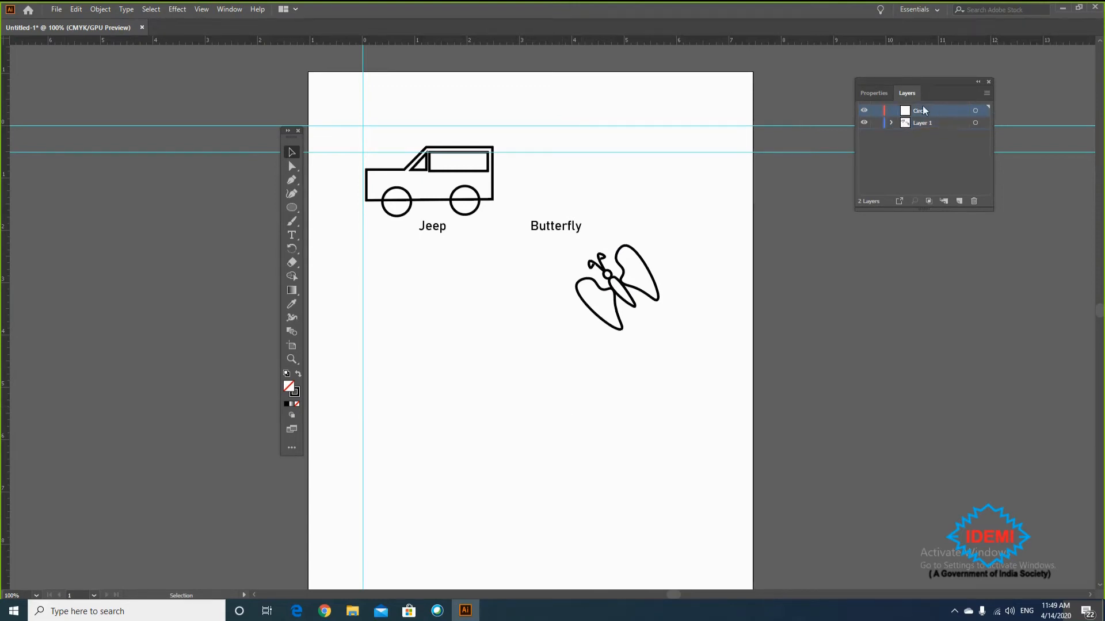
click(75, 10)
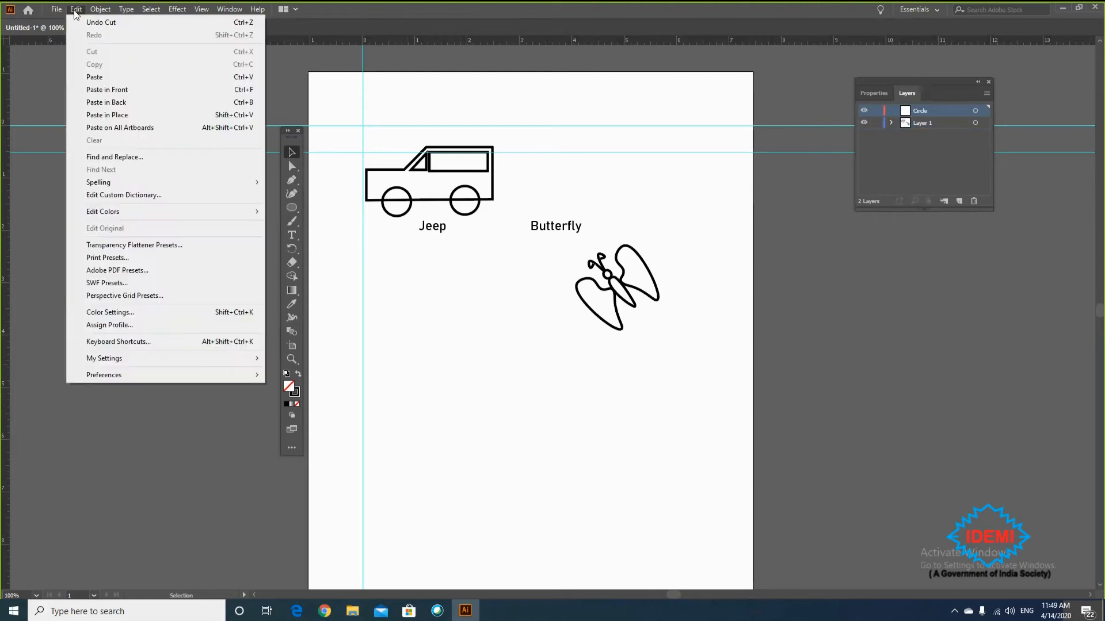
click(121, 115)
click(622, 395)
click(531, 404)
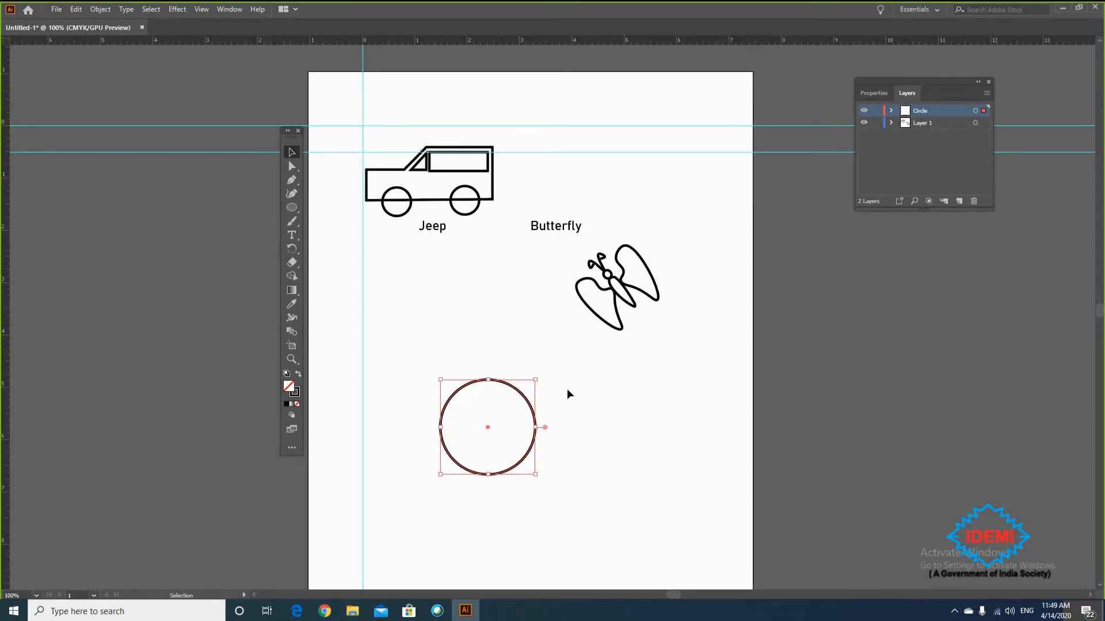
- Move the circle up the page to just below the Jeep label and clear its selection
drag(526, 402, 501, 313)
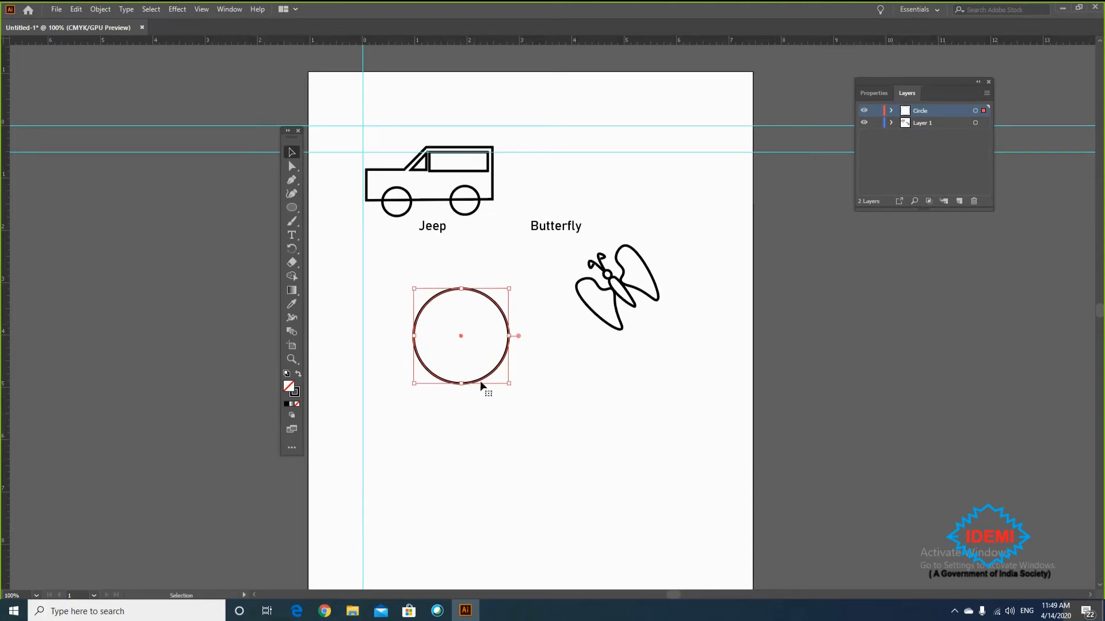
click(487, 200)
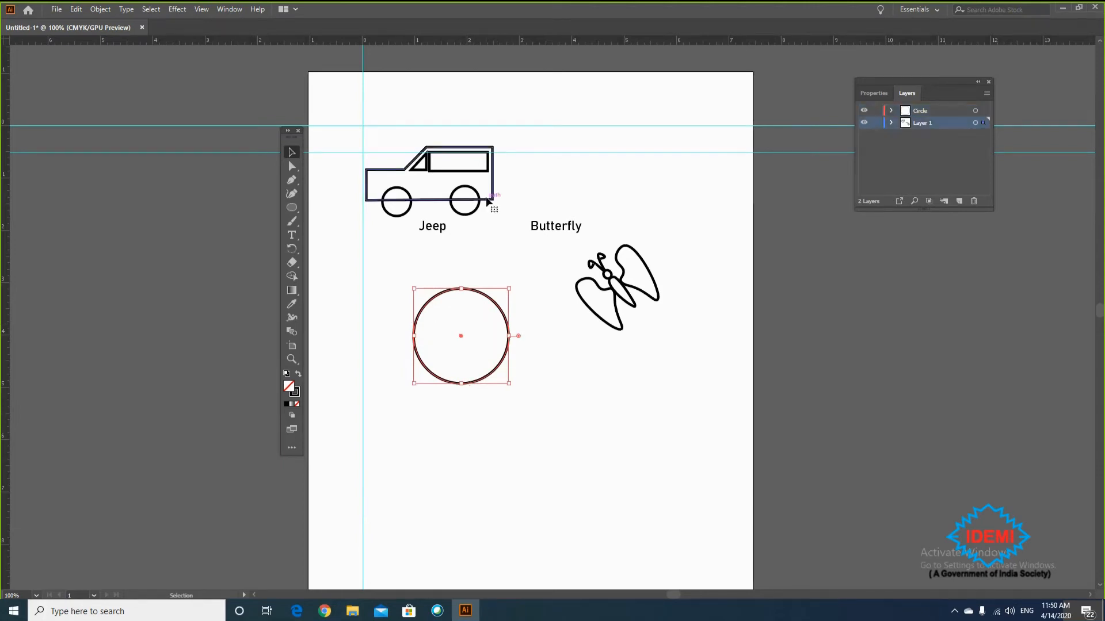
click(469, 209)
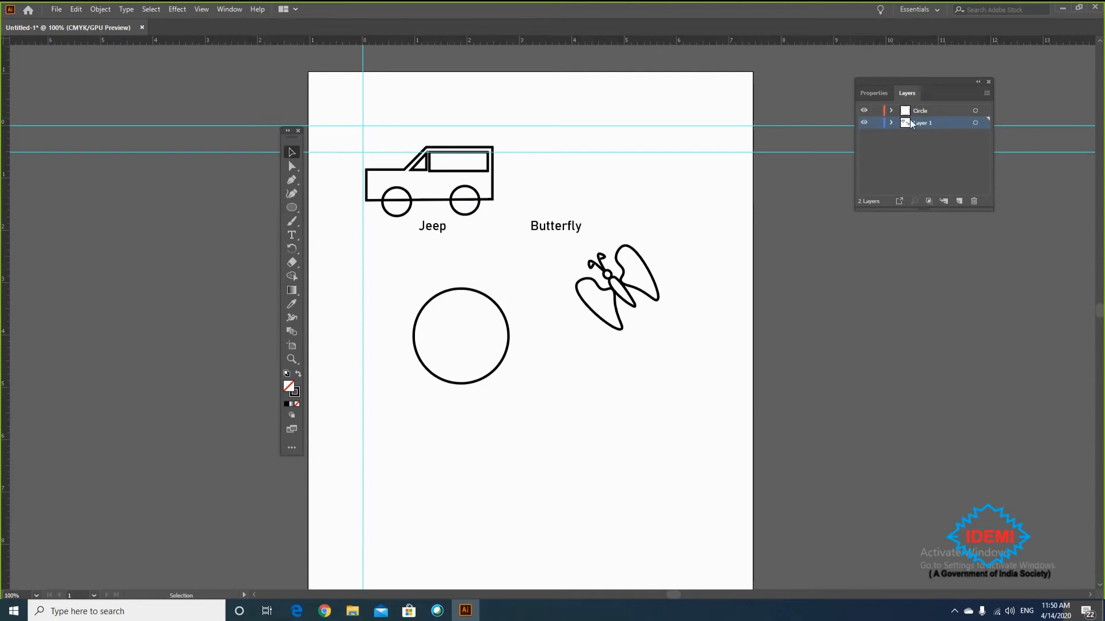
- Hide the guides and select all parts of the jeep drawing together with its Jeep label
drag(510, 220, 367, 142)
click(500, 264)
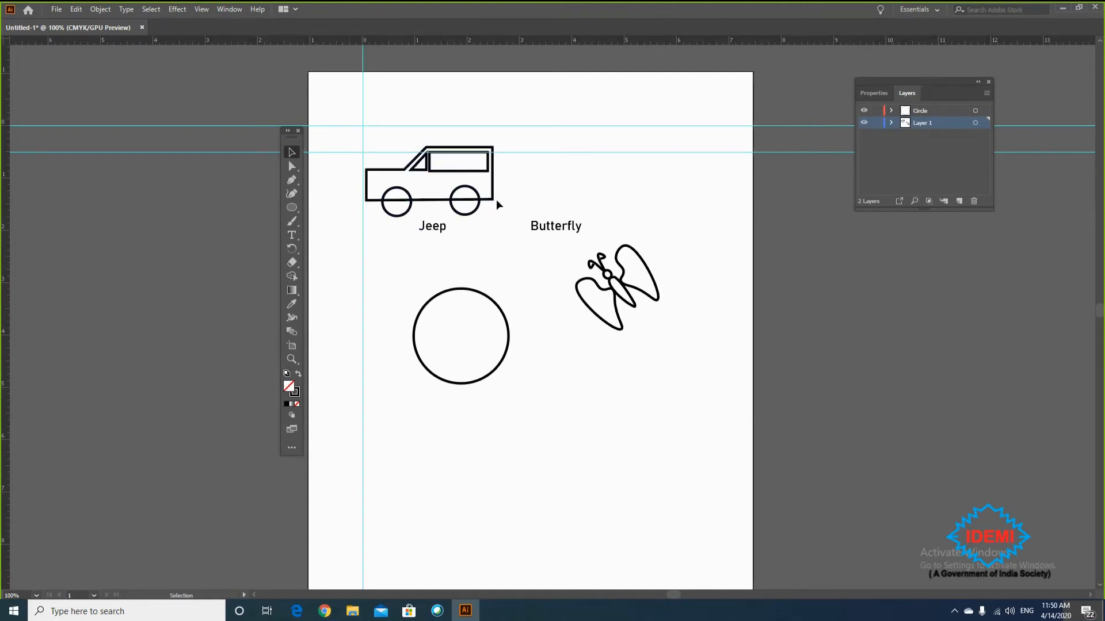
right_click(360, 123)
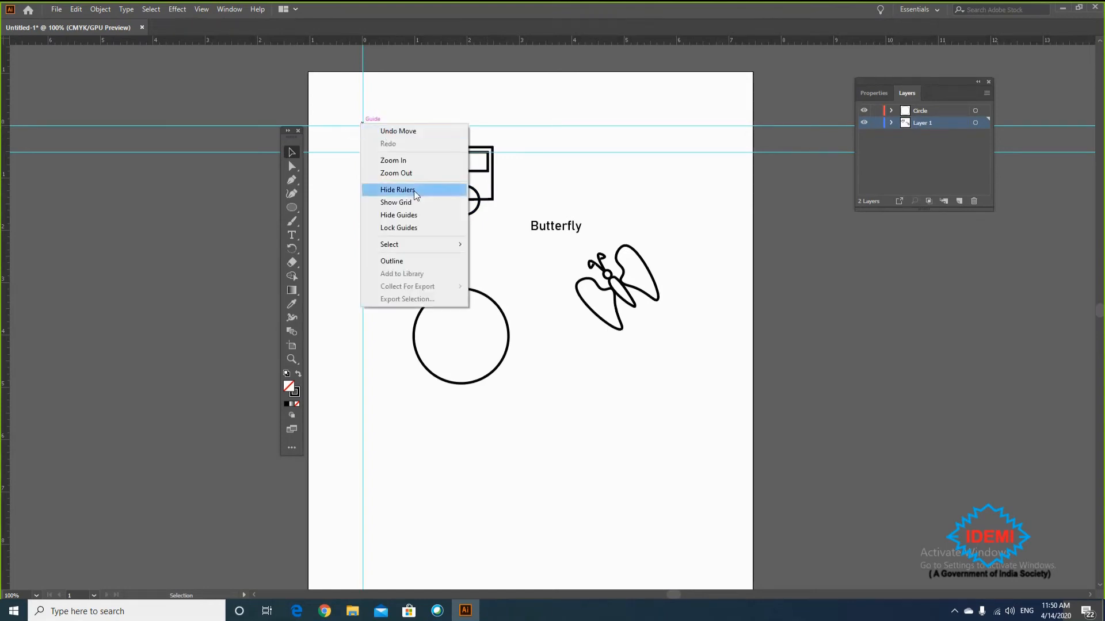
click(423, 214)
drag(353, 130, 511, 227)
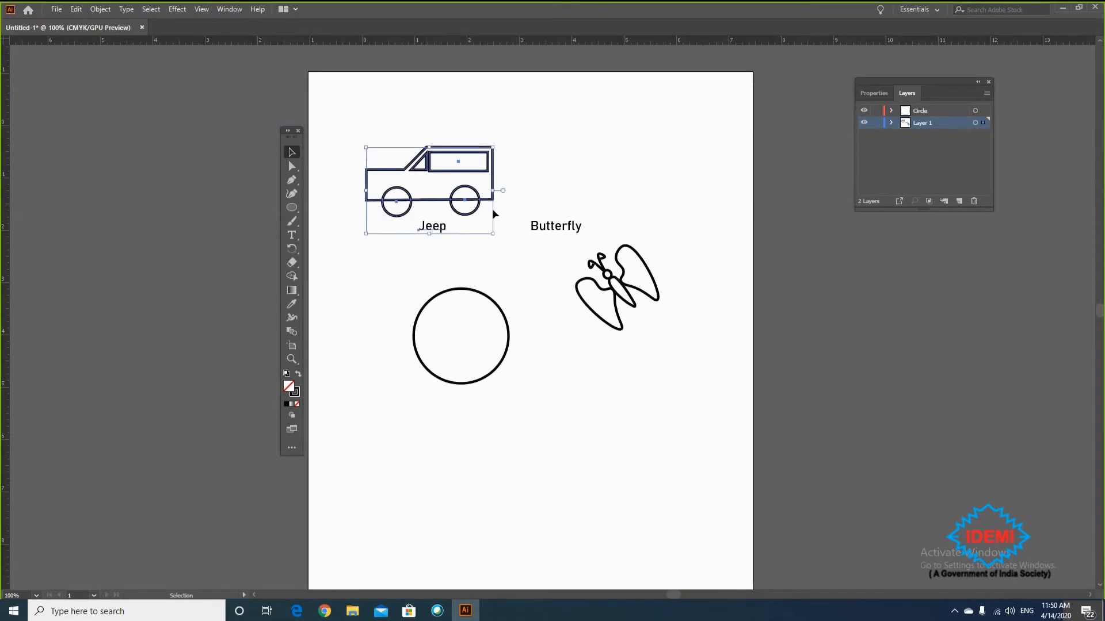
- Group all parts of the jeep drawing together with its Jeep label
right_click(482, 203)
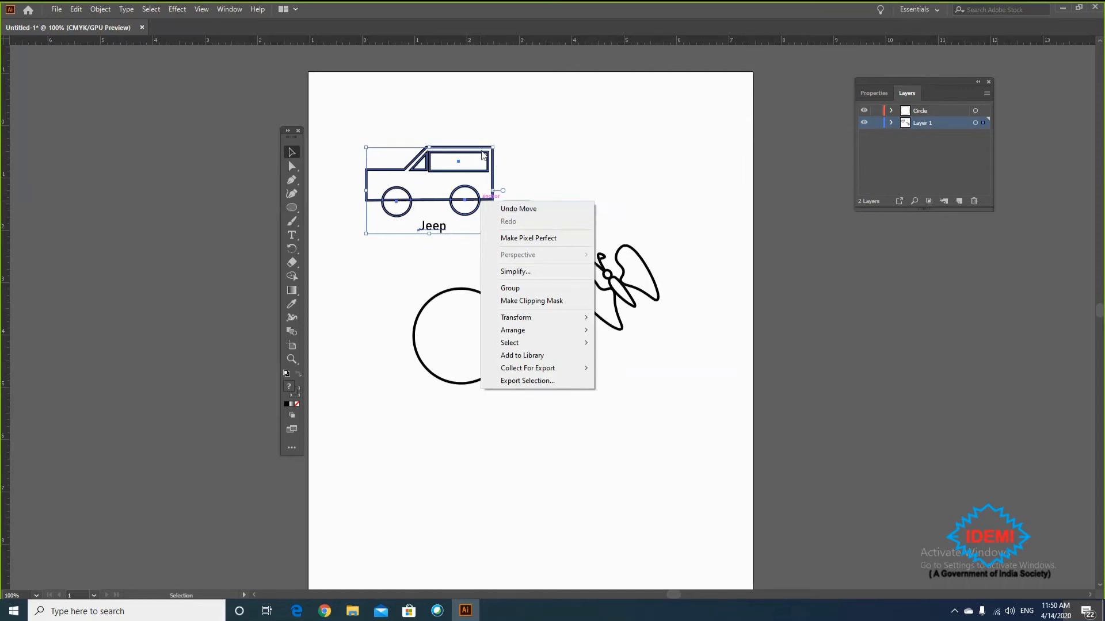
click(529, 291)
click(516, 188)
- Move the jeep group toward the upper part of the page, isolate the group, and move it back above the large circle
drag(479, 204, 563, 156)
double_click(637, 161)
click(503, 102)
drag(501, 90, 681, 205)
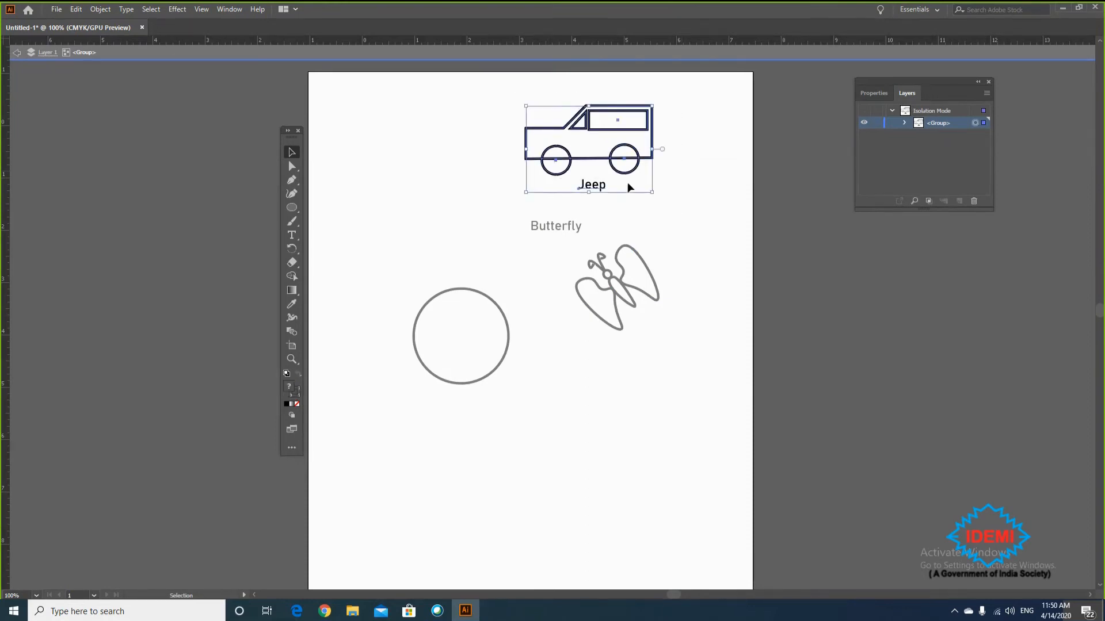
drag(558, 193, 399, 250)
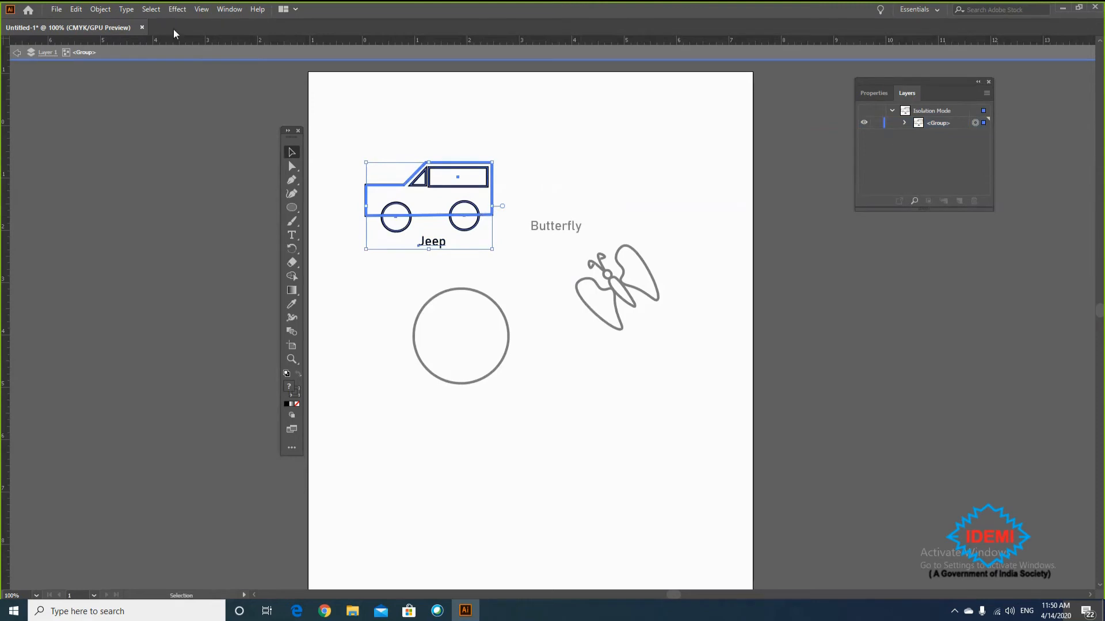
- Exit the jeep group's isolation up to Layer 1 and select the whole jeep group to test it
click(51, 52)
click(456, 193)
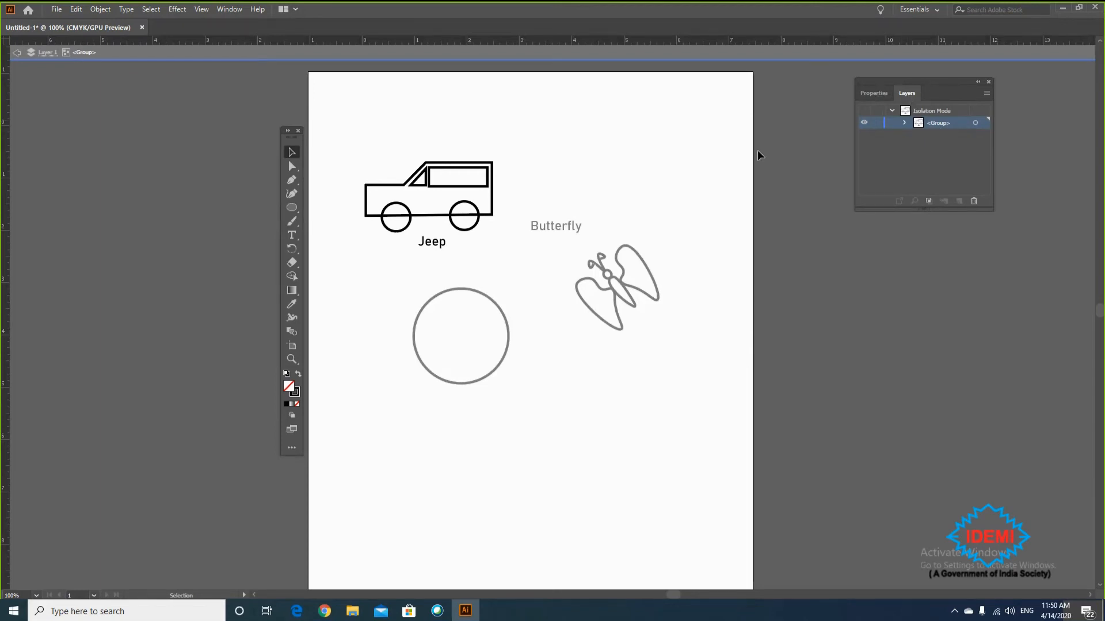
click(477, 219)
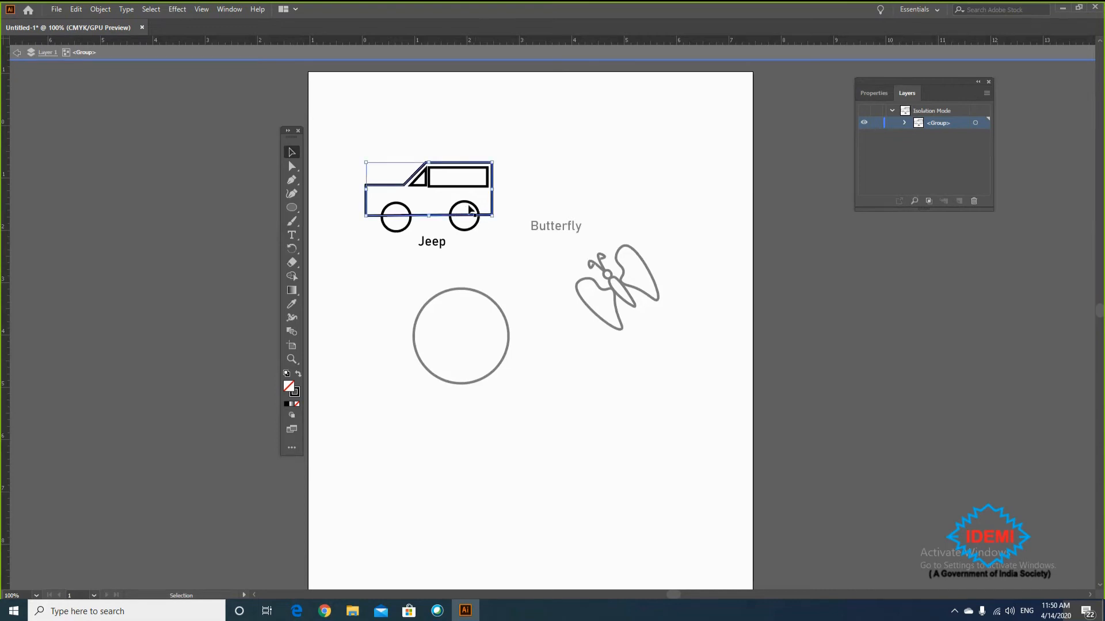
click(44, 56)
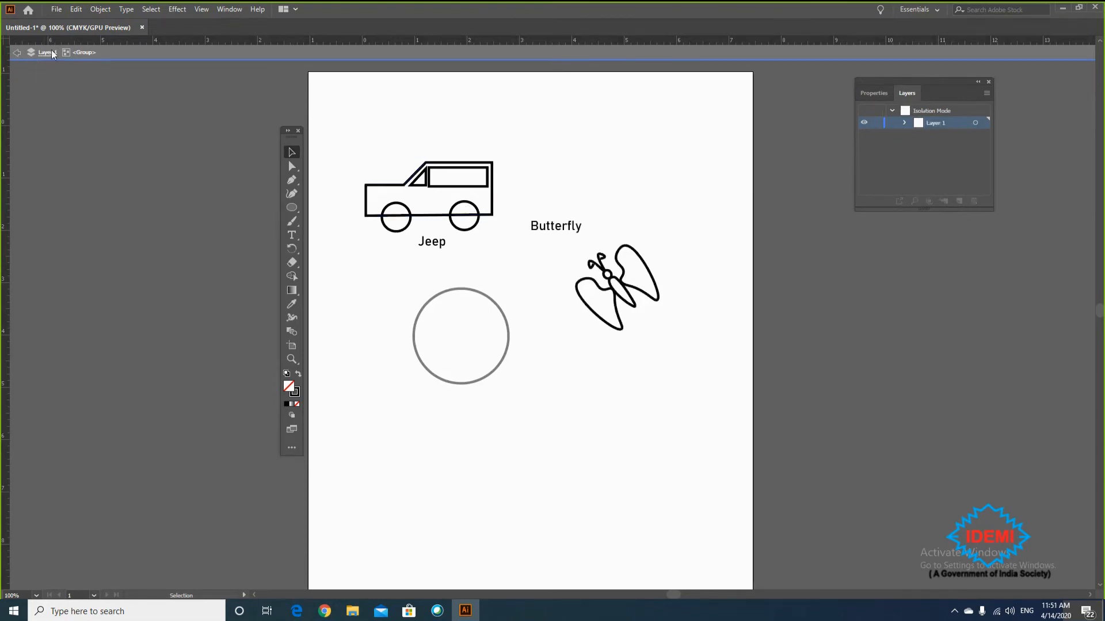
click(453, 220)
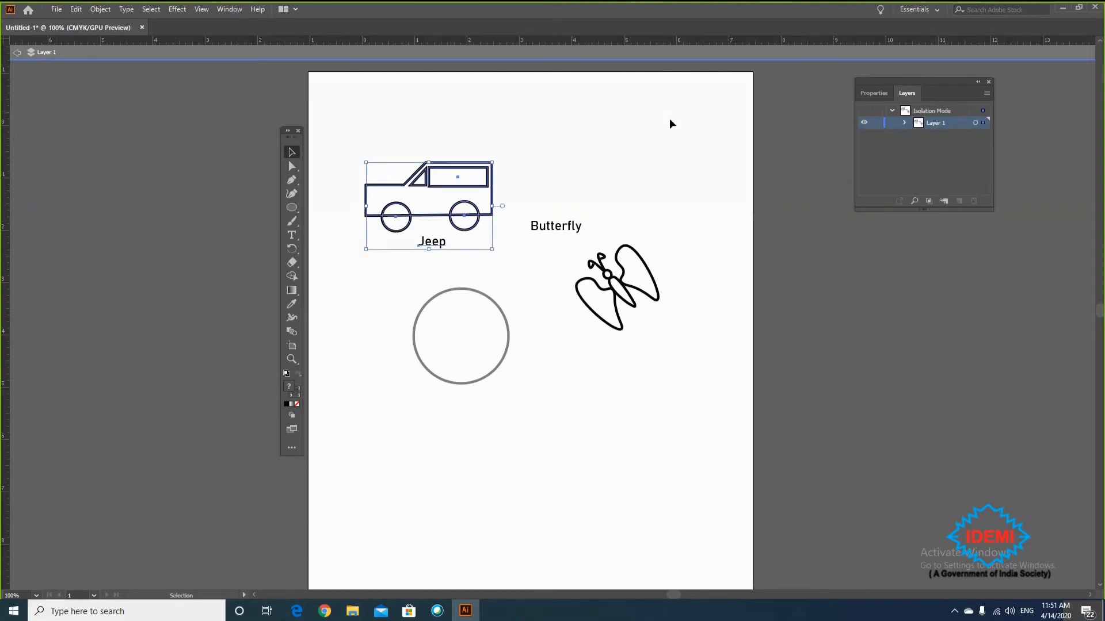
click(709, 187)
- Examine the objects contained in Layer 1 and collapse the layer again
click(880, 92)
click(906, 94)
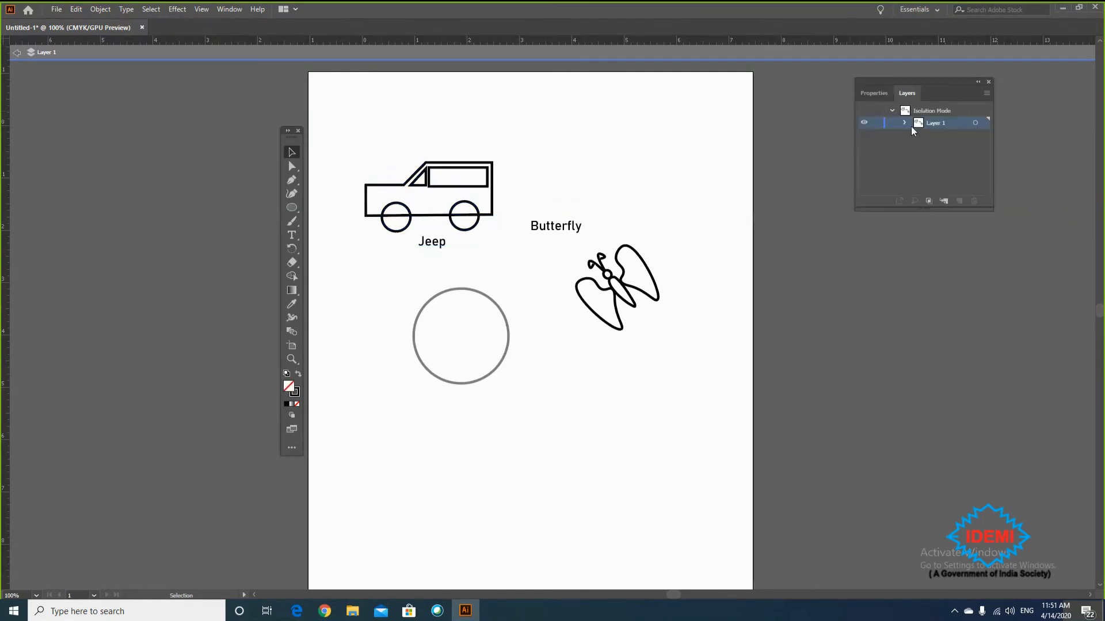
click(905, 123)
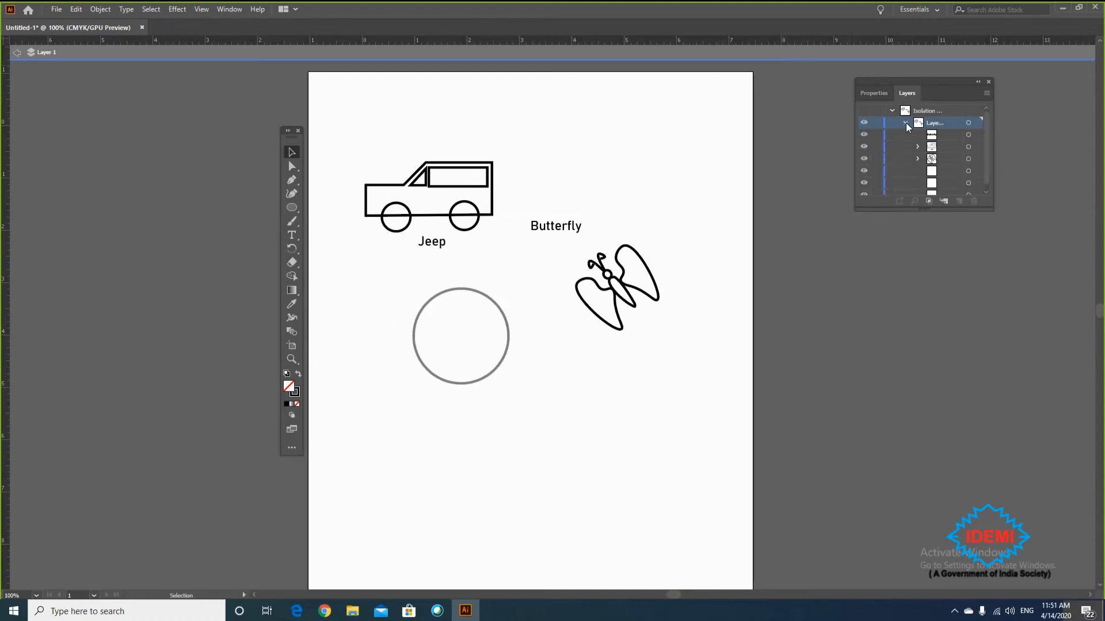
click(906, 122)
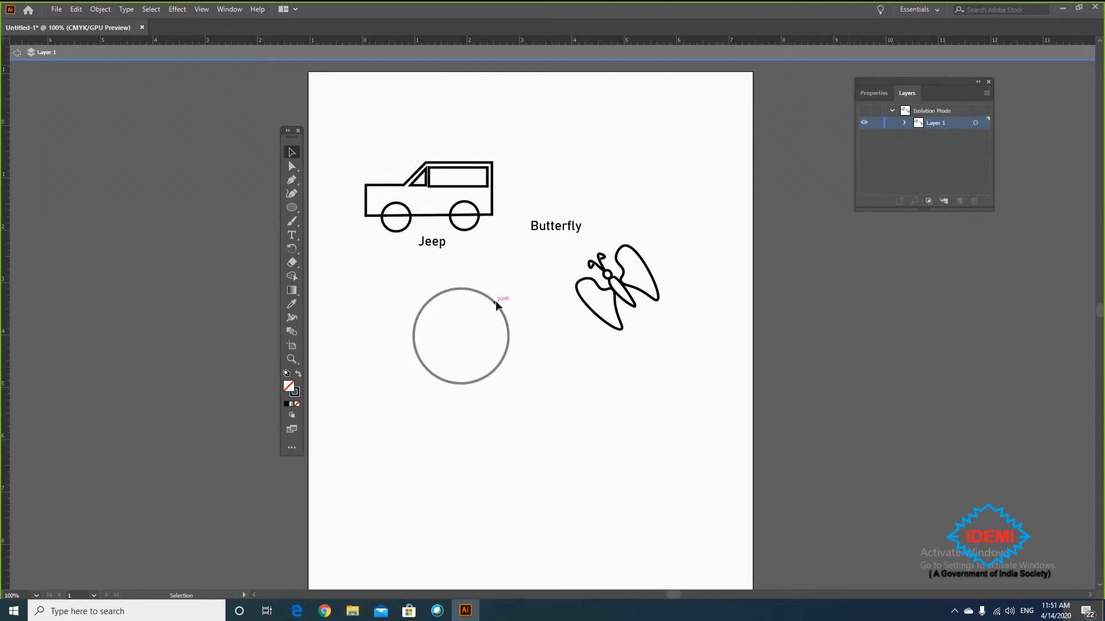
- Try to ungroup the jeep drawing and its label while Layer 1 is isolated
drag(353, 141, 506, 251)
right_click(458, 203)
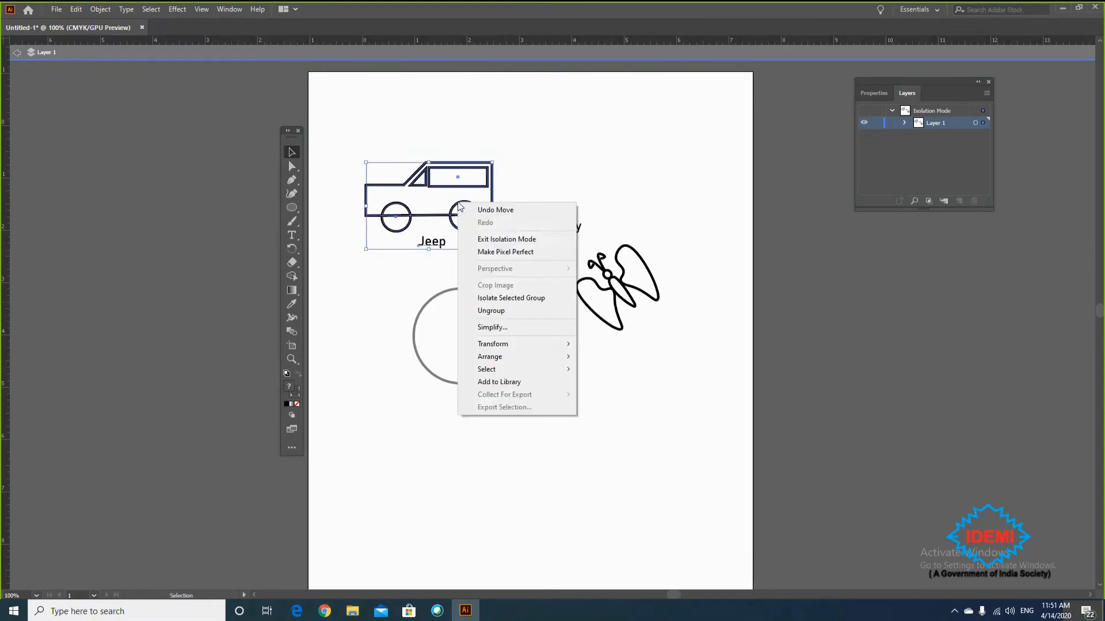
click(519, 311)
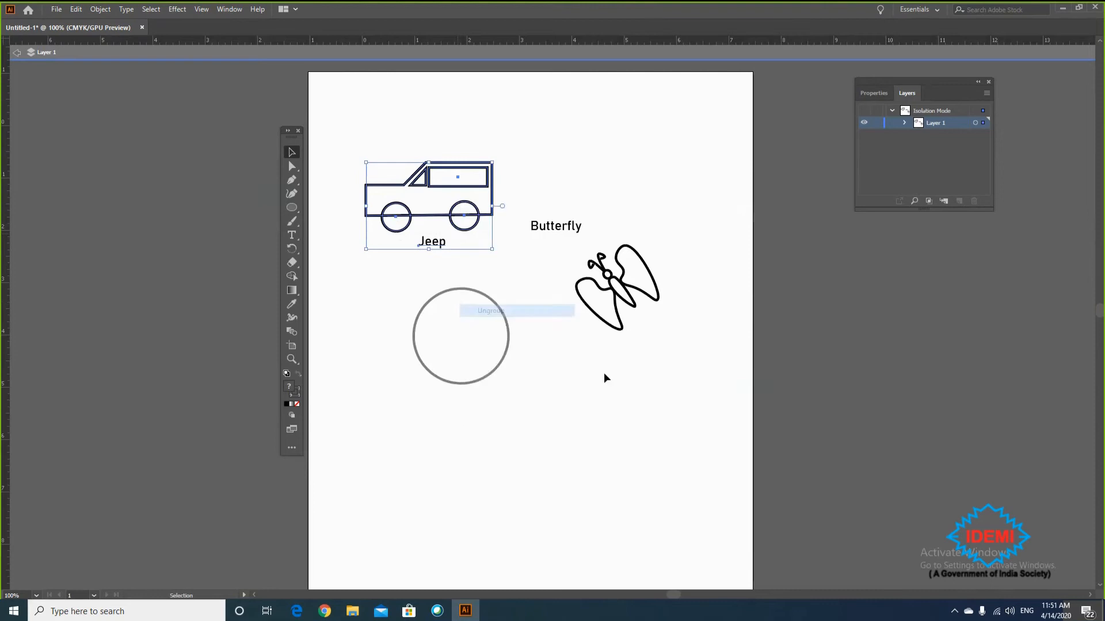
click(605, 378)
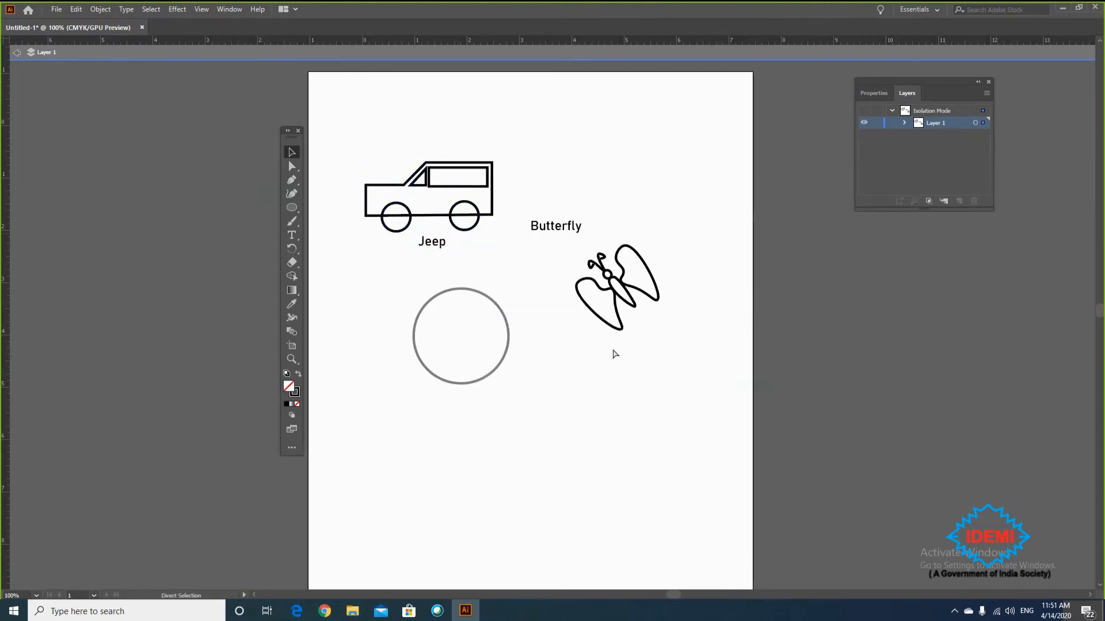
- Undo the ungrouping, the isolation changes and the jeep moves, and collapse Layer 1's contents
key(ctrl+z)
key(ctrl+z)
key(v)
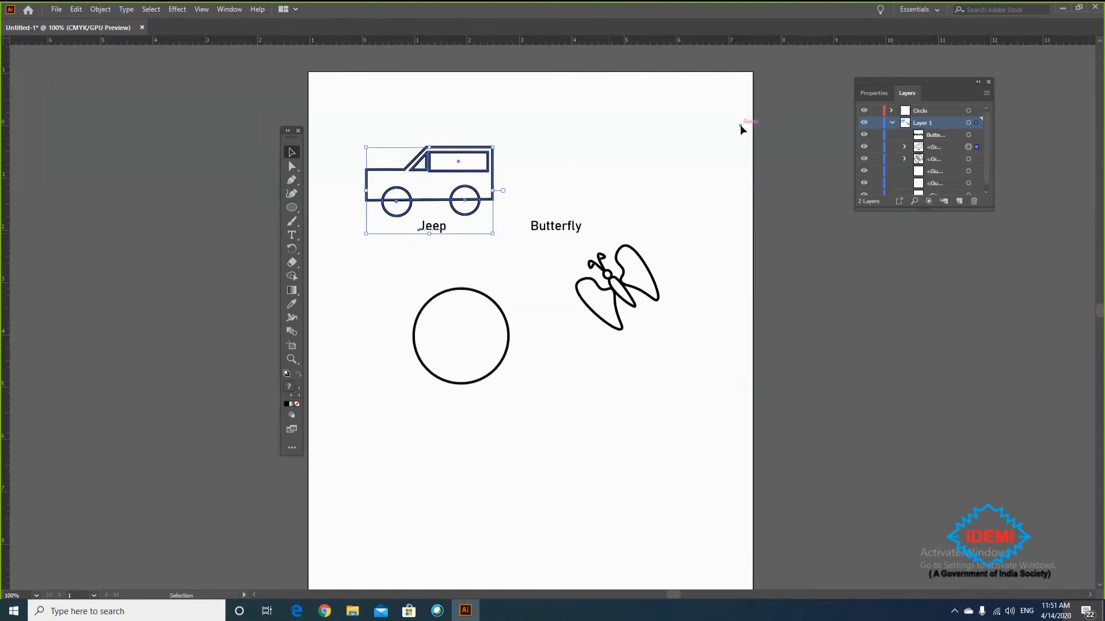
click(891, 122)
- Create a new layer above Layer 1 and name it Butterfly
click(921, 111)
click(922, 124)
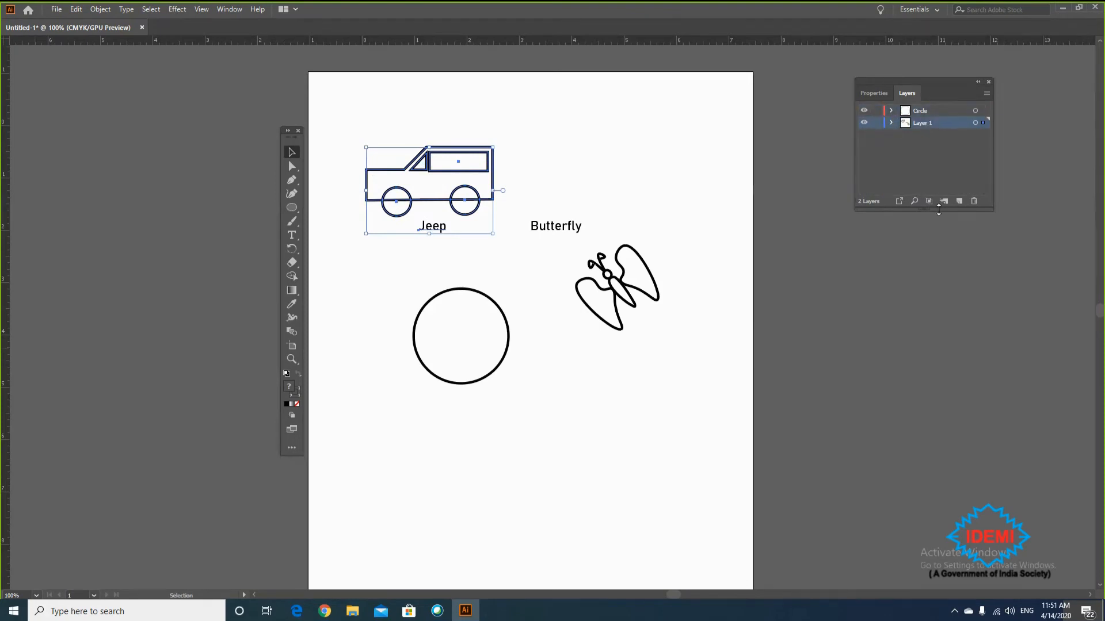
click(962, 201)
double_click(931, 123)
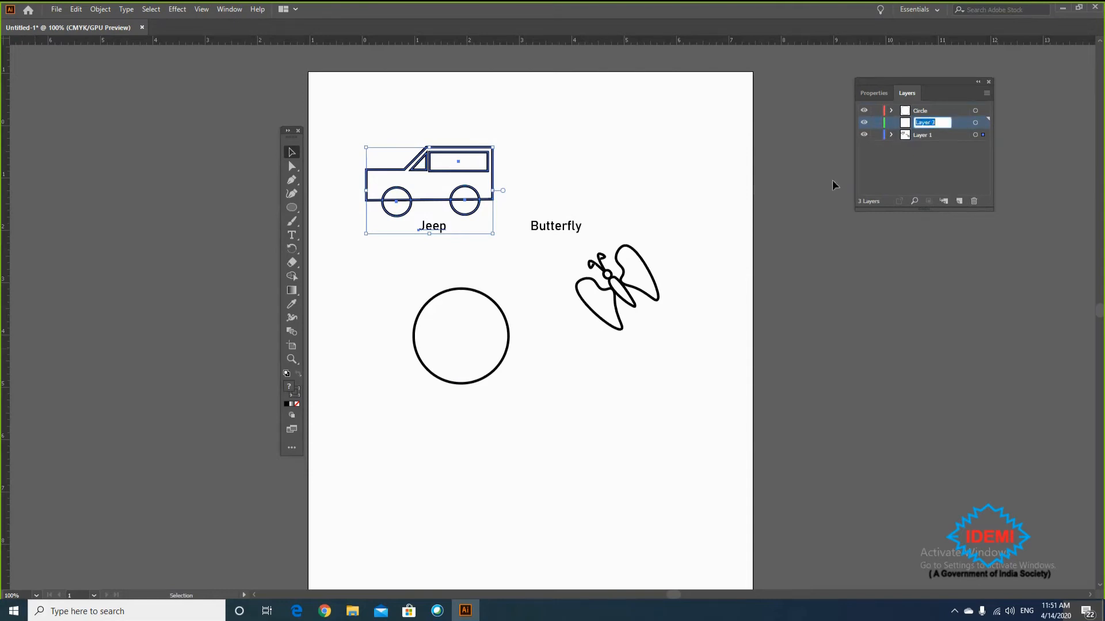
text(Butterfly)
key(Return)
- Cut the butterfly drawing from Layer 1 and paste it onto the Butterfly layer
click(640, 295)
click(644, 292)
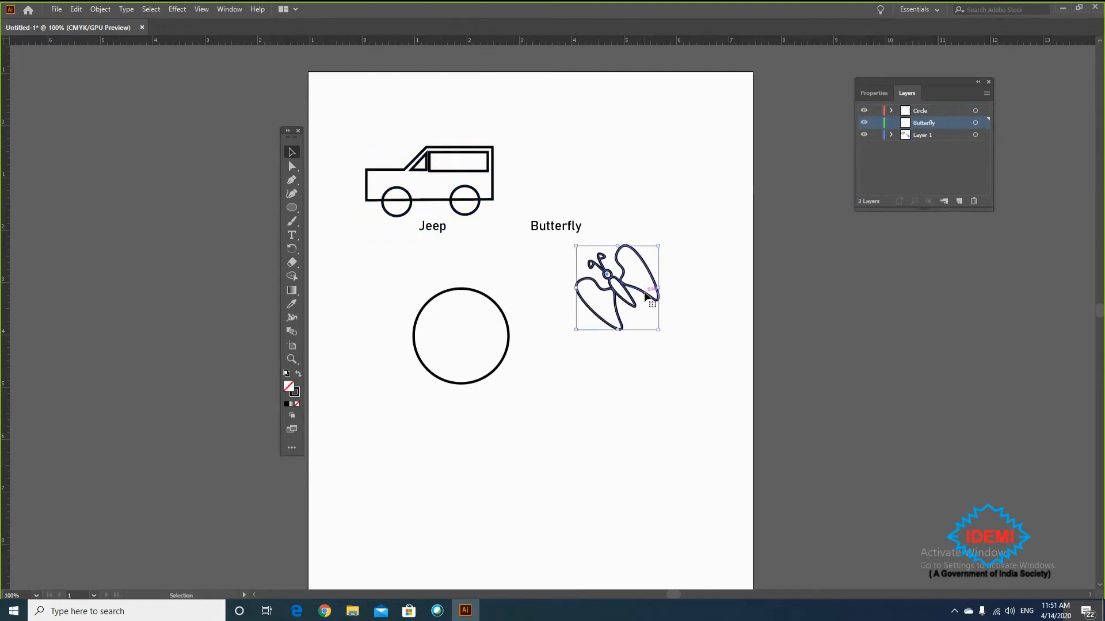
click(74, 10)
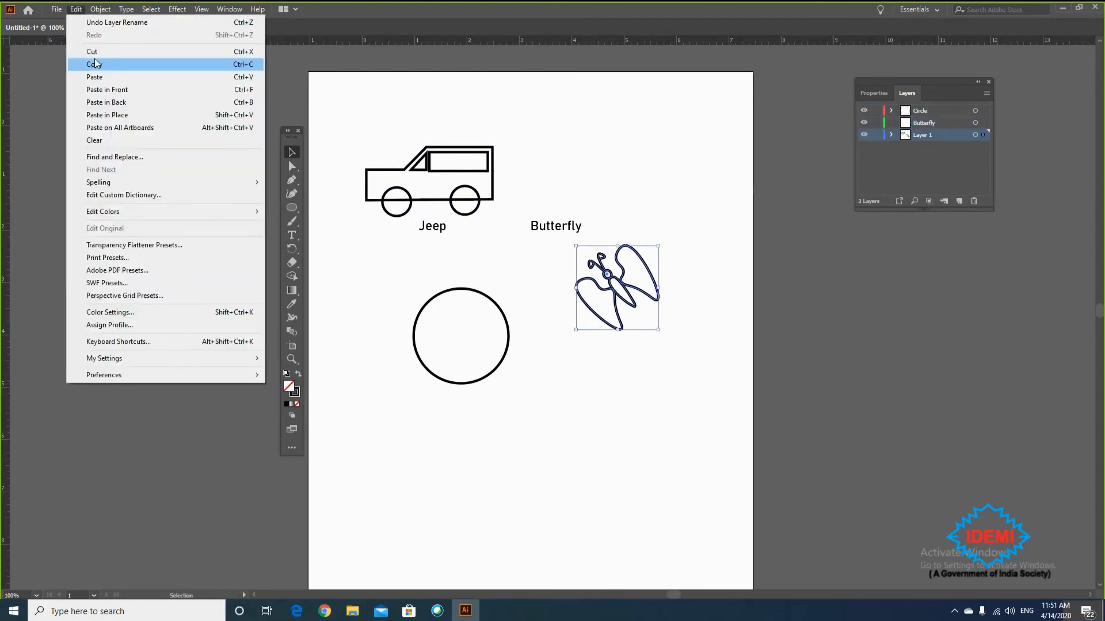
click(97, 54)
click(926, 123)
click(76, 10)
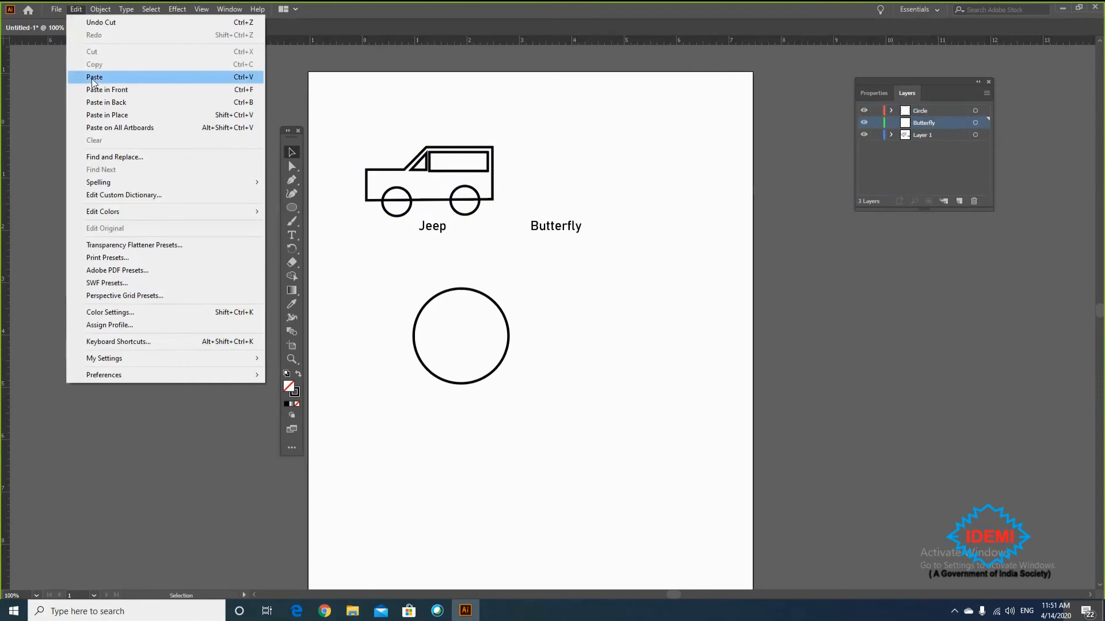
click(92, 78)
- Move the butterfly drawing directly above its text label, beside the jeep, and select the circle and butterfly to check their layers
click(668, 323)
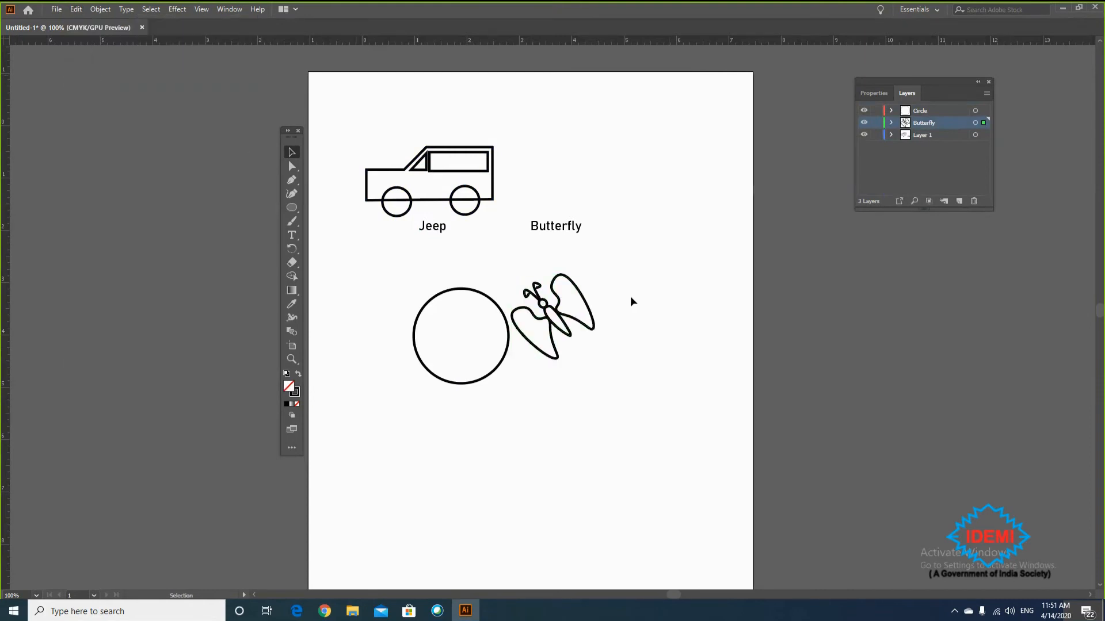
drag(567, 324, 585, 184)
click(509, 339)
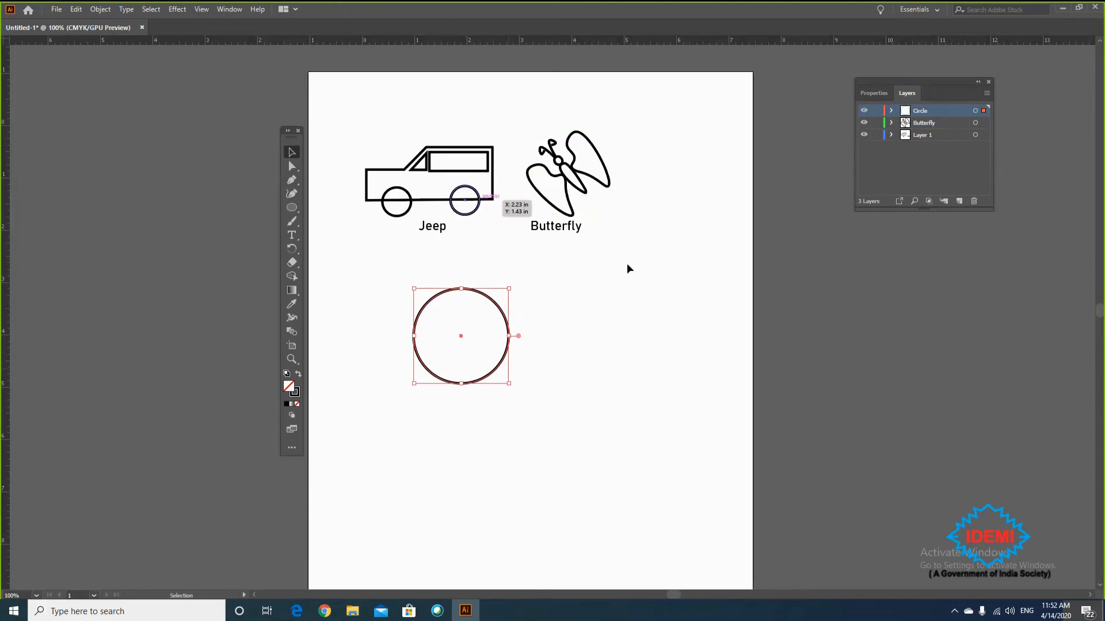
click(604, 189)
click(604, 187)
- Ungroup the jeep drawing from its text label and deselect everything
click(355, 117)
drag(360, 123, 499, 214)
click(487, 260)
click(436, 229)
right_click(436, 230)
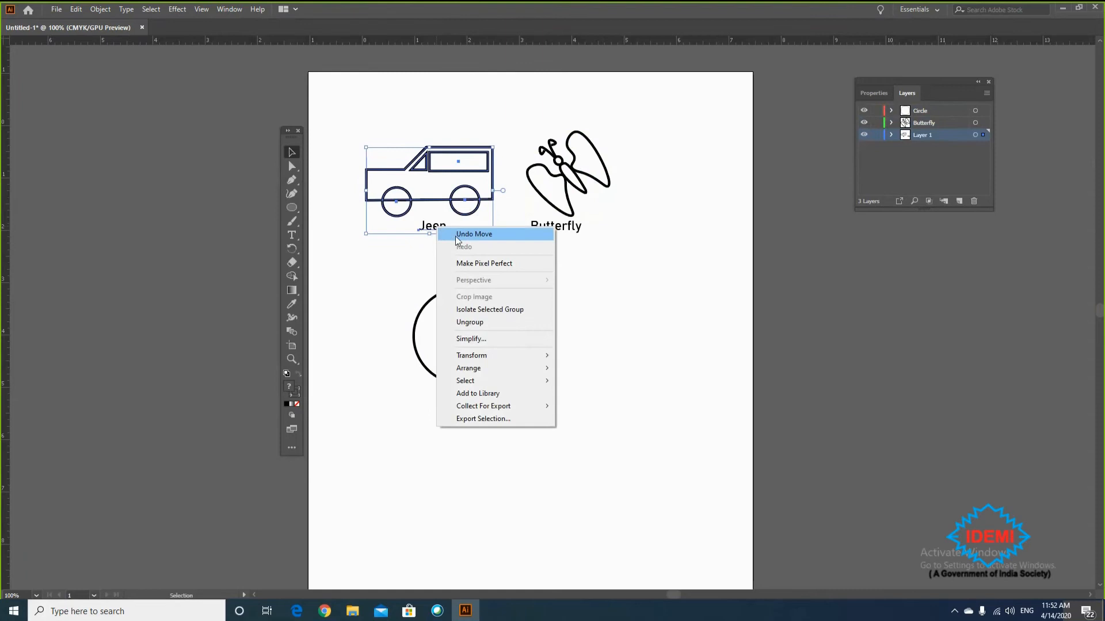
click(495, 321)
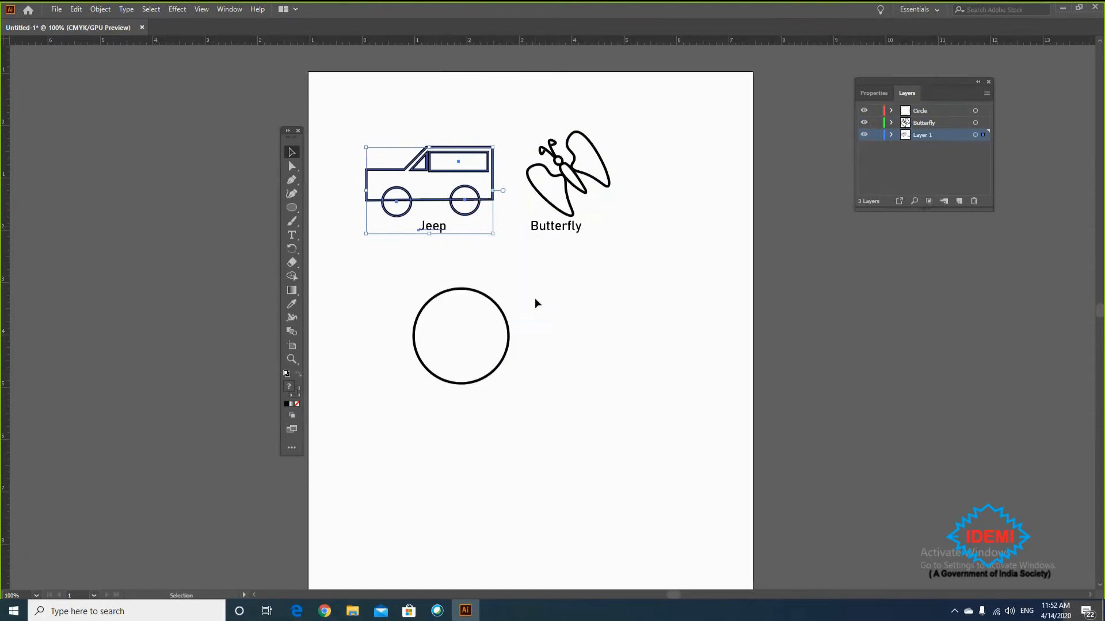
click(534, 298)
- Delete the Jeep and Butterfly text labels from the page
click(439, 232)
click(561, 227)
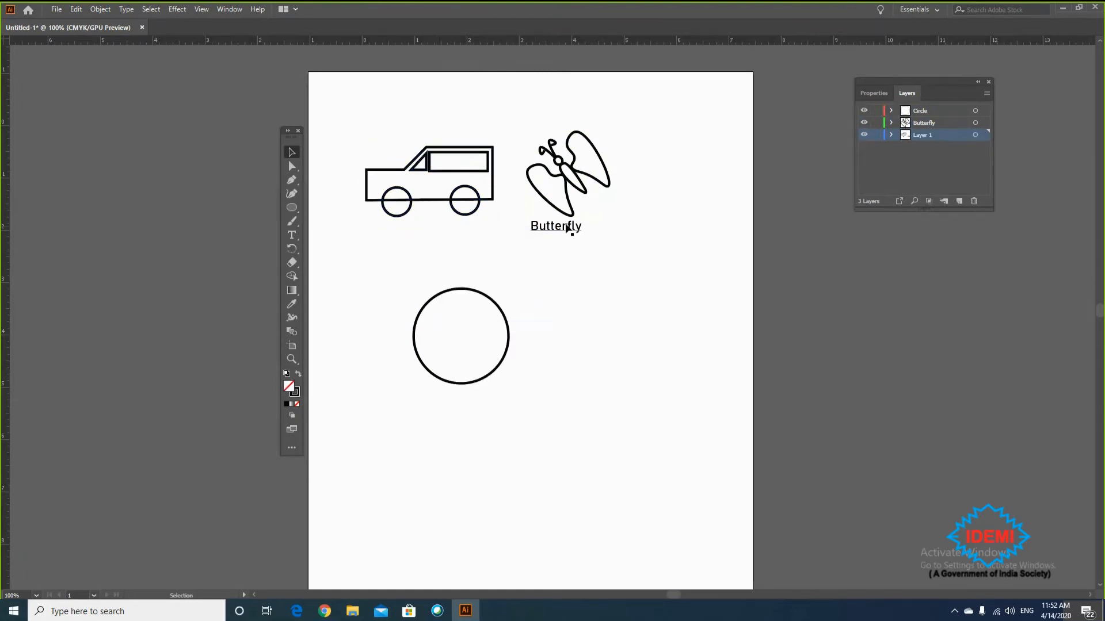
key(Delete)
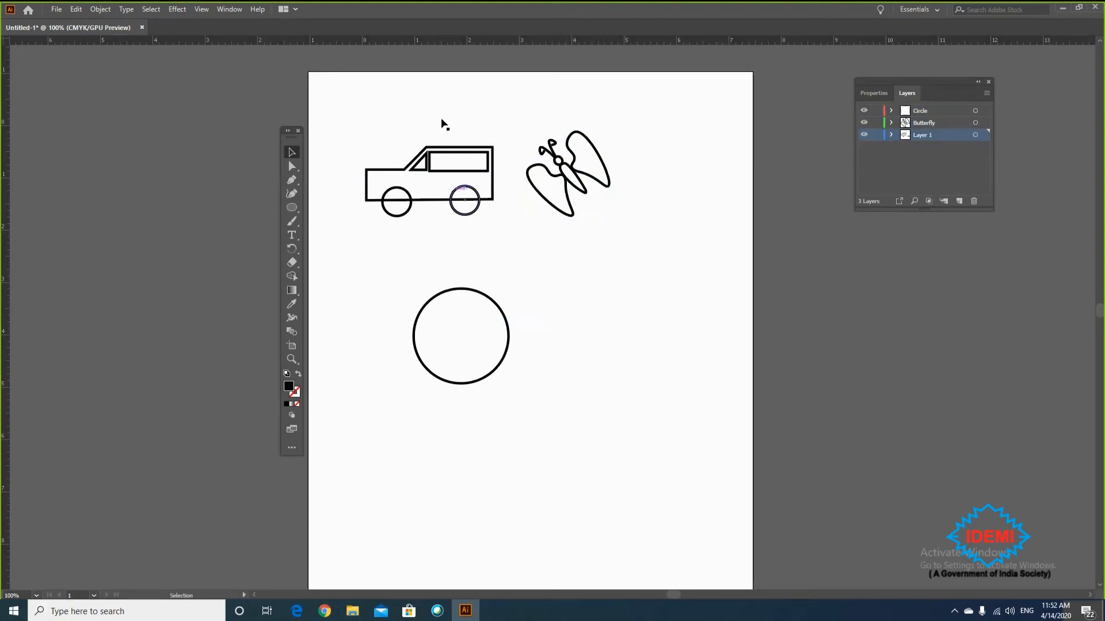
- Cut all parts of the jeep drawing, paste them onto Layer 1, and place the jeep beside the butterfly
drag(353, 129, 501, 228)
key(shift+x)
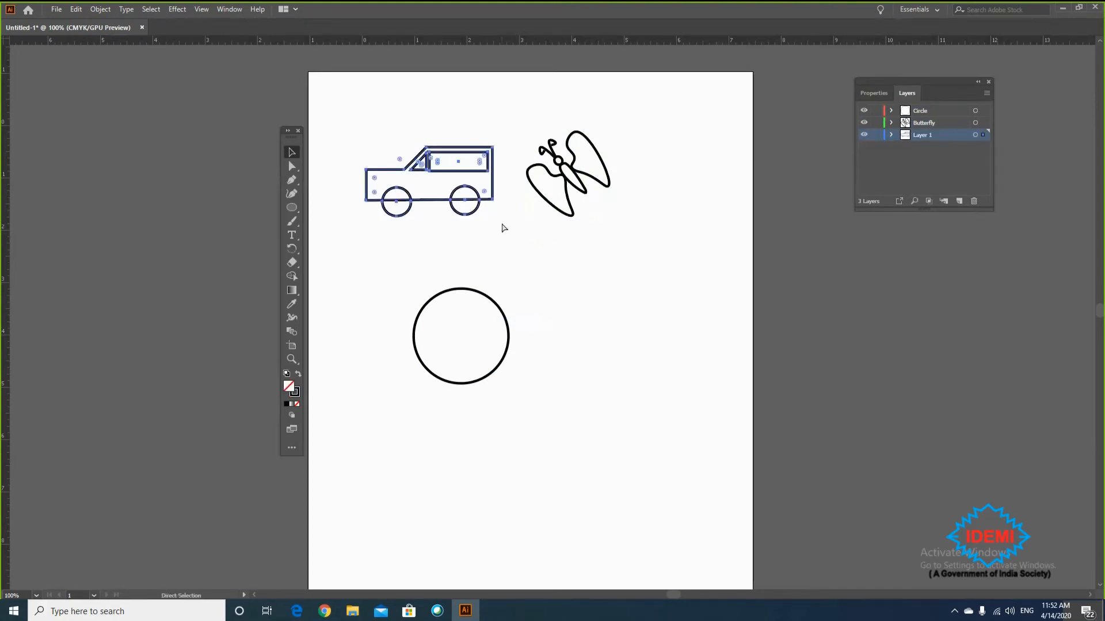
key(Delete)
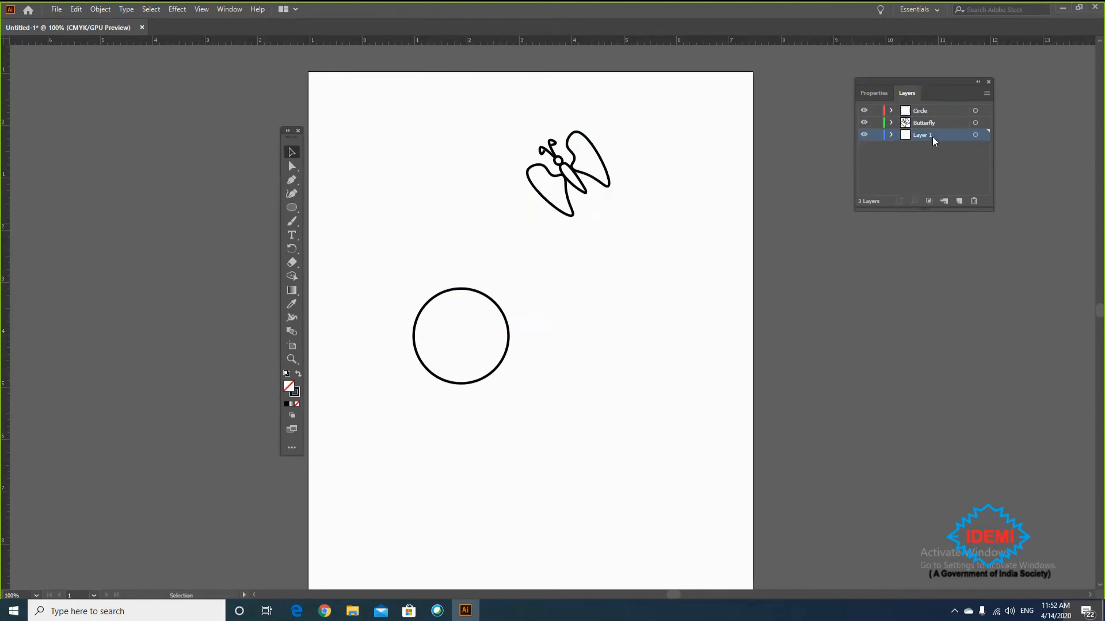
key(ctrl+v)
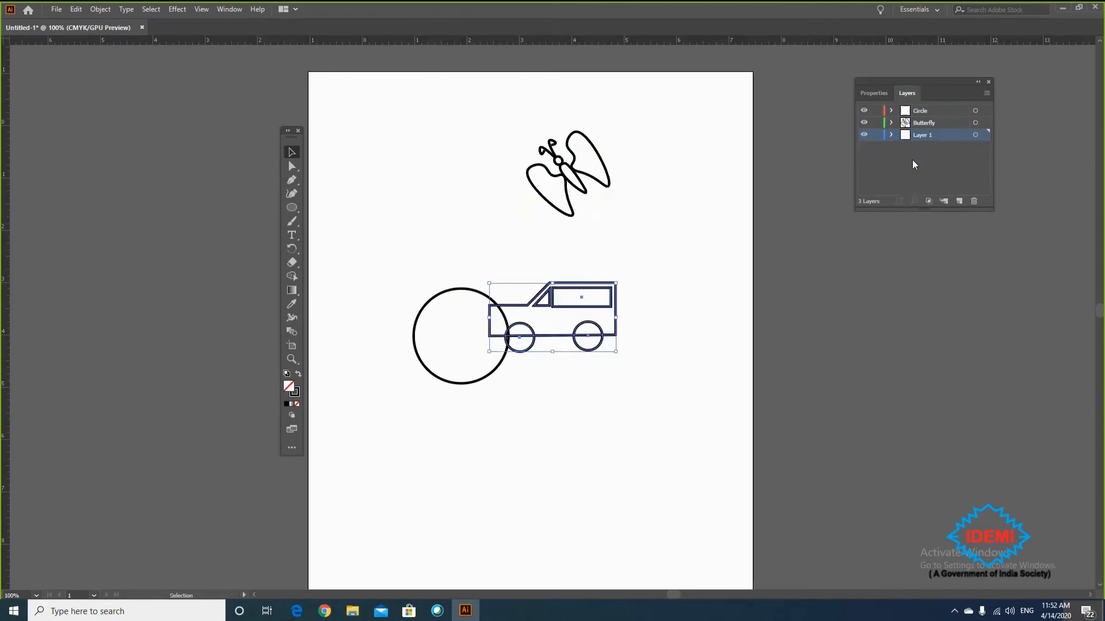
drag(602, 287, 483, 135)
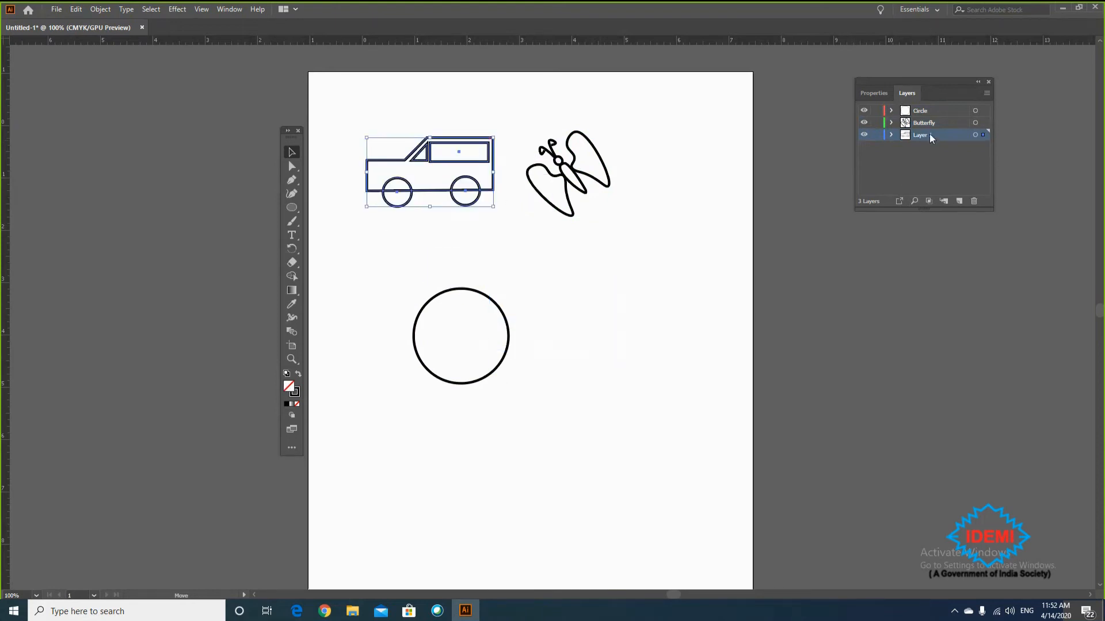
- Rename Layer 1 as Jeep and move it to the top of the layer order, above Circle
text(Jeep)
key(Return)
drag(941, 134, 941, 107)
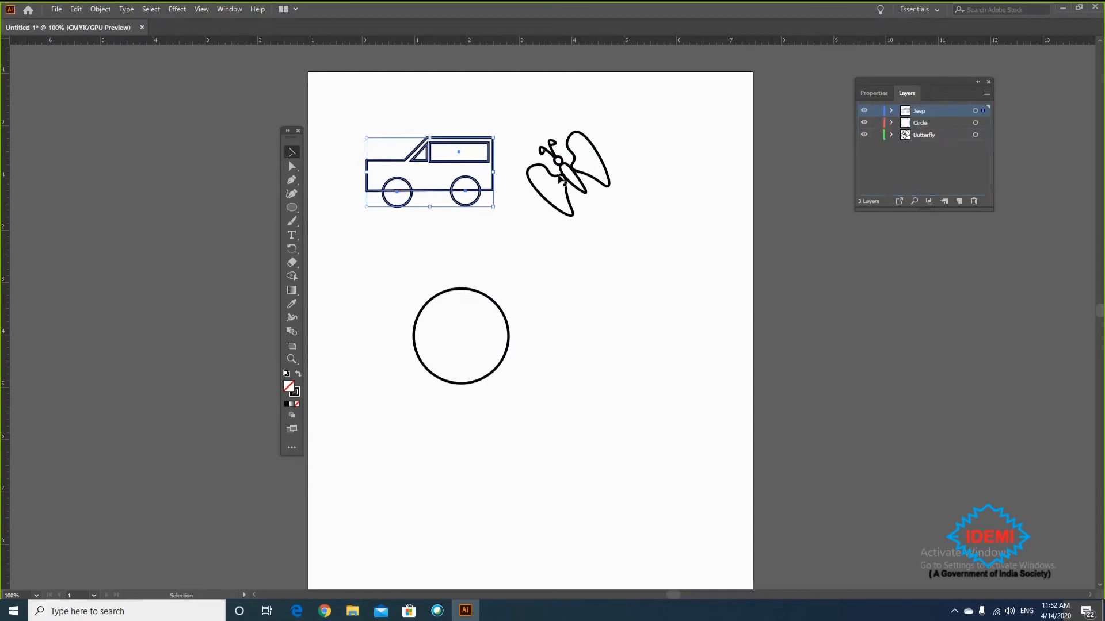
- Select the circle and the butterfly in turn to check which layer each one belongs to
click(485, 298)
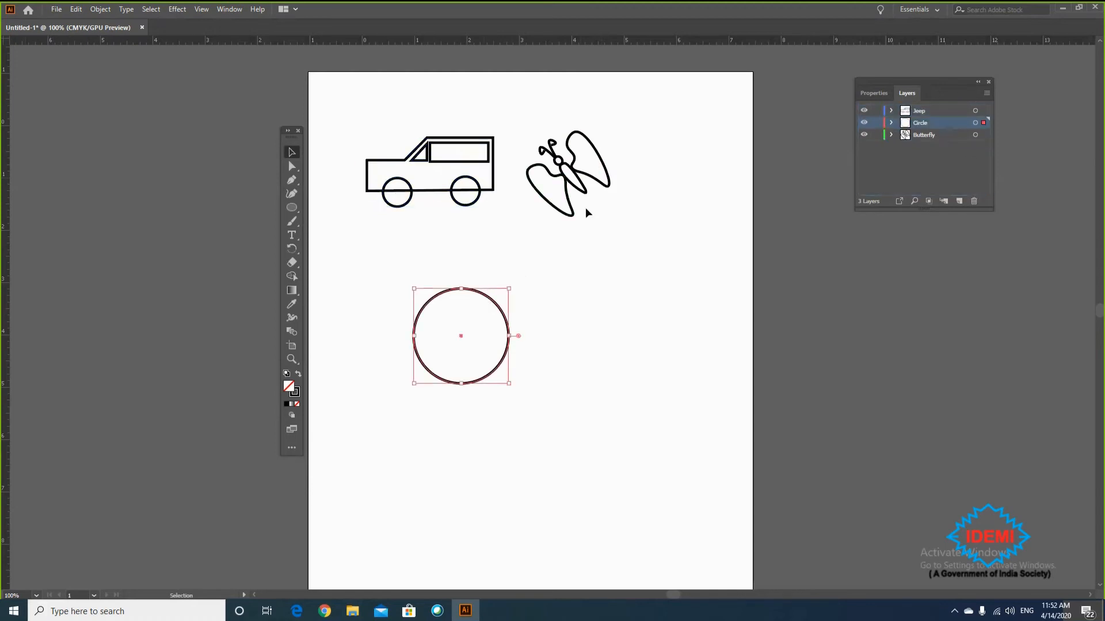
click(577, 187)
click(579, 189)
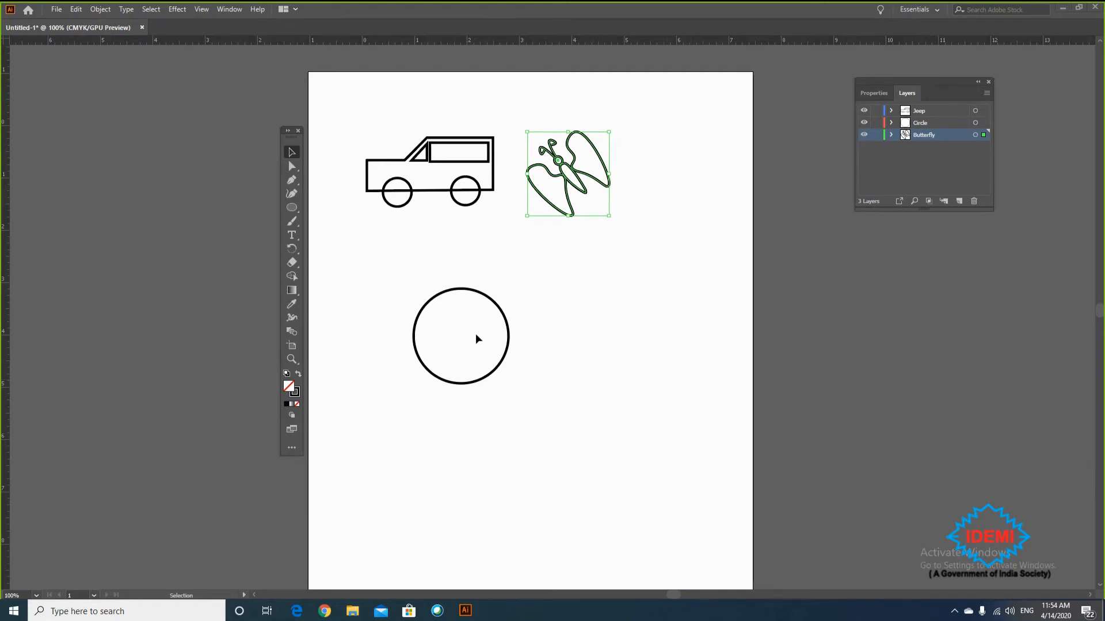
- Stretch the large circle slightly into a wider oval from its lower-right corner and deselect it
click(508, 337)
mouse_move(509, 381)
mouse_down()
mouse_move(469, 337)
mouse_move(519, 388)
mouse_up()
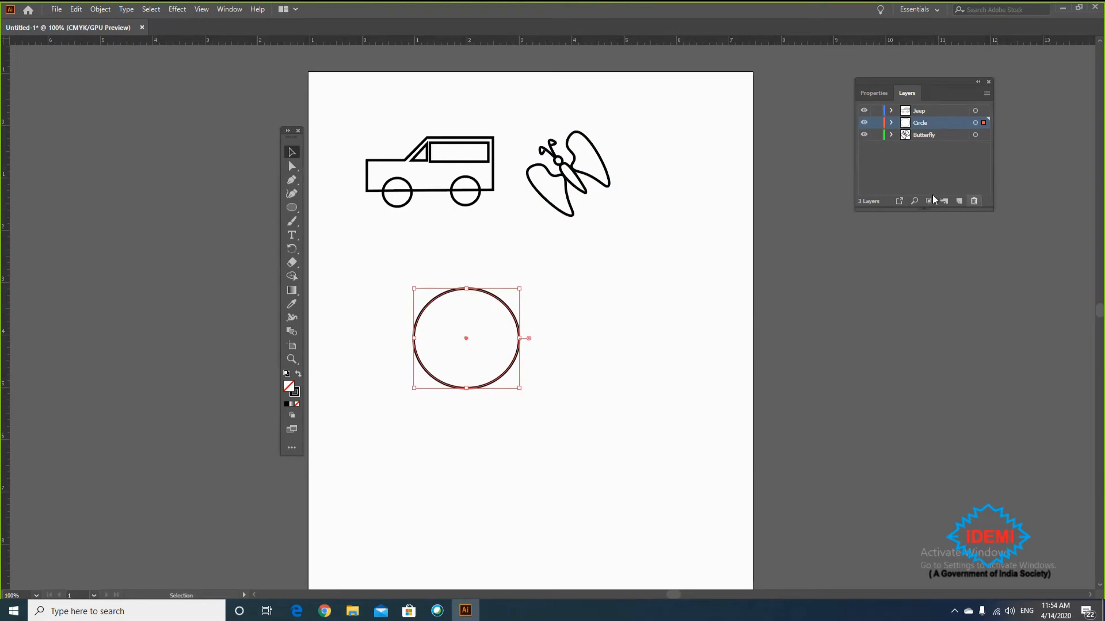
click(588, 275)
- Select the oval, add an empty layer above the Circle layer, and move the Layers panel closer to the artwork
click(510, 315)
click(958, 201)
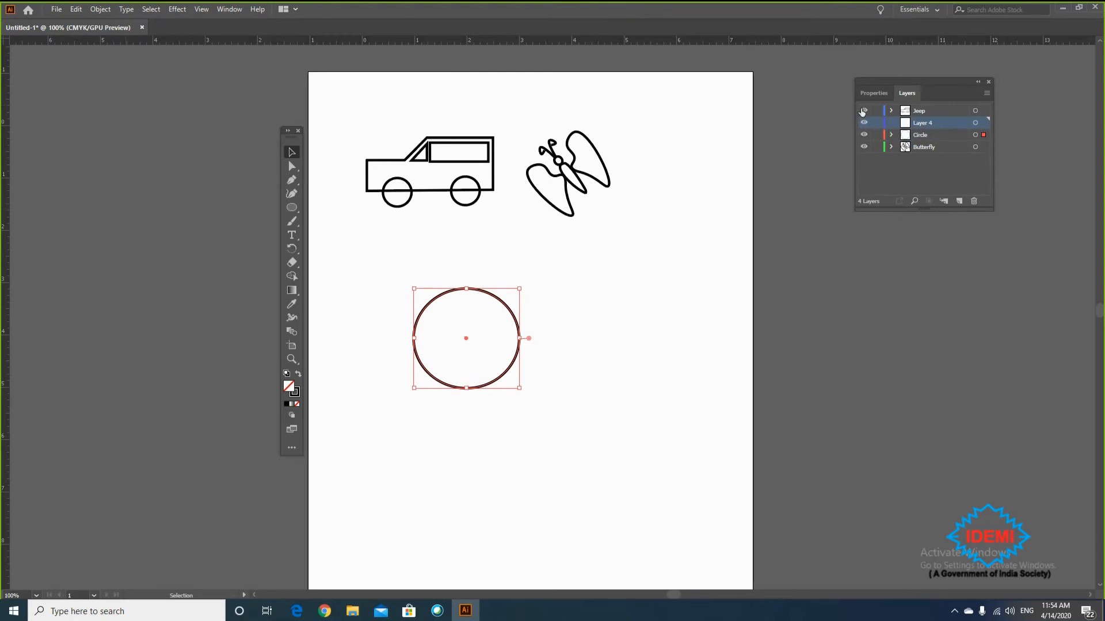
drag(927, 83, 757, 137)
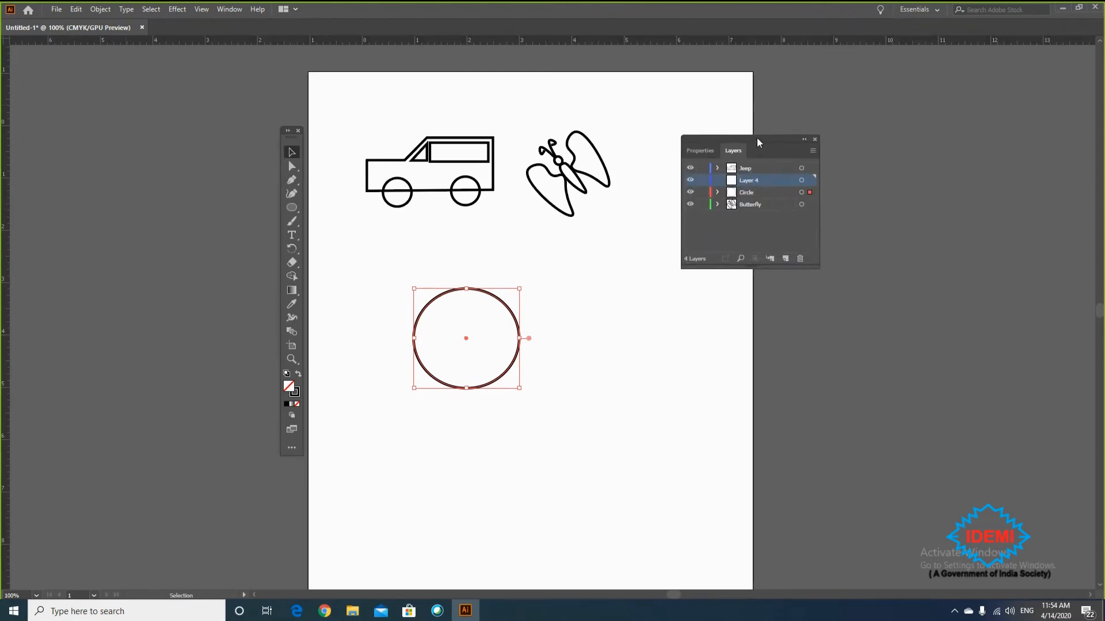
- Hide the Jeep, Butterfly and Circle layers one after another
click(690, 168)
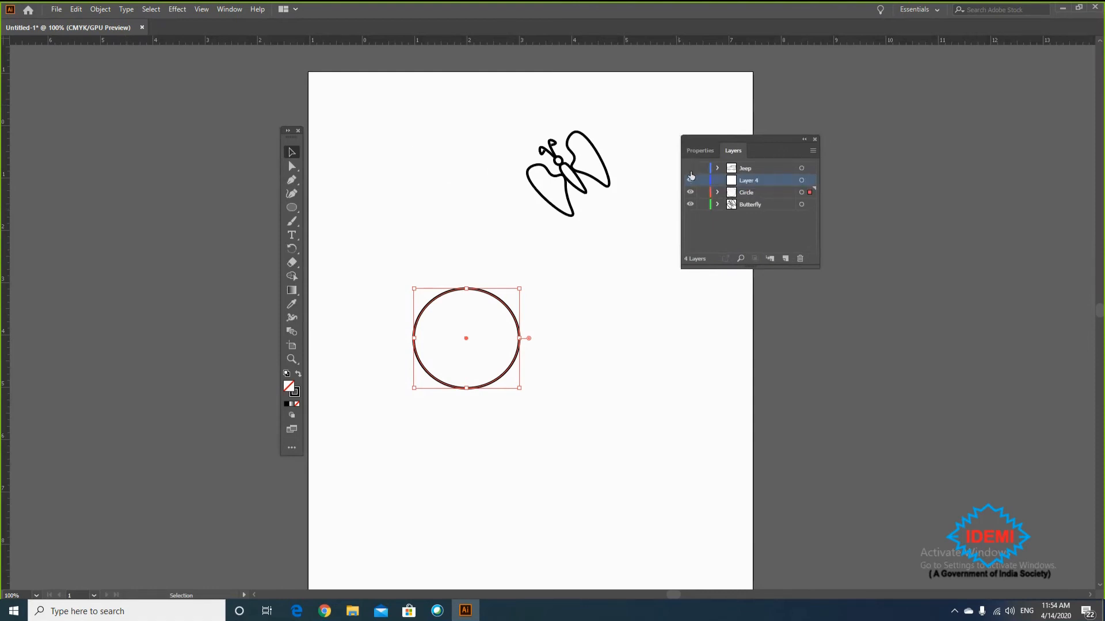
click(690, 204)
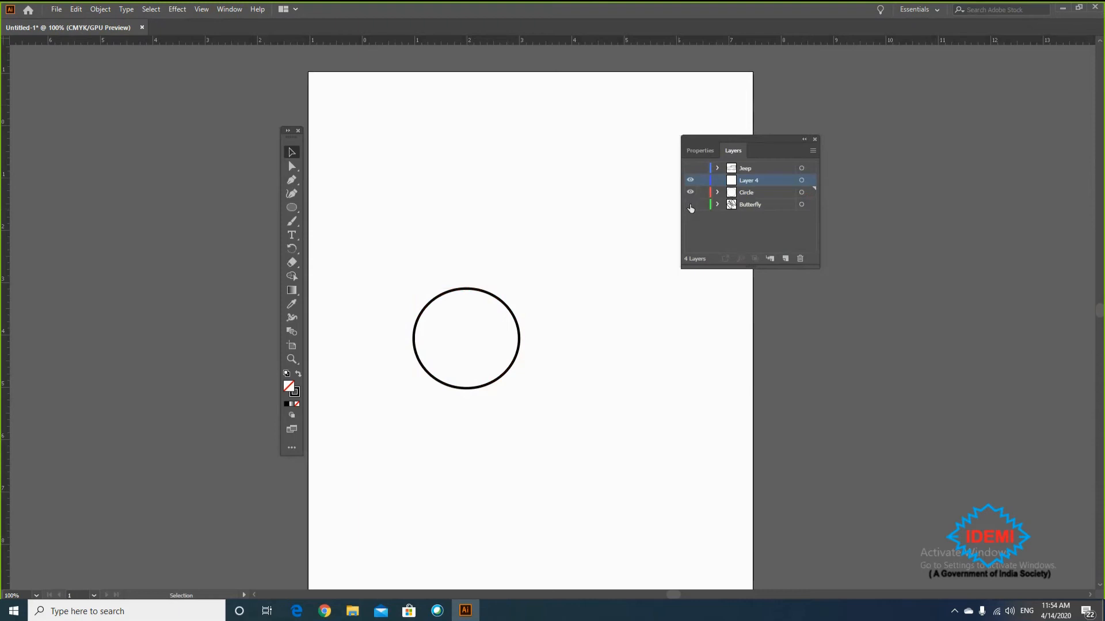
click(690, 193)
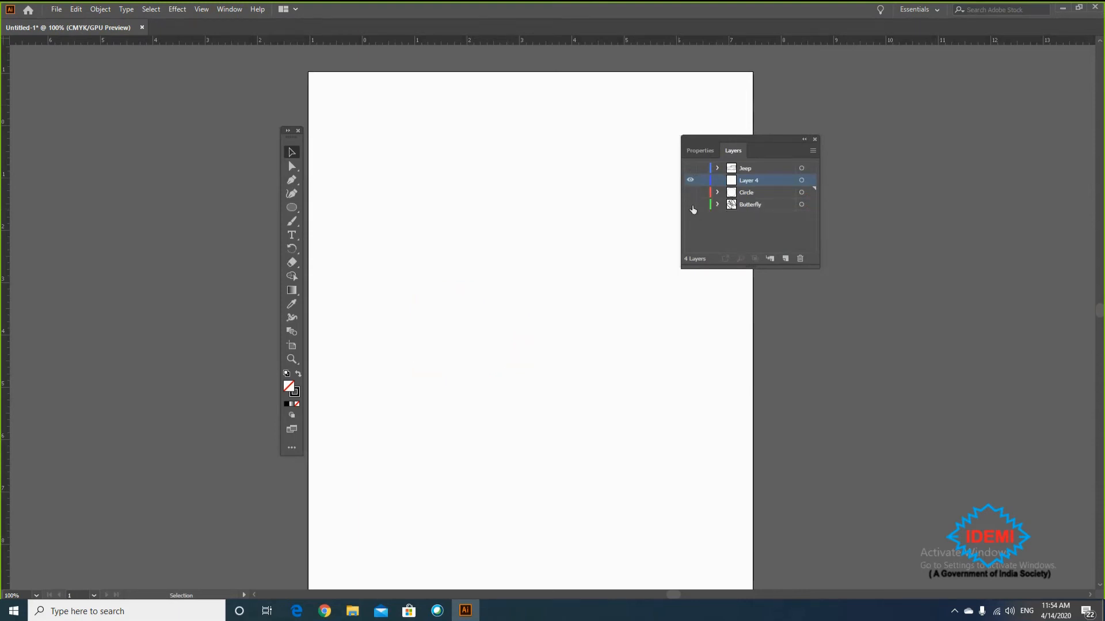
- Toggle the Butterfly layer's visibility a few times and show the Butterfly, Circle and Jeep layers again
click(690, 205)
click(690, 205)
click(690, 205)
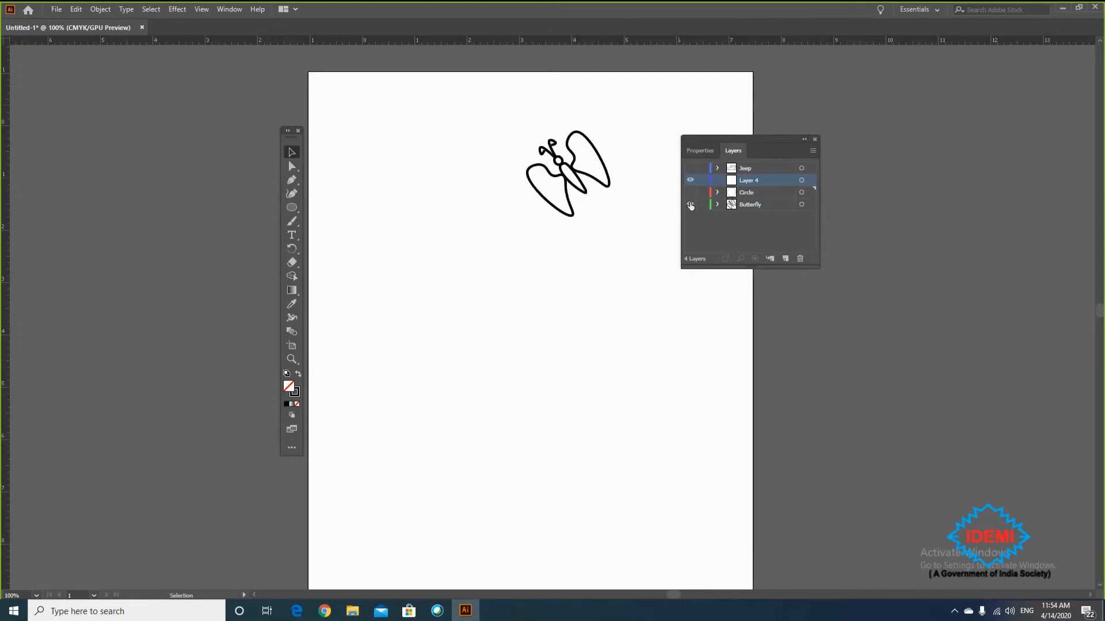
click(691, 205)
click(690, 205)
click(690, 193)
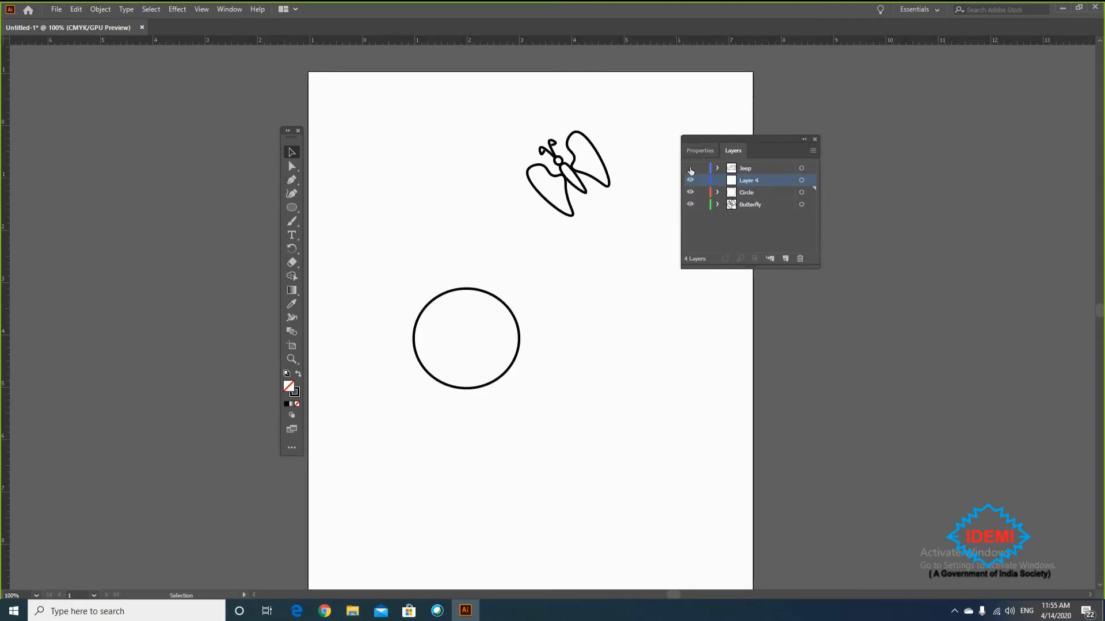
click(690, 168)
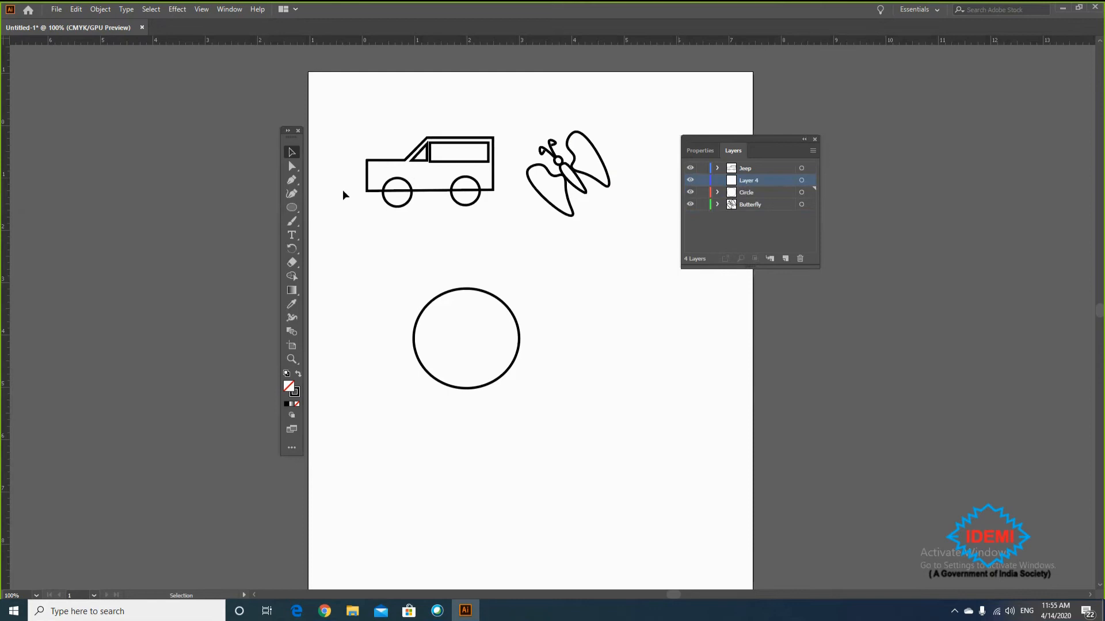
- Draw a closed face profile beside the oval with the Curvature tool and add a small circle as its eye
click(292, 194)
click(595, 286)
click(567, 256)
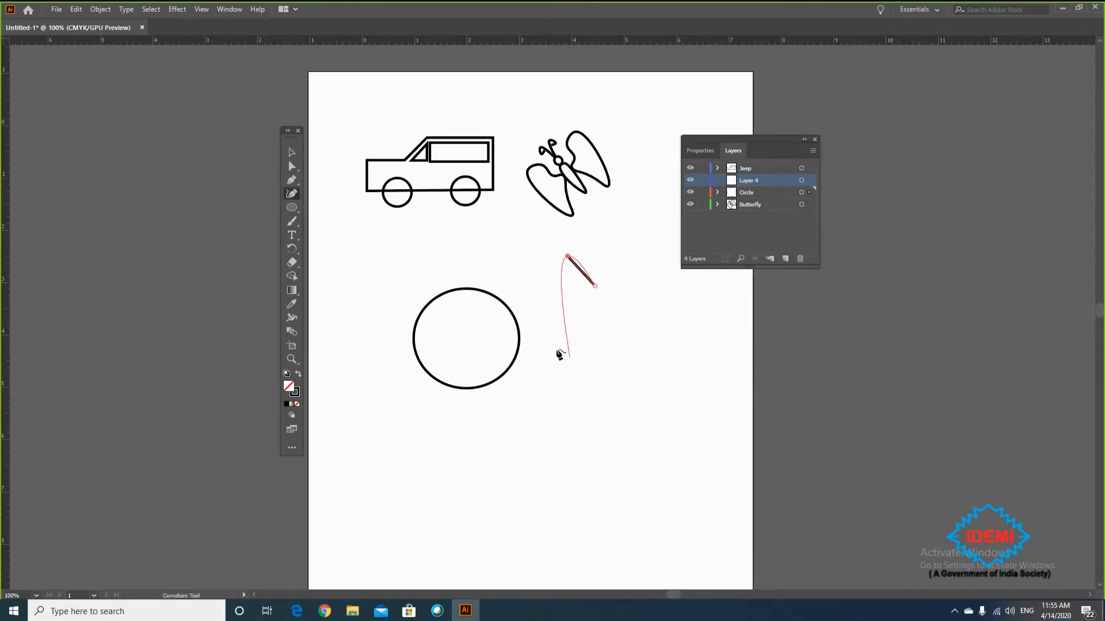
click(554, 331)
click(538, 338)
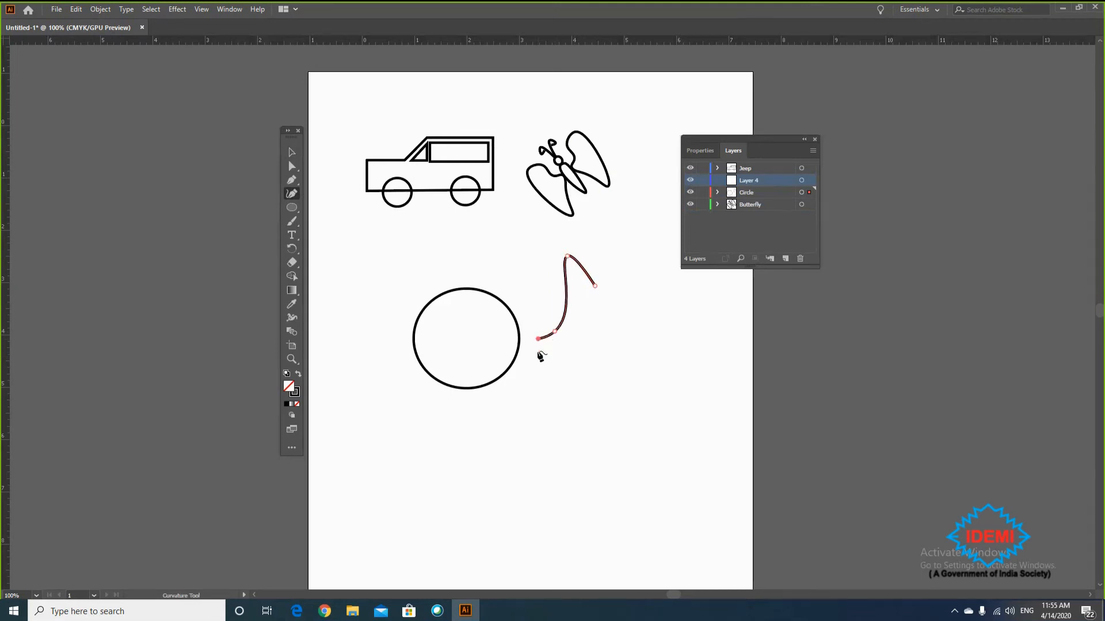
click(551, 355)
click(573, 347)
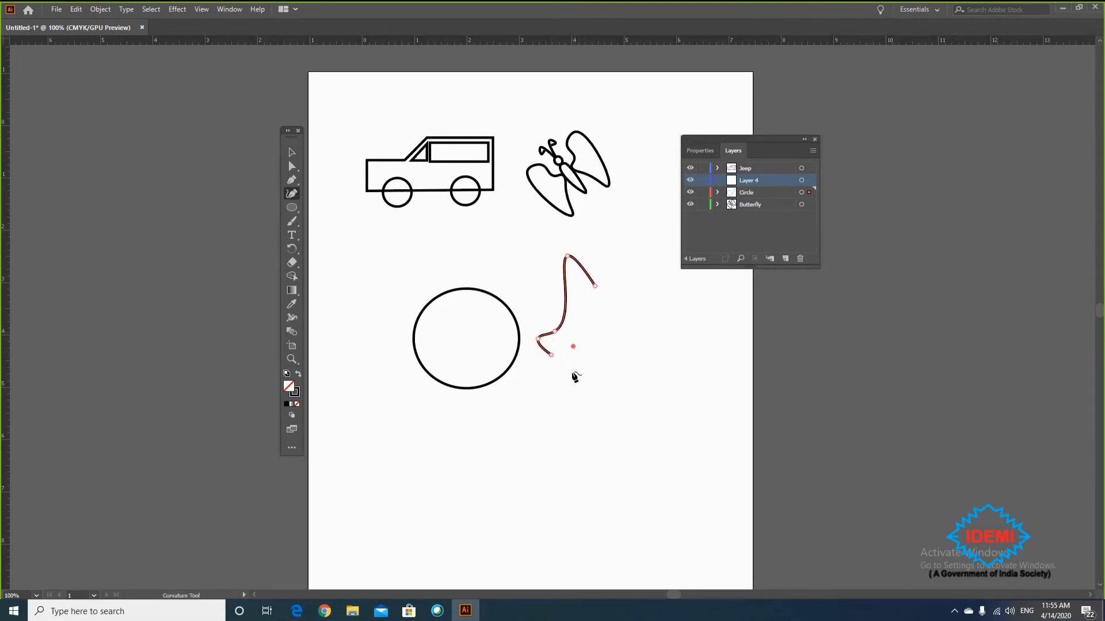
click(572, 372)
click(583, 376)
click(569, 385)
click(566, 401)
click(573, 443)
click(635, 396)
click(652, 319)
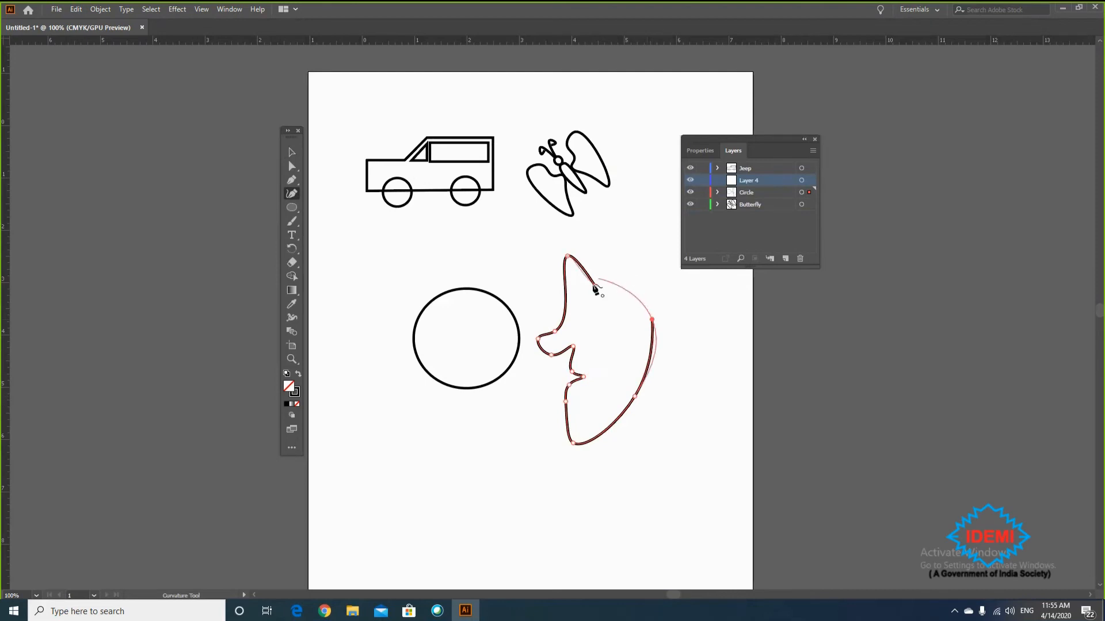
click(633, 262)
click(595, 286)
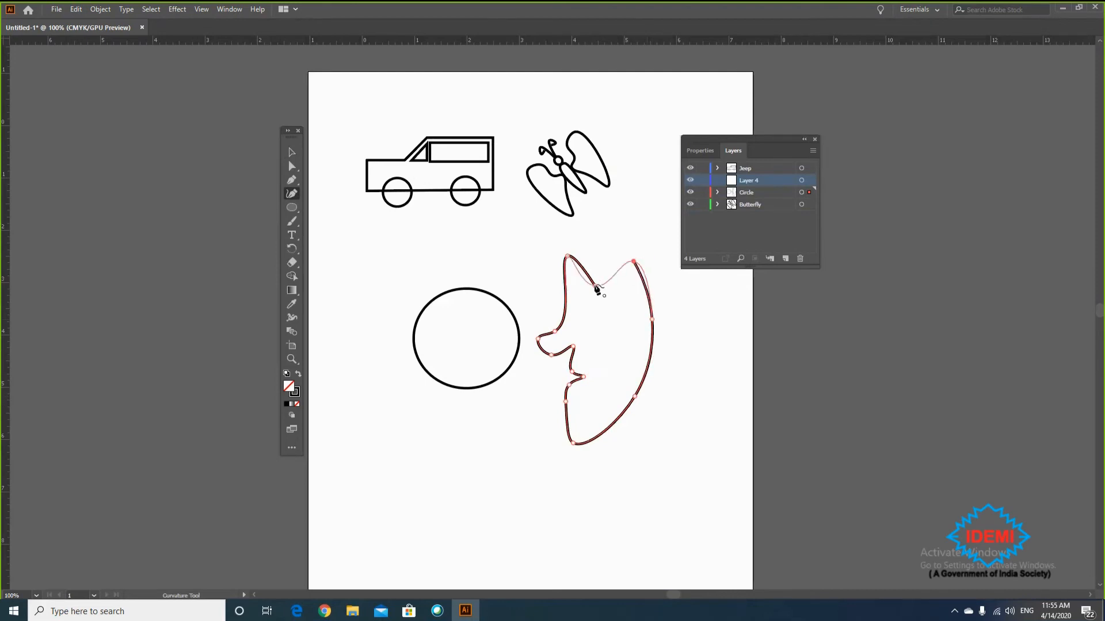
click(293, 209)
drag(576, 303, 599, 327)
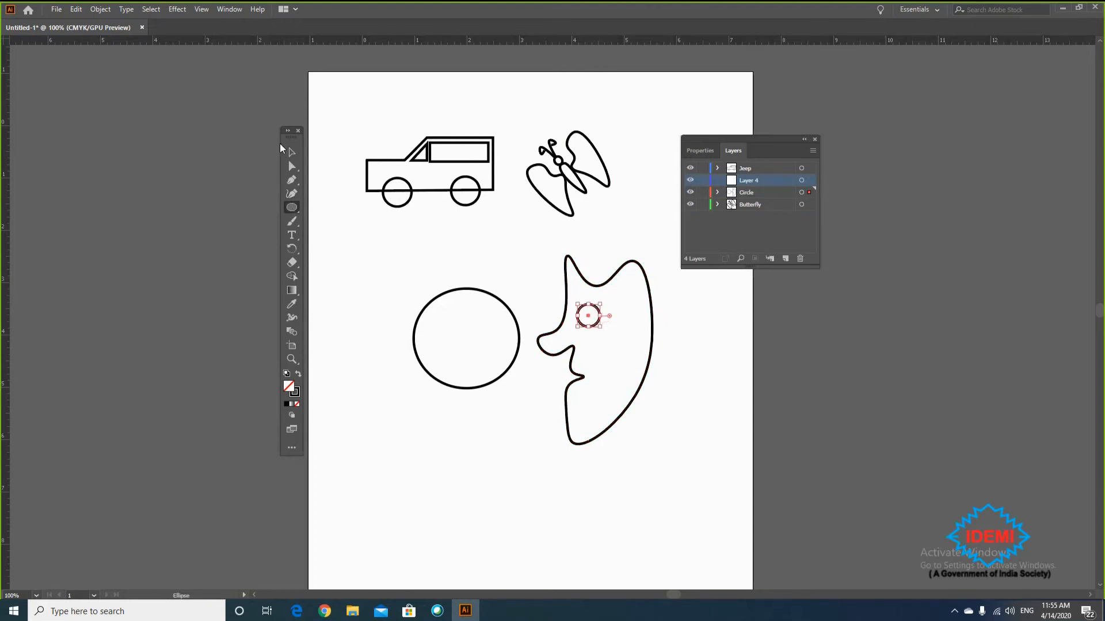
- Group the face outline with its eye and shrink the group to about the height of the oval
click(293, 153)
drag(648, 463, 542, 245)
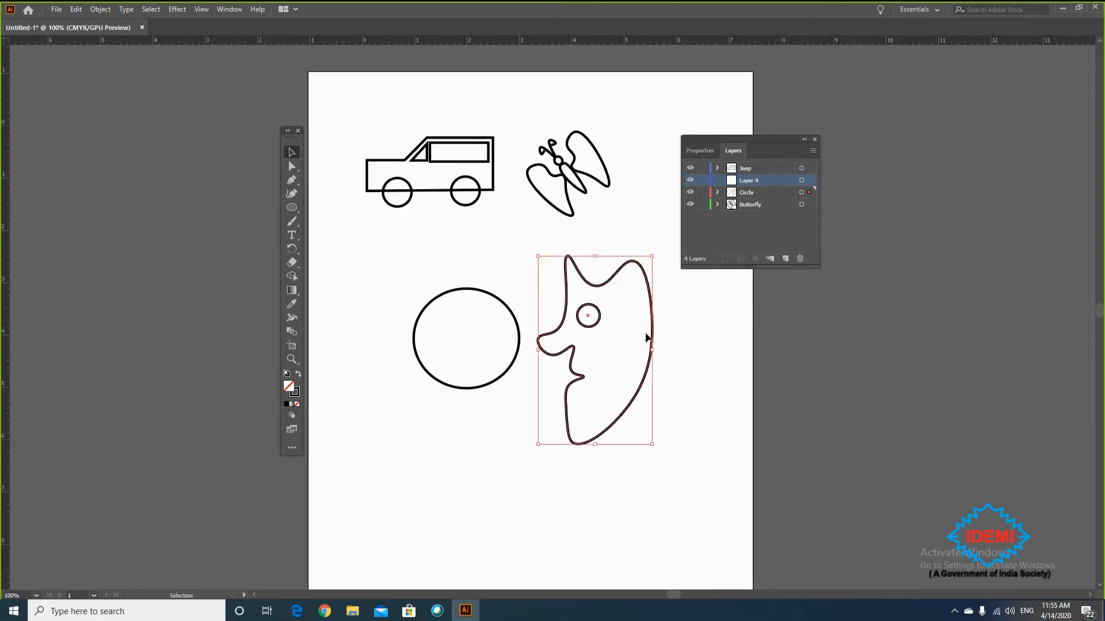
right_click(625, 398)
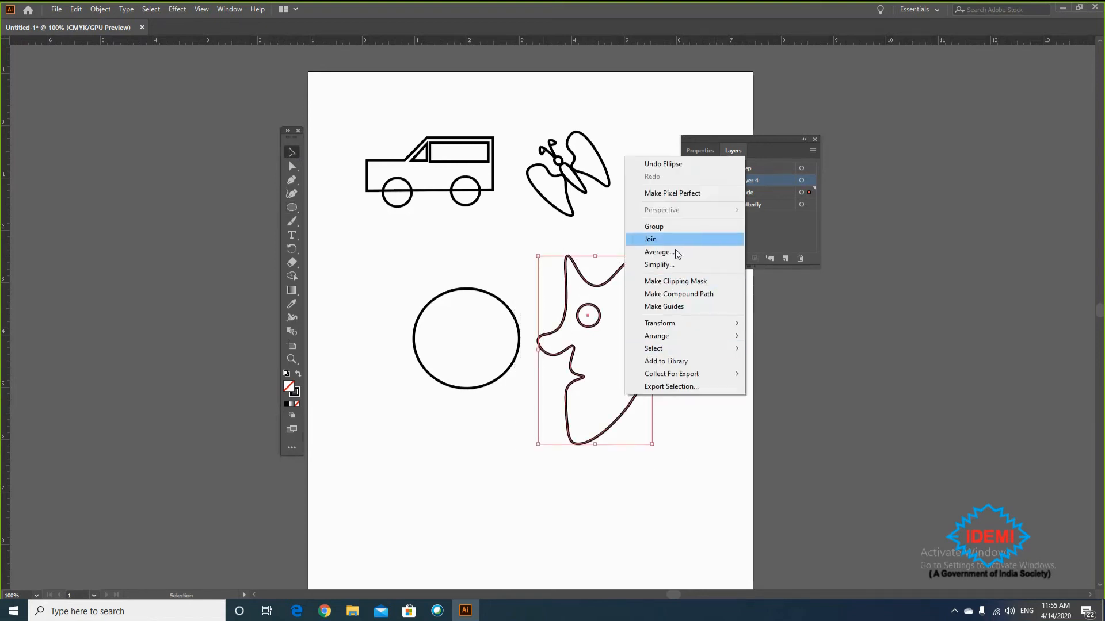
click(676, 226)
drag(652, 444, 650, 377)
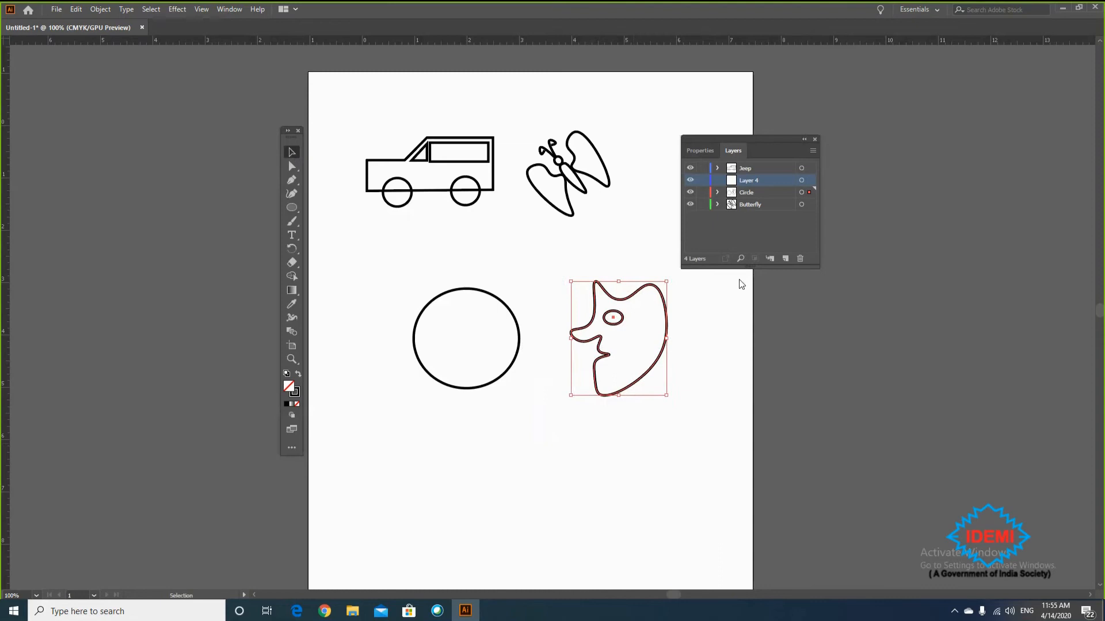
- Rename Layer 4 as mask and deselect the artwork
click(748, 182)
double_click(748, 182)
text(mask)
key(Return)
click(562, 450)
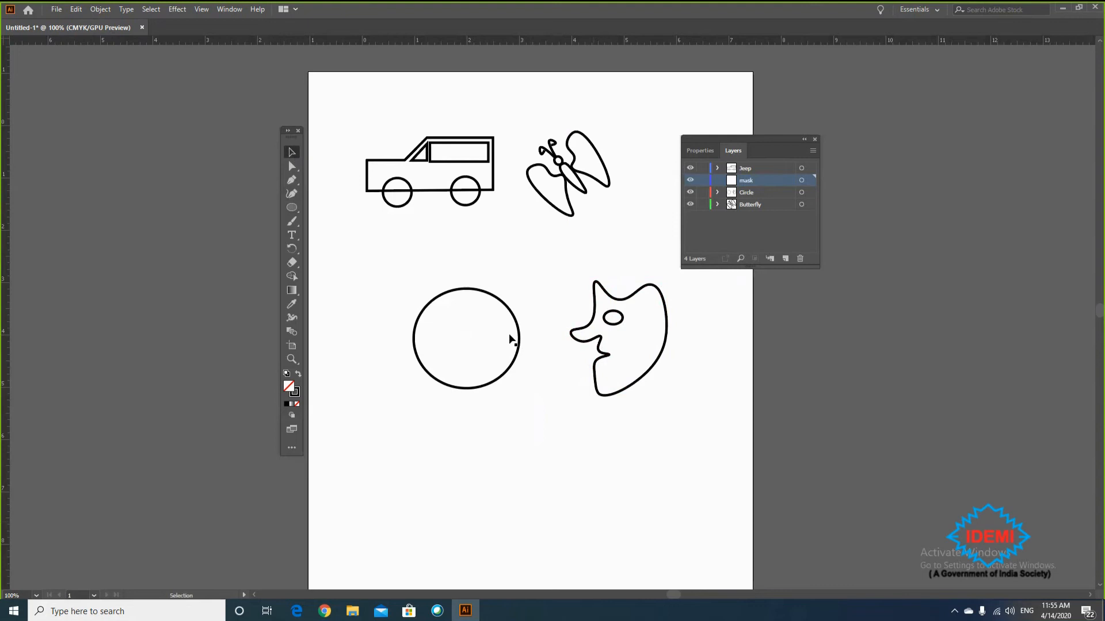
- Move the oval about 1.01 in left and 0.32 in up, and shift the face group slightly up and left
drag(519, 351, 467, 333)
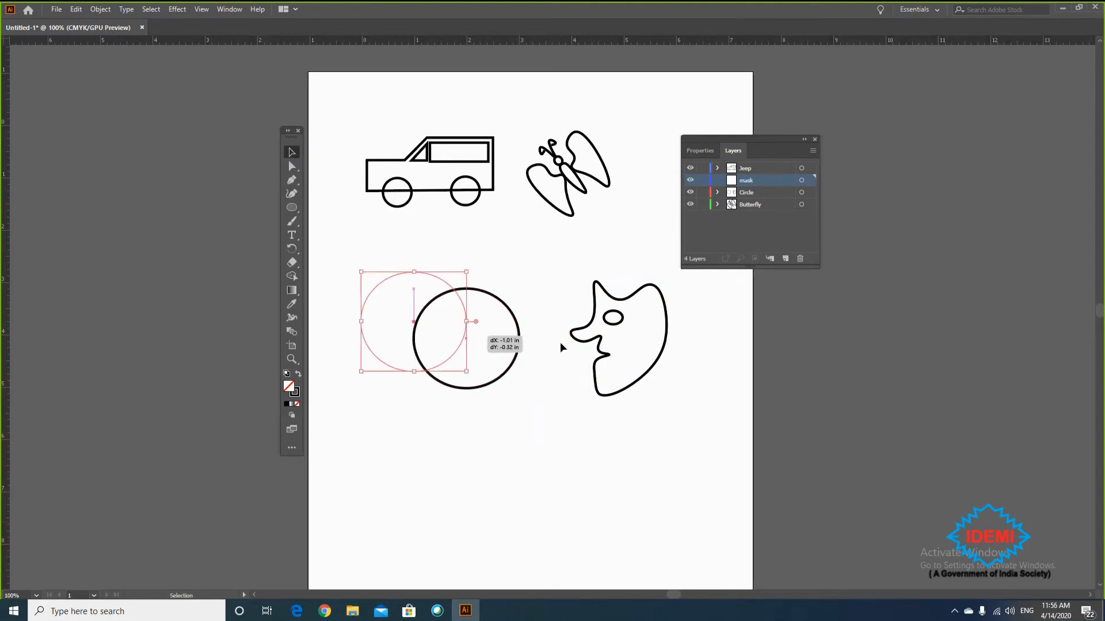
drag(663, 352, 647, 331)
- Isolate the face group to check its parts, go up to the Circle layer level, and revert the oval and face moves
double_click(645, 316)
click(649, 331)
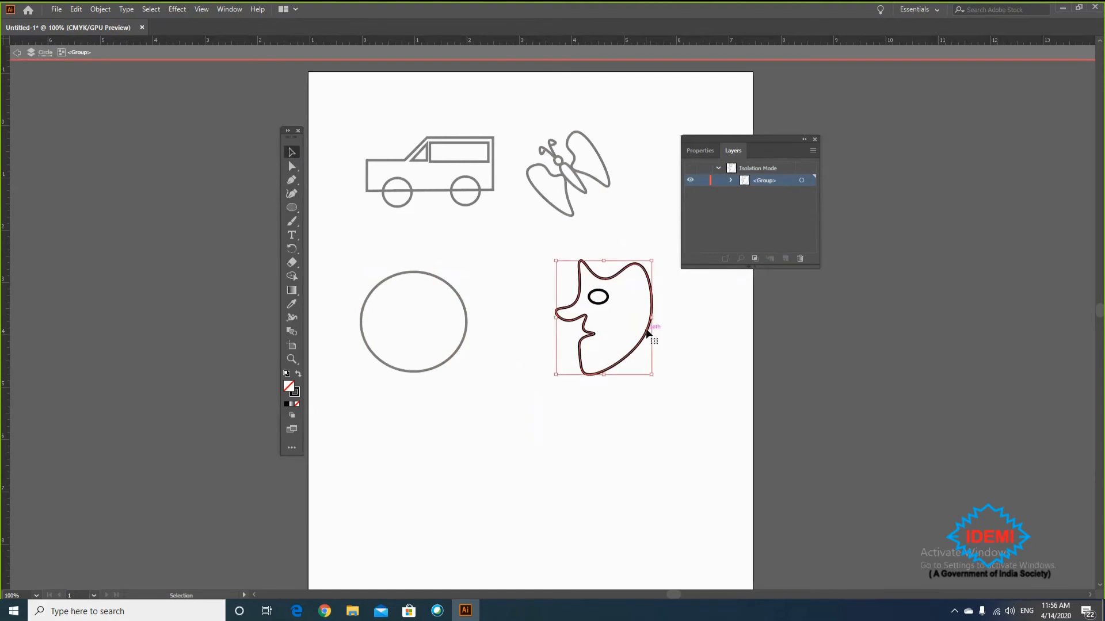
click(604, 305)
click(688, 337)
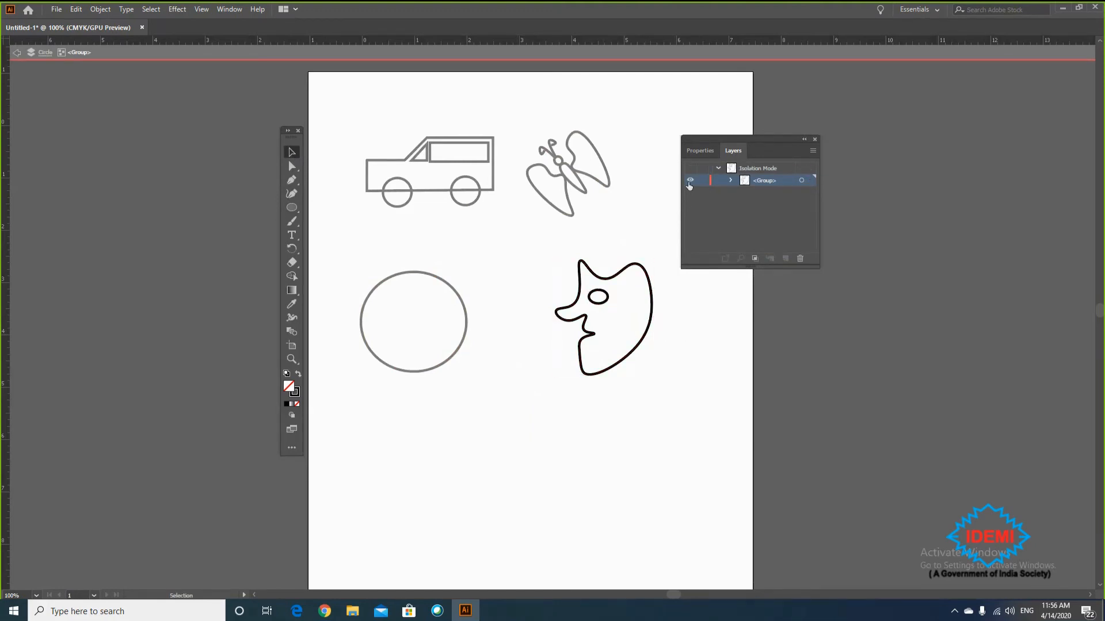
click(649, 329)
click(45, 53)
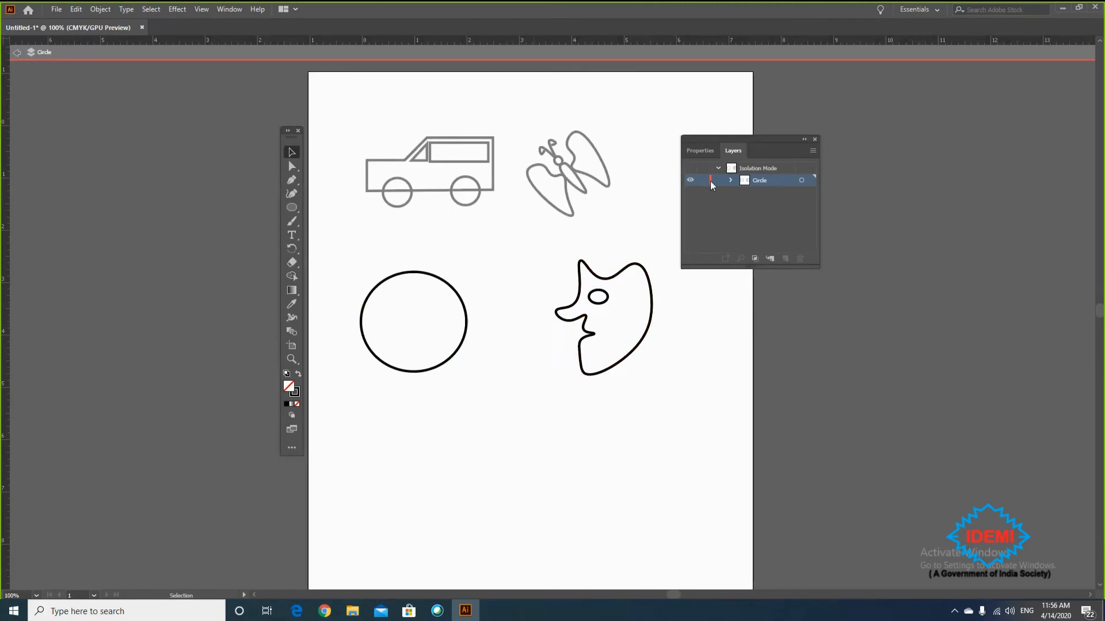
click(646, 279)
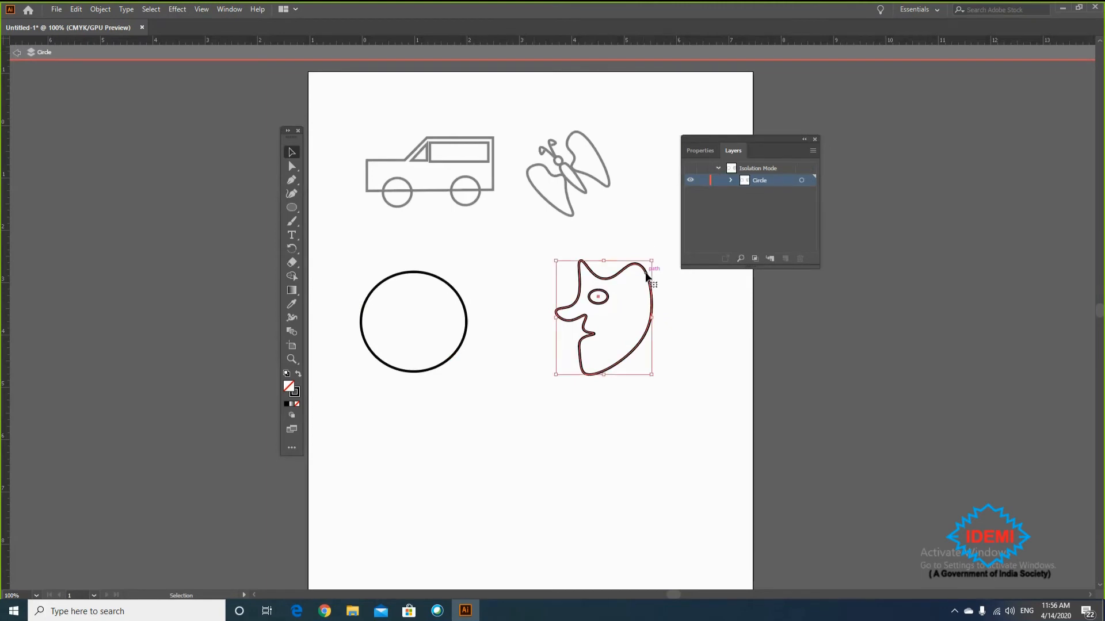
key(Delete)
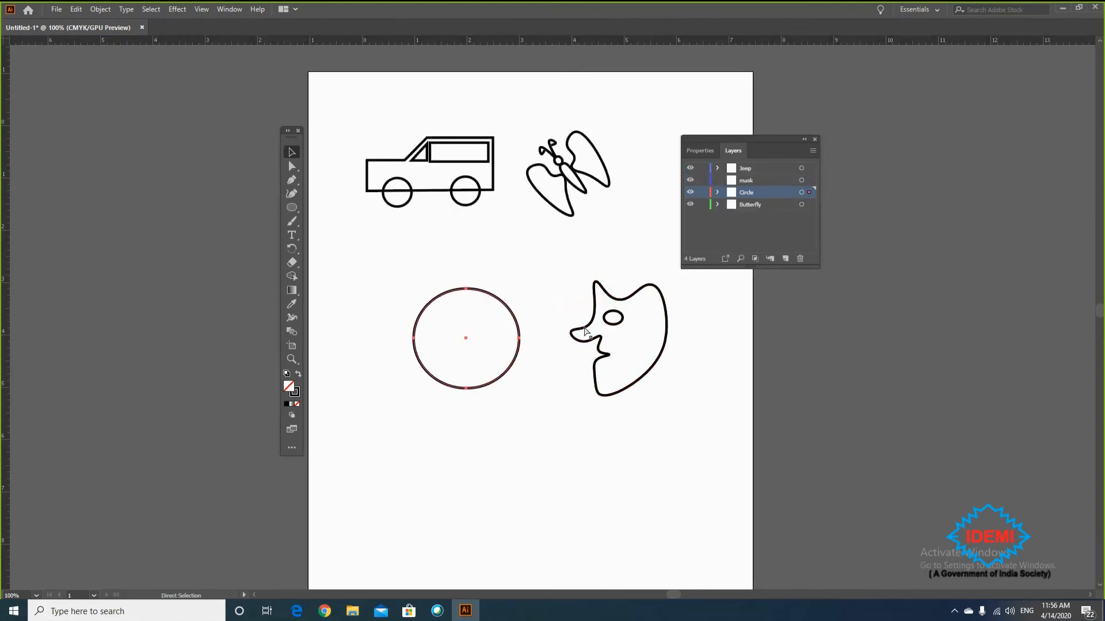
- Isolate the face group and delete both its outline and its eye
key(v)
click(742, 180)
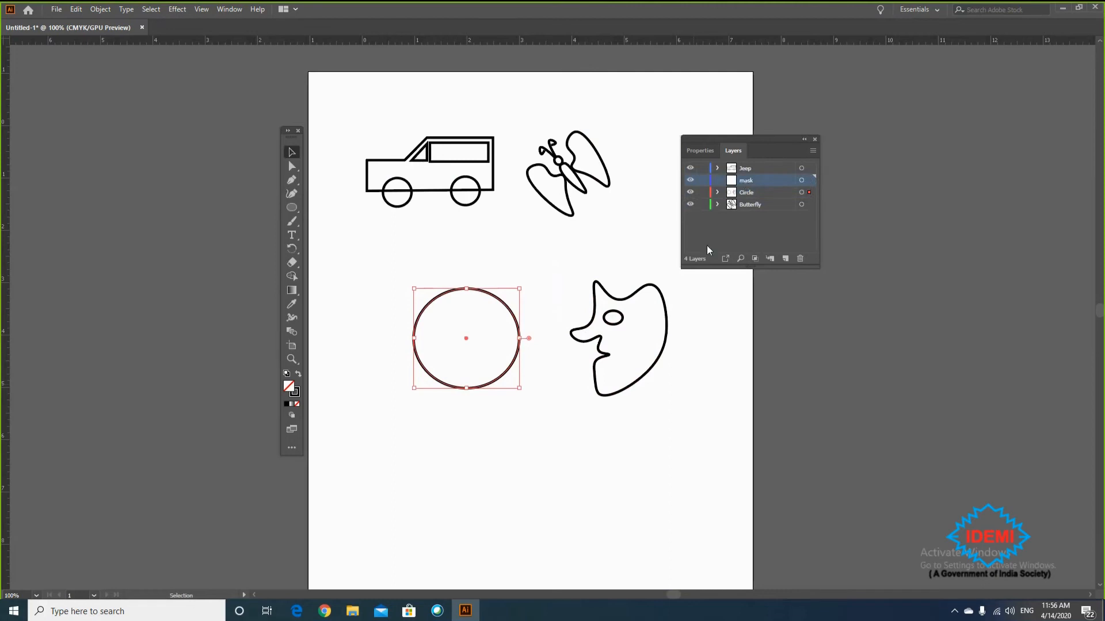
double_click(665, 311)
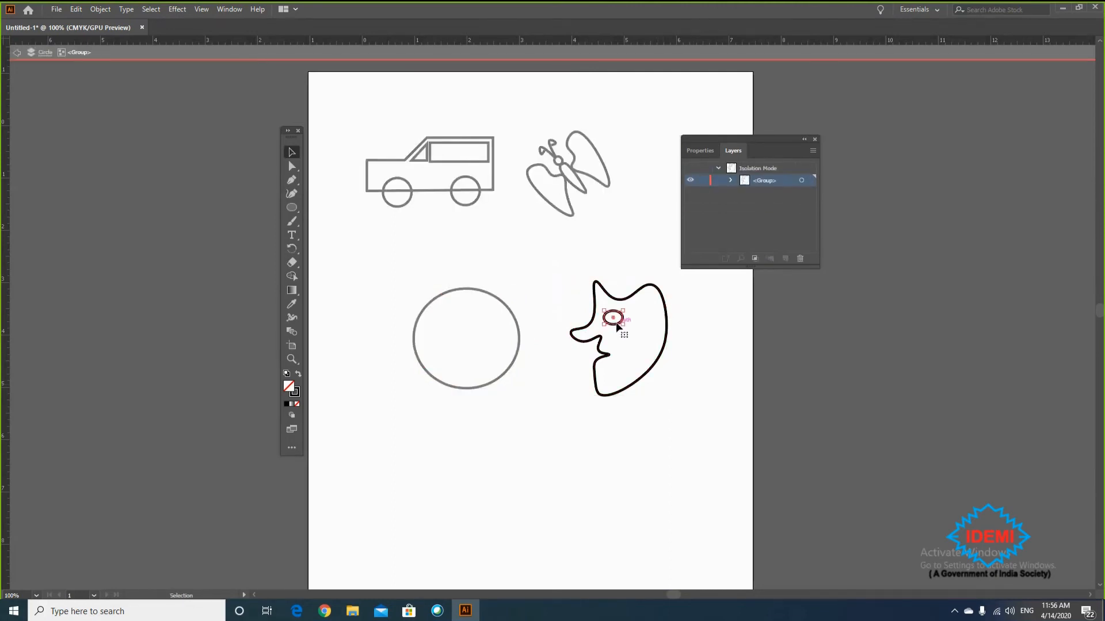
drag(562, 264, 701, 414)
key(Delete)
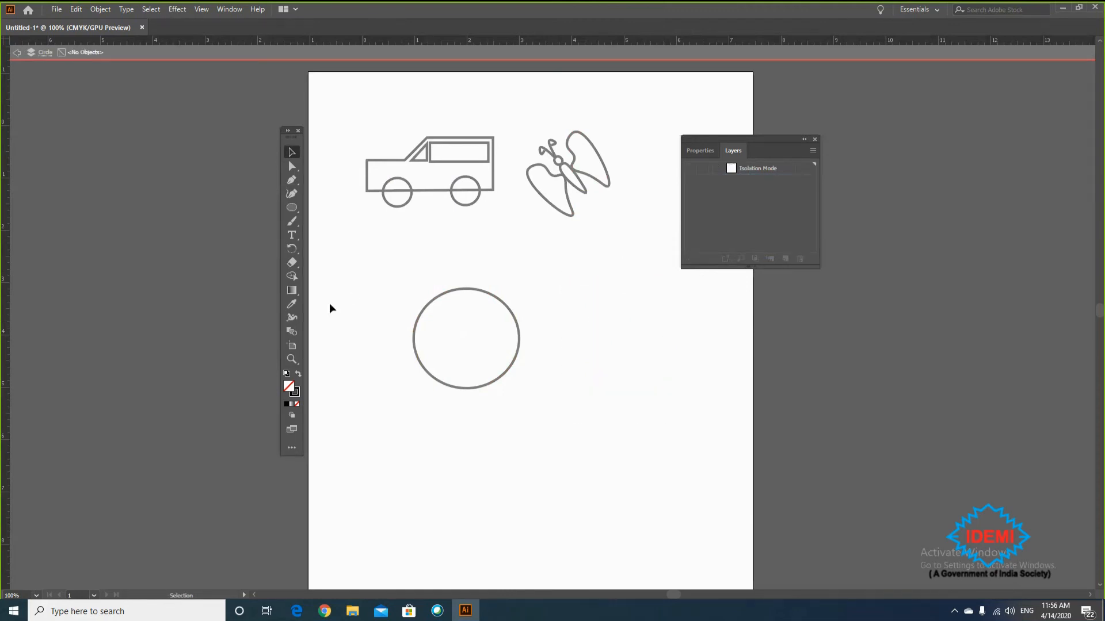
- Undo the face's deletion, the mask layer's renaming, the grouping and the face's drawing back to its first anchor point
key(ctrl+z)
key(ctrl+z)
key(ctrl+z)
key(ctrl+z)
key(ctrl+z)
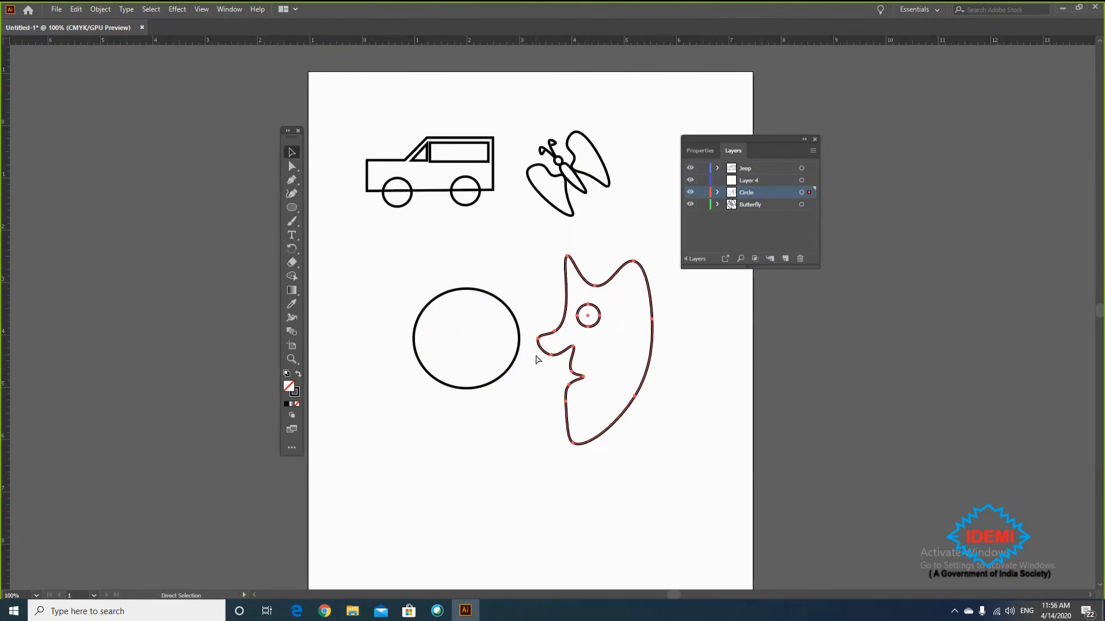
key(ctrl+z)
key(ctrl+z)
key(ctrl+z)
key(ctrl+z)
key(ctrl+z)
key(ctrl+z)
key(ctrl+z)
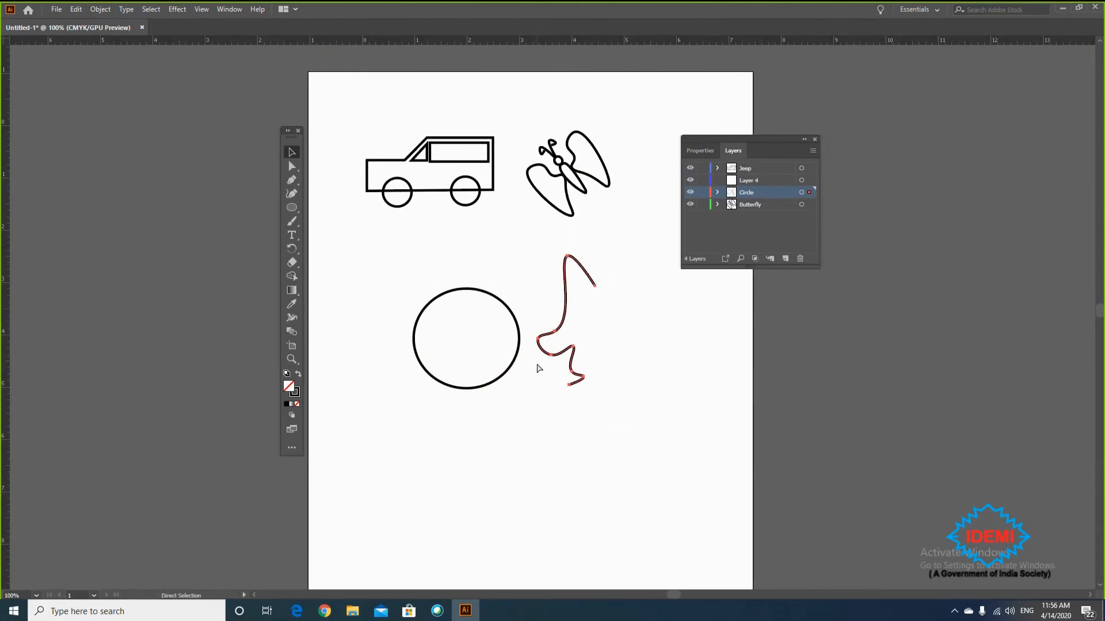
key(ctrl+z)
key(ctrl+z)
key(ctrl+z)
key(ctrl+z)
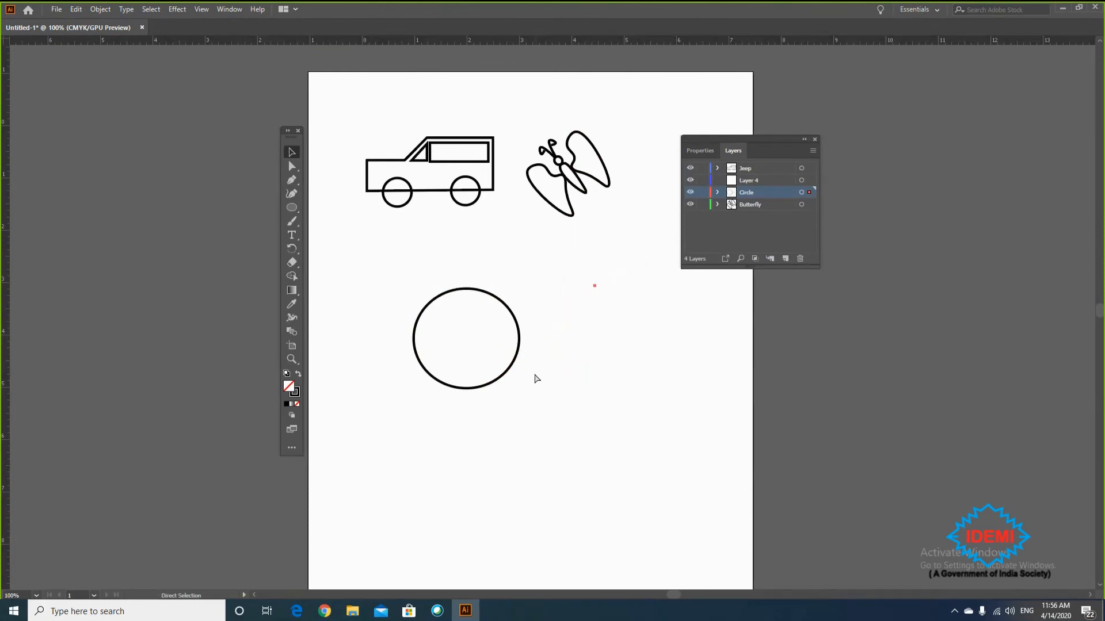
- Delete the empty Layer 4 and select the oval
click(749, 181)
click(799, 260)
click(512, 366)
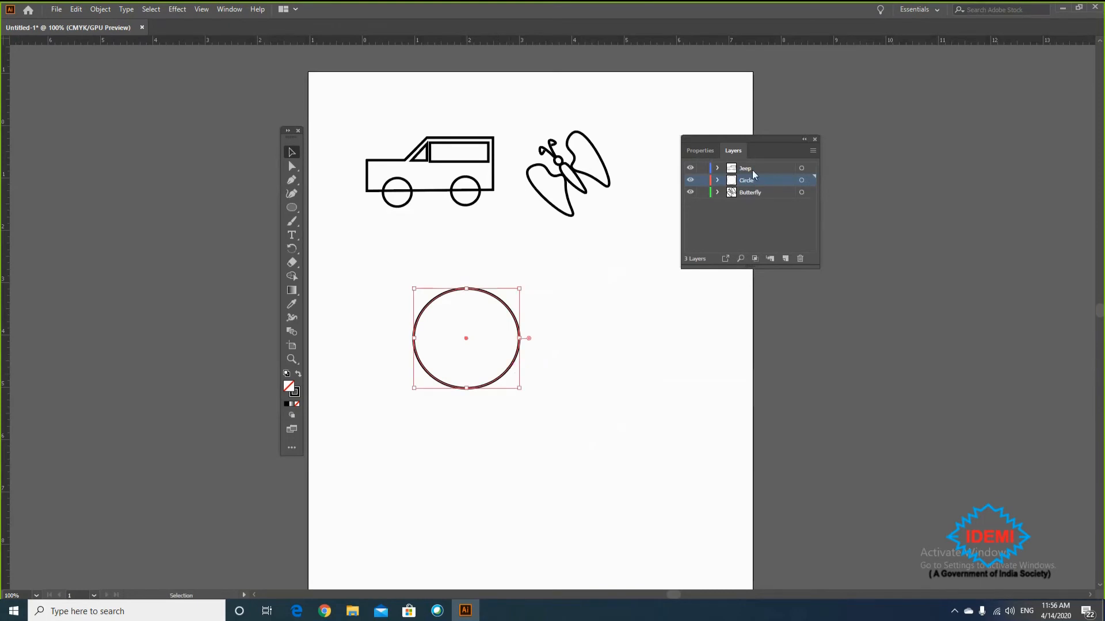
- Move the butterfly onto the oval so they overlap, make the Circle and Butterfly layers active in turn, and deselect
drag(604, 181, 511, 327)
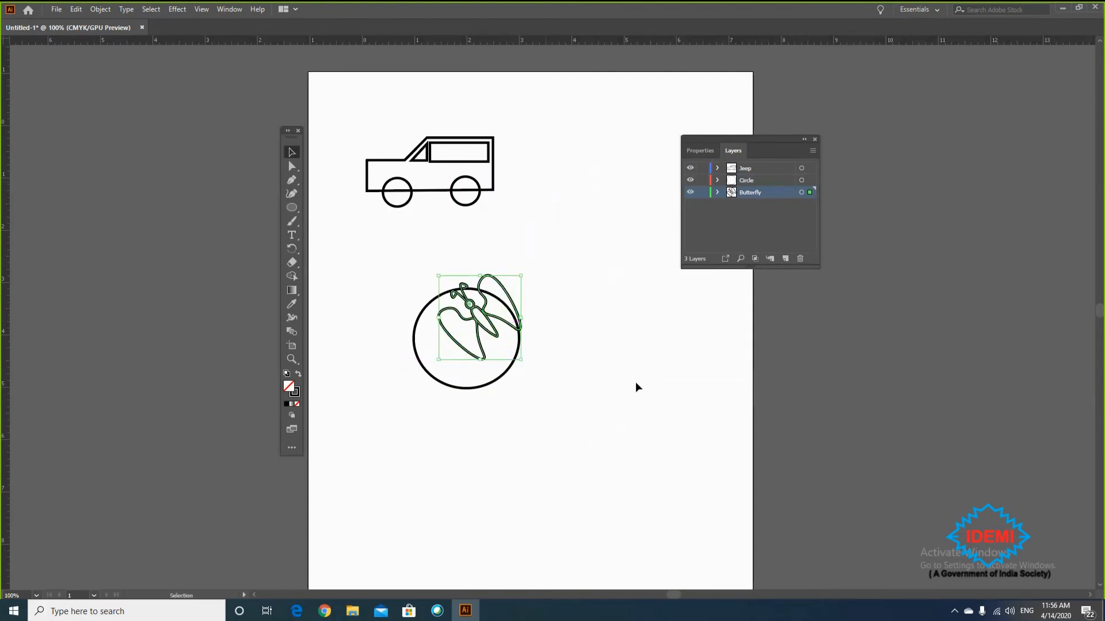
click(748, 182)
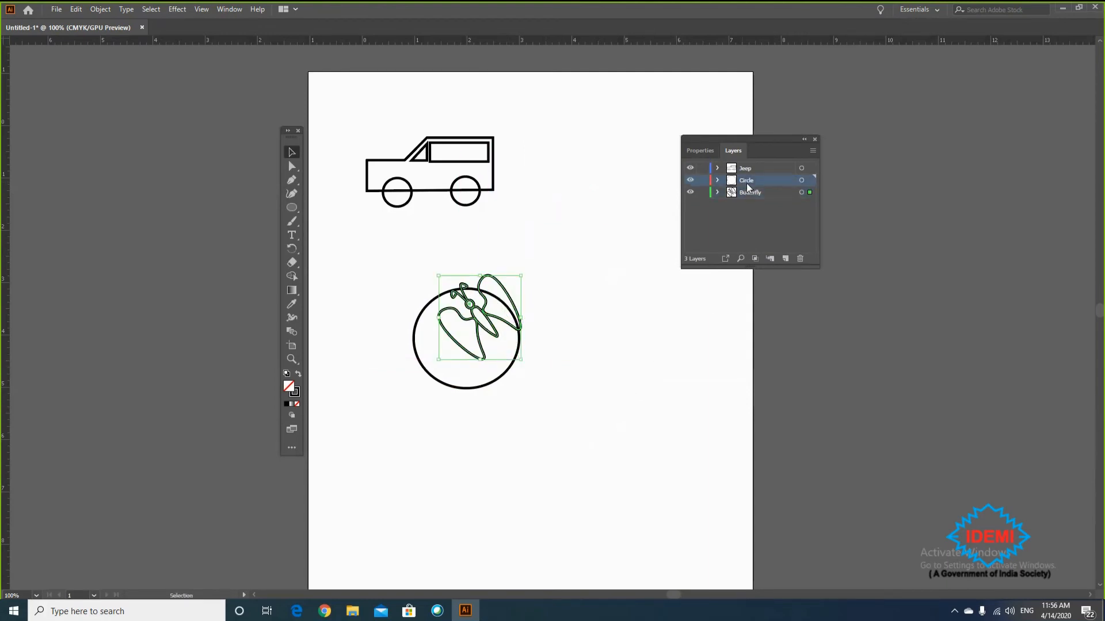
click(747, 197)
click(508, 419)
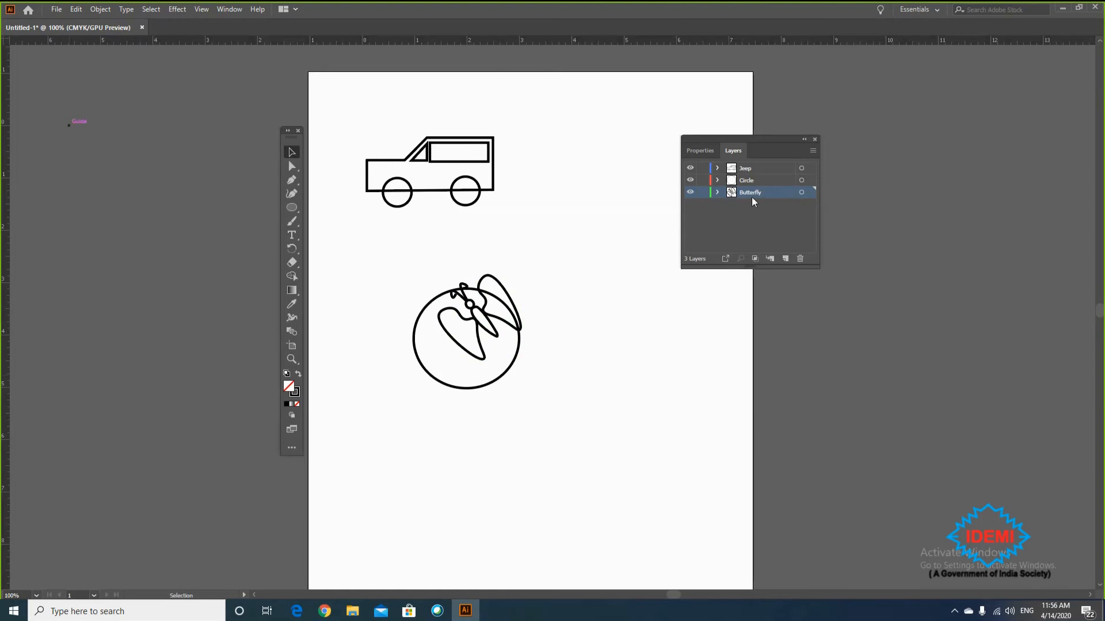
- Move the Jeep layer to the end of the layer order, below Butterfly
click(754, 182)
drag(755, 167, 750, 225)
- Make the Circle layer active, erase across the overlapping oval and butterfly with the Eraser, and move the oval away from the butterfly
click(292, 263)
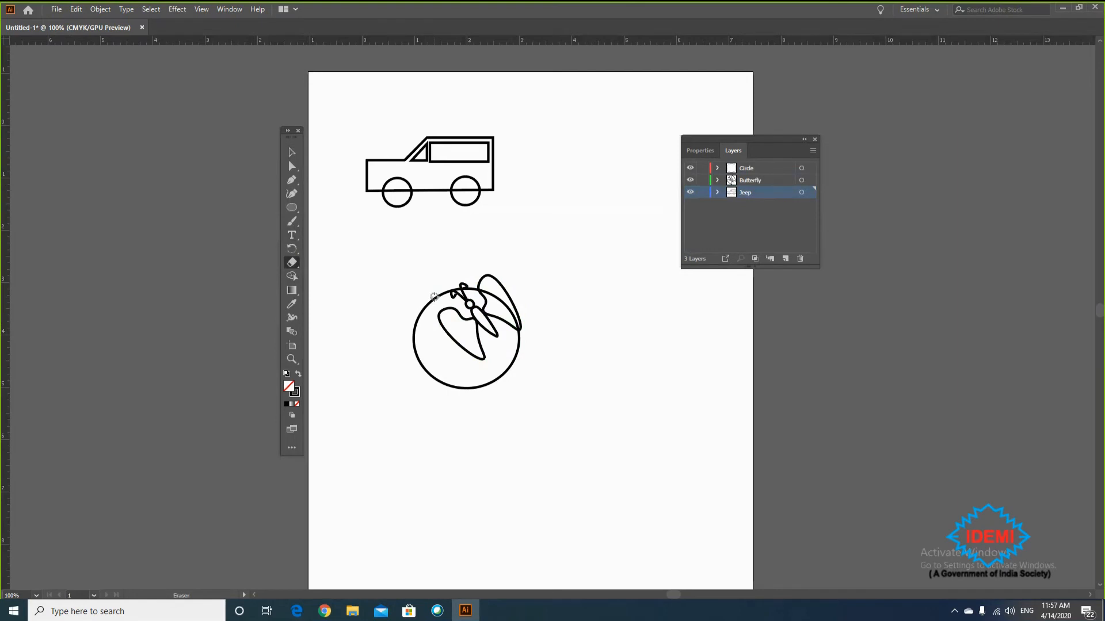
click(749, 168)
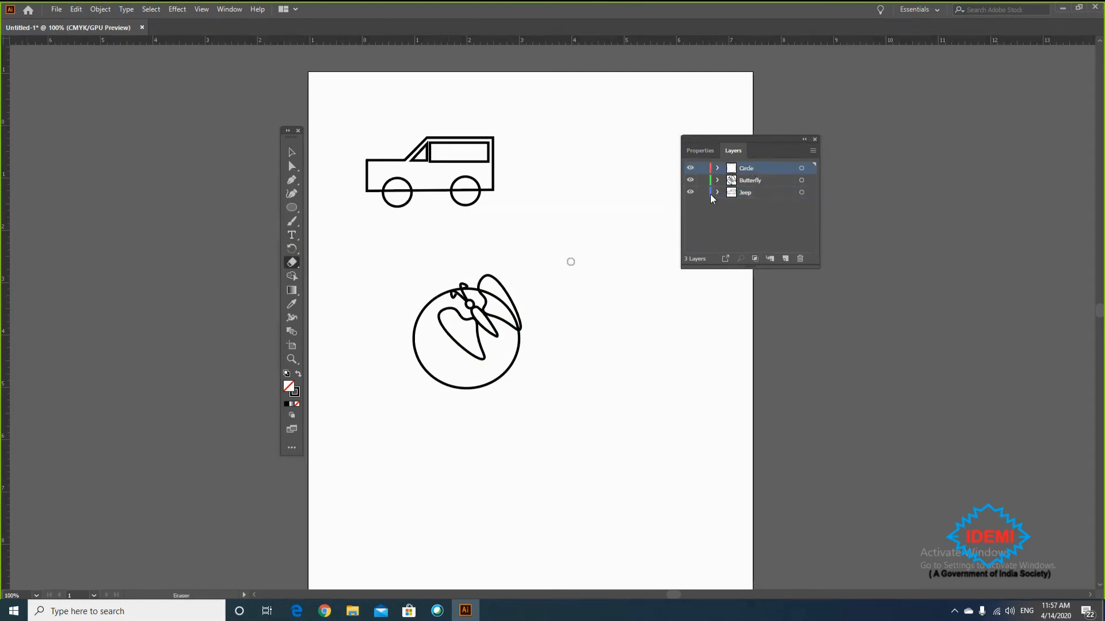
mouse_move(430, 302)
mouse_down()
mouse_move(489, 287)
mouse_move(503, 295)
mouse_move(475, 294)
mouse_move(497, 306)
mouse_move(493, 295)
mouse_move(507, 294)
mouse_move(496, 295)
mouse_move(515, 313)
mouse_move(516, 360)
mouse_move(499, 359)
mouse_move(458, 297)
mouse_move(428, 307)
mouse_up()
click(289, 154)
drag(517, 360, 634, 475)
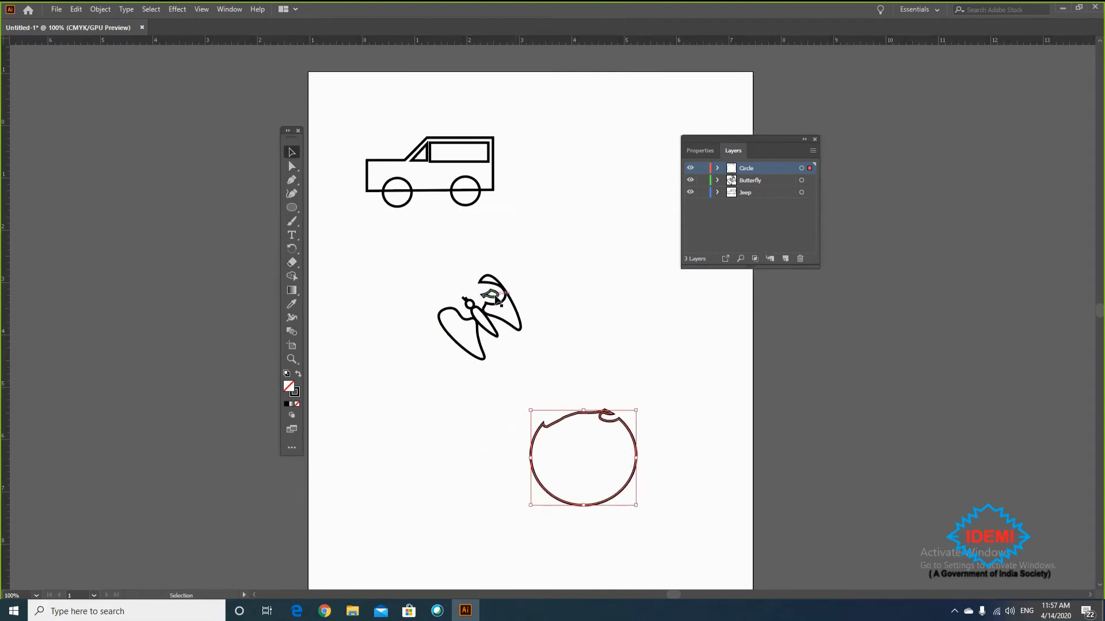
- Undo the oval's move and the erasing across the oval and butterfly, restoring both overlapping shapes
key(ctrl+z)
key(ctrl+z)
key(ctrl+z)
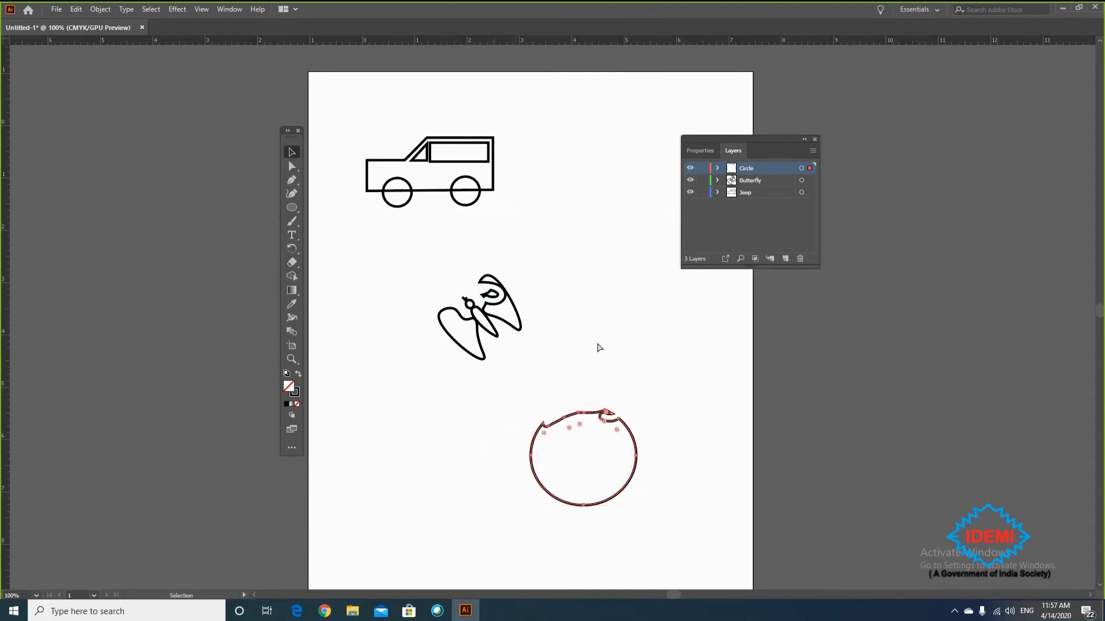
click(520, 340)
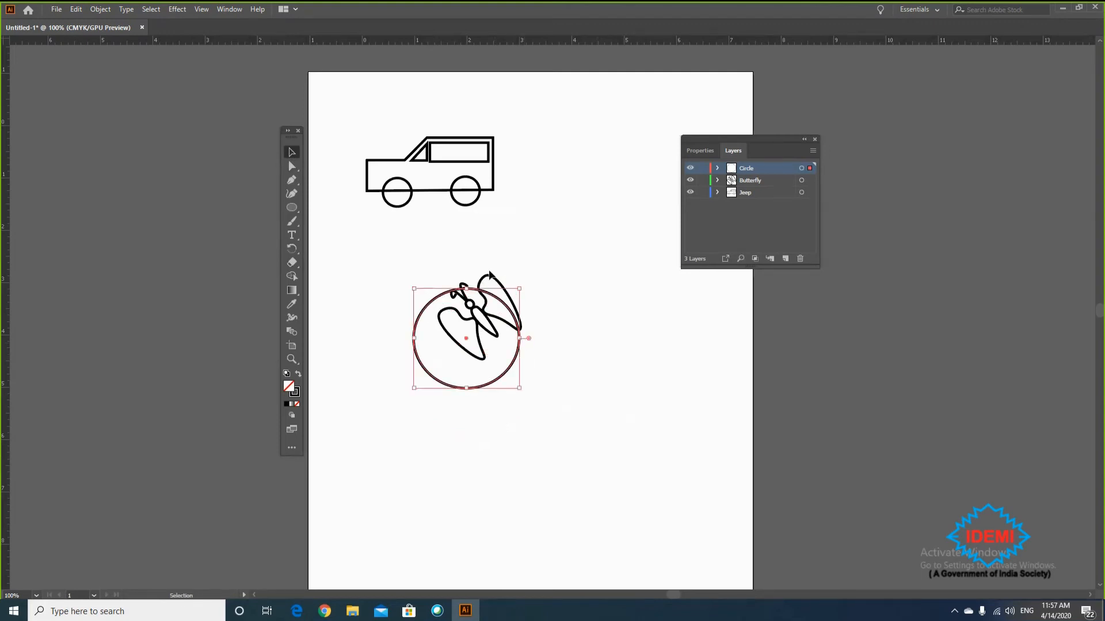
mouse_move(489, 275)
mouse_down()
mouse_move(511, 276)
mouse_move(496, 274)
mouse_up()
double_click(511, 276)
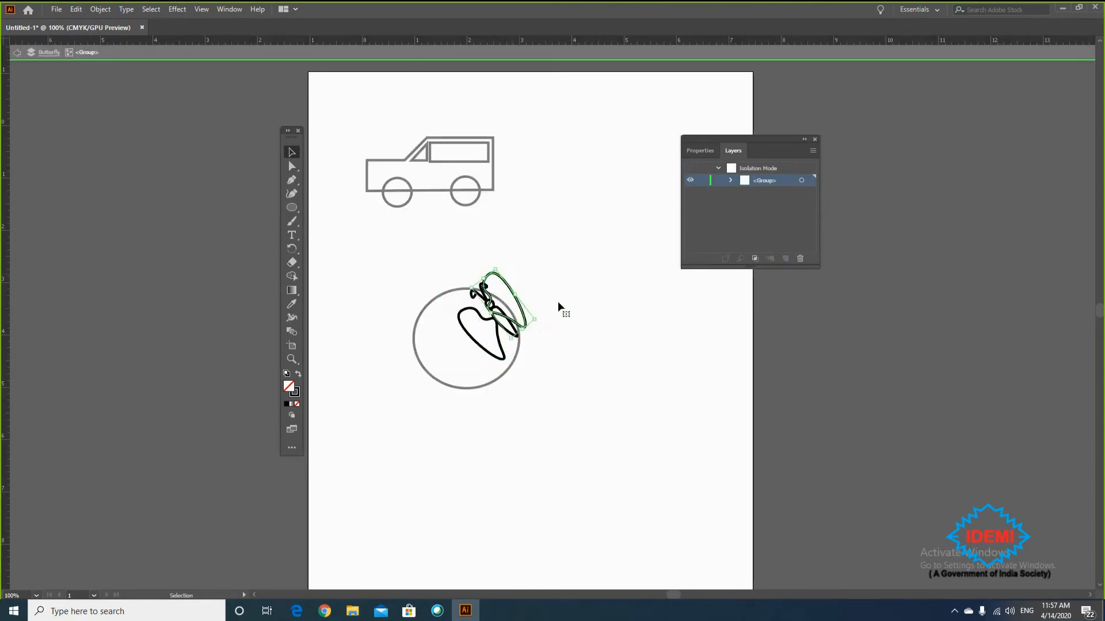
key(ctrl+z)
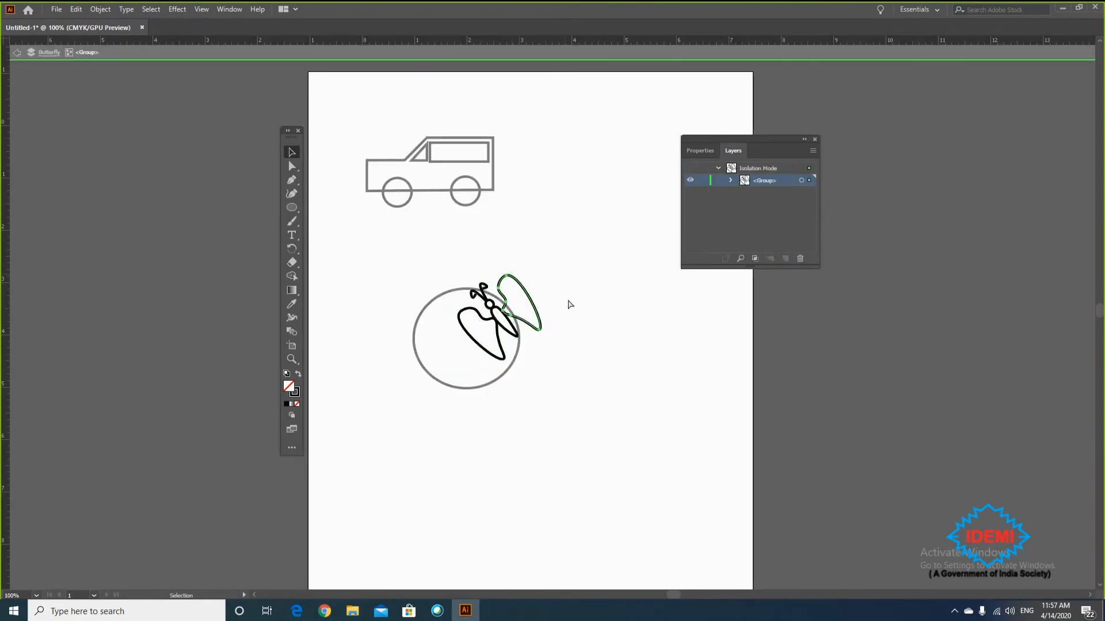
double_click(570, 304)
- Move the oval clear of the butterfly and erase several curved strokes through it with the Eraser
click(501, 384)
drag(502, 385, 621, 466)
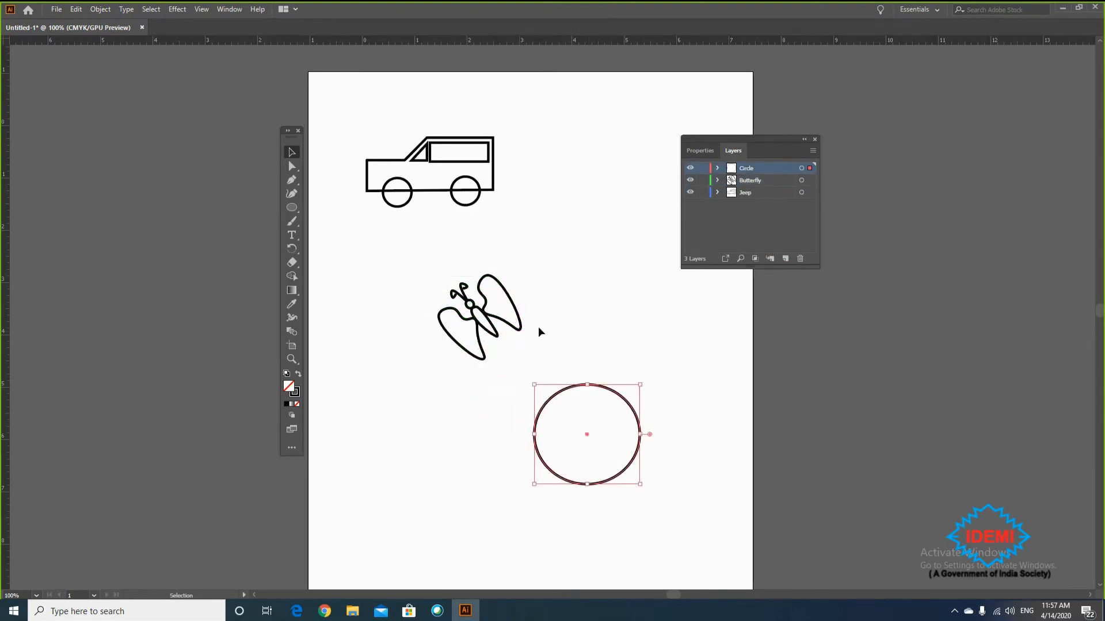
click(295, 259)
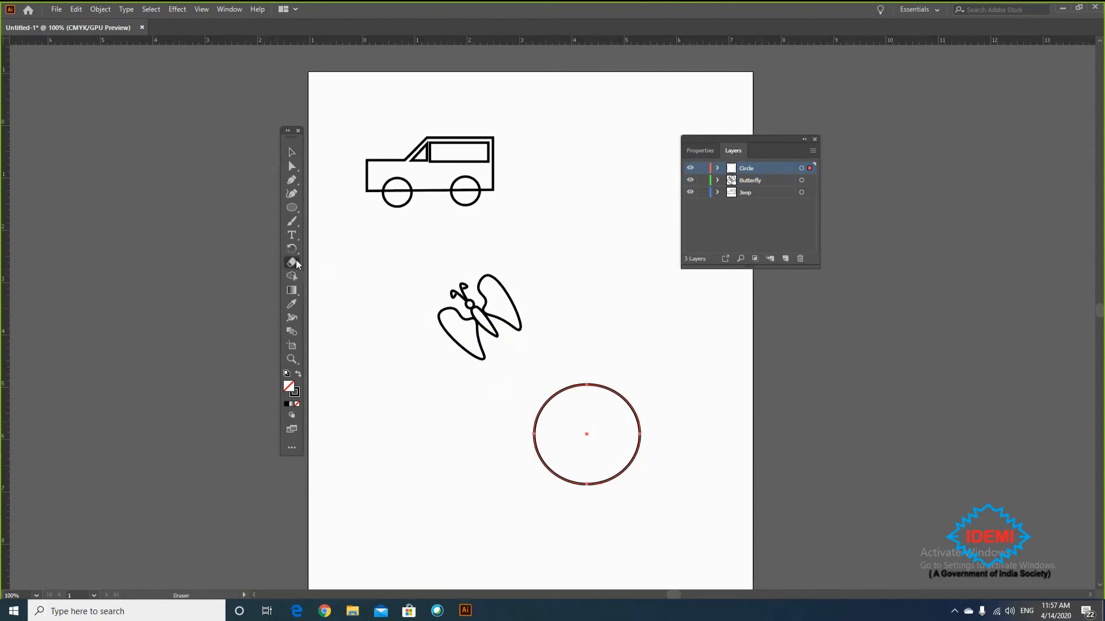
drag(570, 383, 539, 415)
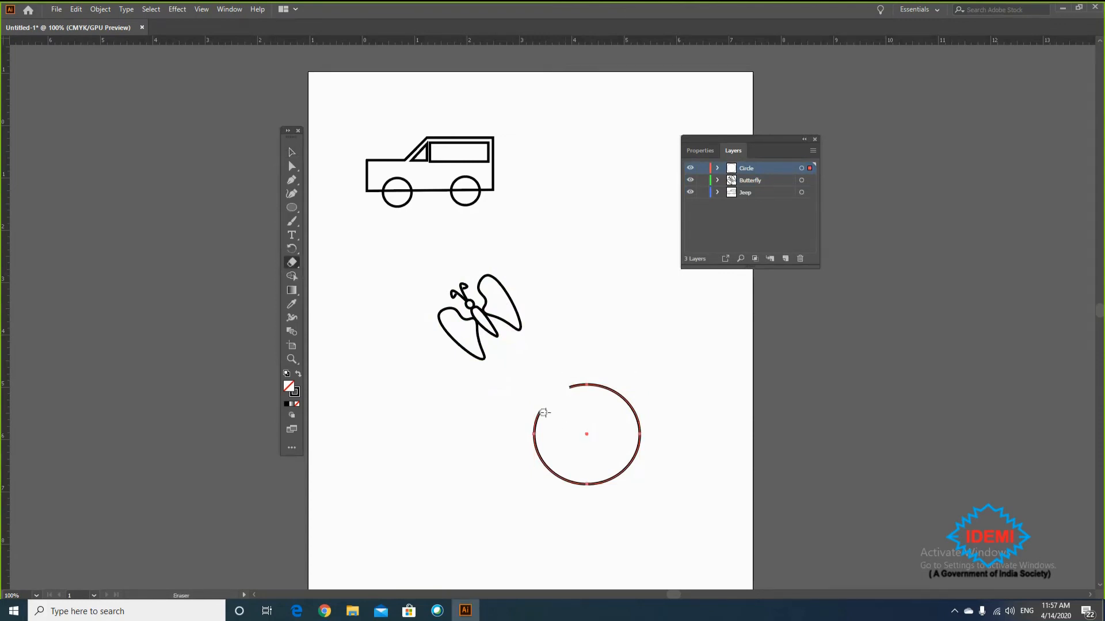
mouse_move(649, 458)
mouse_down()
mouse_move(633, 422)
mouse_move(639, 454)
mouse_move(621, 465)
mouse_move(638, 425)
mouse_move(629, 407)
mouse_move(592, 382)
mouse_move(564, 388)
mouse_move(610, 391)
mouse_move(630, 425)
mouse_up()
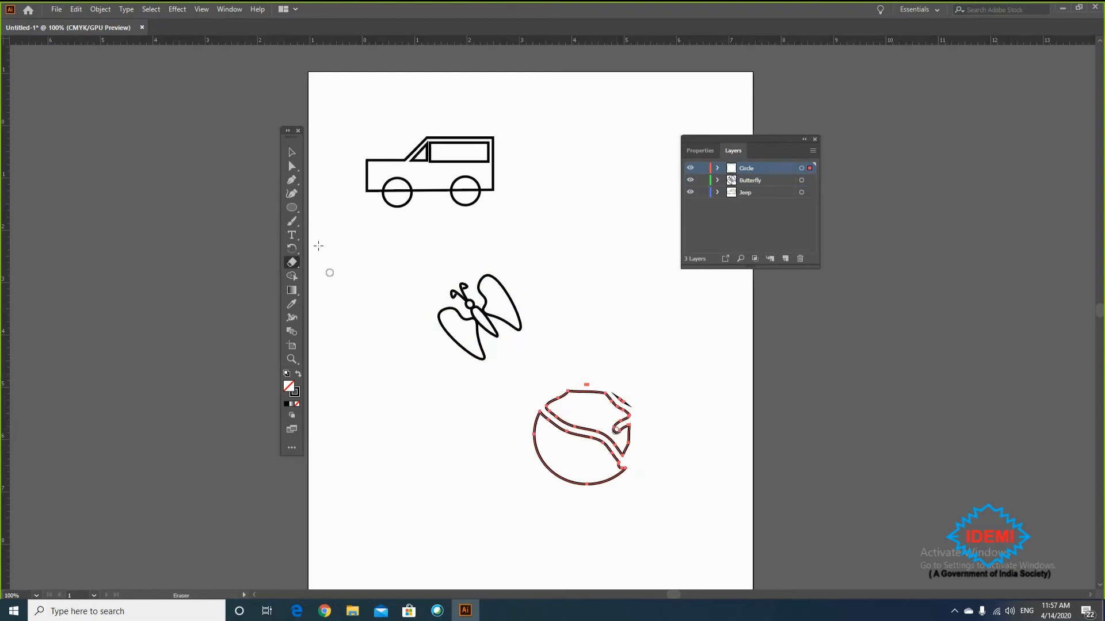
mouse_move(581, 400)
mouse_down()
mouse_move(570, 397)
mouse_move(621, 403)
mouse_move(631, 428)
mouse_up()
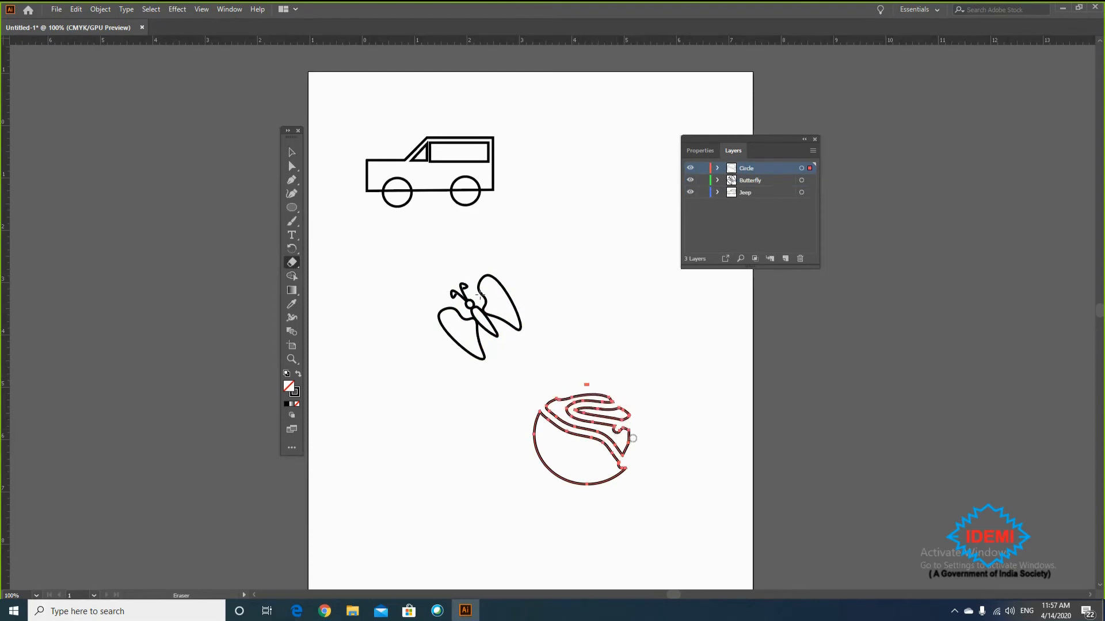
- Try moving a piece of the erased oval, undo that move, and delete all the oval's pieces
click(292, 153)
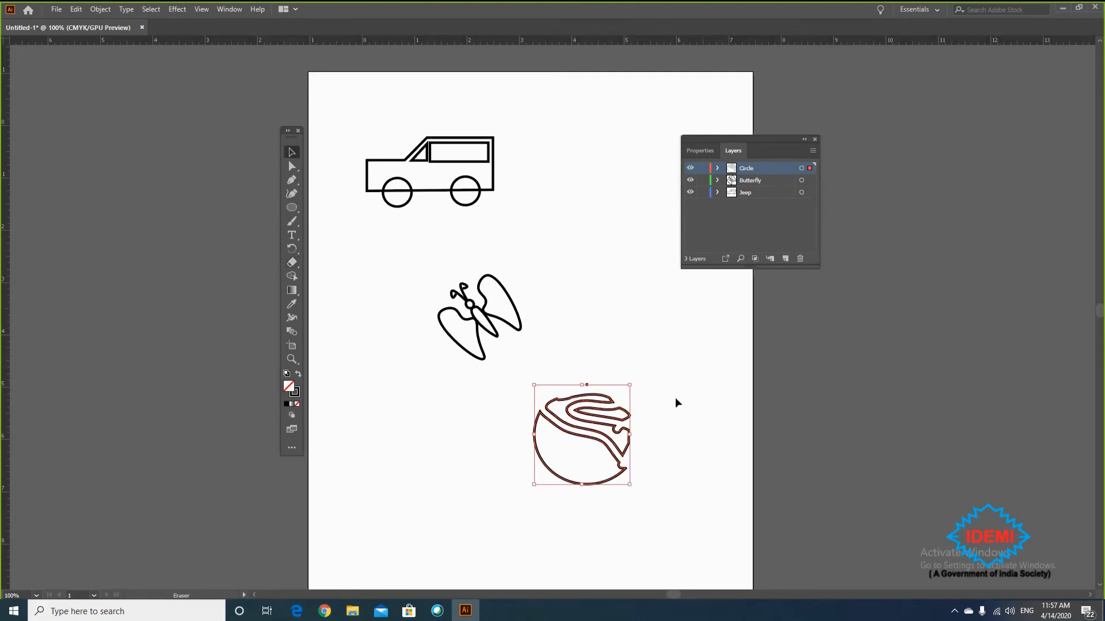
drag(631, 447, 516, 332)
key(ctrl+z)
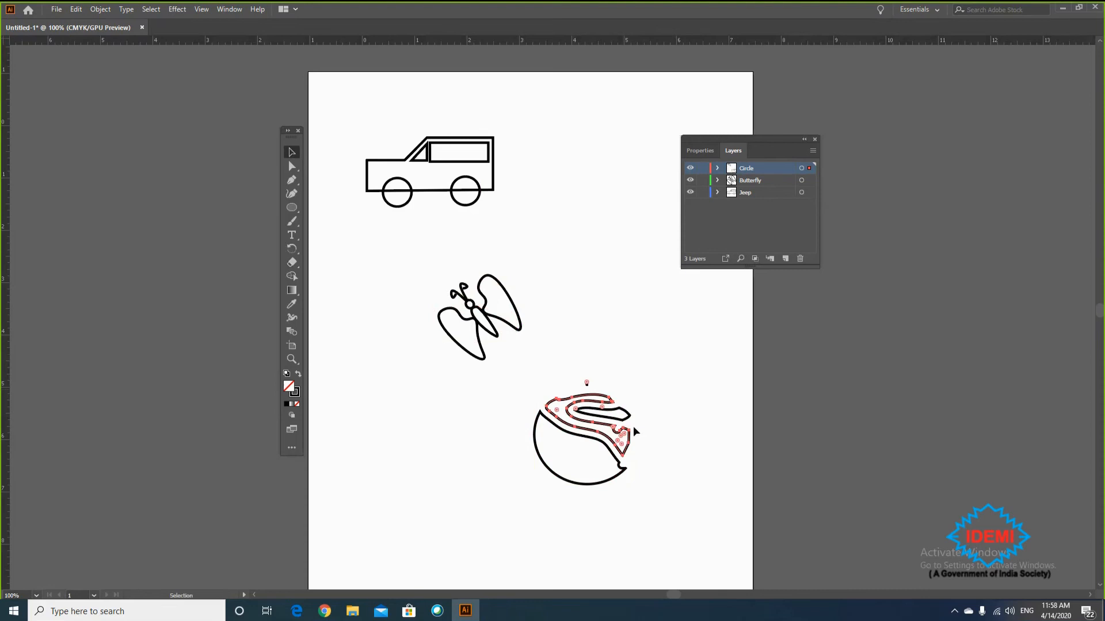
click(626, 413)
drag(517, 381, 671, 505)
click(640, 485)
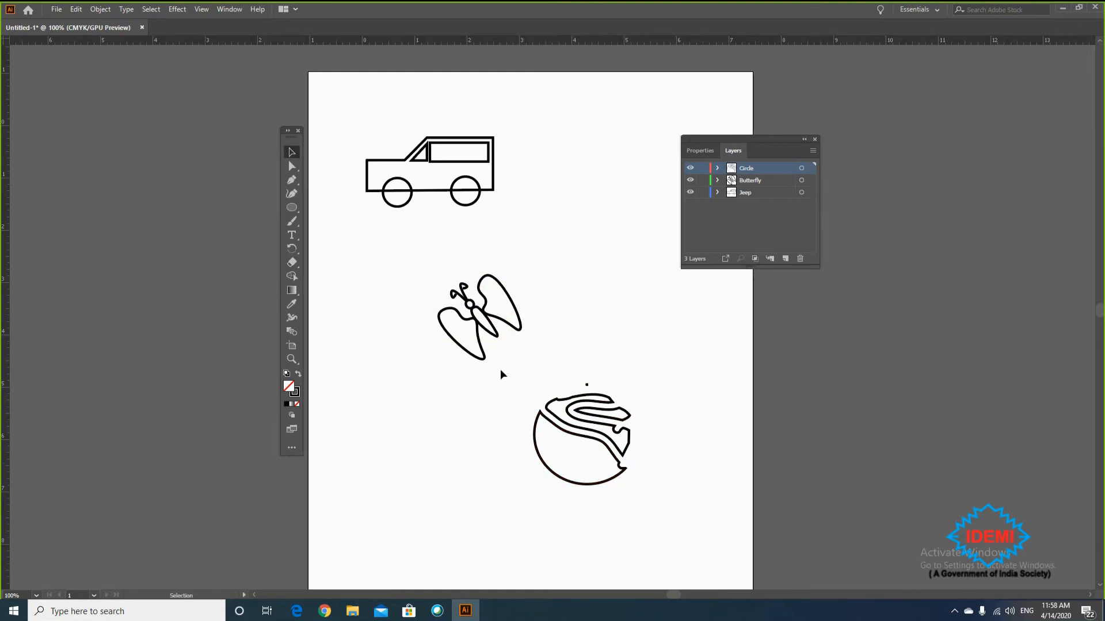
drag(499, 368, 659, 520)
key(Delete)
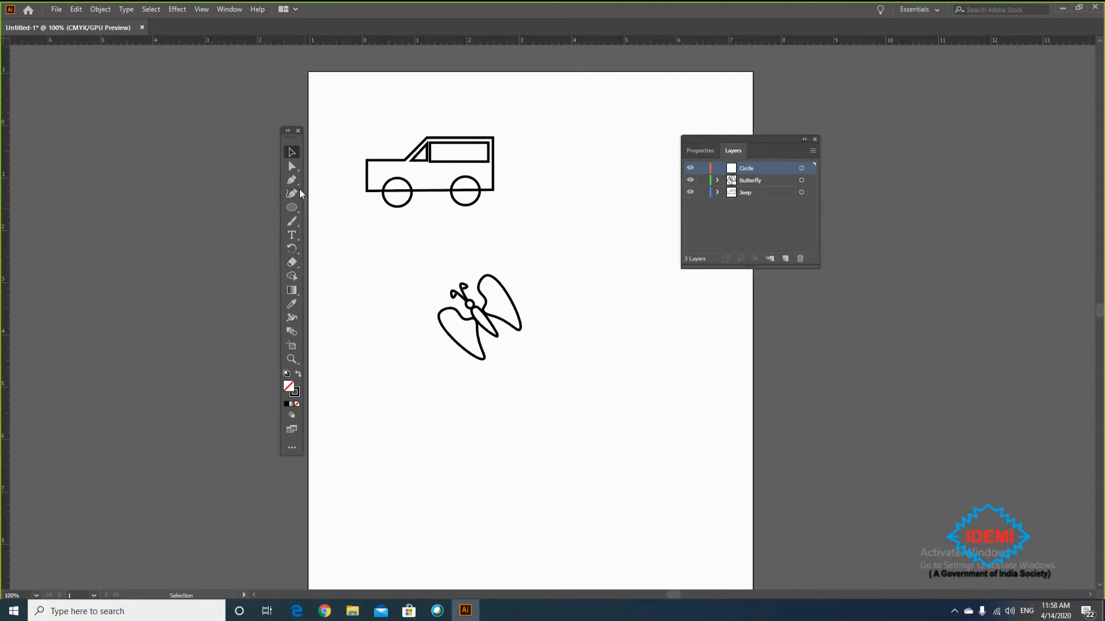
- Draw a circle on the Circle layer below the butterfly and erase curved channels into its upper half
click(292, 207)
mouse_move(634, 398)
mouse_down()
mouse_move(689, 445)
mouse_move(688, 463)
mouse_up()
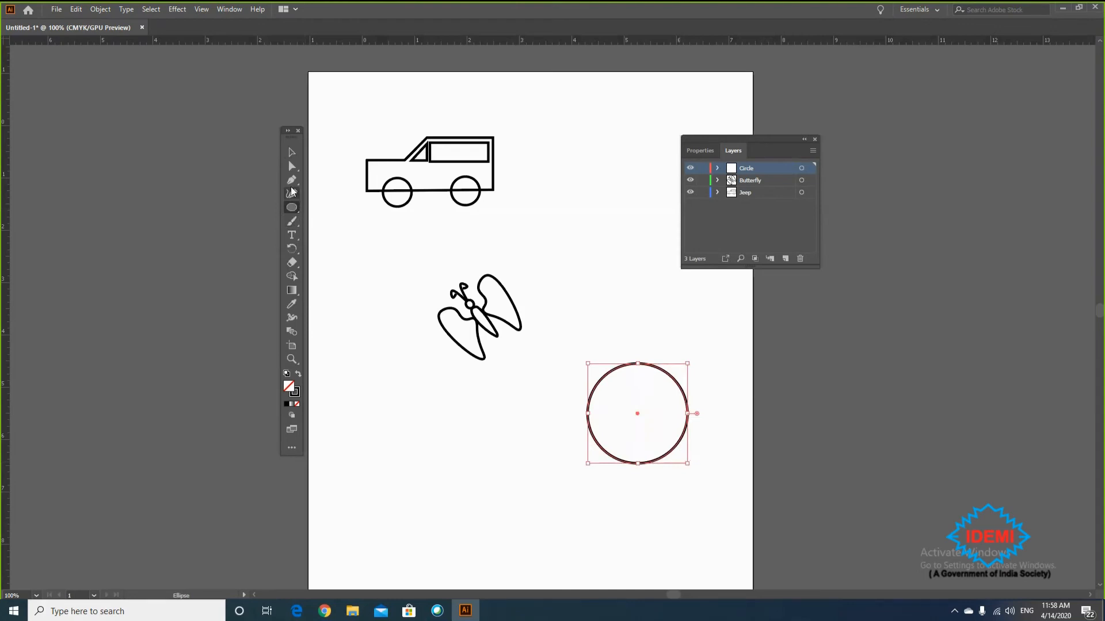
click(295, 263)
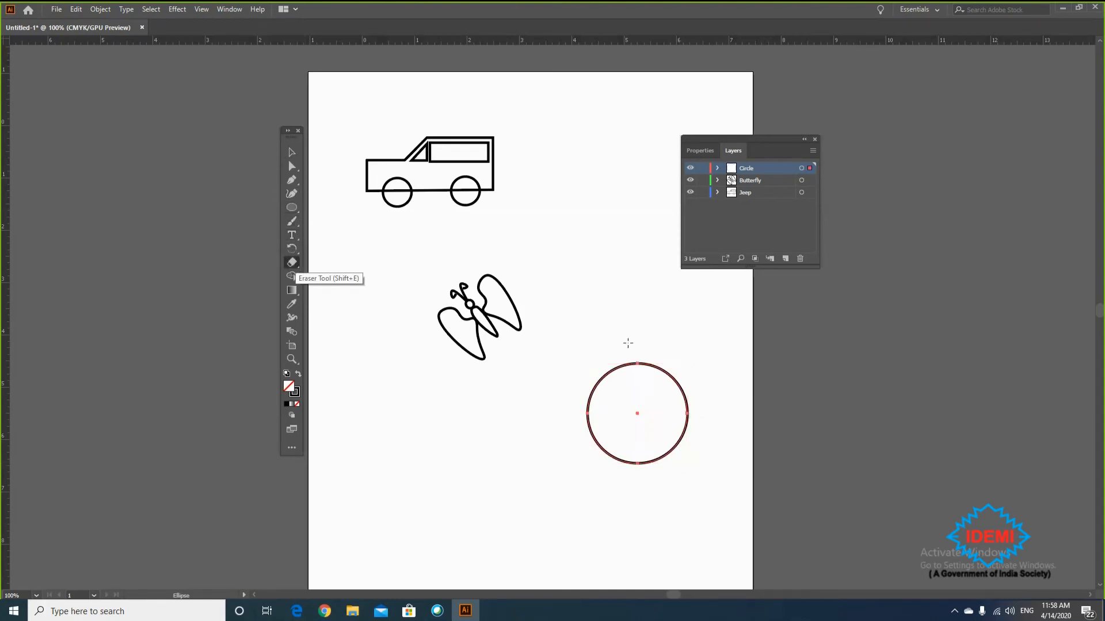
mouse_move(633, 352)
mouse_down()
mouse_move(610, 387)
mouse_move(634, 414)
mouse_up()
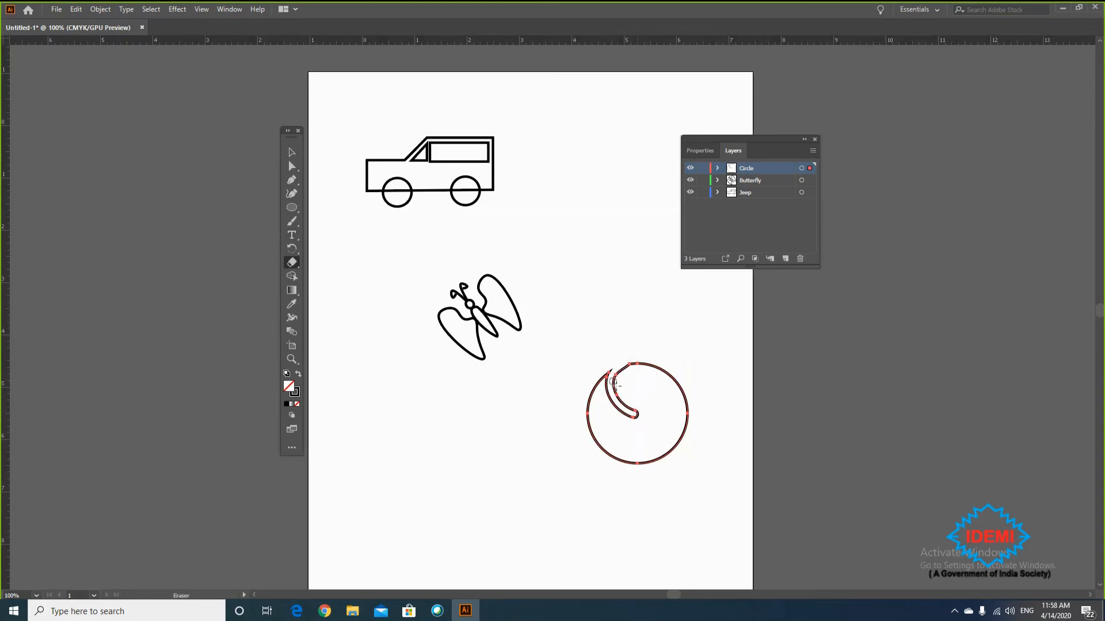
mouse_move(656, 367)
mouse_down()
mouse_move(670, 373)
mouse_move(674, 398)
mouse_move(657, 419)
mouse_up()
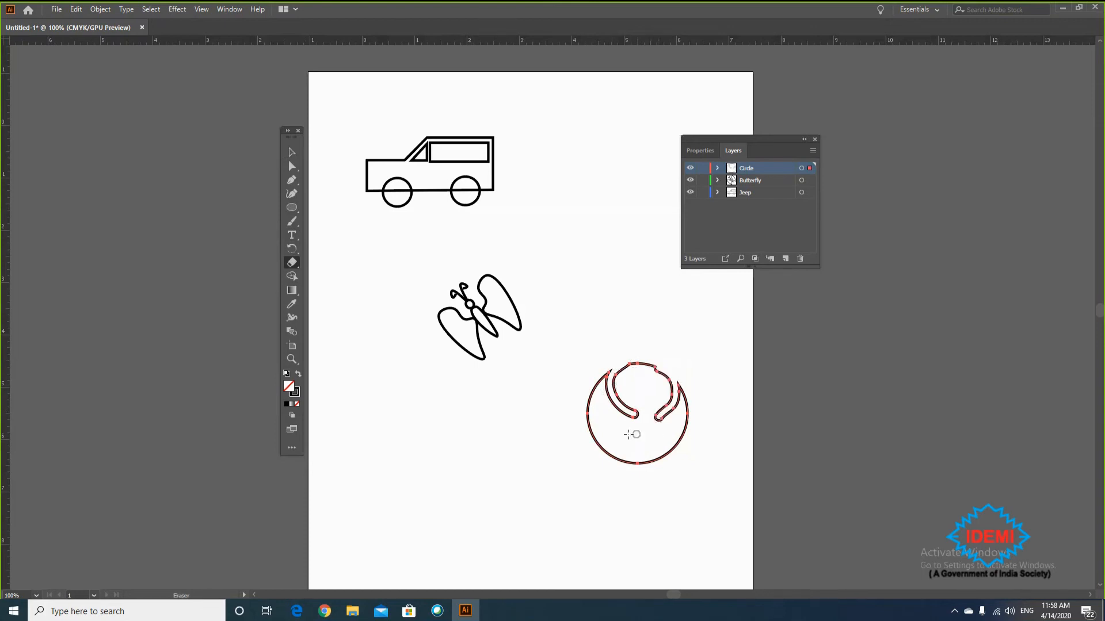
mouse_move(660, 374)
mouse_down()
mouse_move(667, 397)
mouse_move(655, 412)
mouse_up()
drag(659, 413, 665, 377)
mouse_move(608, 371)
mouse_down()
mouse_move(612, 414)
mouse_move(635, 426)
mouse_move(611, 397)
mouse_move(627, 419)
mouse_up()
- Move the erased circle below the butterfly, undo the move and the last erasing, and delete the circle
click(297, 151)
drag(661, 401, 483, 430)
click(612, 333)
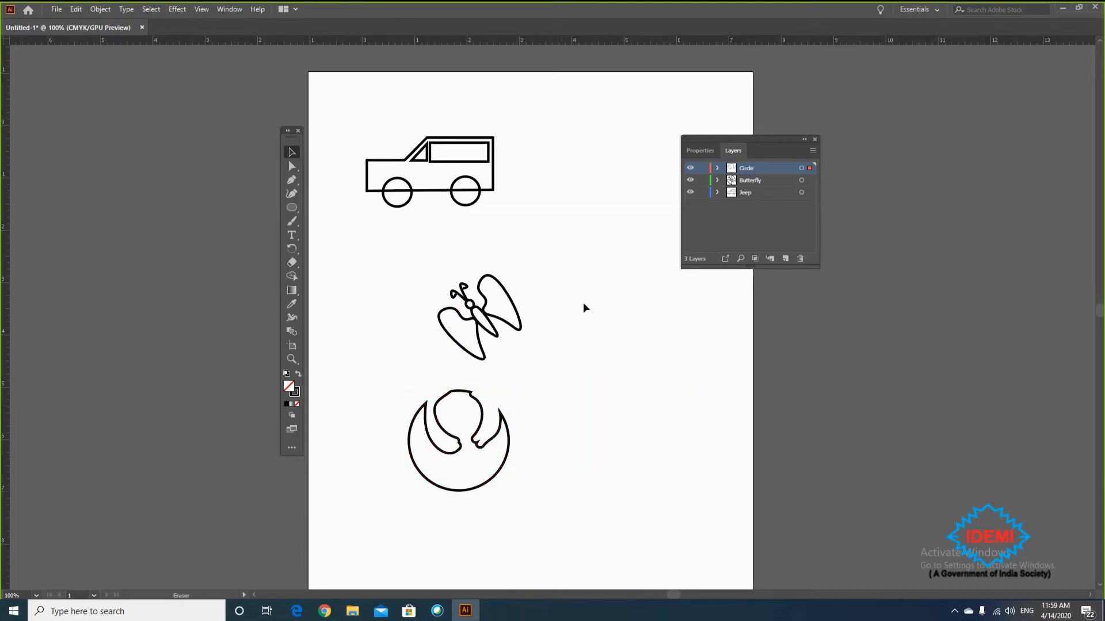
key(ctrl+z)
key(ctrl+z)
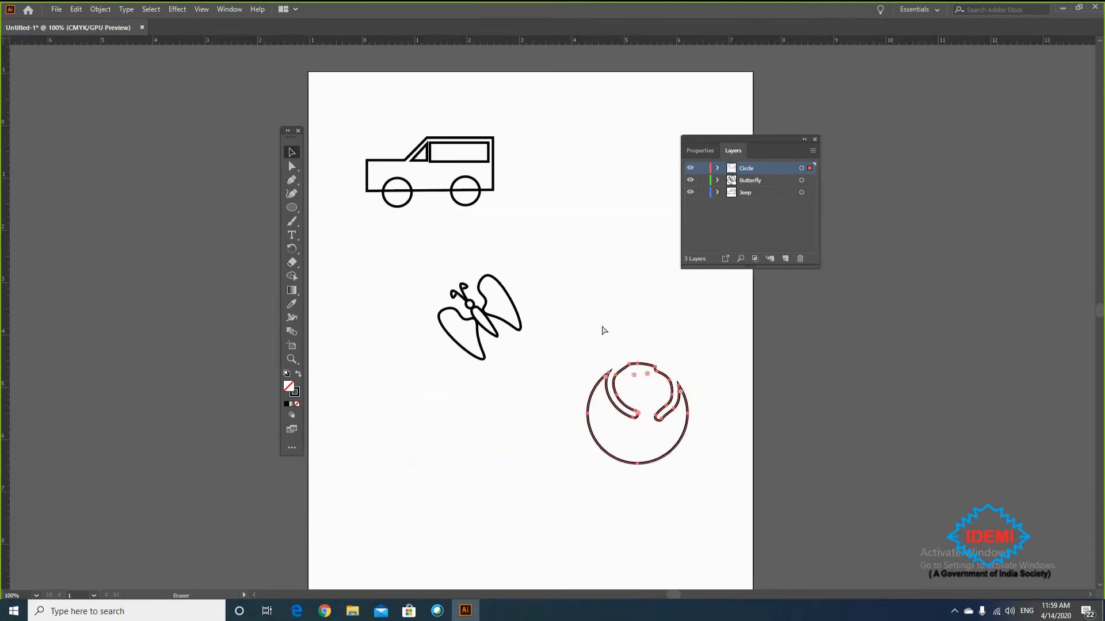
key(Delete)
- Draw a new circle beside the butterfly on the Circle layer and move the Layers panel clear of the artboard
click(292, 208)
drag(560, 273, 648, 360)
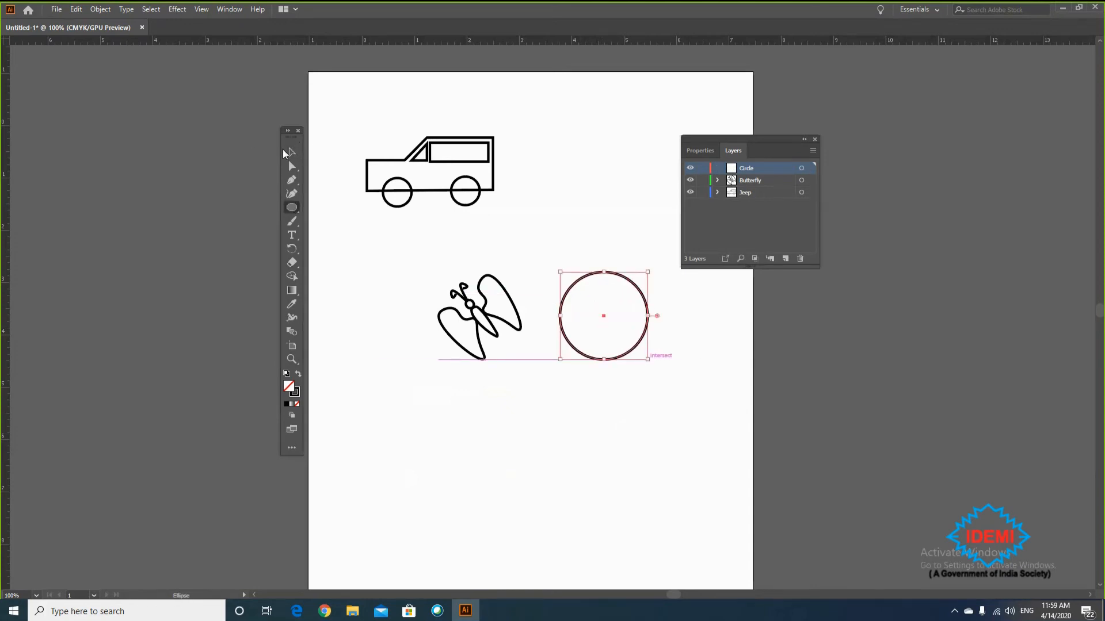
click(284, 152)
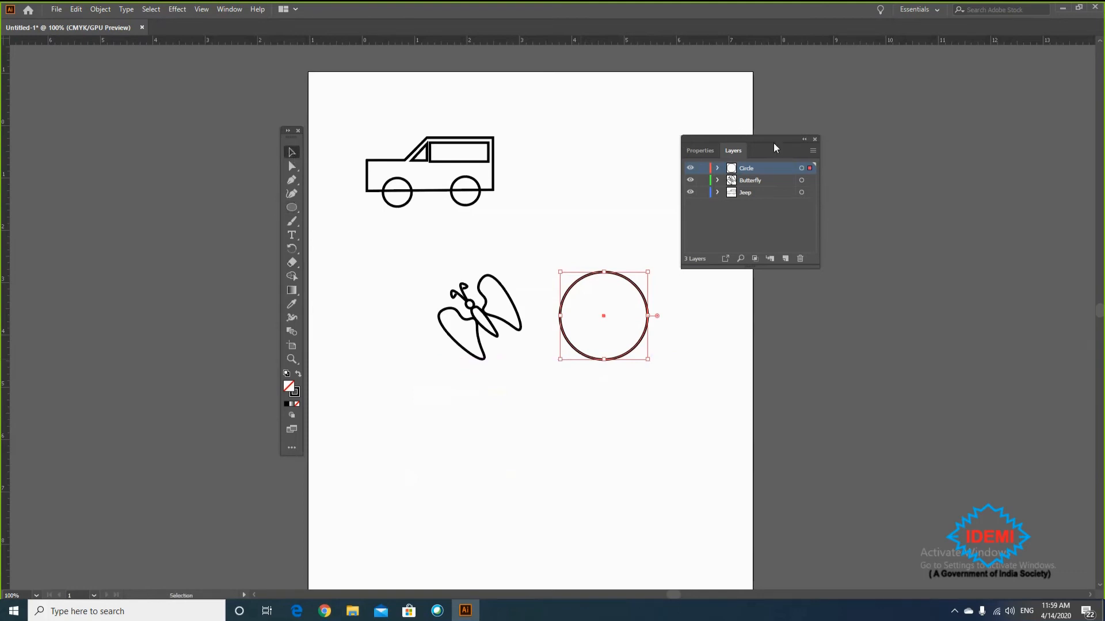
drag(773, 143, 879, 91)
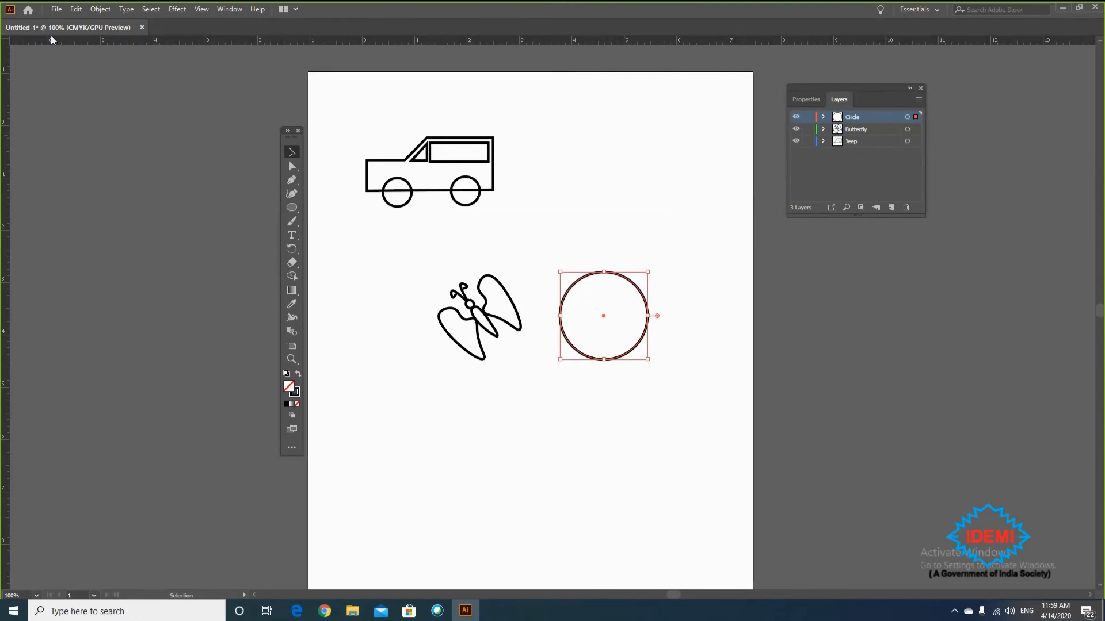
click(57, 9)
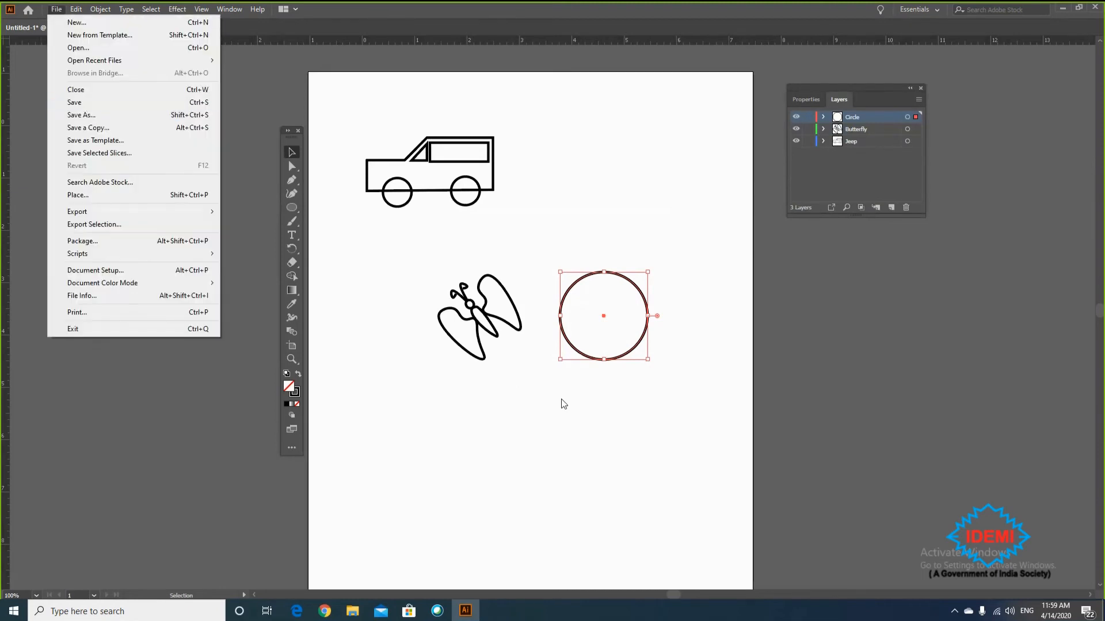
click(607, 381)
click(628, 357)
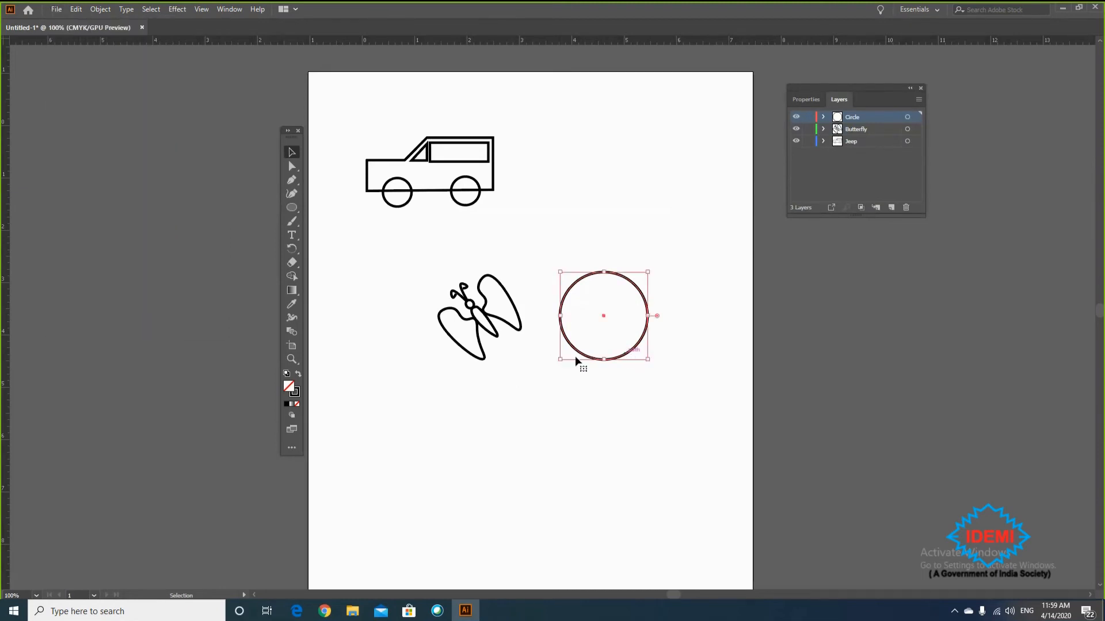
- Move the butterfly beside the jeep, and scale the circle down and reposition it below them
click(510, 328)
drag(510, 328, 592, 172)
click(601, 426)
click(636, 346)
drag(648, 360, 538, 381)
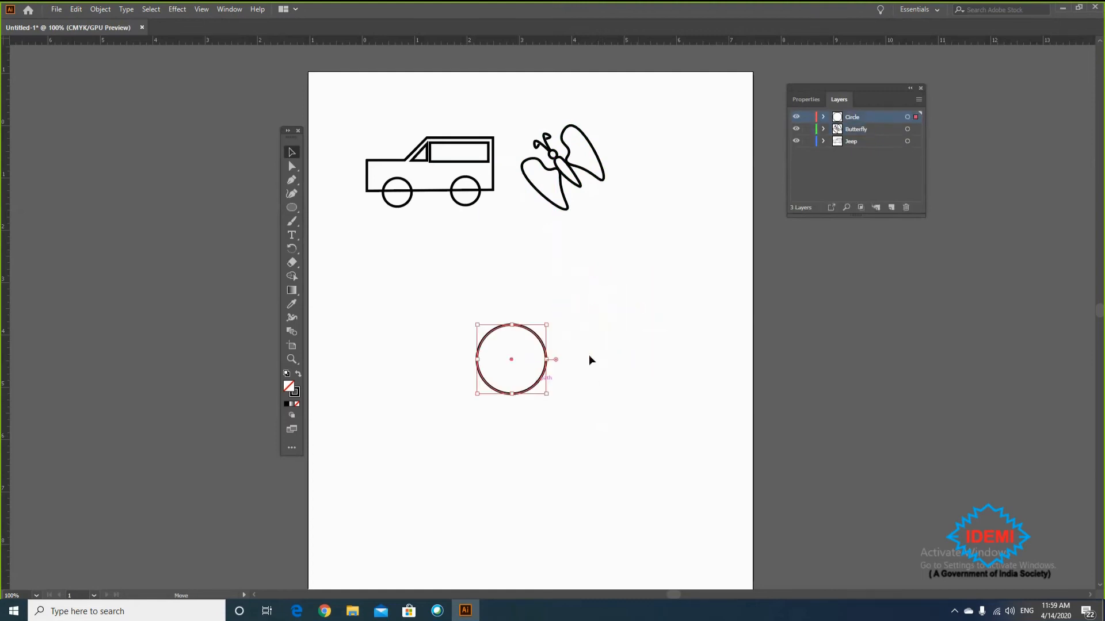
- With nothing selected, erase several curved bands through the circle with the Eraser
click(235, 221)
click(292, 263)
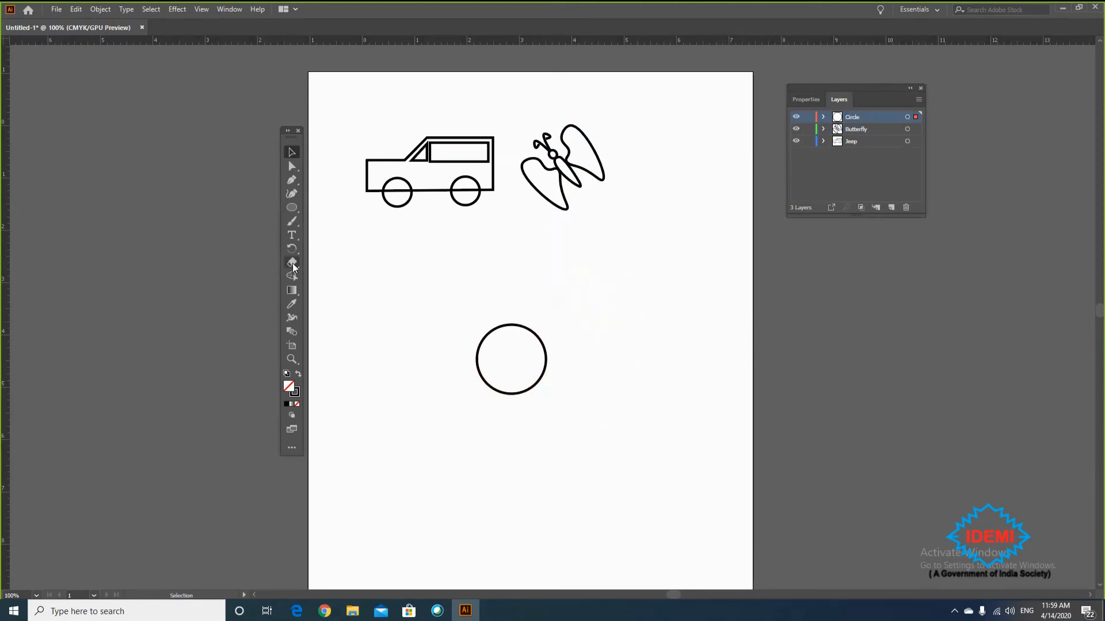
drag(491, 318, 482, 341)
mouse_move(552, 384)
mouse_down()
mouse_move(547, 348)
mouse_move(540, 356)
mouse_up()
drag(525, 316, 535, 401)
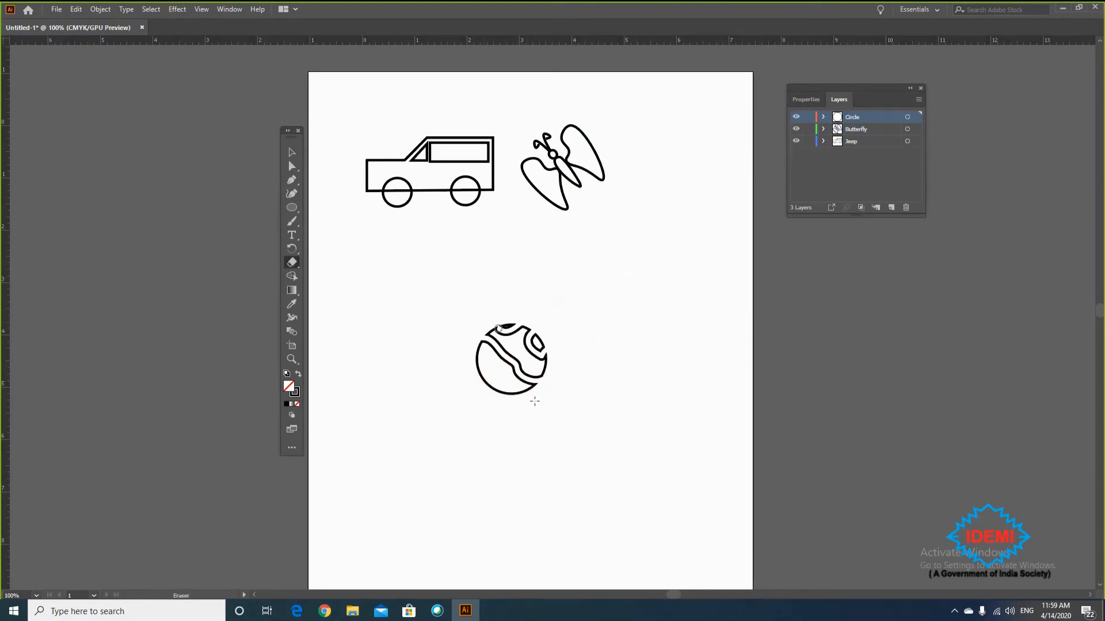
- Isolate one piece of the erased circle, exit isolation mode, and undo the eraser strokes
click(291, 153)
click(535, 378)
click(474, 286)
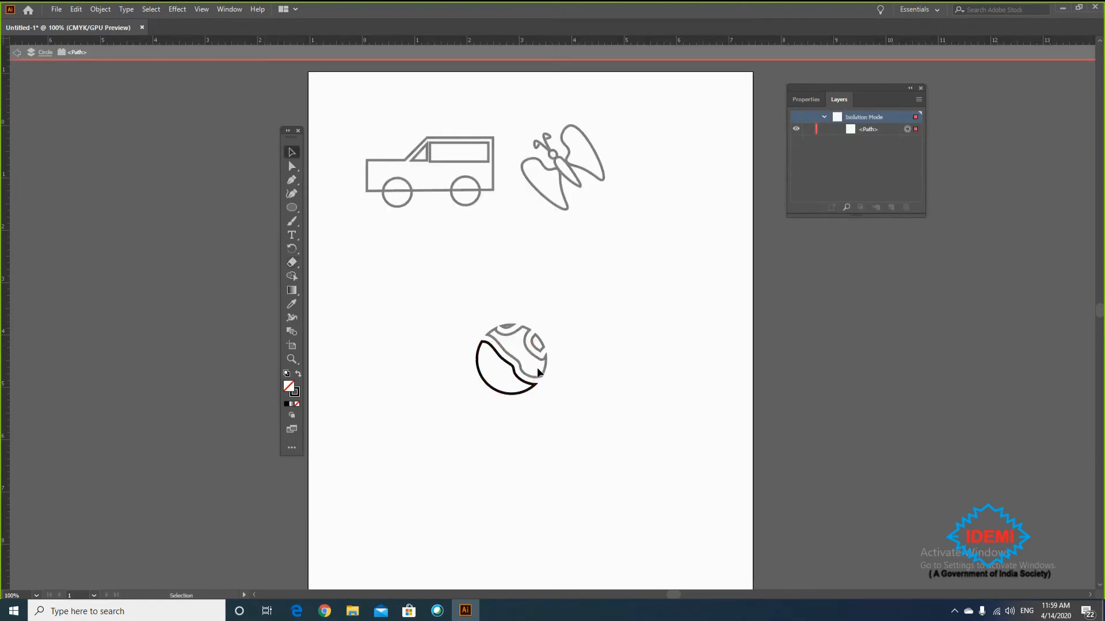
click(575, 403)
double_click(576, 402)
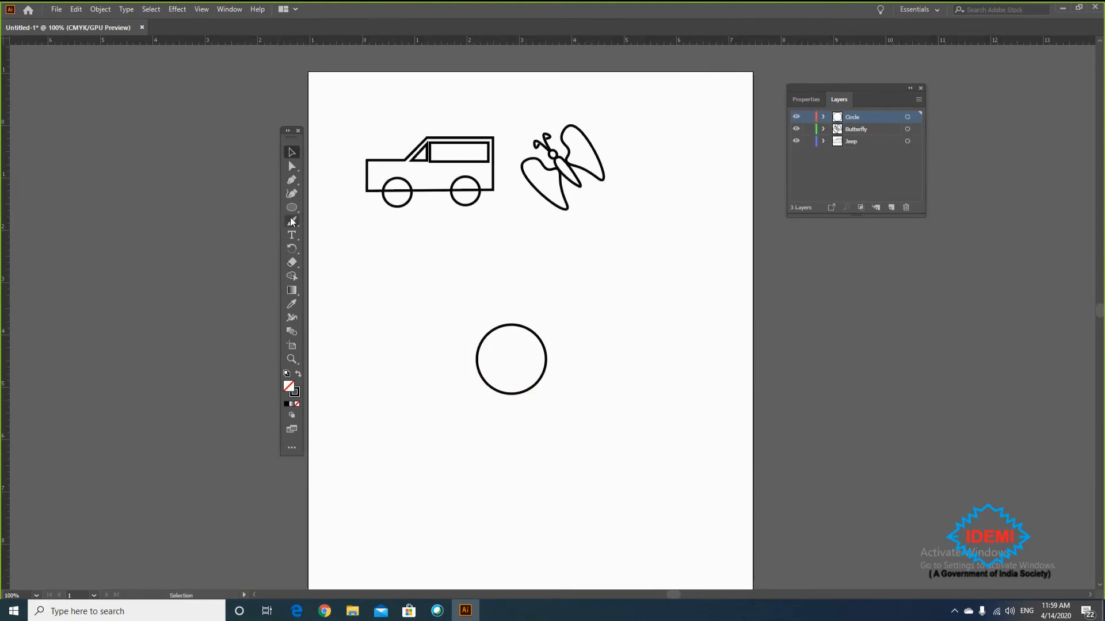
- Erase a branching band through the circle with the Eraser, and move all its pieces together beside the butterfly
click(292, 263)
mouse_move(478, 323)
mouse_down()
mouse_move(533, 360)
mouse_move(553, 341)
mouse_move(563, 369)
mouse_move(516, 322)
mouse_move(518, 371)
mouse_up()
click(291, 152)
drag(445, 298, 581, 425)
drag(541, 390, 691, 186)
click(658, 306)
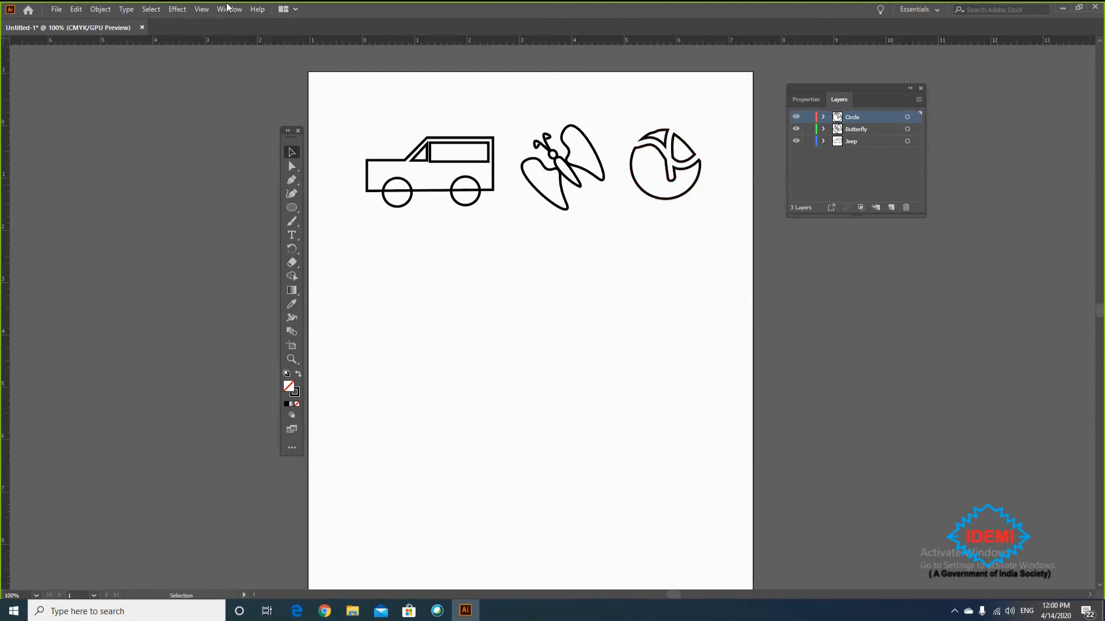
- Save the document in the Day 2 folder as an Adobe Illustrator file with a name starting "Assignm", using the Illustrator 2020 version
click(57, 9)
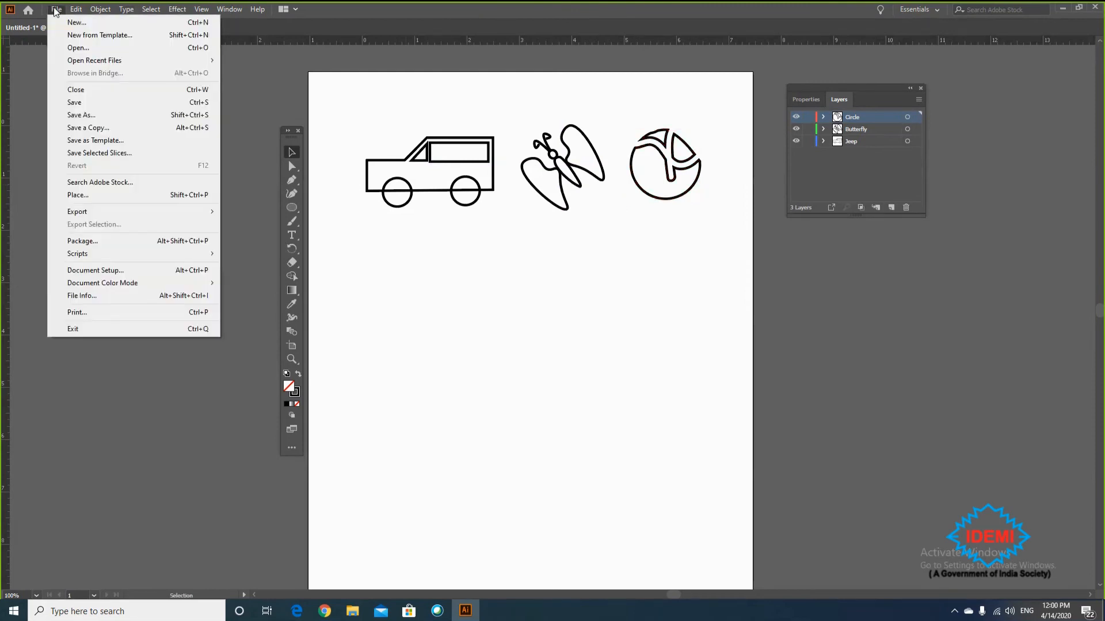
click(104, 103)
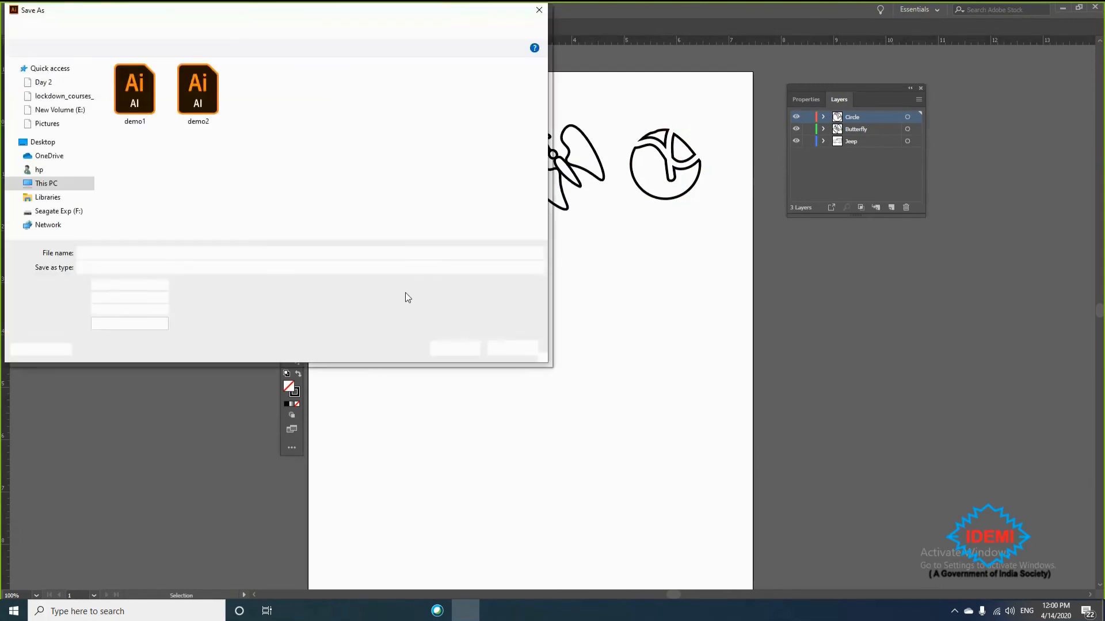
text(ASS)
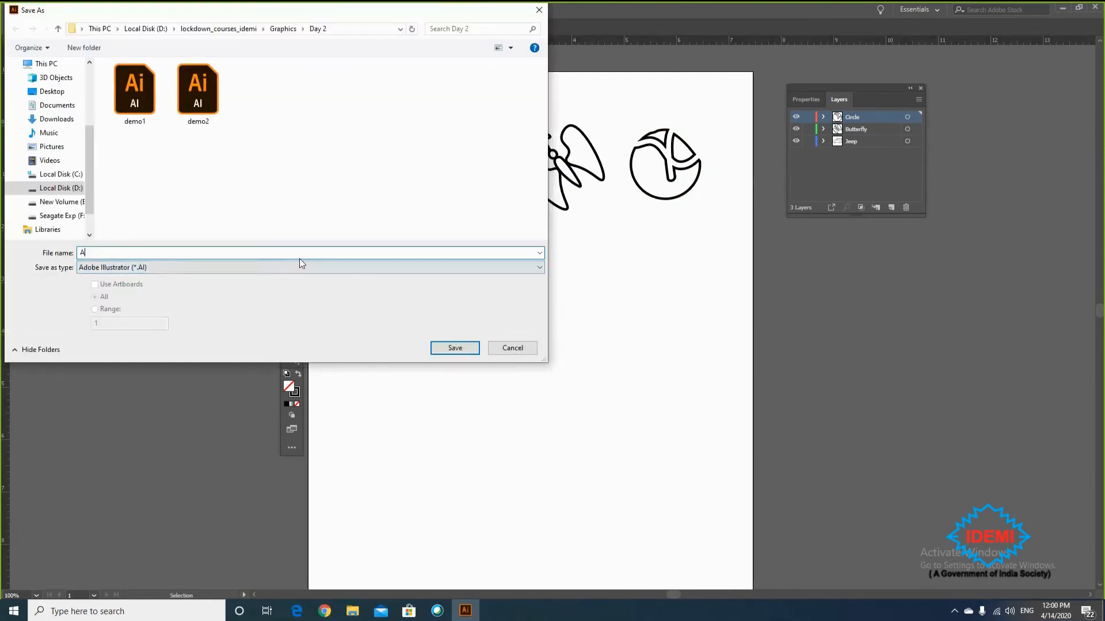
key(BackSpace)
key(BackSpace)
key(BackSpace)
text(ssignm)
key(Return)
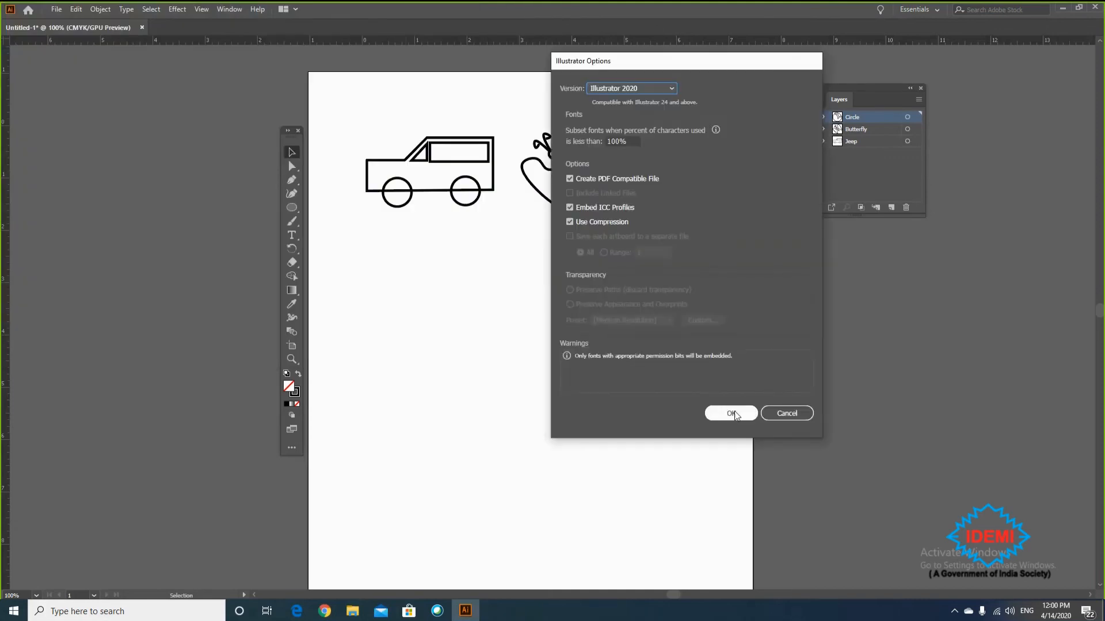
click(731, 413)
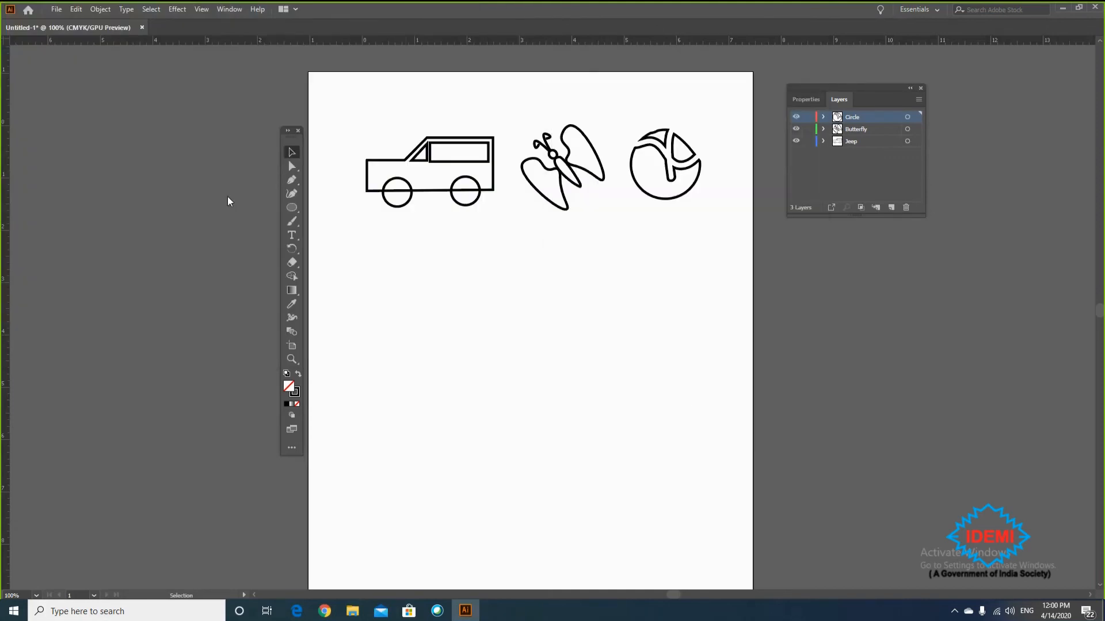
- Close the saved assignment1.ai document and acknowledge the notice about the ongoing save
click(56, 9)
click(81, 89)
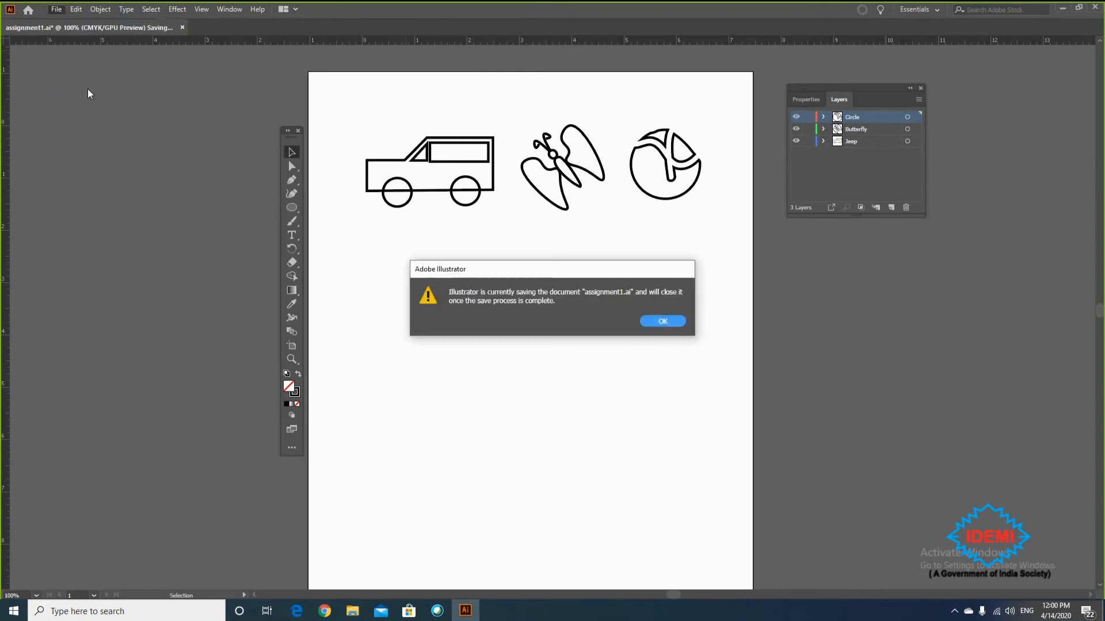
key(Return)
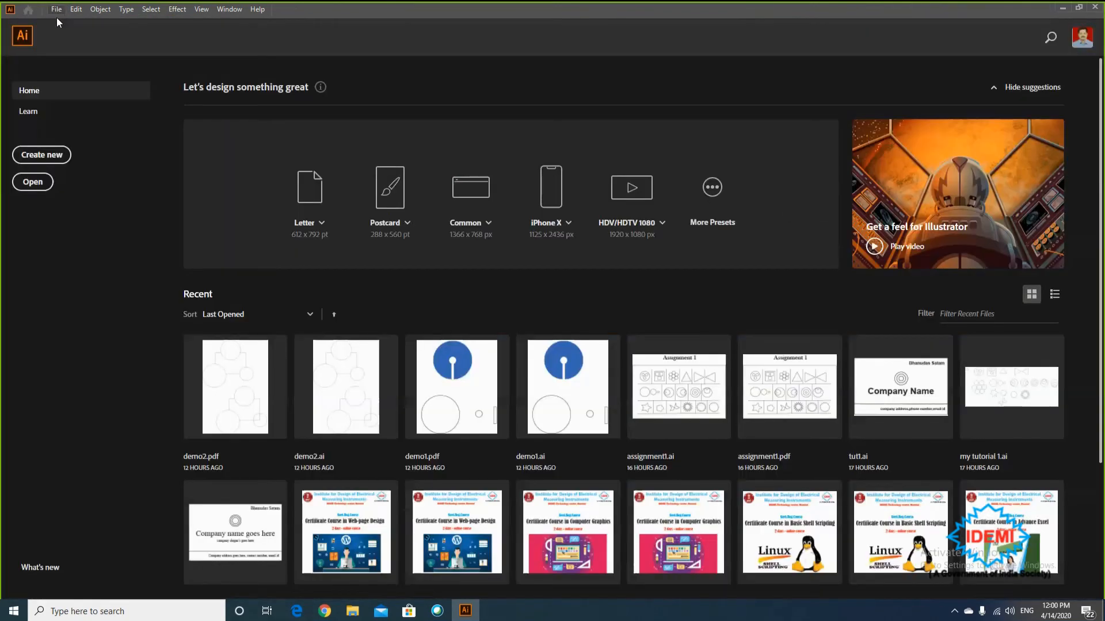
- Open demo2.ai from the recent files and close it again
click(57, 12)
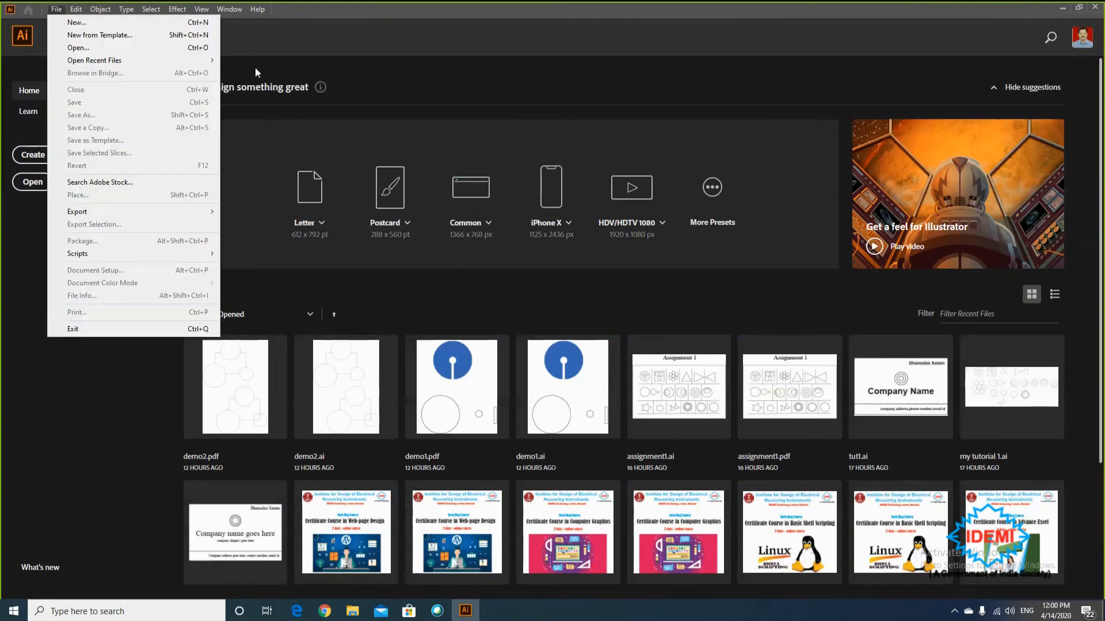
mouse_move(216, 67)
click(265, 85)
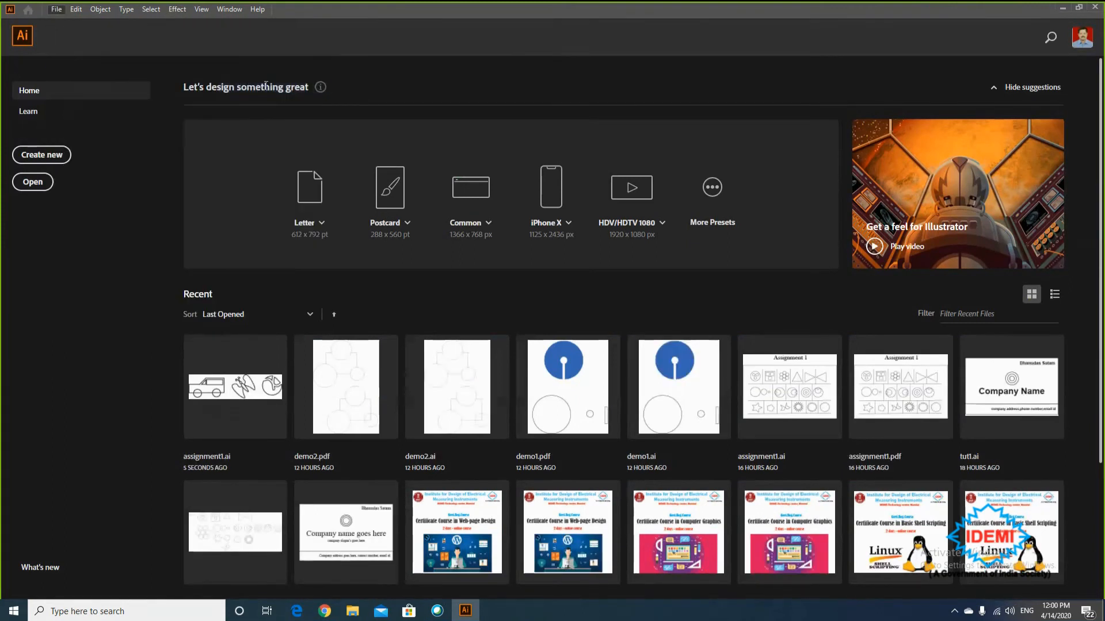
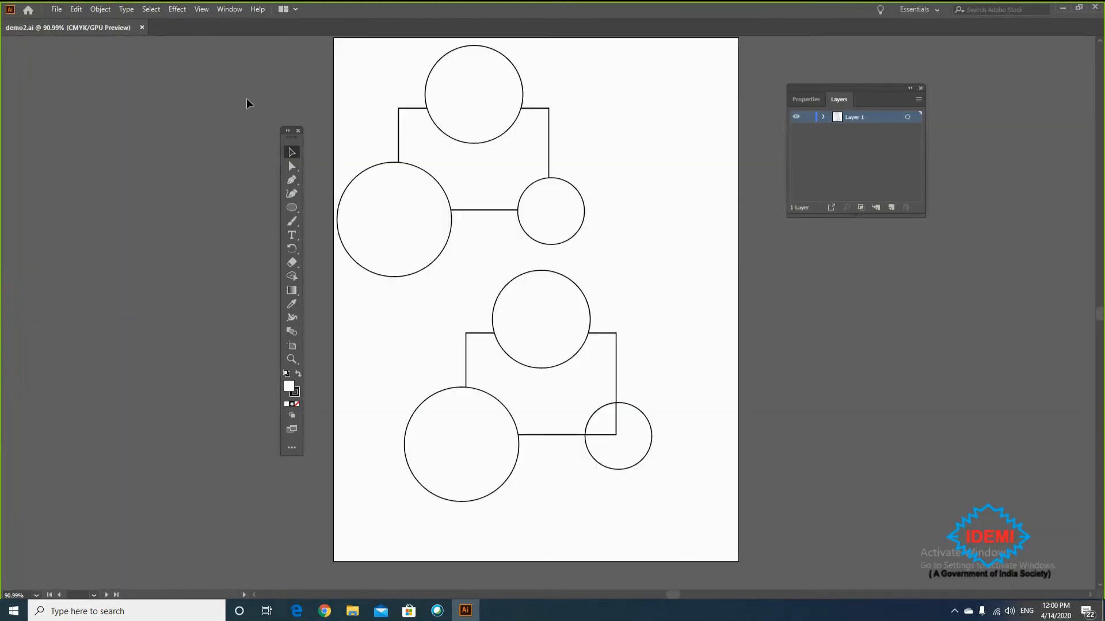
click(60, 11)
click(103, 90)
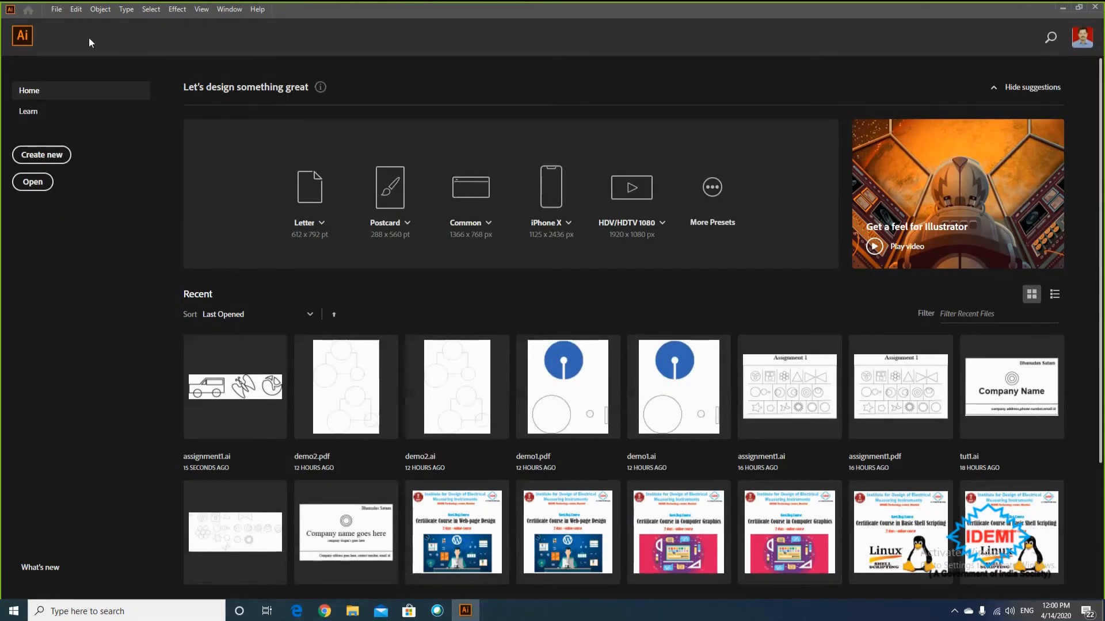
- Open the recent demo1.ai file and move the large circle, small circle and narrow rectangle to the page's upper-right area
click(655, 429)
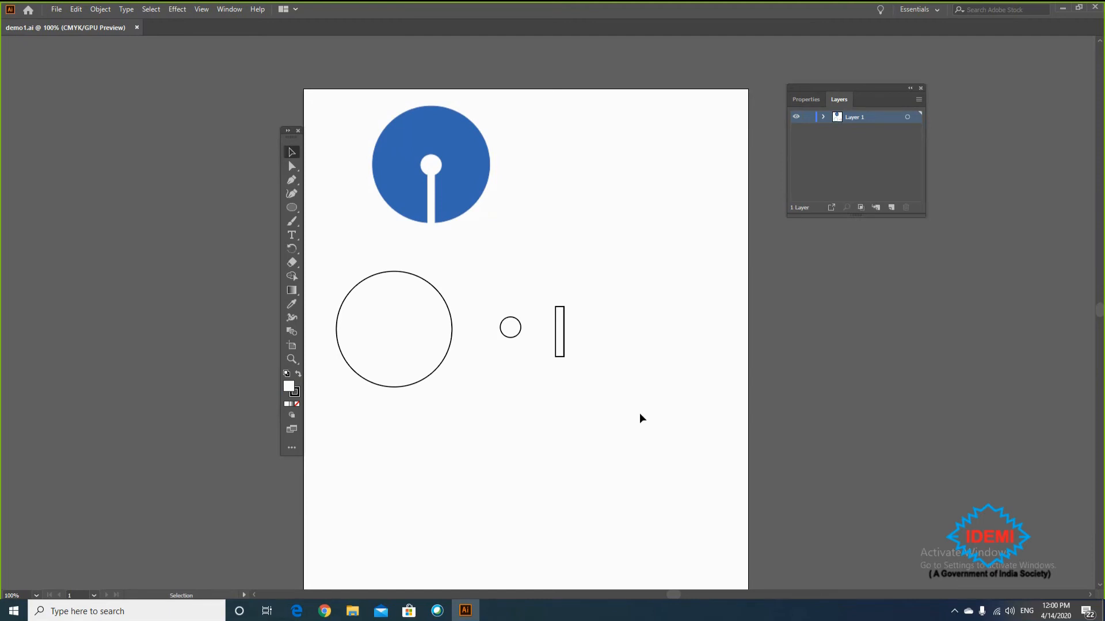
click(408, 182)
drag(441, 182, 497, 495)
scroll(523, 474, down, 3)
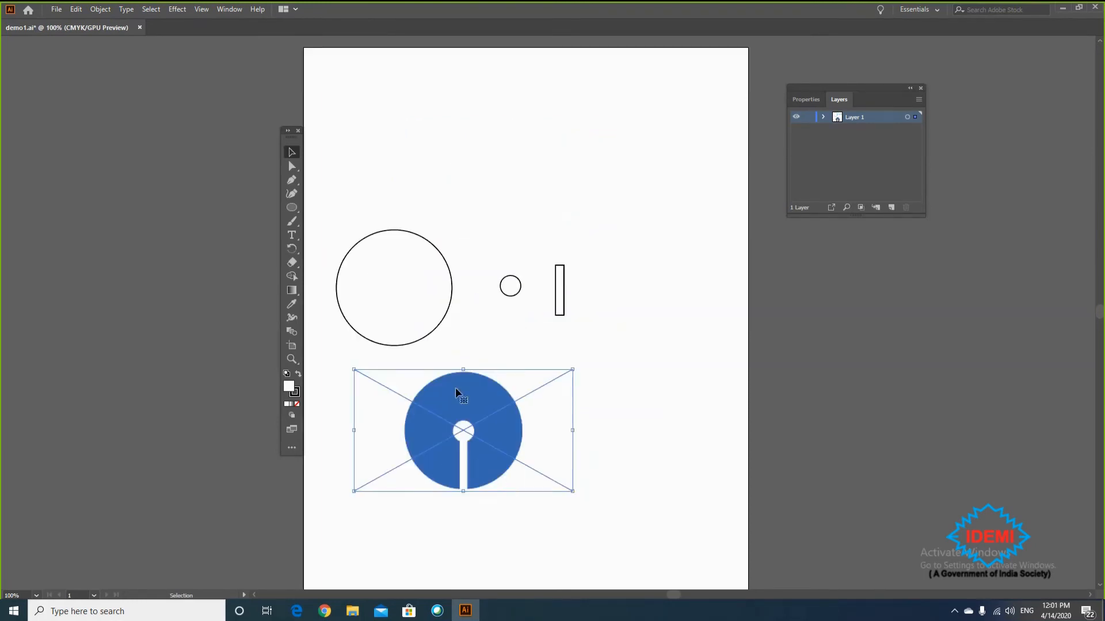
drag(436, 252, 647, 72)
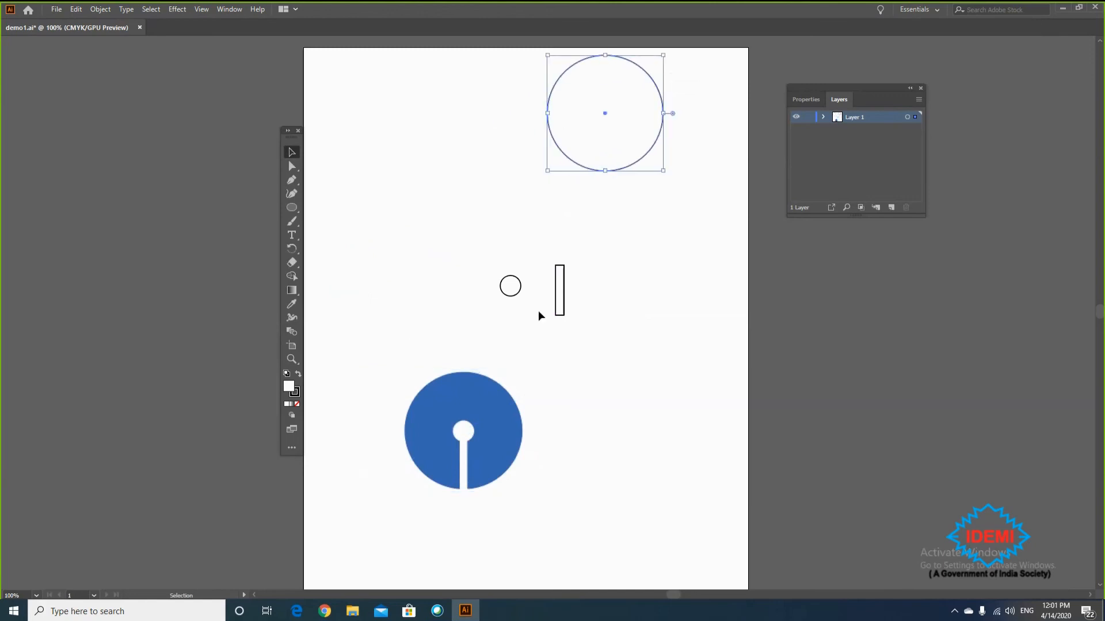
drag(515, 294, 690, 188)
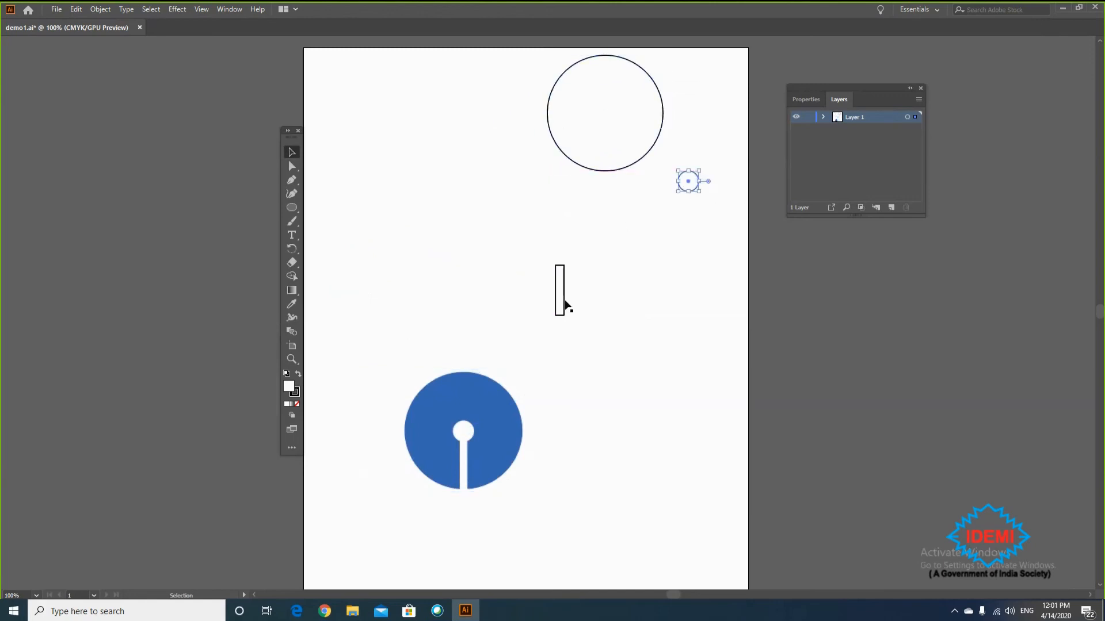
drag(564, 306, 693, 253)
- Move the blue logo image up on the page and delete it
drag(459, 420, 454, 309)
click(450, 448)
drag(465, 379, 466, 424)
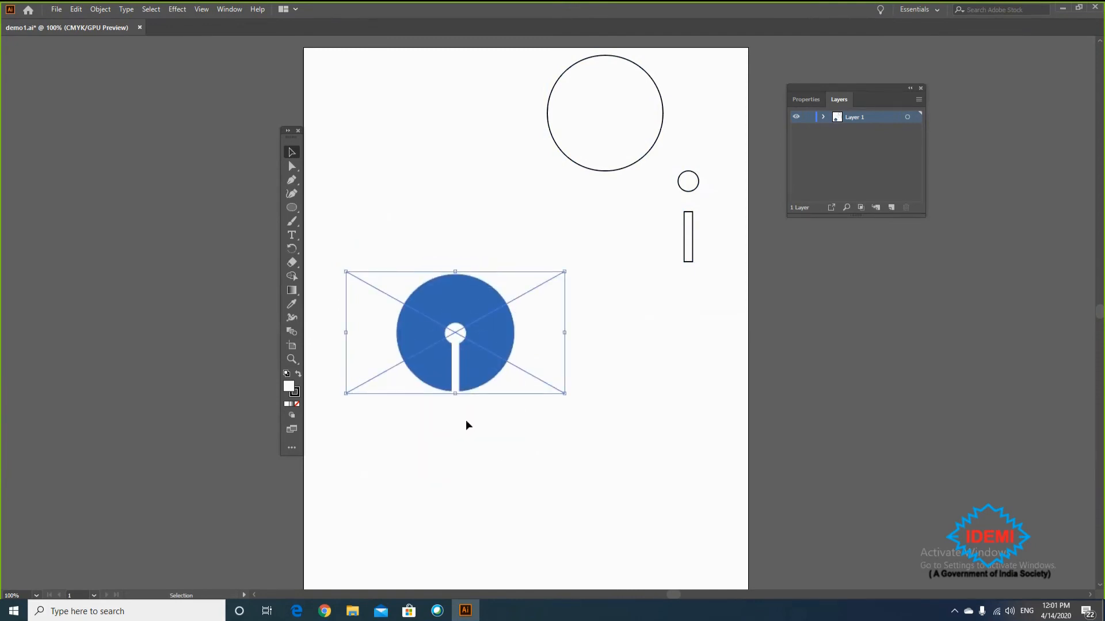
click(460, 506)
key(Delete)
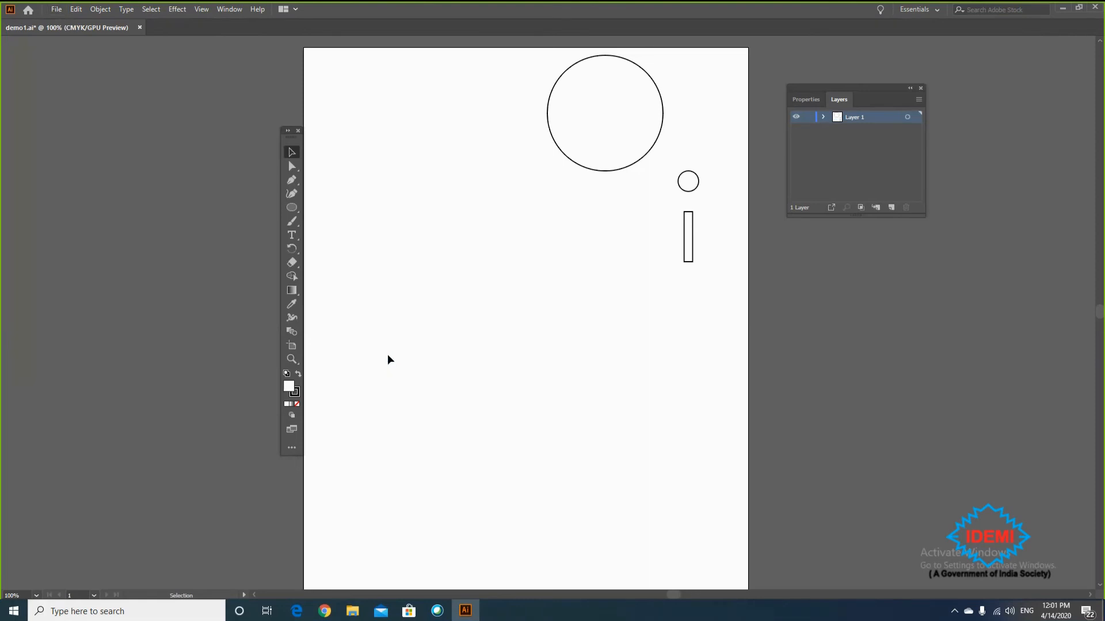
- Place the sbi-logo image from the Day 2 folder as a linked file on the page's left half and select it
click(58, 8)
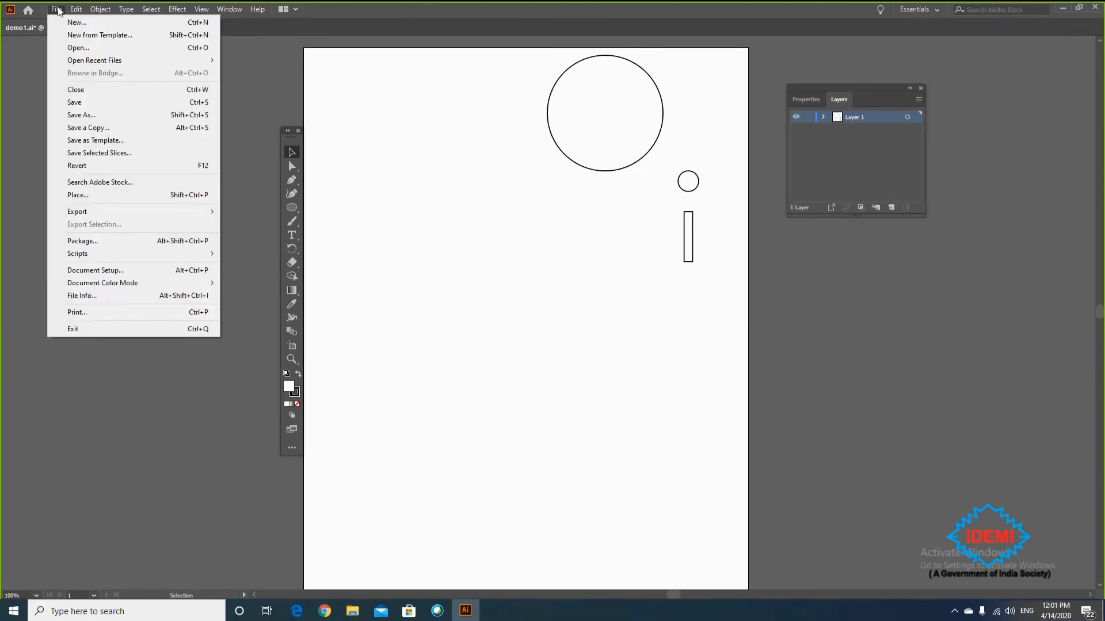
click(110, 199)
click(451, 99)
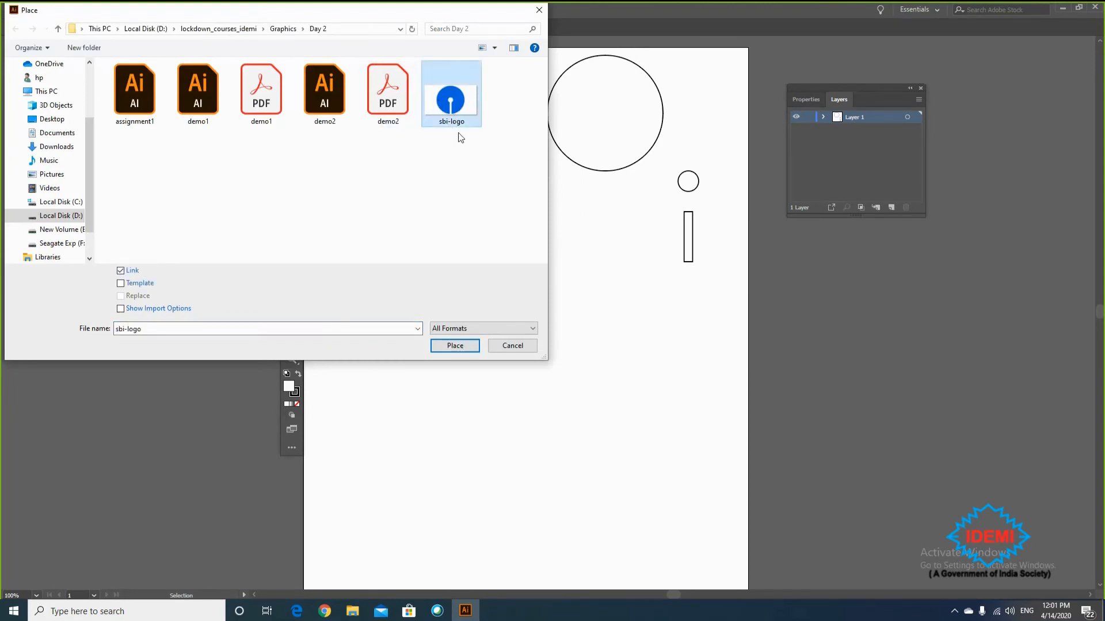
click(462, 347)
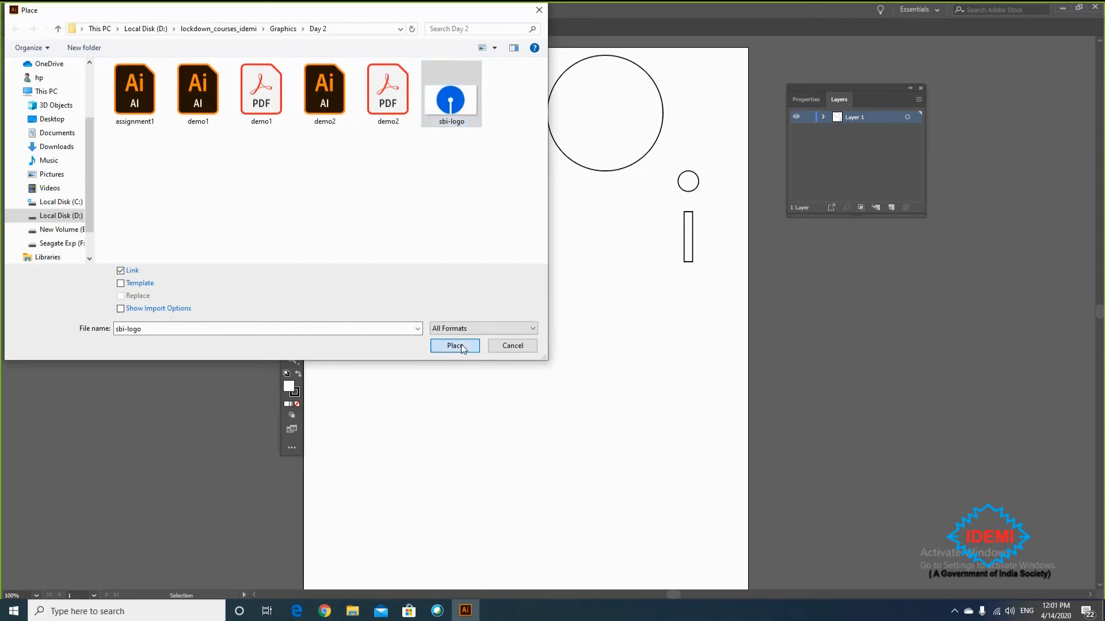
click(369, 280)
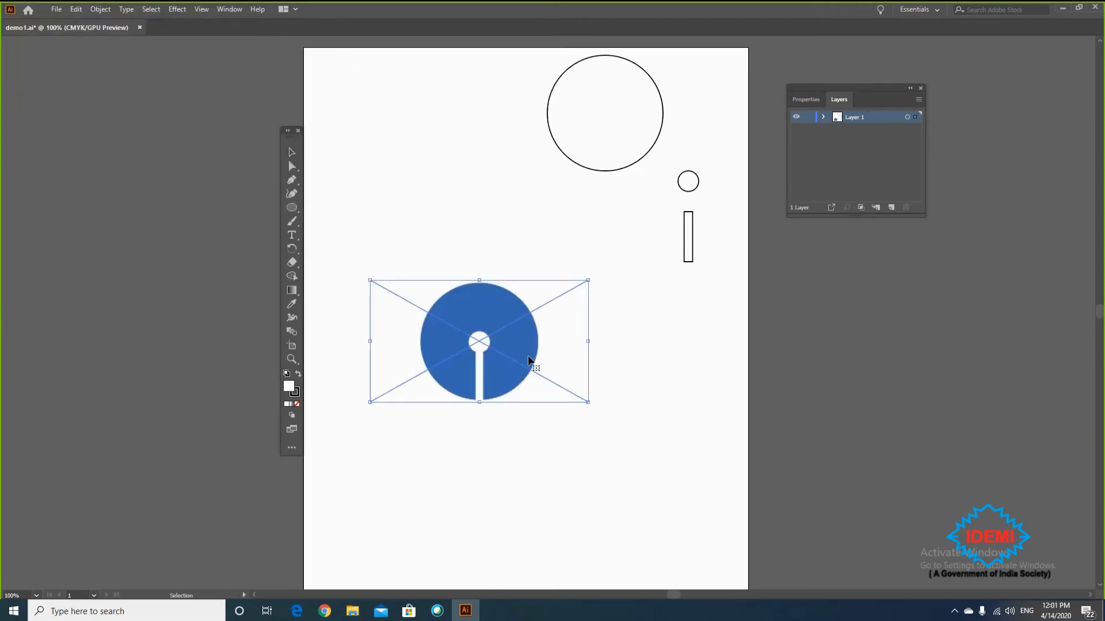
click(610, 383)
click(519, 364)
- Switch to Chrome, search Google for "sbi logo png", and start saving the first logo image, cancelling the save
key(alt+Tab)
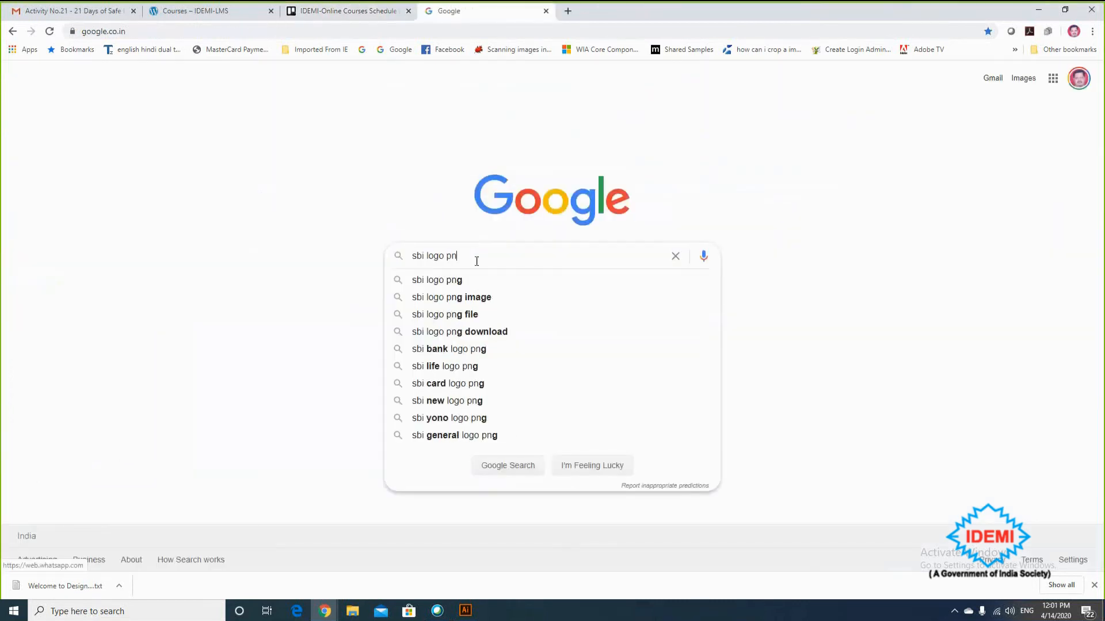
text(g)
key(Return)
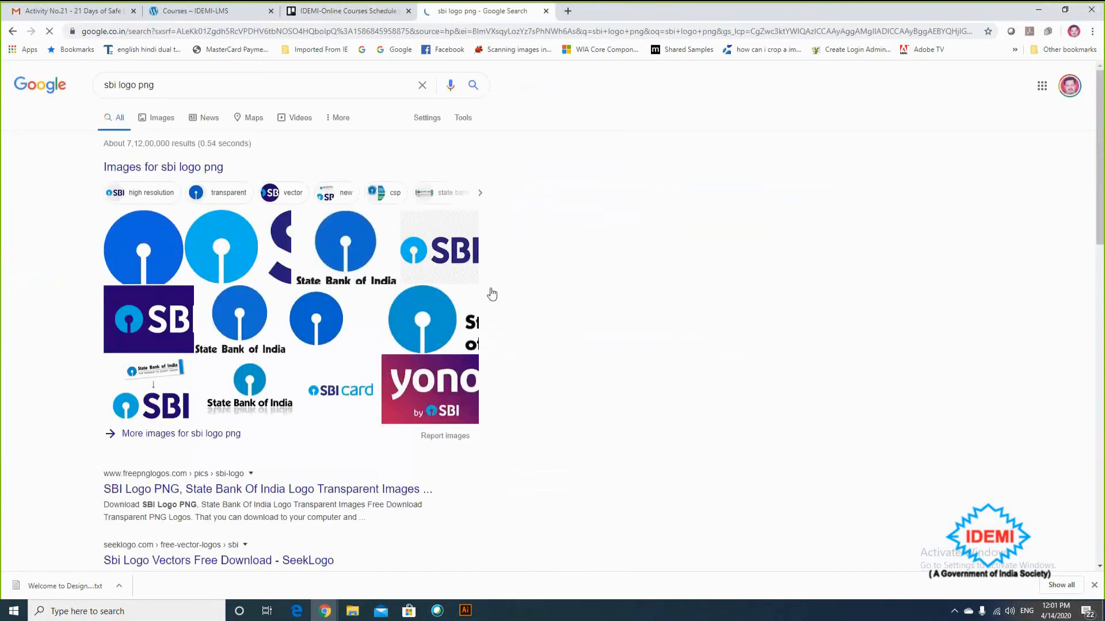
click(130, 259)
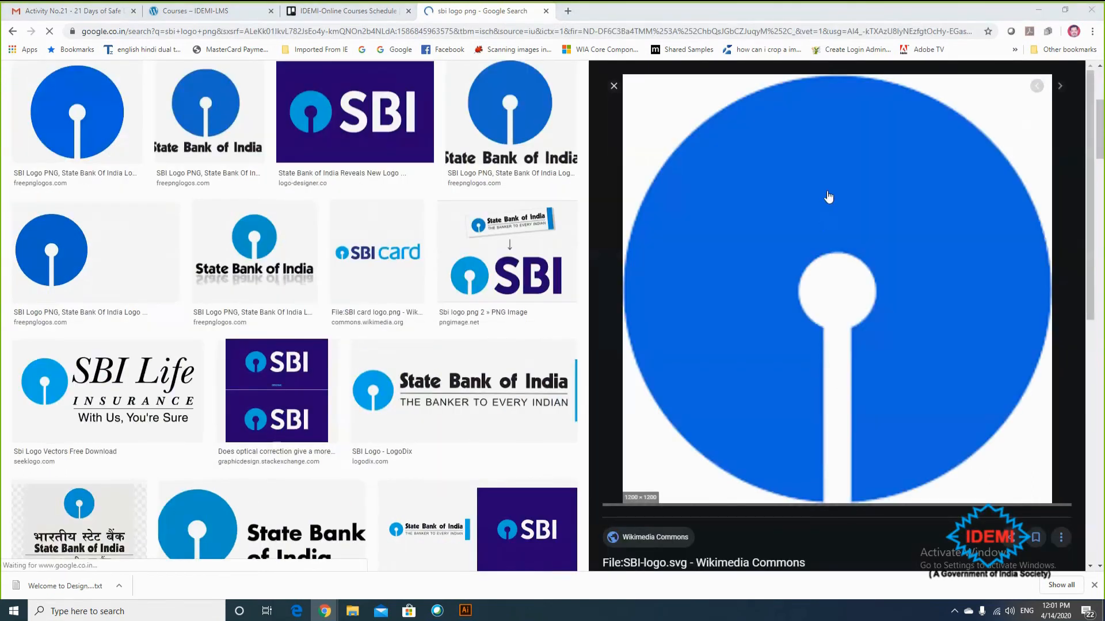
right_click(828, 192)
click(870, 311)
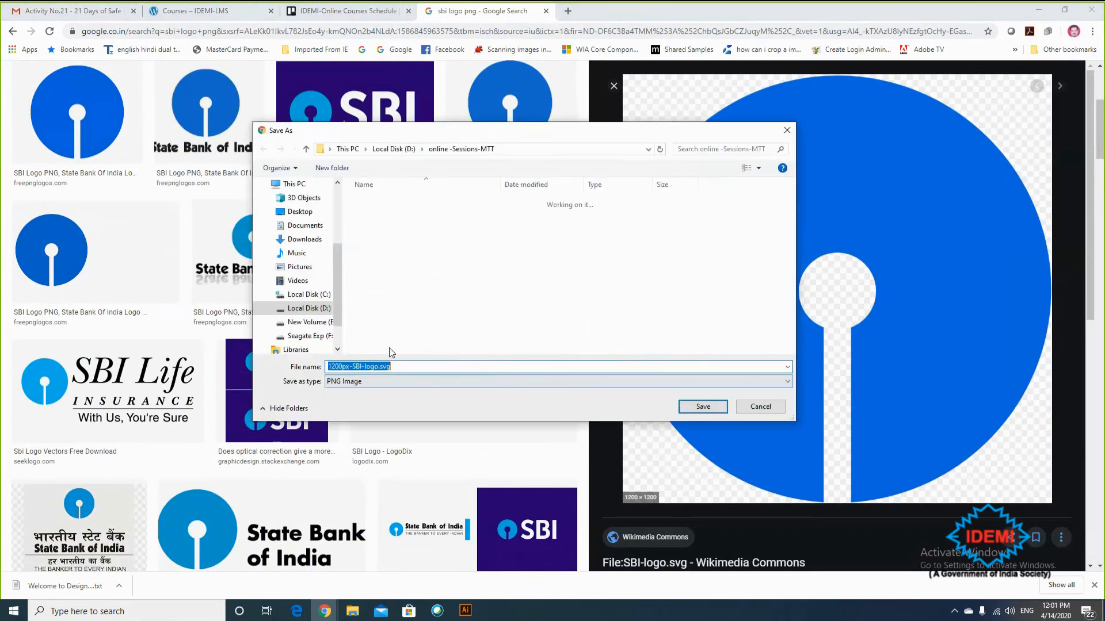
click(760, 407)
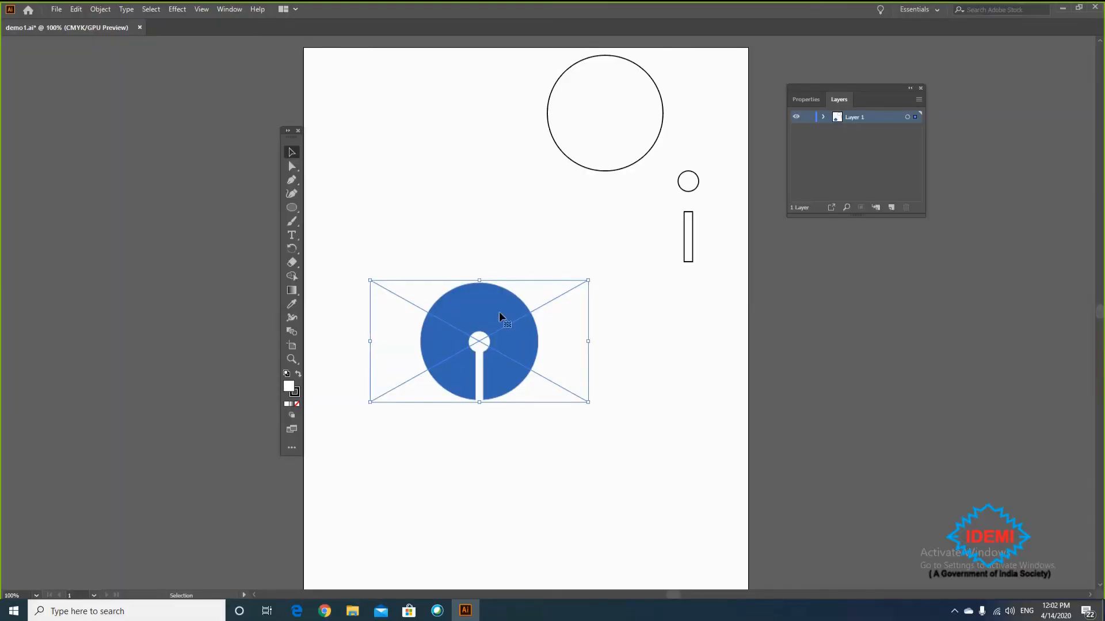
- Reposition the placed logo slightly up and to the left on the page, and leave it selected
drag(479, 323, 439, 232)
click(567, 287)
drag(487, 278, 500, 332)
click(617, 322)
click(494, 309)
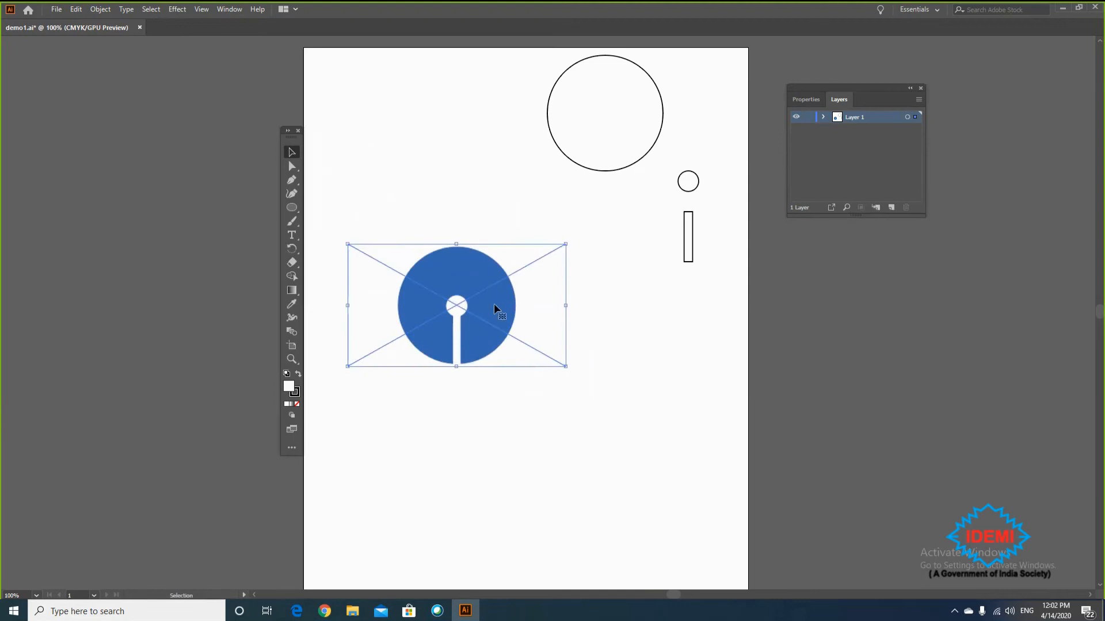
- Draw a circle over the logo's blue disc with the Ellipse tool and shift it onto the disc
click(472, 433)
click(293, 209)
drag(399, 241, 513, 359)
key(v)
drag(485, 294, 486, 302)
shift+click(396, 255)
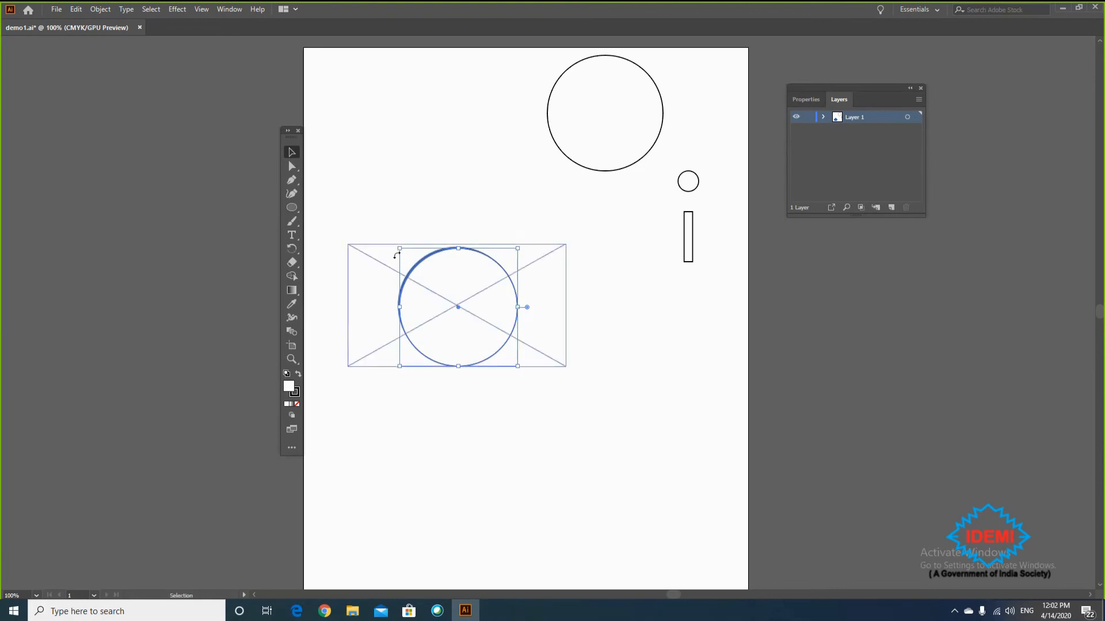
- Enlarge the drawn circle slightly so it matches the outline of the logo's disc
drag(403, 250, 394, 236)
click(588, 333)
click(511, 335)
mouse_move(400, 248)
mouse_down()
mouse_move(348, 244)
mouse_move(398, 245)
mouse_up()
click(650, 356)
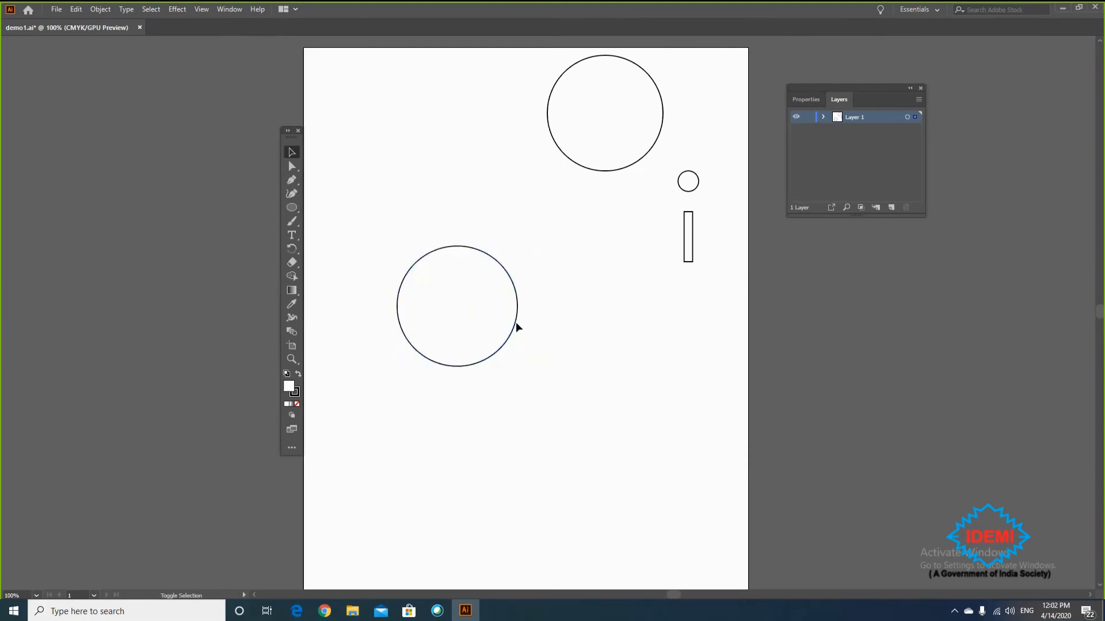
- Move the traced circle off the logo, shift the logo up, and line the circle up beneath it
click(514, 326)
drag(513, 339, 471, 484)
drag(475, 330, 455, 285)
drag(445, 395, 463, 359)
click(542, 377)
click(472, 298)
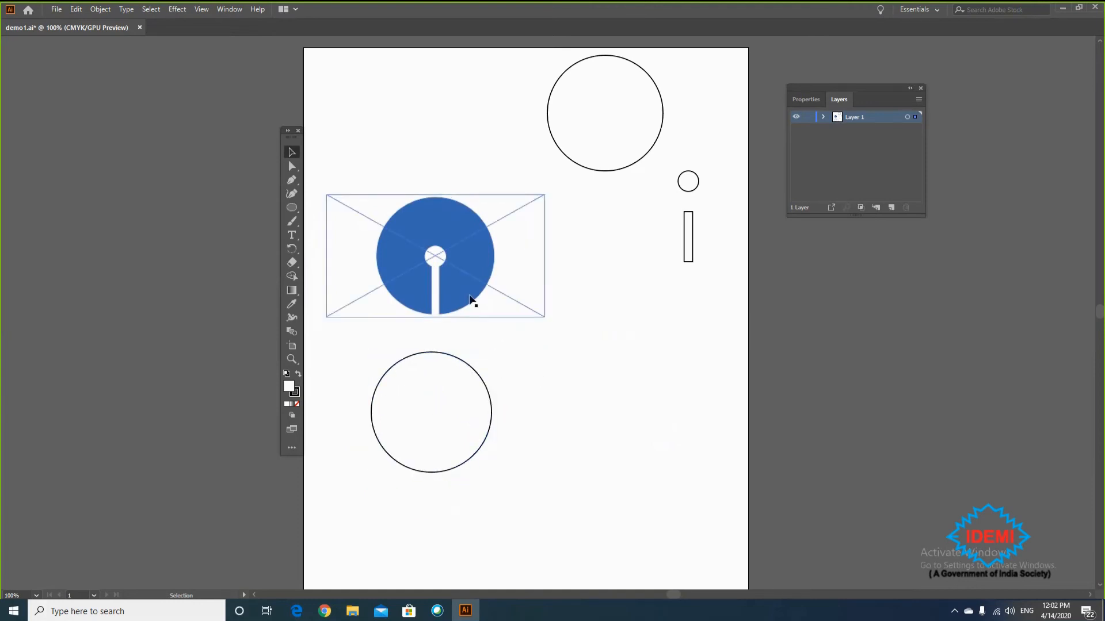
drag(478, 377, 481, 381)
click(543, 360)
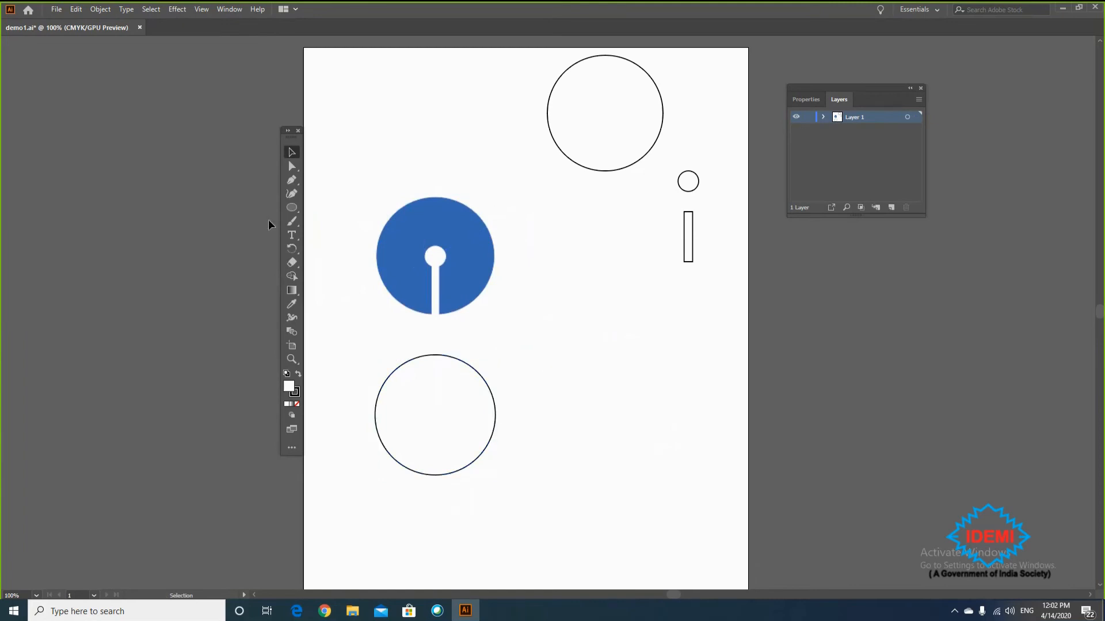
- Draw a small circle over the logo's white hole with the Ellipse tool and move it beside the large traced circle
click(295, 208)
drag(426, 247, 446, 267)
click(290, 153)
drag(446, 263, 444, 256)
click(551, 347)
drag(439, 263, 579, 411)
click(595, 443)
- Shift both traced circles up and to the left, and move the Layers panel clear of the artwork
key(z)
drag(419, 252, 535, 363)
click(535, 363)
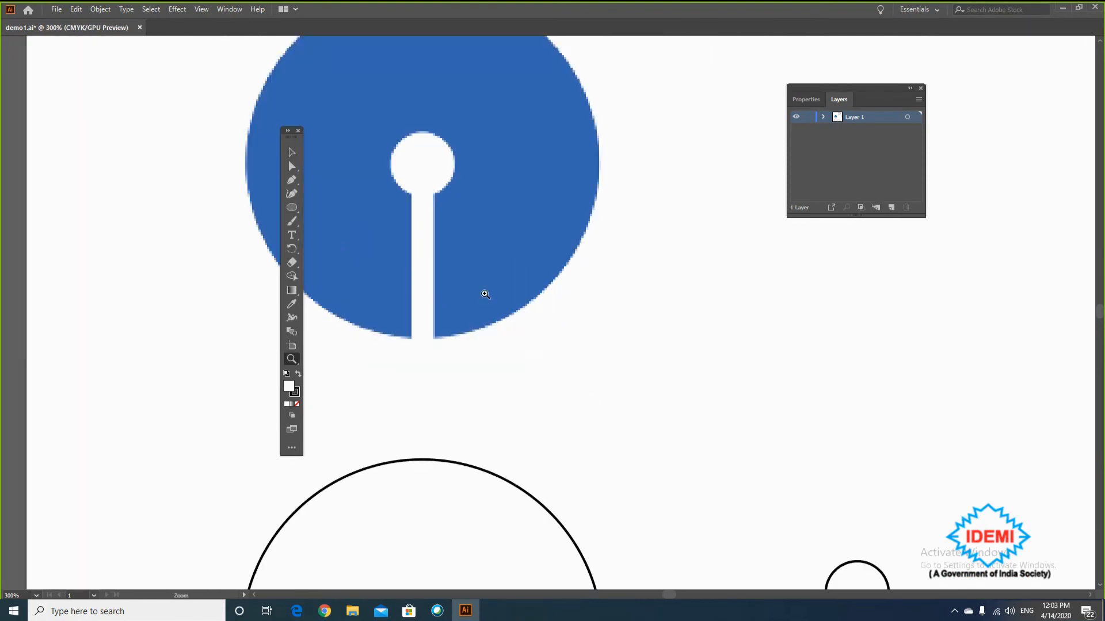
key(ctrl+minus)
key(ctrl+minus)
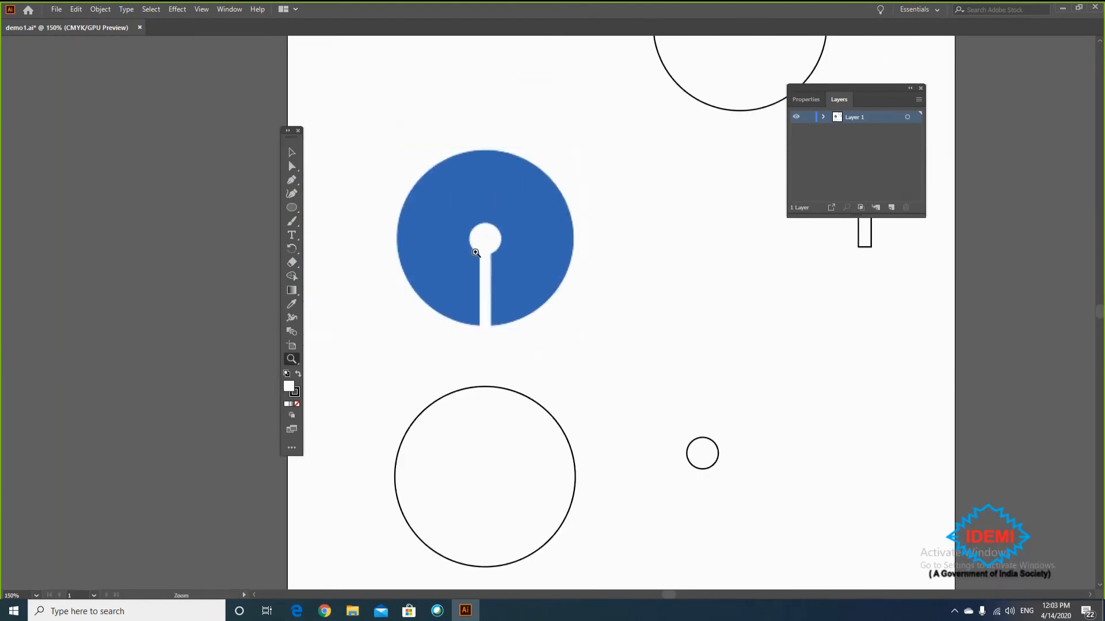
key(v)
drag(531, 397, 486, 368)
drag(713, 450, 640, 418)
drag(862, 89, 1047, 246)
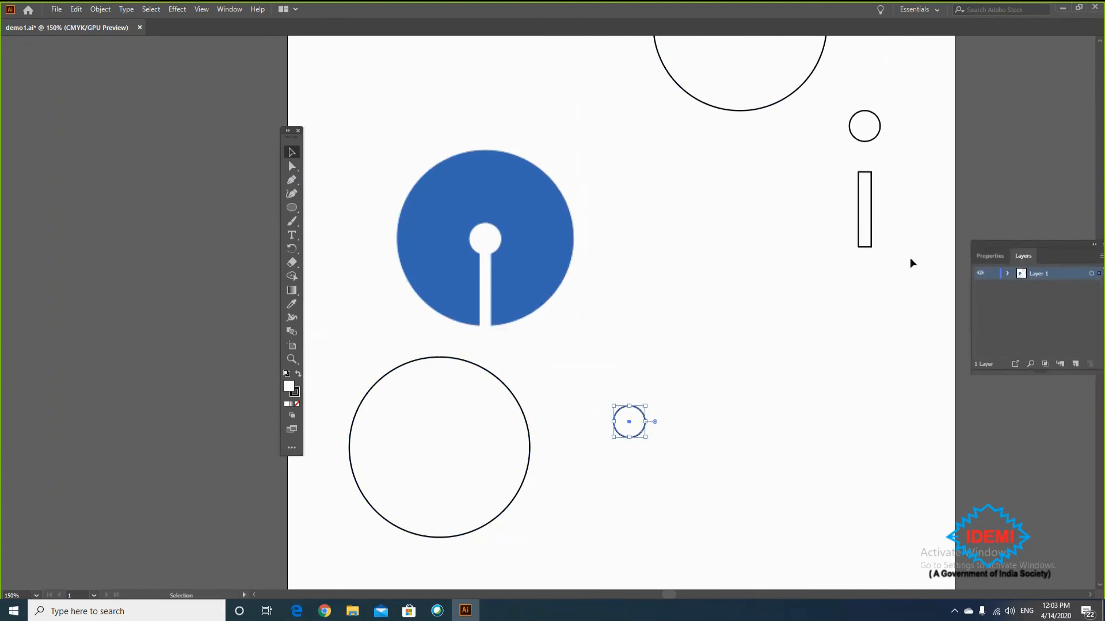
- Move the narrow rectangle onto the logo's white stem and nudge it vertically to fit
click(871, 218)
drag(872, 220, 491, 301)
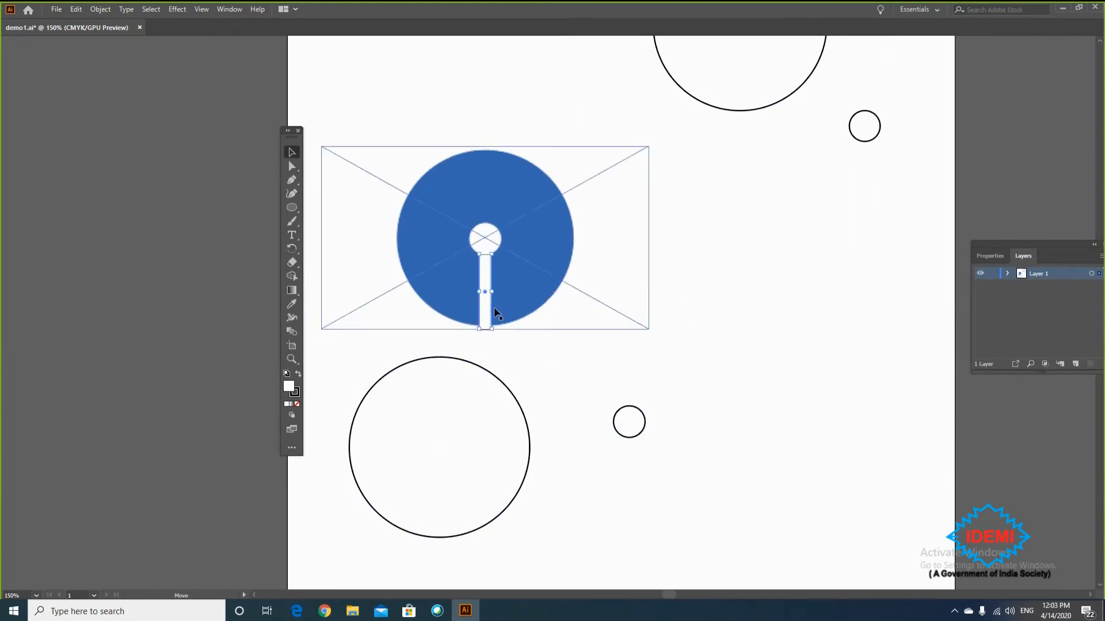
key(Up)
key(Up)
key(Up)
key(Up)
key(Down)
key(Down)
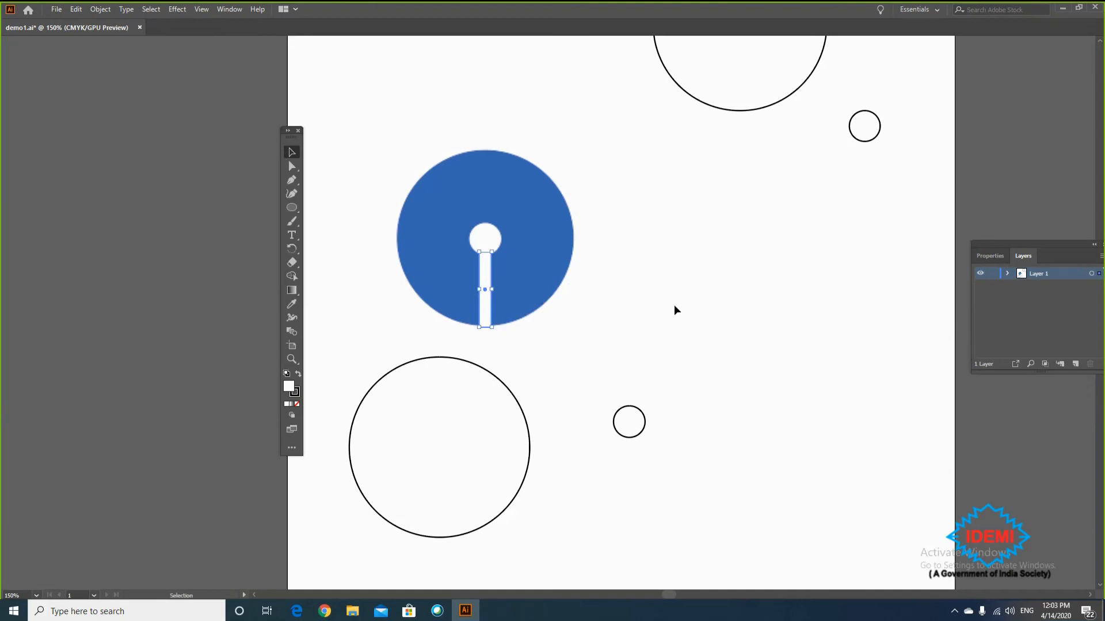
click(495, 285)
drag(486, 263, 680, 296)
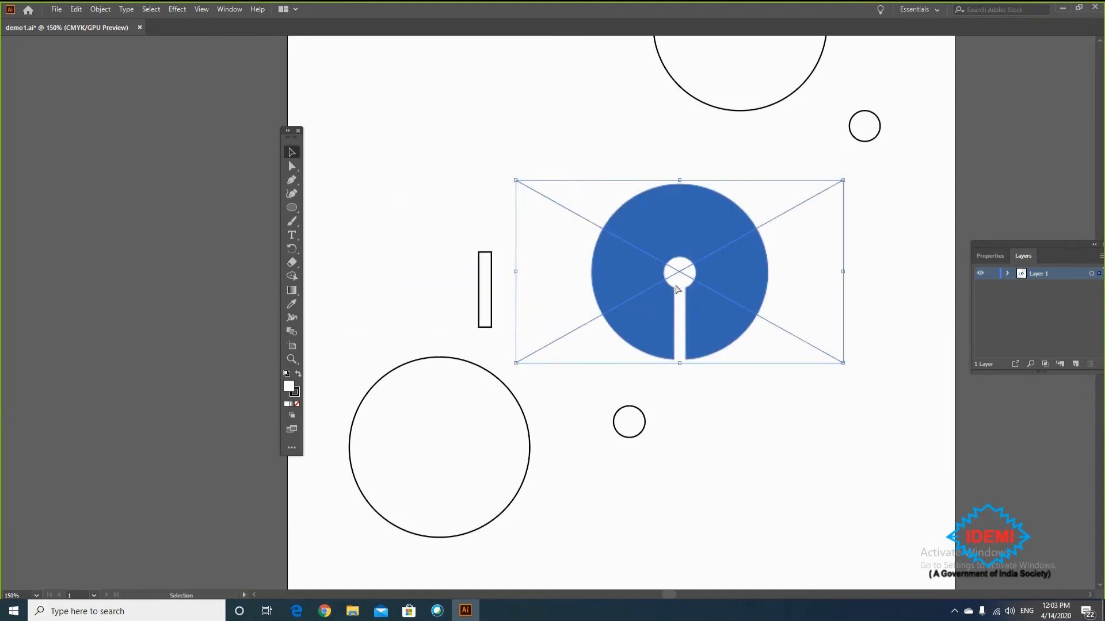
key(ctrl+z)
- Move the narrow rectangle off the logo to the right of the small traced circle, and reposition the logo slightly
click(734, 319)
drag(487, 317, 644, 297)
drag(492, 324, 757, 383)
drag(636, 289, 487, 282)
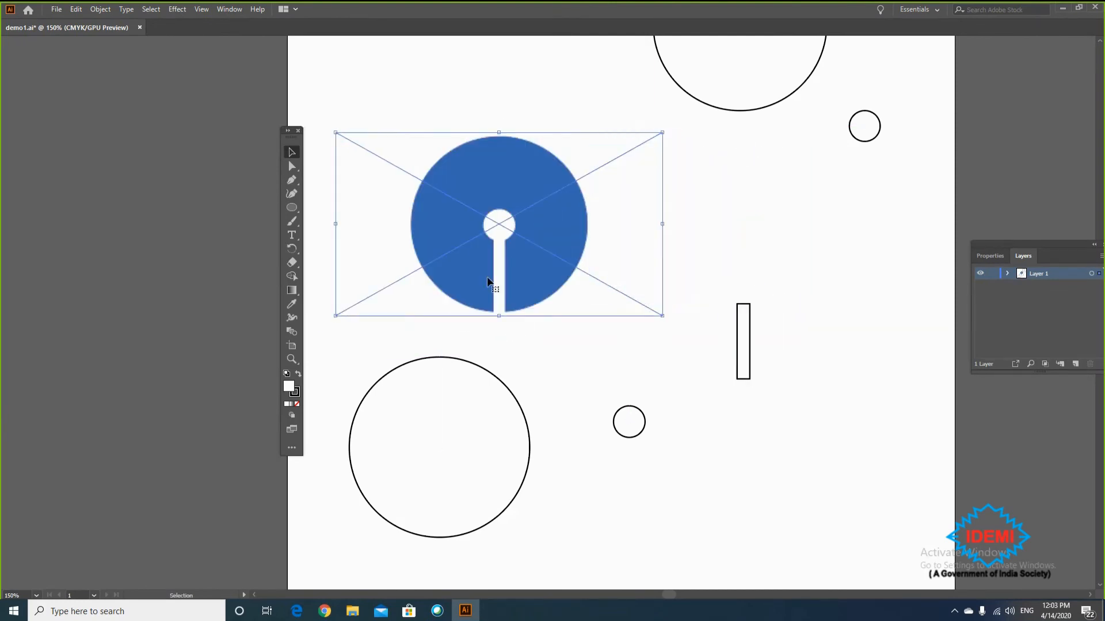
- Isolate the placed logo and draw a narrow rectangle of about 0.18 by 0.96 in over its white stem with the Rectangle tool
double_click(488, 282)
drag(749, 328, 658, 458)
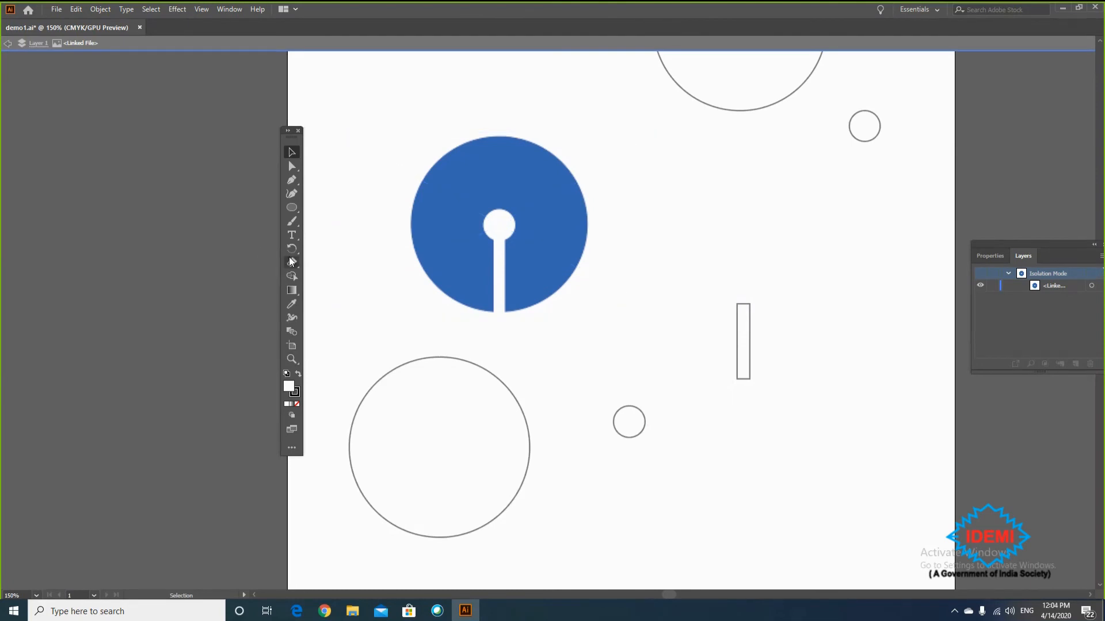
click(291, 208)
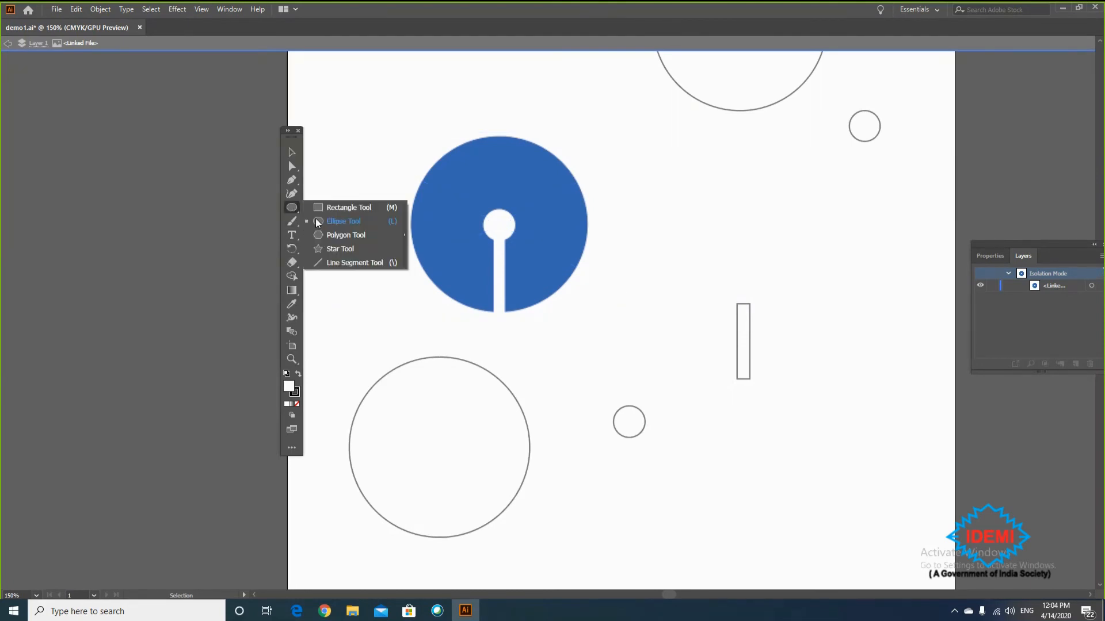
click(323, 207)
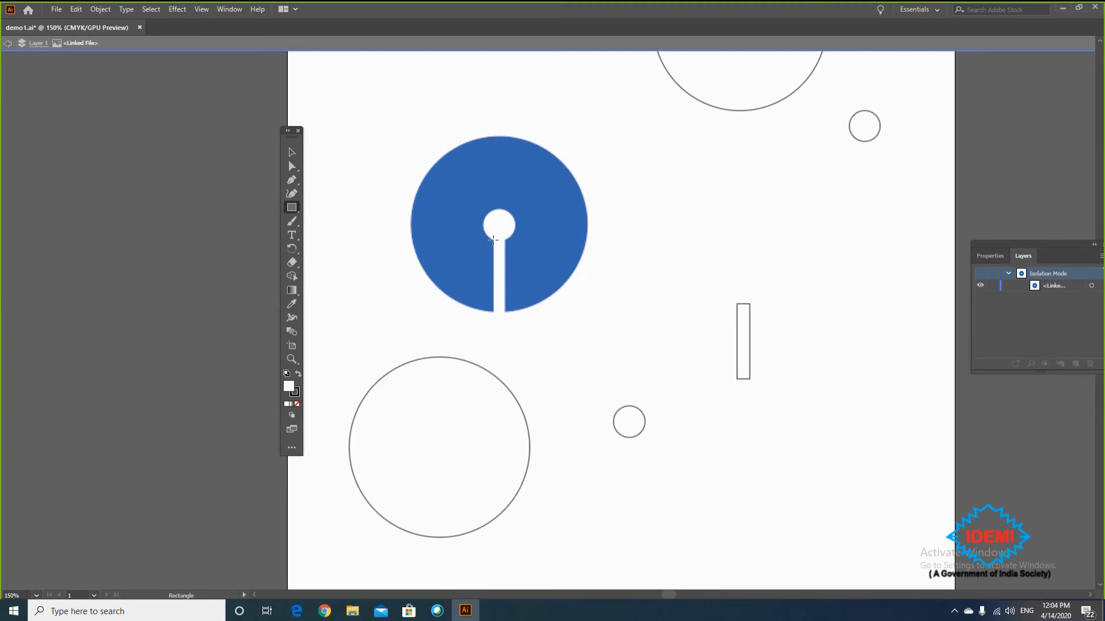
drag(492, 237, 504, 263)
drag(503, 294, 505, 314)
- Nudge the logo slightly upward and return from the object isolation to the Layer 1 level
click(291, 156)
drag(748, 367, 823, 219)
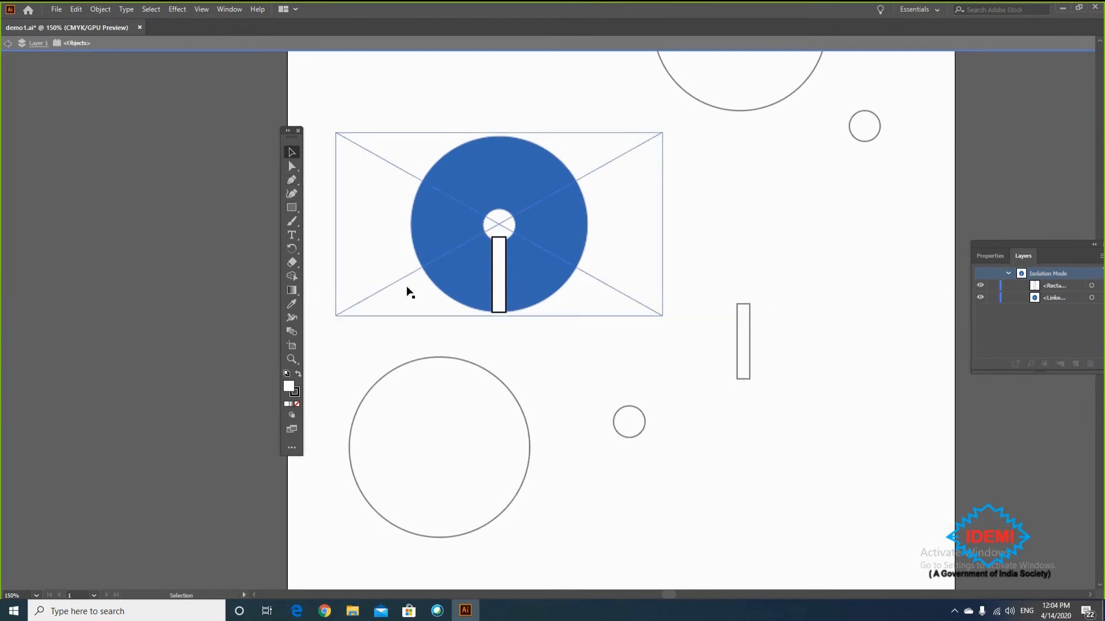
drag(406, 281, 410, 277)
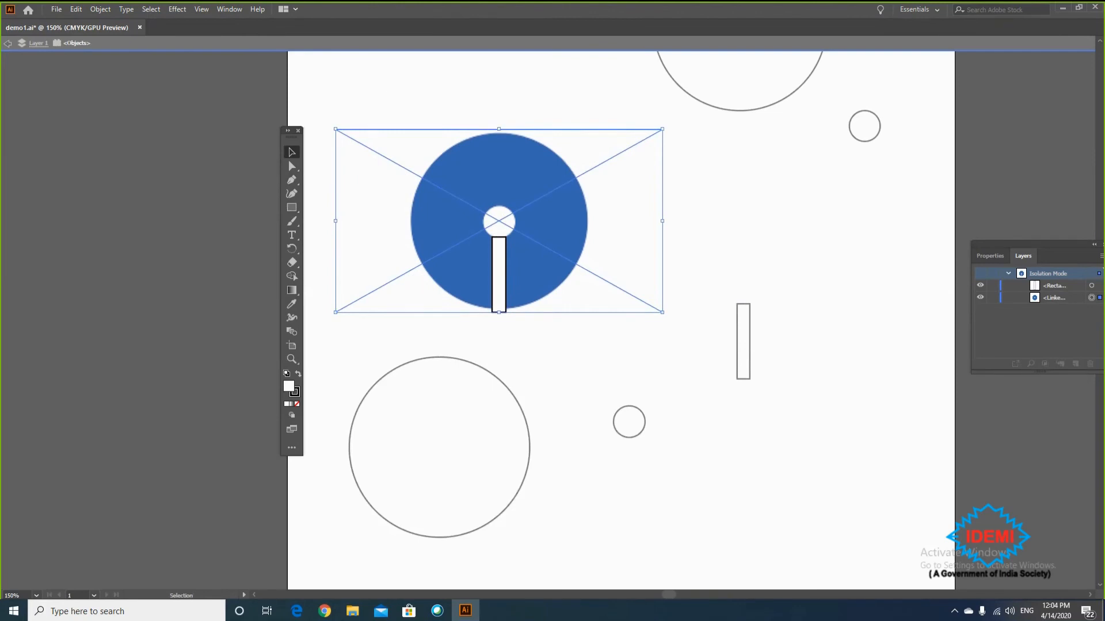
click(39, 41)
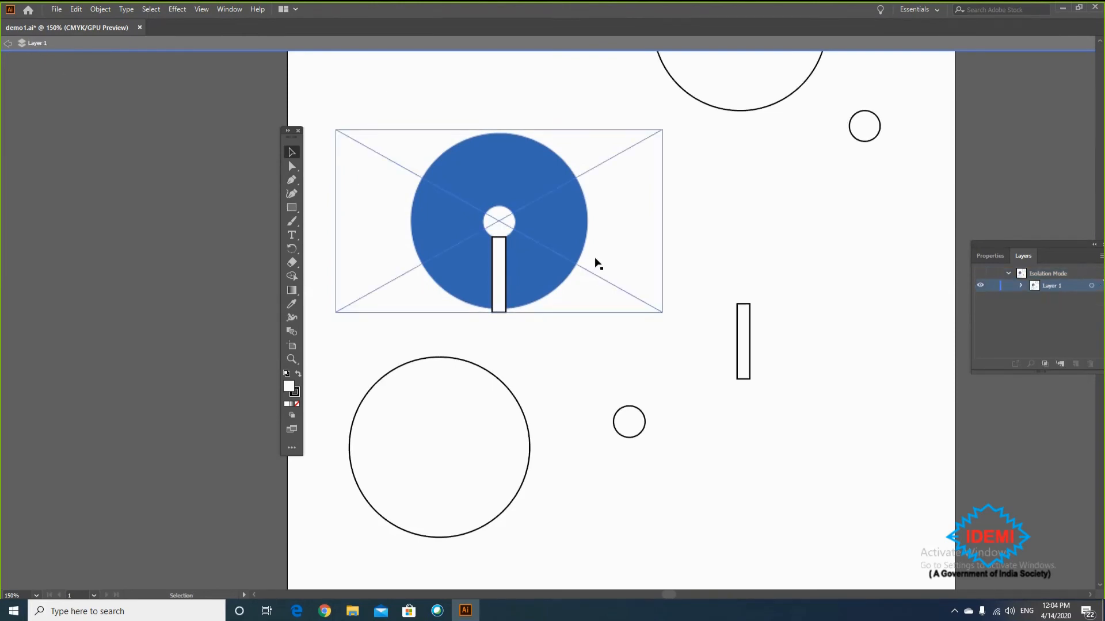
- Move the older rectangle below the upper small circle, and the rectangle on the logo's stem beside the lower small circle
drag(737, 313, 859, 171)
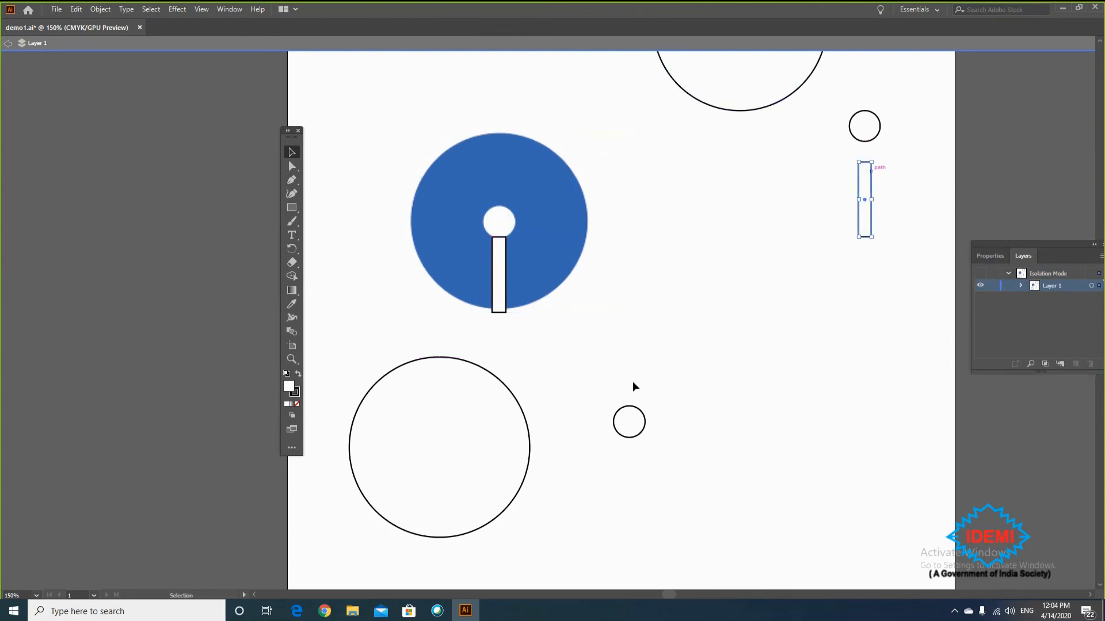
click(500, 307)
drag(501, 311, 718, 437)
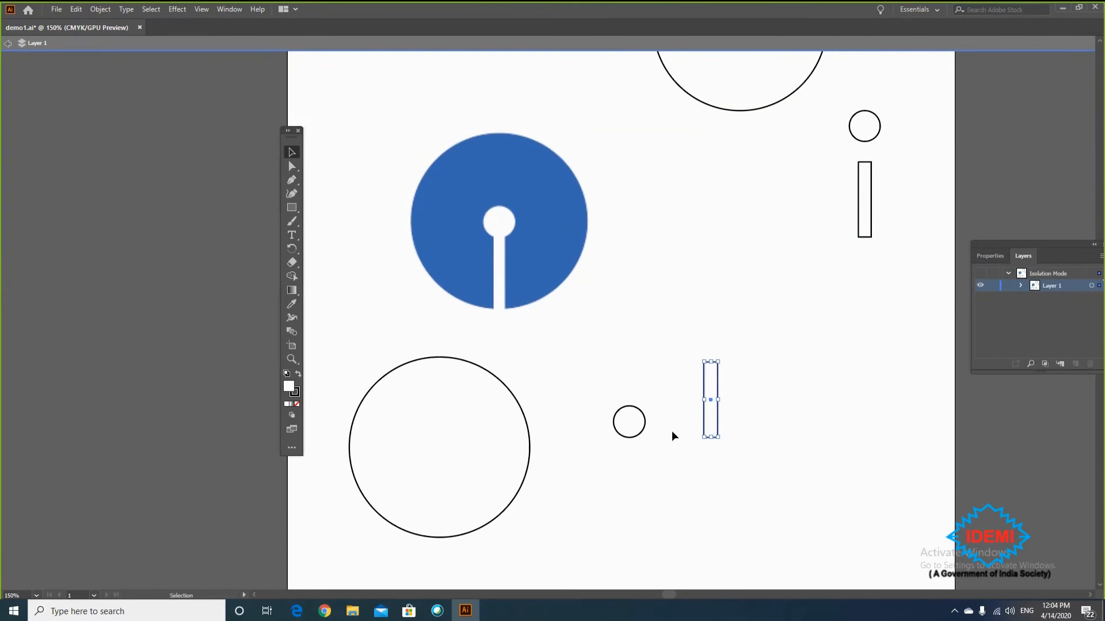
- Move the large traced circle closer to the small one, and align both circles and the rectangle to their horizontal centres
scroll(603, 400, down, 3)
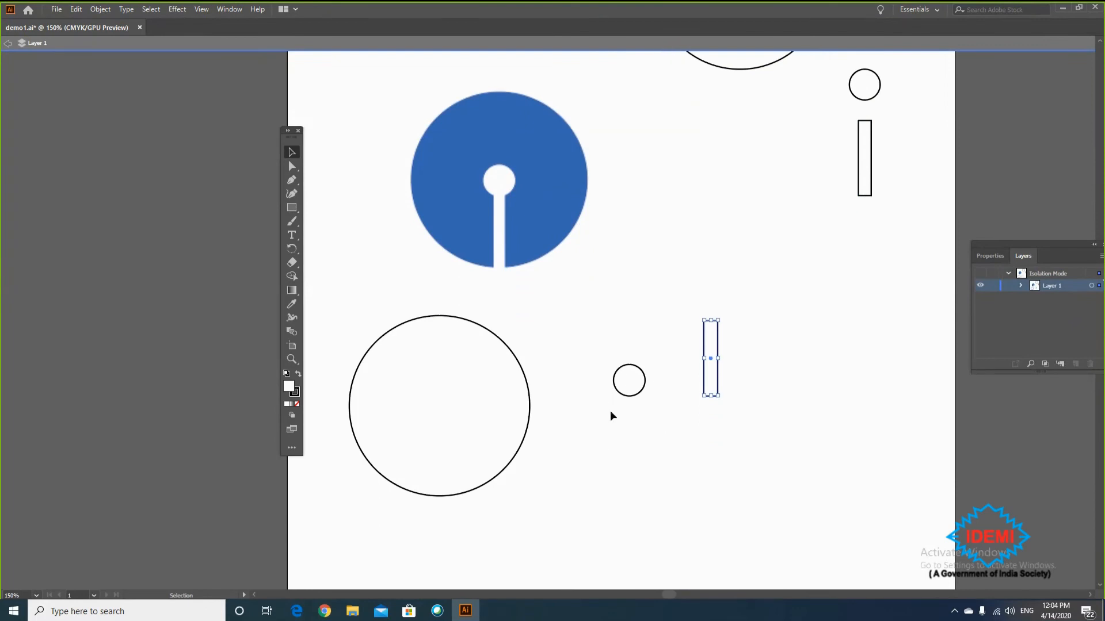
drag(530, 375, 573, 380)
click(637, 375)
shift+click(573, 382)
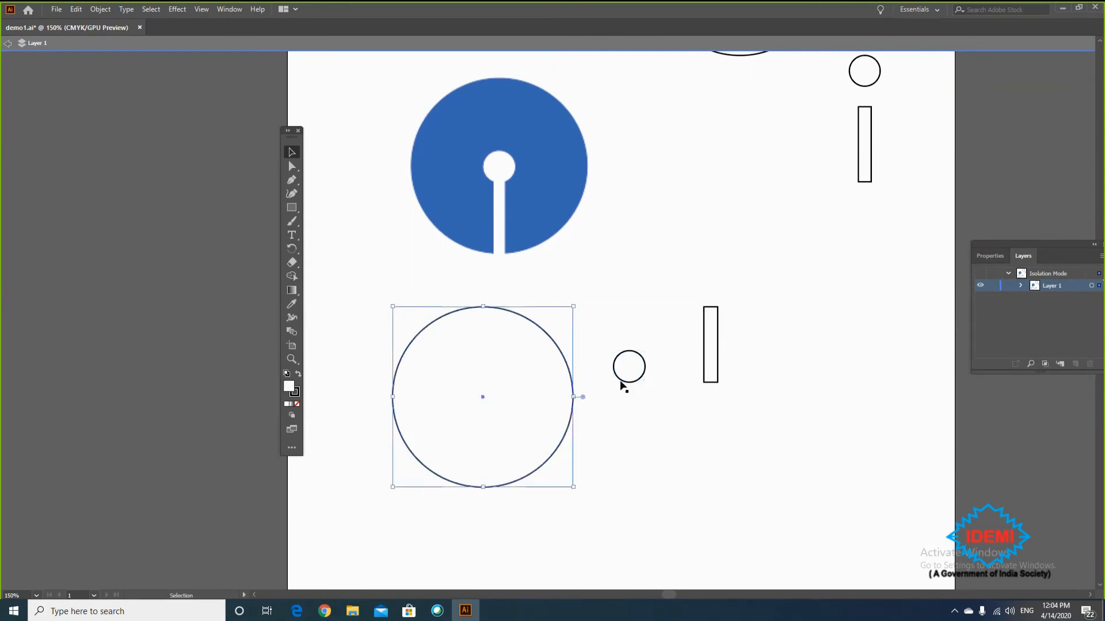
shift+click(706, 375)
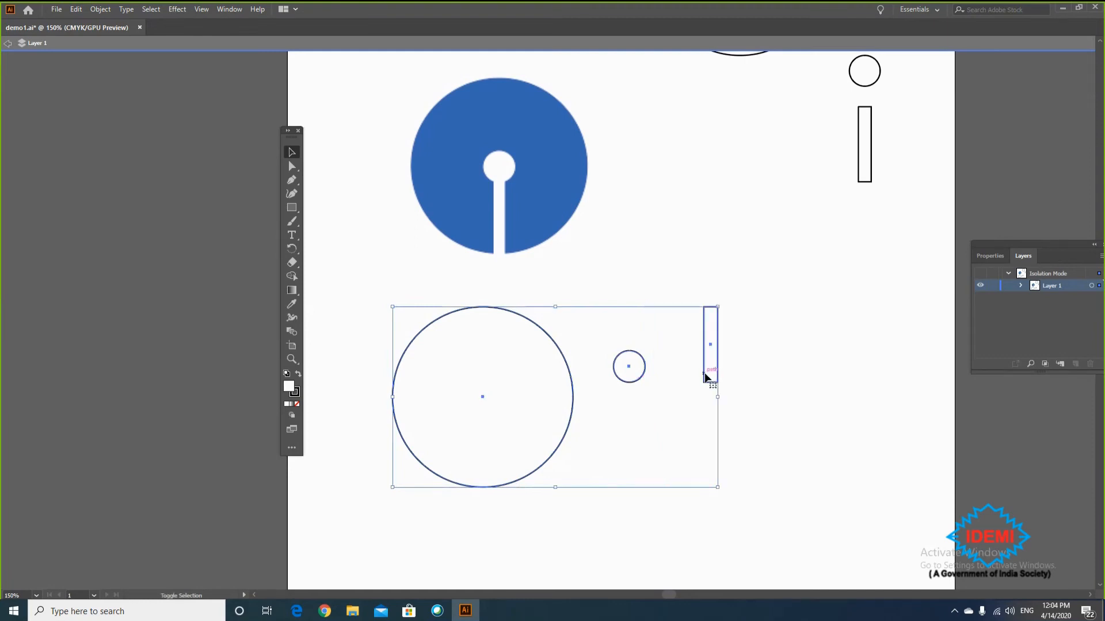
click(989, 256)
drag(1041, 243, 886, 101)
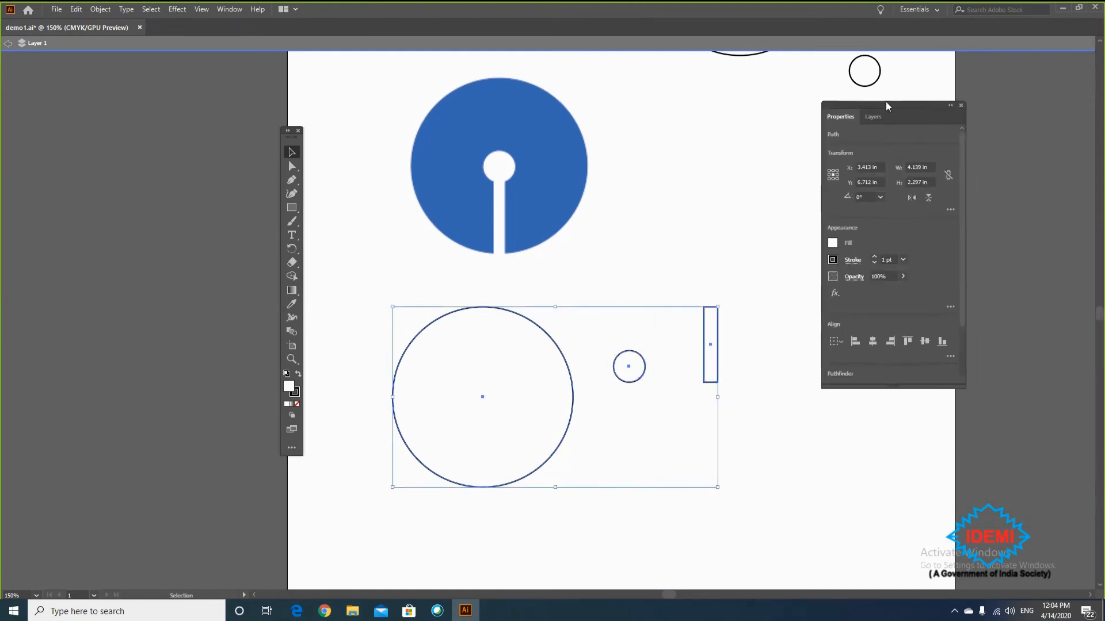
click(866, 340)
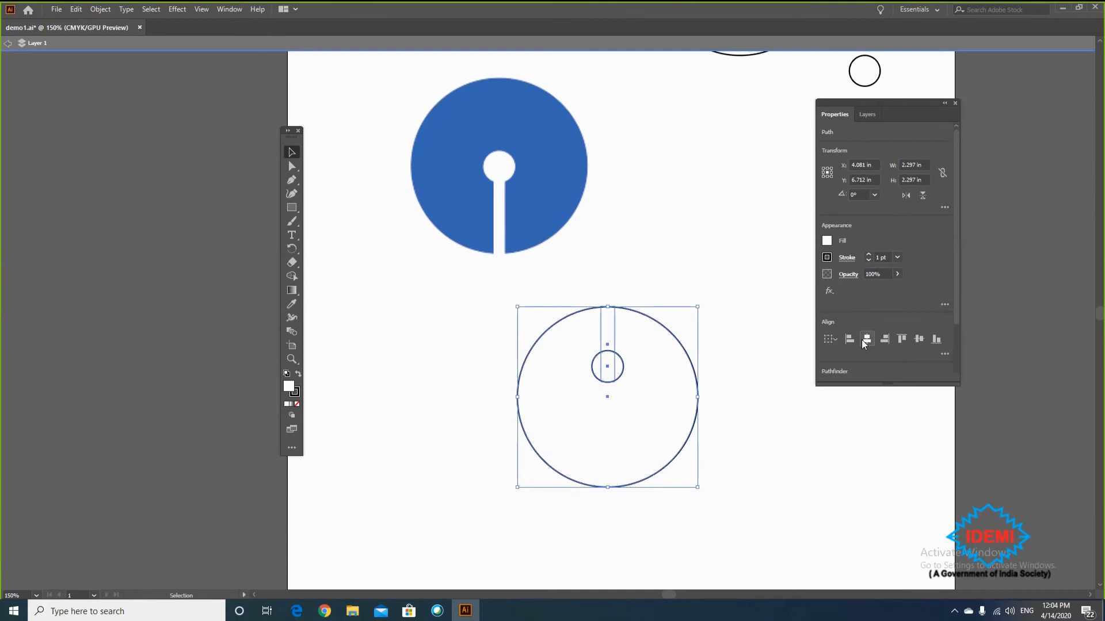
click(917, 340)
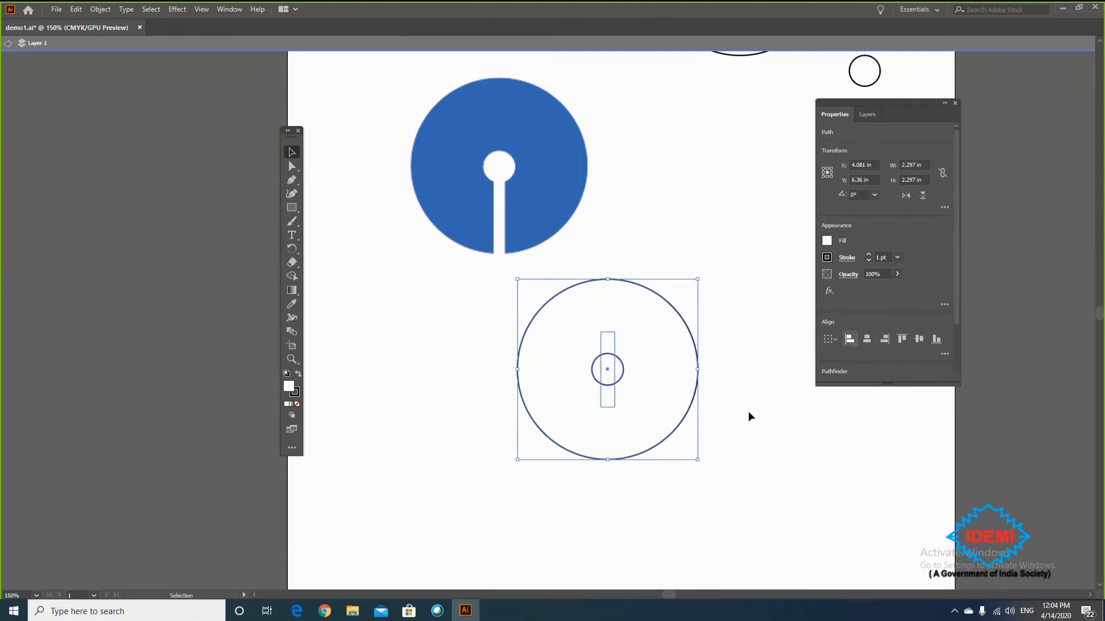
click(731, 403)
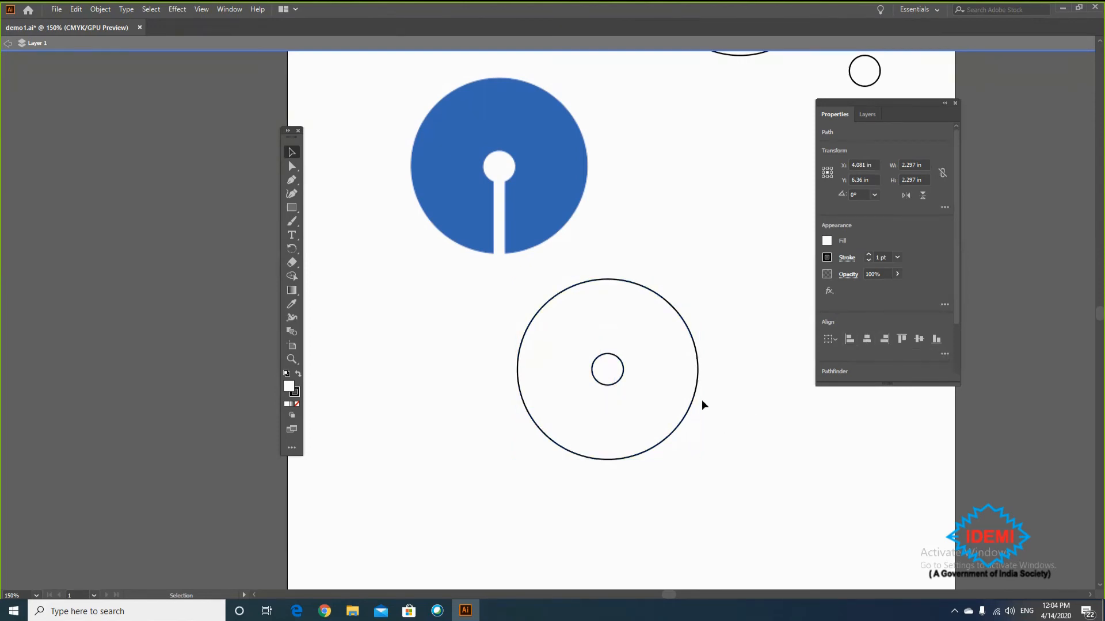
click(674, 362)
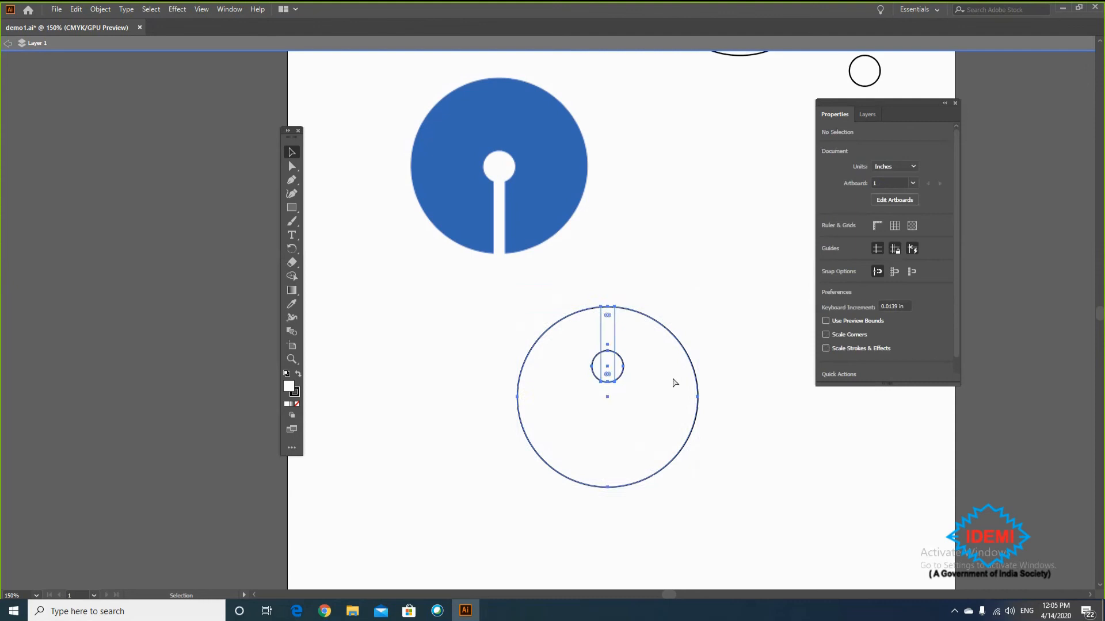
- Align the large circle, small circle and narrow rectangle to their vertical centres
drag(480, 291, 772, 513)
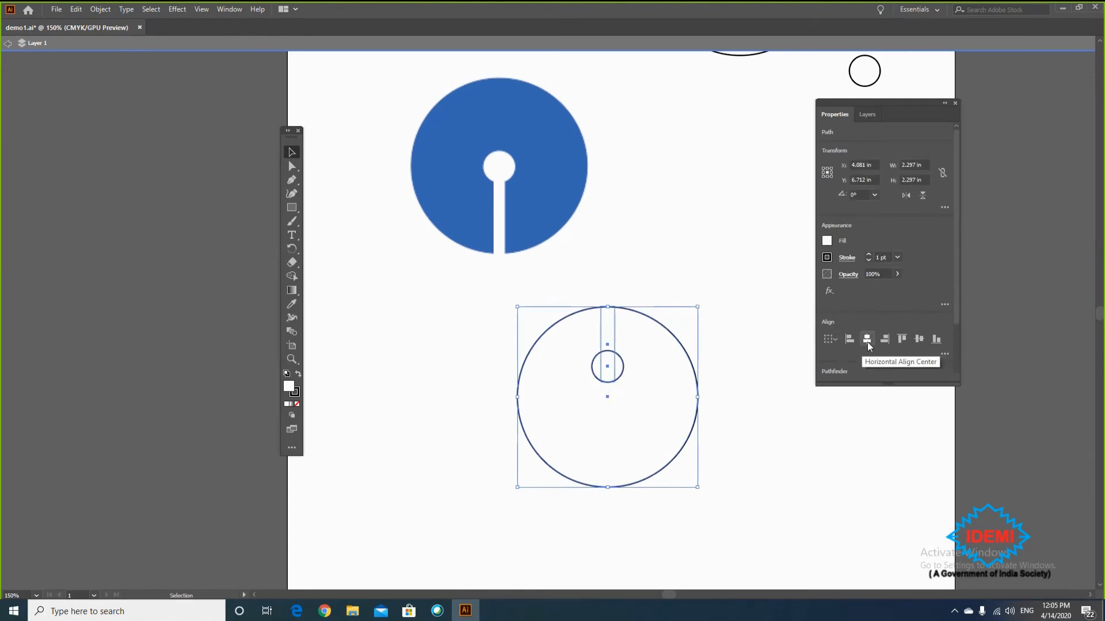
click(919, 340)
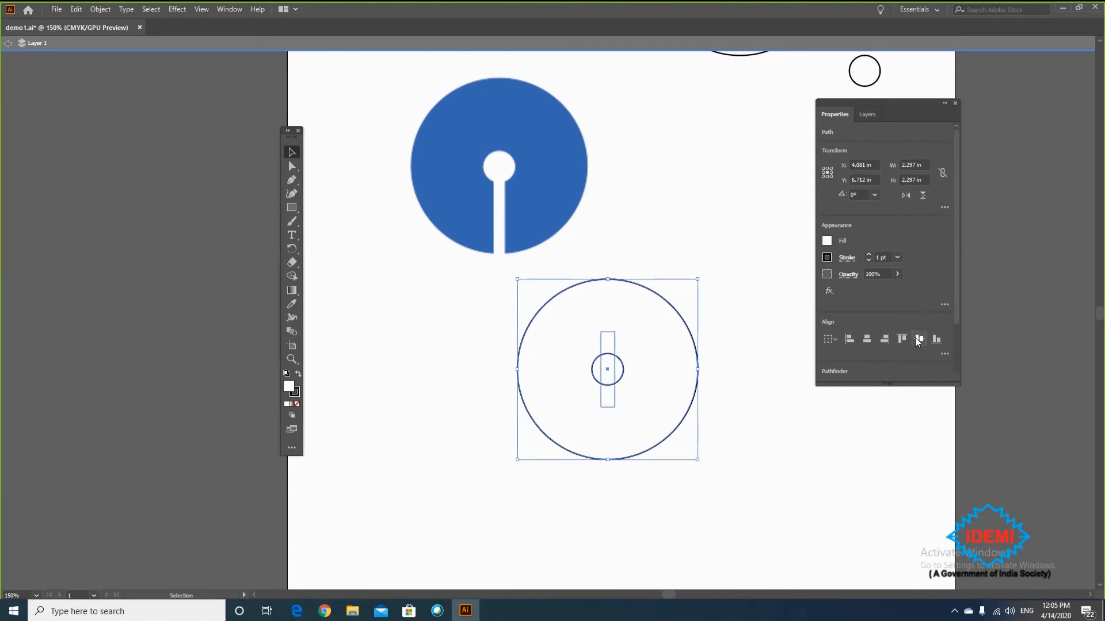
click(729, 413)
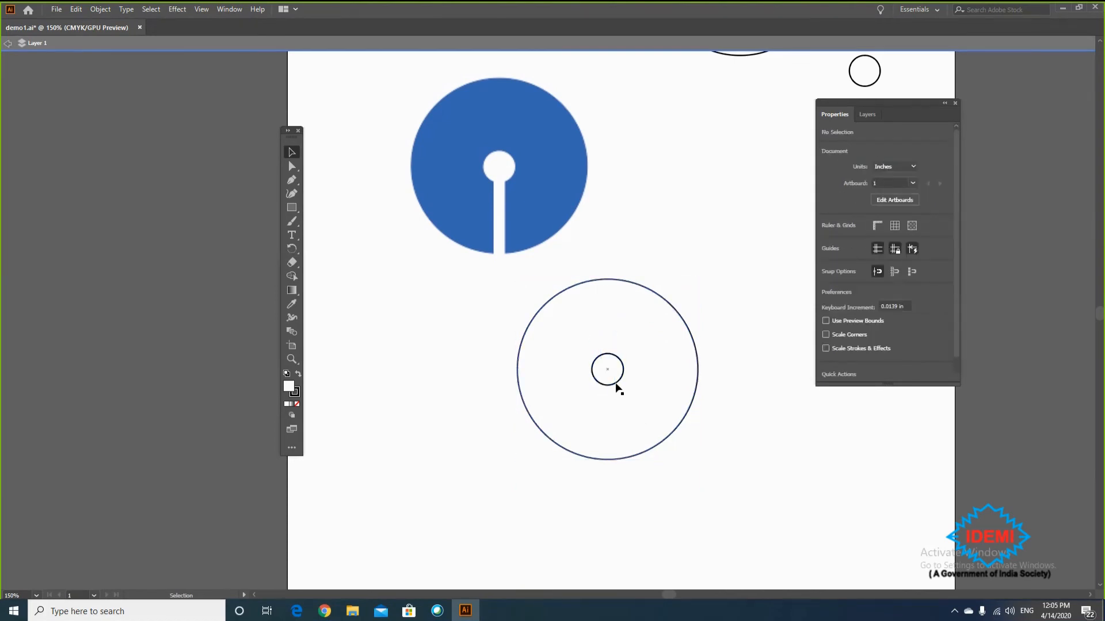
- Send the large traced circle to the back, behind the small circle and the narrow rectangle
click(630, 398)
right_click(629, 398)
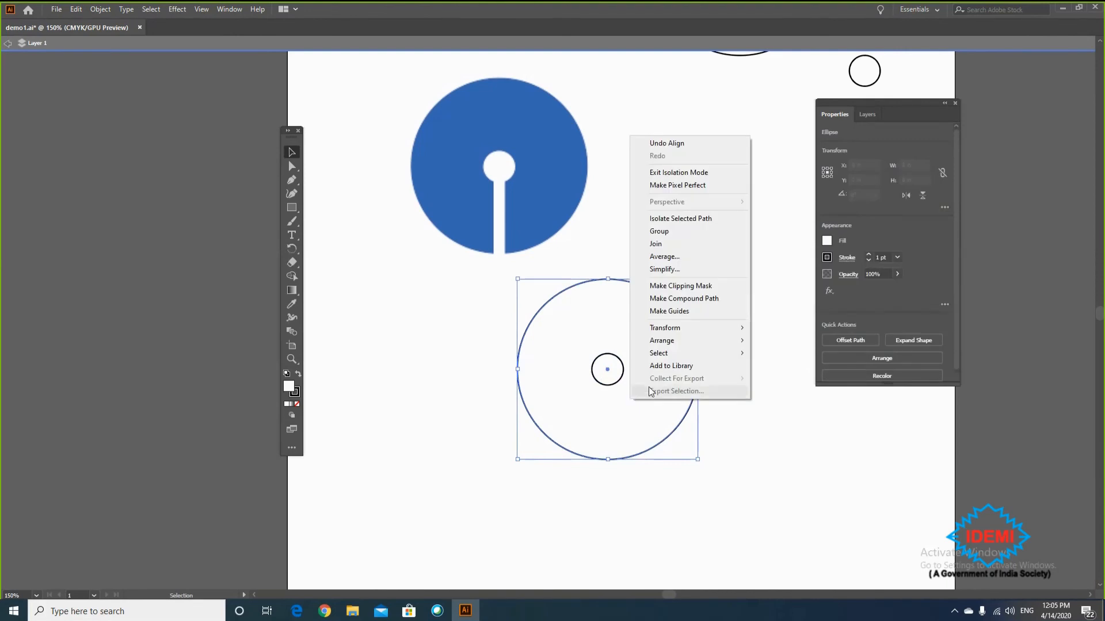
mouse_move(681, 344)
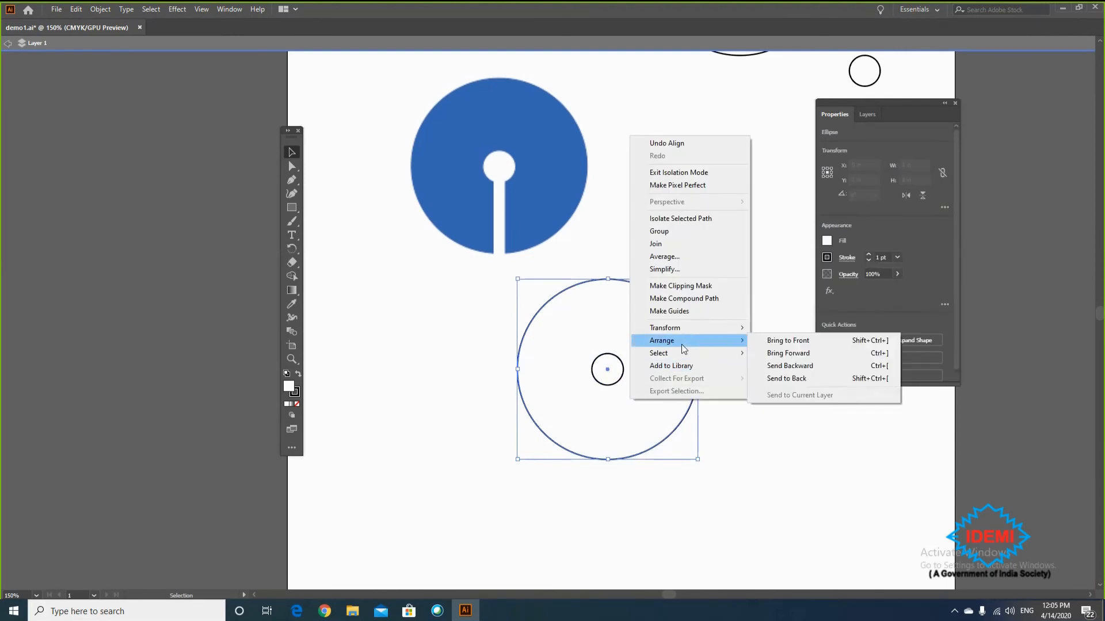
click(807, 378)
click(709, 447)
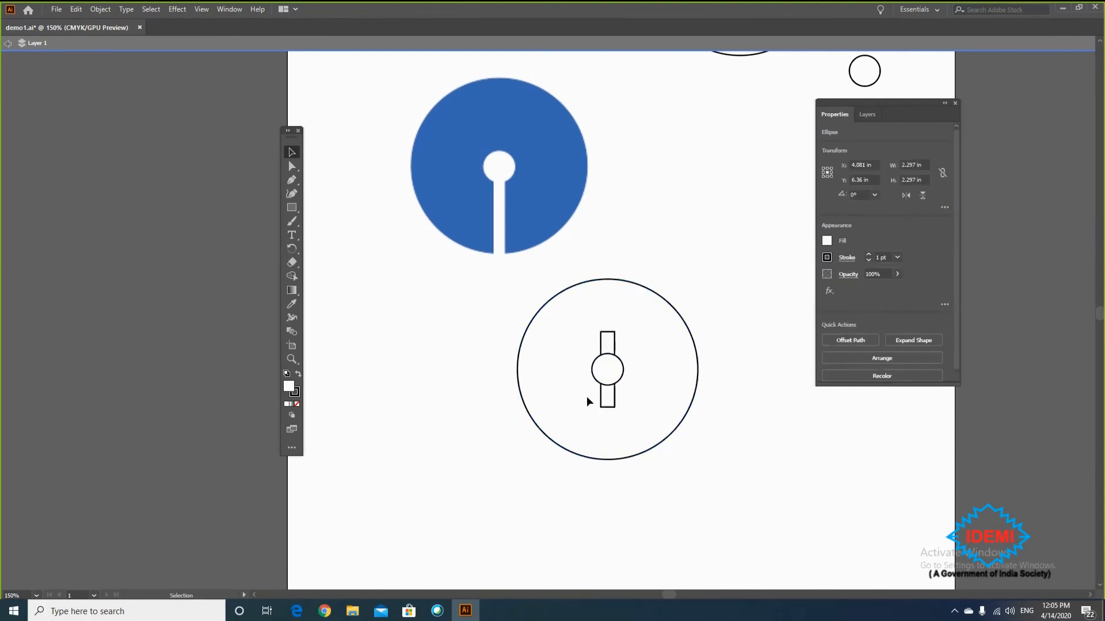
- Bottom-align the large traced circle with the narrow rectangle, using the rectangle as the key object
click(606, 380)
click(612, 402)
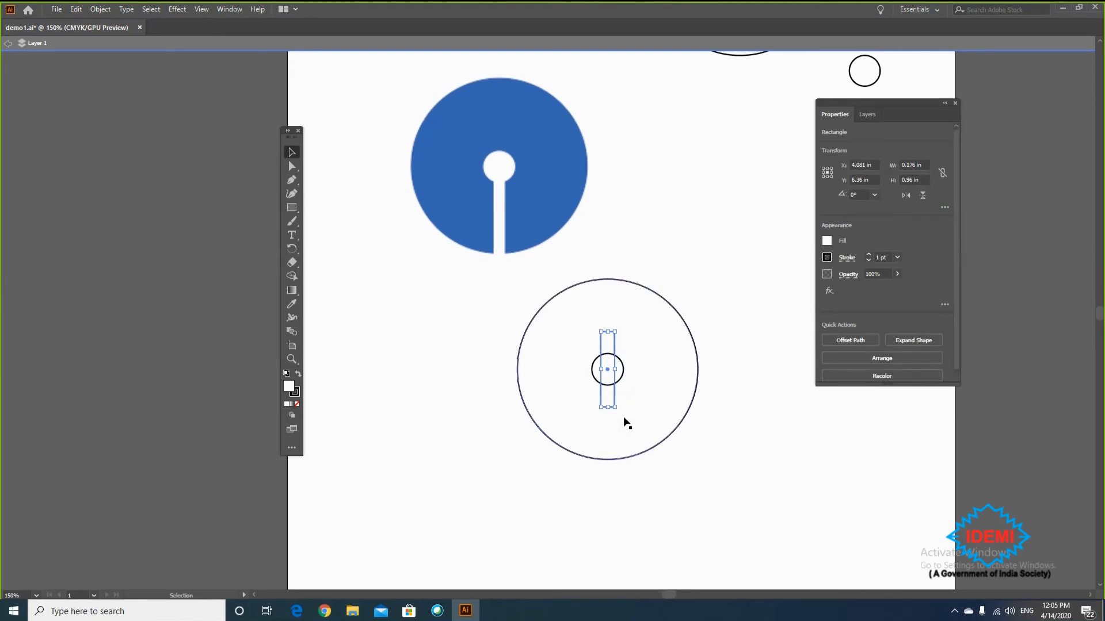
shift+click(676, 426)
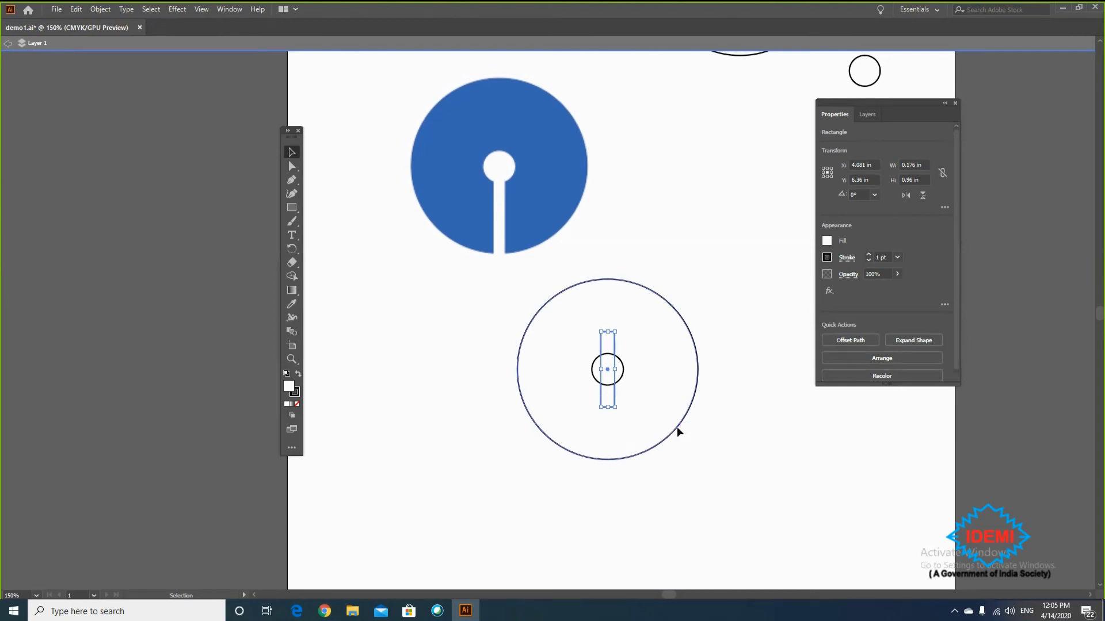
click(609, 403)
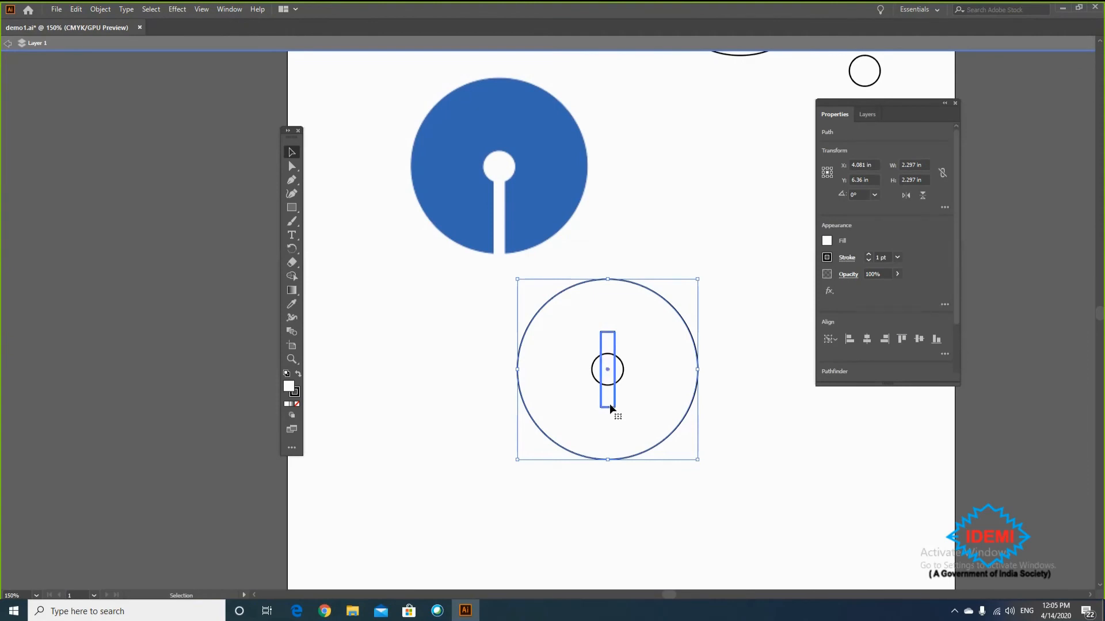
click(937, 341)
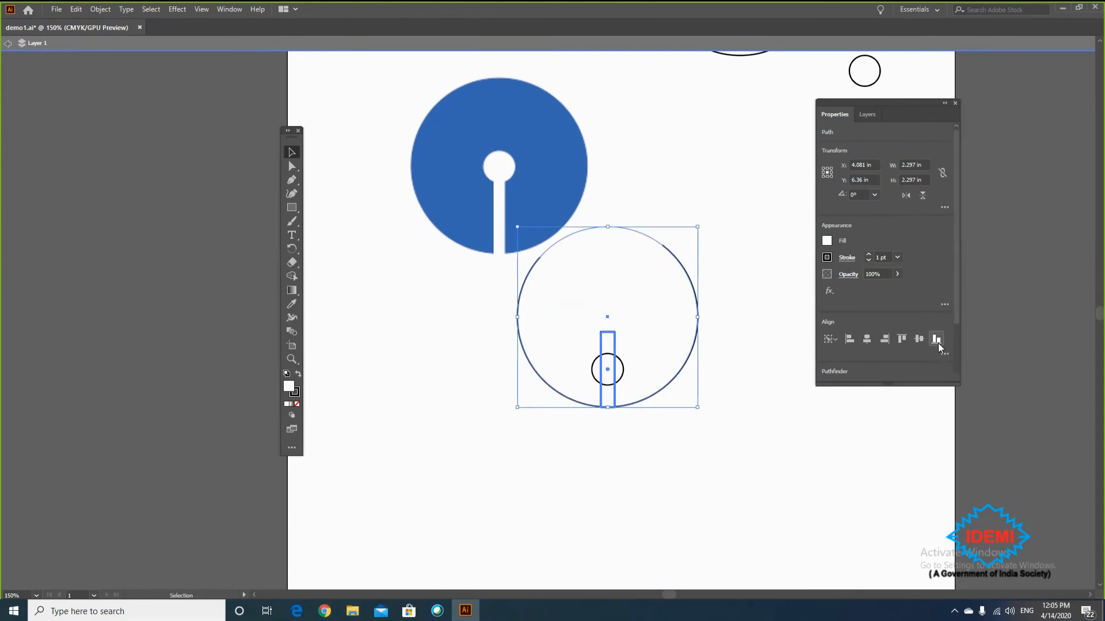
click(624, 458)
- Align the small circle and the large traced circle to their vertical centres, leaving the rectangle out of the selection
click(619, 382)
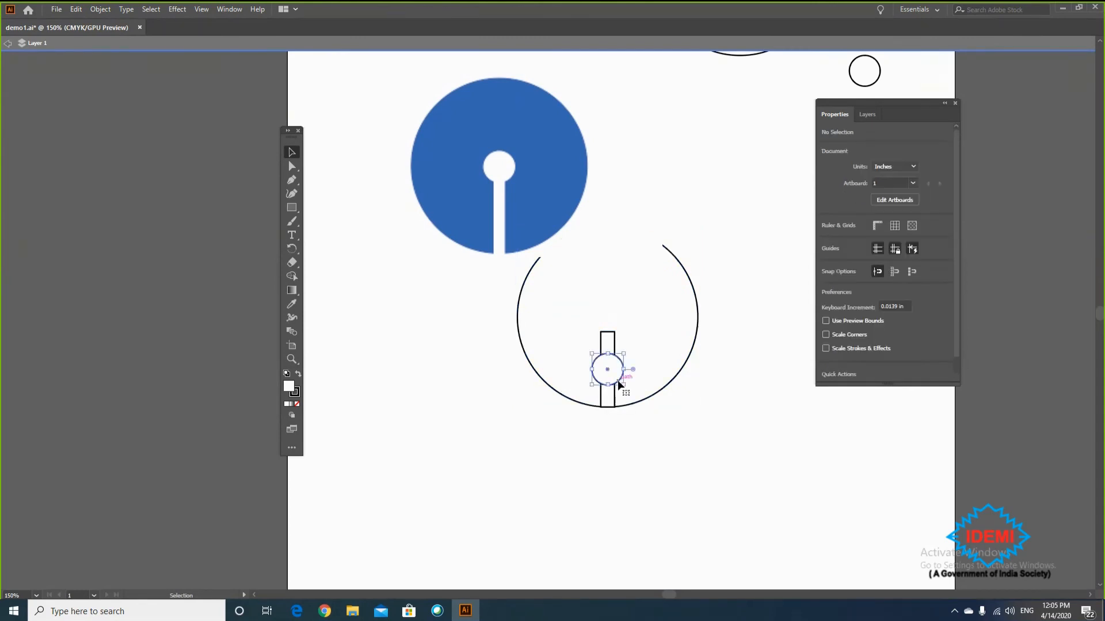
shift+click(698, 332)
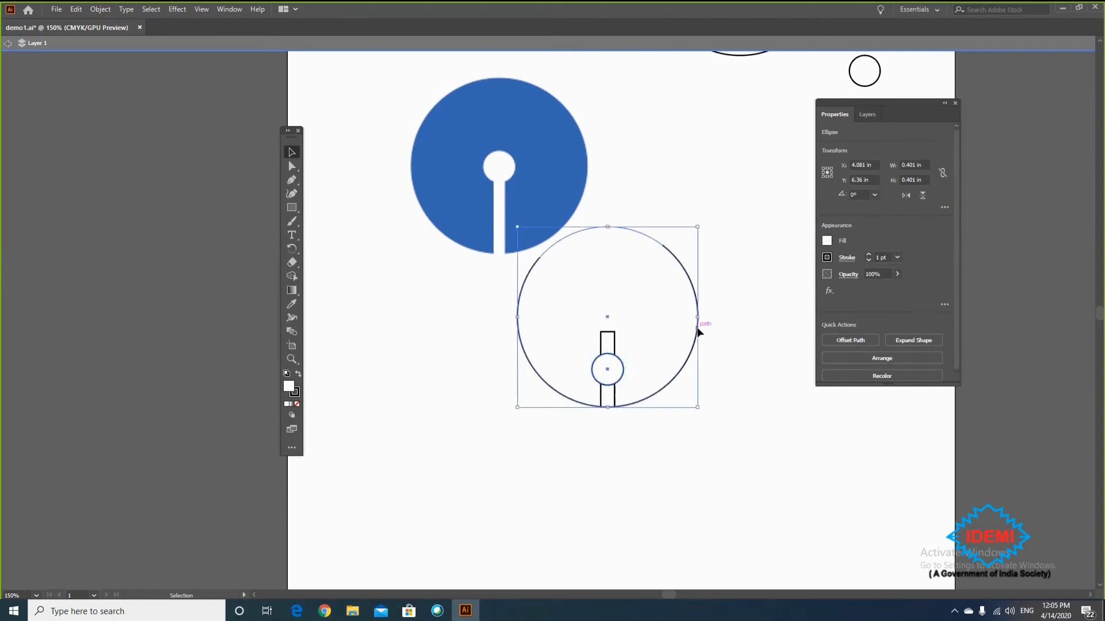
shift+click(622, 378)
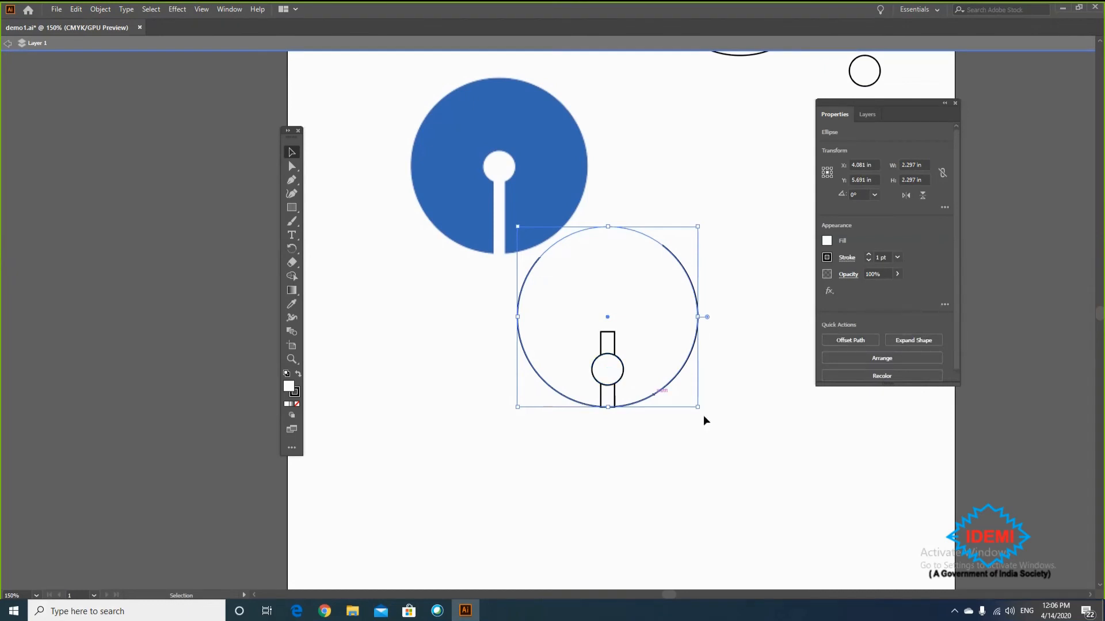
click(607, 385)
click(607, 385)
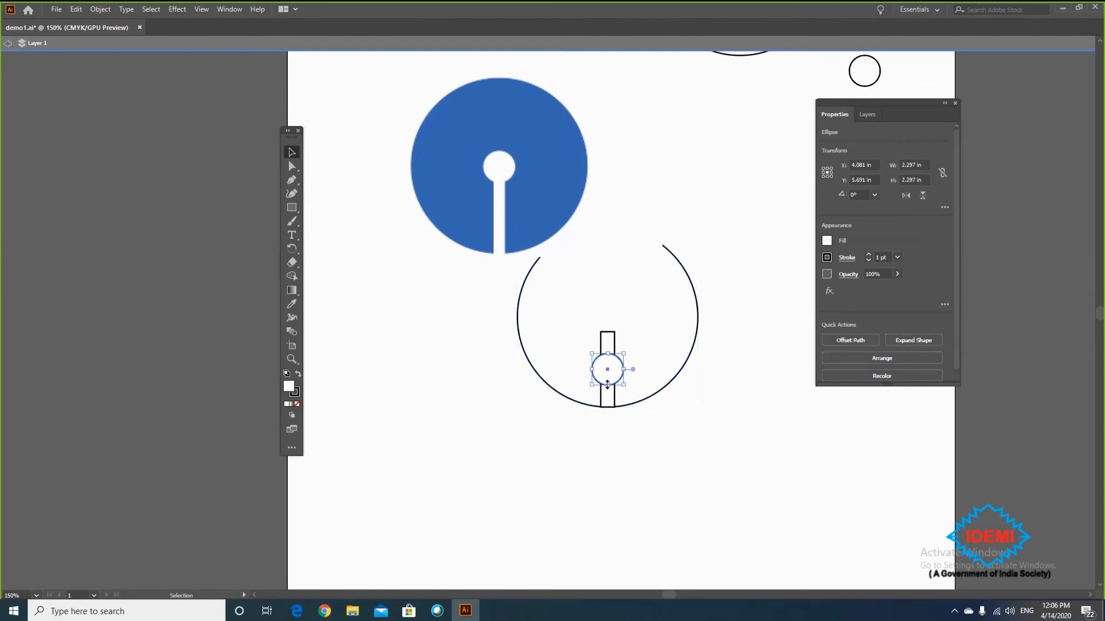
shift+click(681, 377)
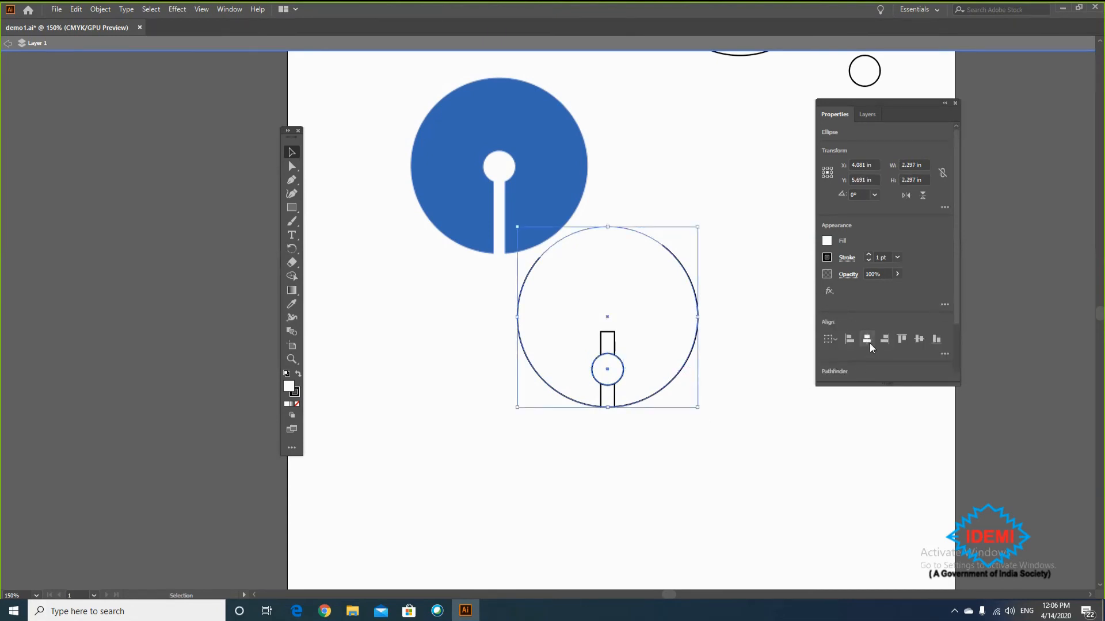
click(918, 340)
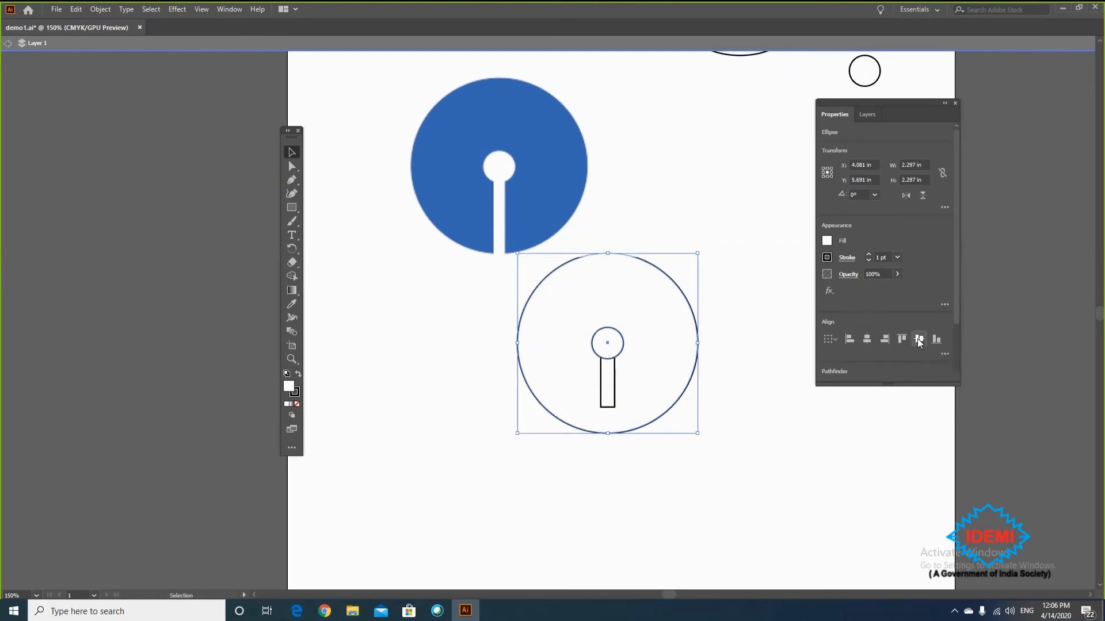
click(731, 435)
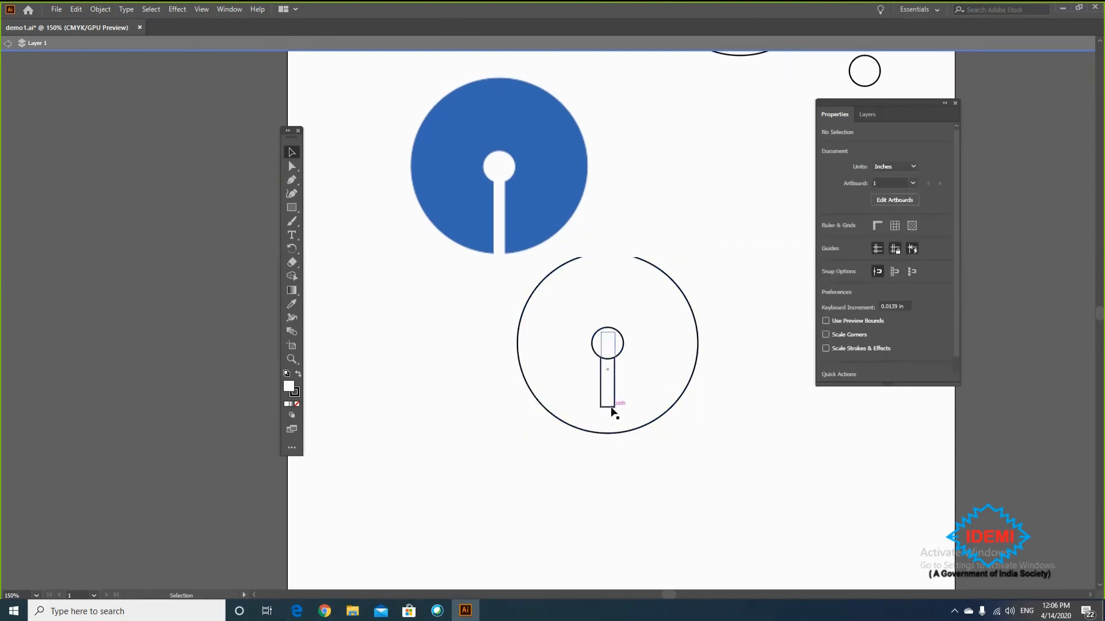
- Bottom-align the narrow rectangle with the large traced circle so the stem reaches the circle's lower edge
click(612, 408)
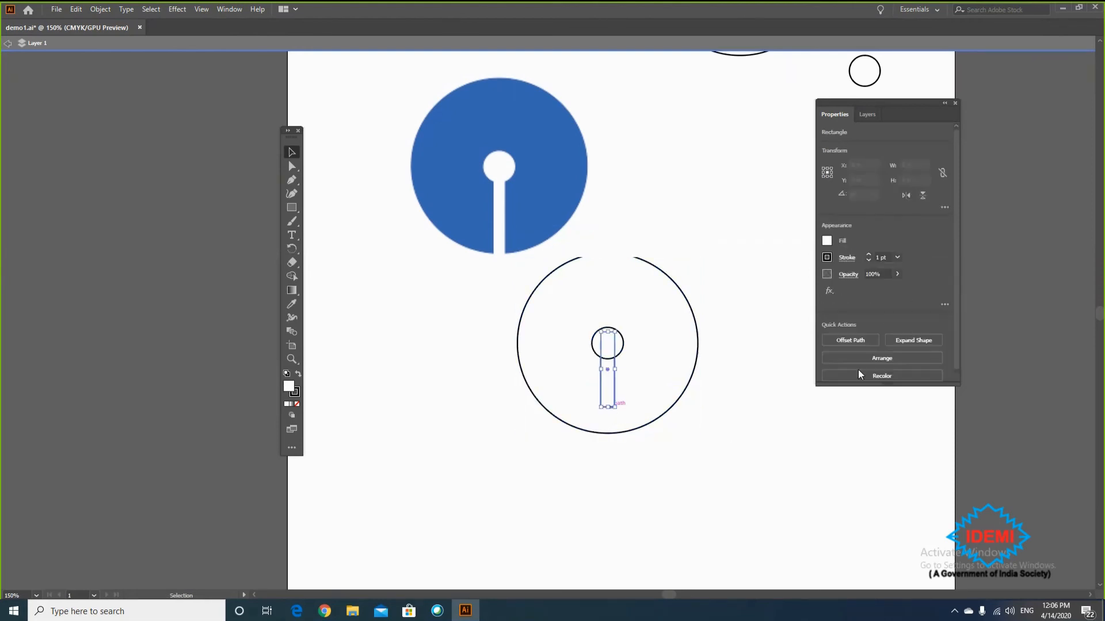
shift+click(696, 357)
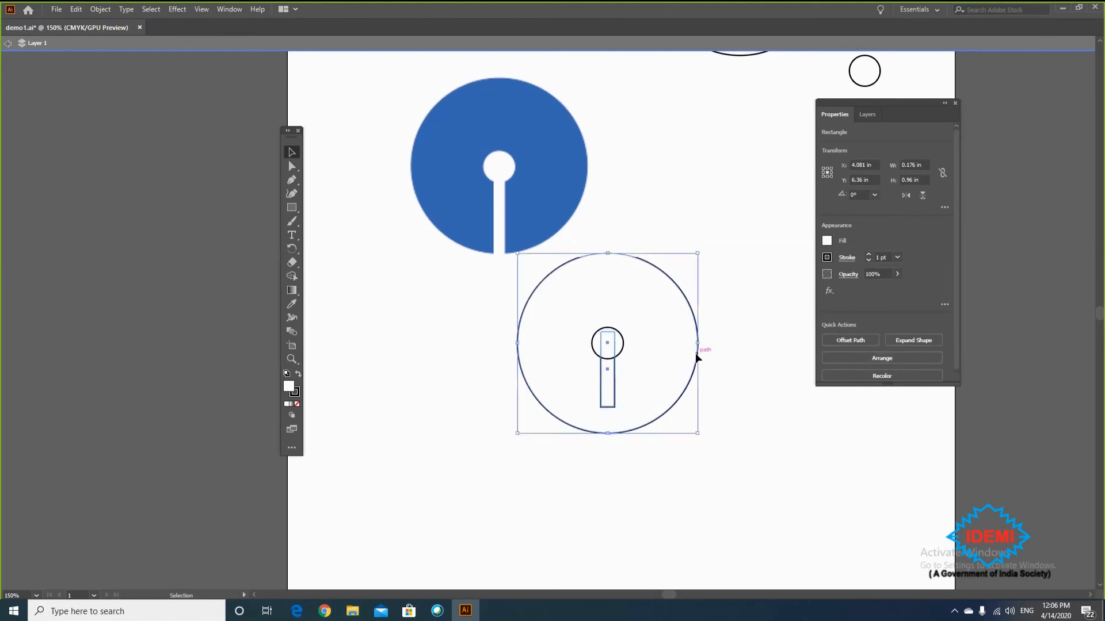
click(936, 340)
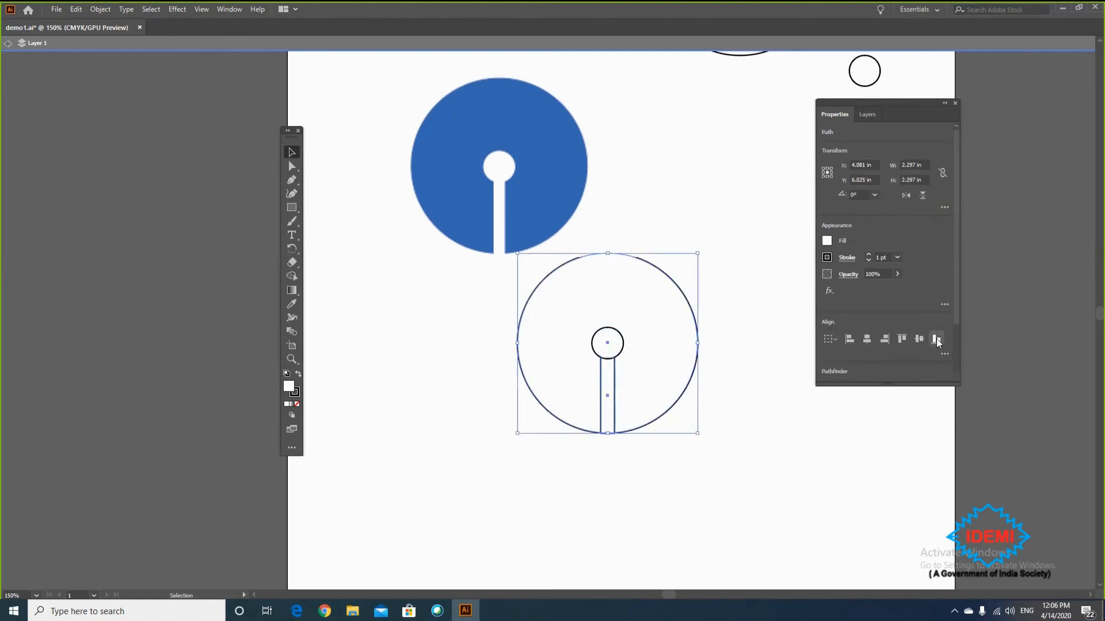
click(708, 437)
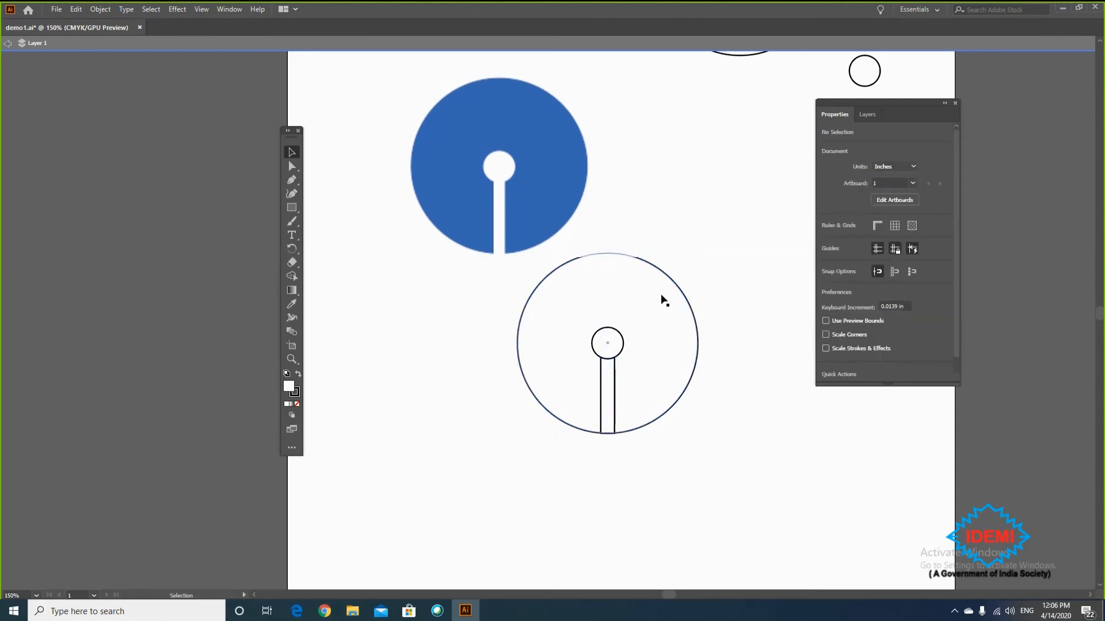
drag(723, 463, 512, 287)
click(570, 322)
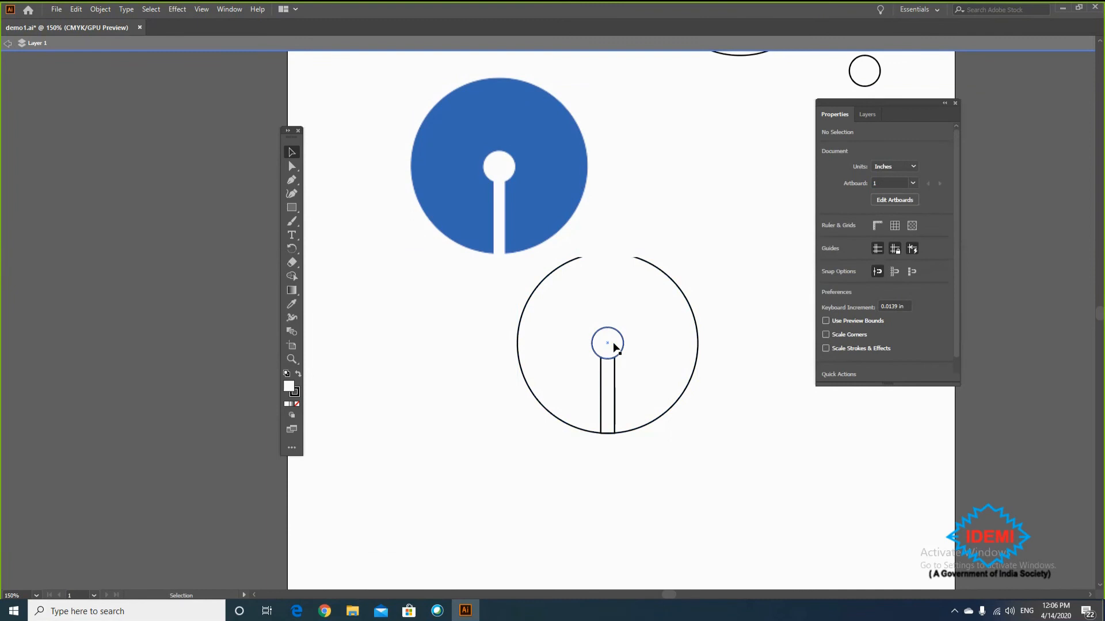
click(697, 340)
shift+click(621, 341)
drag(621, 342, 615, 407)
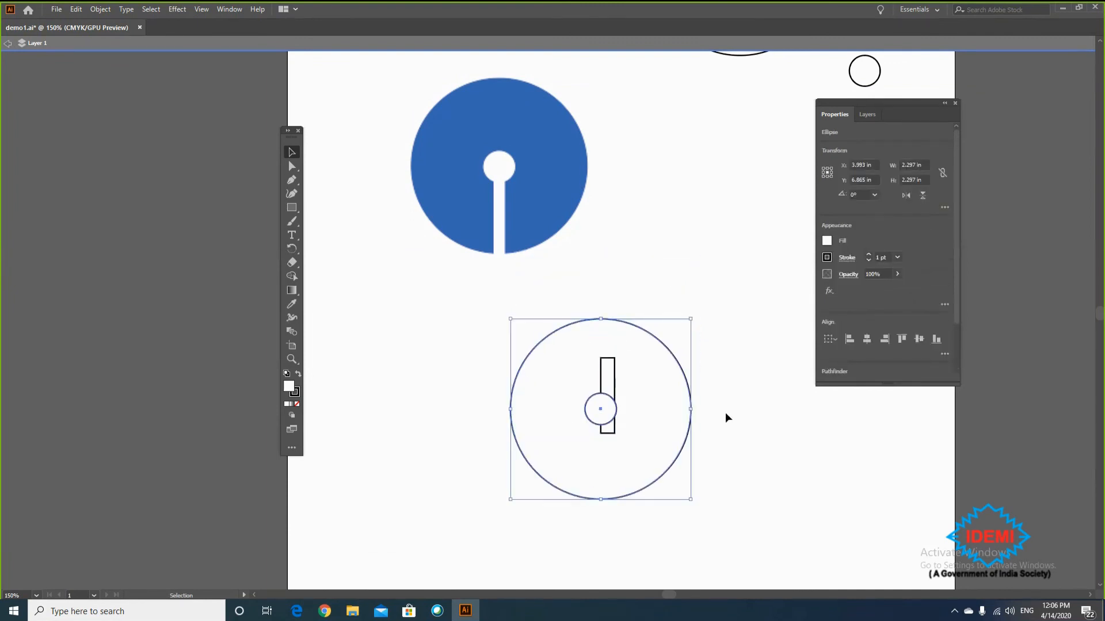
key(ctrl+z)
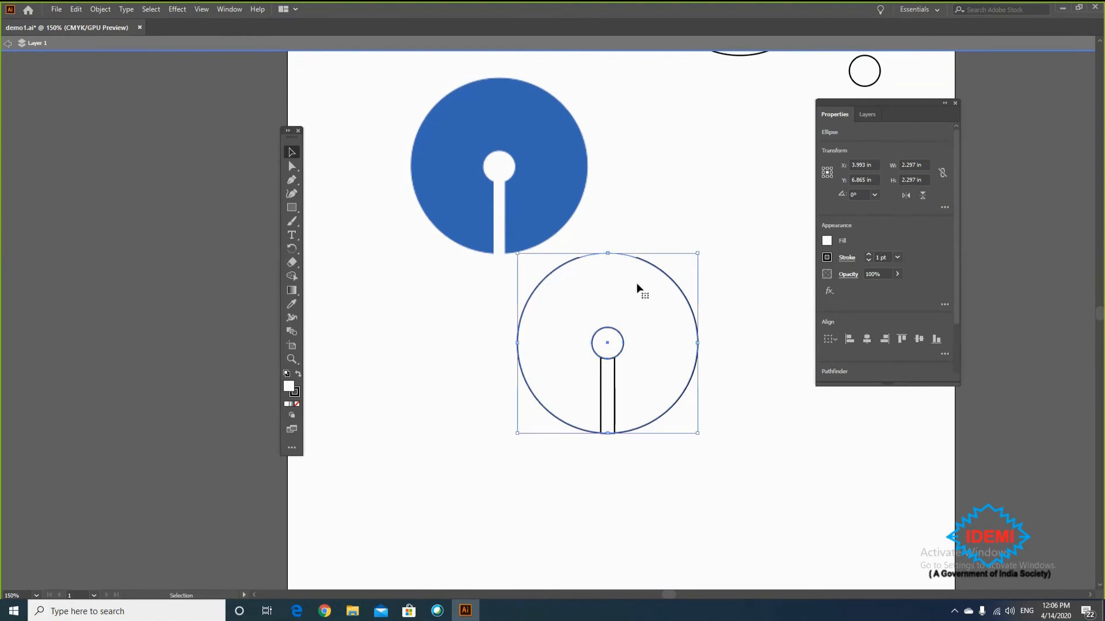
- Move the blue reference logo image slightly up, away from the traced outline shapes
click(728, 295)
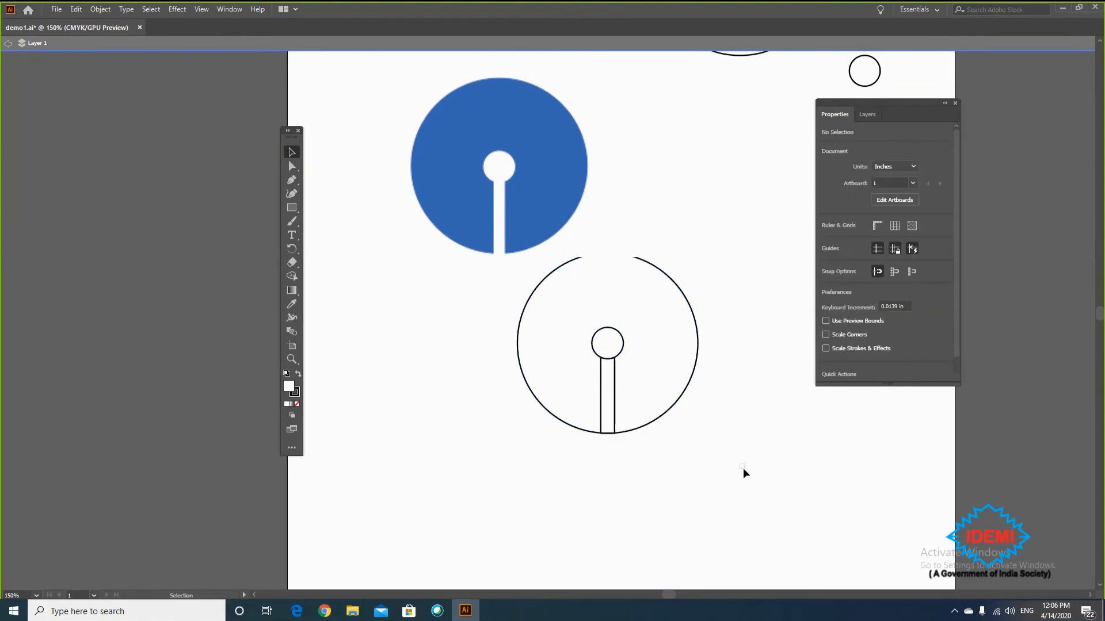
drag(475, 132, 472, 96)
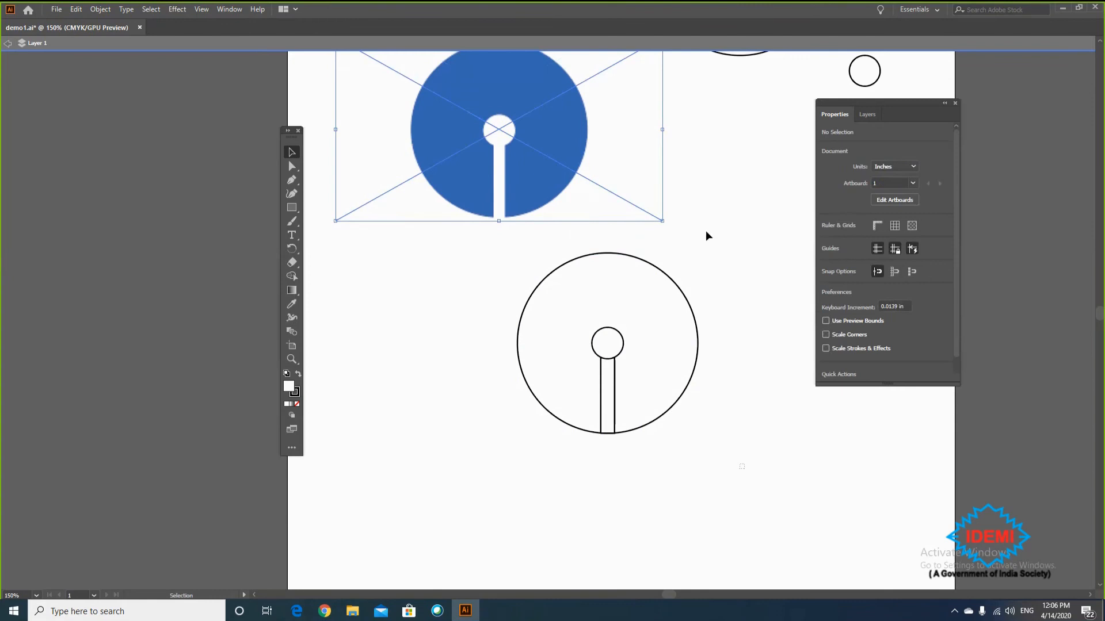
- Examine the narrow rectangle and the small circle as separate shapes by selecting each in turn
click(614, 376)
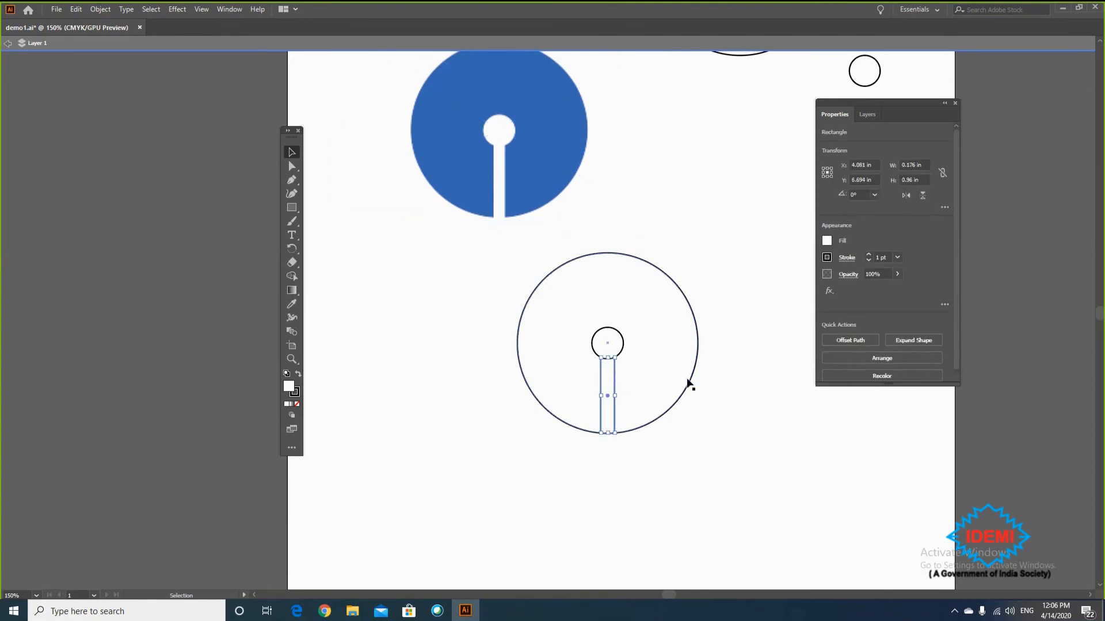
click(732, 368)
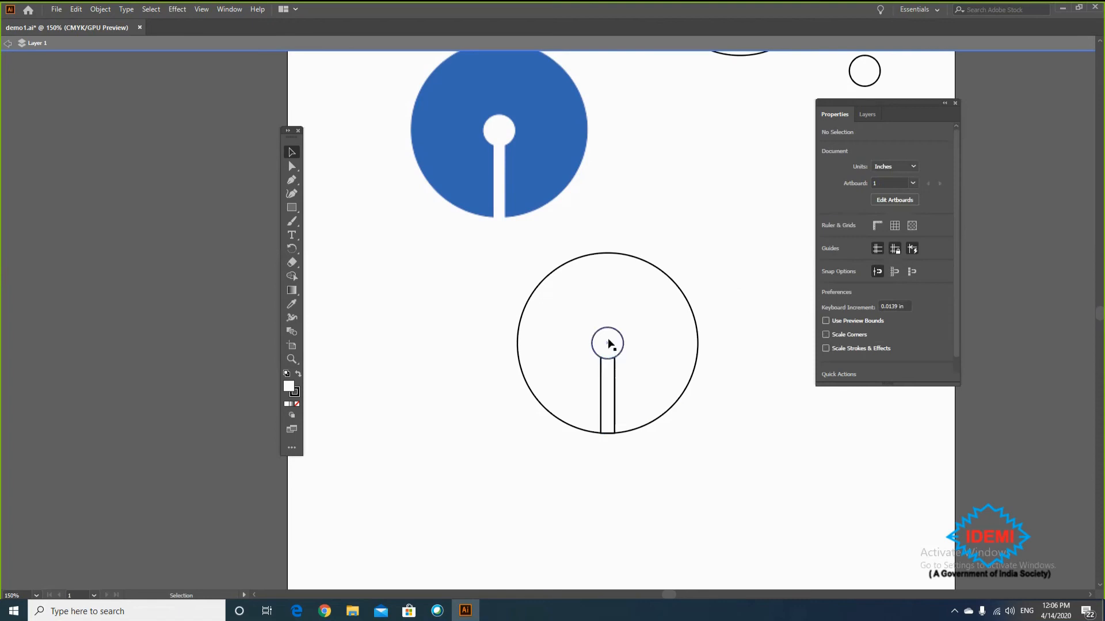
click(606, 380)
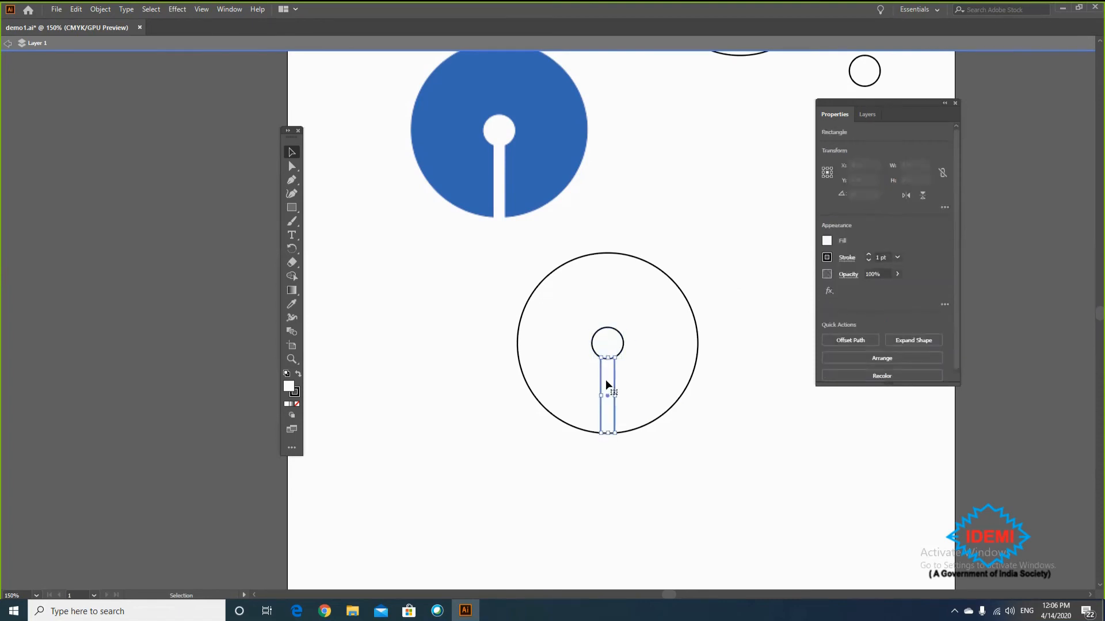
click(610, 345)
click(609, 379)
click(607, 344)
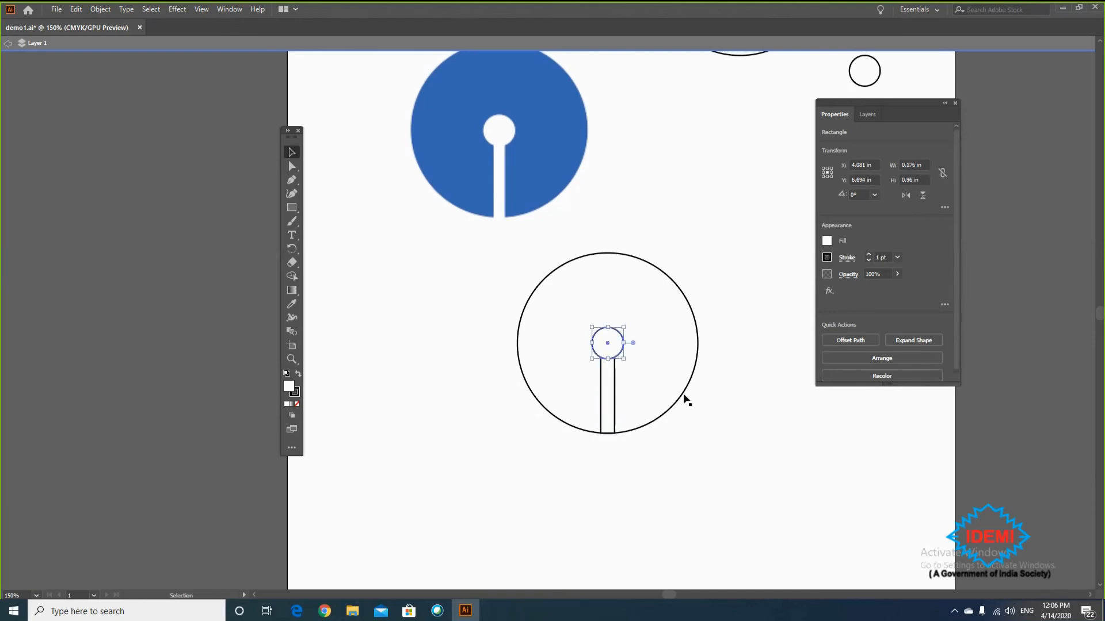
click(767, 423)
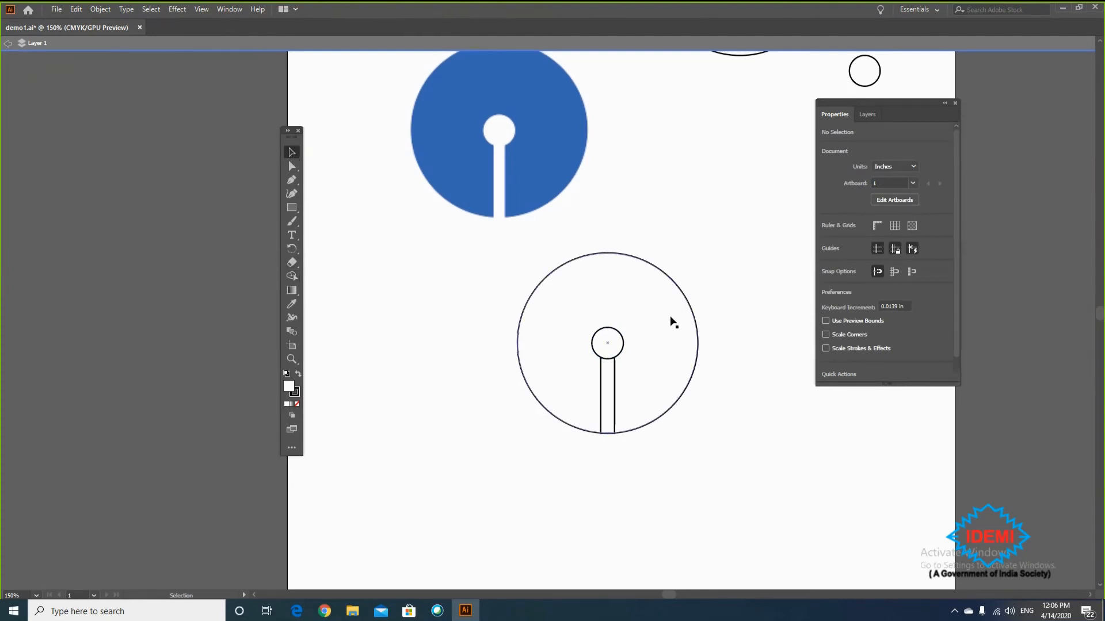
- Merge the small circle and the narrow rectangle into one keyhole shape with the Shape Builder tool
click(698, 323)
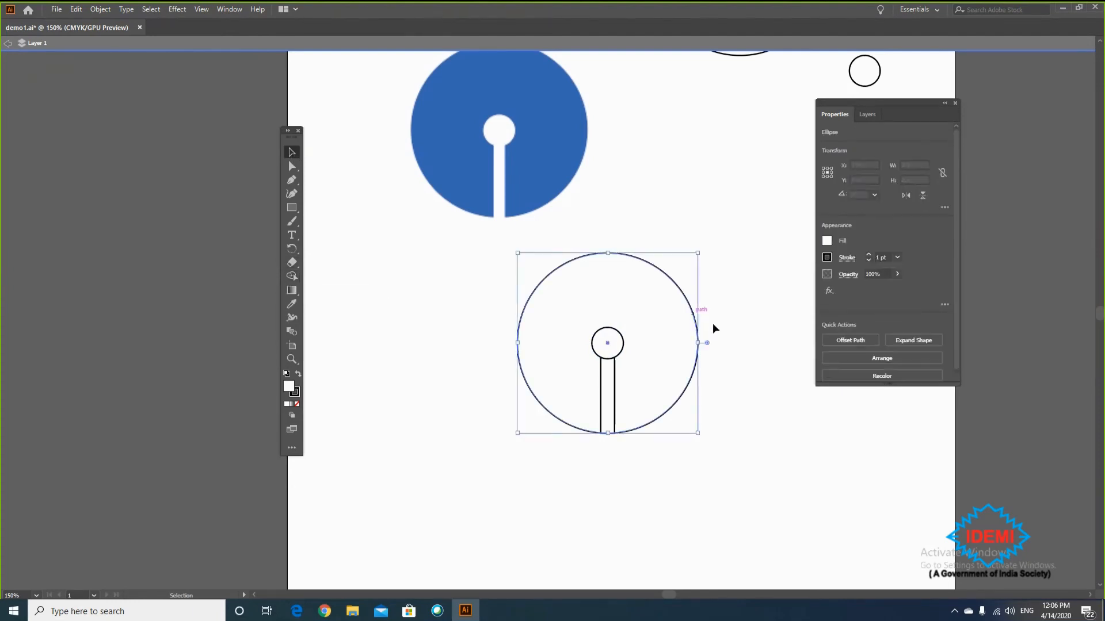
shift+click(615, 355)
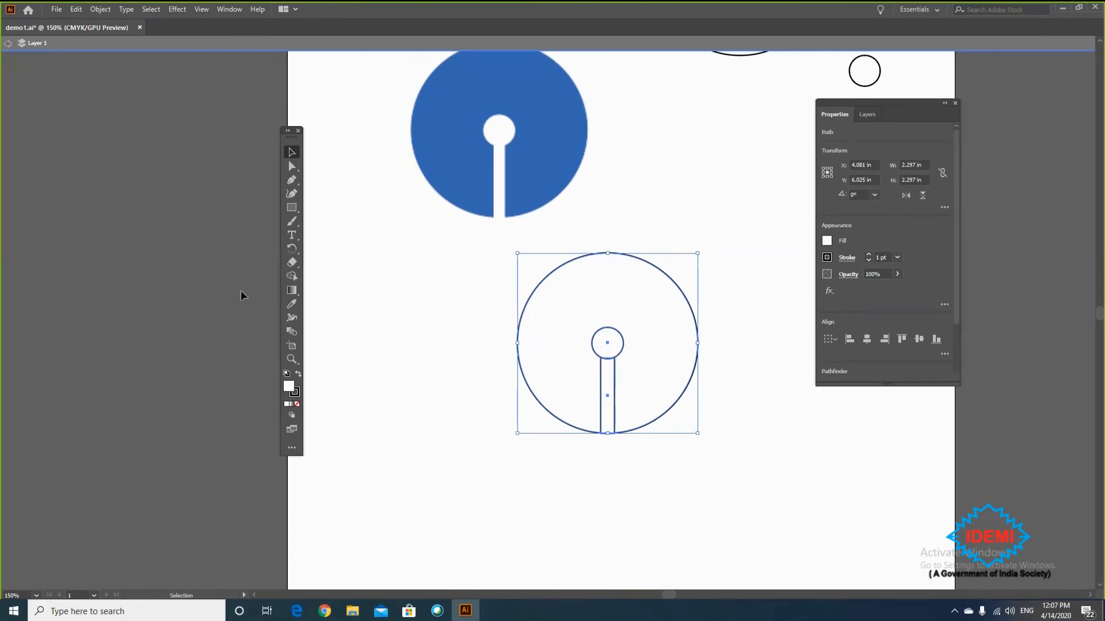
click(293, 276)
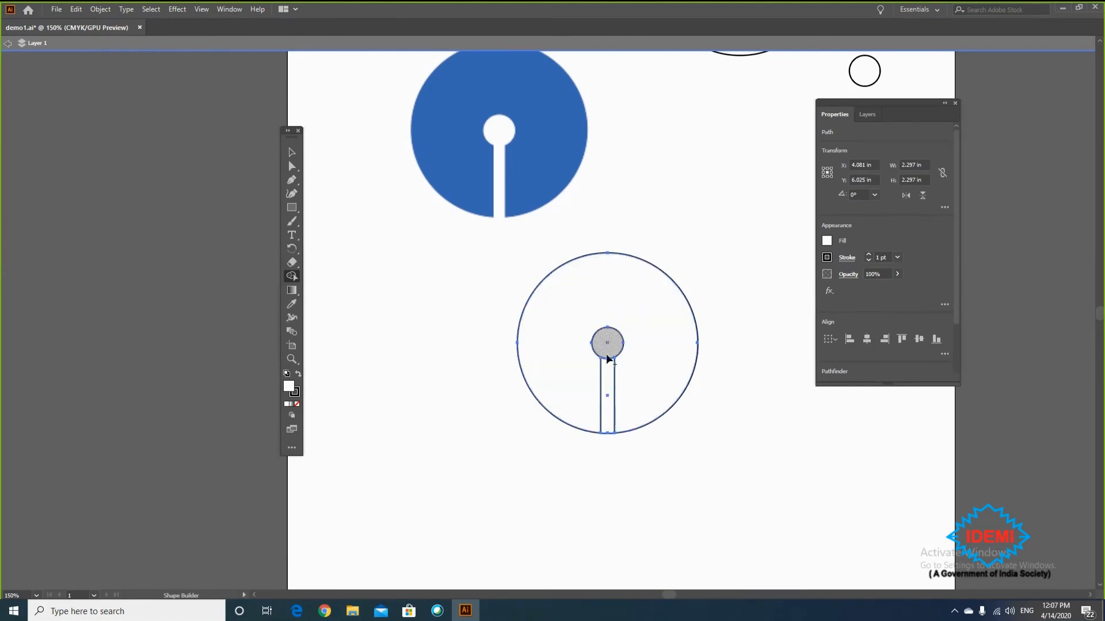
drag(609, 345, 609, 386)
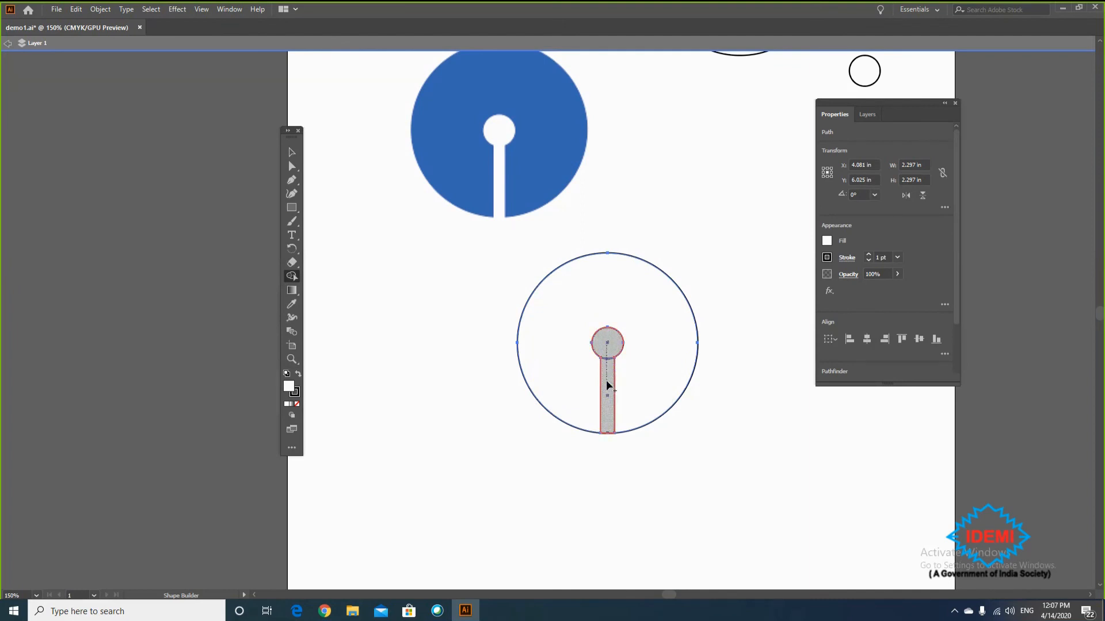
click(291, 153)
click(448, 354)
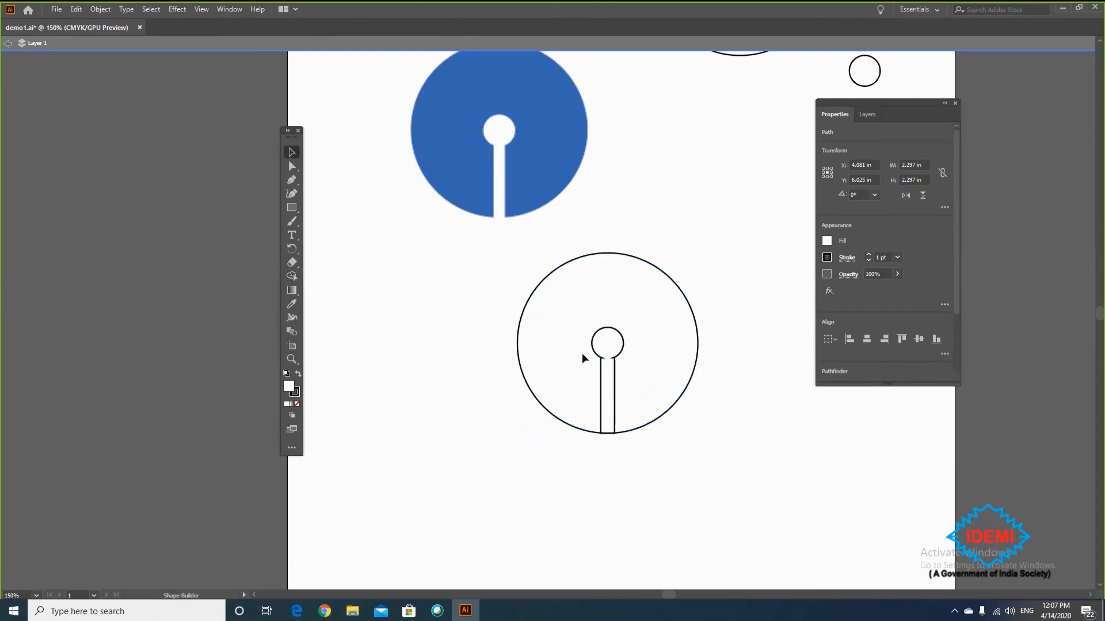
- Pull the merged keyhole shape out of the large circle and undo back to the separate small circle and rectangle
drag(620, 356, 730, 487)
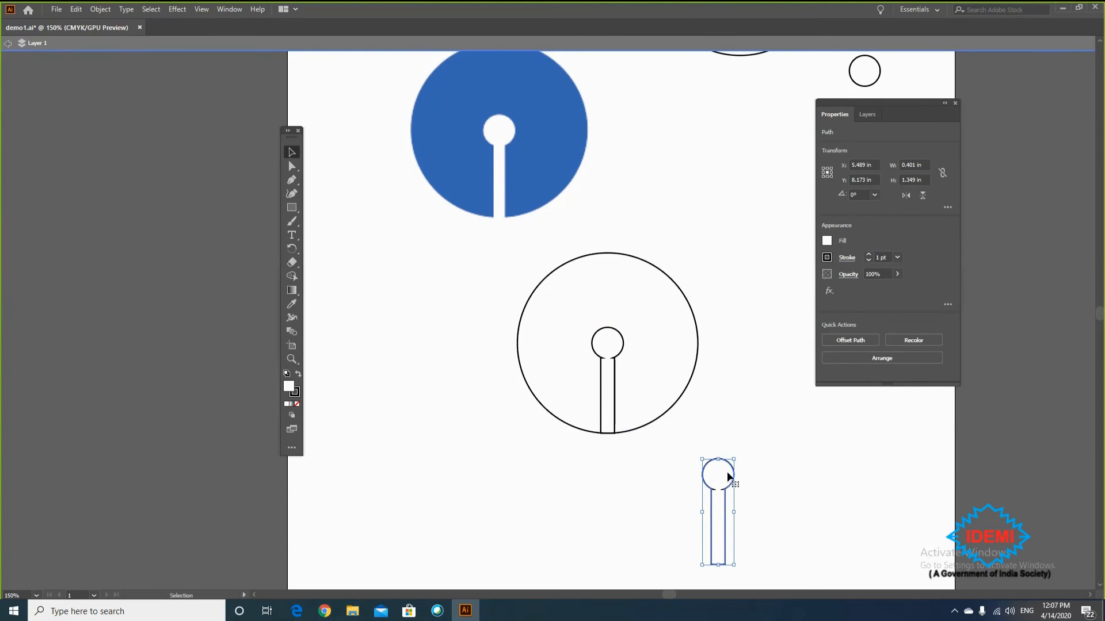
key(Delete)
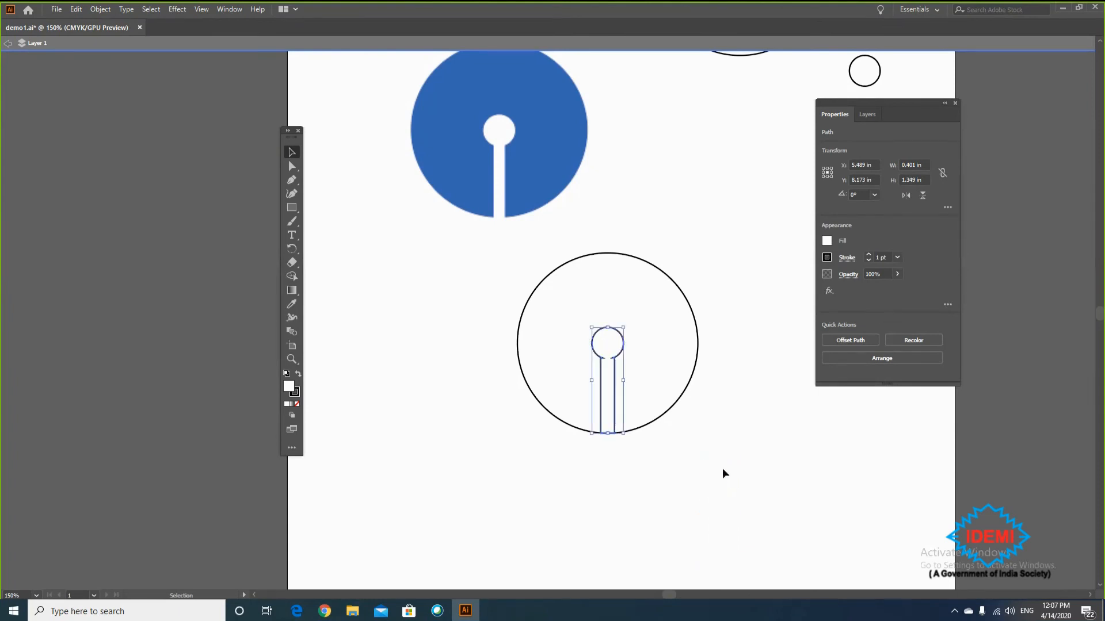
key(ctrl+z)
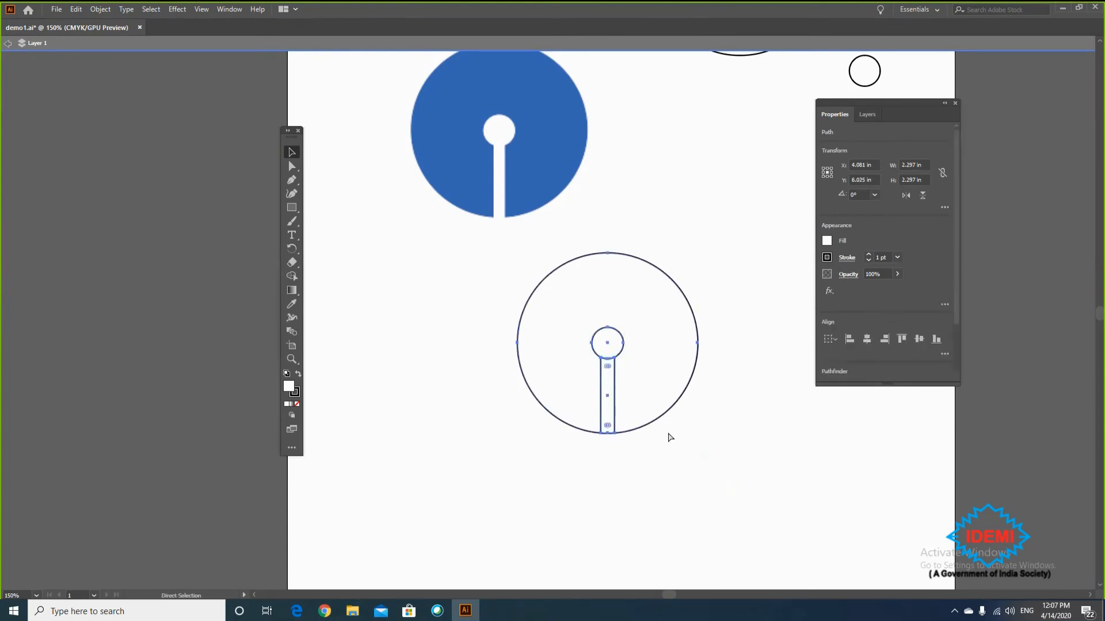
click(701, 444)
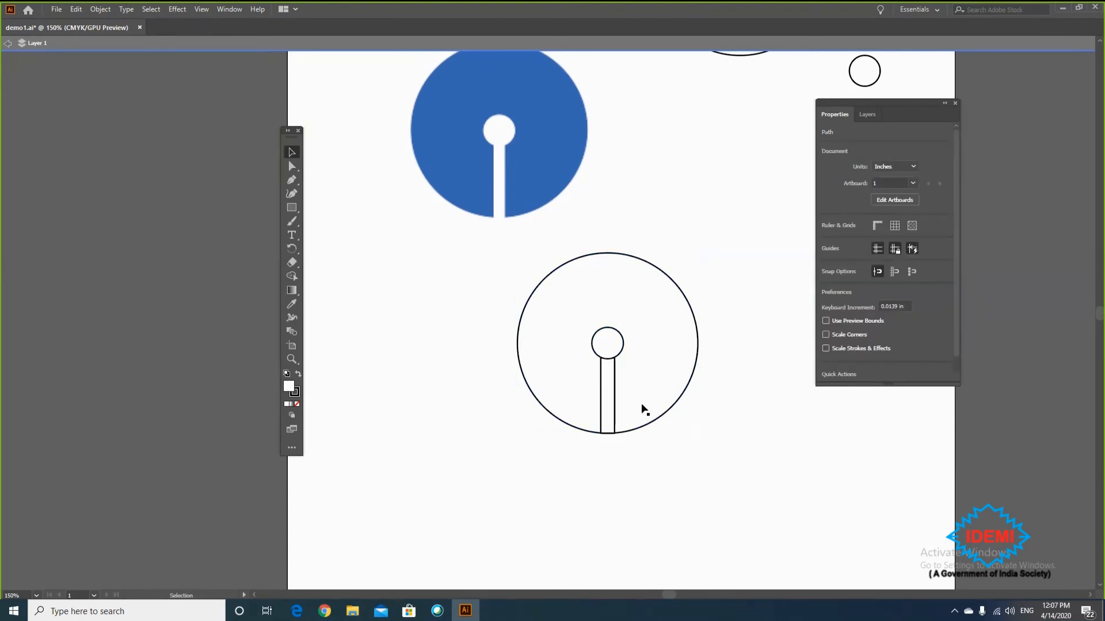
- Select all three traced shapes and unite the small circle with the narrow rectangle using the Shape Builder tool
click(622, 345)
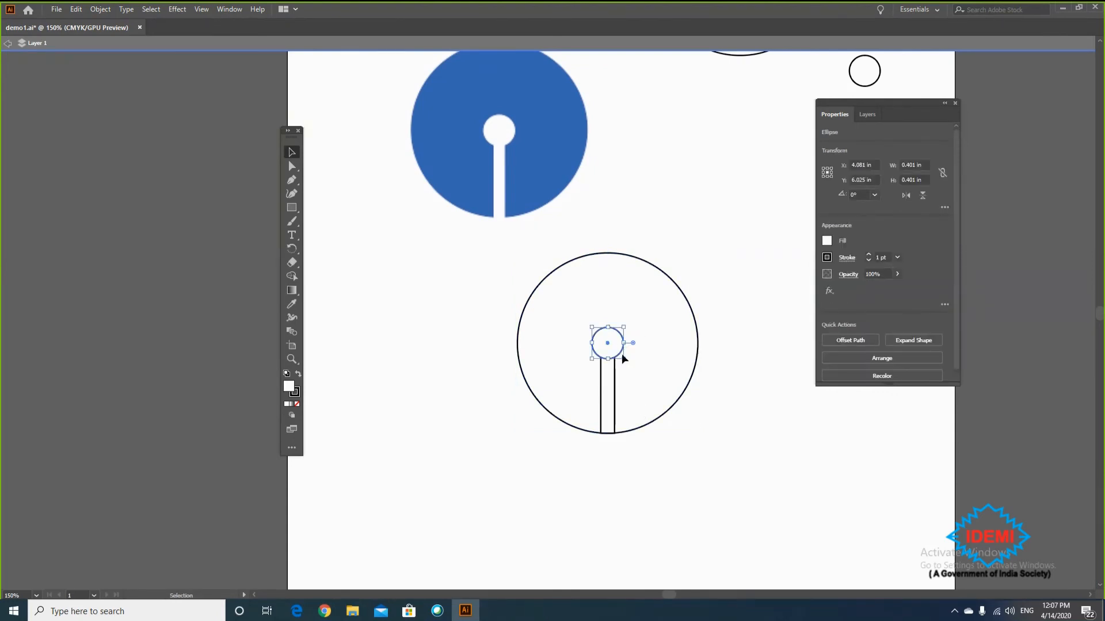
shift+click(614, 379)
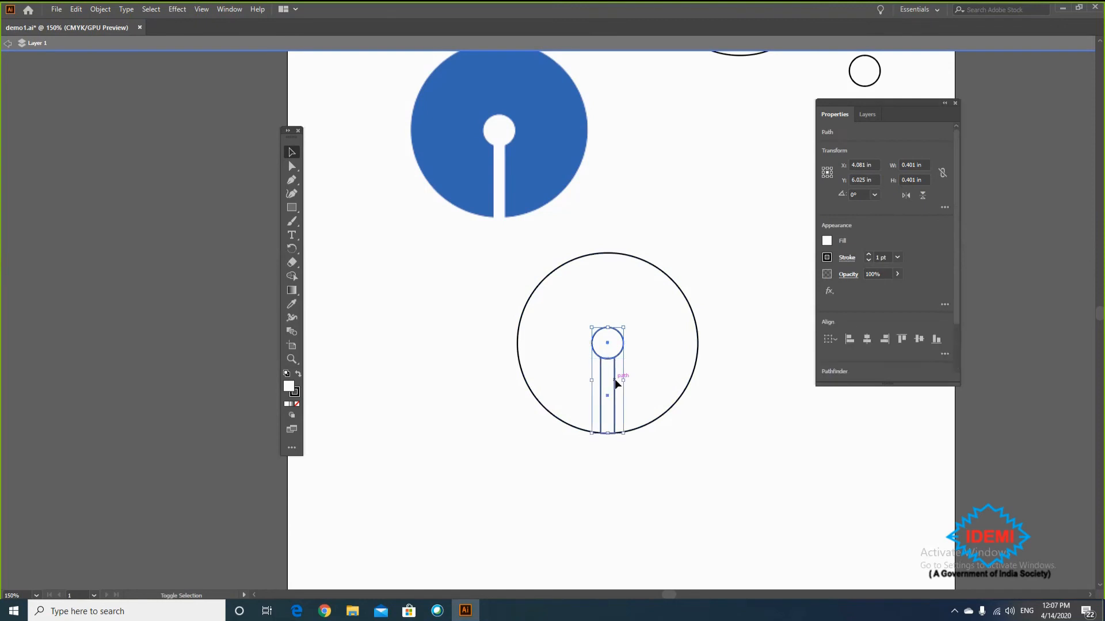
shift+click(698, 368)
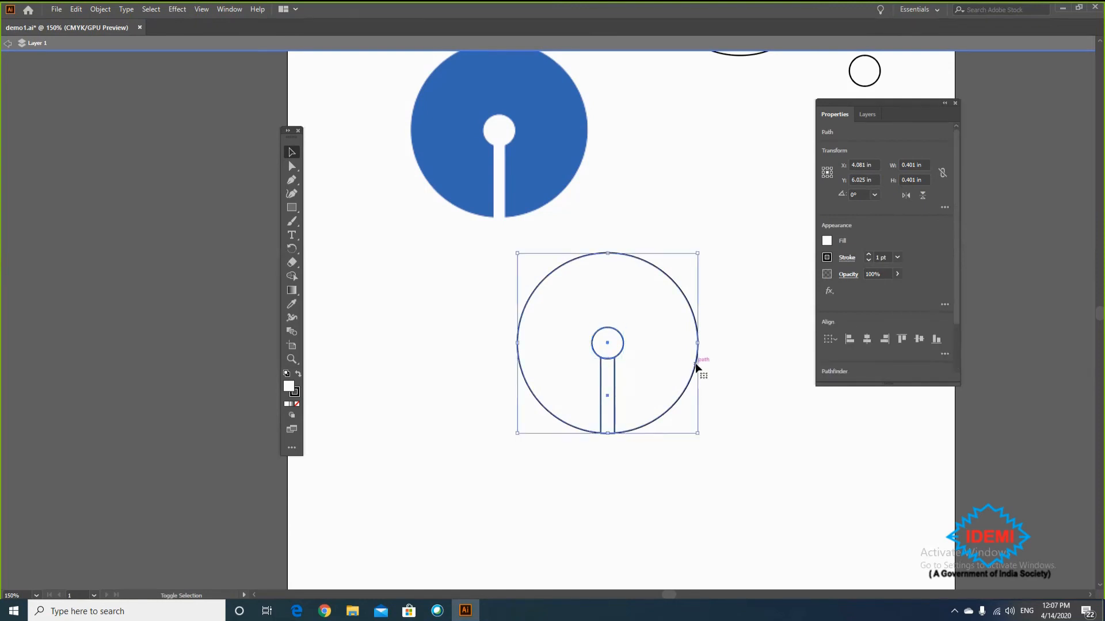
click(295, 280)
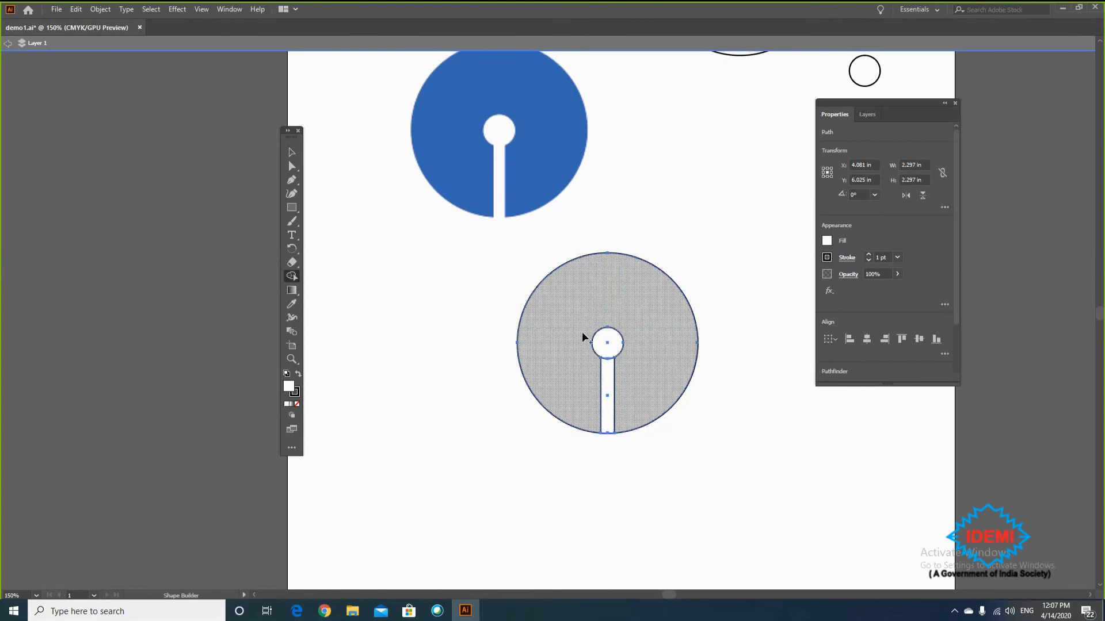
drag(607, 348, 608, 383)
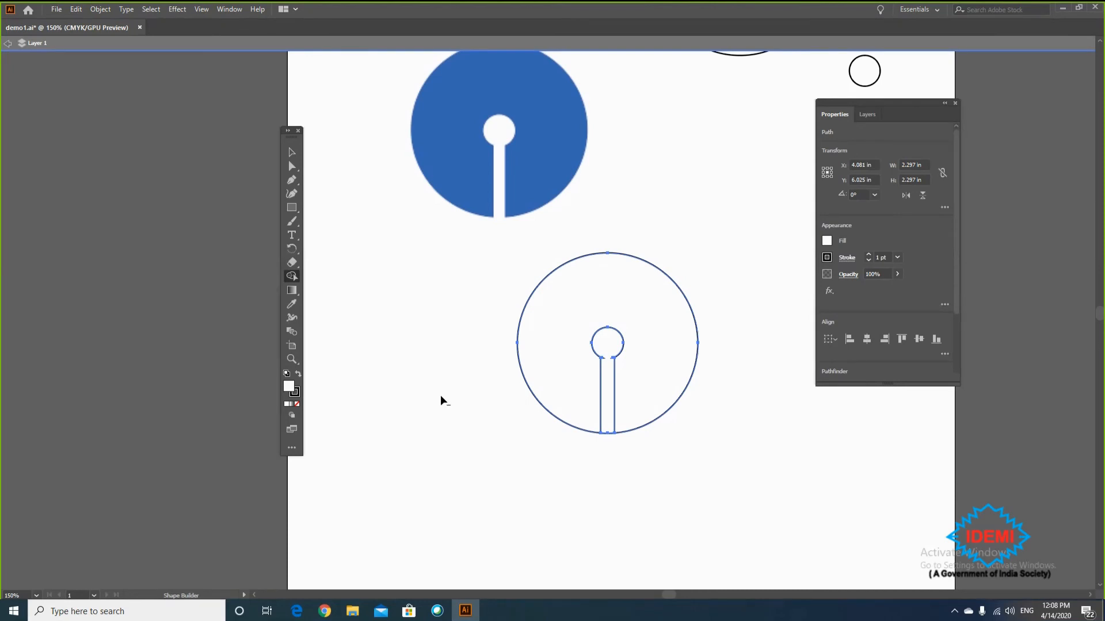
click(291, 153)
click(694, 313)
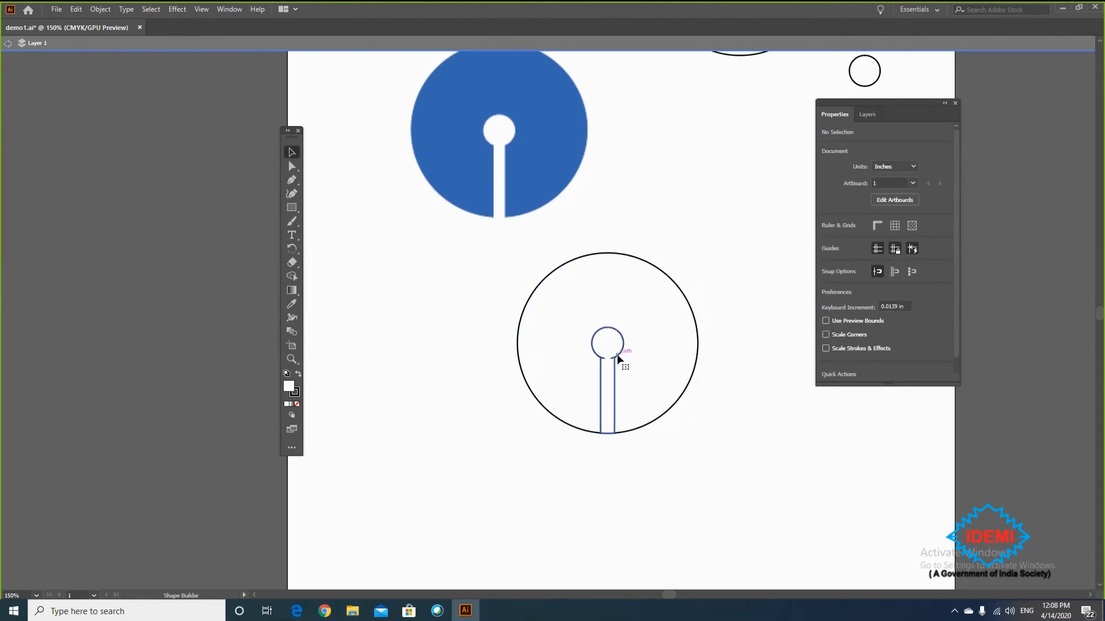
- Select the large circle together with the keyhole shape and cut the keyhole out of it with the Shape Builder tool
click(690, 312)
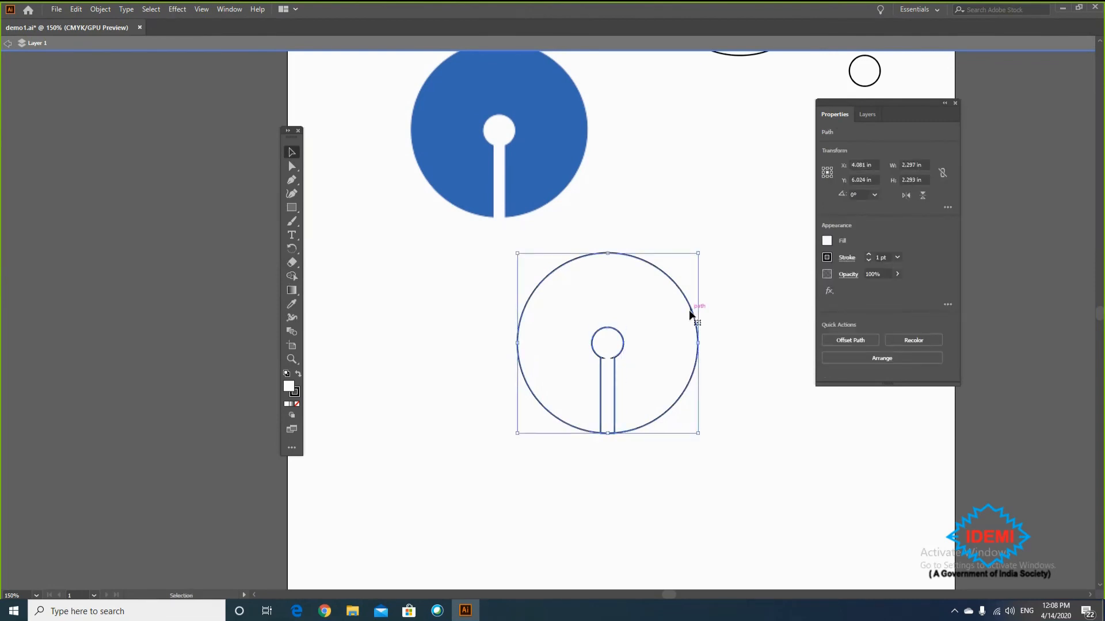
shift+click(620, 355)
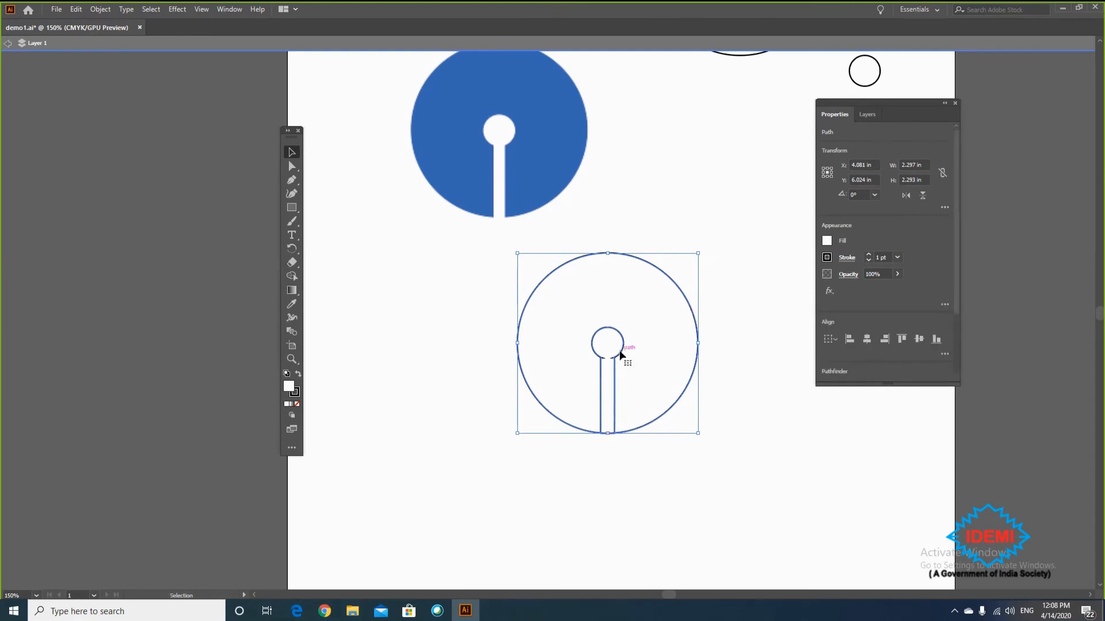
click(730, 360)
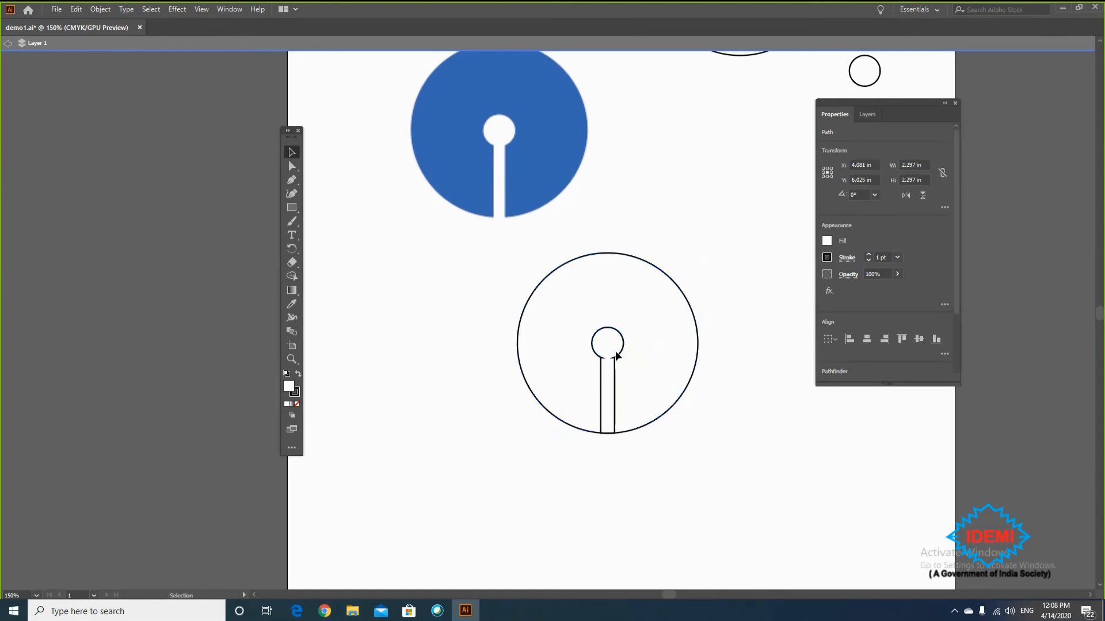
click(619, 354)
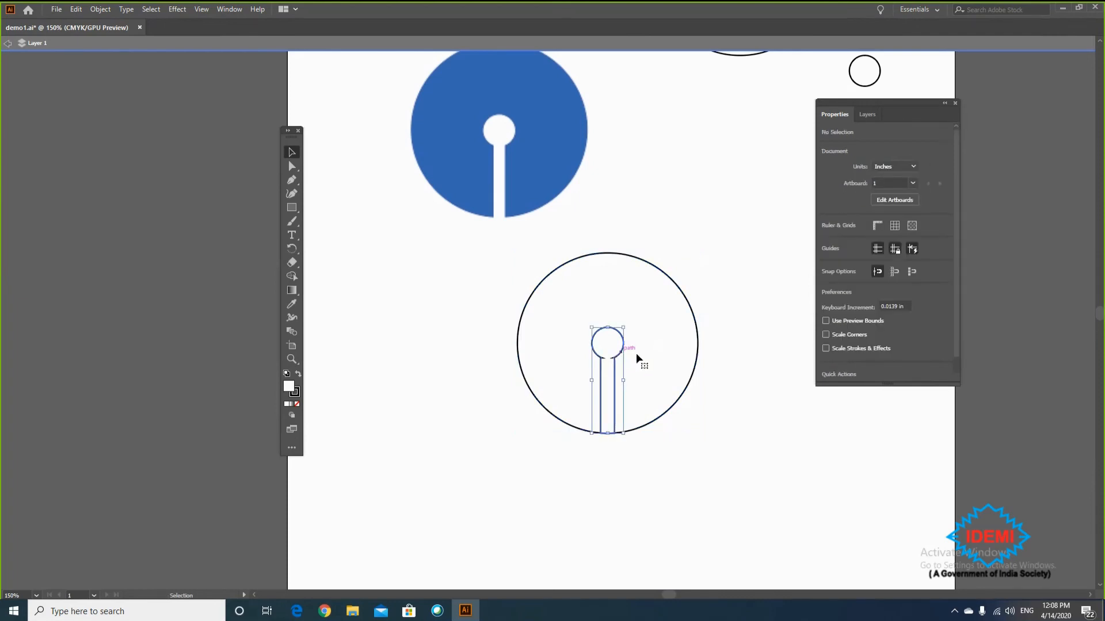
shift+click(697, 345)
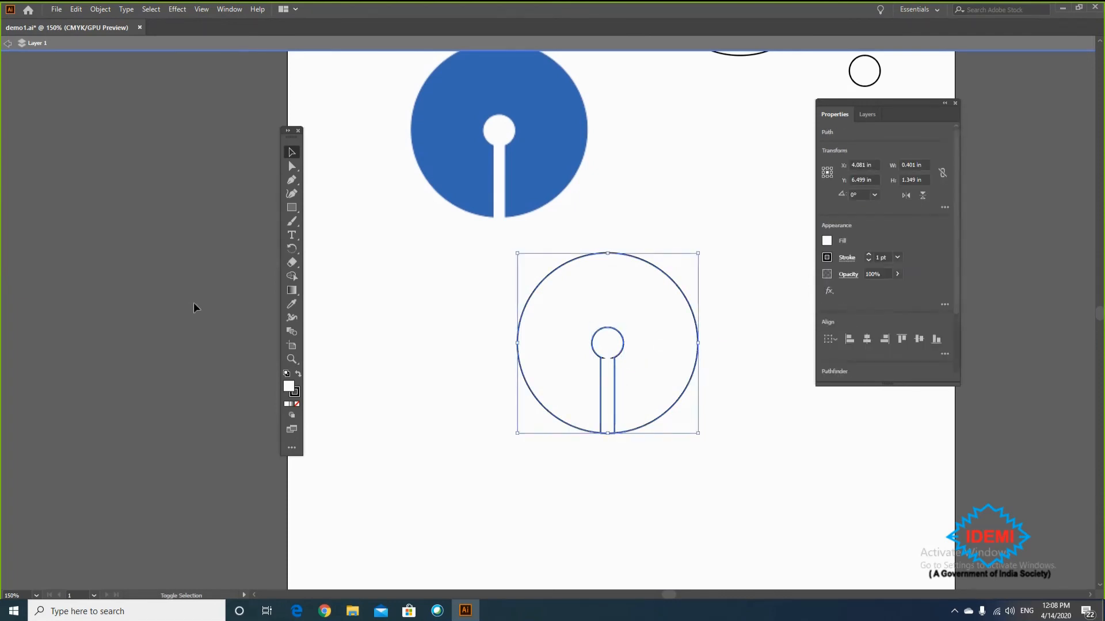
click(291, 276)
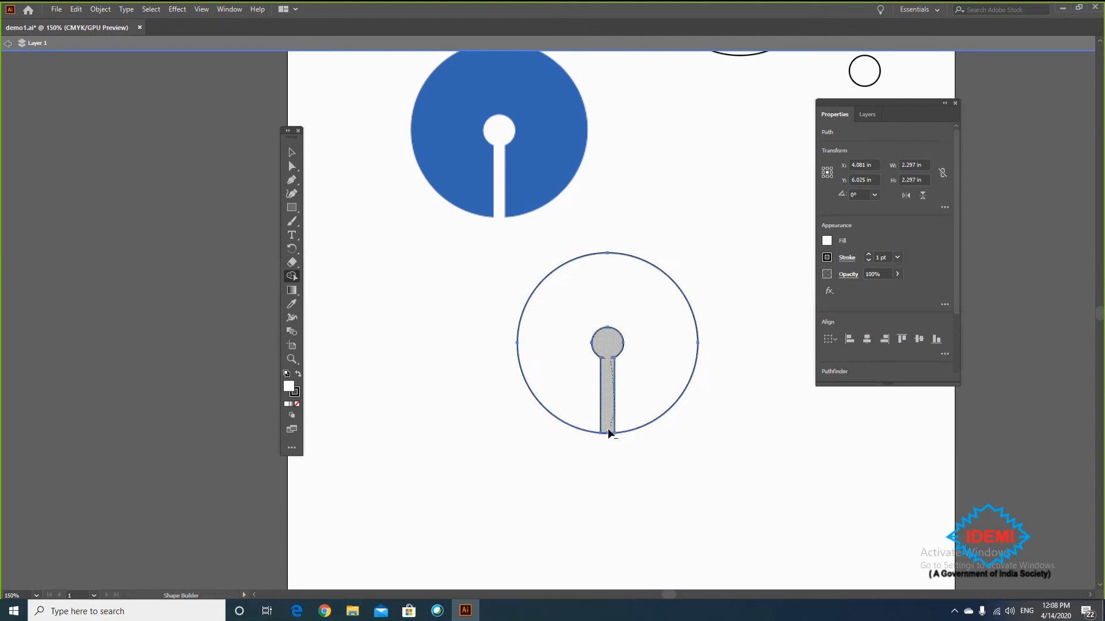
drag(608, 432, 571, 441)
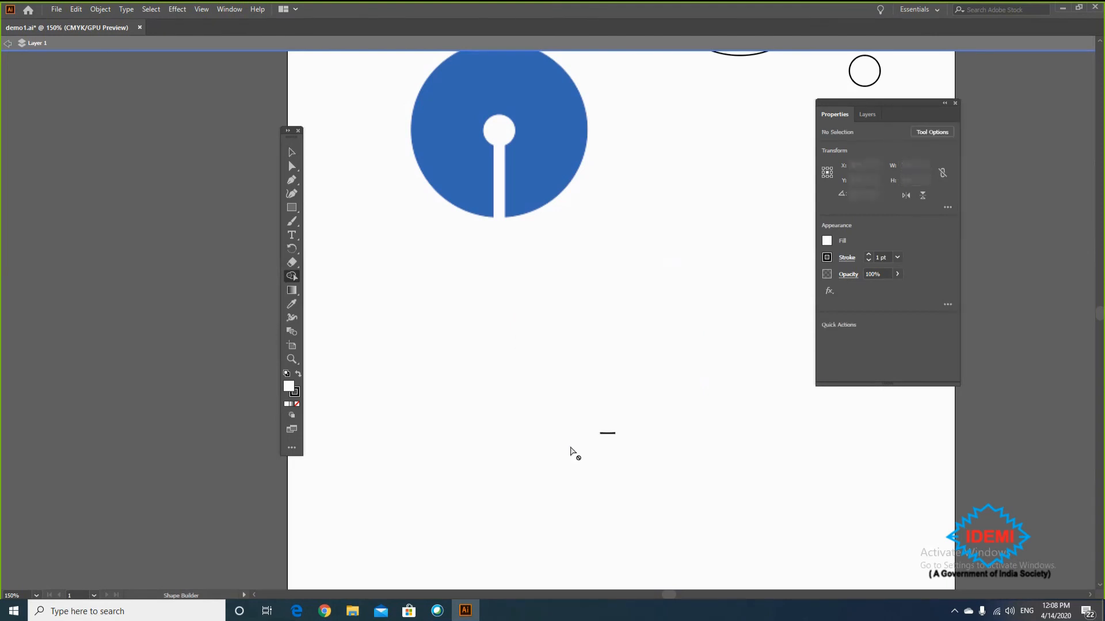
key(ctrl+z)
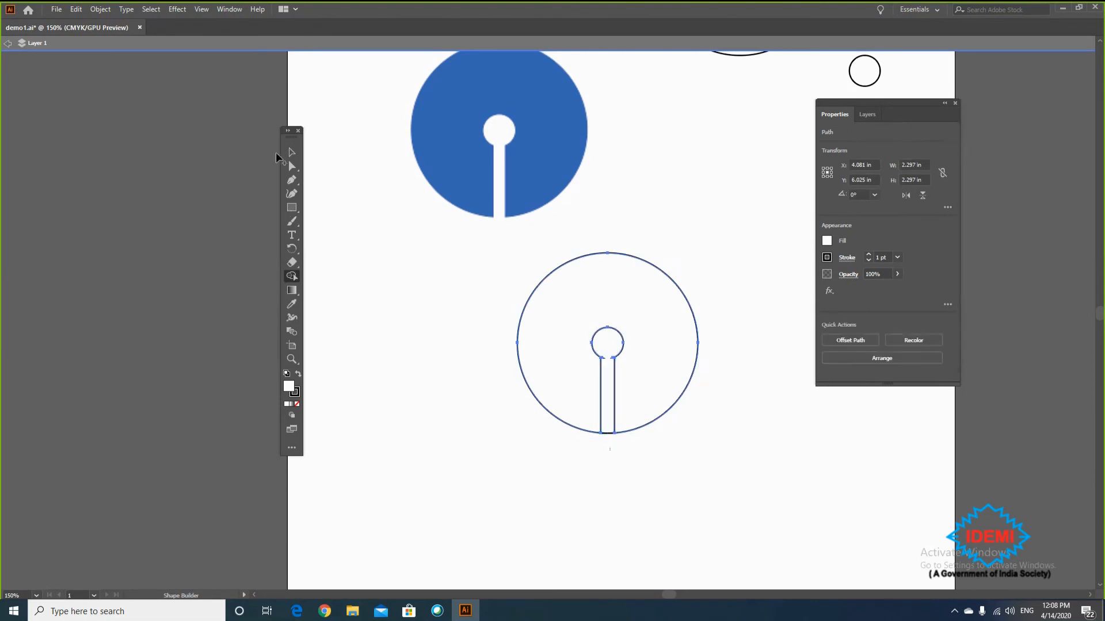
- Separate the cut circle from the leftover sliver at the slot's base, delete the sliver, and place the circle below the blue logo
click(290, 154)
drag(656, 264, 490, 354)
click(607, 433)
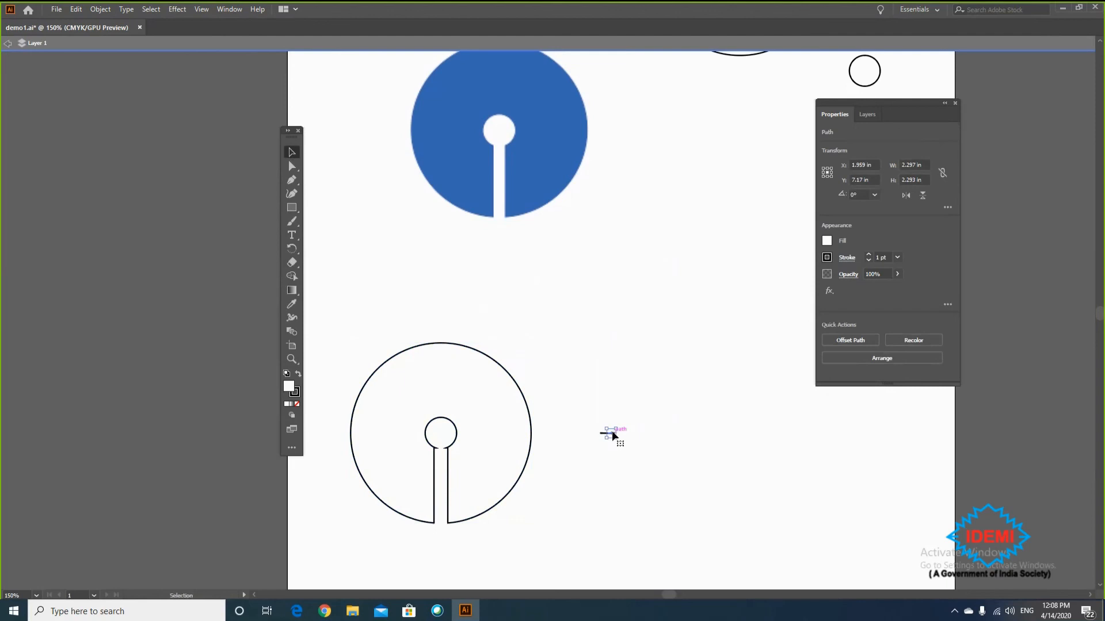
click(588, 457)
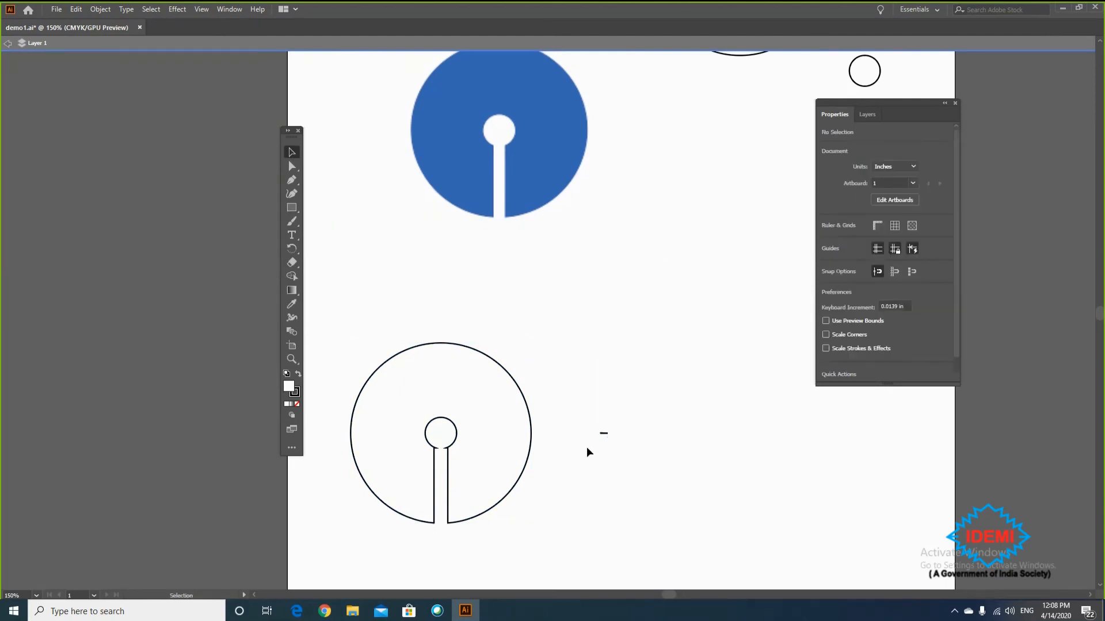
key(Delete)
drag(463, 345, 498, 287)
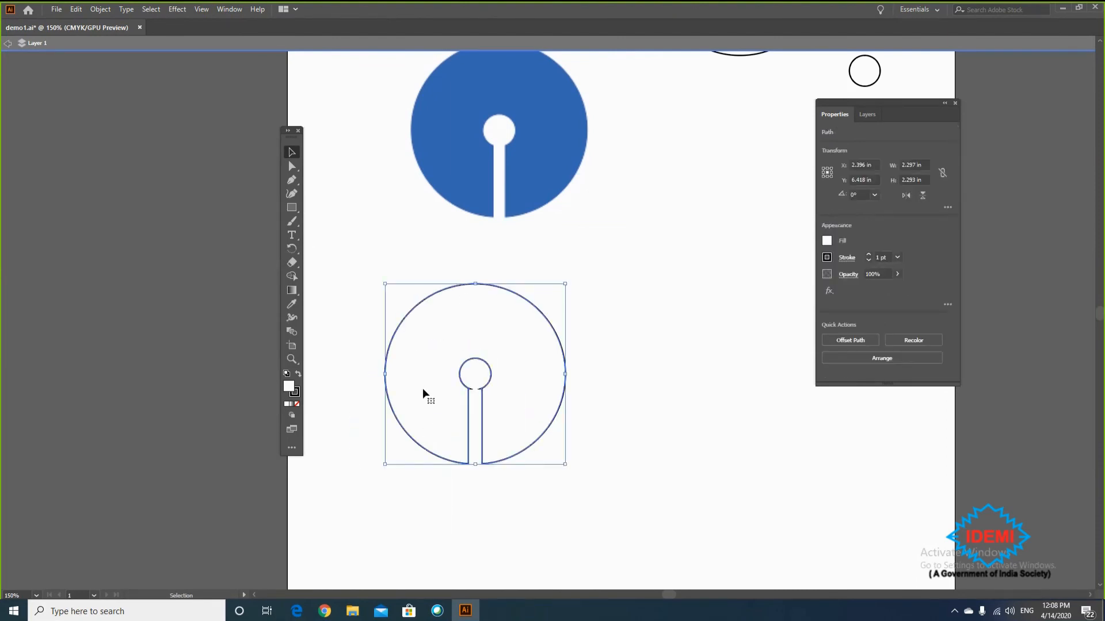
- Examine the anchor points where the small circle meets the slot, using the Direct Selection tool
key(z)
drag(439, 350, 564, 430)
key(a)
click(508, 390)
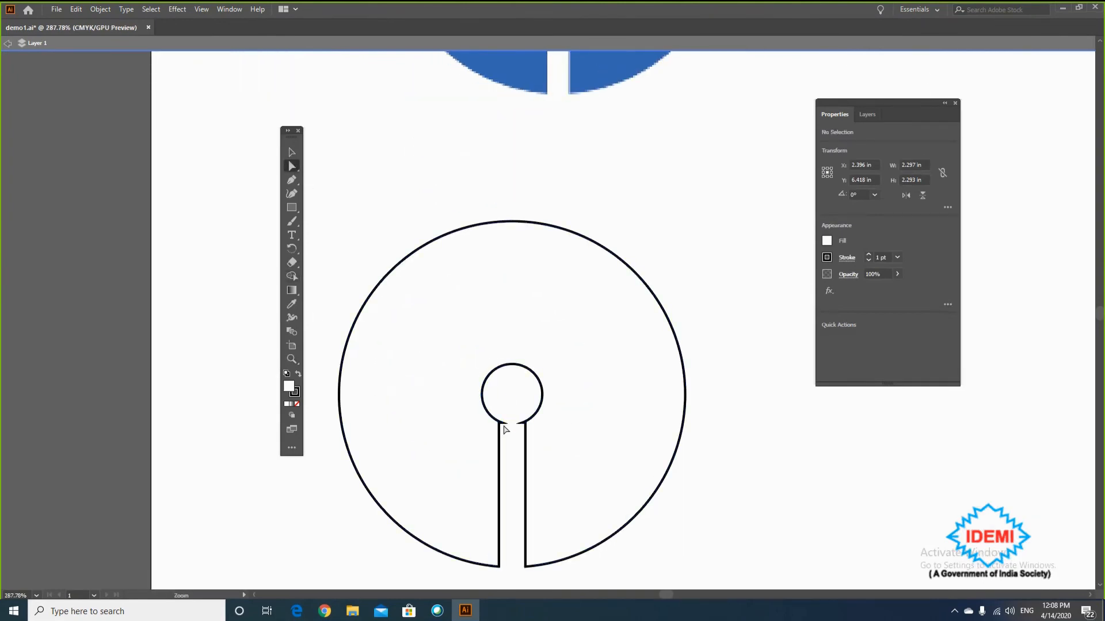
click(504, 425)
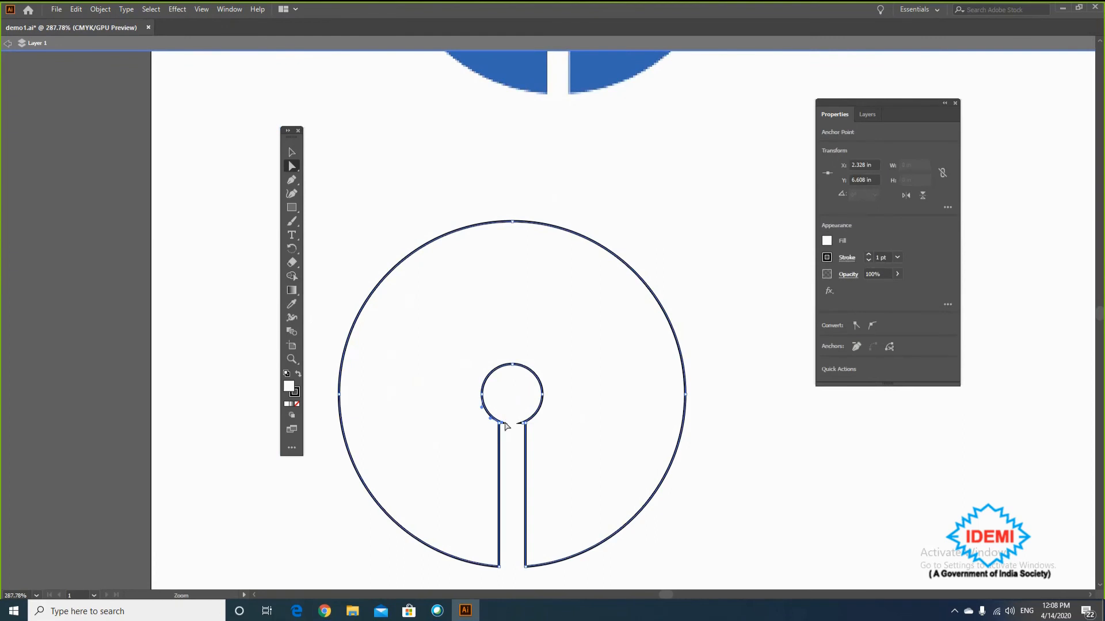
click(506, 423)
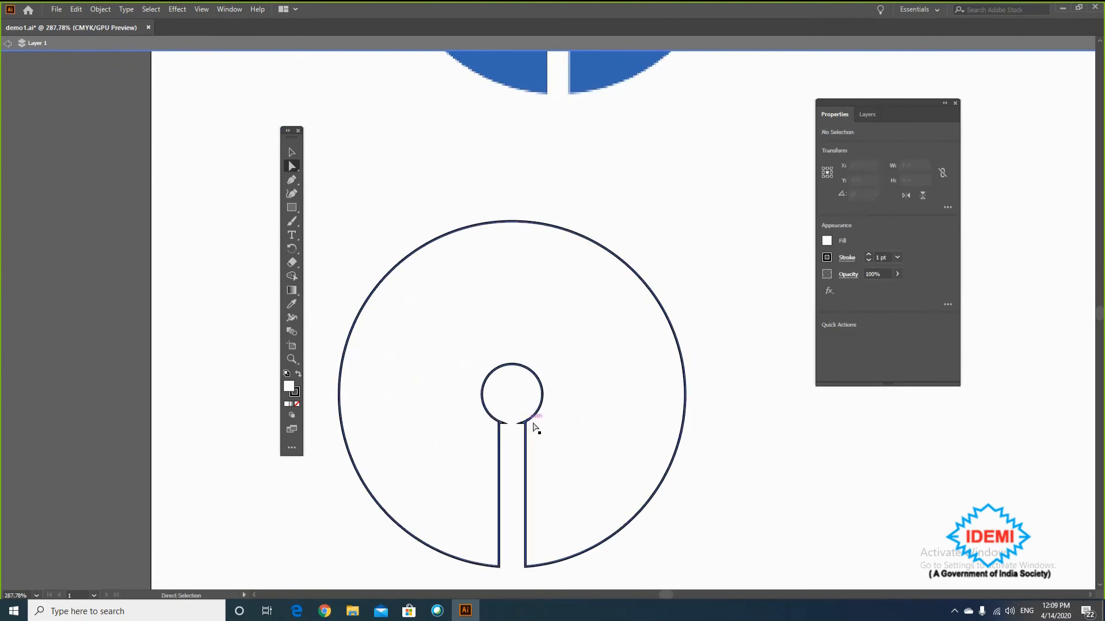
click(533, 422)
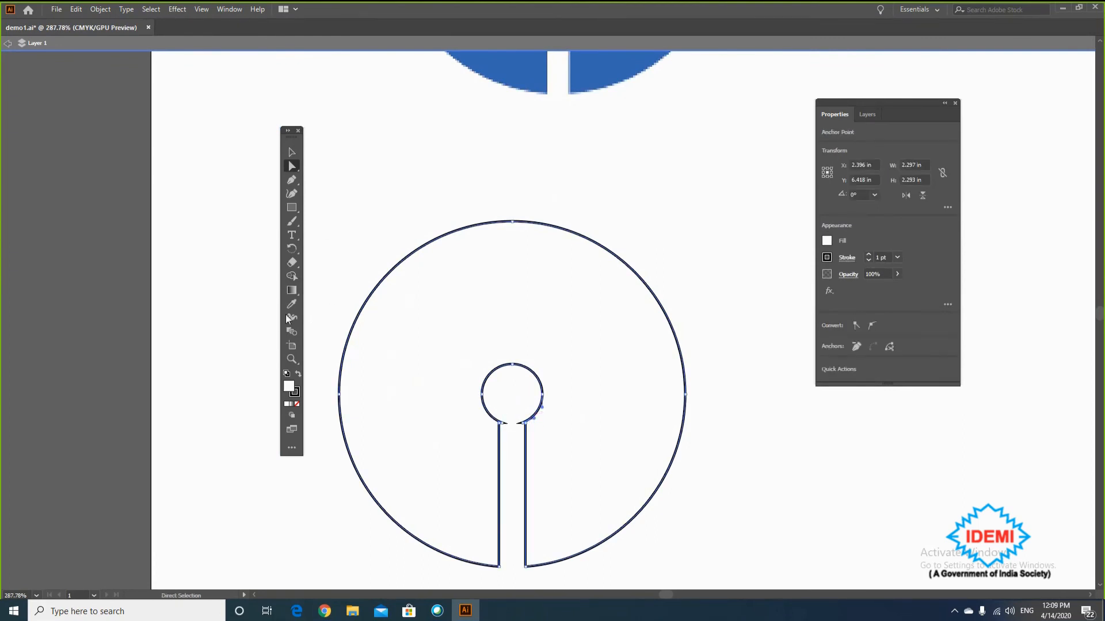
click(295, 359)
click(496, 403)
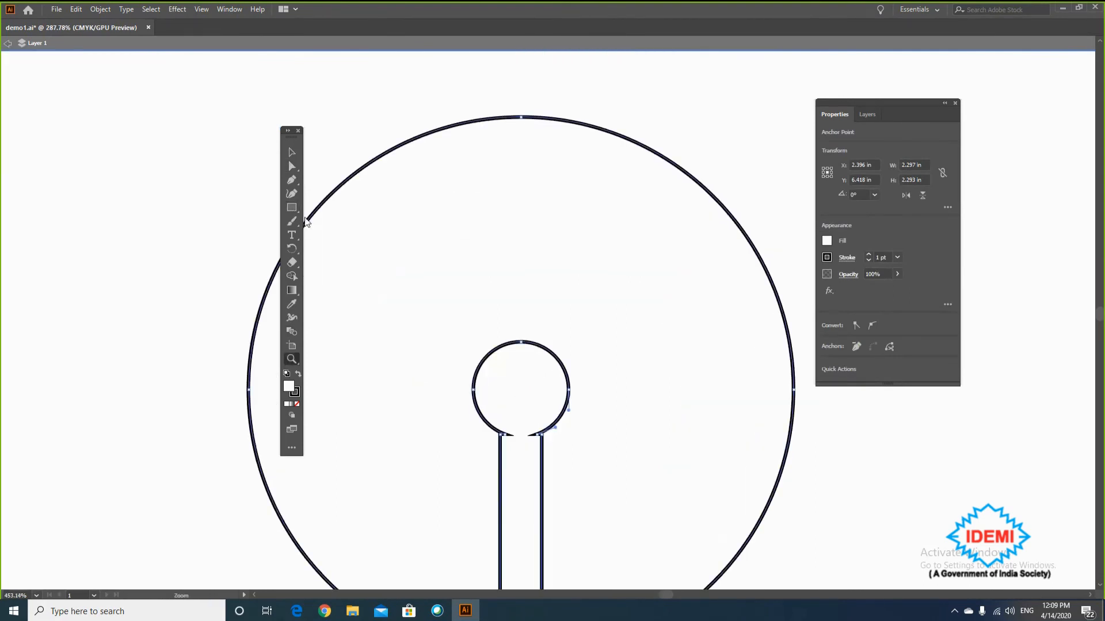
click(292, 166)
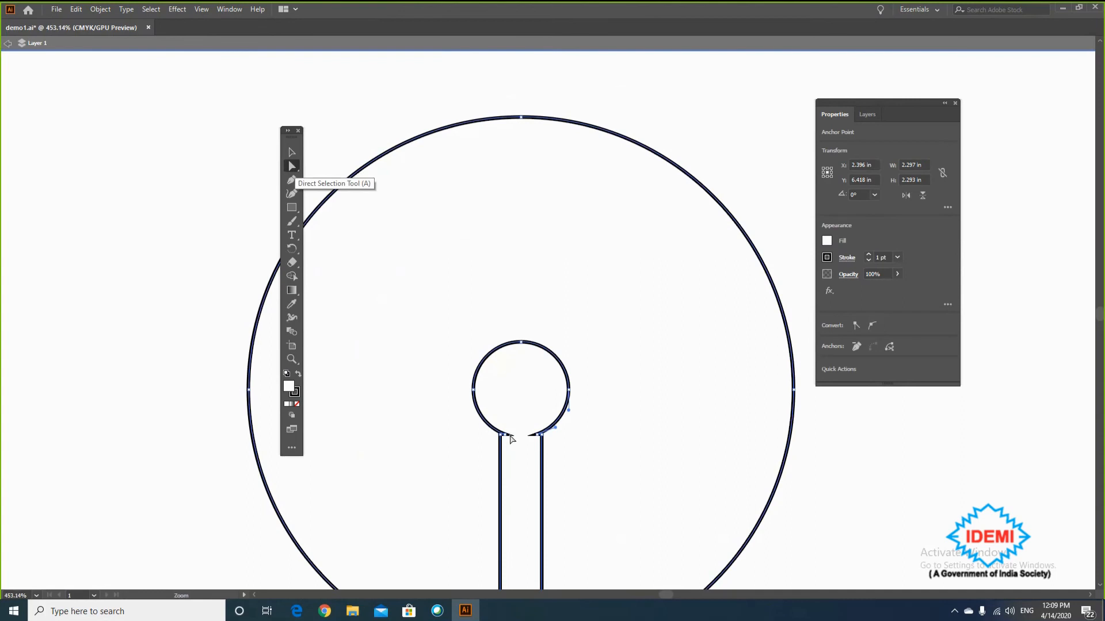
click(510, 438)
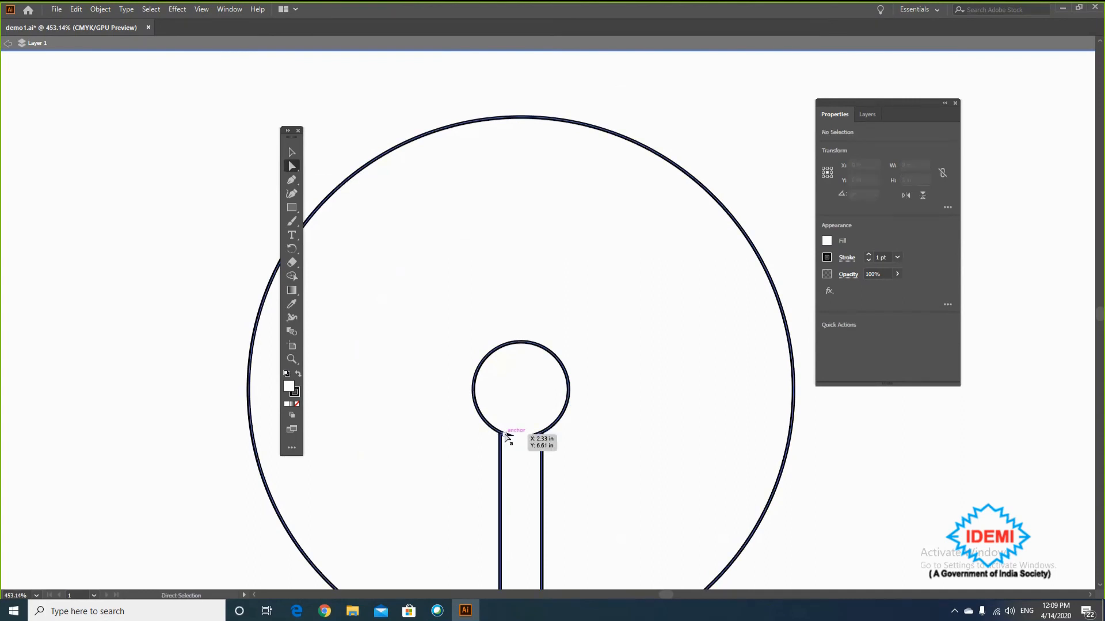
click(506, 436)
click(510, 439)
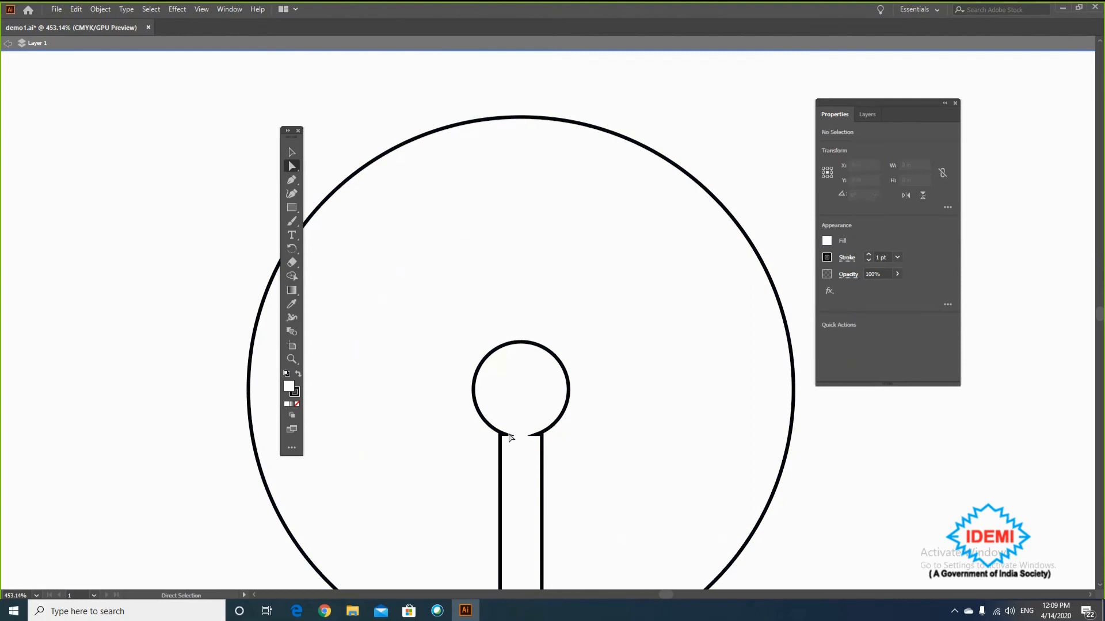
click(509, 437)
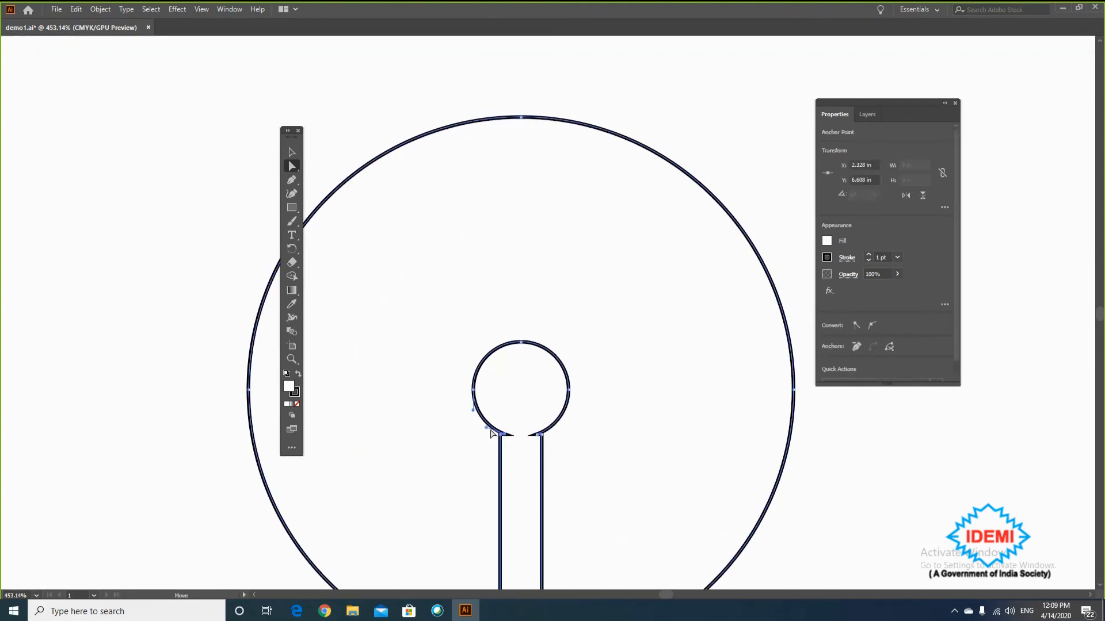
click(512, 441)
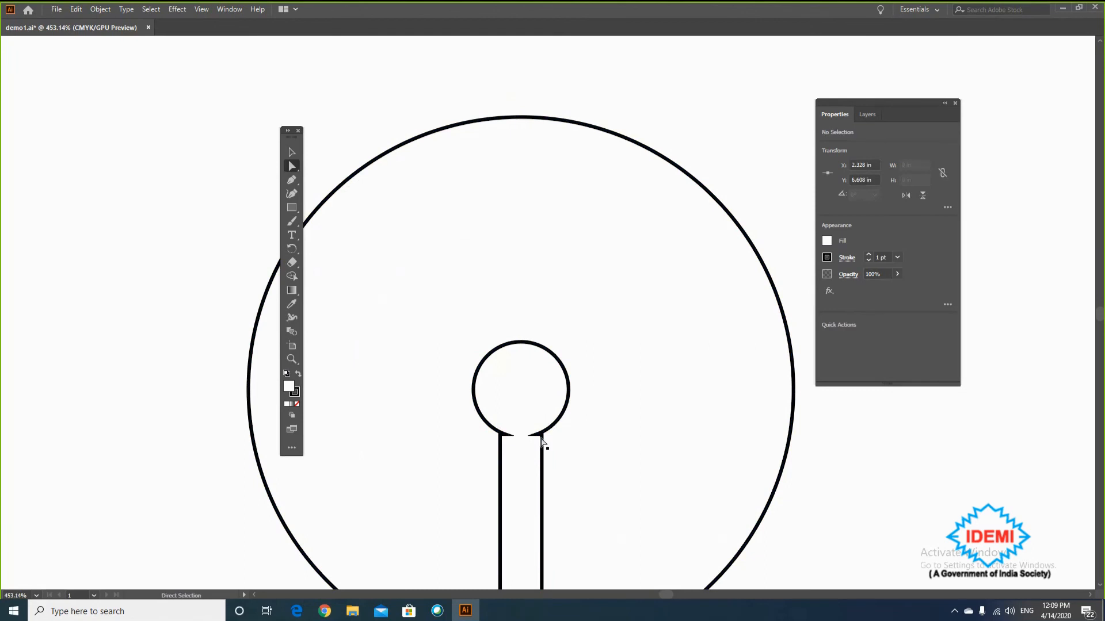
- Try deleting the anchor point at the right corner where the slot meets the small circle, and undo the deletion
click(540, 436)
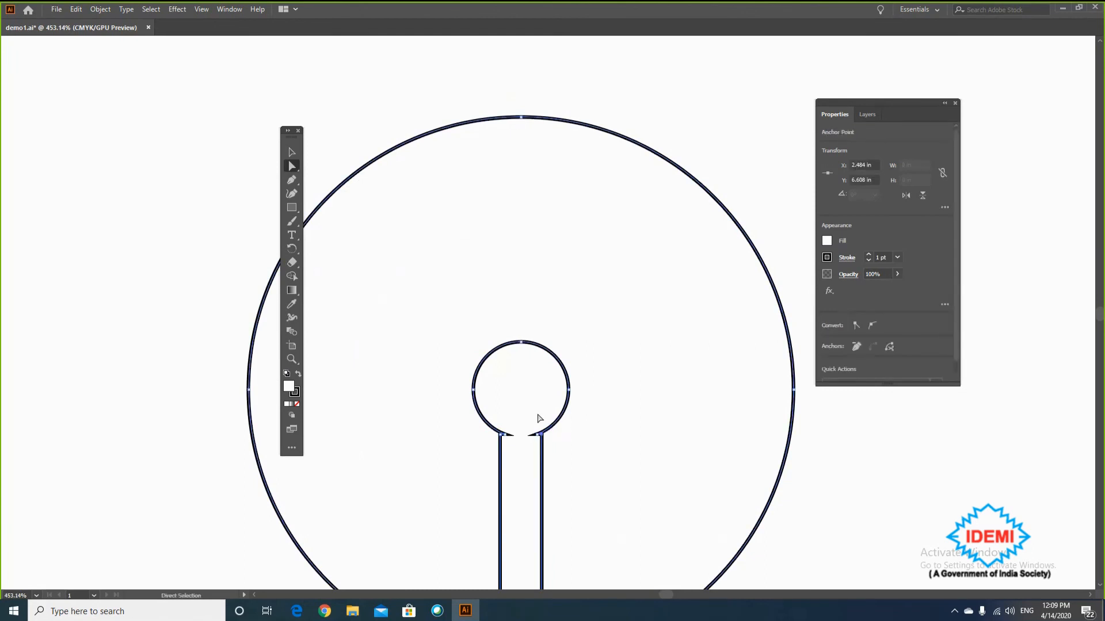
click(537, 438)
click(533, 439)
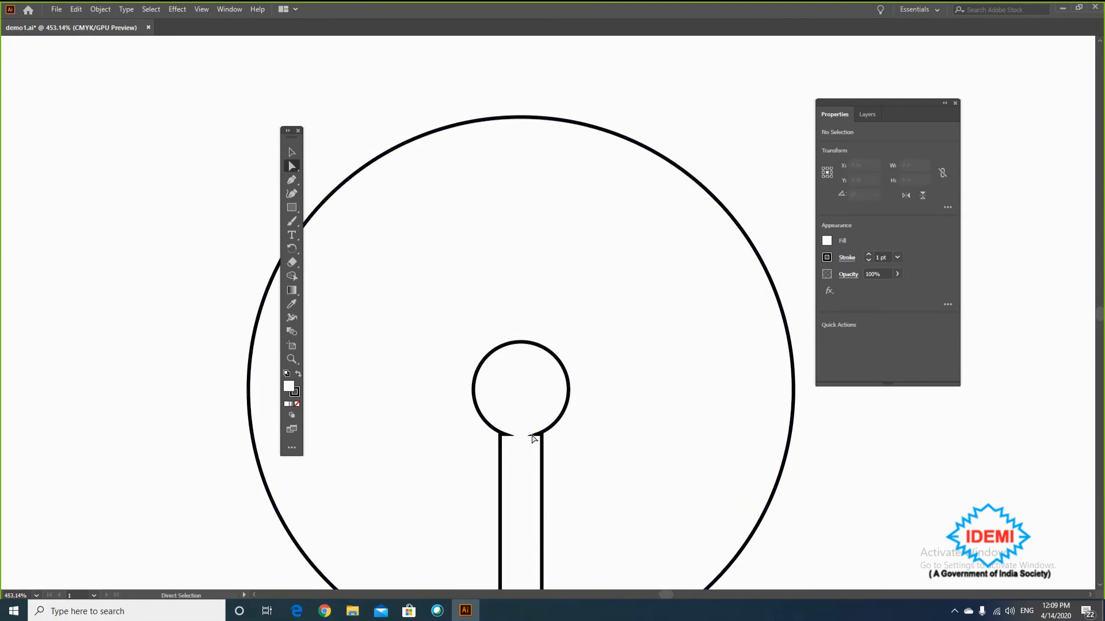
click(533, 439)
key(Delete)
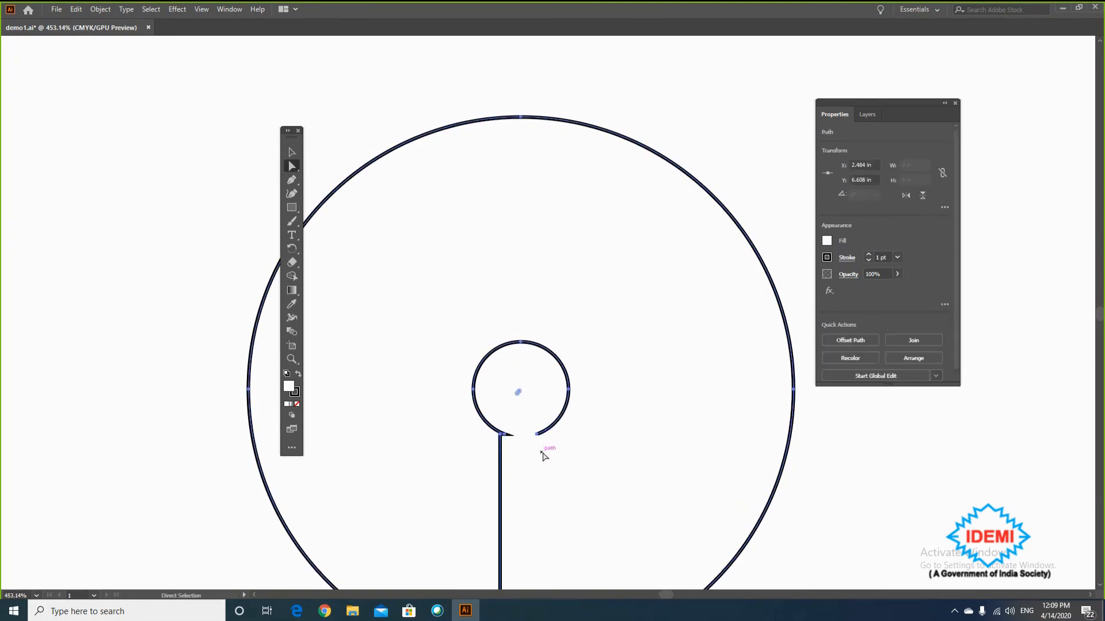
key(ctrl+z)
key(ctrl+z)
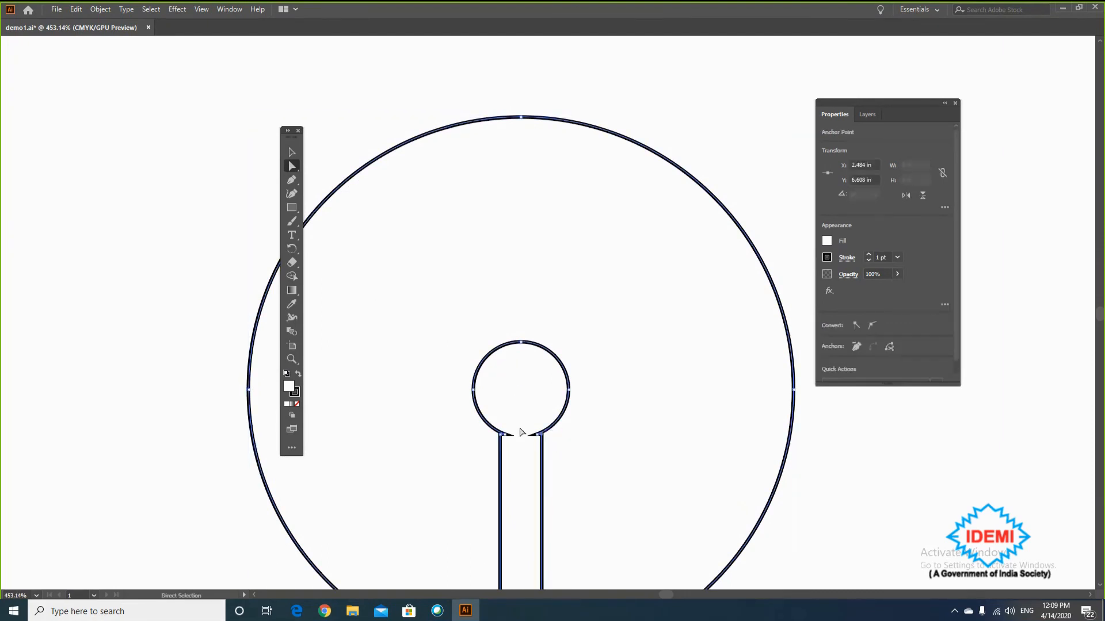
click(512, 437)
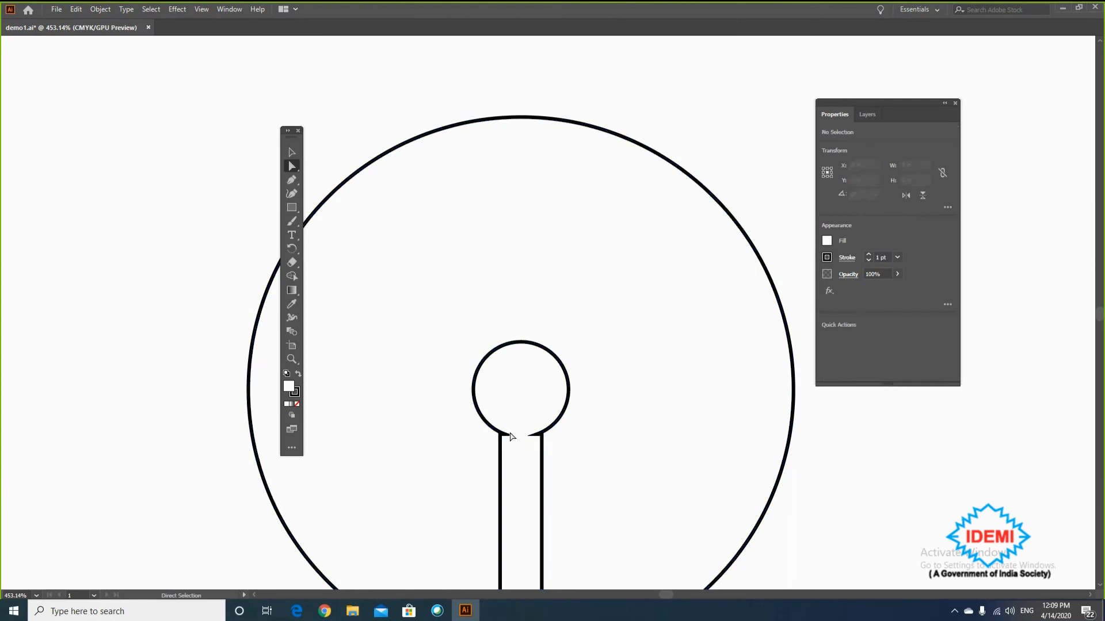
click(510, 438)
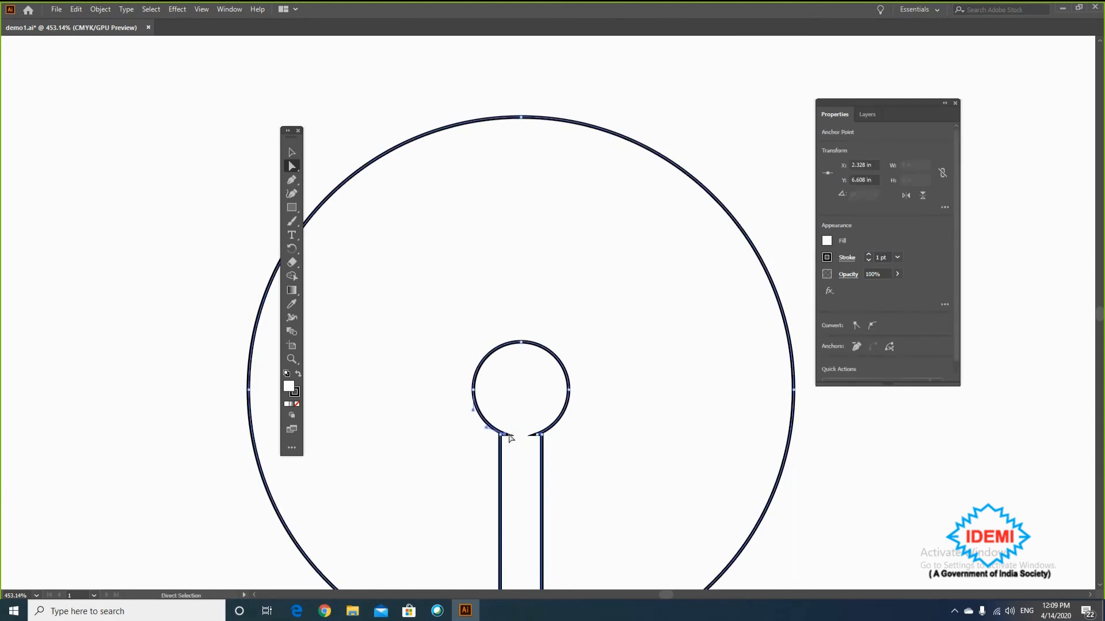
- Select the whole cut circle and apply the original logo's blue to it with the Eyedropper tool
key(ctrl+minus)
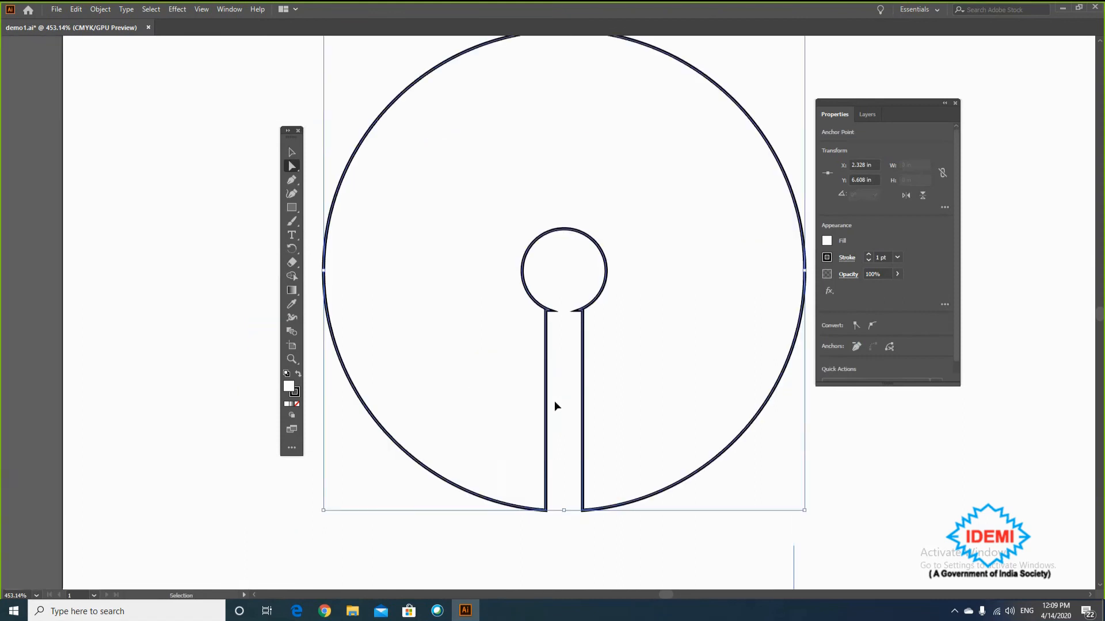
key(ctrl+minus)
key(ctrl+minus)
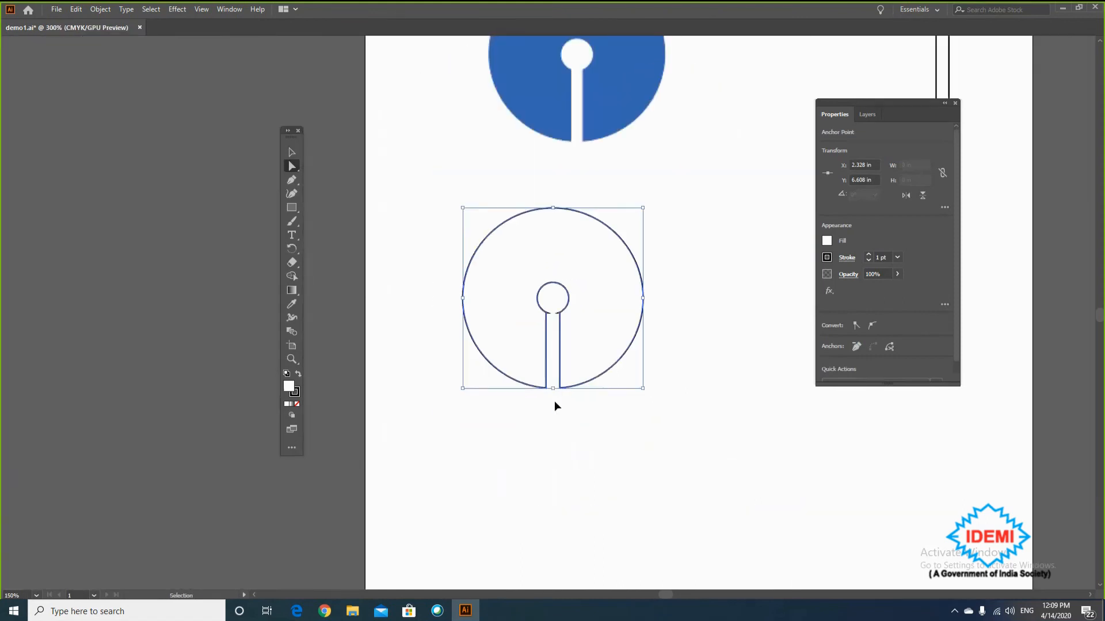
key(ctrl+minus)
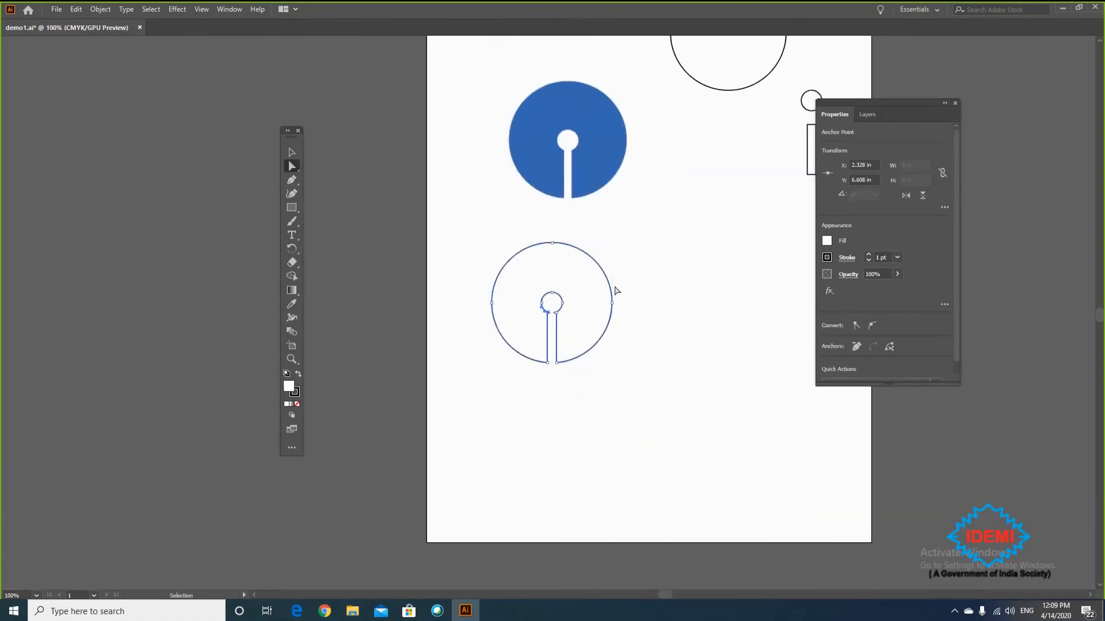
click(611, 294)
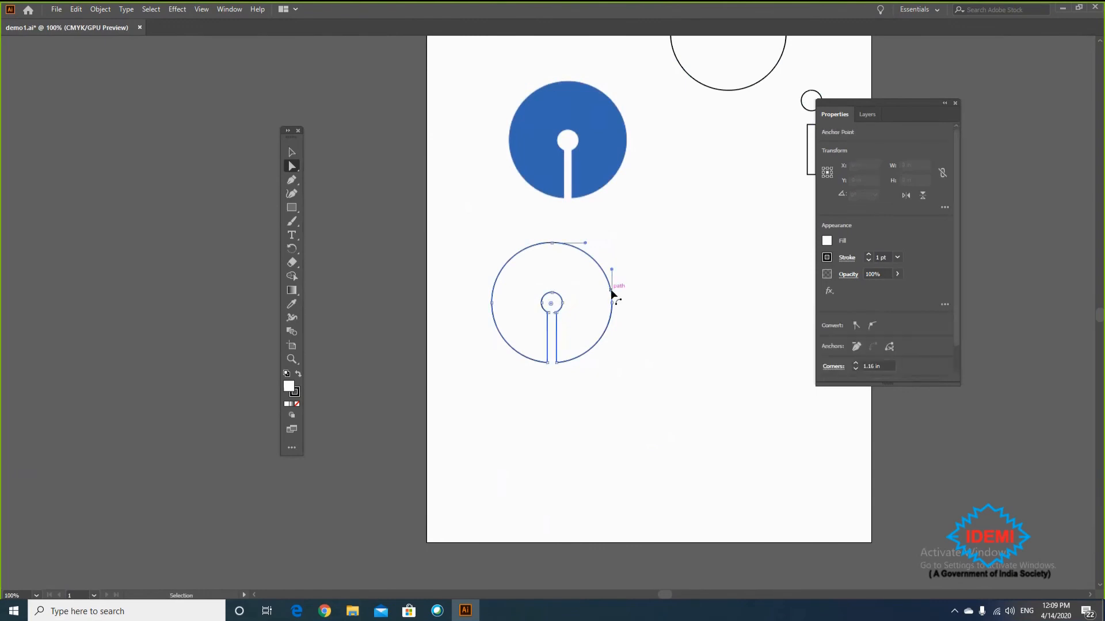
click(294, 153)
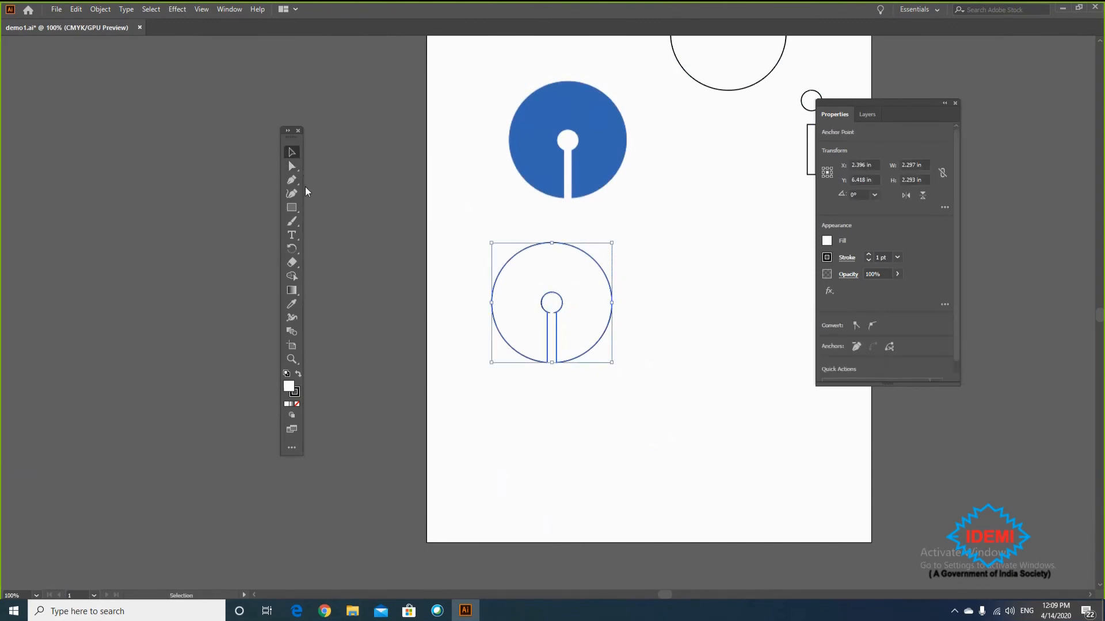
click(295, 303)
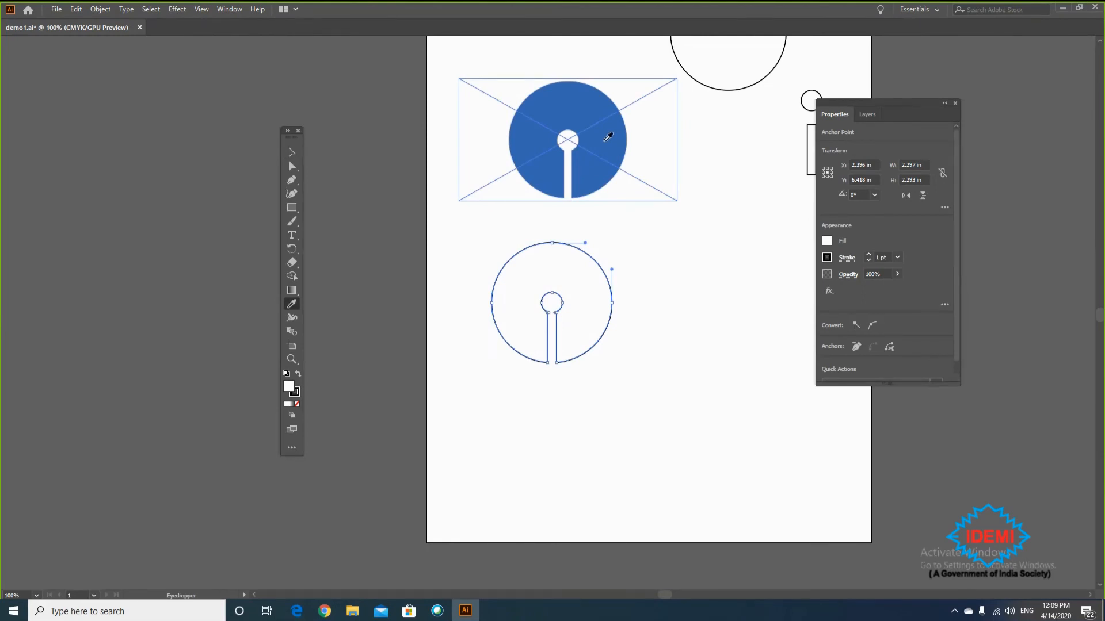
click(608, 136)
click(291, 152)
click(713, 257)
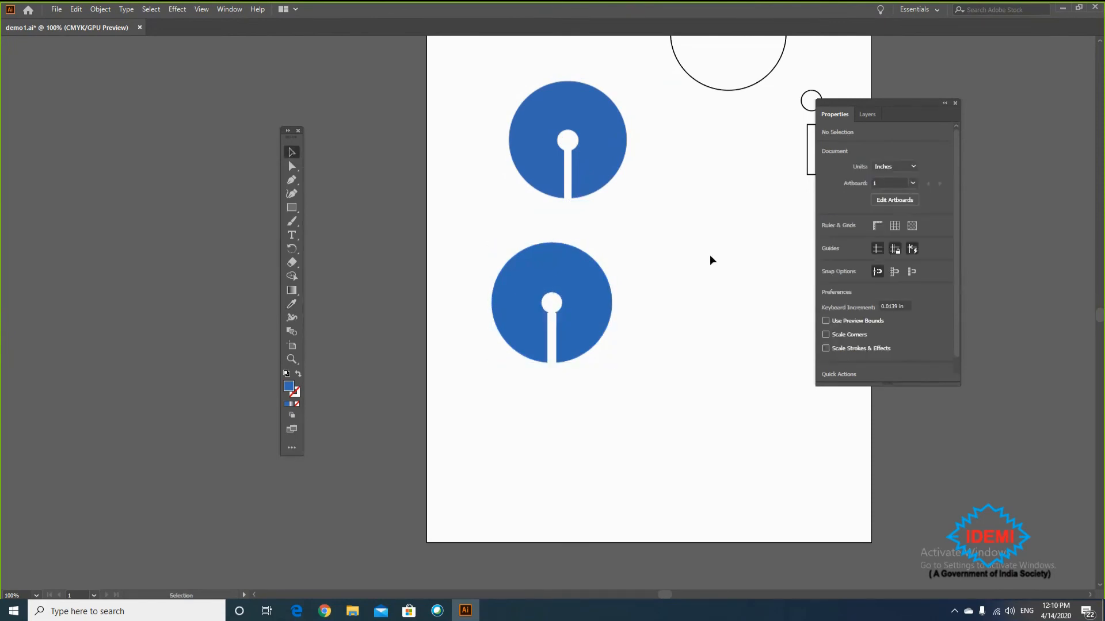
scroll(633, 259, down, 3)
scroll(635, 285, up, 2)
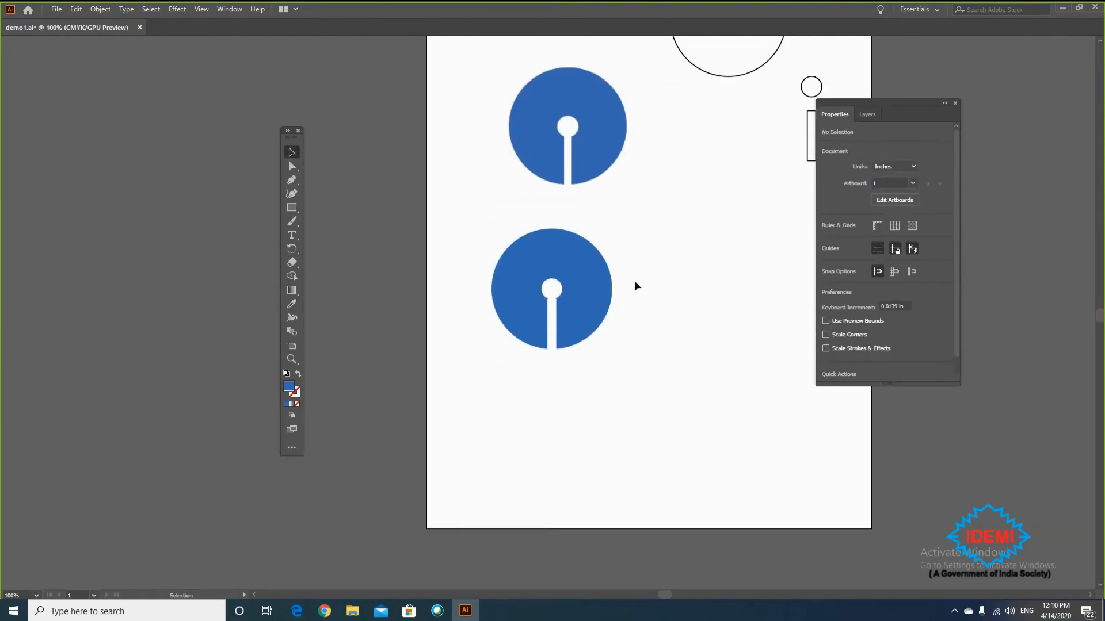
key(minus)
key(ctrl+minus)
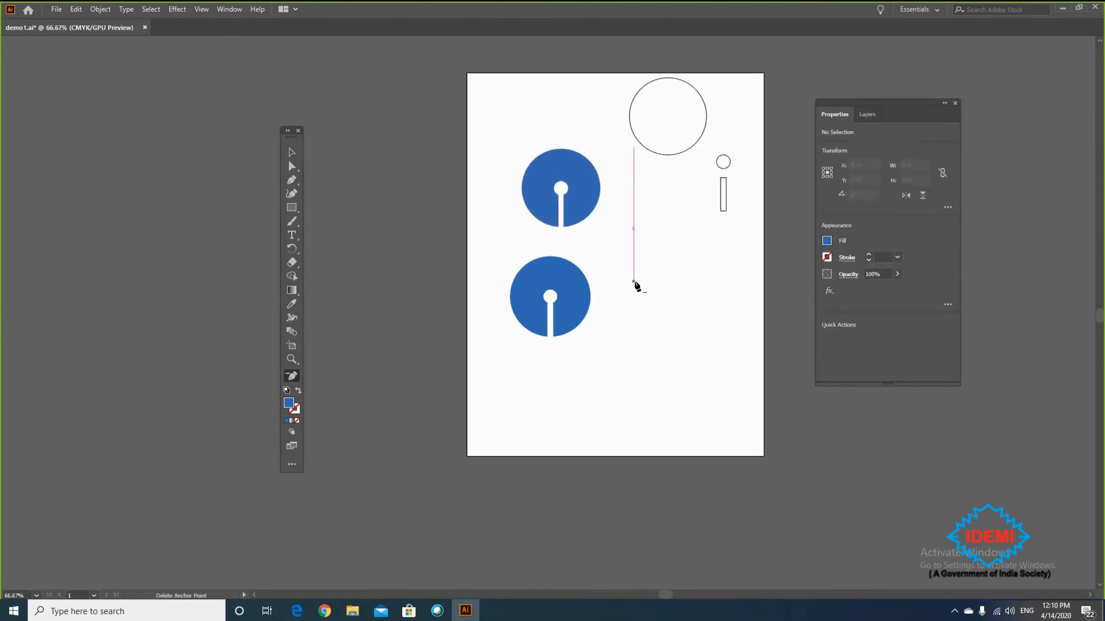
click(547, 287)
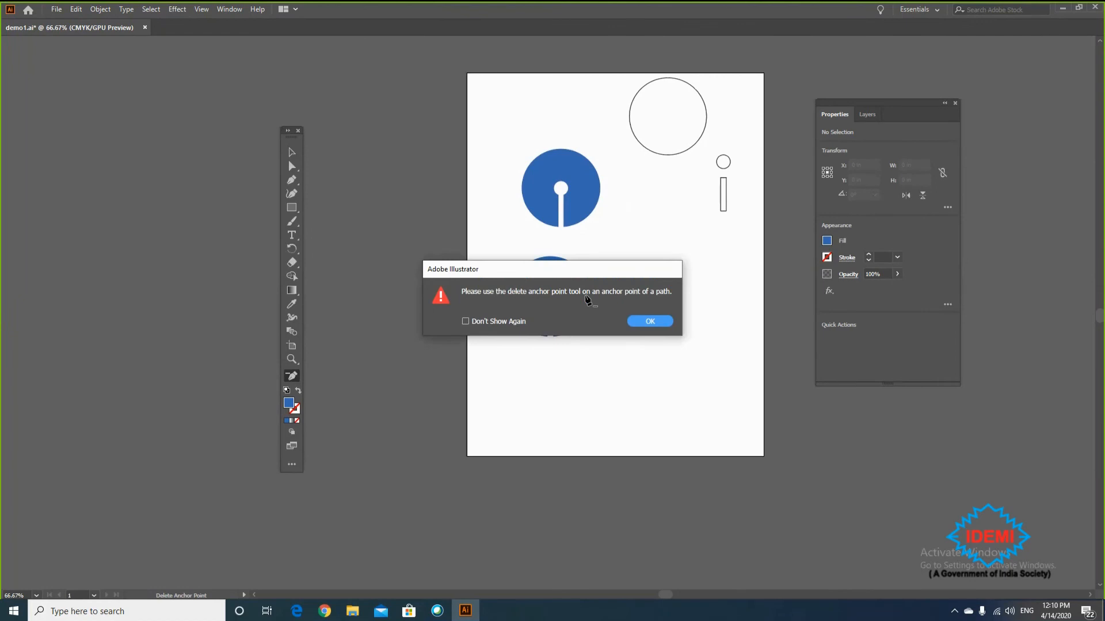
key(Return)
click(581, 296)
click(650, 321)
click(292, 152)
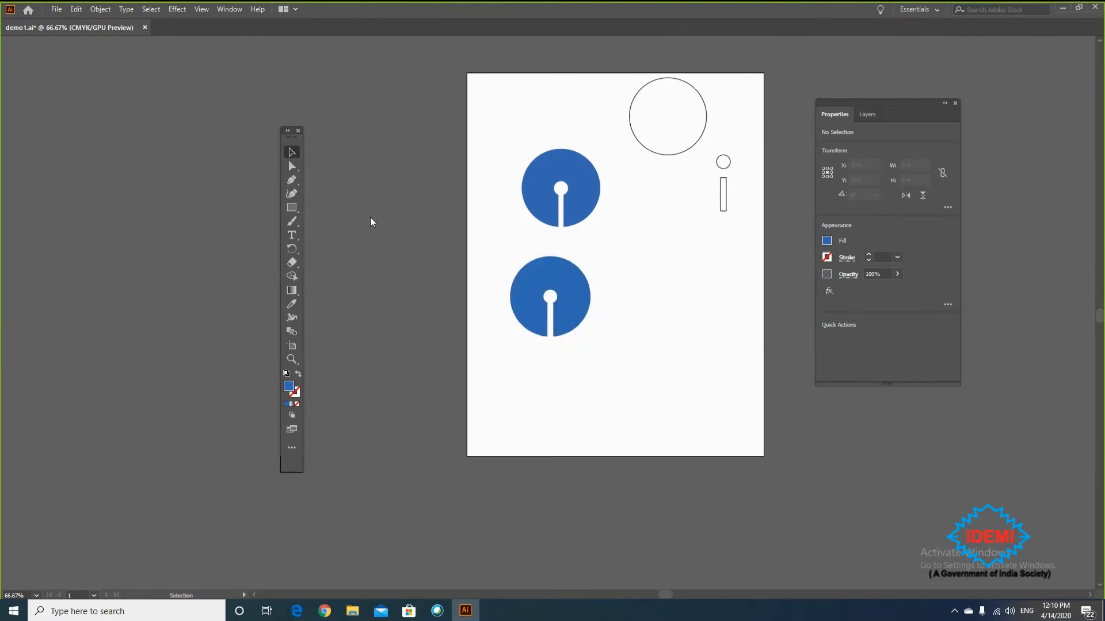
- Delete the blue cut circle below the original logo
click(575, 319)
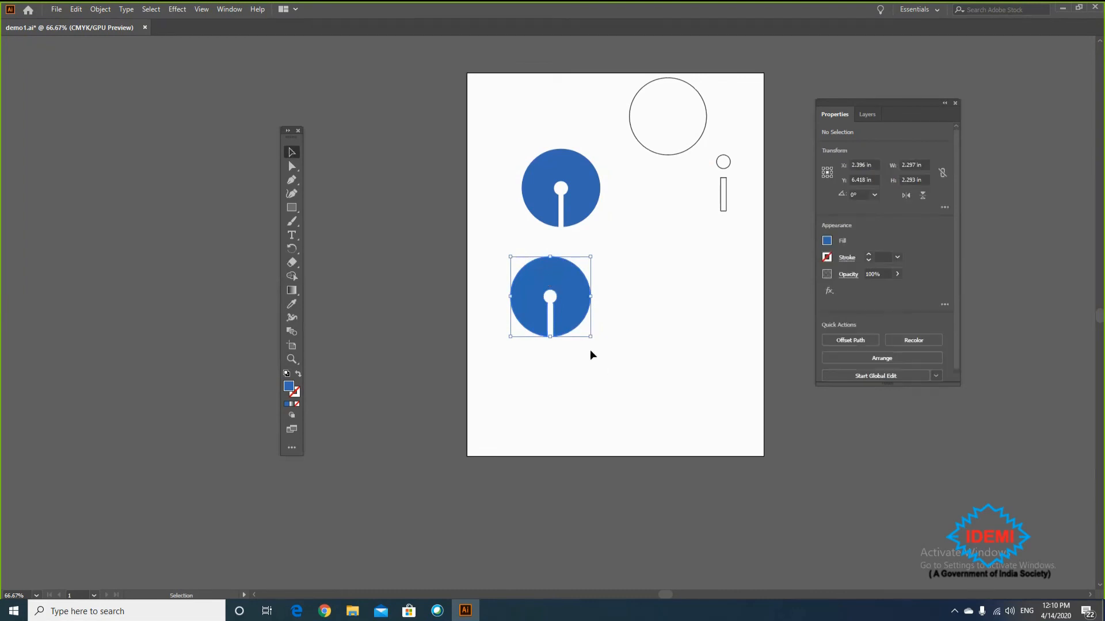
drag(590, 336, 557, 306)
click(547, 302)
click(546, 300)
key(Delete)
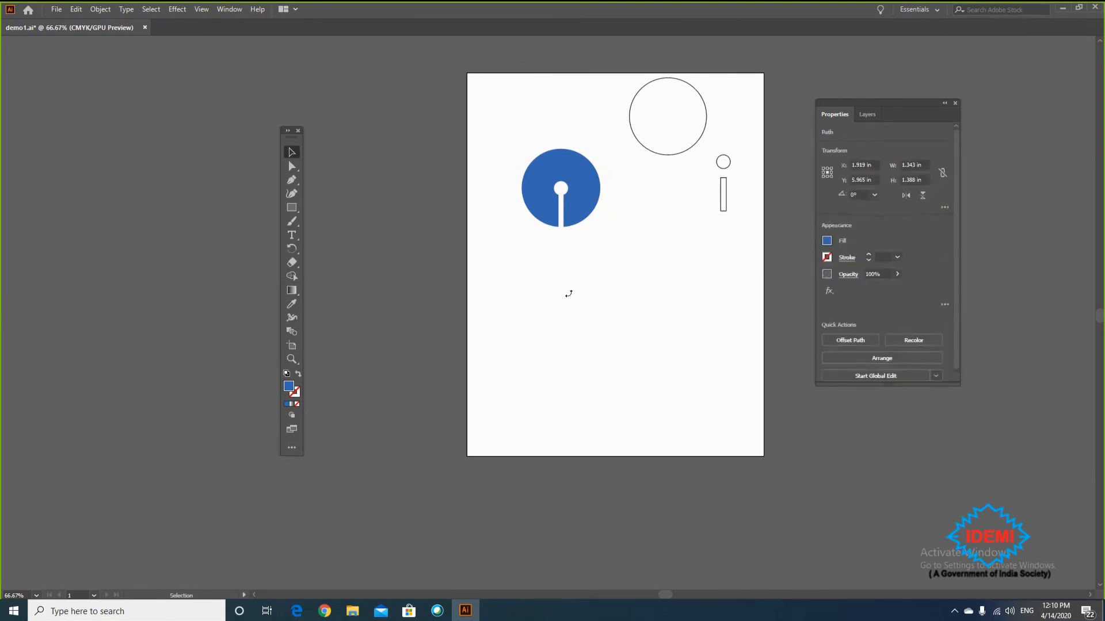
- Move the large outlined circle below the blue logo and leave the circle's isolation mode for Layer 1
drag(686, 156, 592, 338)
click(729, 158)
shift+click(724, 197)
double_click(609, 341)
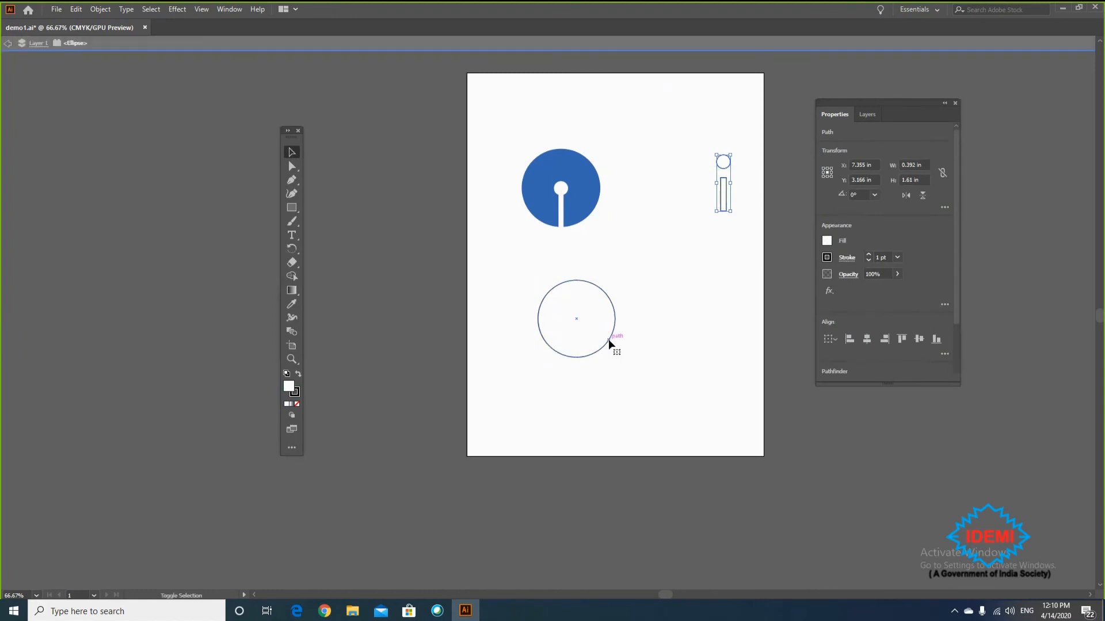
click(38, 43)
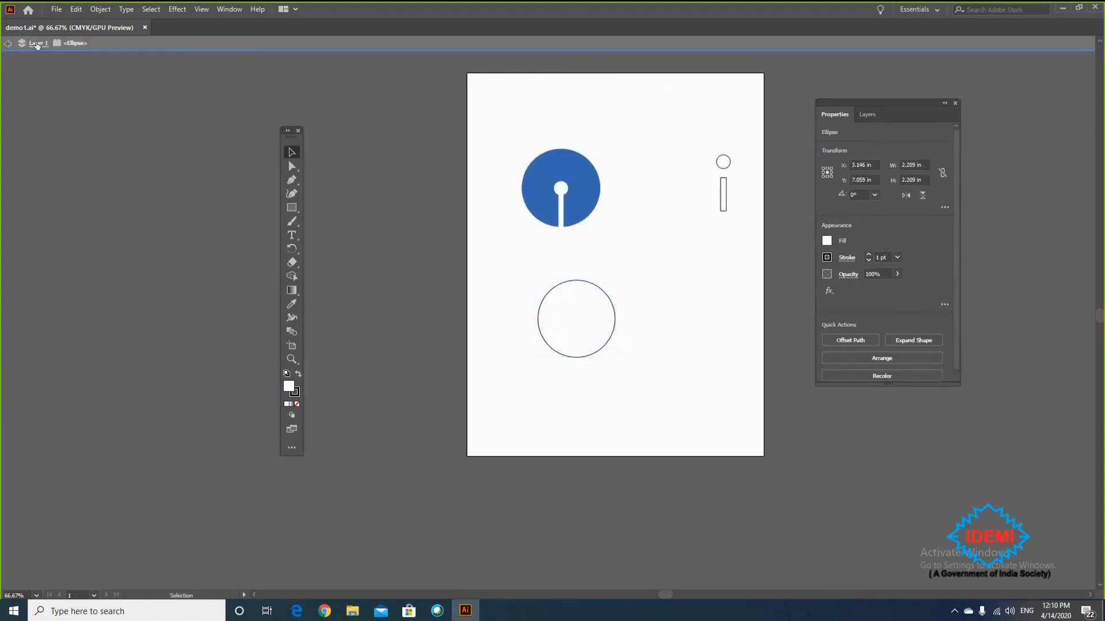
- Centre the small circle, bar and large circle on each other horizontally and vertically, and move them lower on the artboard
click(723, 161)
shift+click(722, 189)
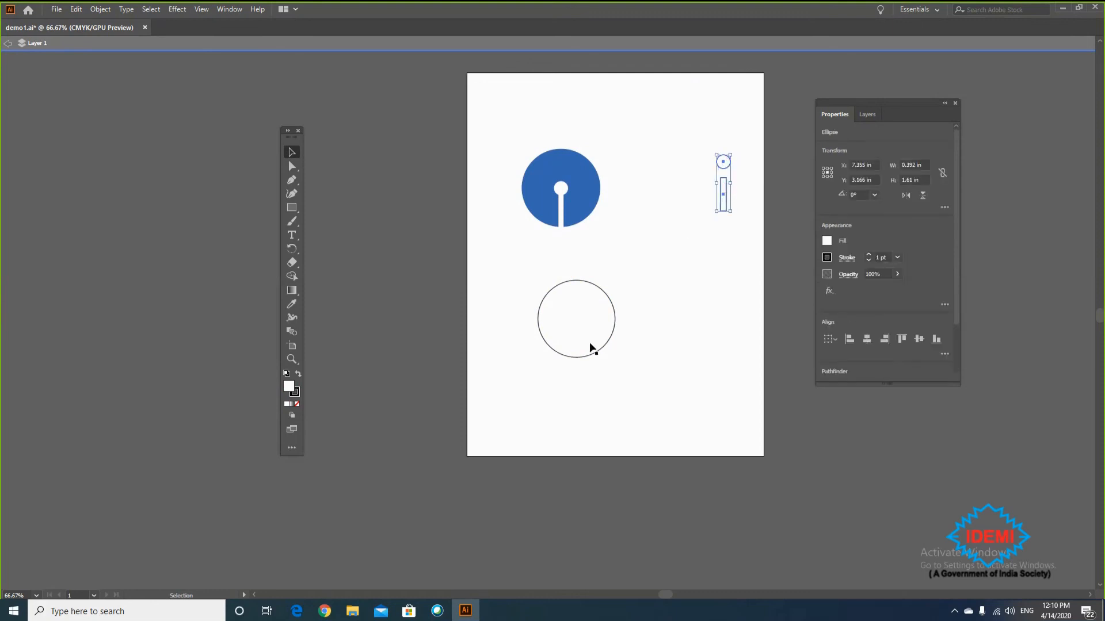
shift+click(611, 333)
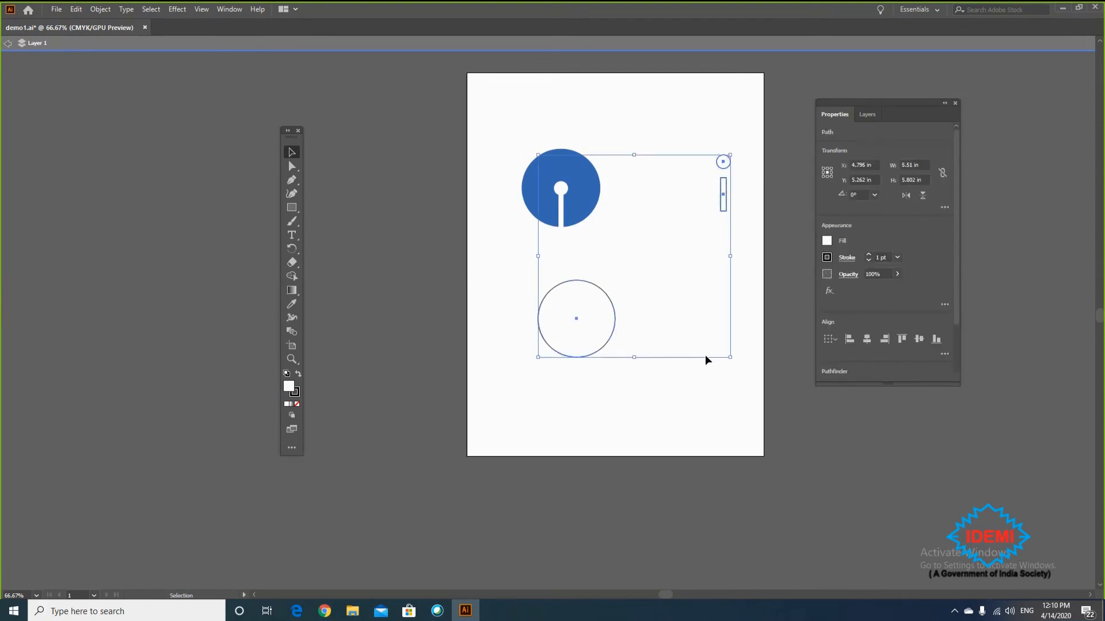
click(867, 340)
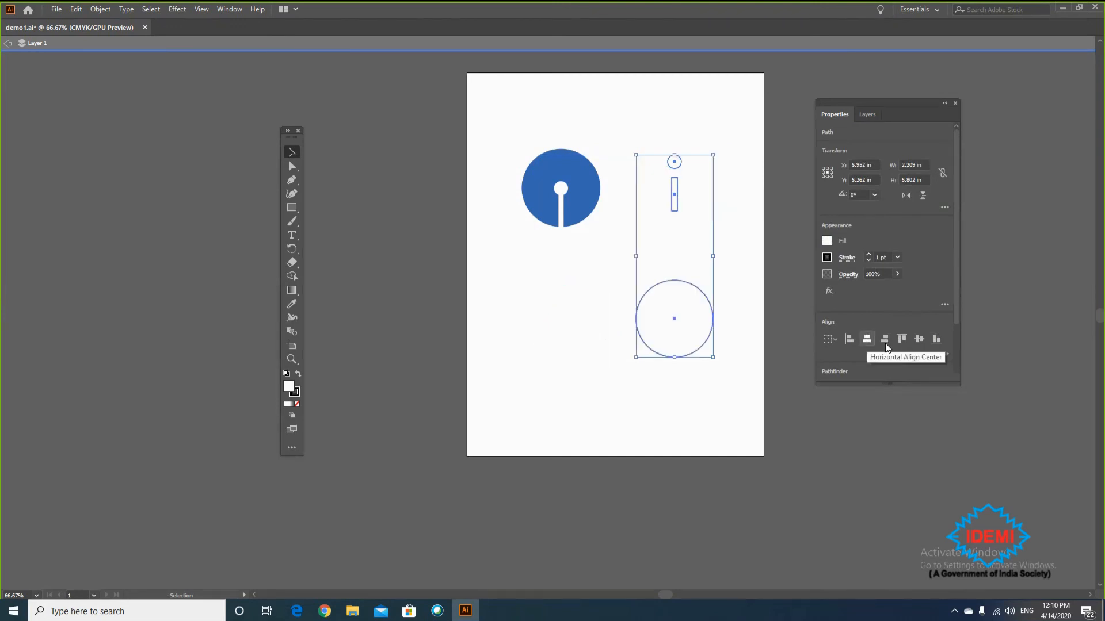
click(919, 341)
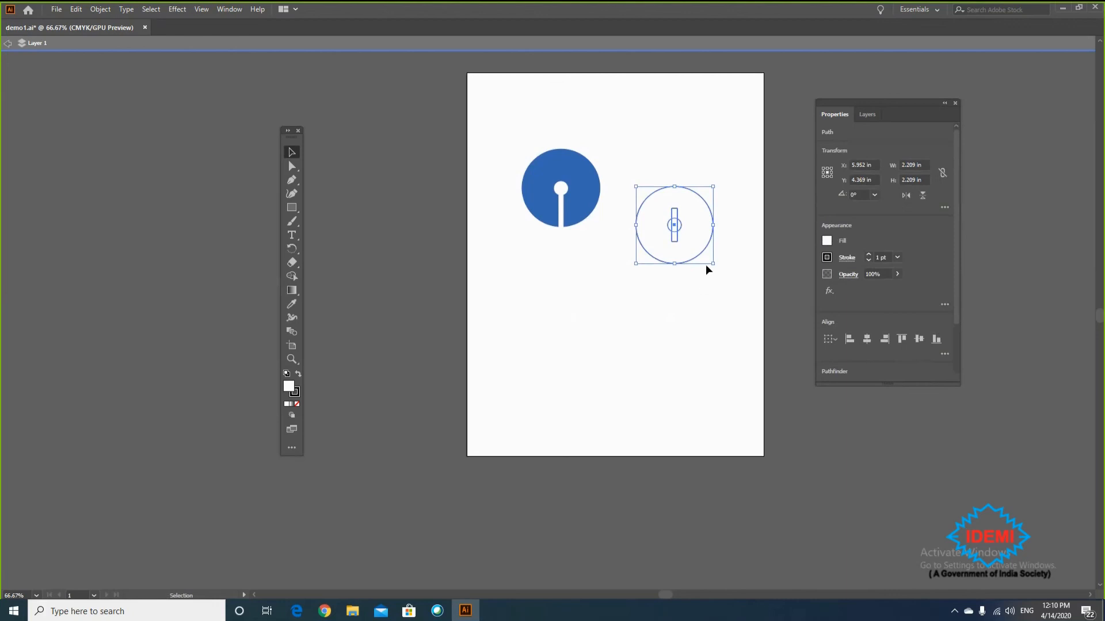
drag(705, 255, 644, 369)
click(708, 365)
- Align the bar's bottom edge with the bottom of the large circle
click(615, 348)
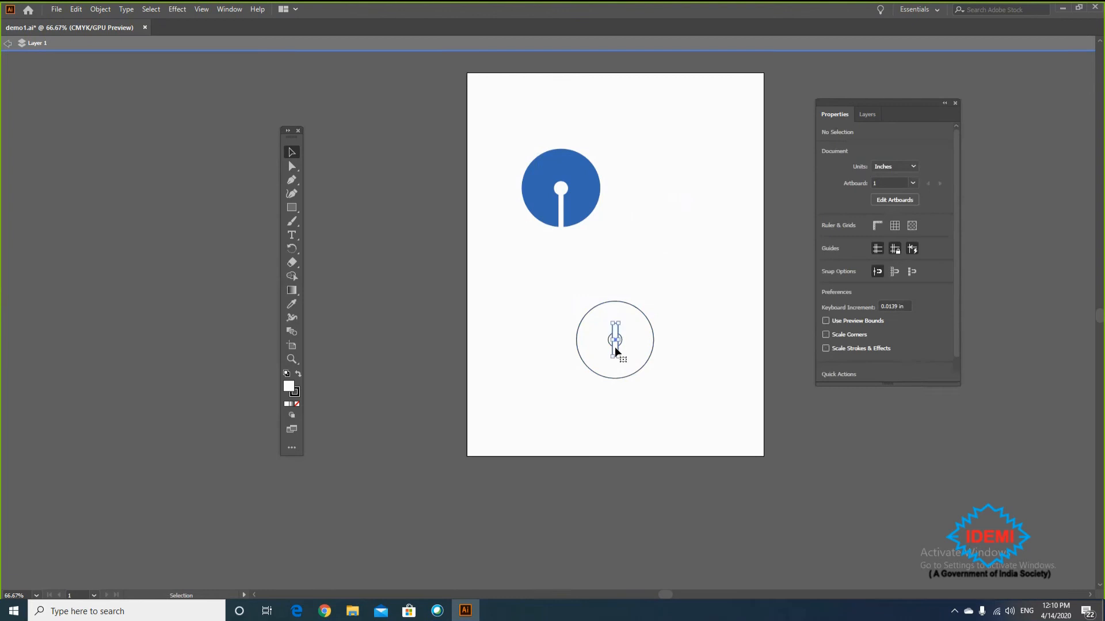
shift+click(651, 353)
key(ctrl)
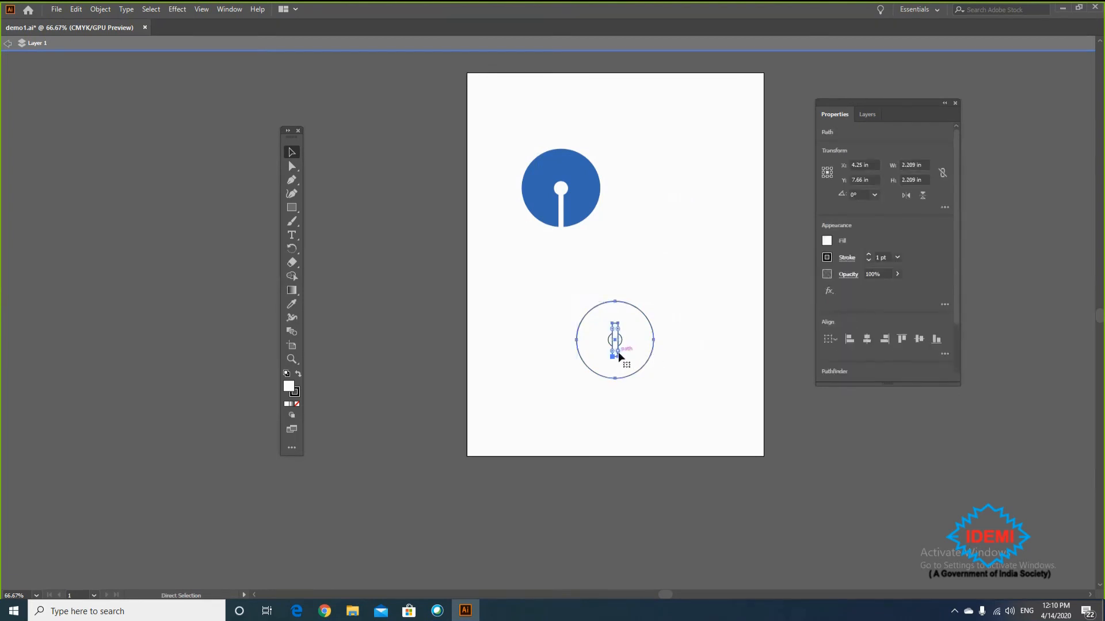
click(930, 341)
click(696, 385)
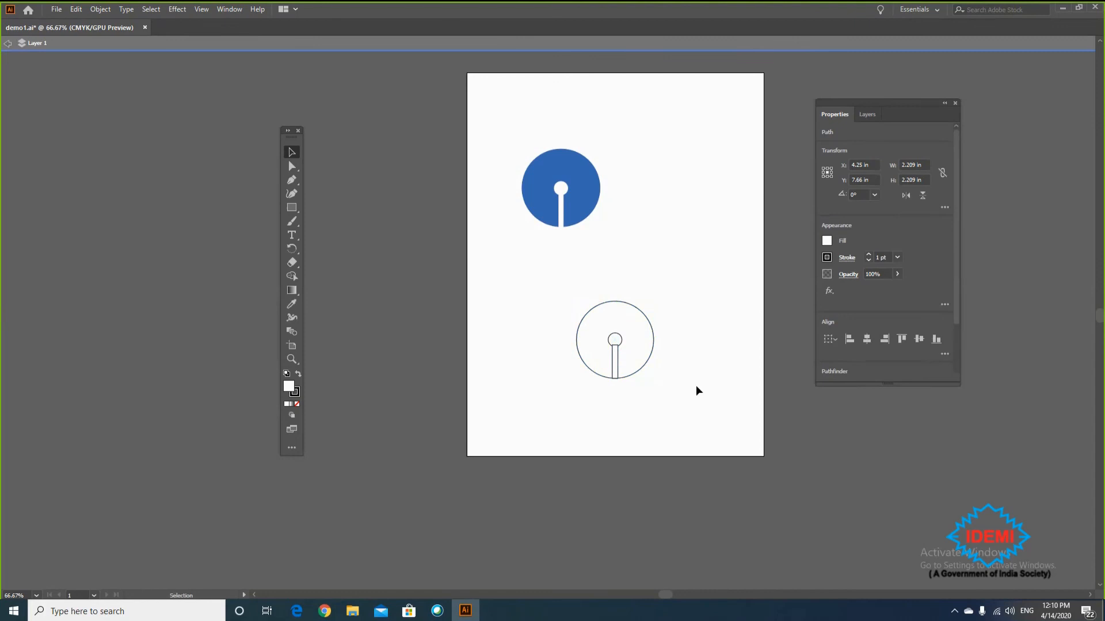
- Select all three outlined shapes and merge the small circle with the bar into one keyhole shape using the Shape Builder tool
key(z)
drag(555, 313, 753, 433)
key(ctrl+0)
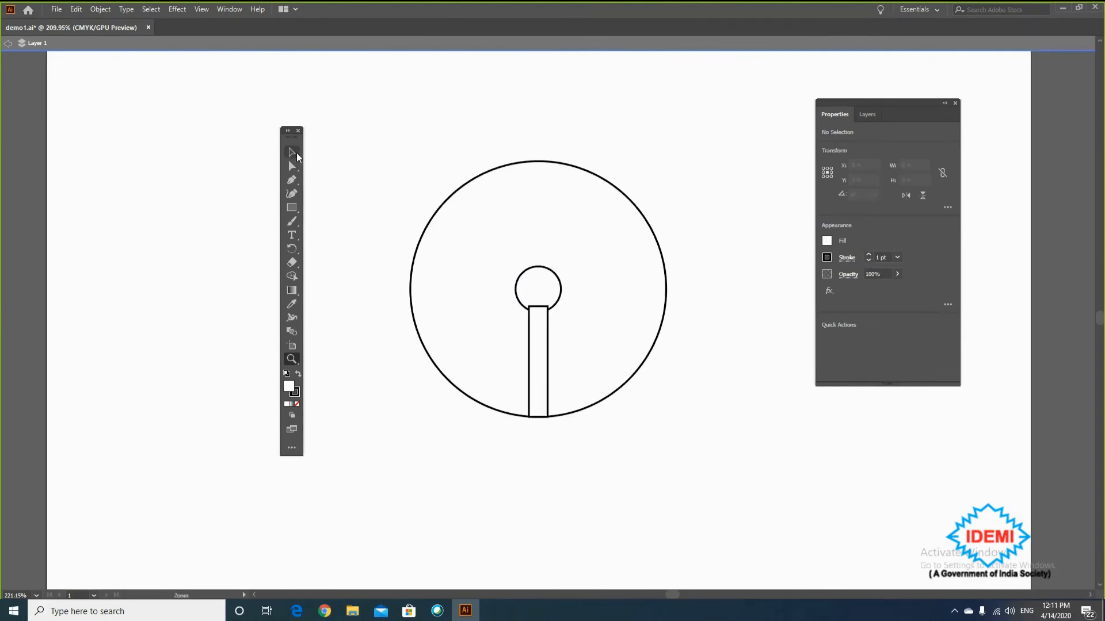
click(293, 153)
click(551, 294)
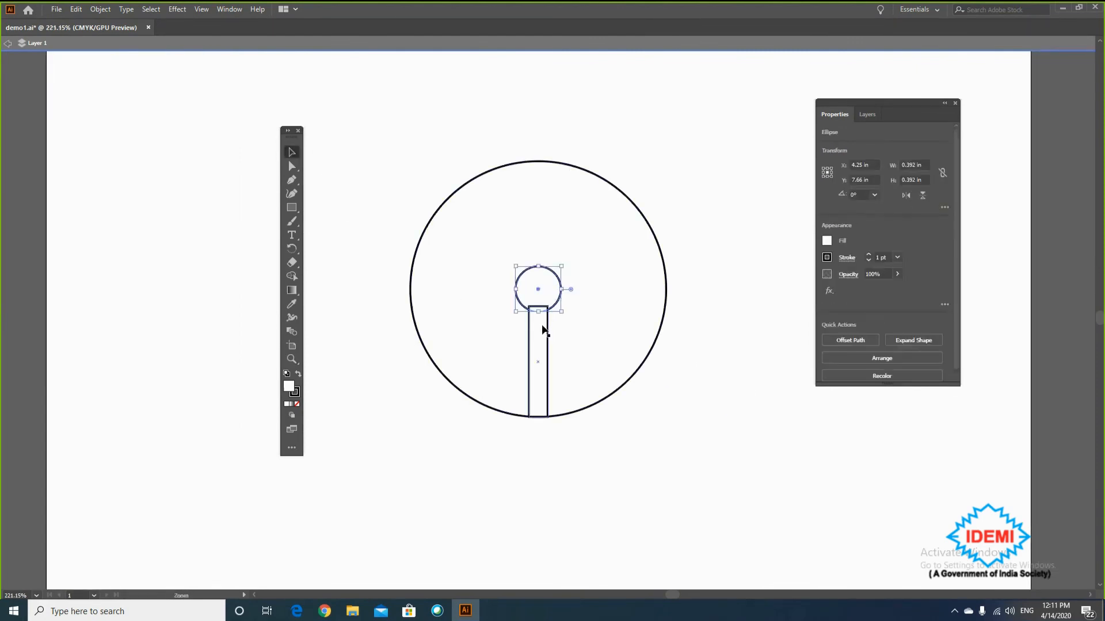
shift+click(547, 334)
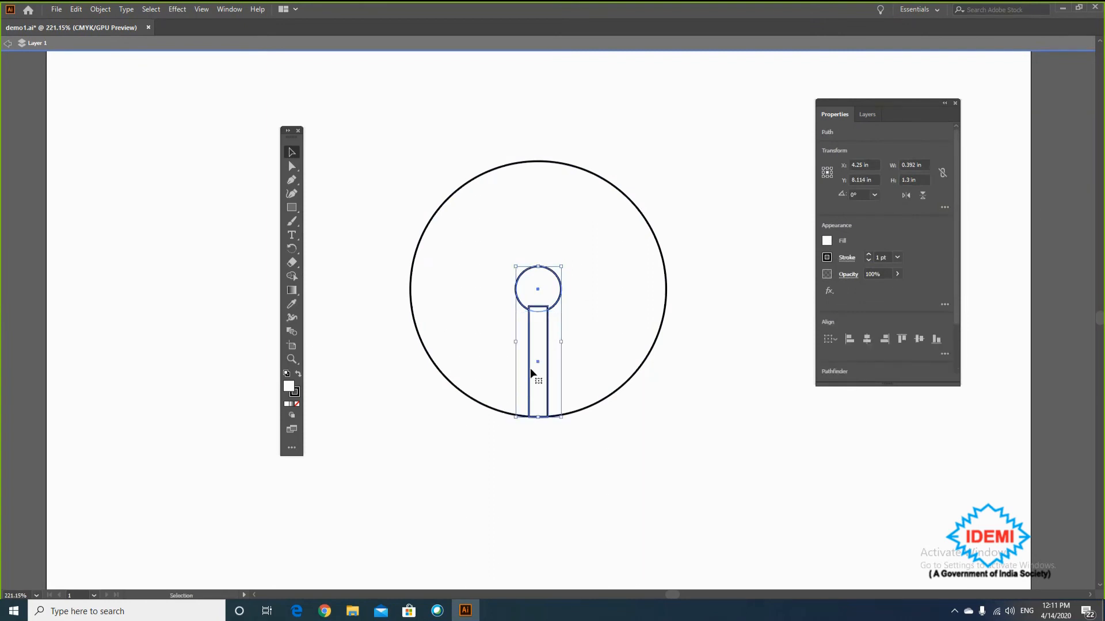
click(478, 220)
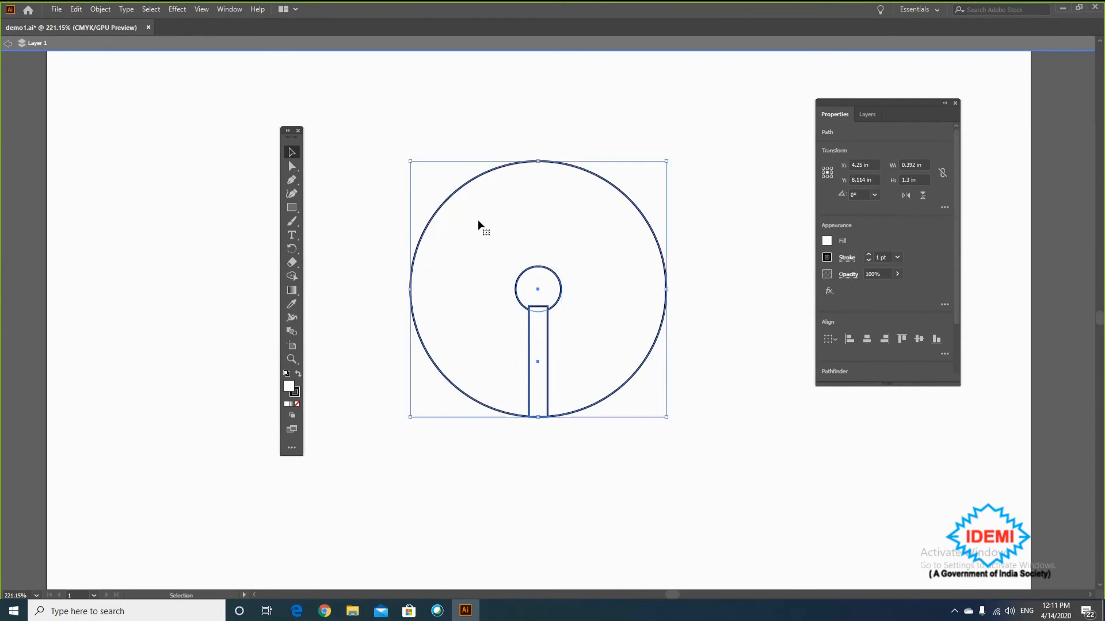
click(292, 277)
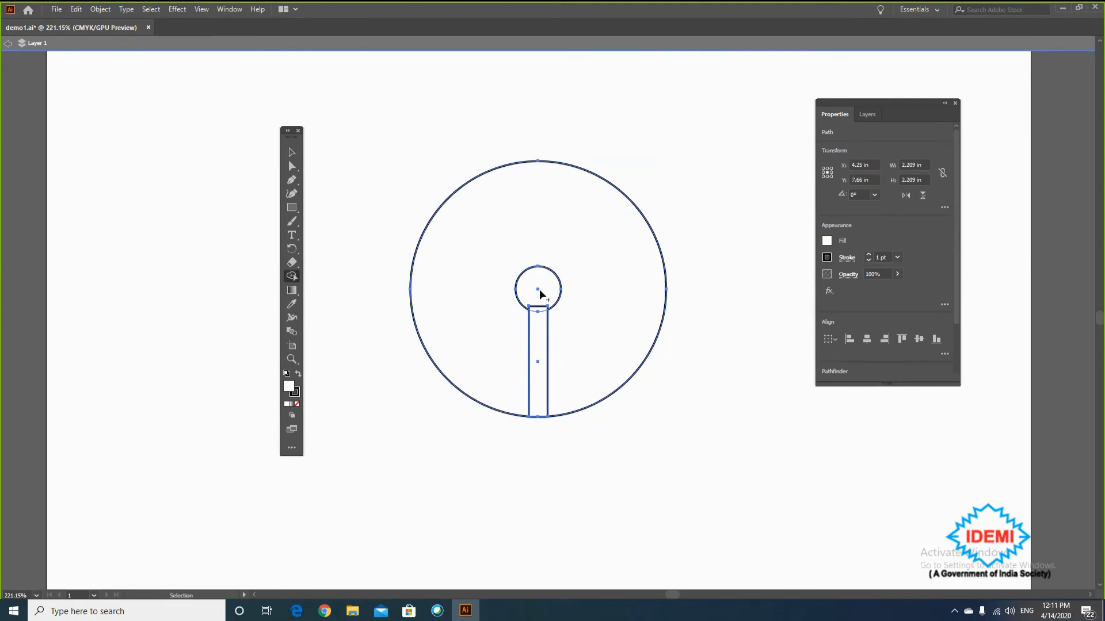
drag(540, 294, 548, 383)
- Try moving the cut circle away from the keyhole shape, and undo the moves
click(298, 153)
drag(658, 240, 697, 235)
click(713, 217)
drag(601, 275, 420, 384)
key(ctrl+z)
click(647, 363)
key(ctrl+z)
key(ctrl+z)
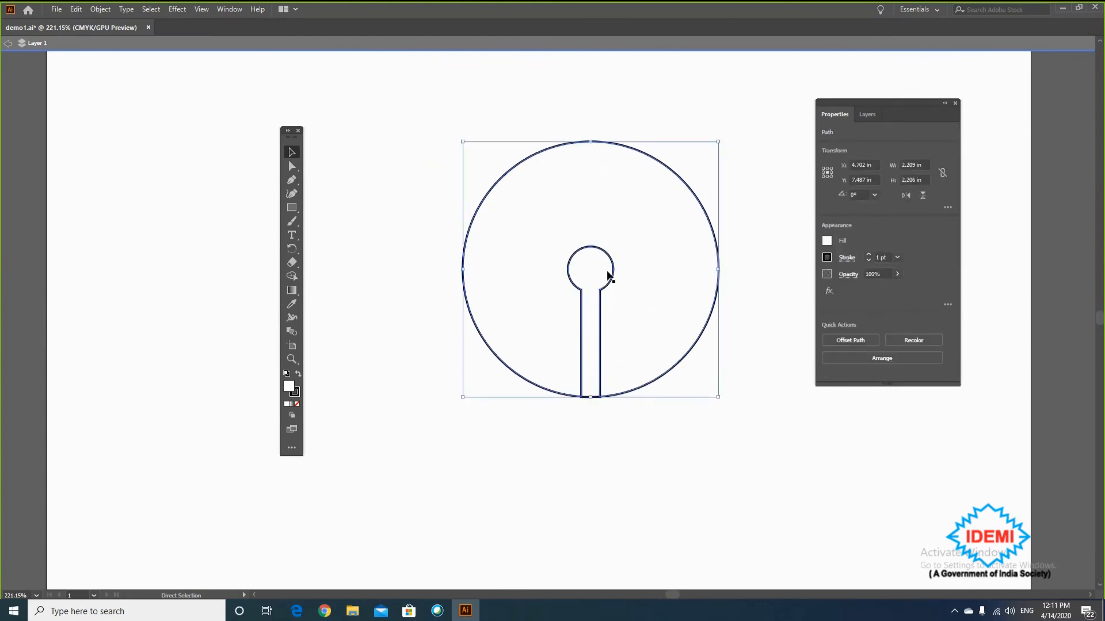
drag(614, 286, 869, 440)
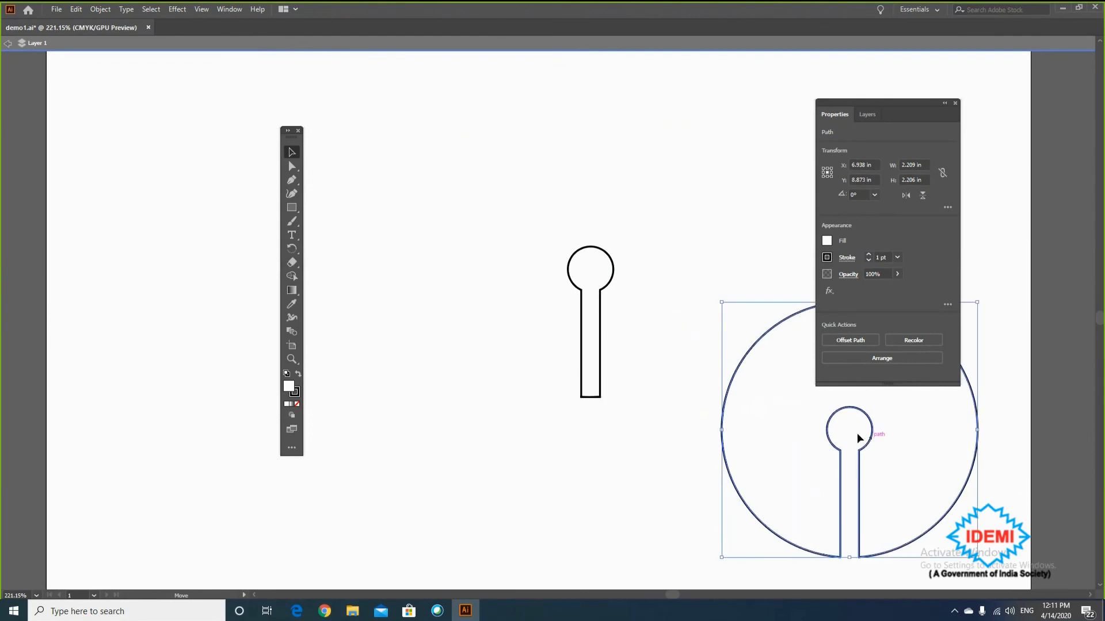
key(ctrl+z)
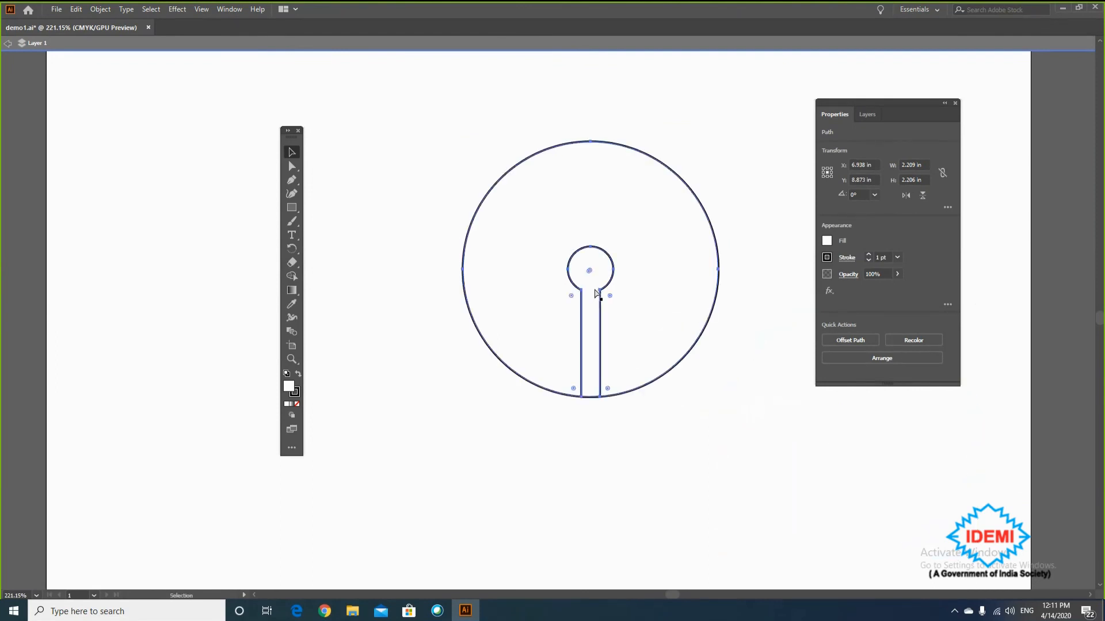
- Select the keyhole shape and the large circle together and remove the keyhole area with the Shape Builder tool
click(730, 402)
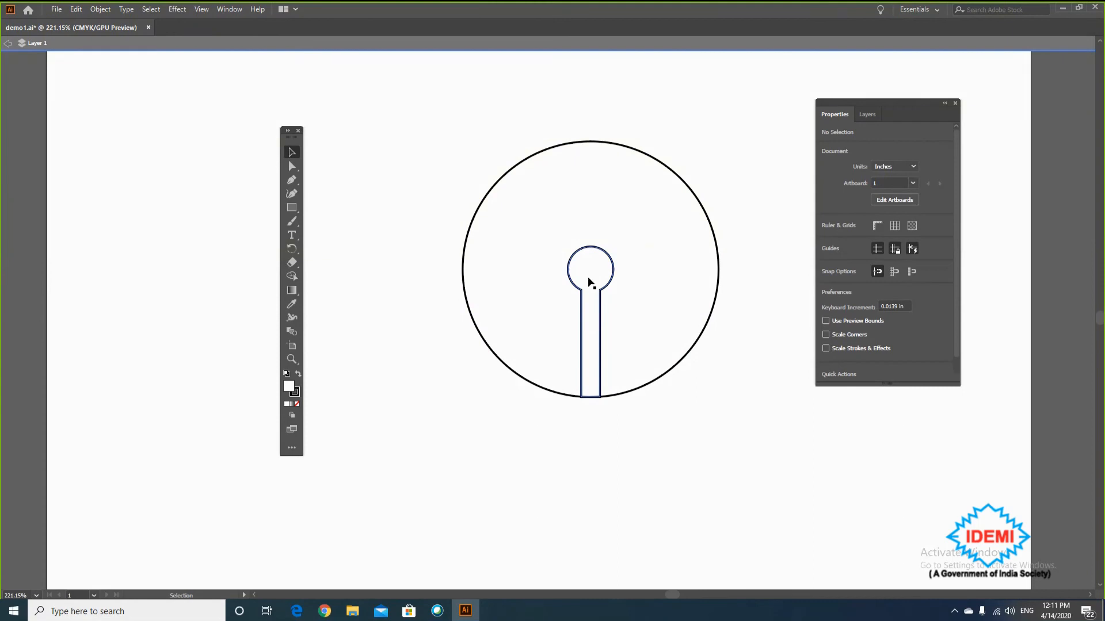
click(647, 235)
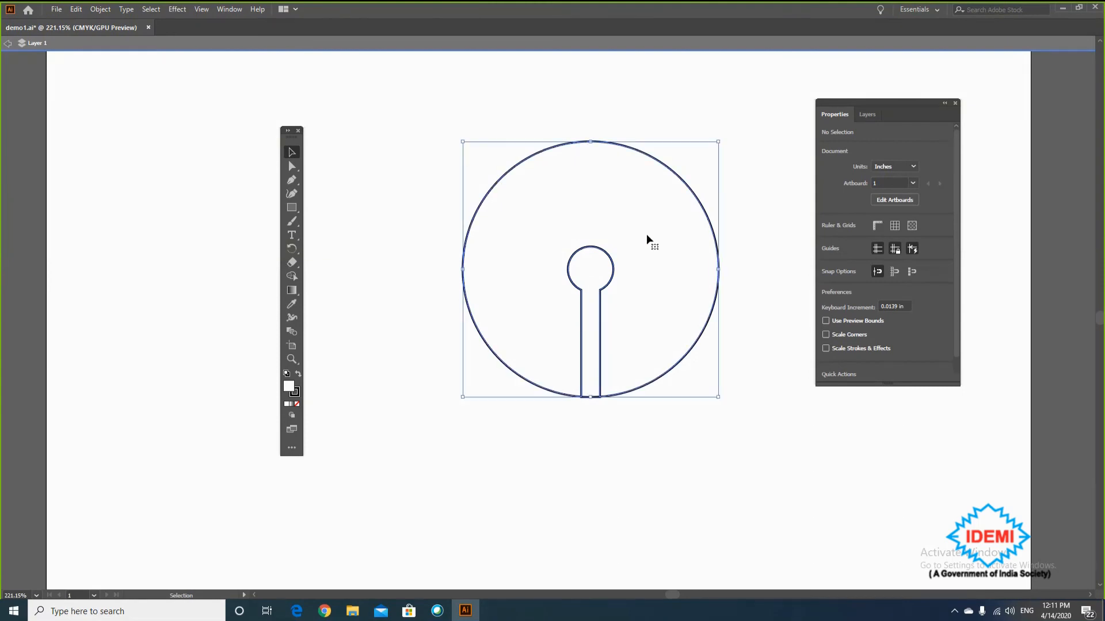
key(ctrl+shift+a)
click(611, 263)
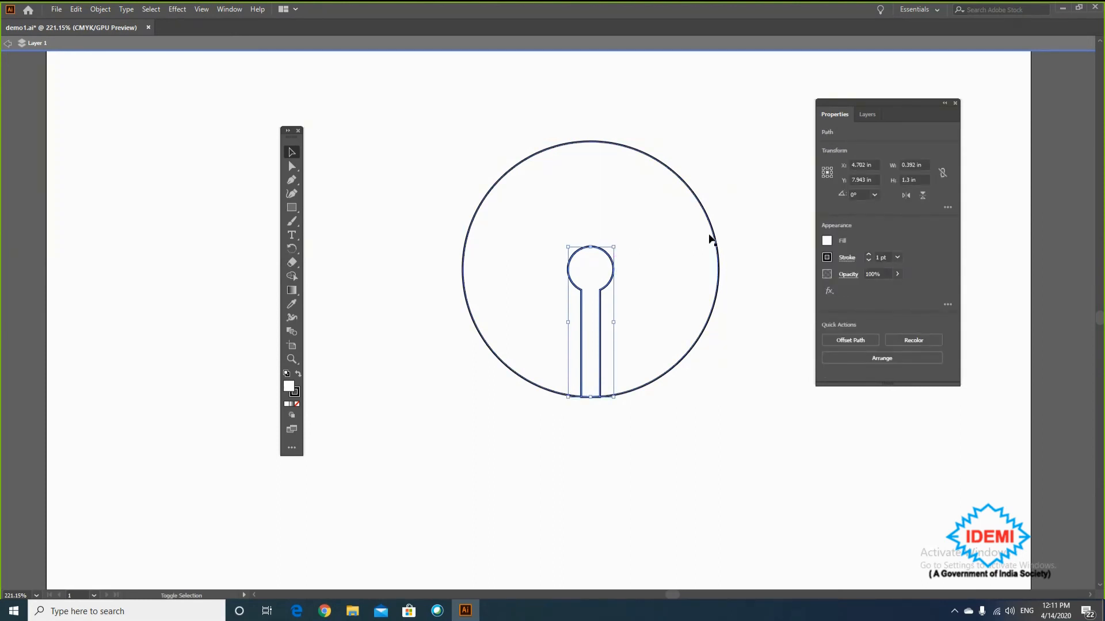
shift+click(713, 238)
click(292, 277)
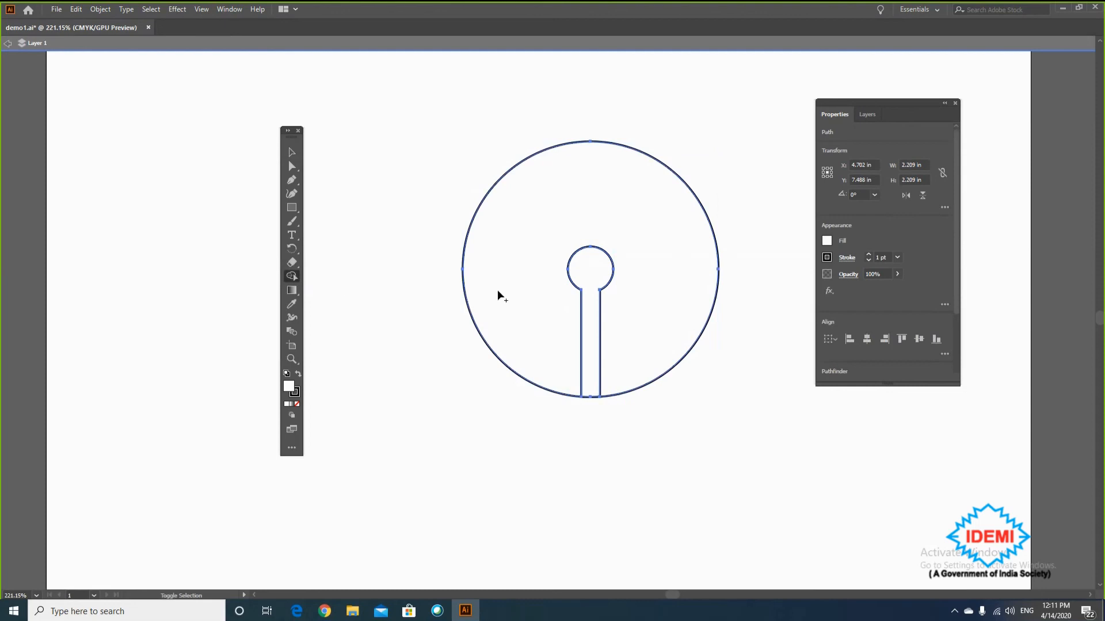
click(589, 316)
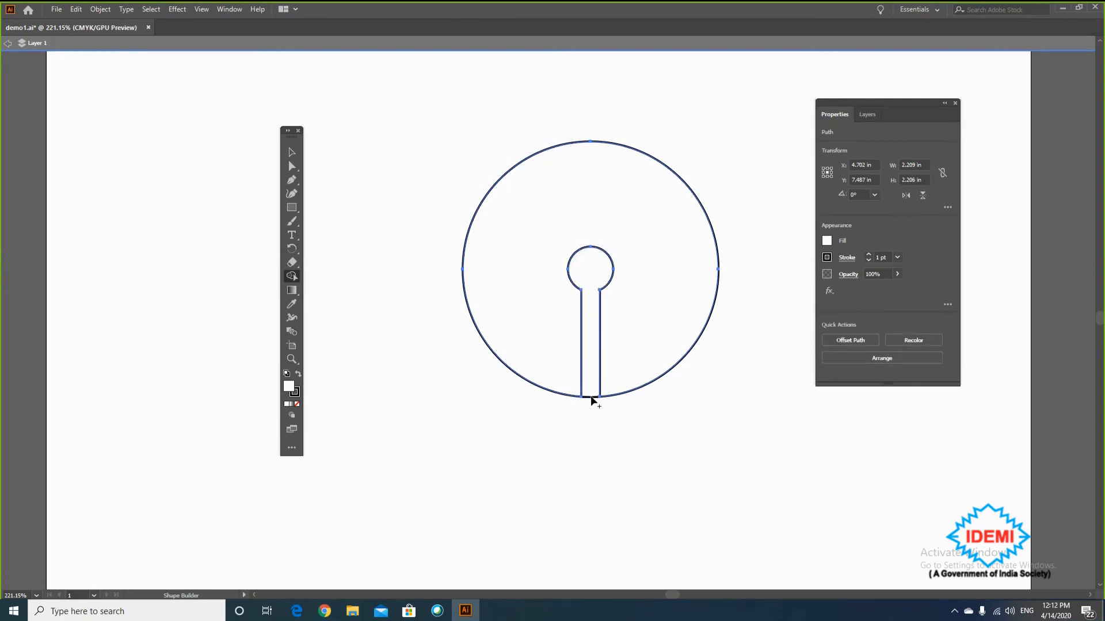
- Move the cut circle away from the leftover sliver at the slot's base and delete the sliver
key(v)
drag(680, 367, 498, 424)
click(575, 377)
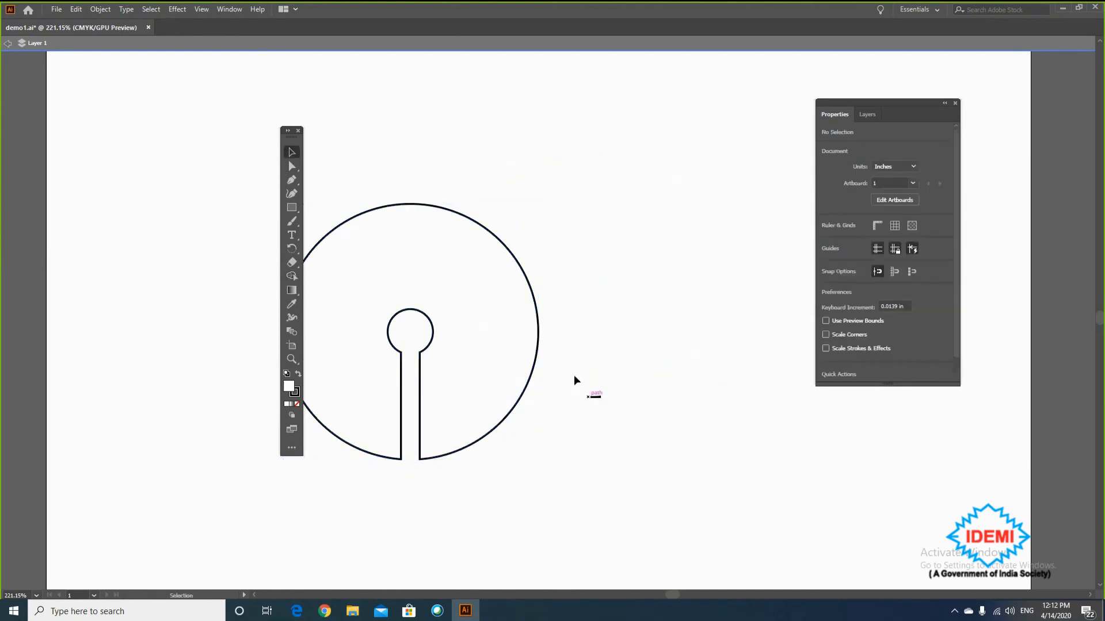
click(582, 390)
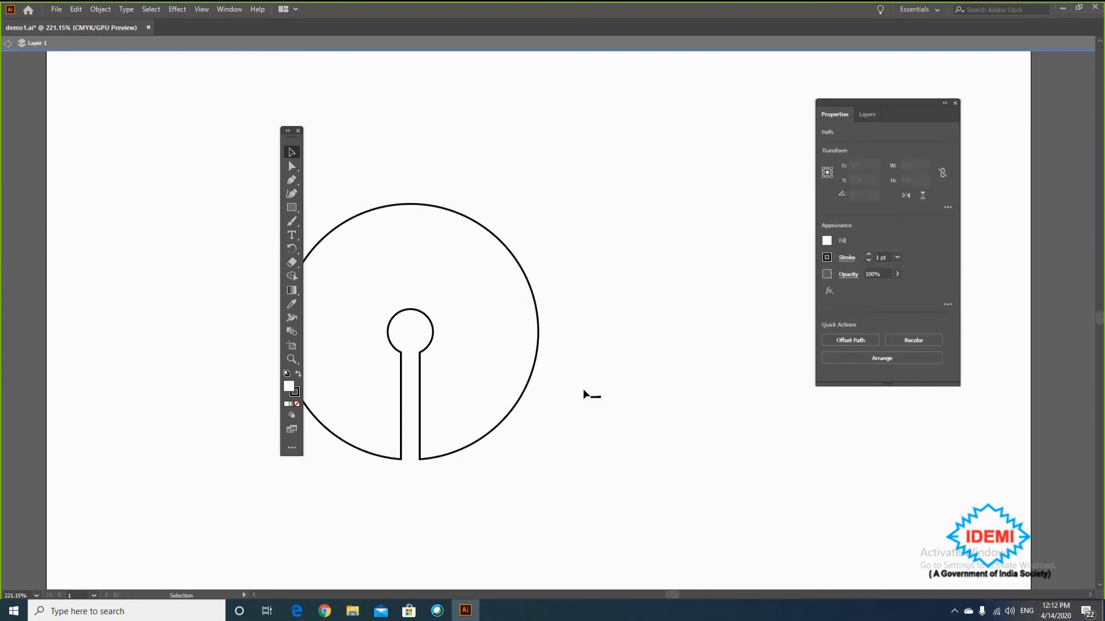
click(595, 398)
click(554, 372)
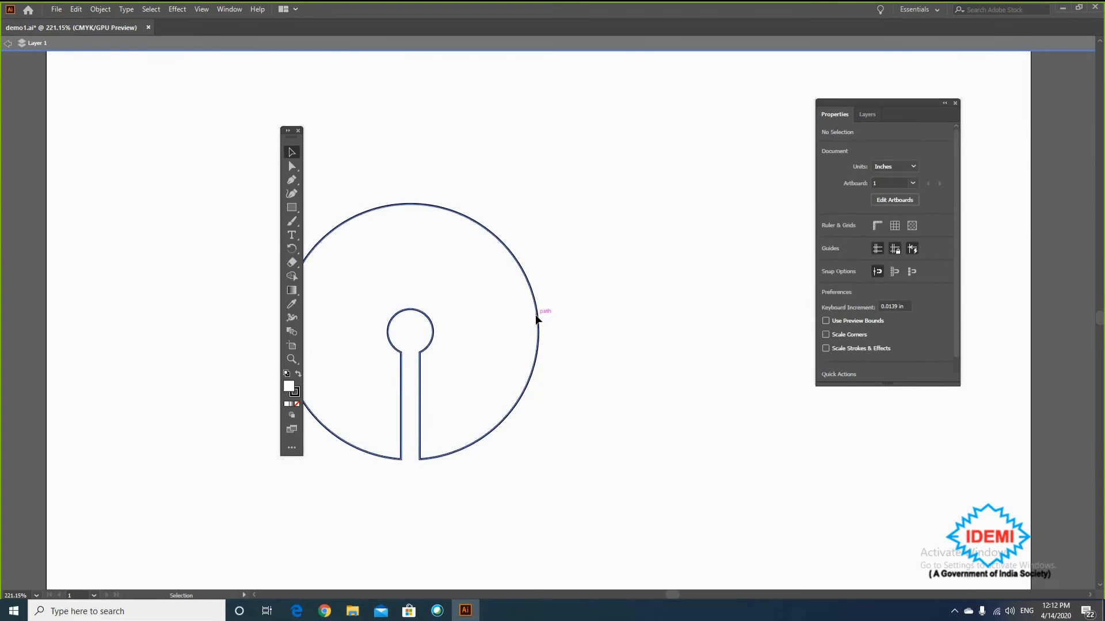
- Place the outlined cut circle just below the blue logo and leave it selected
drag(537, 313, 604, 310)
click(654, 334)
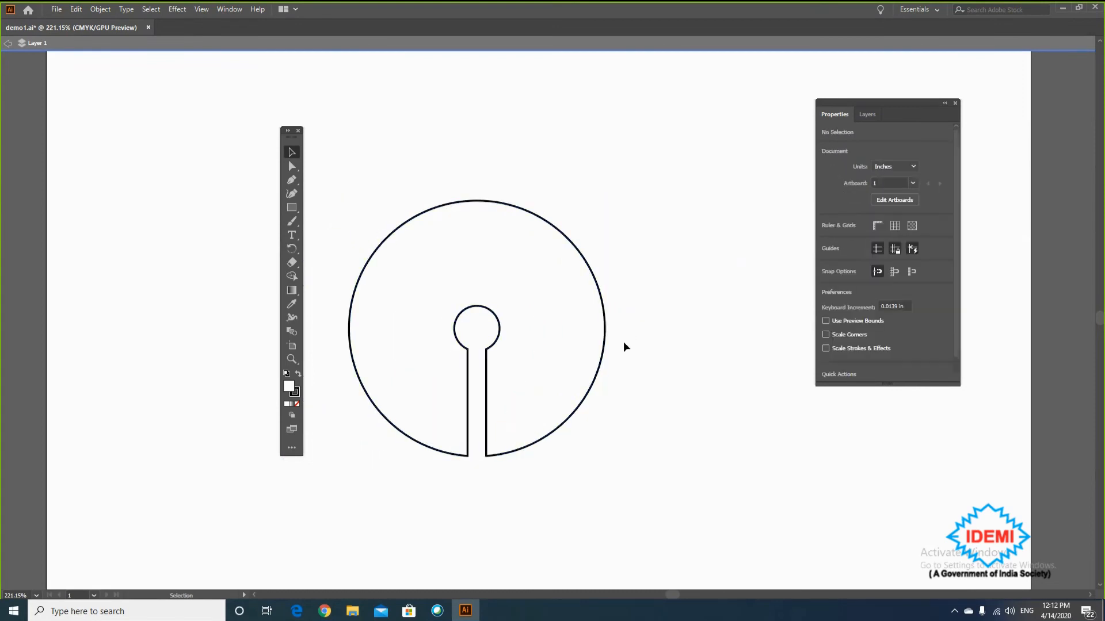
click(605, 352)
key(a)
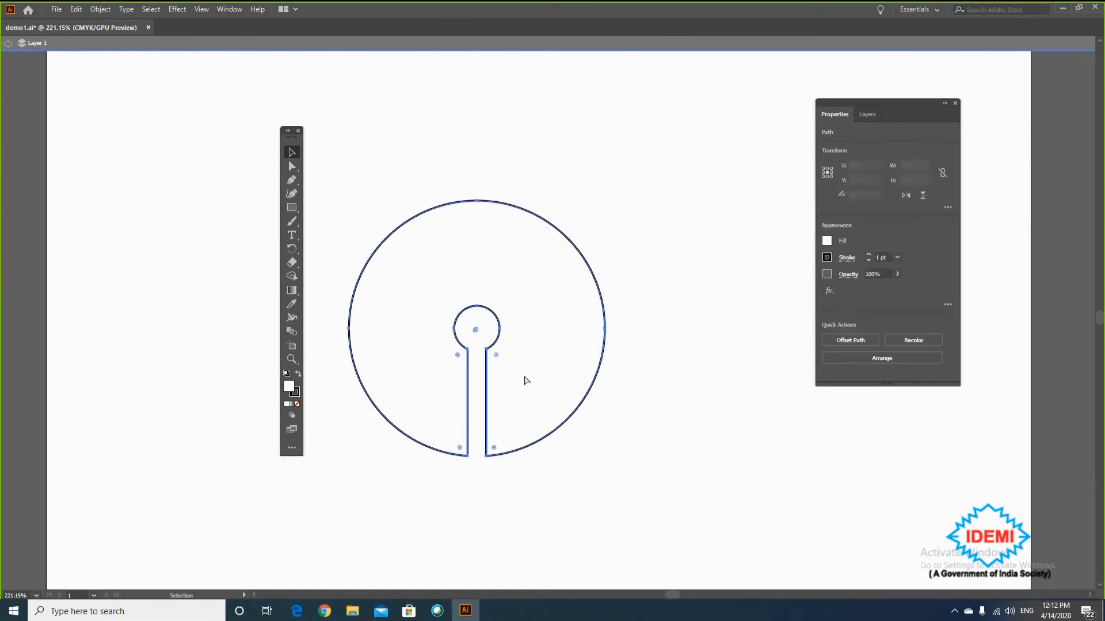
key(ctrl+minus)
key(ctrl+minus)
key(ctrl+minus)
key(ctrl+minus)
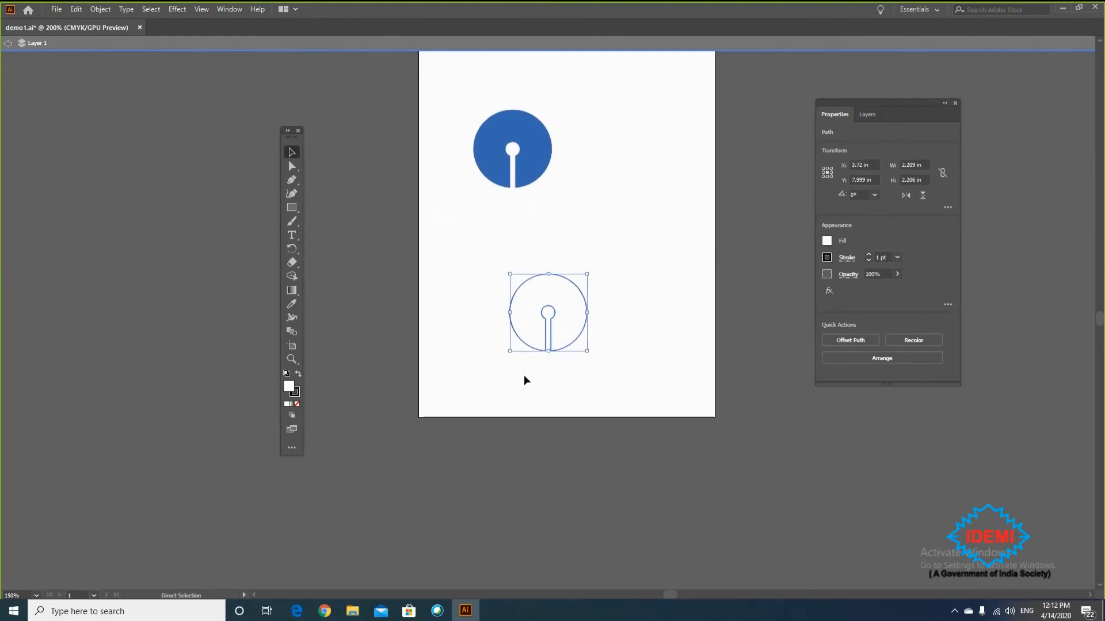
click(619, 312)
drag(585, 326, 569, 277)
click(561, 251)
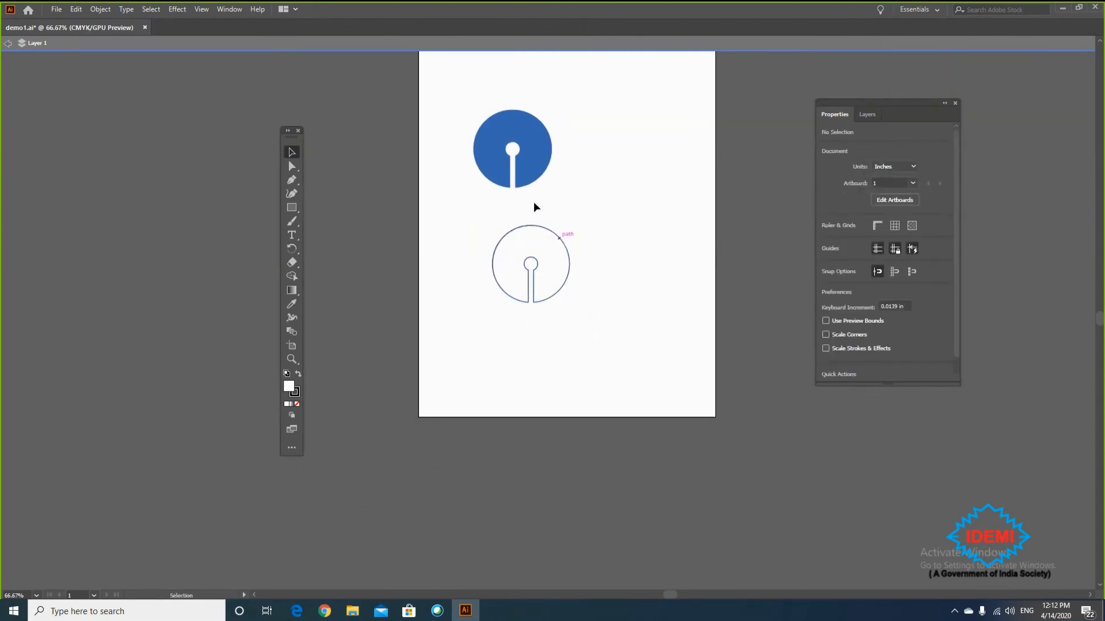
click(558, 237)
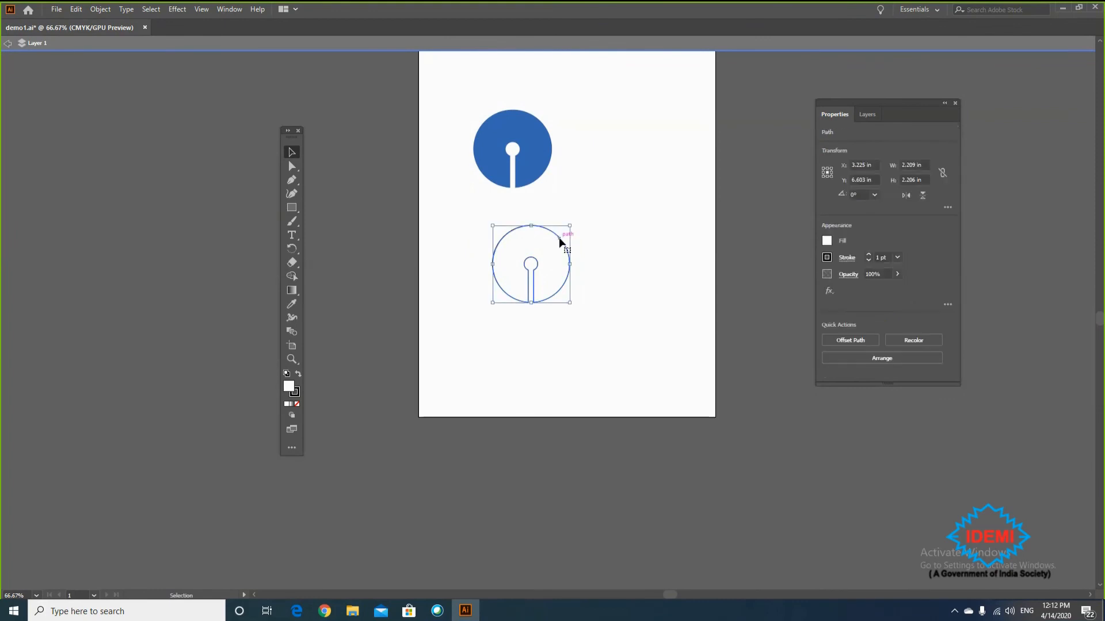
- Apply the blue logo's fill and stroke to the cut circle with the Eyedropper tool and clear the selection
click(291, 303)
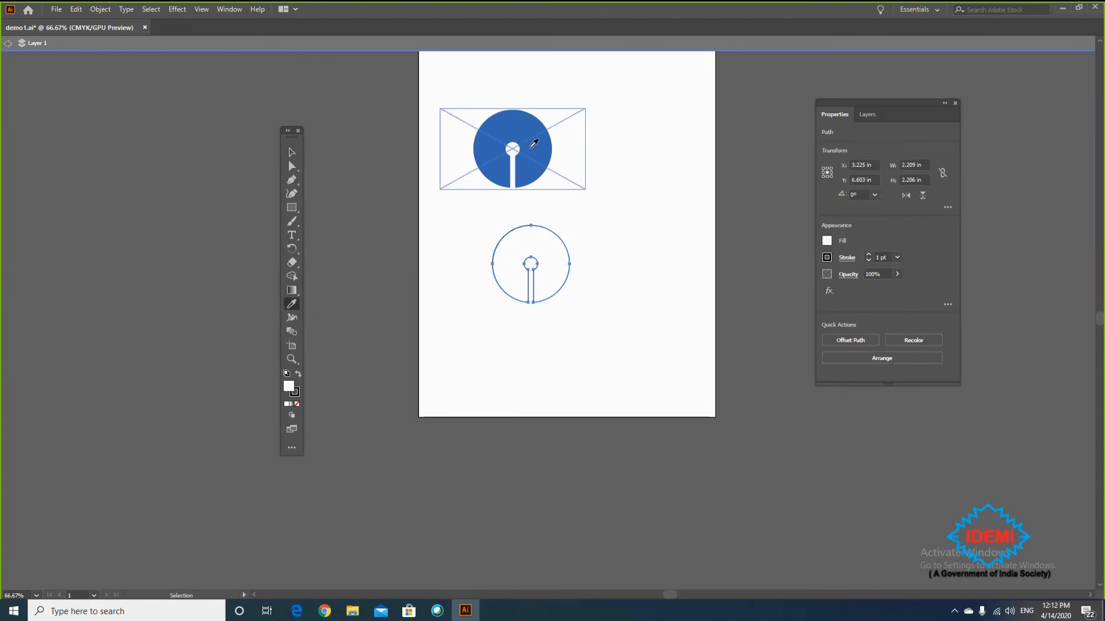
click(533, 143)
key(v)
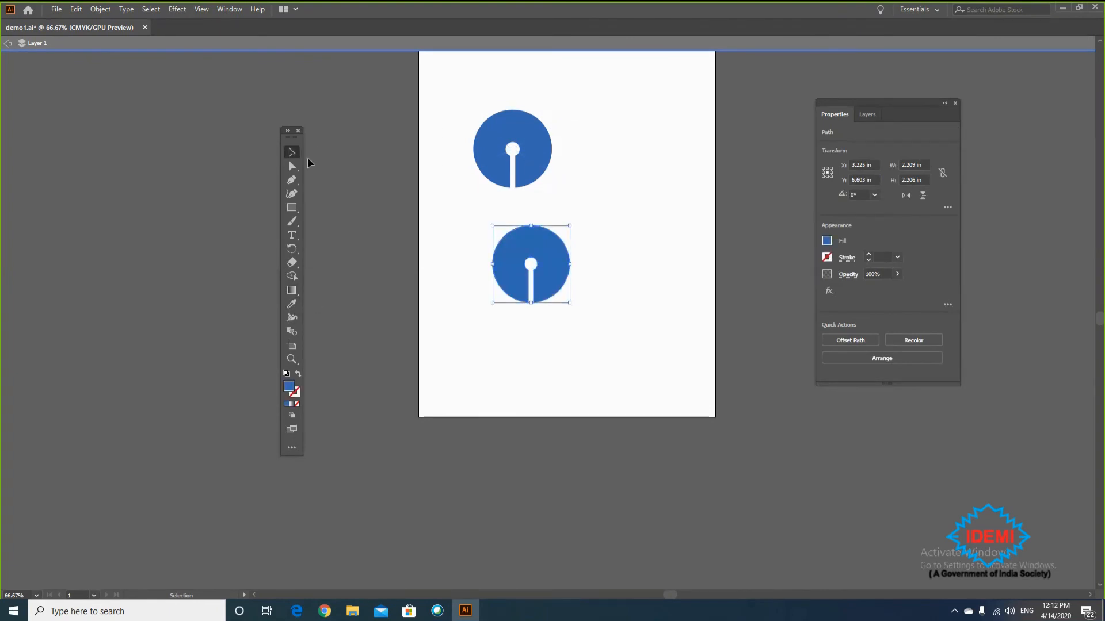
click(657, 228)
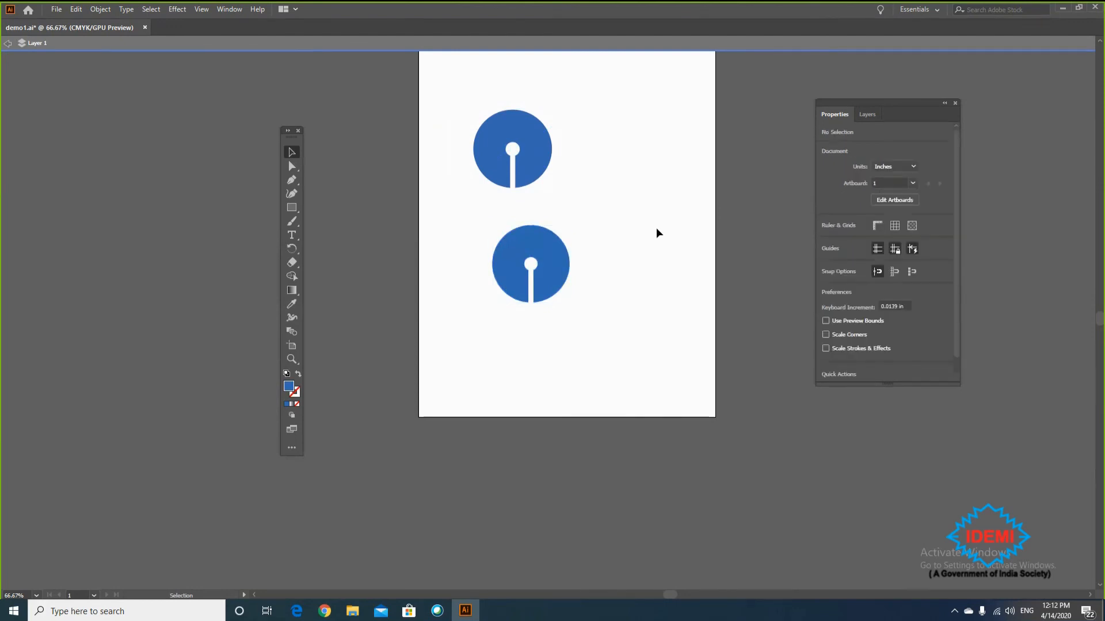
scroll(656, 207, up, 2)
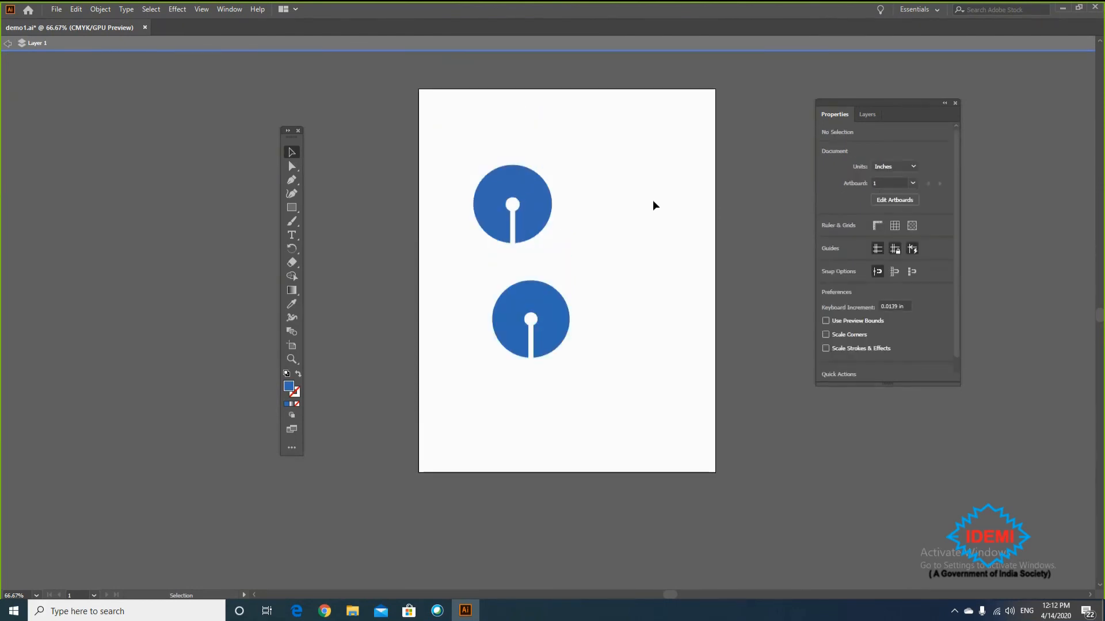
- Undo the recolouring, cutting and alignment until the large circle, small circle and bar are separate outlines, and clear the selection
key(ctrl+z)
key(ctrl+z)
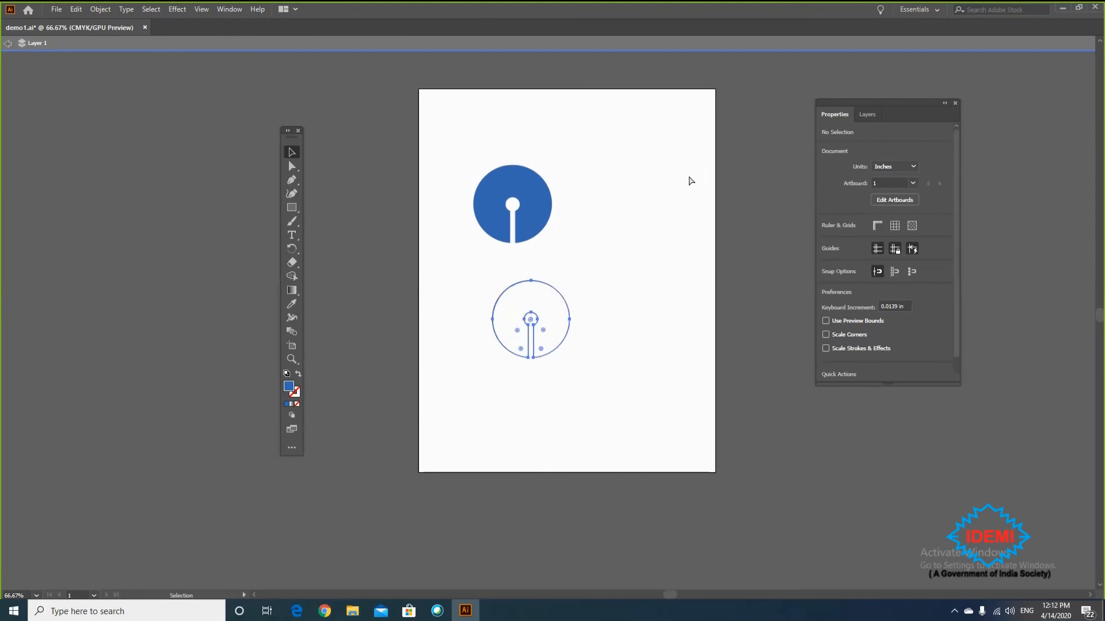
key(ctrl+z)
key(ctrl+z)
key(ctrl+z)
key(ctrl+z)
key(ctrl+z)
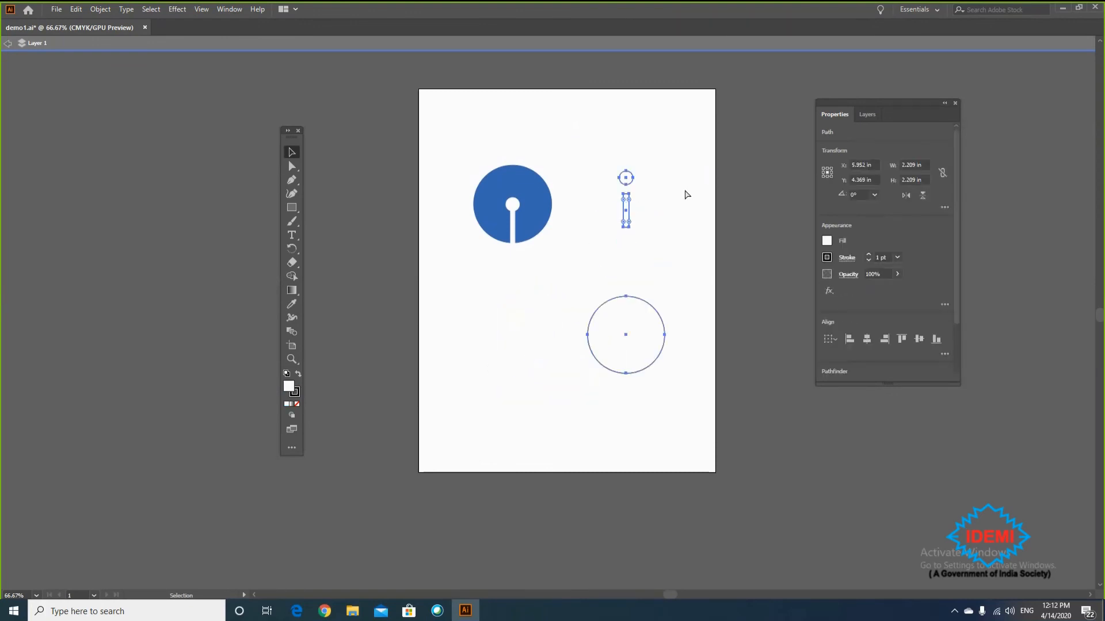
key(ctrl+z)
key(ctrl+z)
key(ctrl+z)
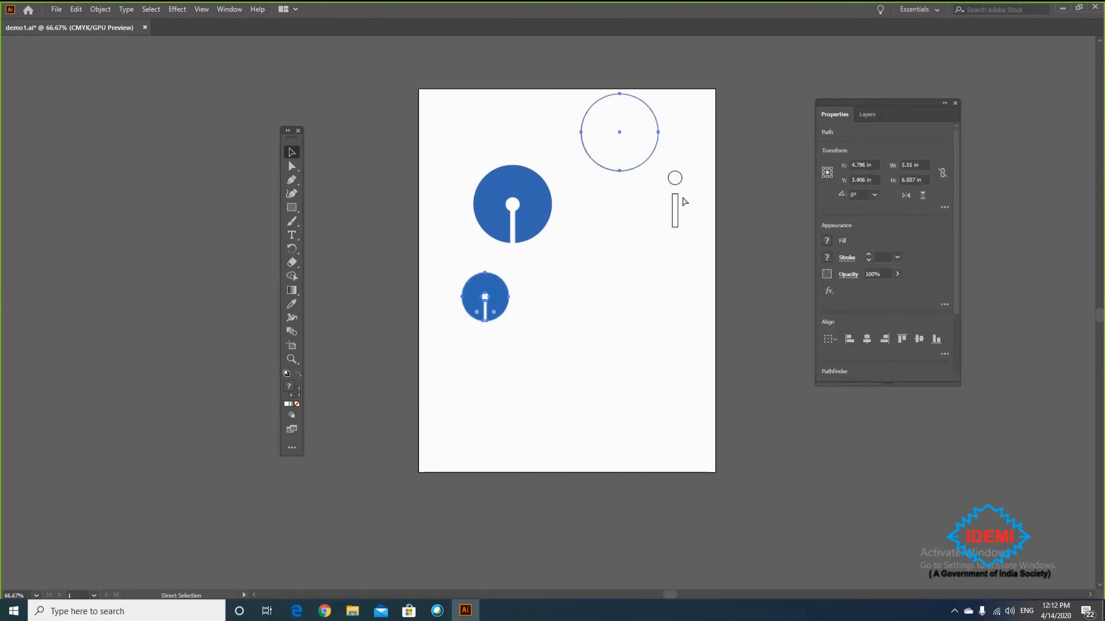
key(v)
click(604, 337)
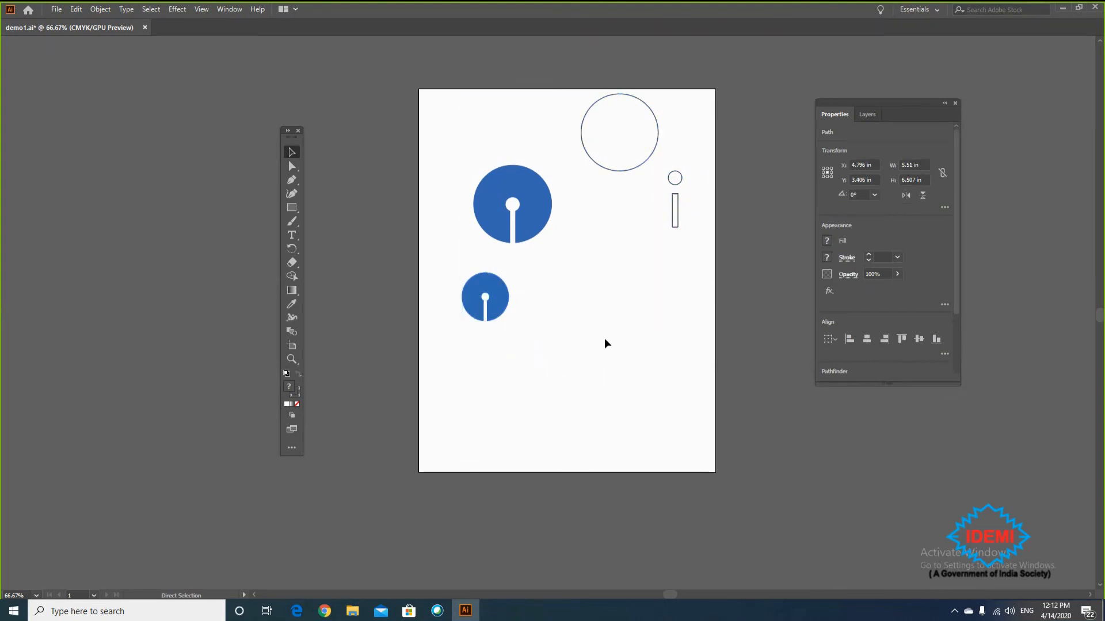
- Delete the smaller blue logo and close demo1.ai without saving
click(495, 318)
key(Delete)
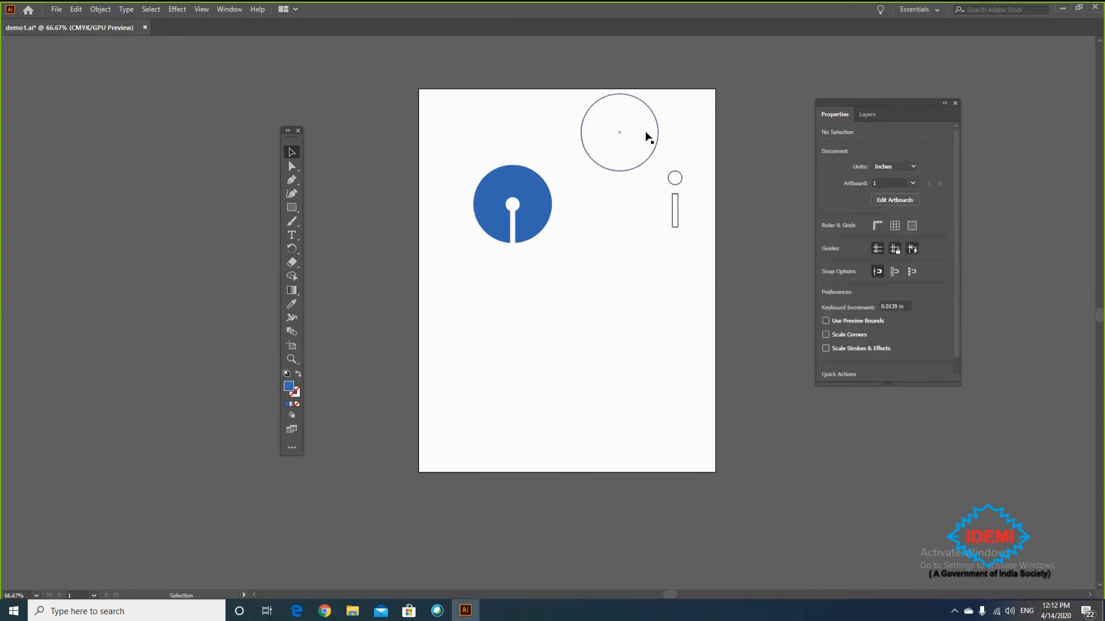
click(61, 9)
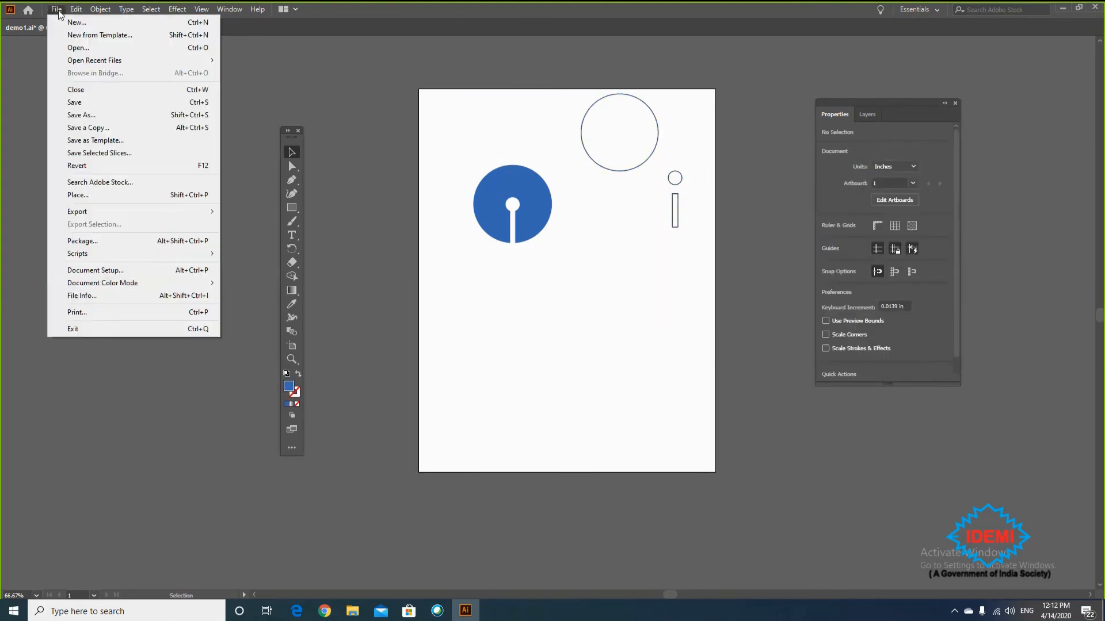
click(74, 92)
click(602, 320)
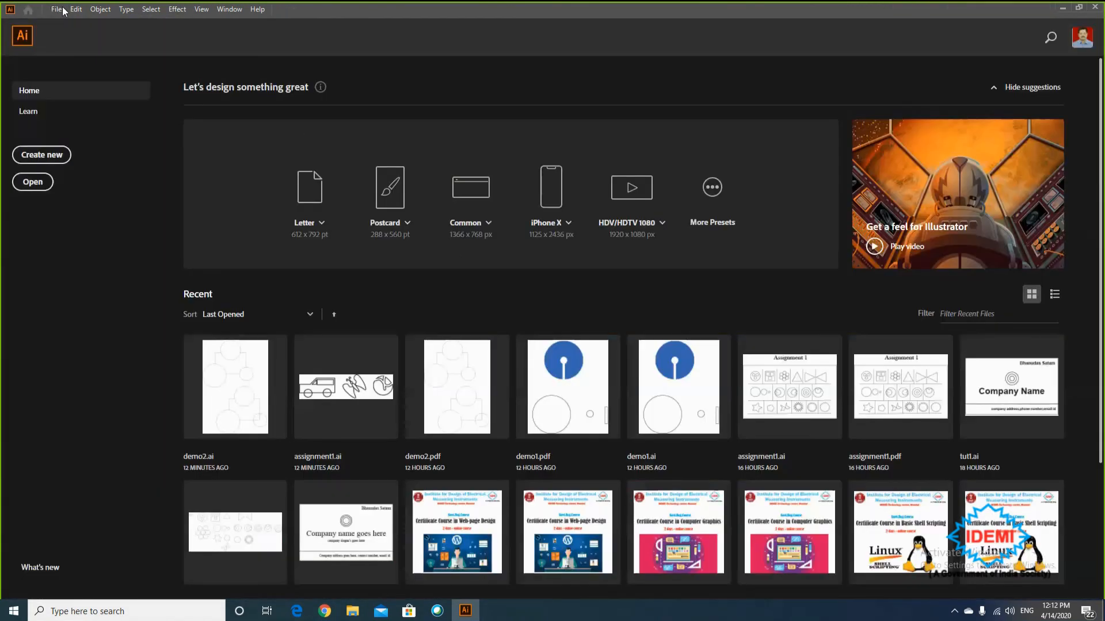
- Reopen demo1.ai from the recent files and close it again
click(56, 8)
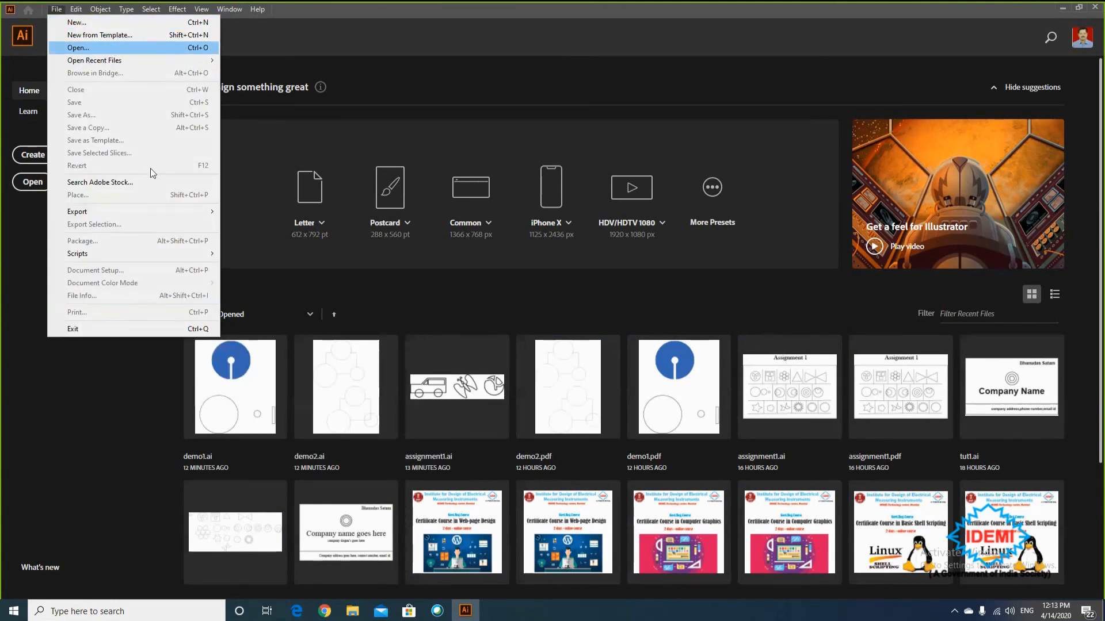
click(237, 424)
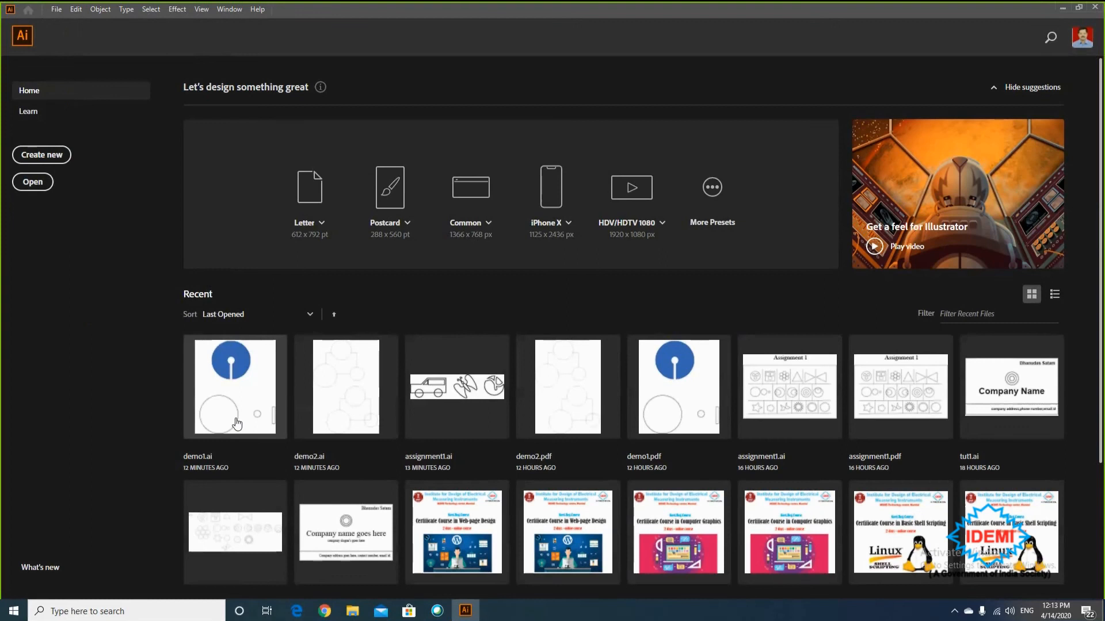
click(236, 424)
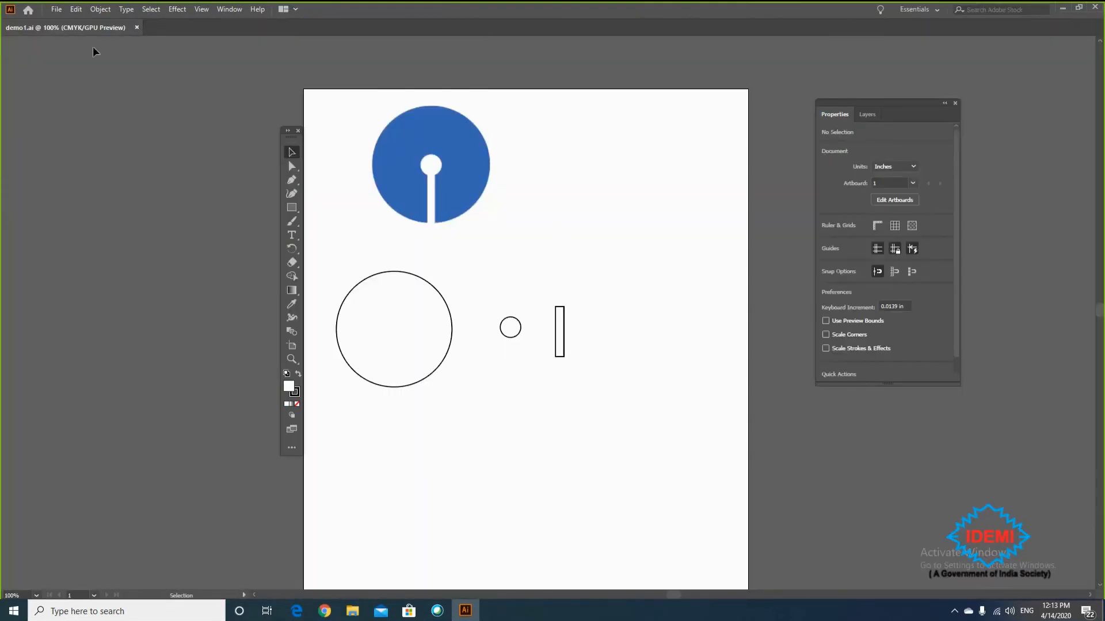
click(56, 10)
click(84, 115)
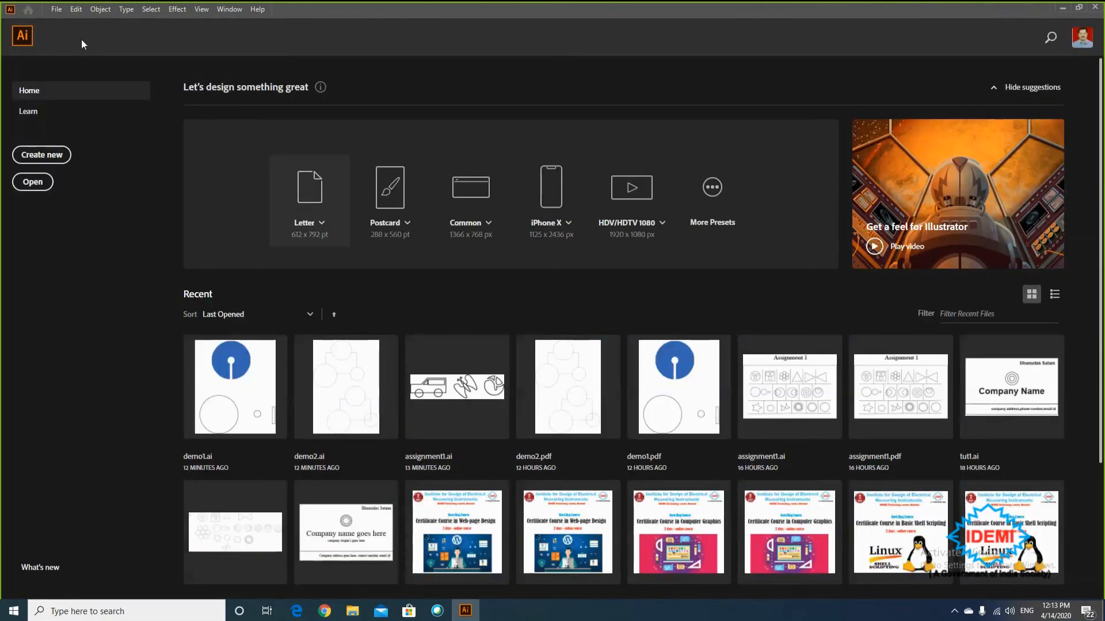
- Open demo2.pdf from the recent files and close both of its windows
click(56, 10)
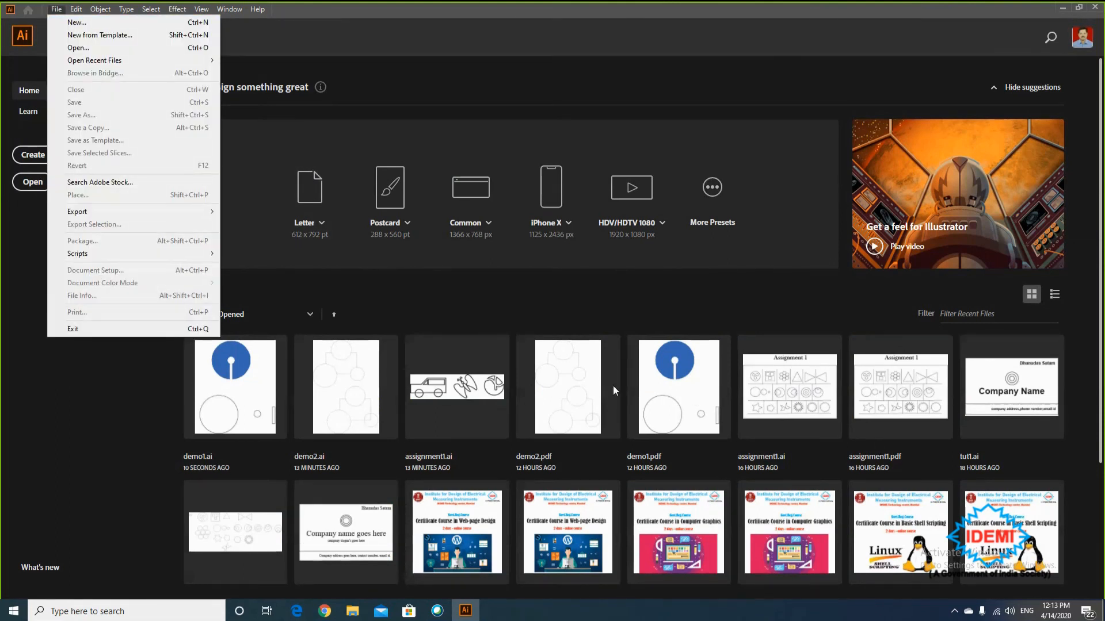
click(575, 388)
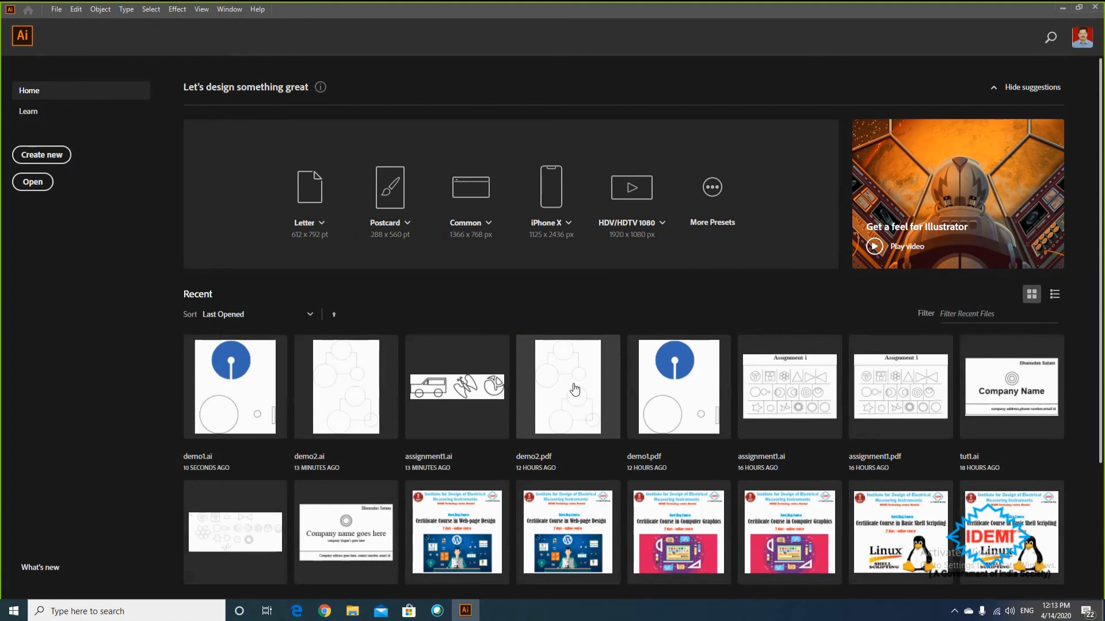
click(575, 389)
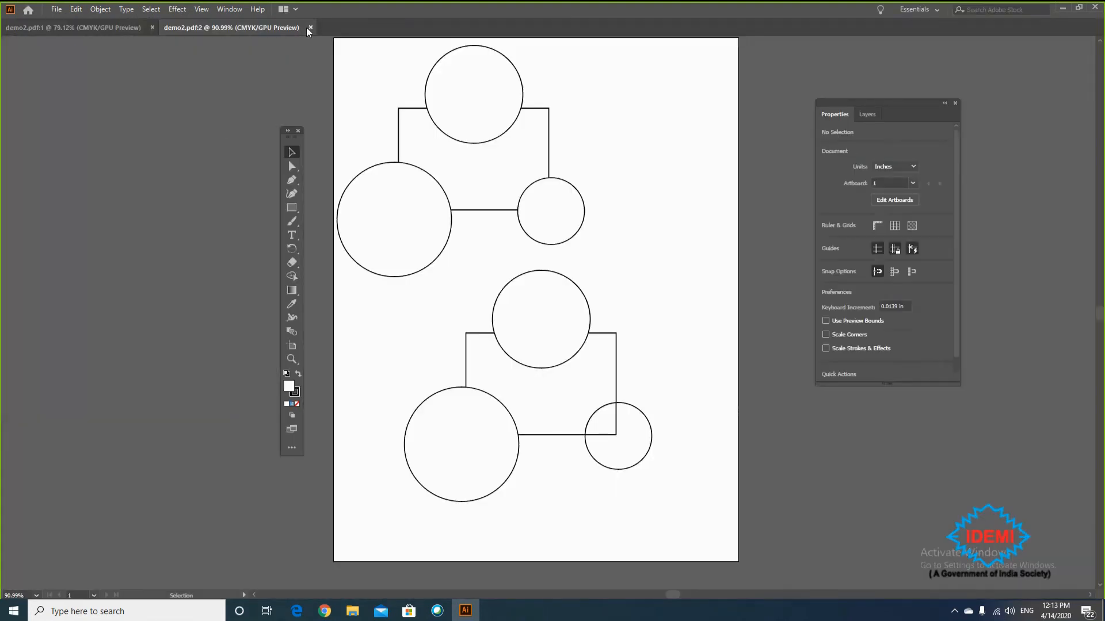
click(309, 28)
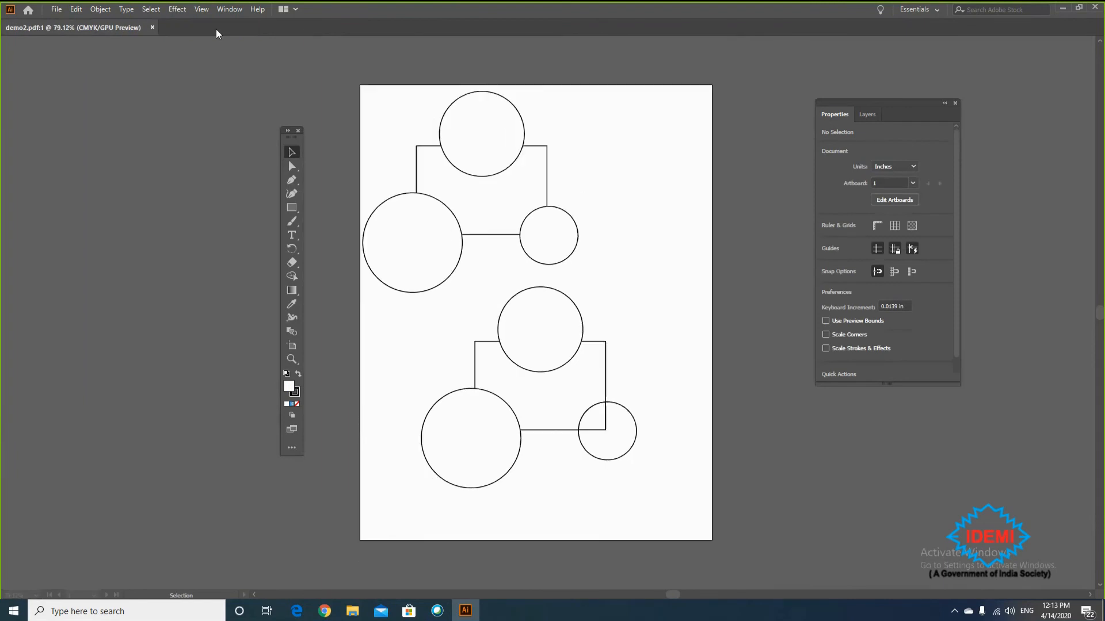
click(56, 9)
click(75, 90)
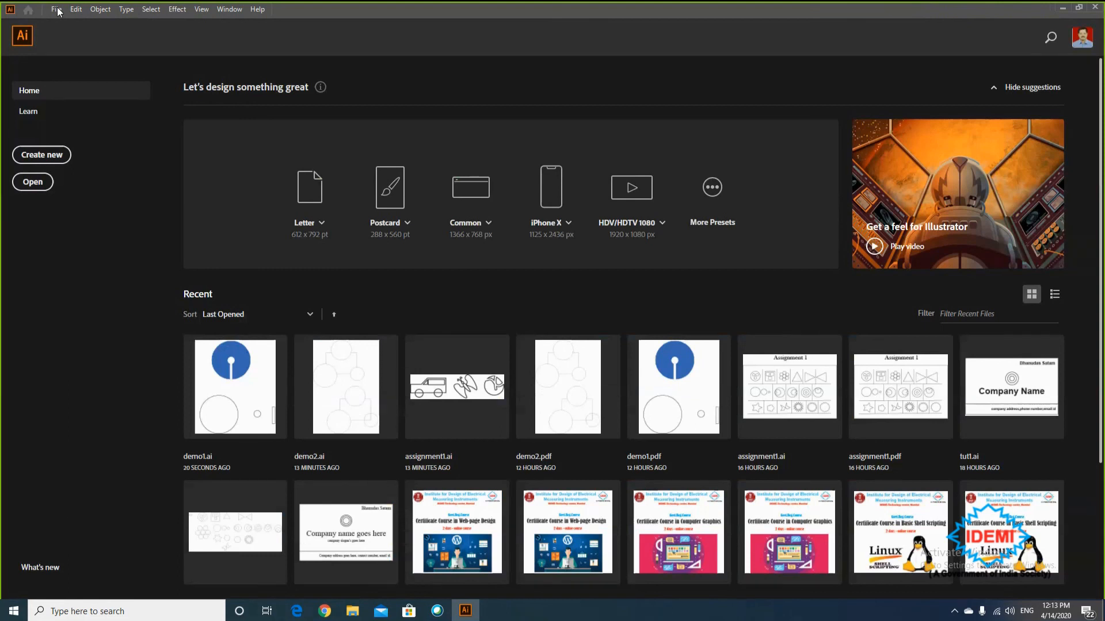
- Open the demo2 Illustrator file from the Day 2 folder
click(57, 10)
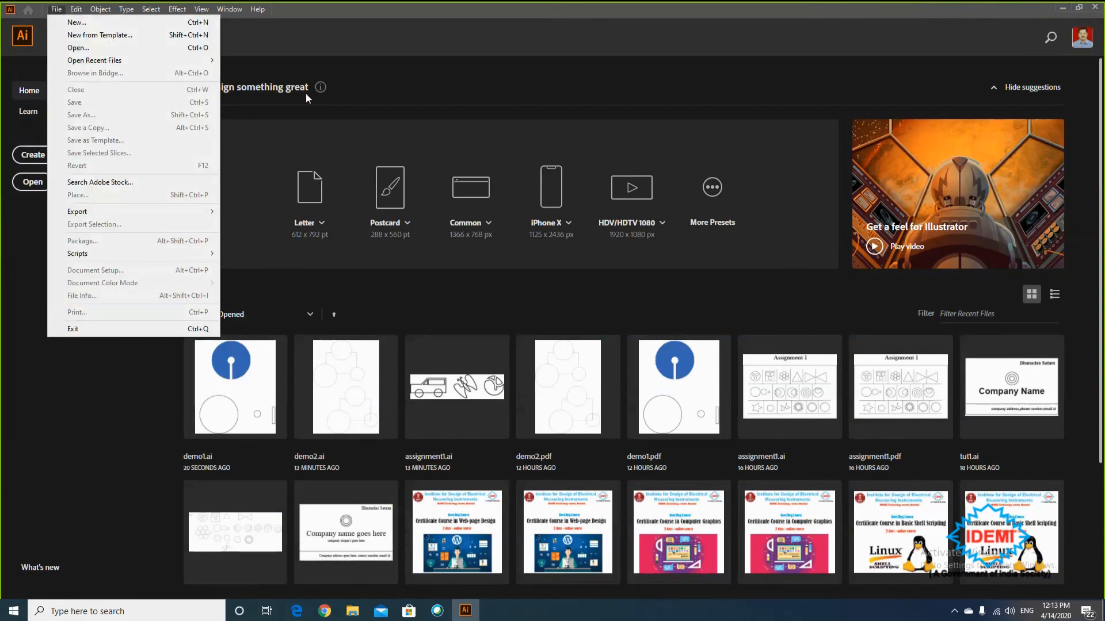
key(ctrl+o)
click(331, 103)
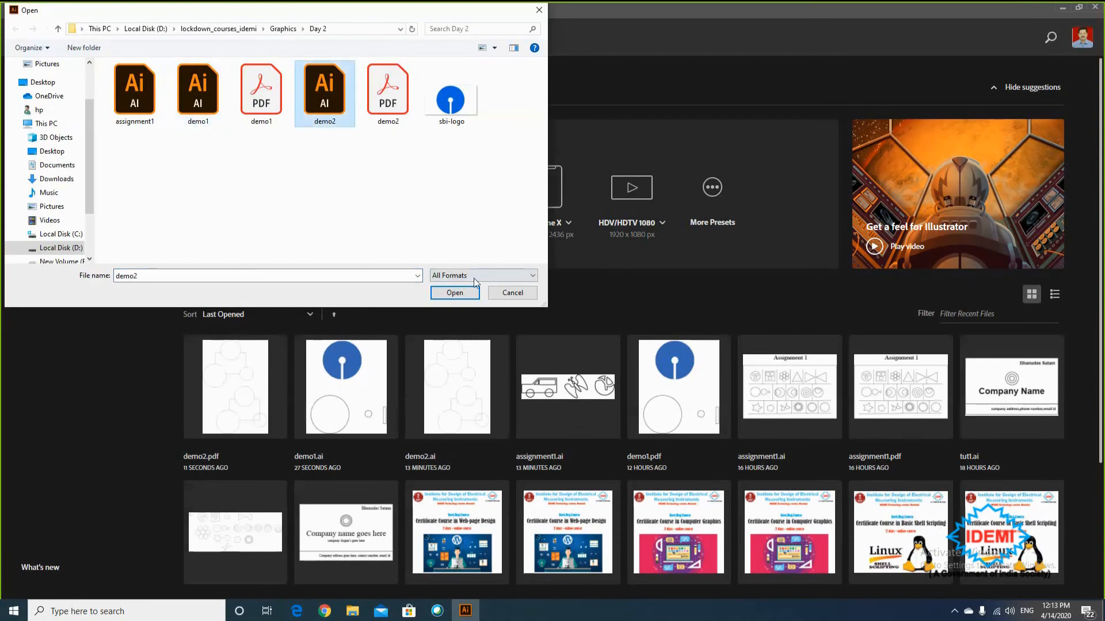
click(438, 294)
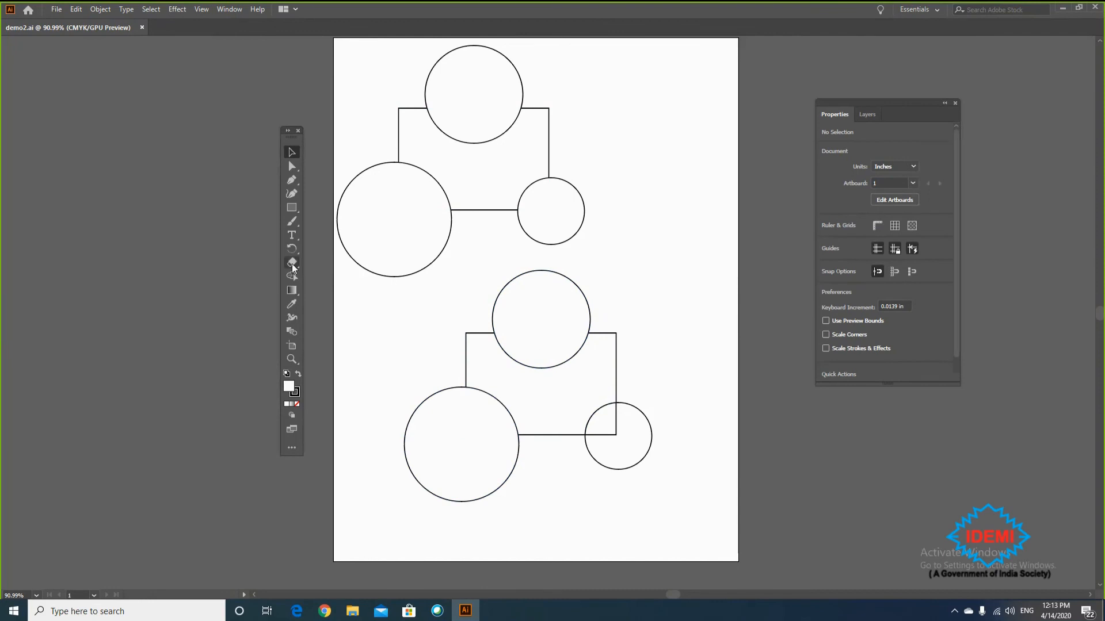
- Select the lower rectangle with its three overlapping circles and merge them into one shape with the Shape Builder tool
click(589, 328)
shift+click(599, 345)
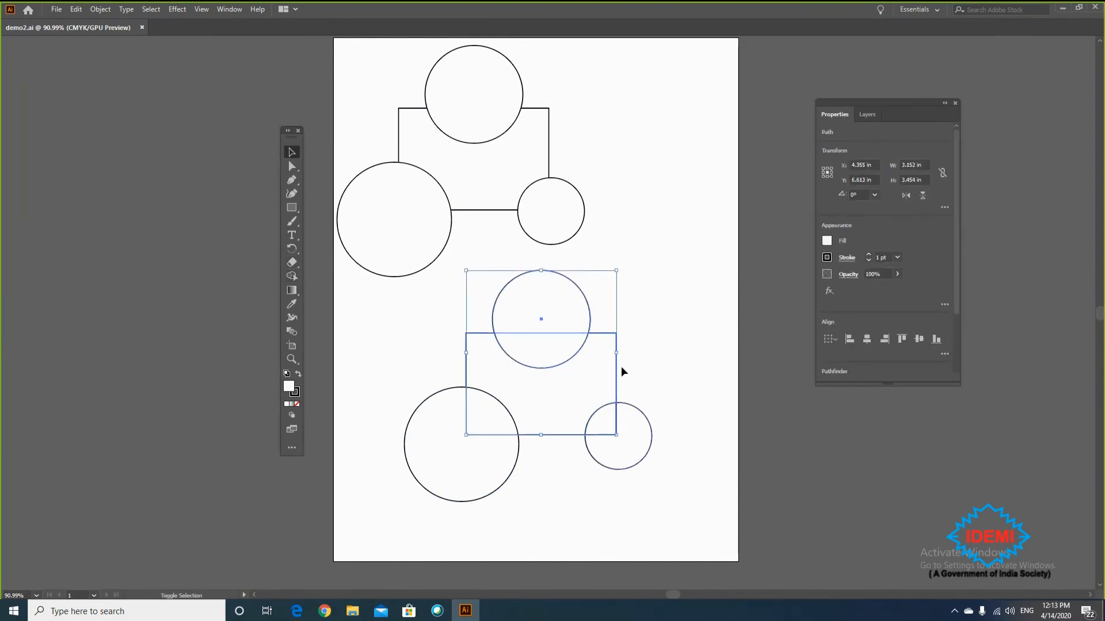
shift+click(627, 421)
shift+click(423, 458)
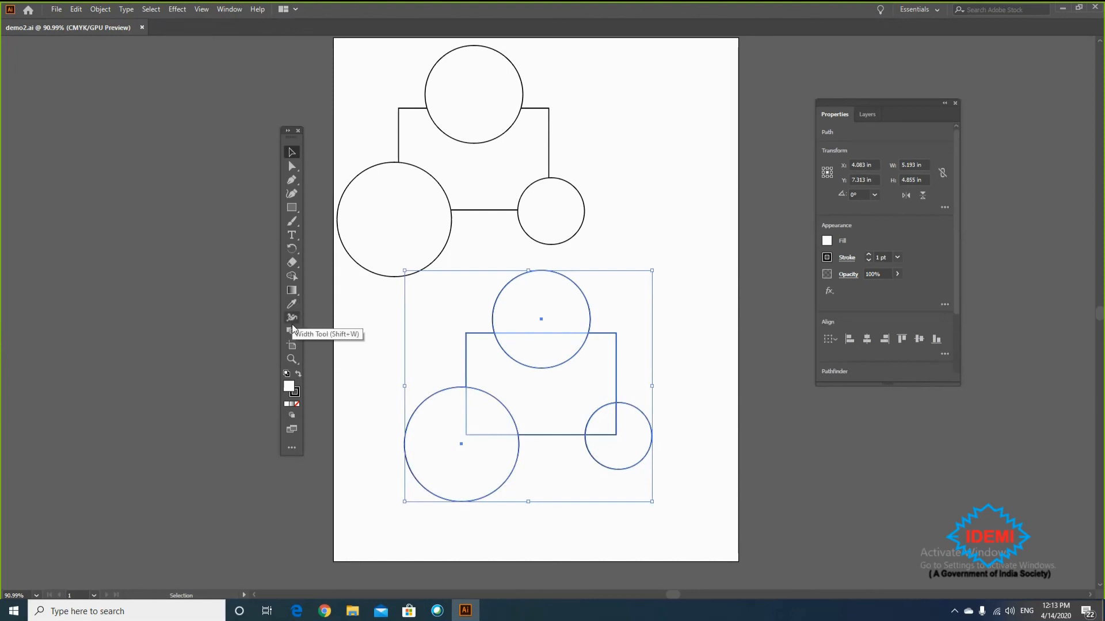
click(291, 276)
mouse_move(549, 359)
mouse_down()
mouse_move(551, 378)
mouse_move(461, 439)
mouse_move(588, 422)
mouse_move(661, 461)
mouse_up()
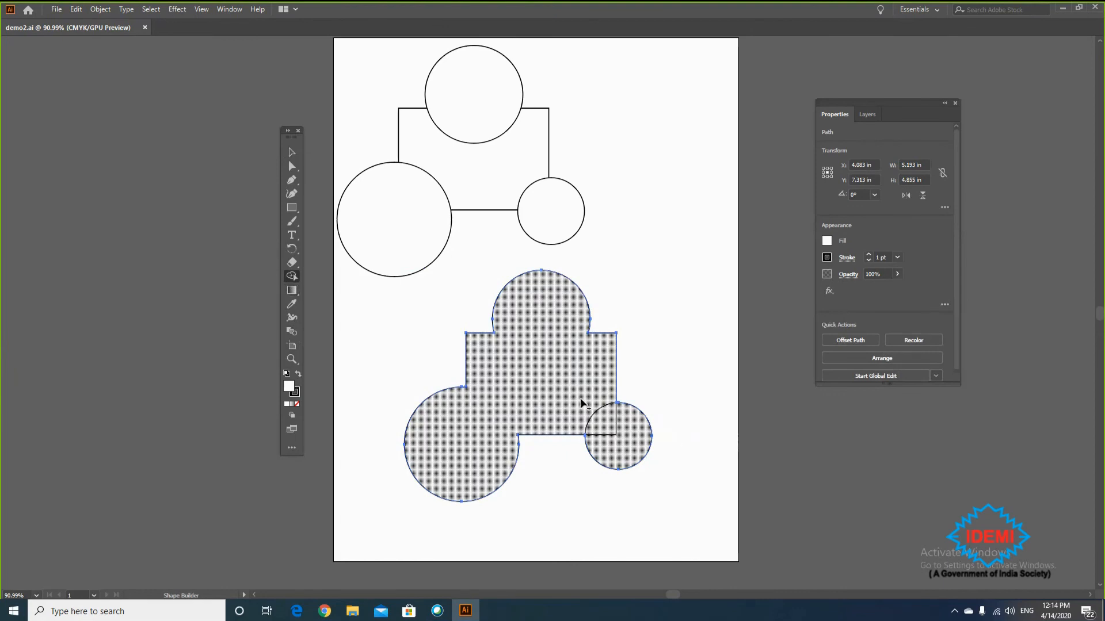
click(632, 440)
click(291, 153)
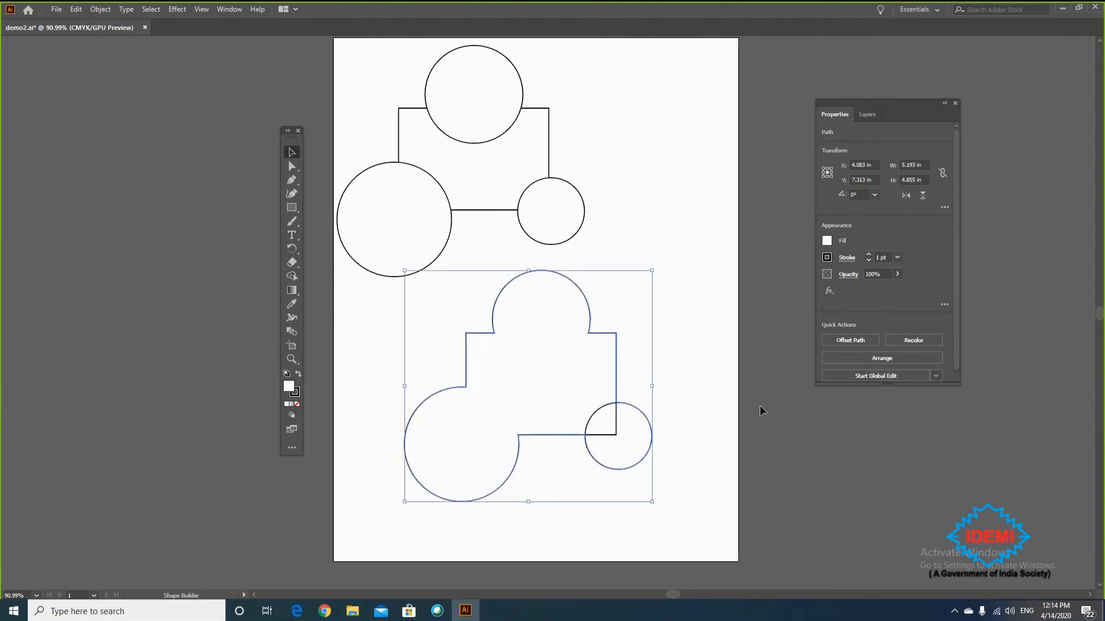
- Isolate the merged shape and try moving it around the lower part of the artboard
click(704, 400)
click(645, 420)
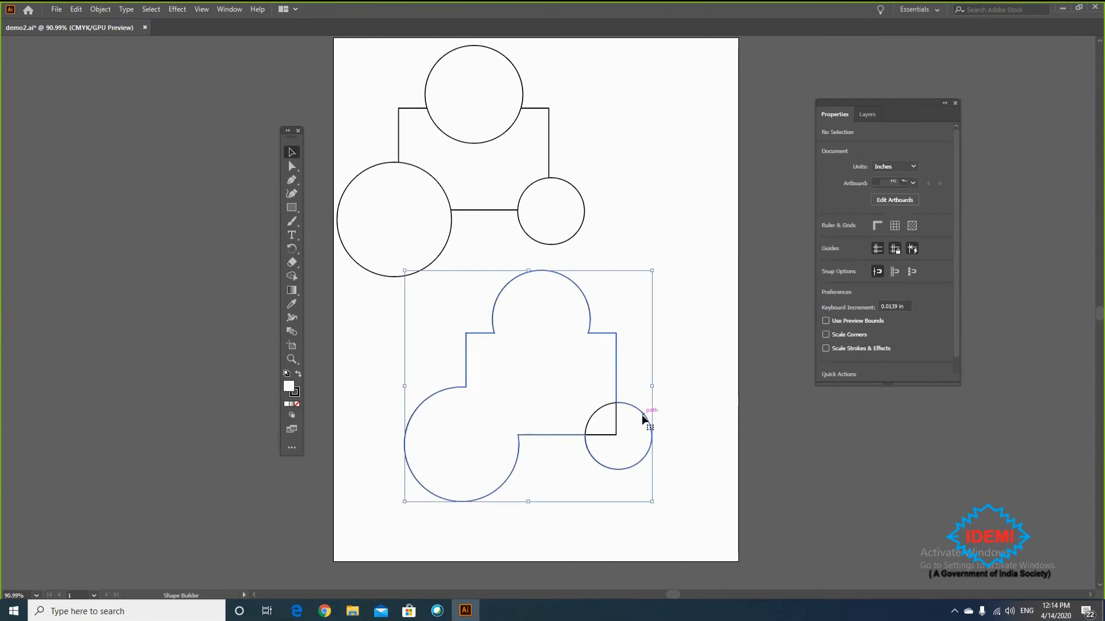
click(682, 405)
drag(641, 463, 673, 485)
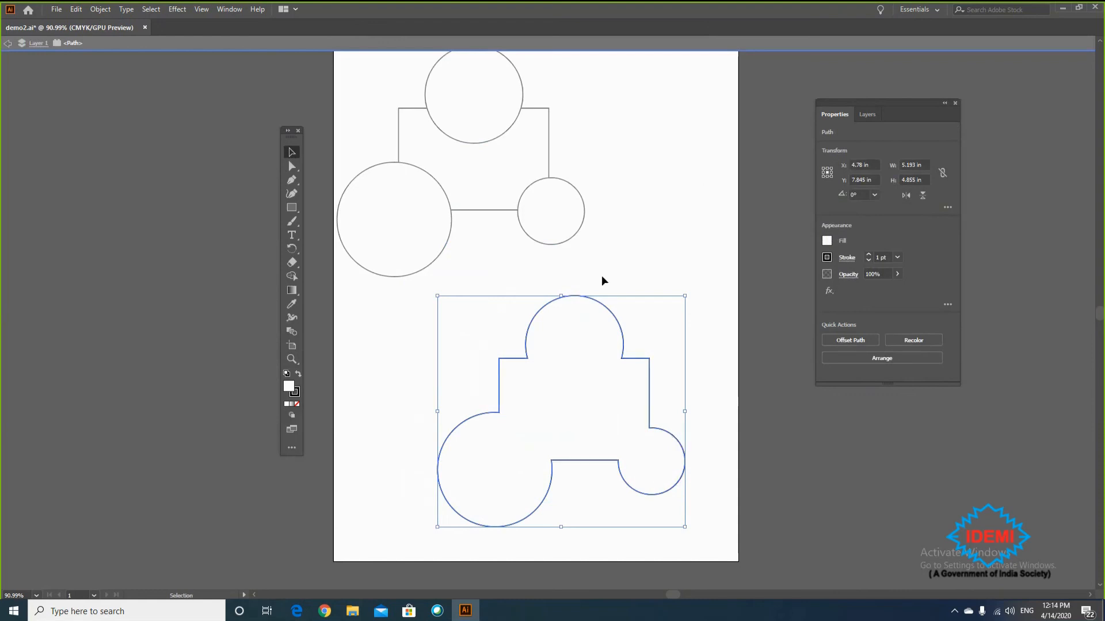
click(634, 271)
drag(613, 324, 574, 309)
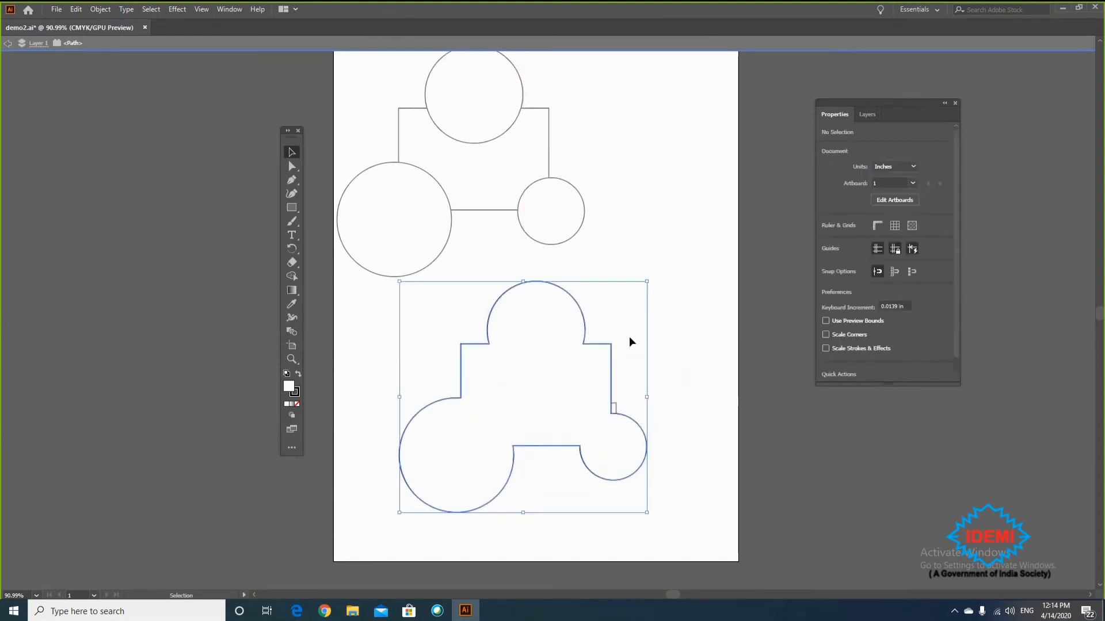
drag(612, 358, 632, 361)
key(ctrl+shift+b)
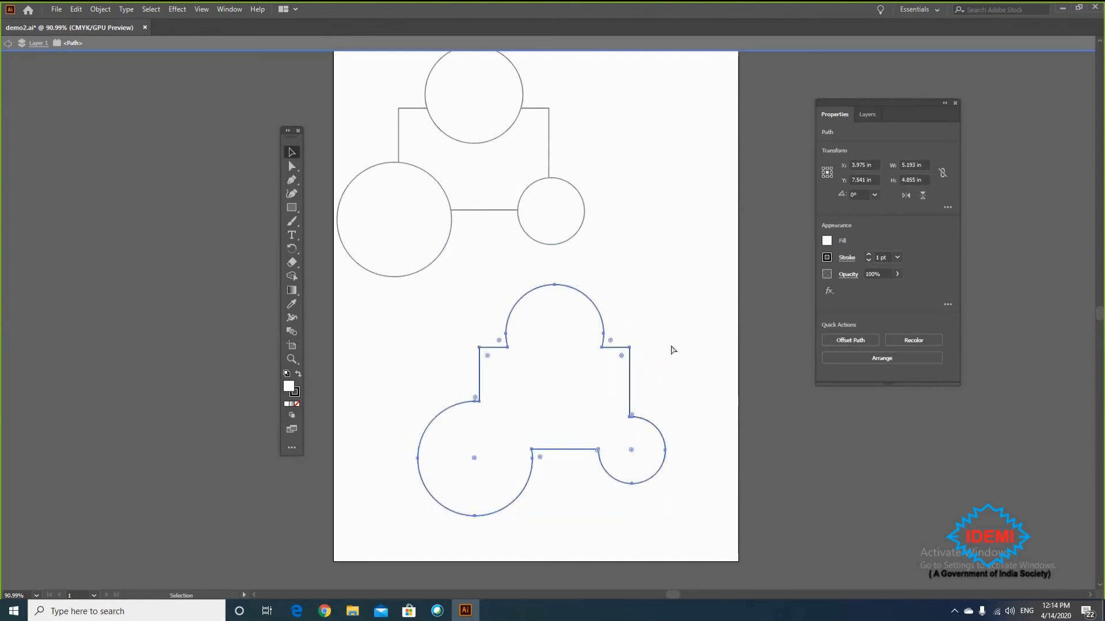
- Undo the moves and the merge of the lower rectangle and circles, and clear the selection
key(ctrl+z)
key(ctrl+z)
key(ctrl+z)
key(ctrl+z)
key(ctrl+z)
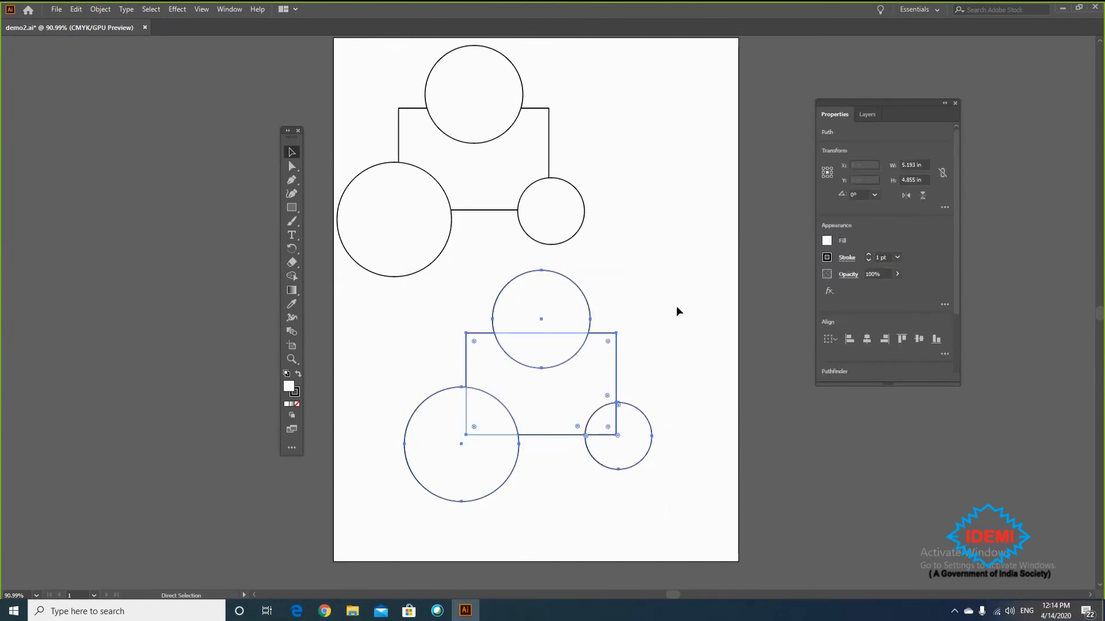
click(663, 299)
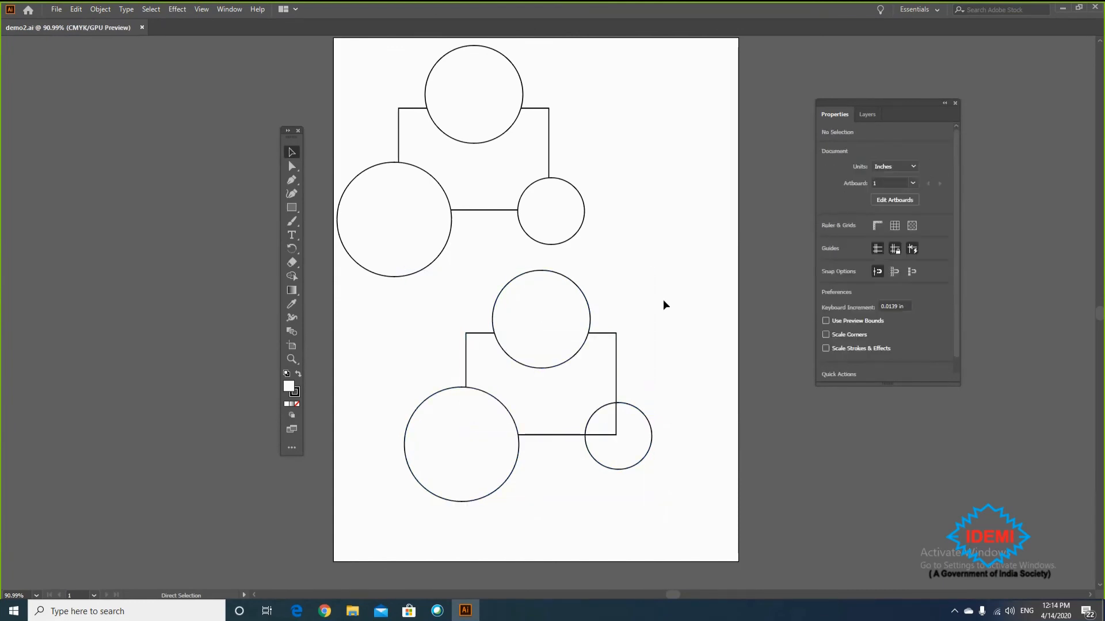
- Try scaling down the lower rectangle and its upper circle together, and undo the scaling
click(526, 409)
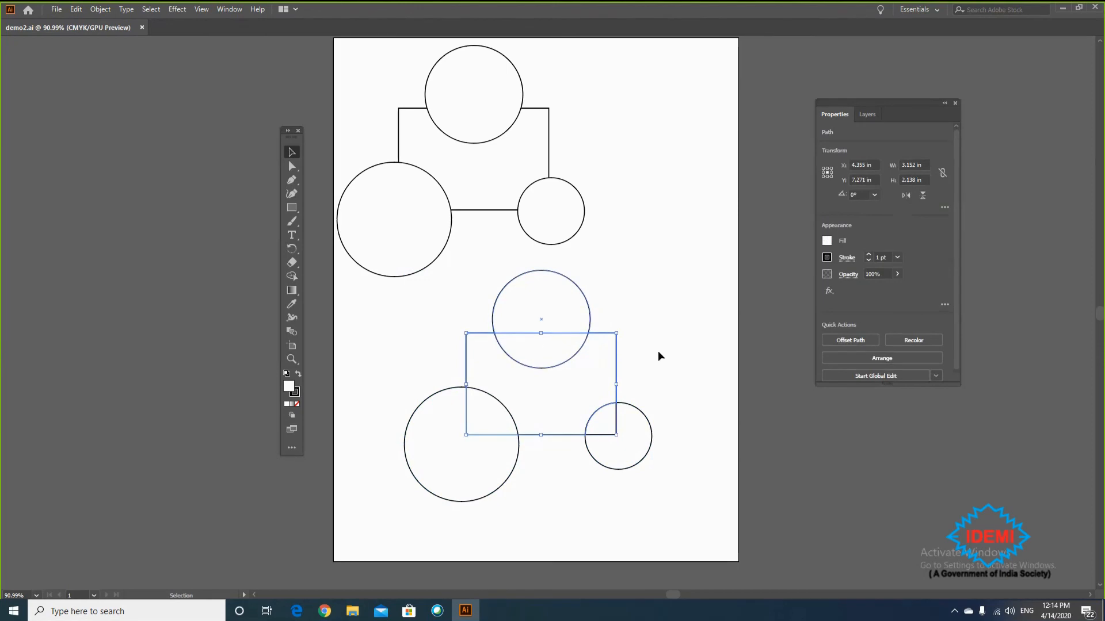
click(627, 357)
click(556, 363)
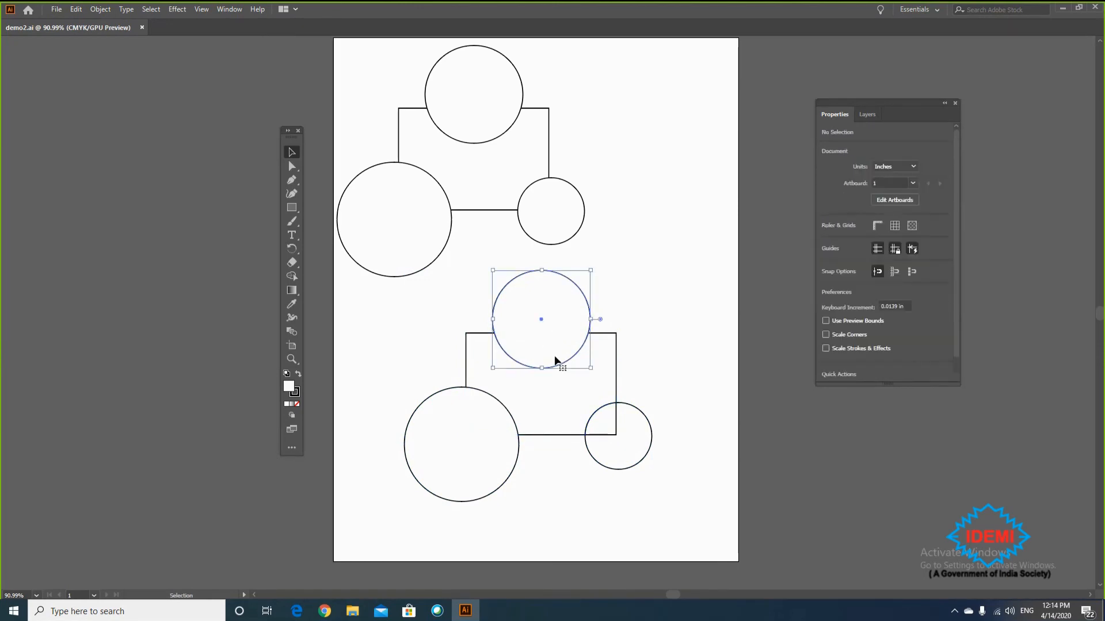
shift+click(603, 385)
drag(616, 434, 540, 343)
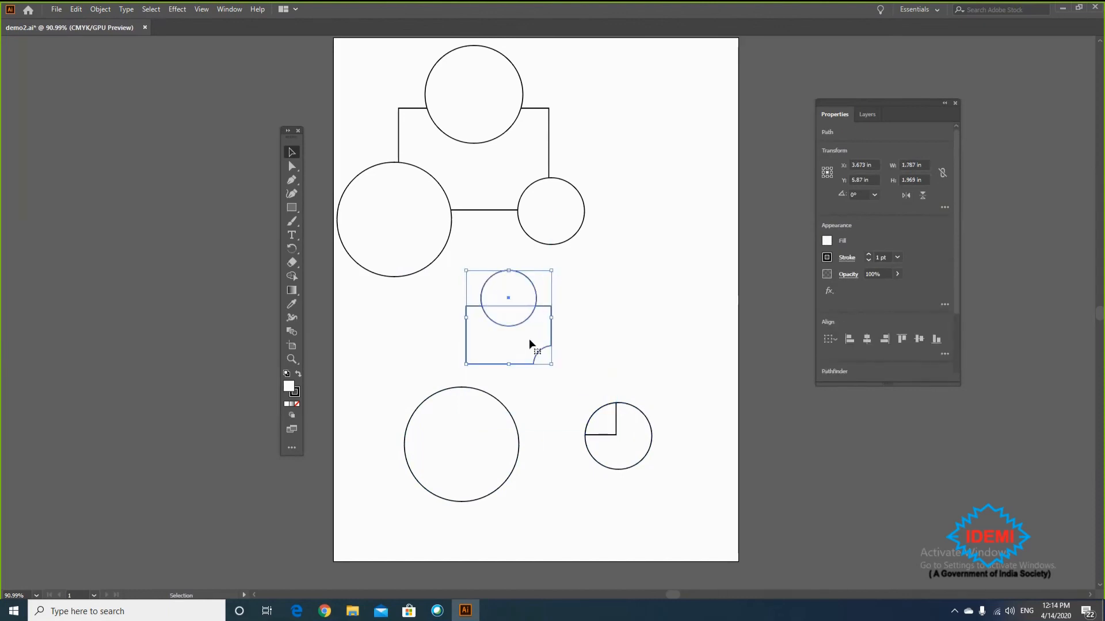
key(ctrl+z)
- Delete the small circle at the lower rectangle's corner, and undo the deletion
click(626, 347)
click(639, 415)
key(Delete)
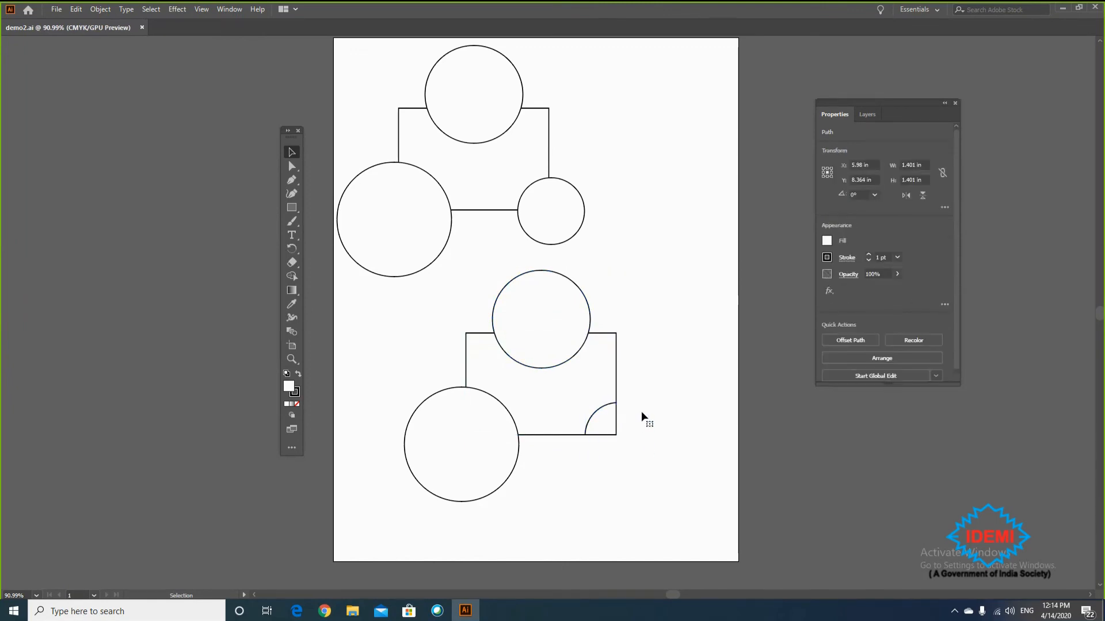
click(597, 414)
click(533, 439)
key(ctrl+z)
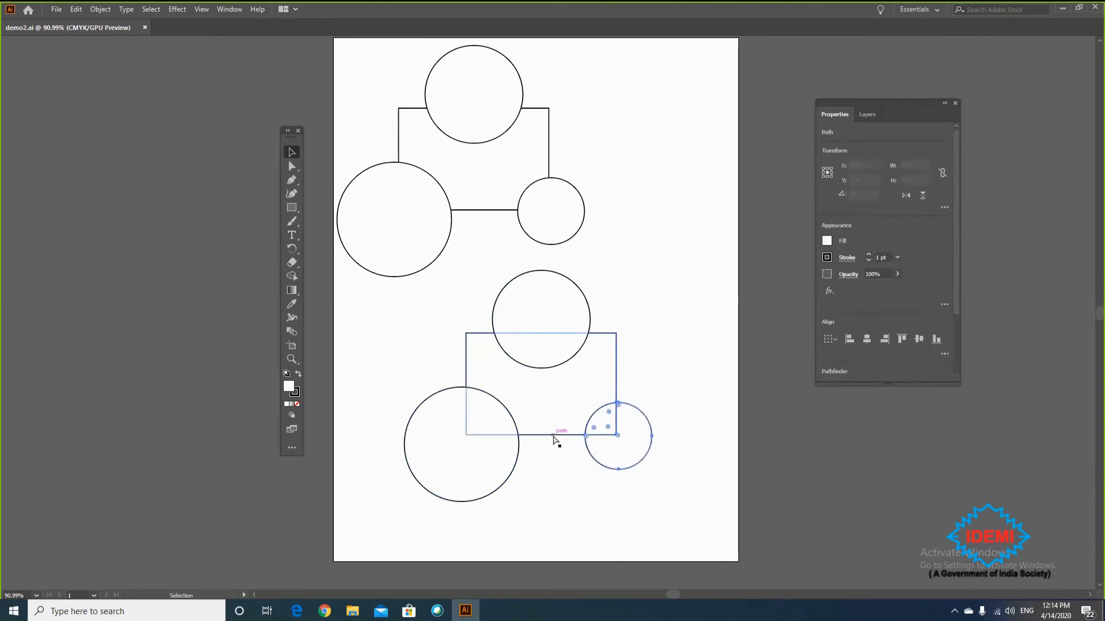
key(ctrl+z)
- Select the whole lower group of the rectangle and circles and delete it
shift+click(478, 389)
alt+click(631, 419)
click(440, 281)
drag(485, 274, 639, 456)
key(Delete)
- Isolate the upper group's top circle and place a copy of it in the empty area below
click(500, 130)
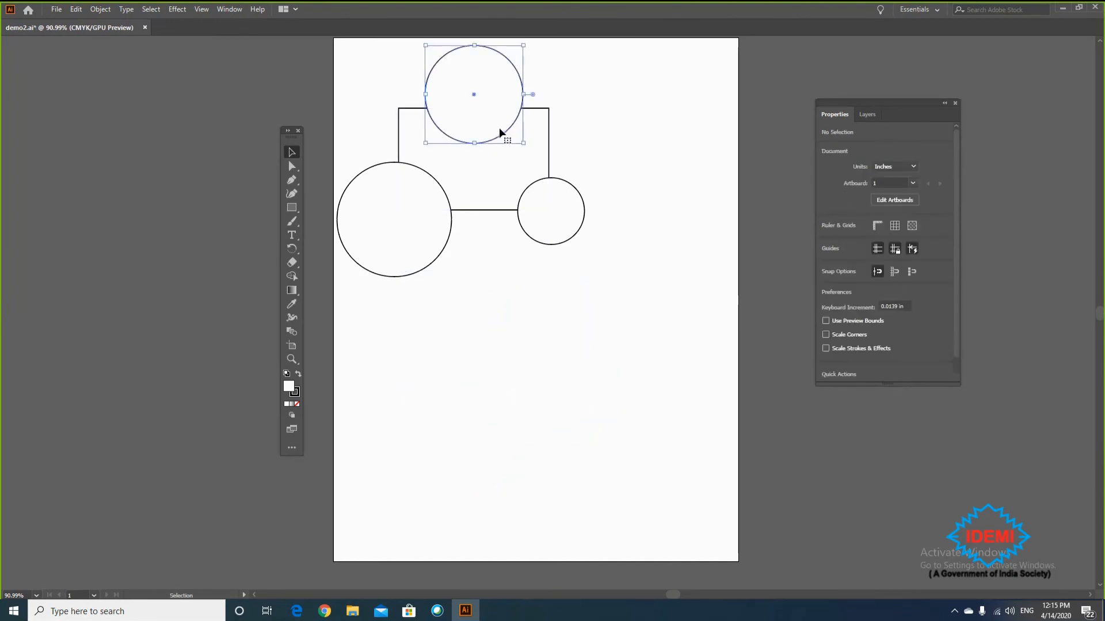
double_click(500, 130)
alt+drag(499, 132, 525, 402)
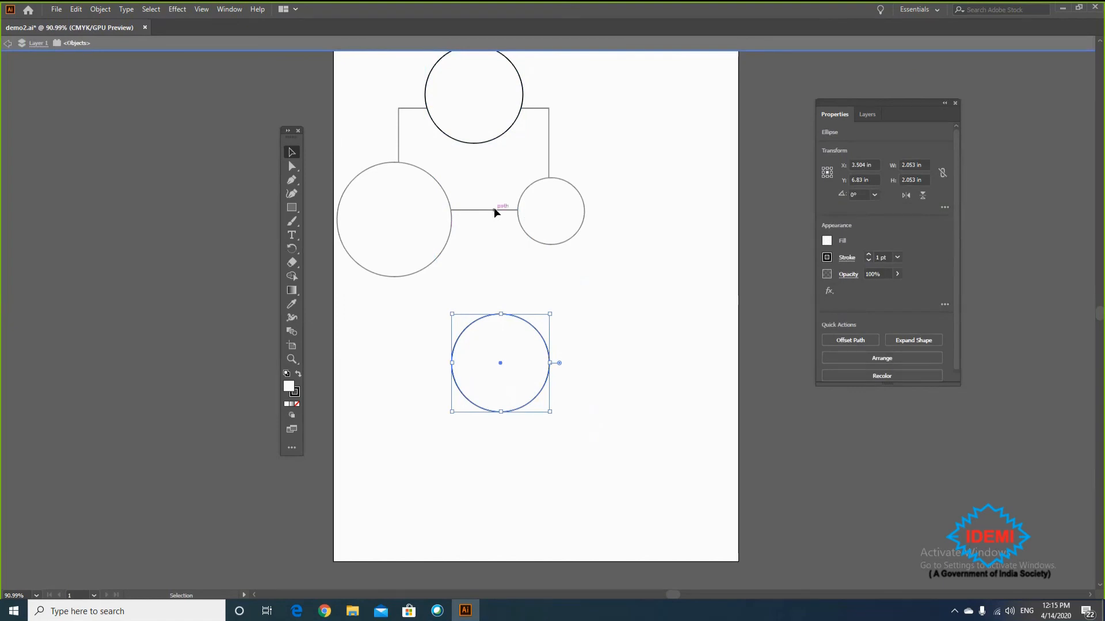
key(ctrl+shift+a)
drag(509, 211, 537, 356)
key(ctrl+shift+a)
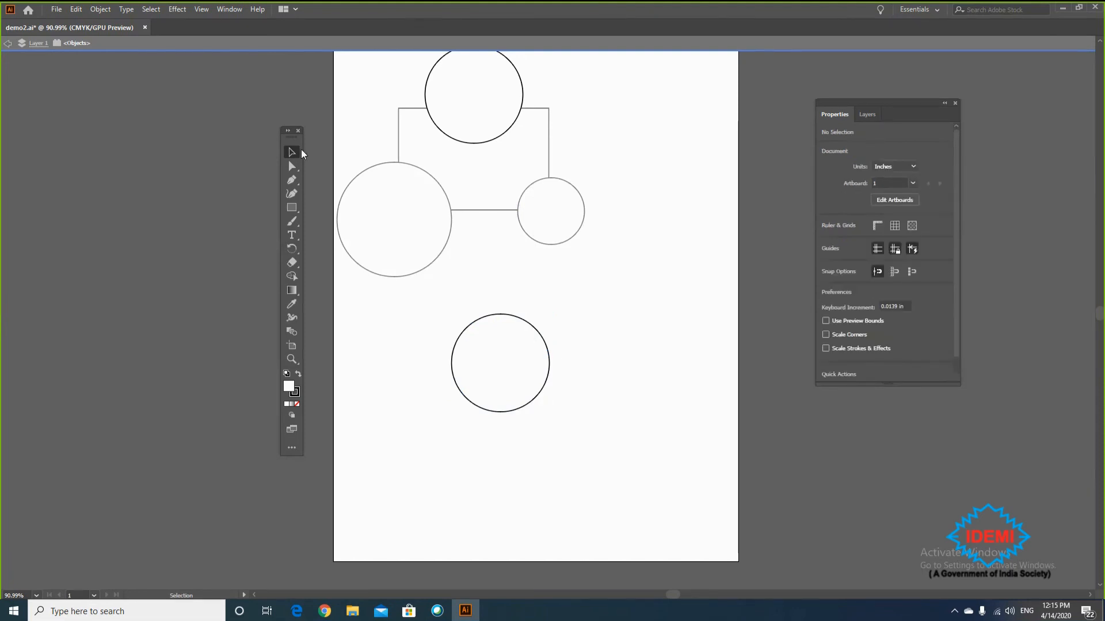
- Scale the copied circle down to about 1.27 in and draw a rectangle about 2.45 by 1.2 in over its lower part
click(549, 364)
drag(551, 410, 512, 374)
click(529, 388)
click(289, 207)
drag(425, 357, 541, 413)
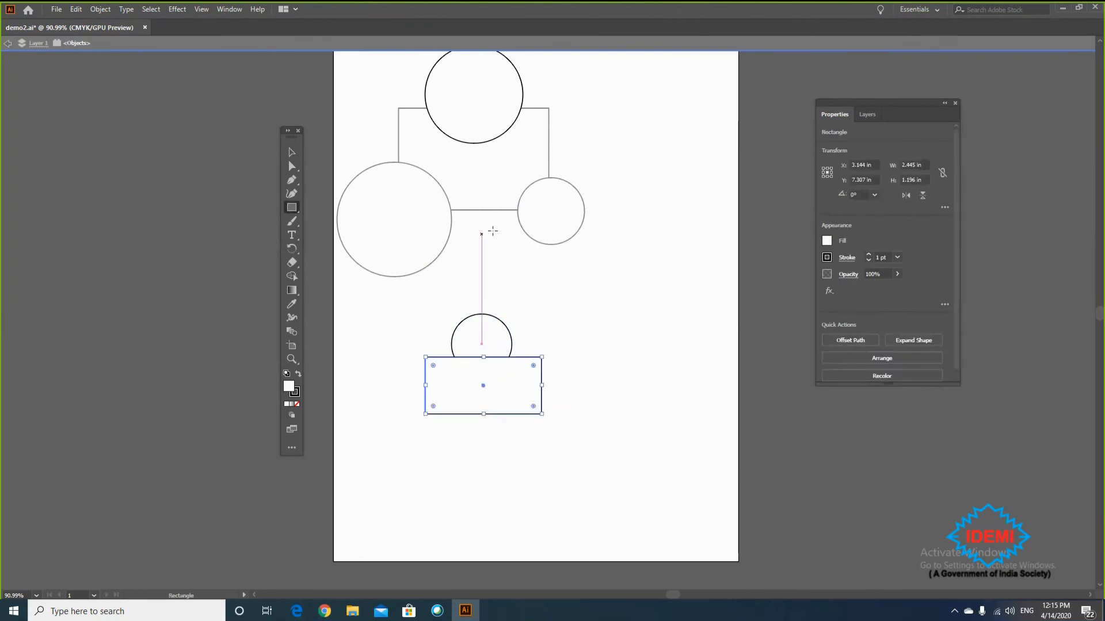
- Merge the small circle and rectangle into one shape with the Shape Builder tool, and undo the merge
key(v)
click(507, 338)
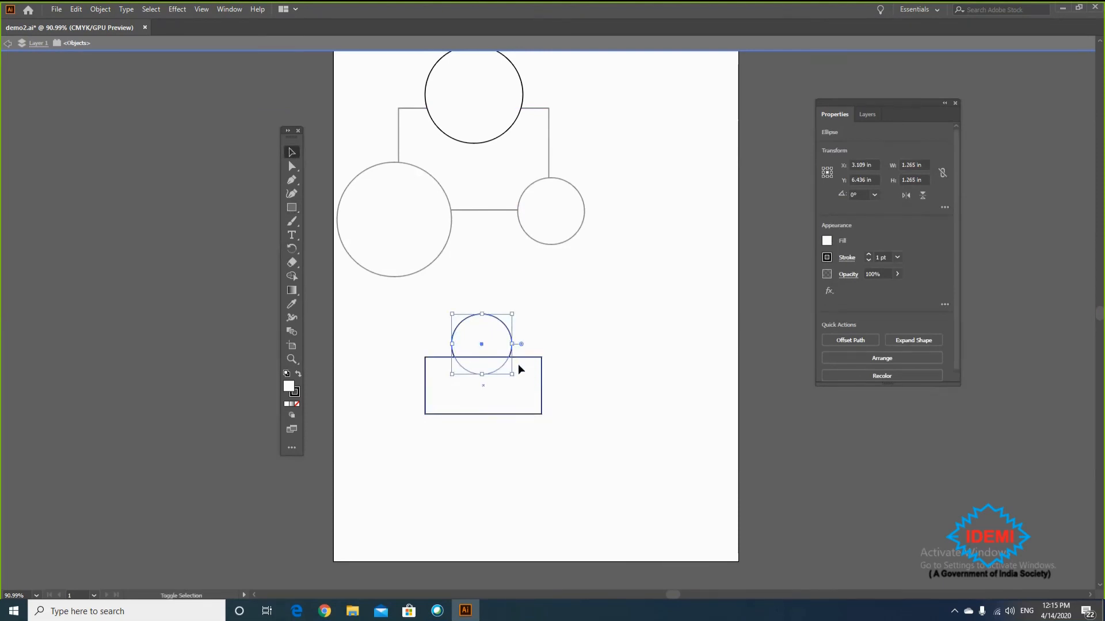
shift+click(520, 370)
click(292, 276)
drag(481, 339, 482, 390)
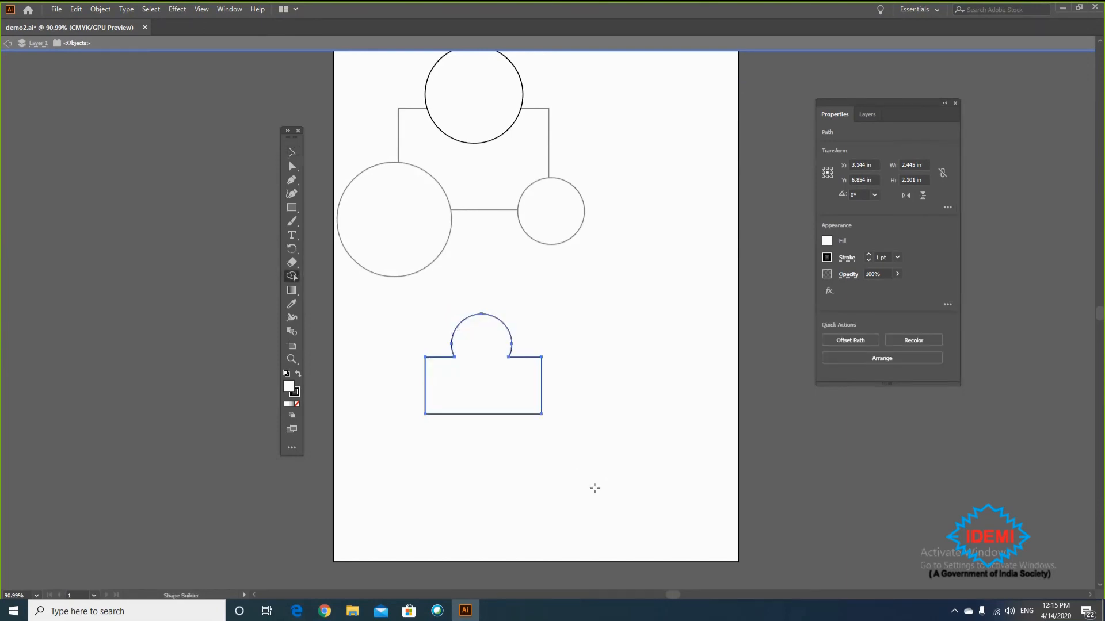
key(ctrl+z)
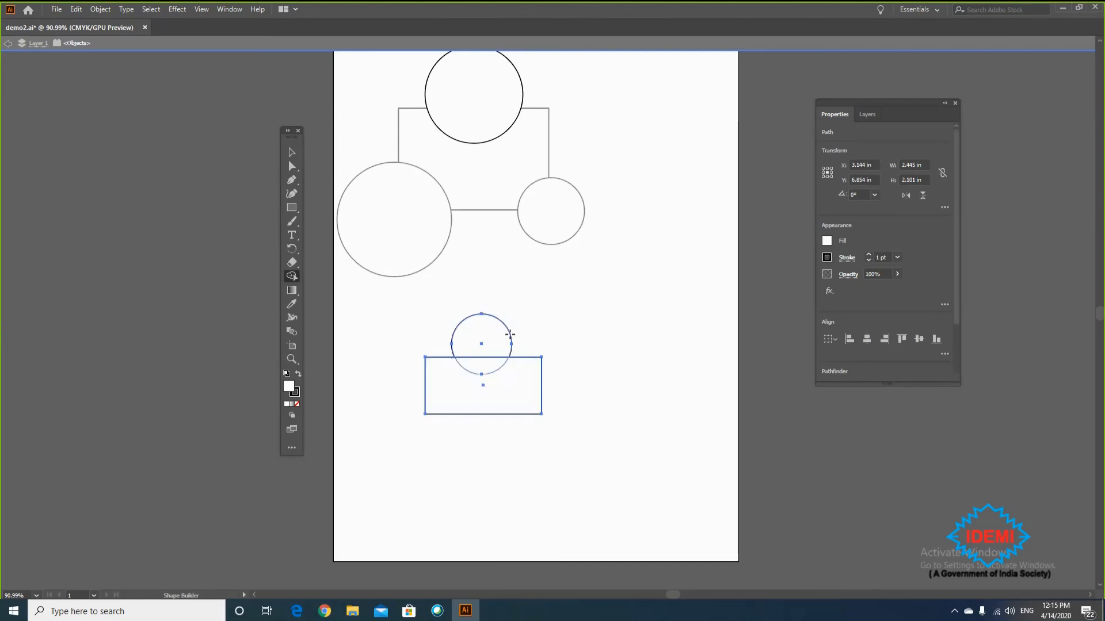
- Move the small circle slightly deeper into the rectangle and select both shapes for the Shape Builder tool
click(292, 152)
click(536, 338)
drag(515, 344, 514, 352)
shift+click(521, 399)
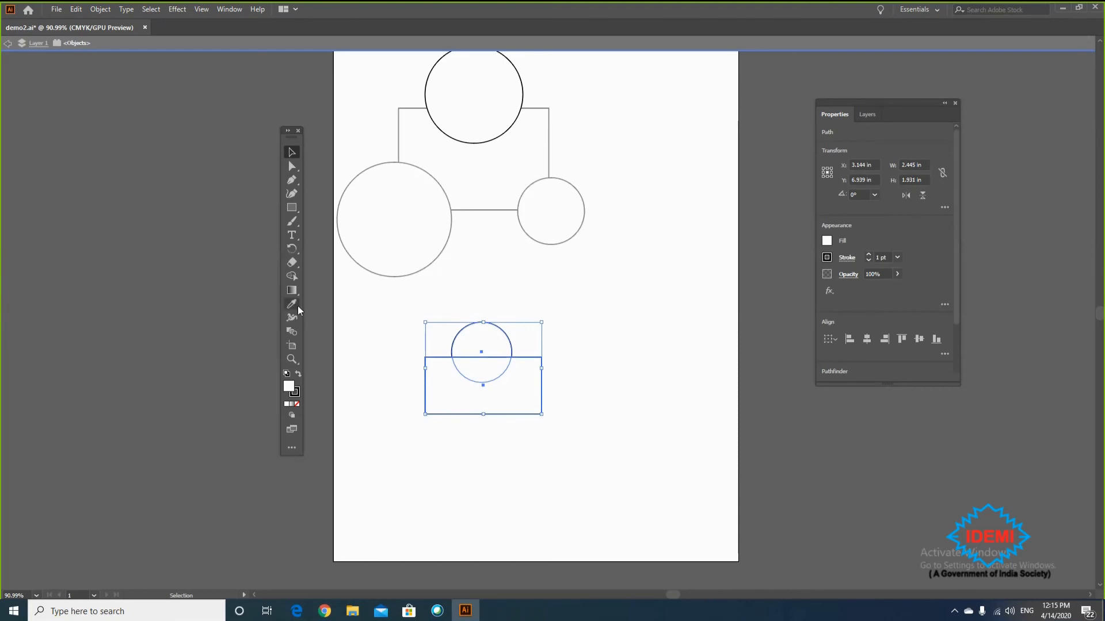
click(294, 276)
click(294, 276)
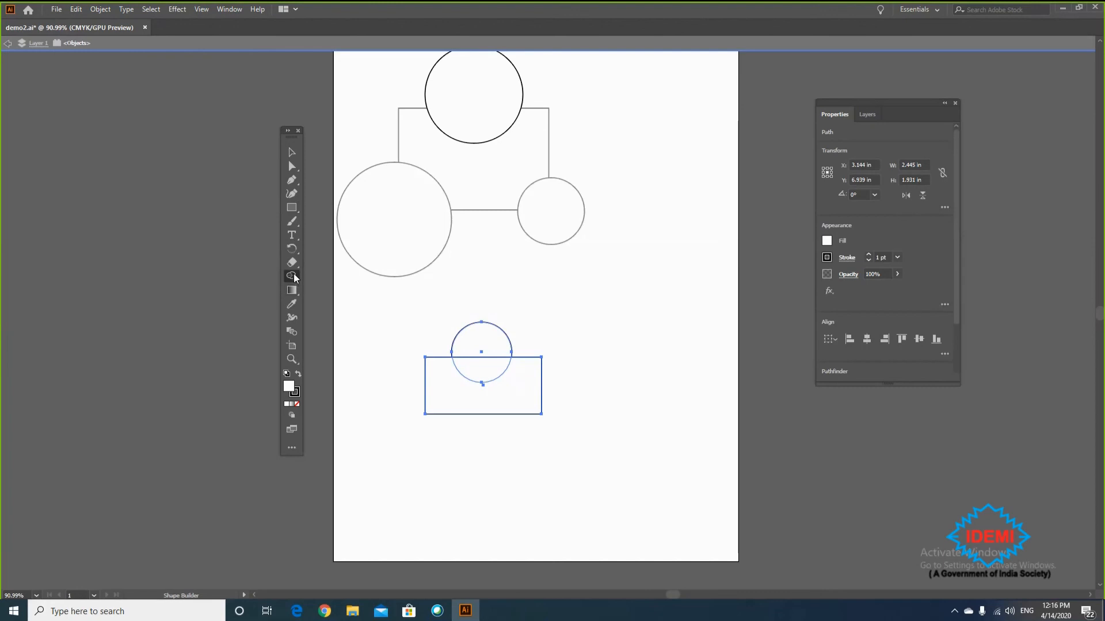
- Reselect the circle and rectangle and subtract the circle with the Shape Builder tool, leaving a rounded notch in the rectangle's upper edge
click(298, 152)
click(664, 371)
click(513, 353)
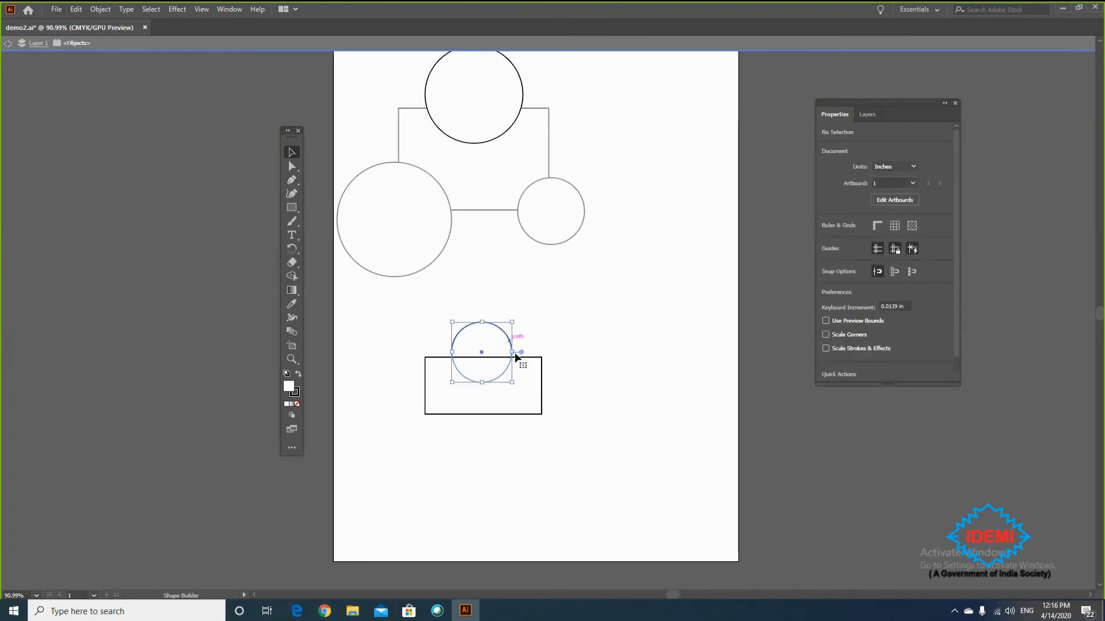
shift+click(540, 380)
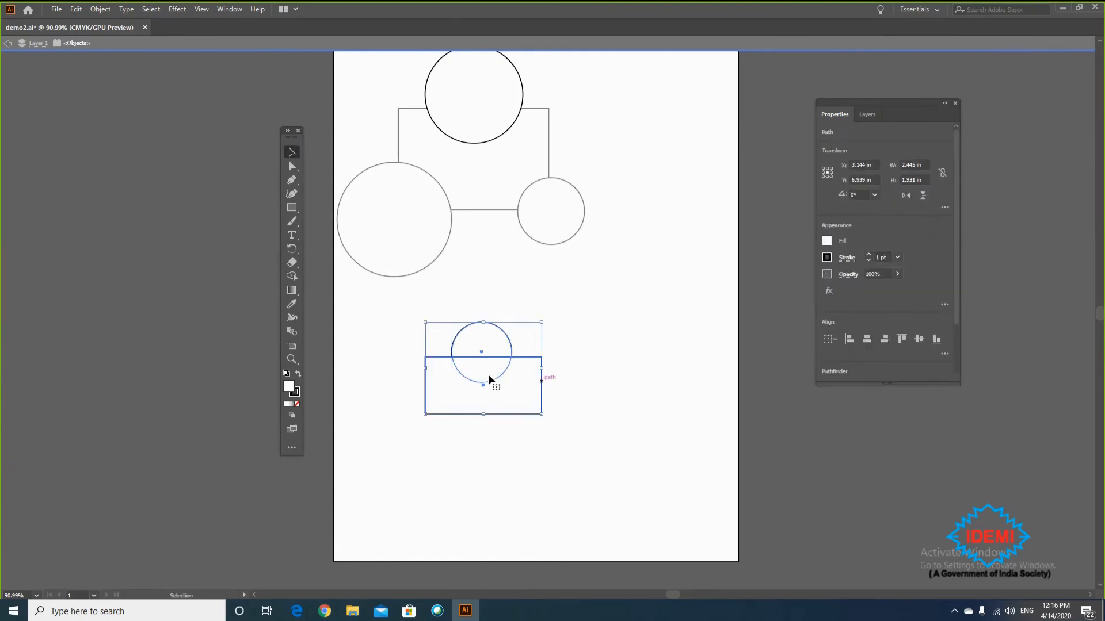
click(292, 277)
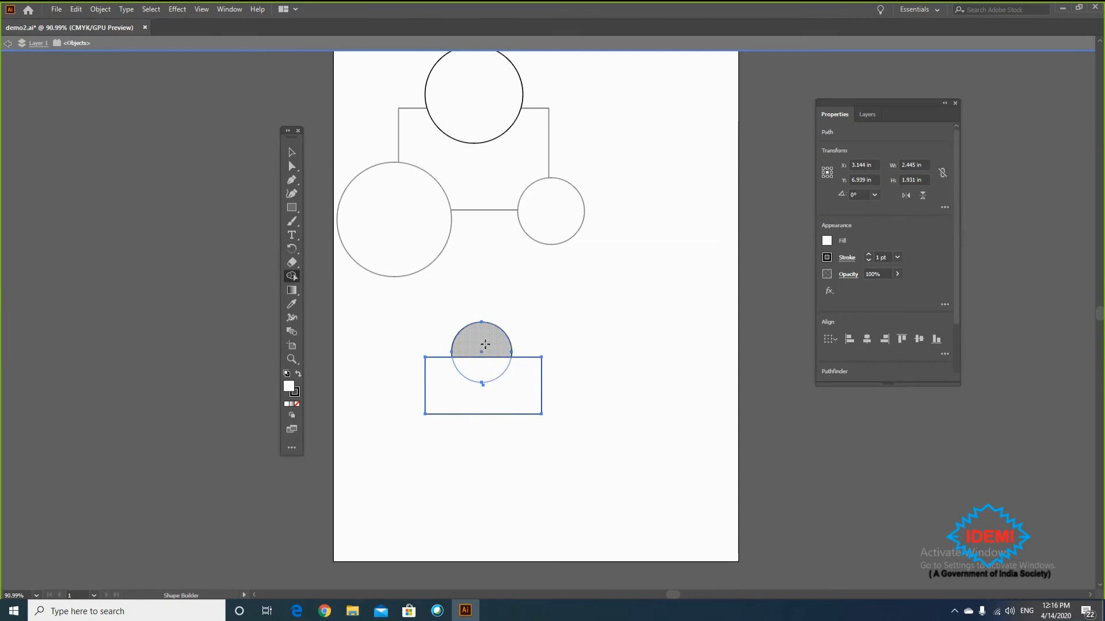
drag(488, 366, 491, 395)
key(ctrl+z)
alt+click(486, 365)
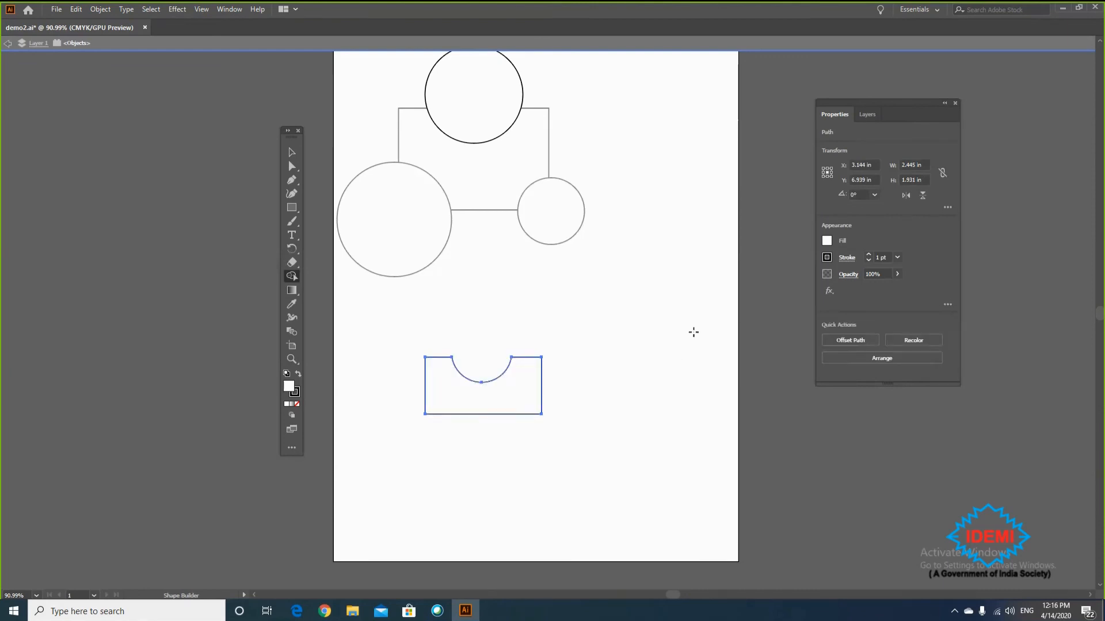
- Deselect the notched rectangle and undo the circle's subtraction
click(291, 153)
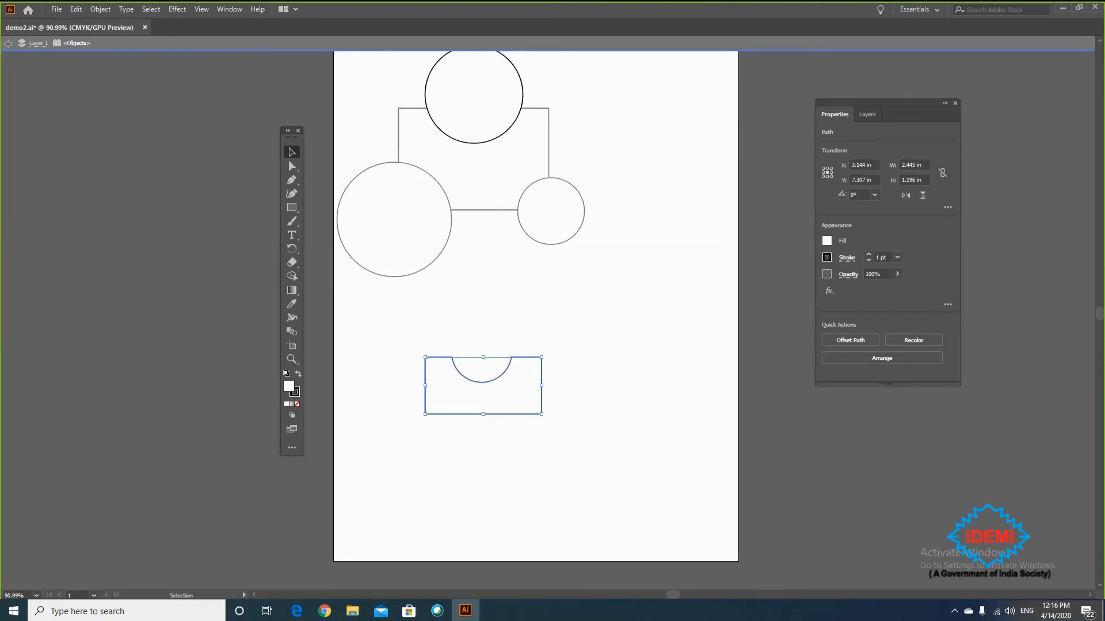
click(597, 340)
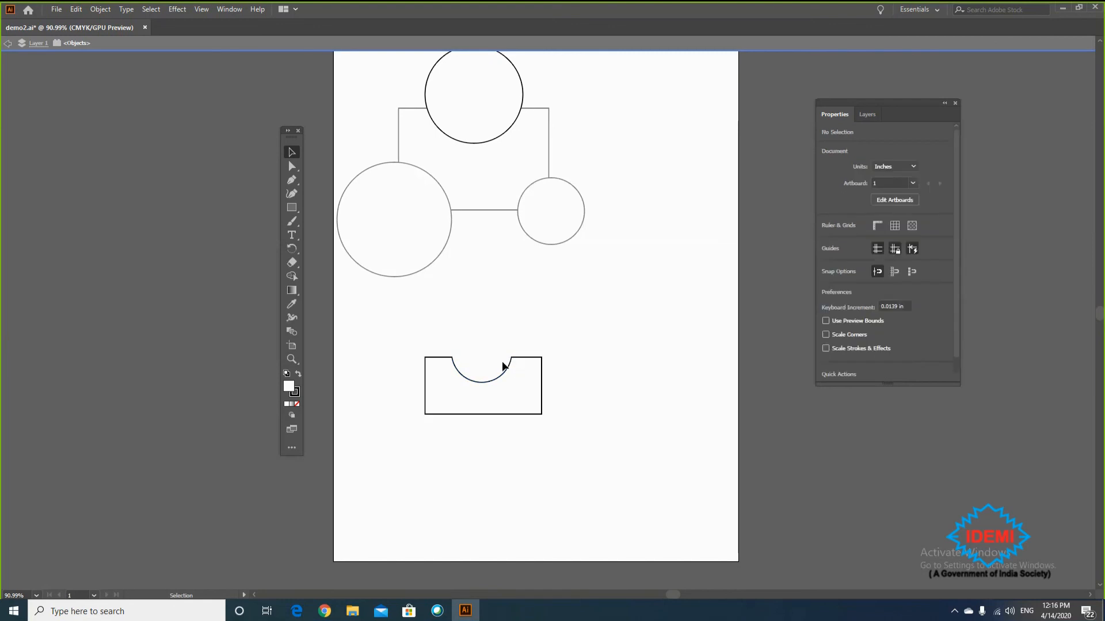
key(a)
key(ctrl+z)
click(598, 335)
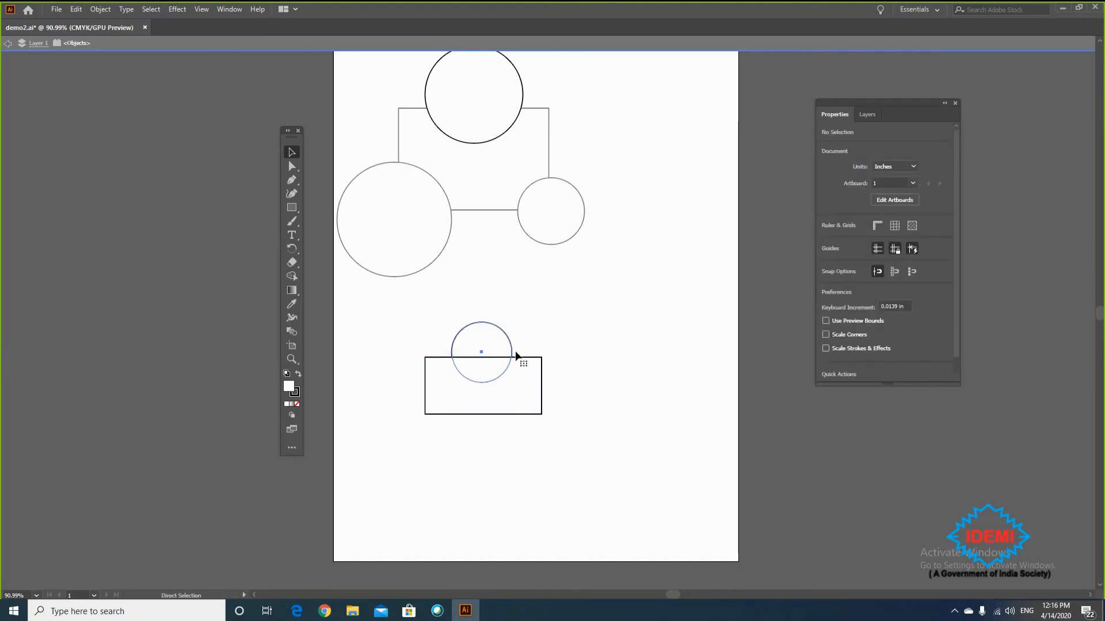
click(516, 356)
shift+click(541, 377)
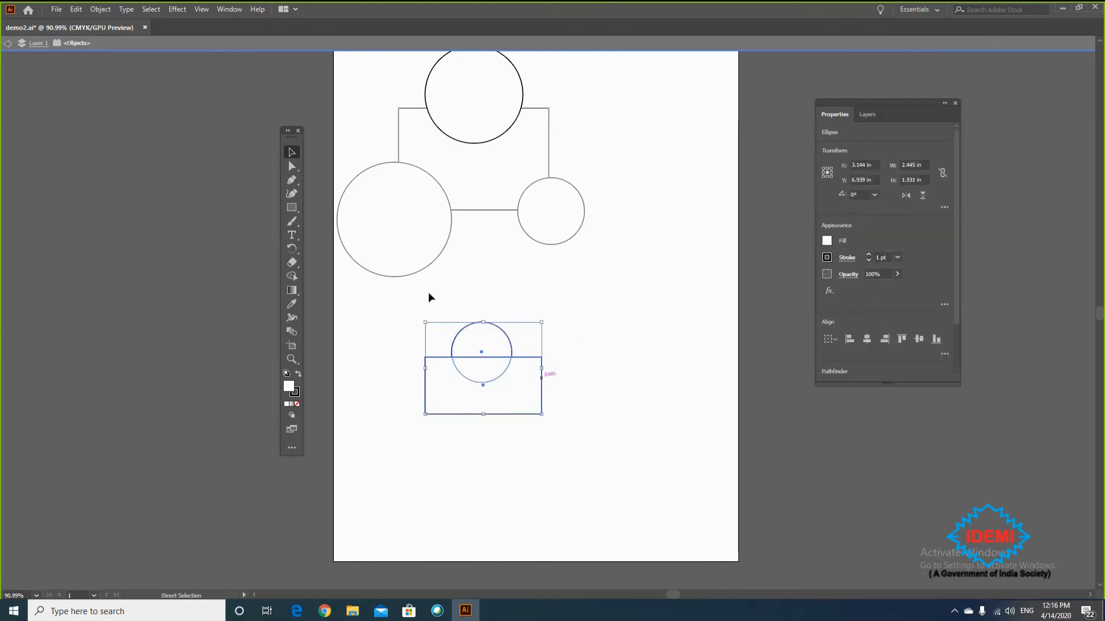
click(292, 276)
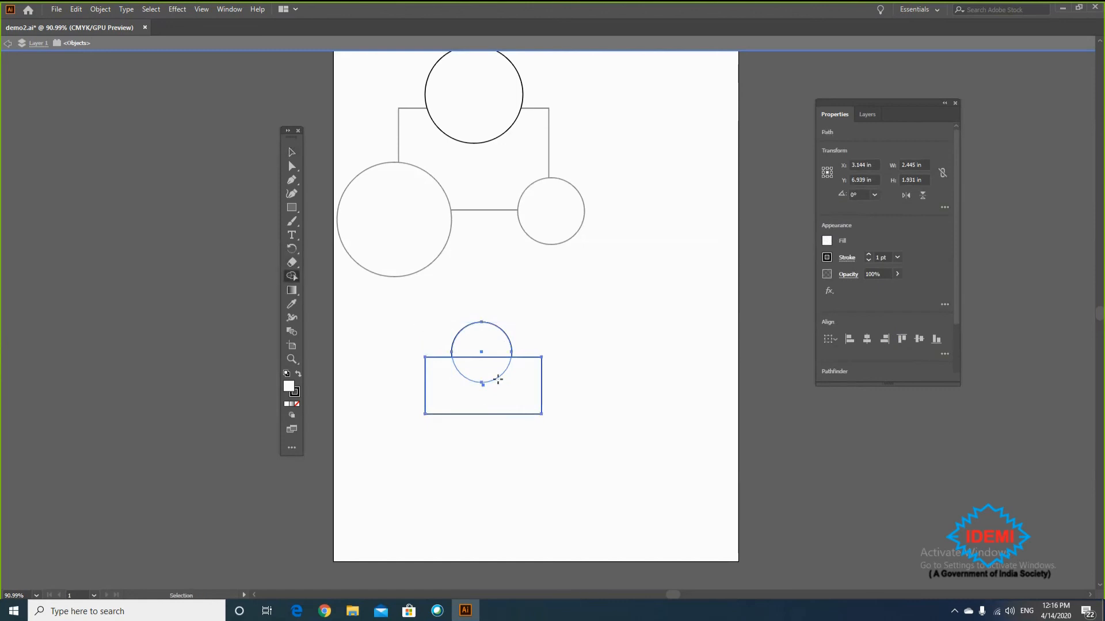
click(292, 151)
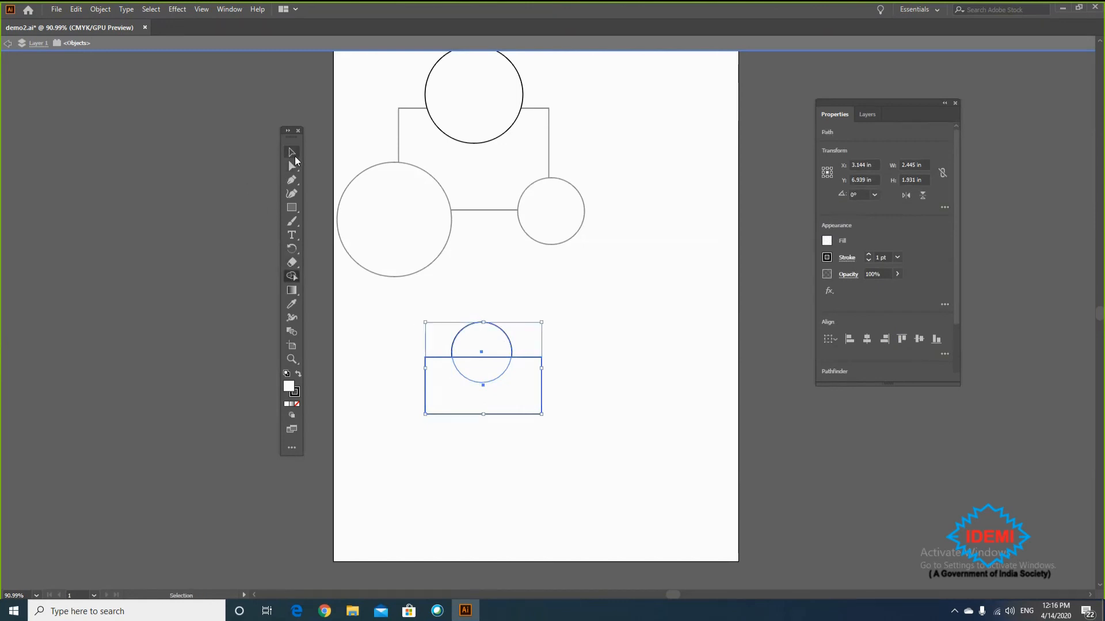
- Place a copy of the small circle across the rectangle's bottom edge
click(603, 297)
click(511, 344)
drag(511, 343, 635, 425)
key(ctrl+z)
- Select the rectangle with both circles and subtract the circles with the Shape Builder tool, leaving notches in its top and bottom edges
click(497, 341)
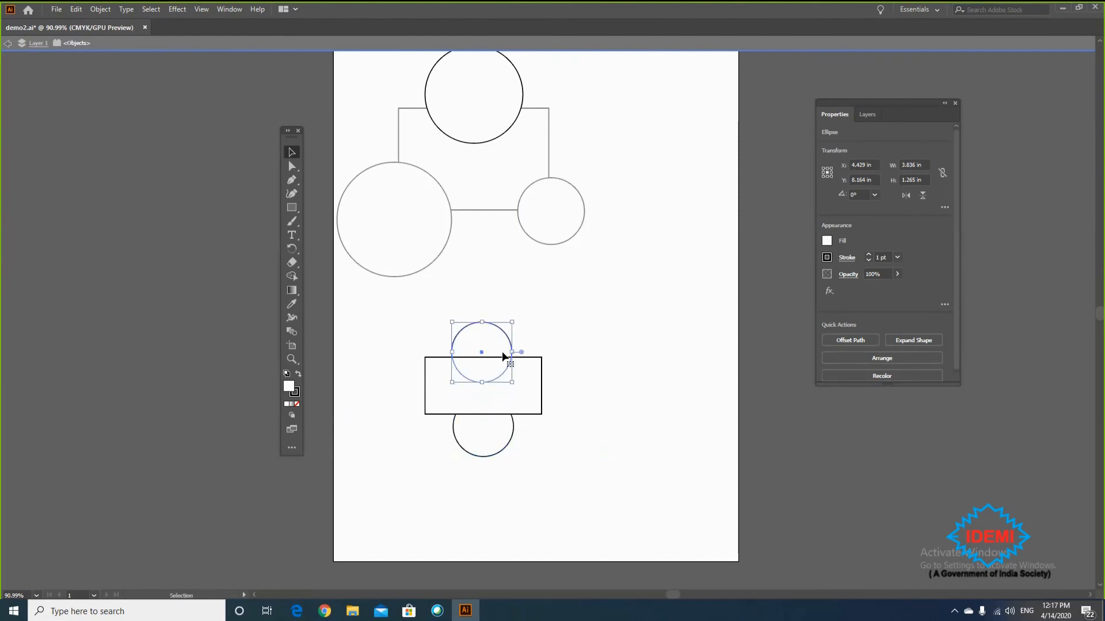
shift+click(504, 420)
shift+click(530, 394)
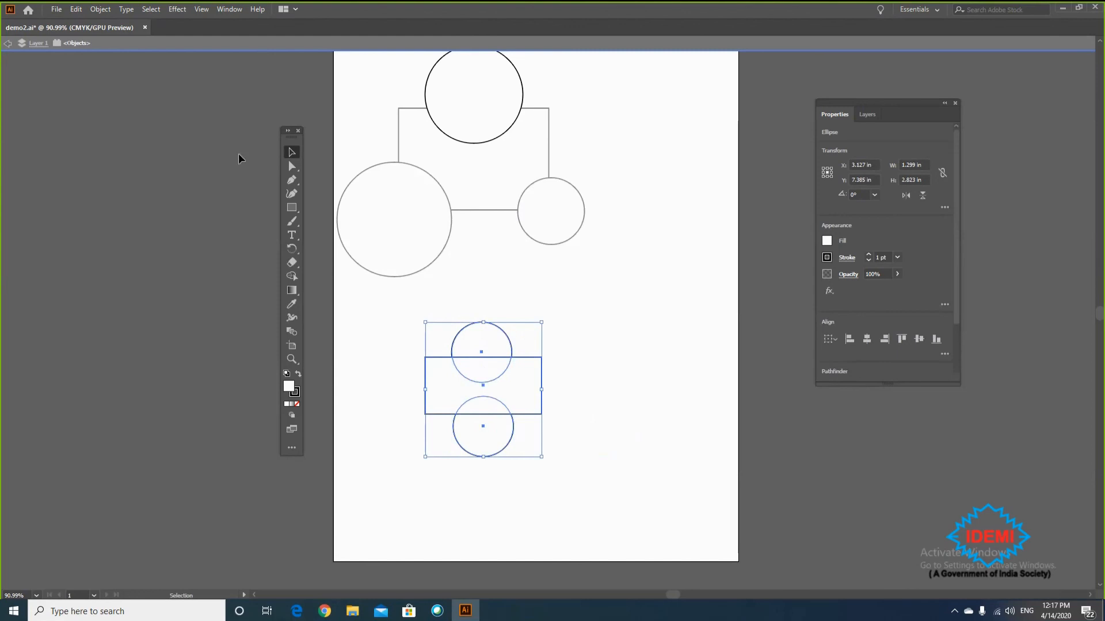
click(292, 275)
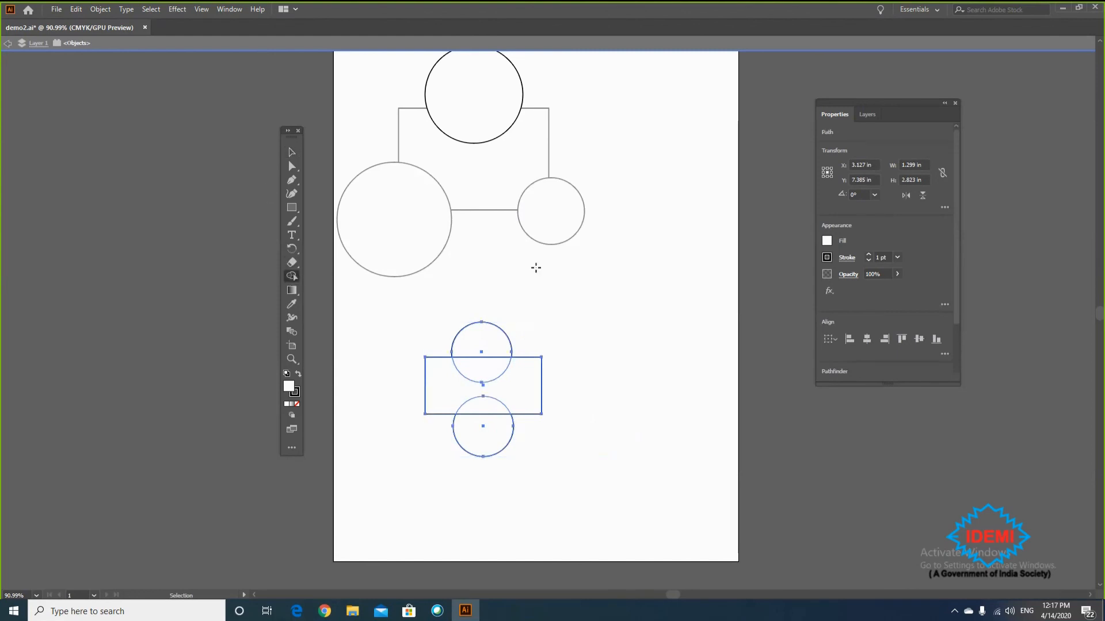
alt+click(475, 343)
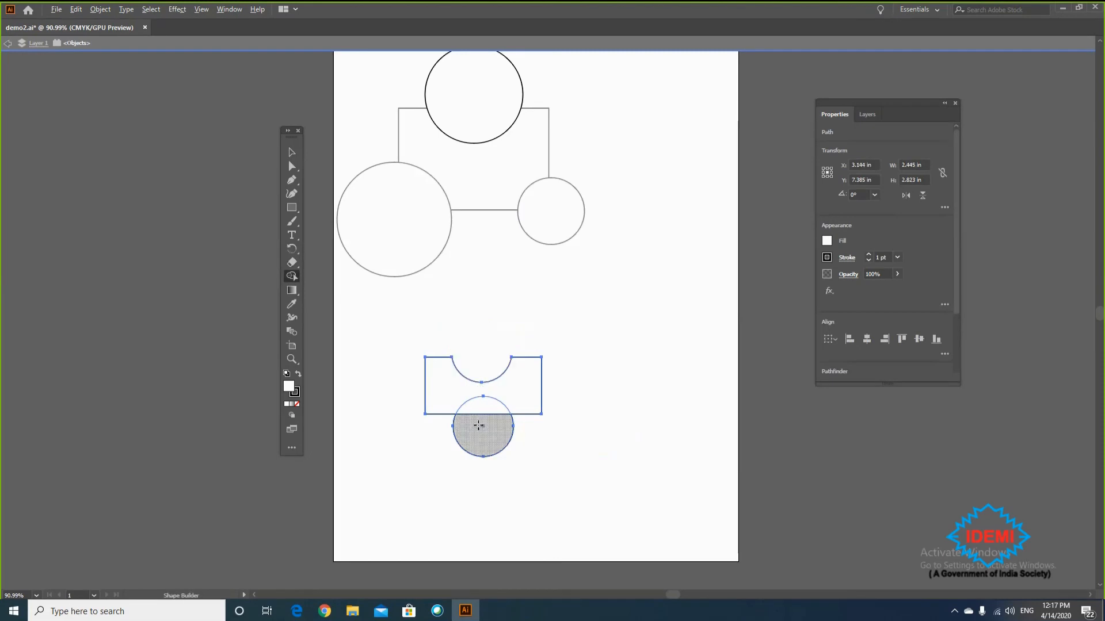
drag(483, 422, 500, 464)
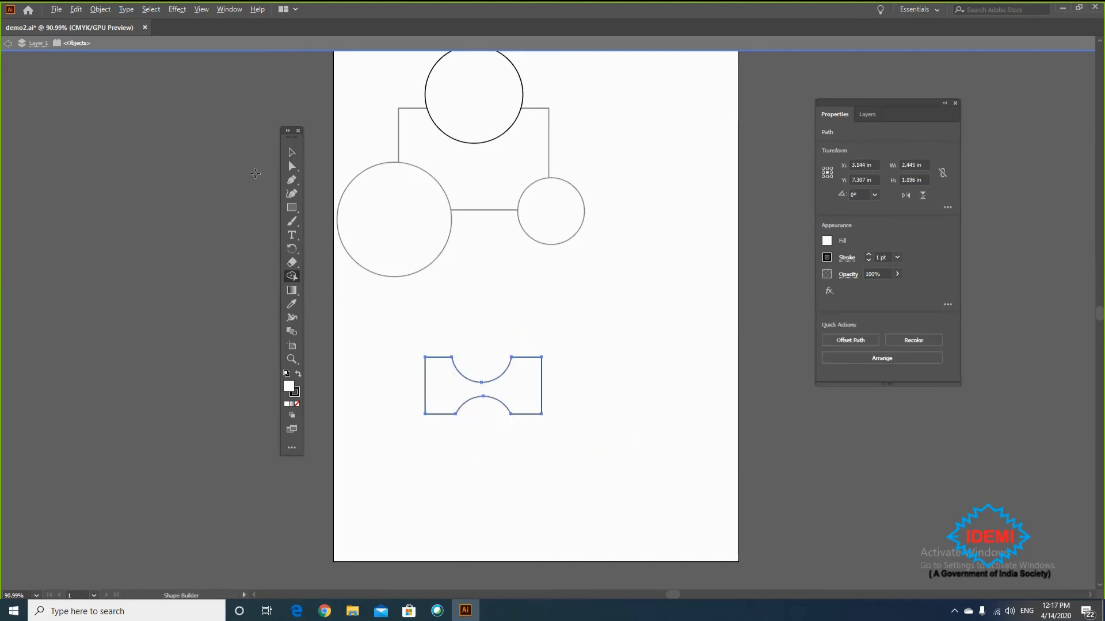
click(291, 152)
click(604, 385)
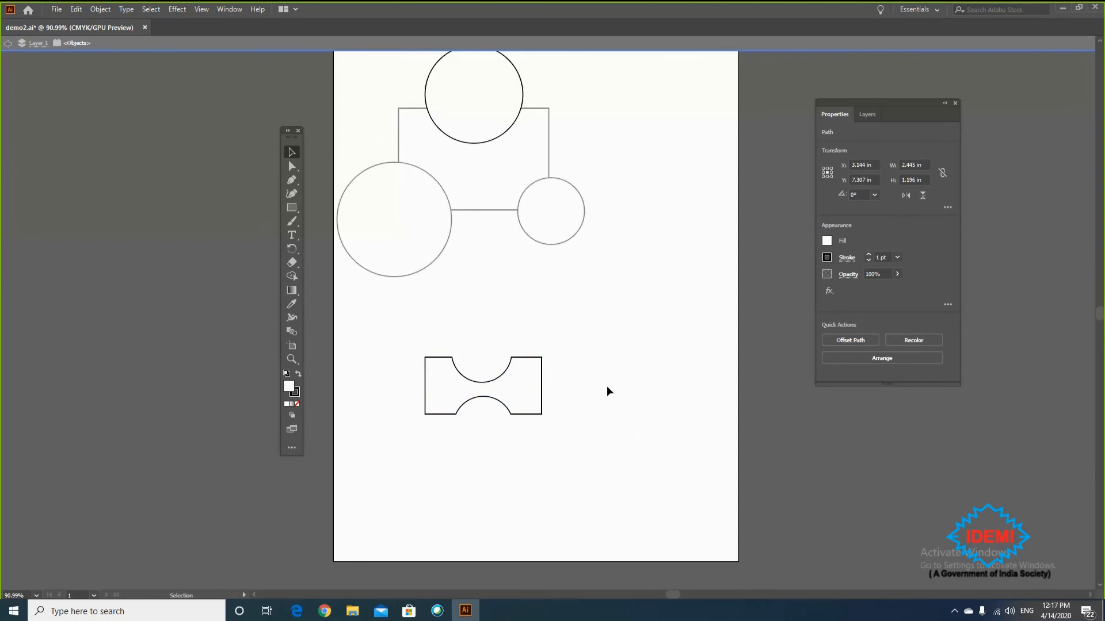
- Rotate the double-notched shape to about 271° so it stands upright, and deselect it
click(505, 373)
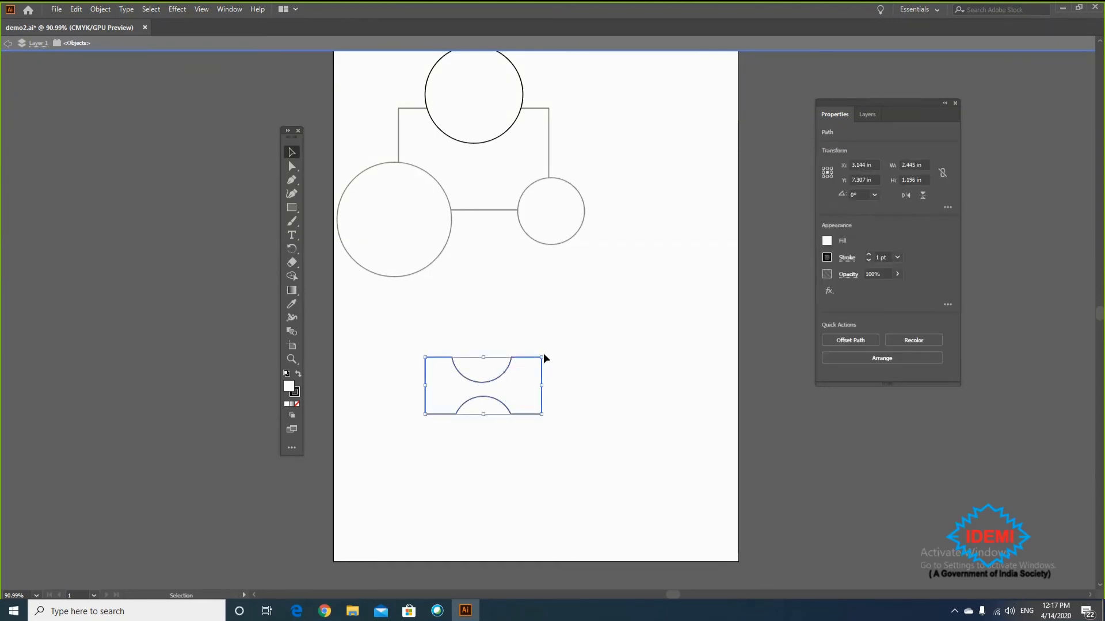
drag(542, 351, 506, 423)
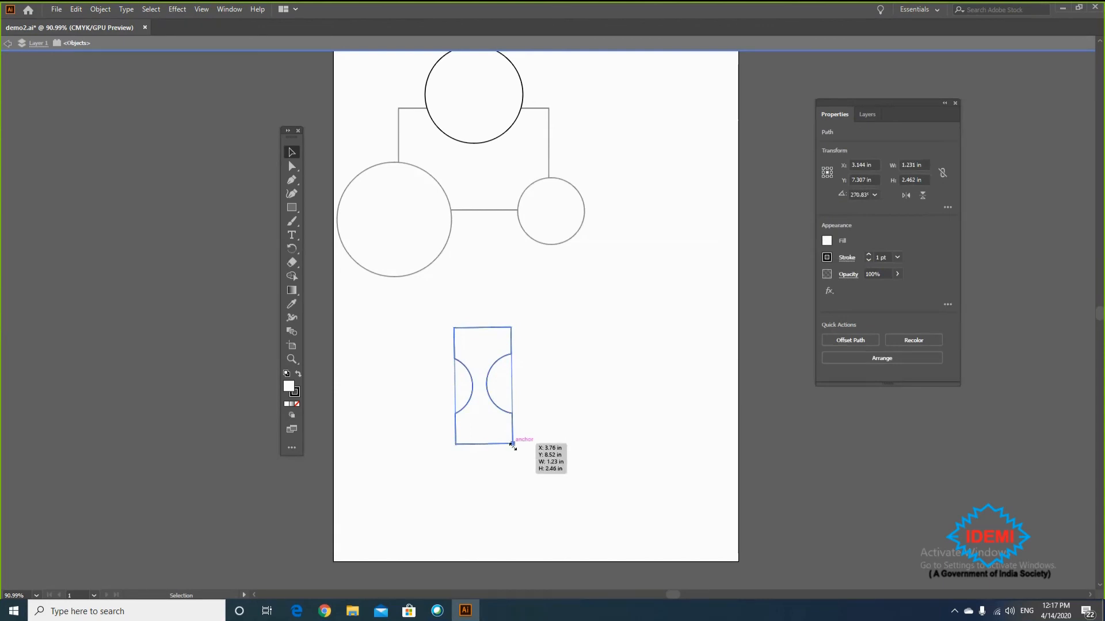
click(515, 409)
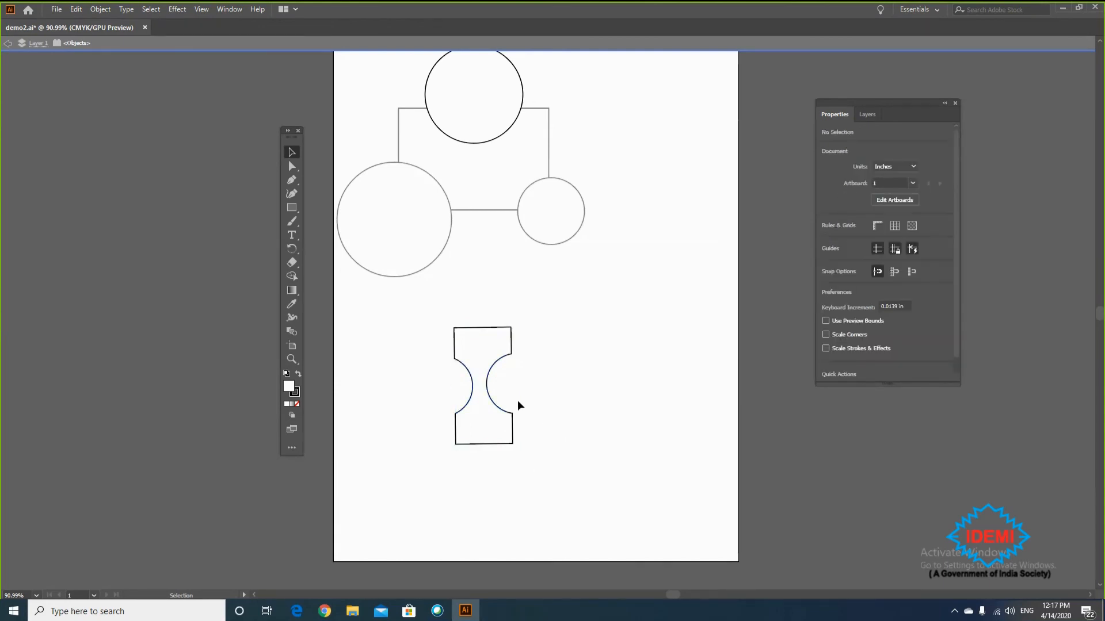
- Undo the rotation, the circle subtractions and the circle copy, back to one circle overlapping the rectangle
key(ctrl+z)
key(ctrl+z)
key(ctrl+z)
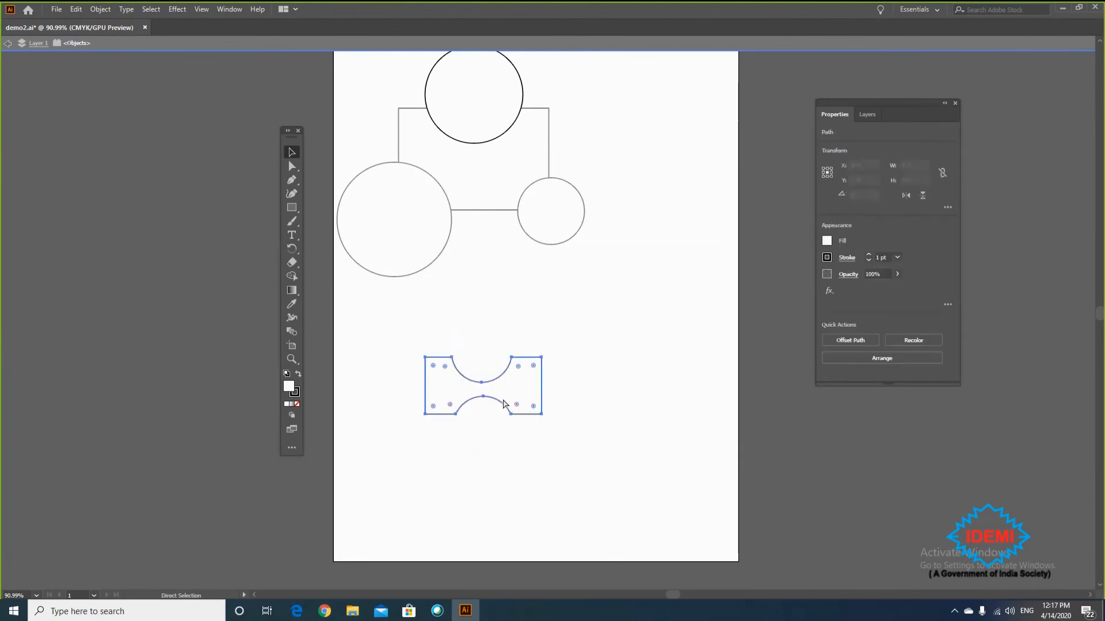
key(ctrl+z)
key(ctrl+z)
key(ctrl+z)
key(ctrl+z)
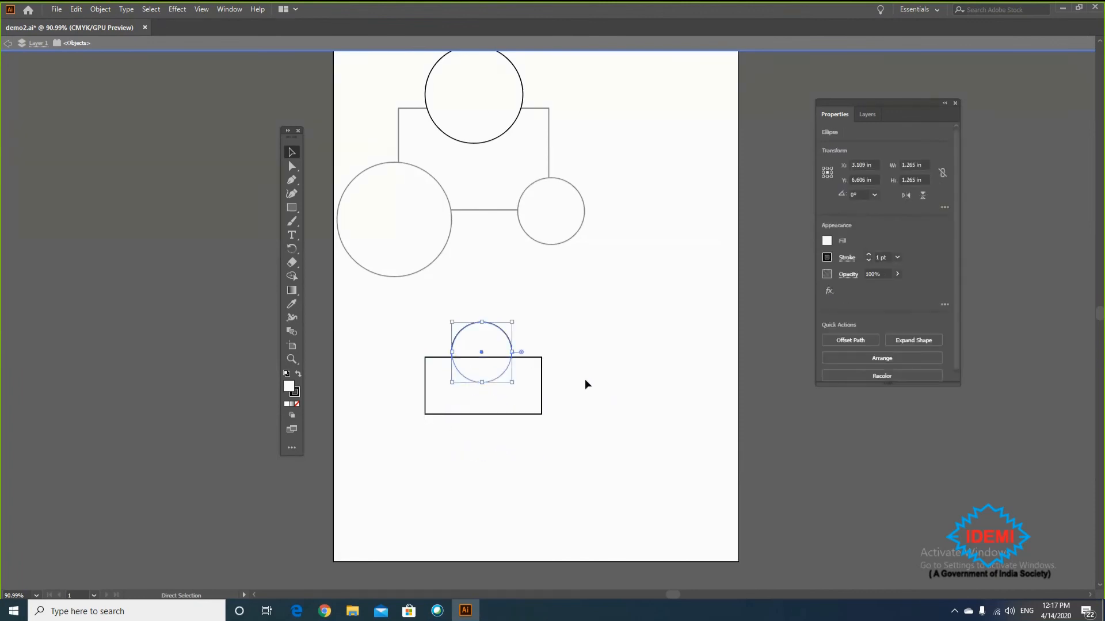
- Round all four corners of the rectangle beneath the overlapping circle
click(522, 299)
click(500, 331)
click(533, 370)
drag(577, 397, 575, 388)
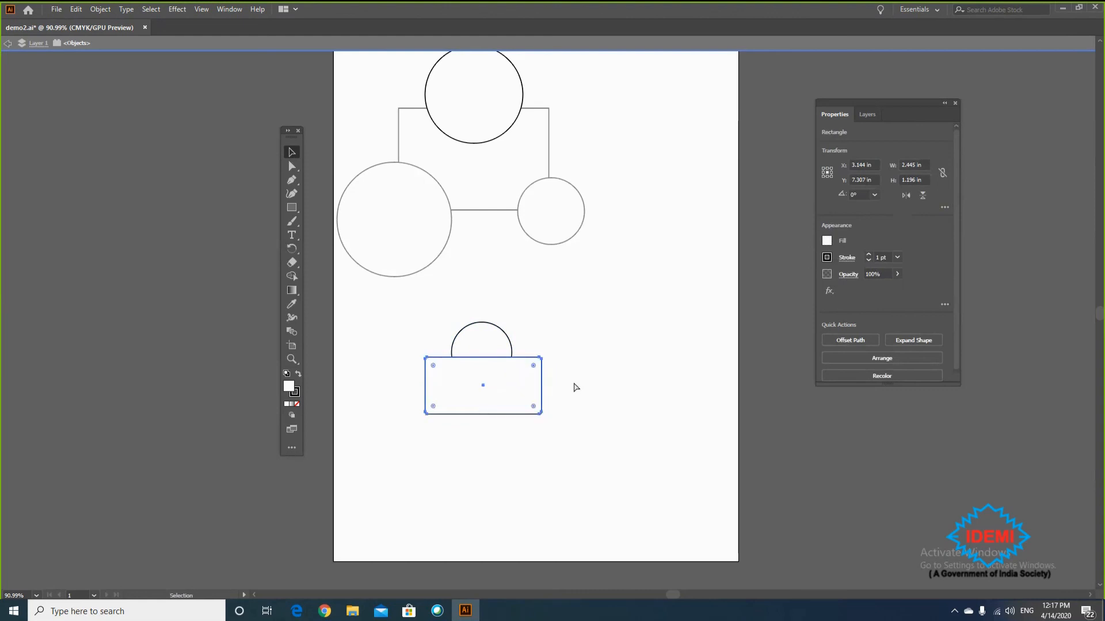
click(576, 332)
click(436, 372)
drag(434, 366, 440, 368)
click(552, 354)
- Move the rounded rectangle clear of the small circle and shrink the circle to about 1 in in diameter
click(508, 340)
drag(508, 337, 648, 391)
click(540, 362)
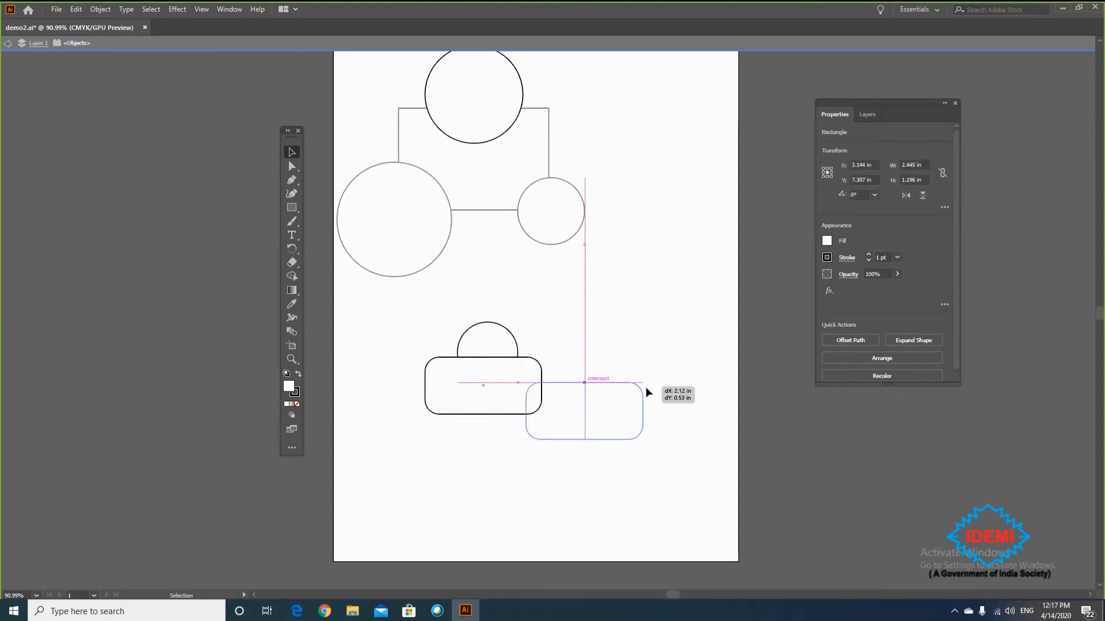
click(515, 345)
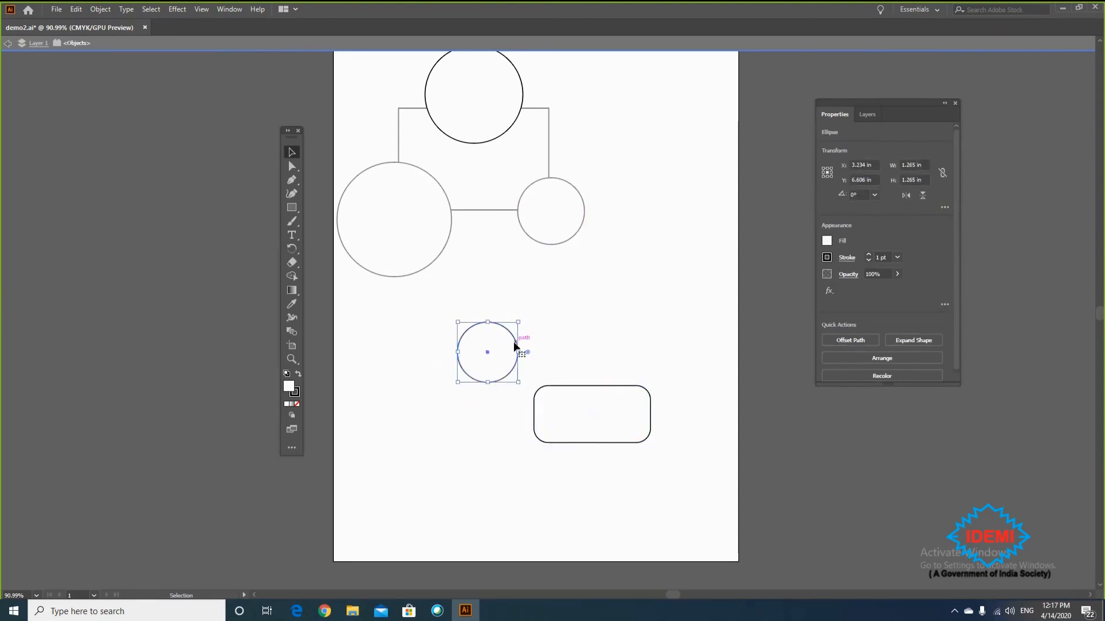
drag(518, 382, 499, 358)
click(500, 357)
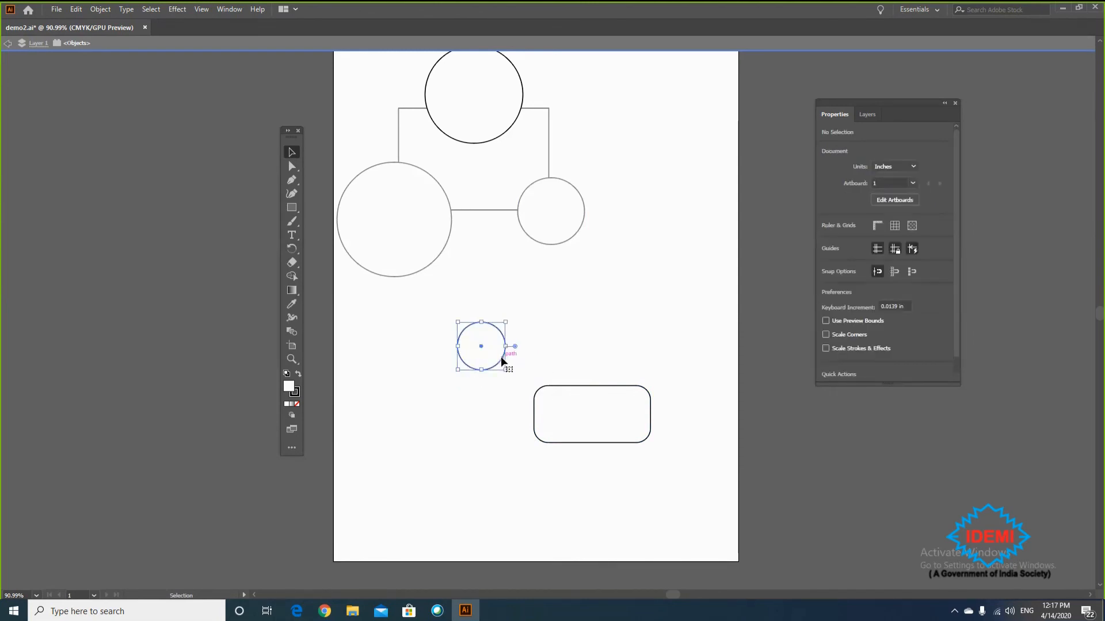
- Place the circle above the rounded rectangle with a copy below it, and centre all three shapes on a common vertical axis
drag(585, 369, 612, 489)
click(596, 369)
shift+click(601, 406)
shift+click(609, 476)
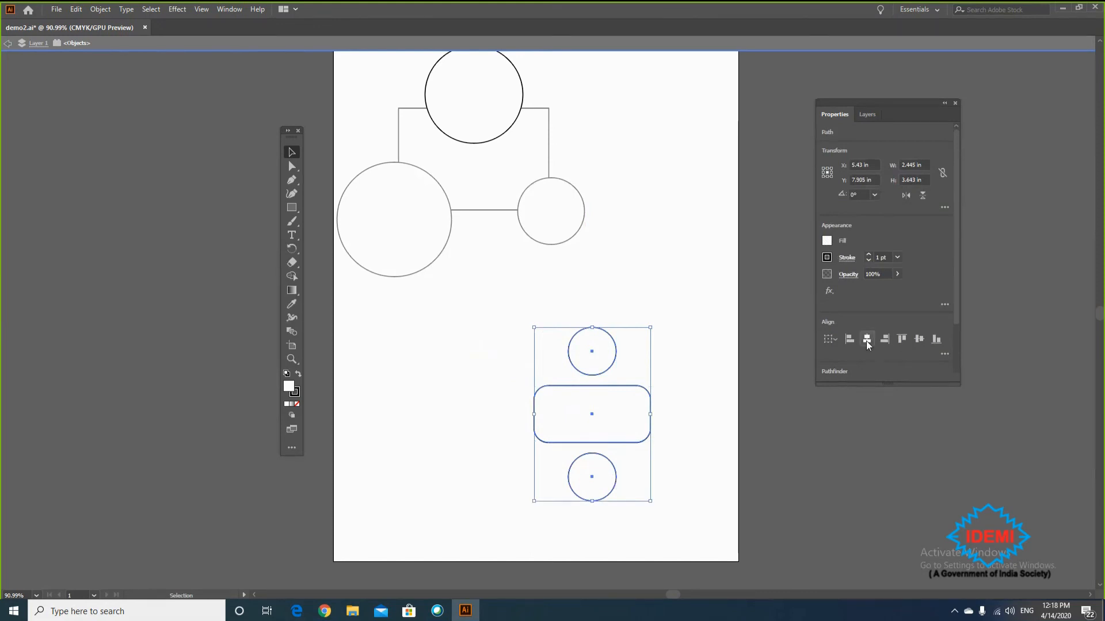
click(918, 339)
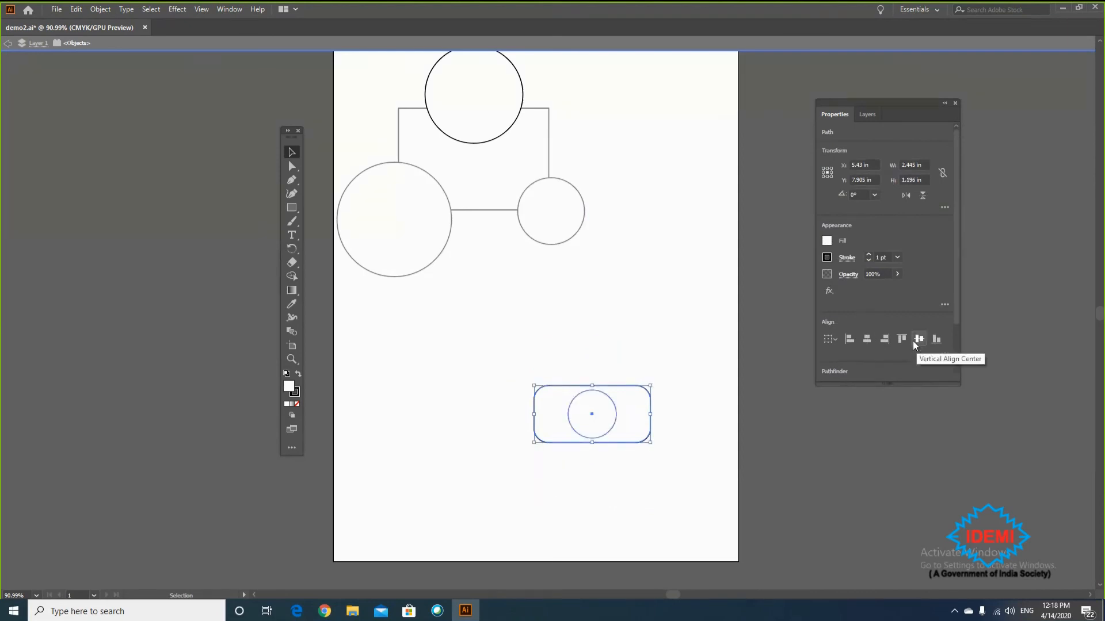
key(ctrl+z)
- Leave isolation mode, show the rulers and add two horizontal guides across the middle of the rounded rectangle
click(620, 364)
click(613, 364)
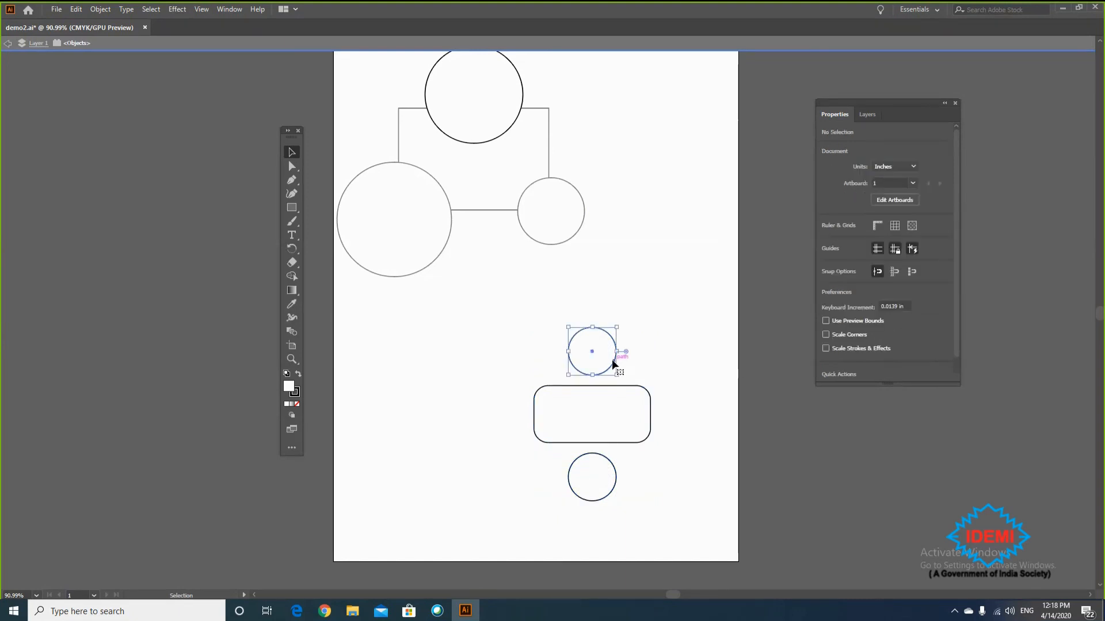
click(146, 43)
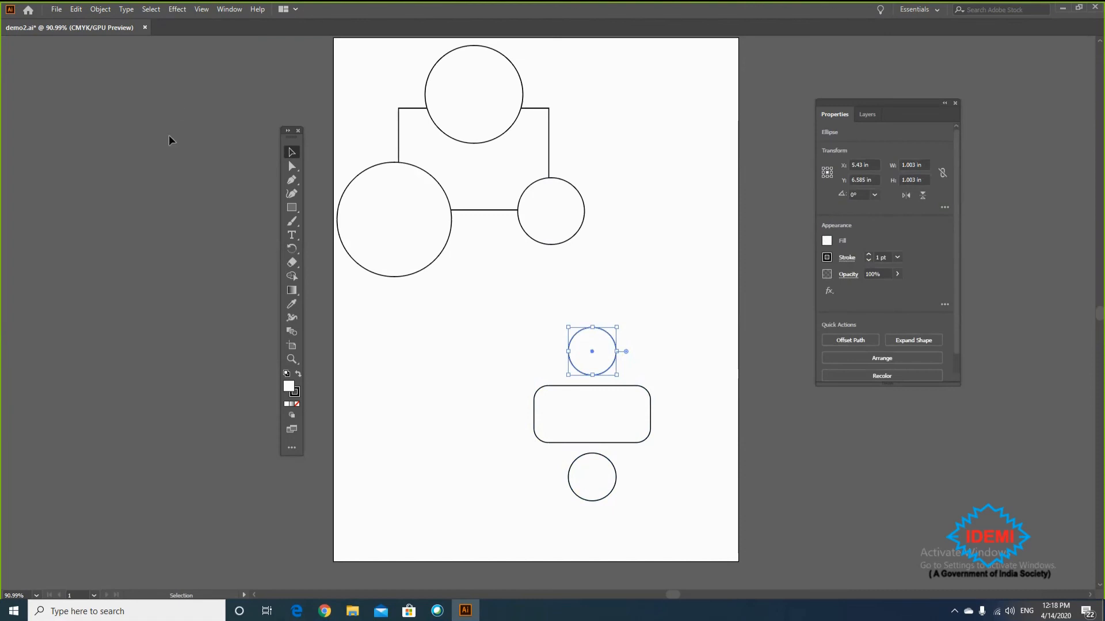
key(ctrl+r)
drag(719, 40, 696, 405)
drag(779, 40, 762, 427)
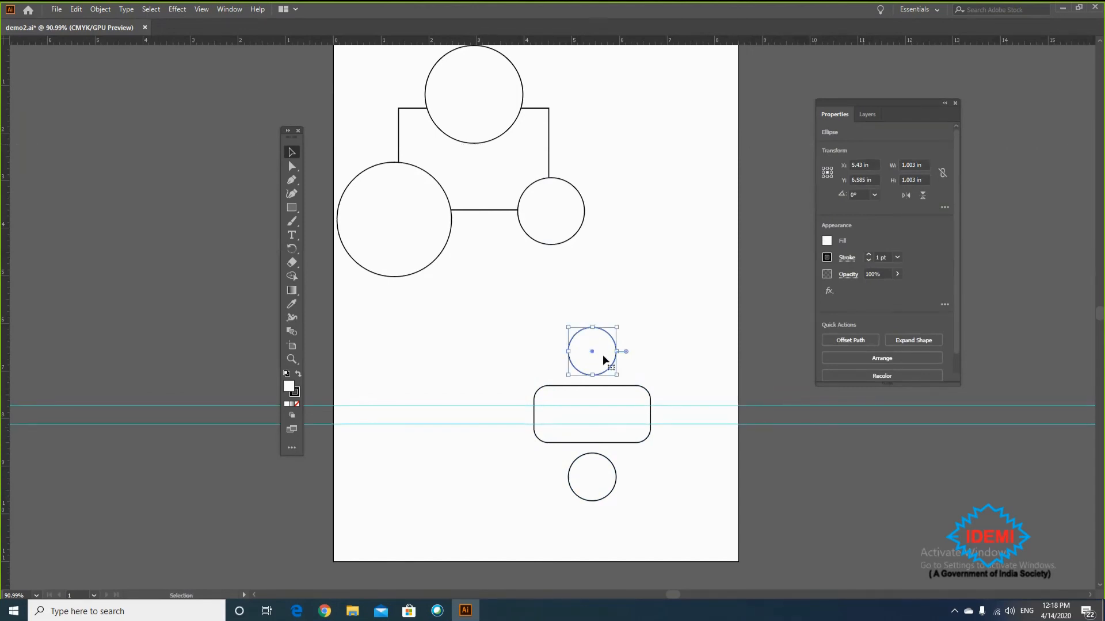
- Move both circles into the rounded rectangle up to the guides and subtract them with the Shape Builder tool
drag(609, 357, 611, 384)
drag(615, 468, 616, 442)
click(612, 370)
shift+click(640, 389)
shift+click(612, 452)
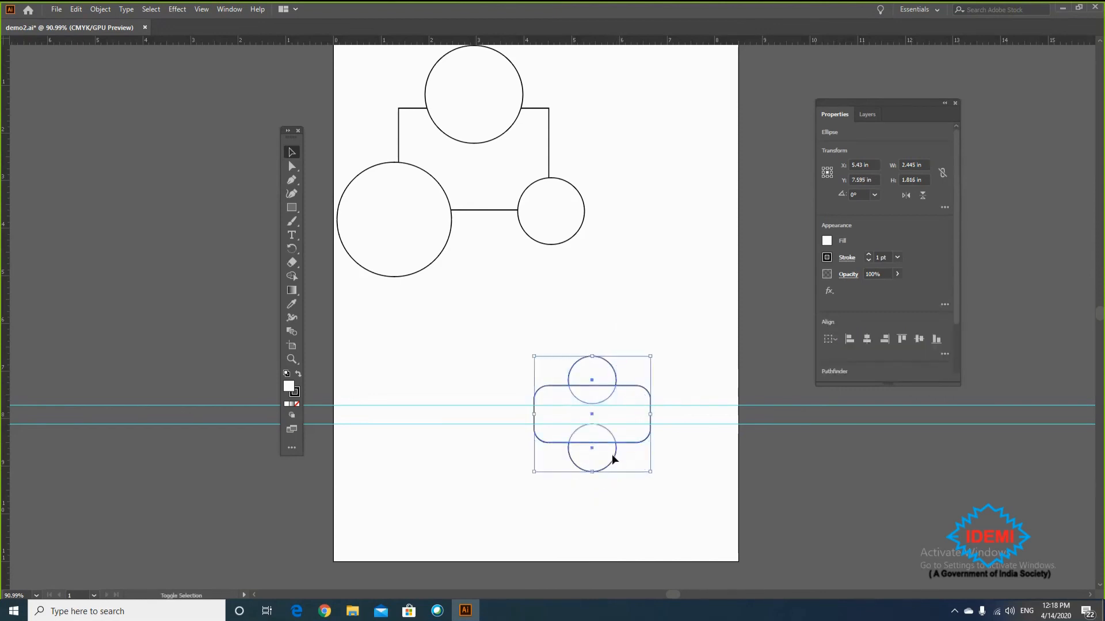
click(291, 277)
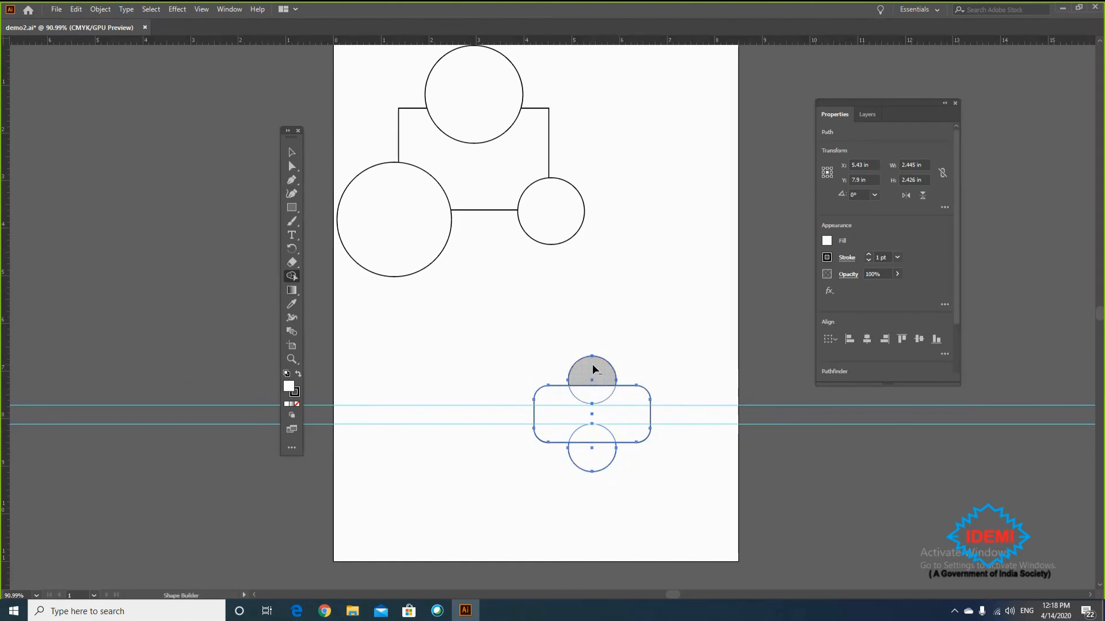
alt+click(594, 371)
mouse_move(594, 473)
alt+mouse_down()
mouse_move(594, 439)
mouse_move(599, 459)
alt+mouse_up()
click(291, 152)
drag(534, 378, 615, 374)
click(650, 349)
key(ctrl+z)
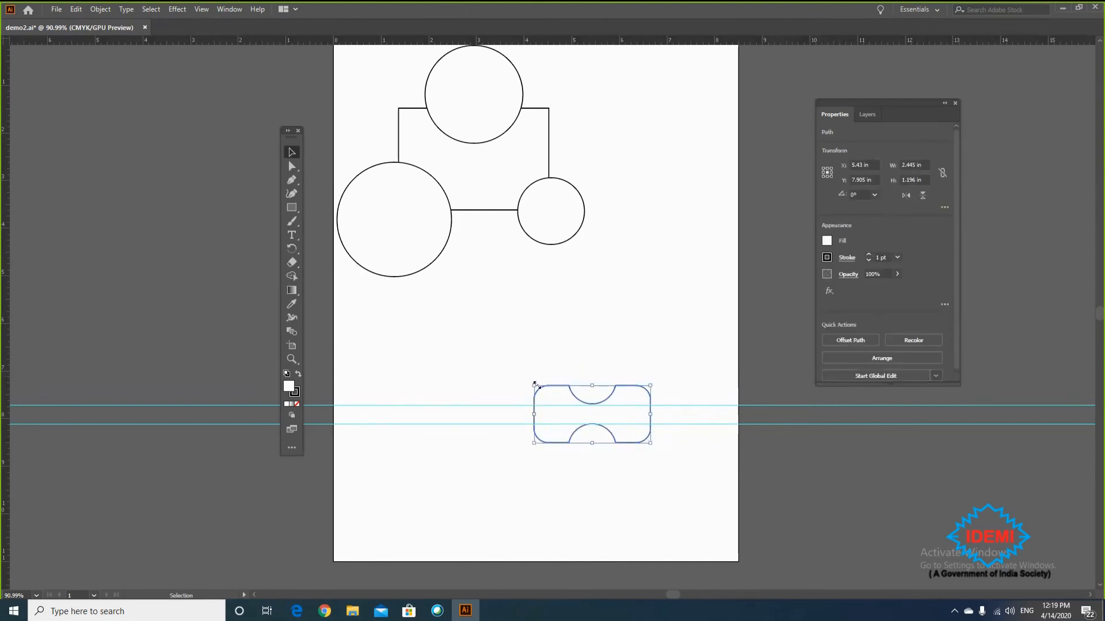
- Rotate the double-notched shape to 270° so it stands upright, and move it to the lower left of the artboard
drag(535, 384, 596, 383)
click(622, 443)
drag(619, 443, 476, 440)
click(565, 345)
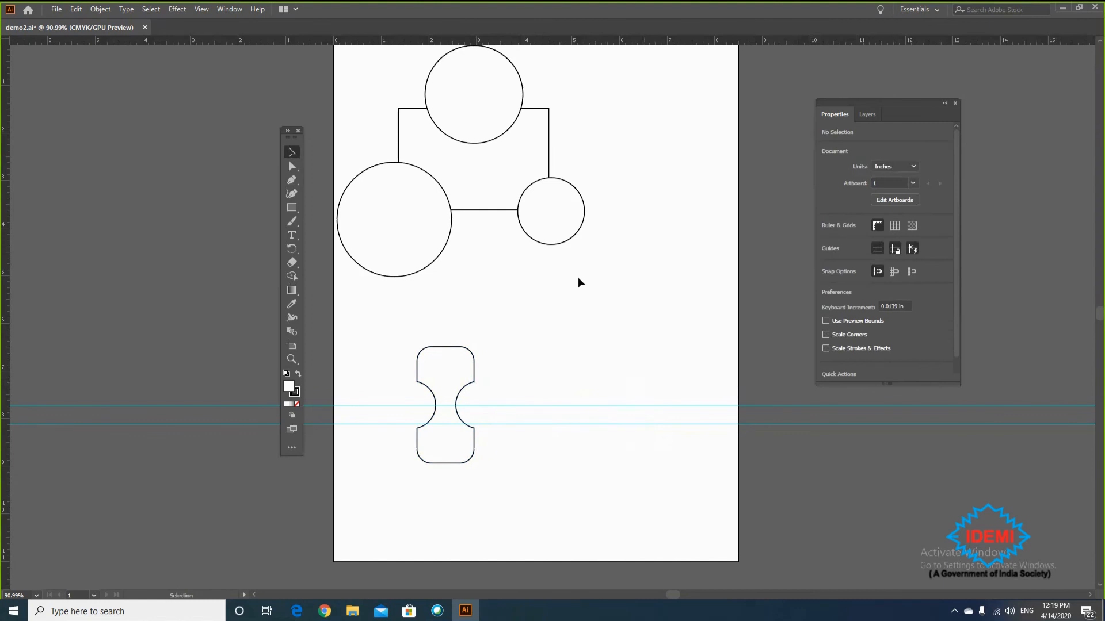
- Draw a small rounded rectangle about 1.28 × 0.59 in and fit it over the upright shape's upper end
click(292, 208)
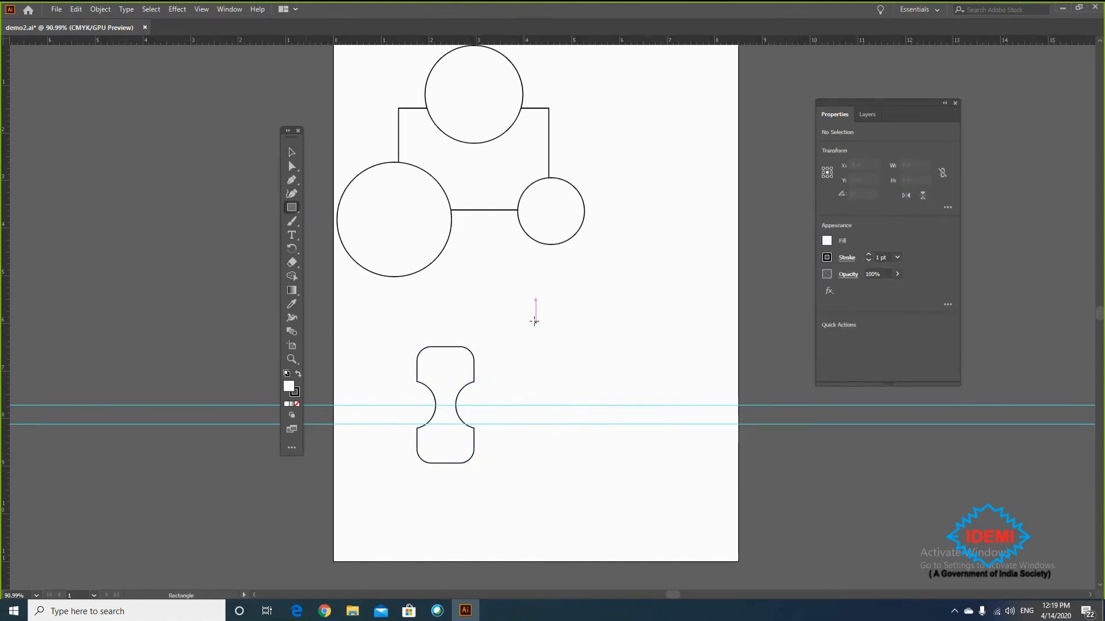
drag(533, 313, 556, 329)
key(v)
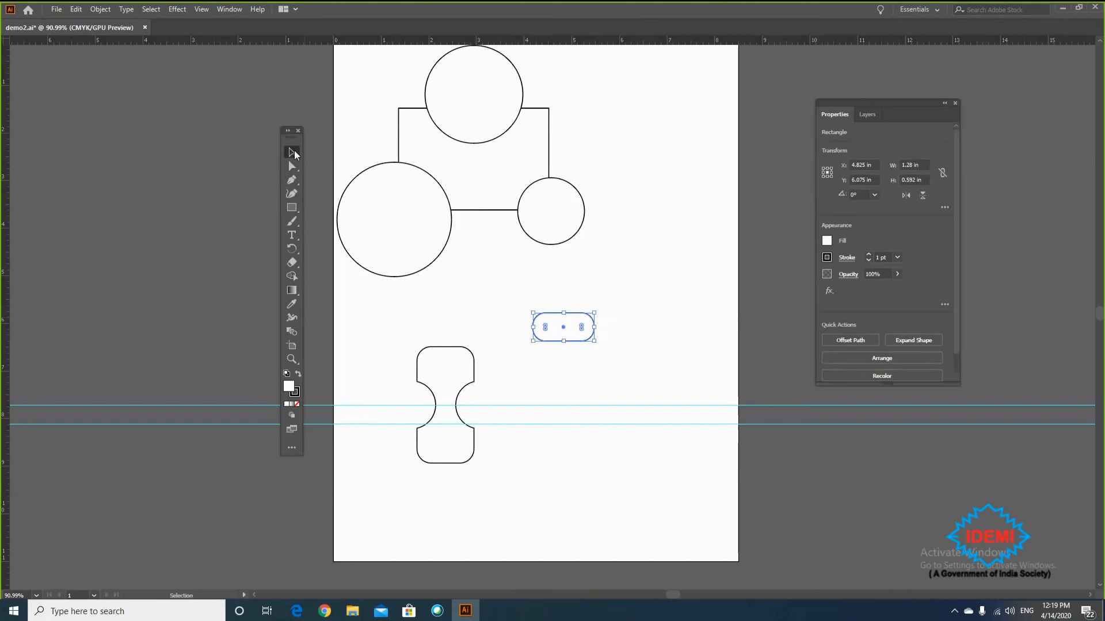
click(616, 319)
drag(590, 338, 481, 368)
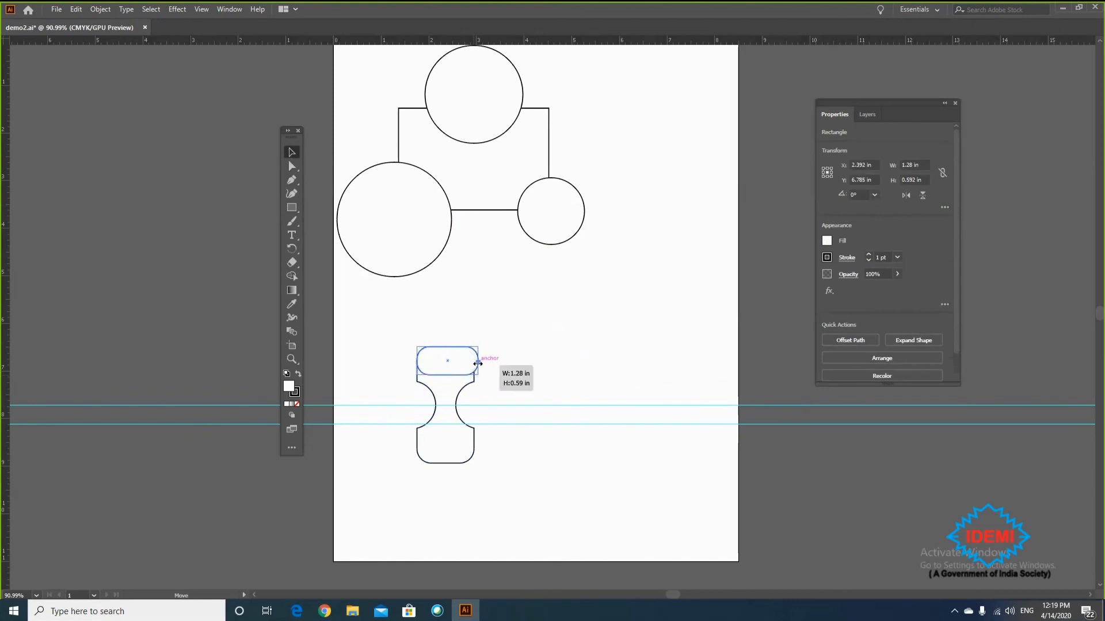
key(ctrl+shift+a)
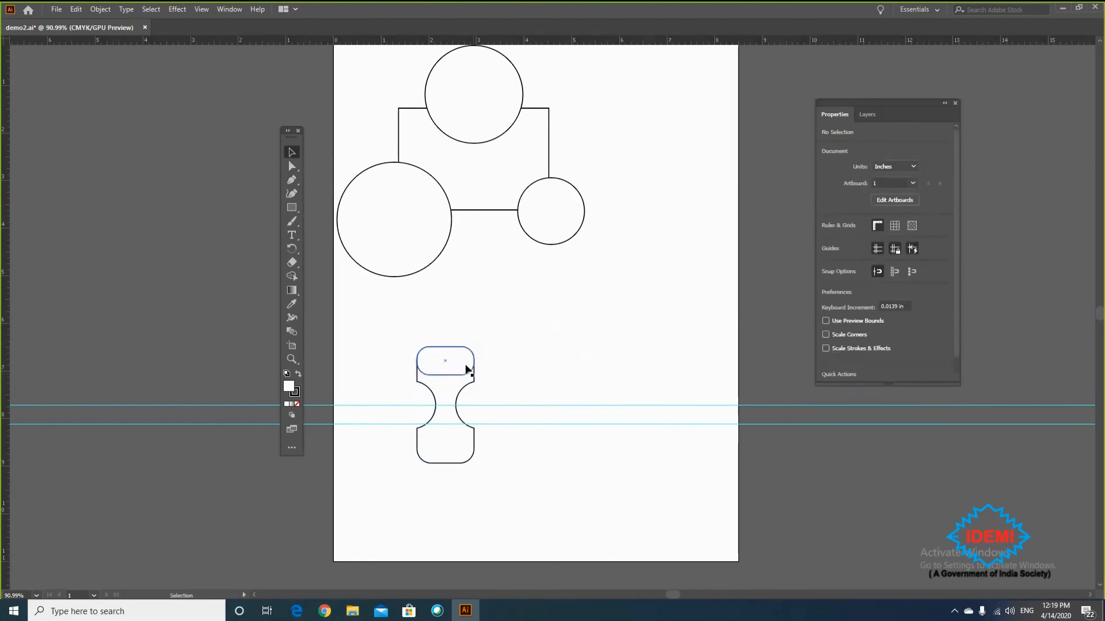
- Move the small rounded rectangle off the upright shape and delete it
drag(465, 377, 560, 353)
click(524, 372)
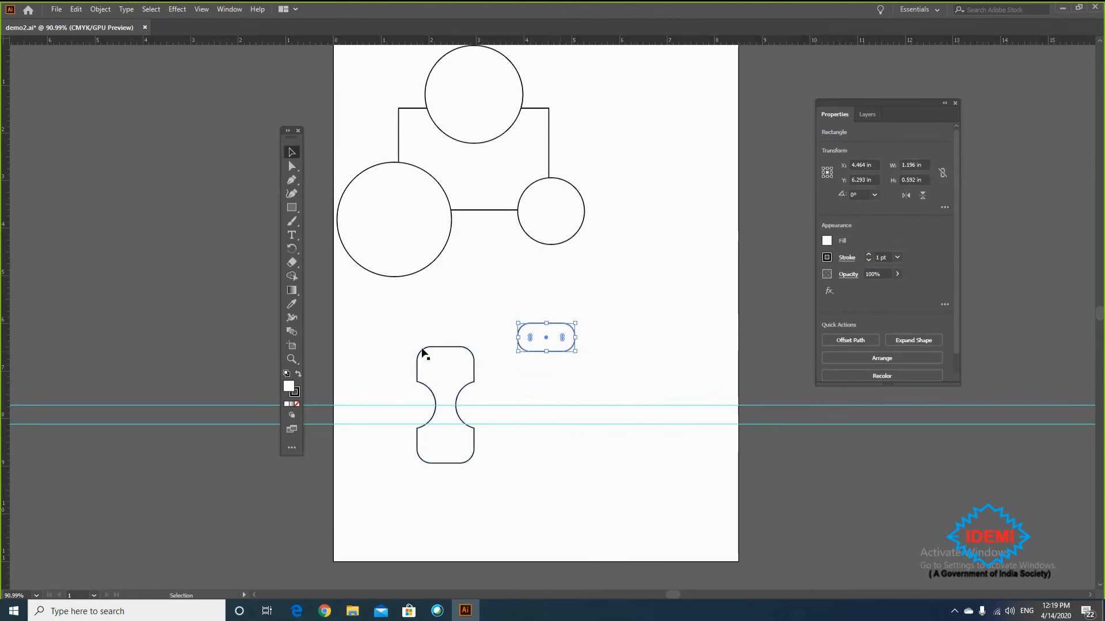
click(620, 354)
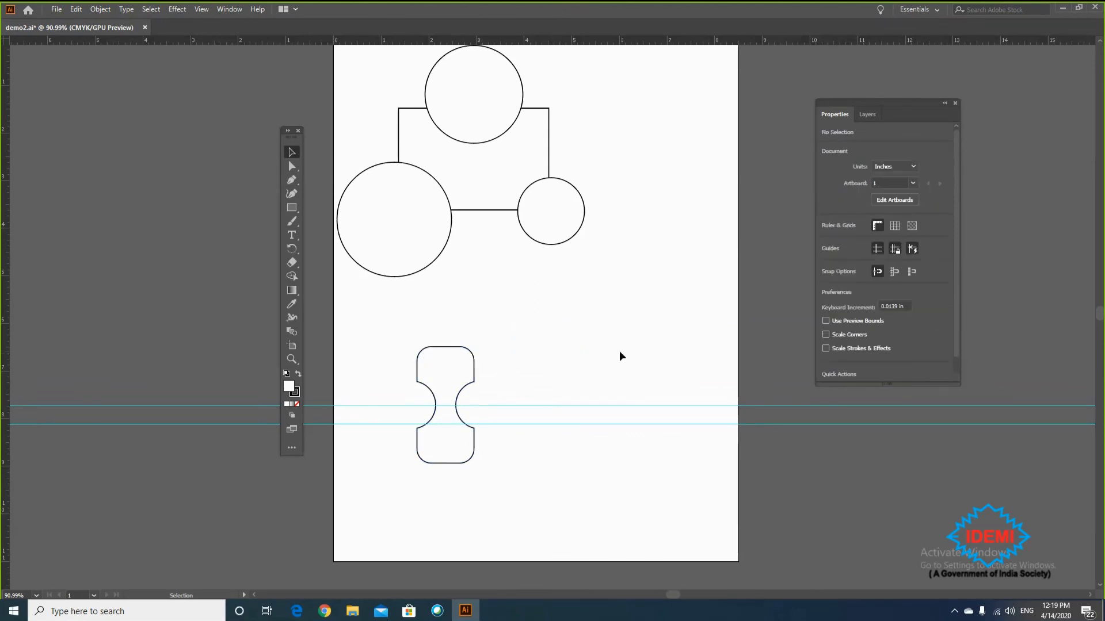
- Draw a triangle about 1.09 × 0.94 in with the Polygon tool on the upright shape's upper end
click(295, 209)
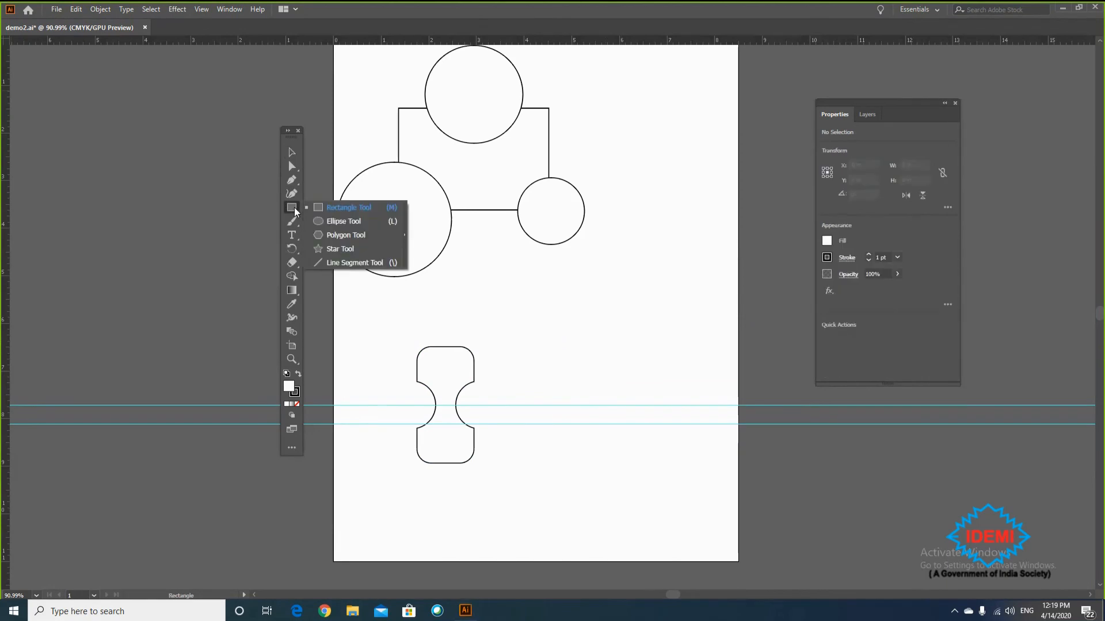
click(340, 235)
mouse_move(576, 281)
mouse_down()
mouse_move(596, 318)
mouse_move(592, 302)
mouse_move(603, 295)
mouse_move(593, 288)
mouse_move(445, 330)
mouse_move(460, 337)
mouse_up()
key(Down)
key(Down)
key(Down)
key(Down)
key(v)
click(538, 345)
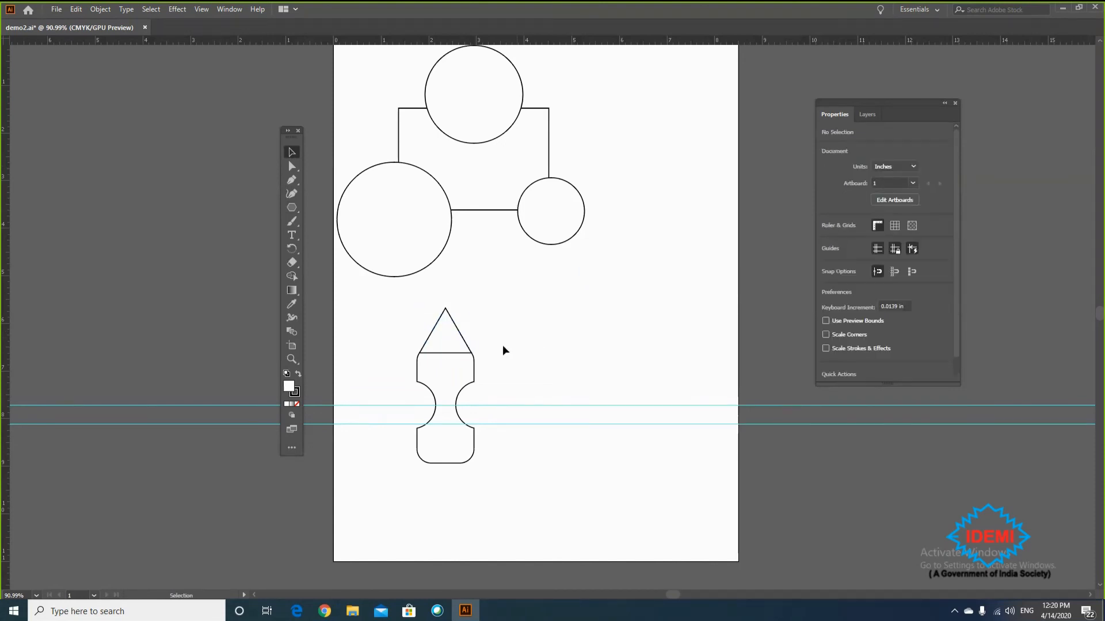
- Select the triangle and the notched shape and merge them into one pointed shape with the Shape Builder tool
click(461, 331)
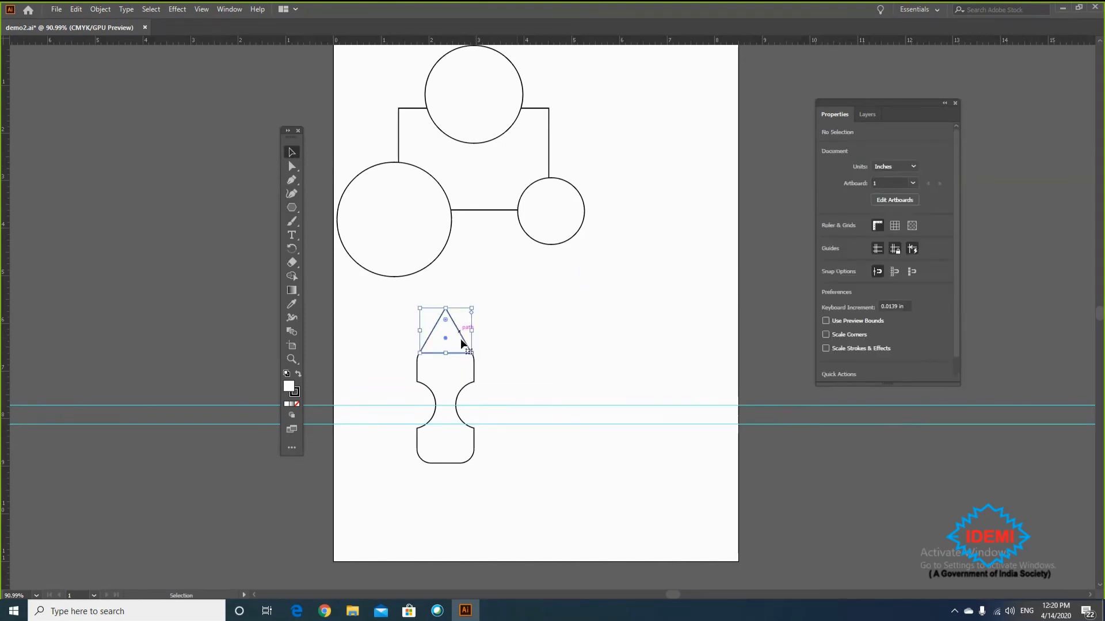
shift+click(473, 379)
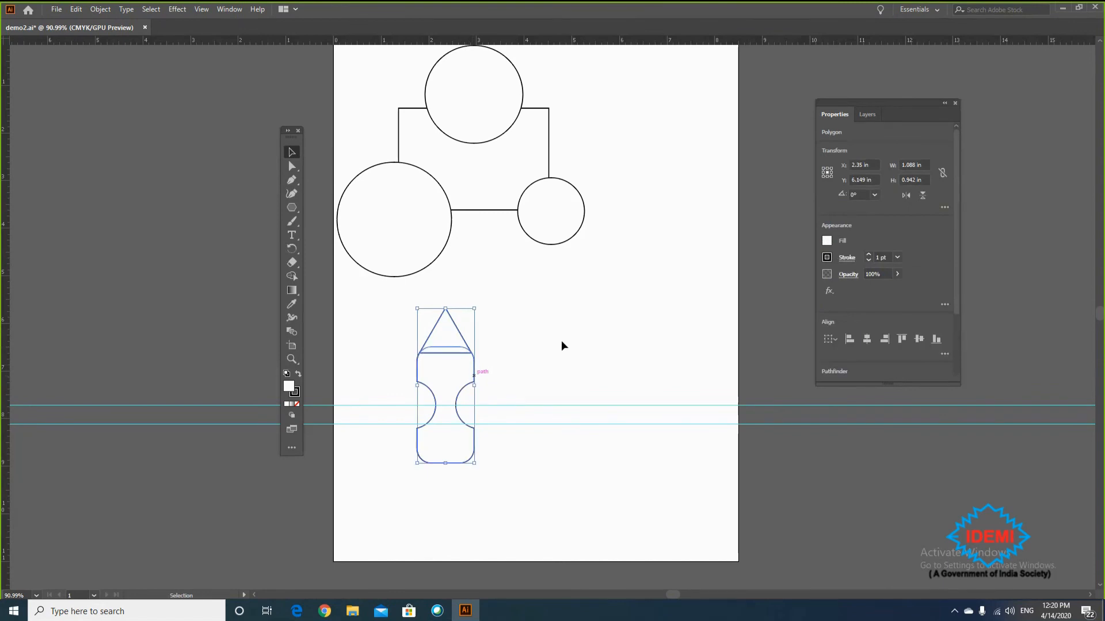
click(291, 277)
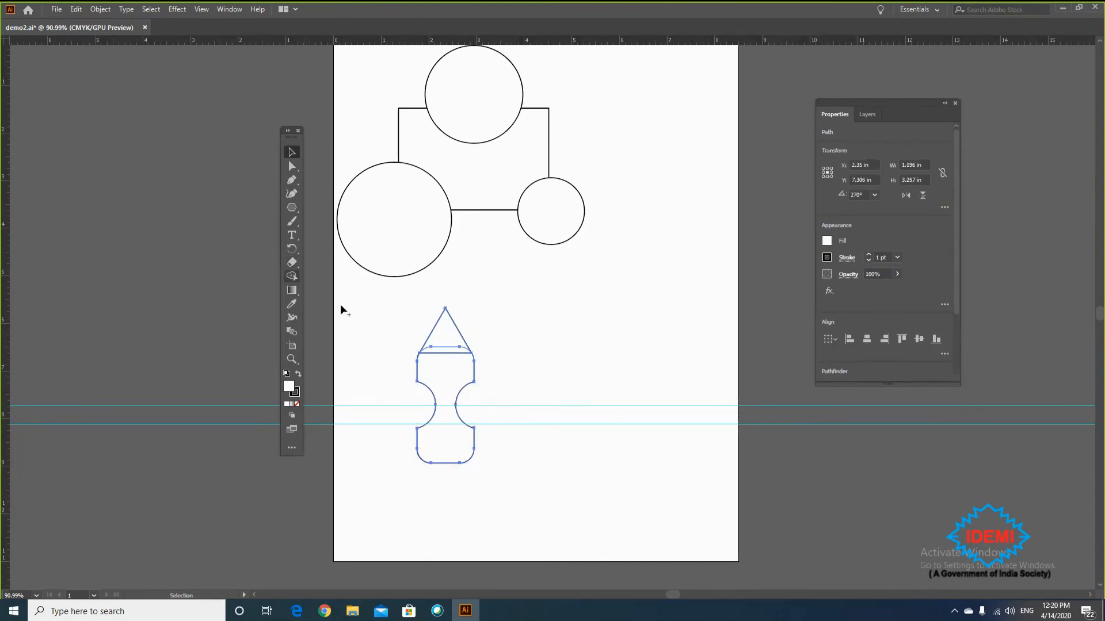
click(443, 382)
click(292, 153)
click(517, 343)
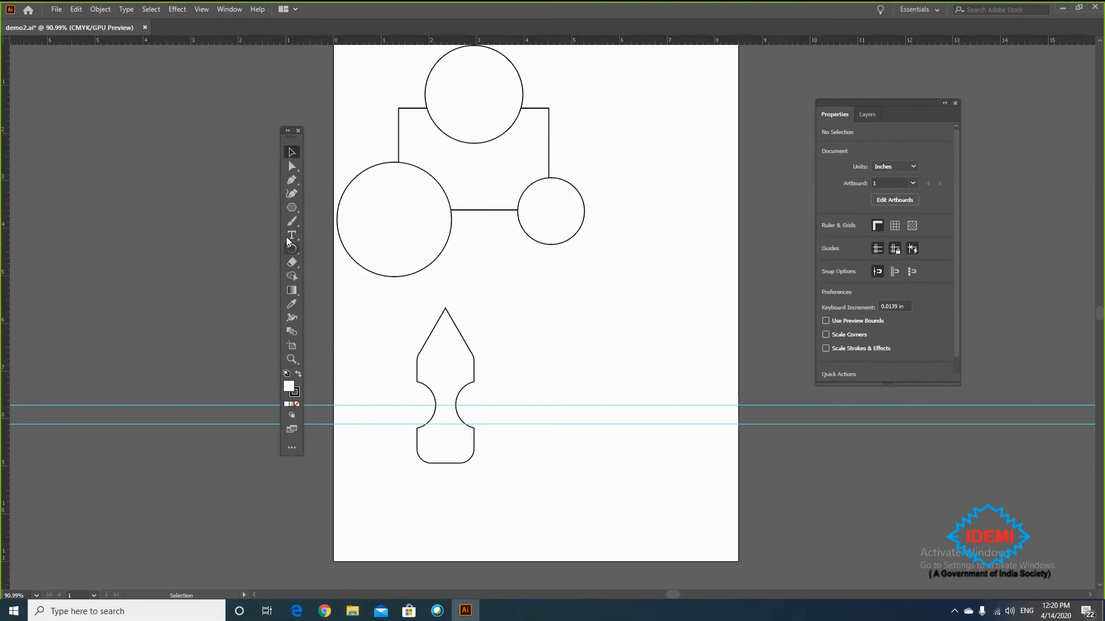
- Draw a long horizontal rectangle about 4.34 × 0.81 in beside the pointed shape and round its corners
click(292, 208)
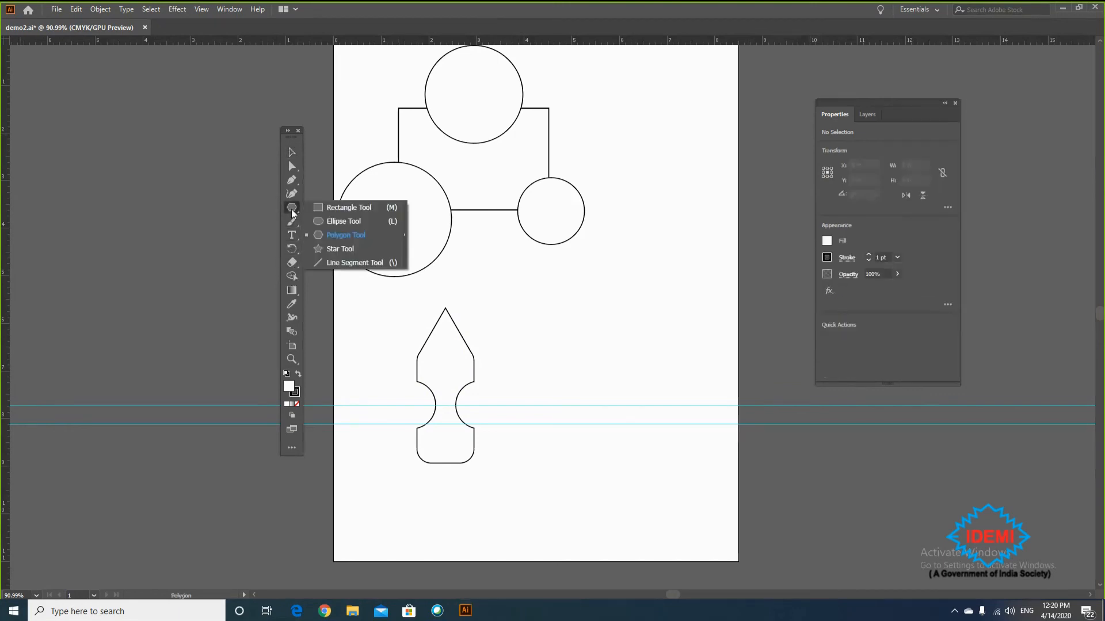
click(323, 207)
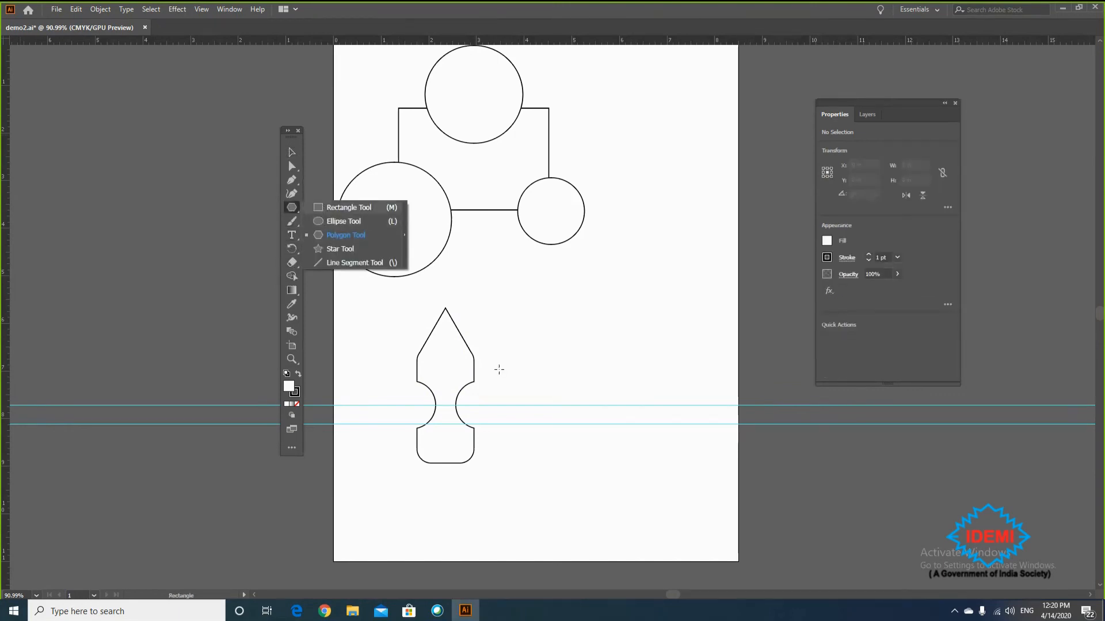
drag(489, 386, 695, 435)
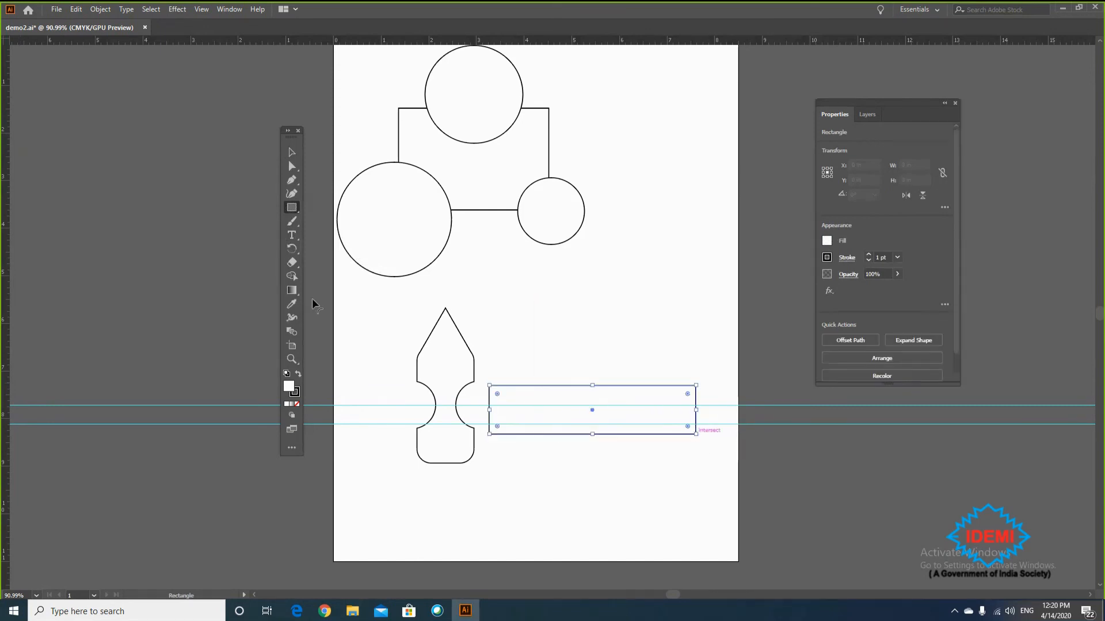
click(291, 167)
drag(498, 395, 505, 403)
click(290, 153)
drag(591, 386, 591, 397)
click(606, 339)
- Move the pointed shape against the long rectangle, and extend the rectangle across the notches to about 5.68 in wide
drag(474, 451, 507, 457)
click(598, 459)
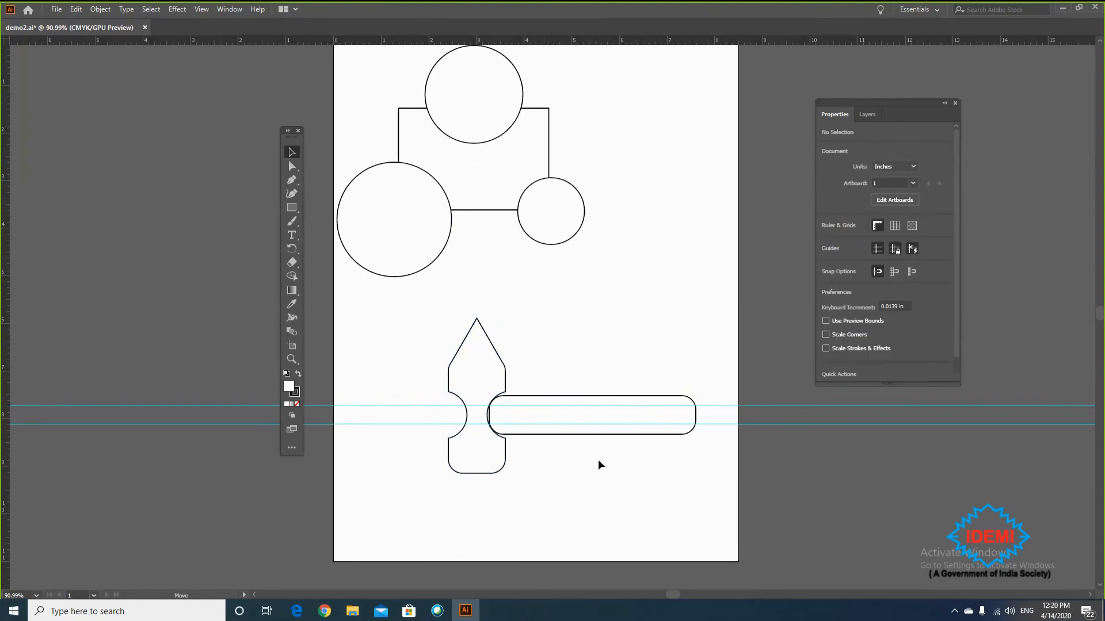
drag(583, 435, 578, 433)
click(578, 489)
click(507, 435)
drag(485, 415, 421, 415)
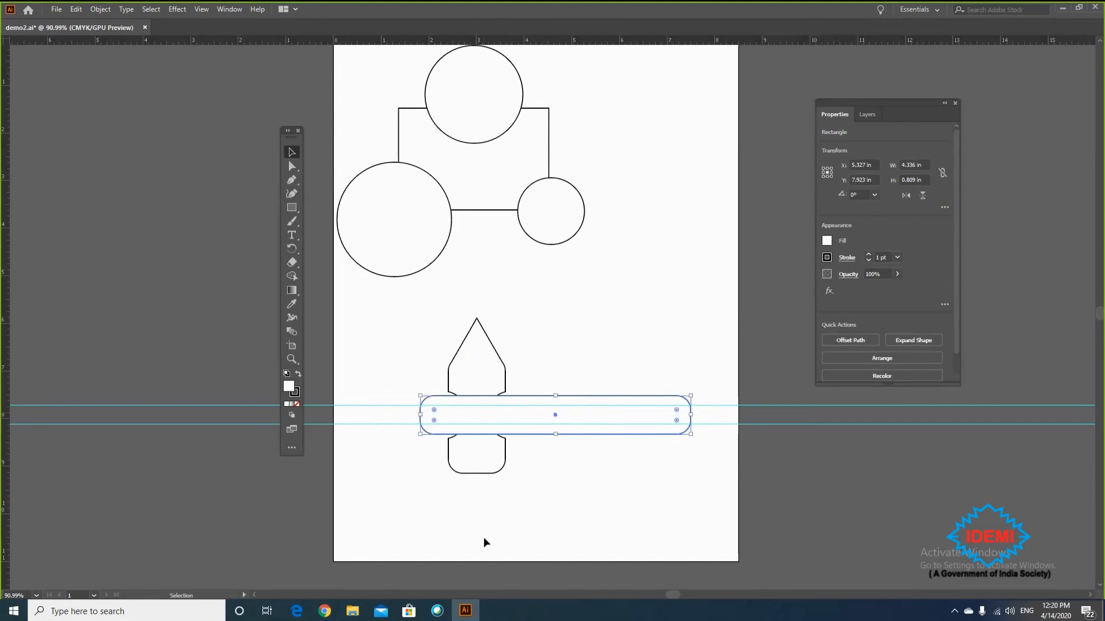
- Bring the pointed shape to the front of the long rectangle
click(504, 457)
right_click(505, 457)
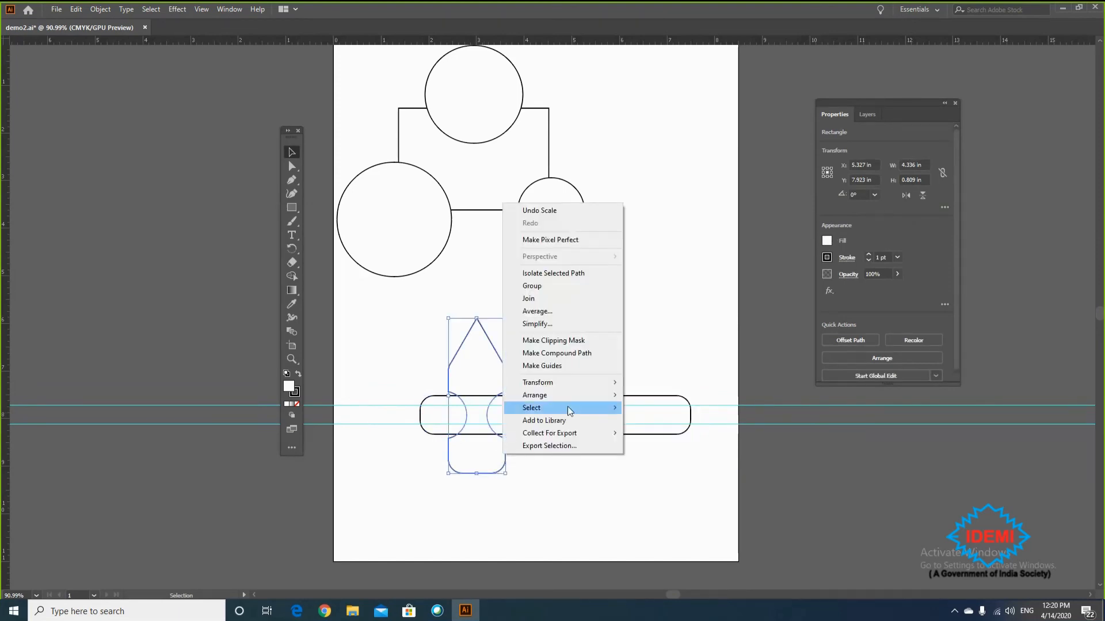
mouse_move(576, 397)
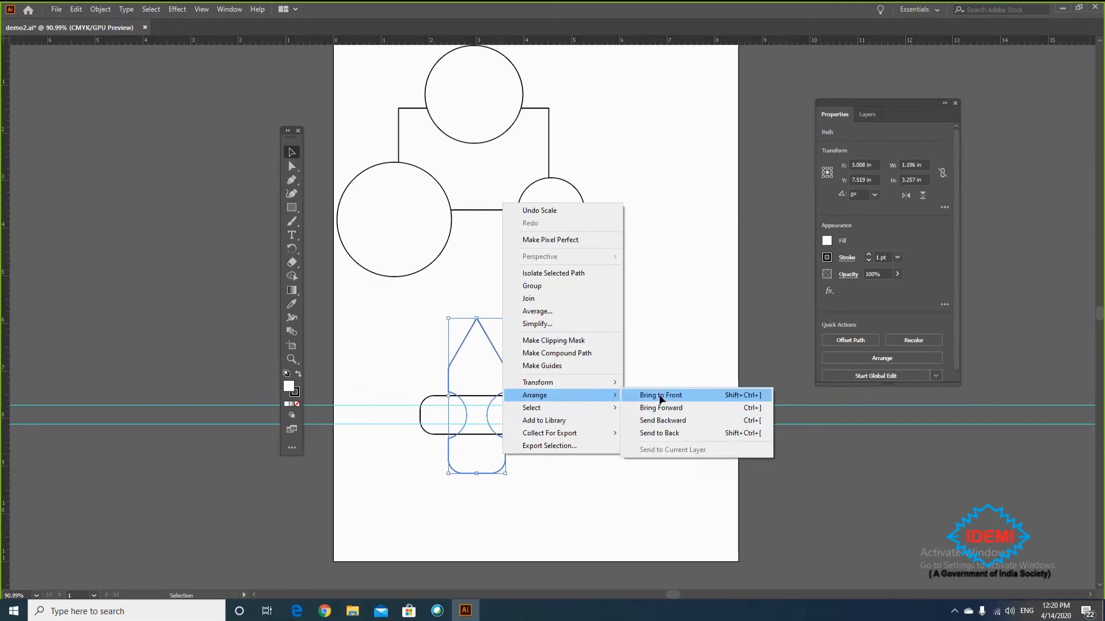
click(662, 396)
click(610, 474)
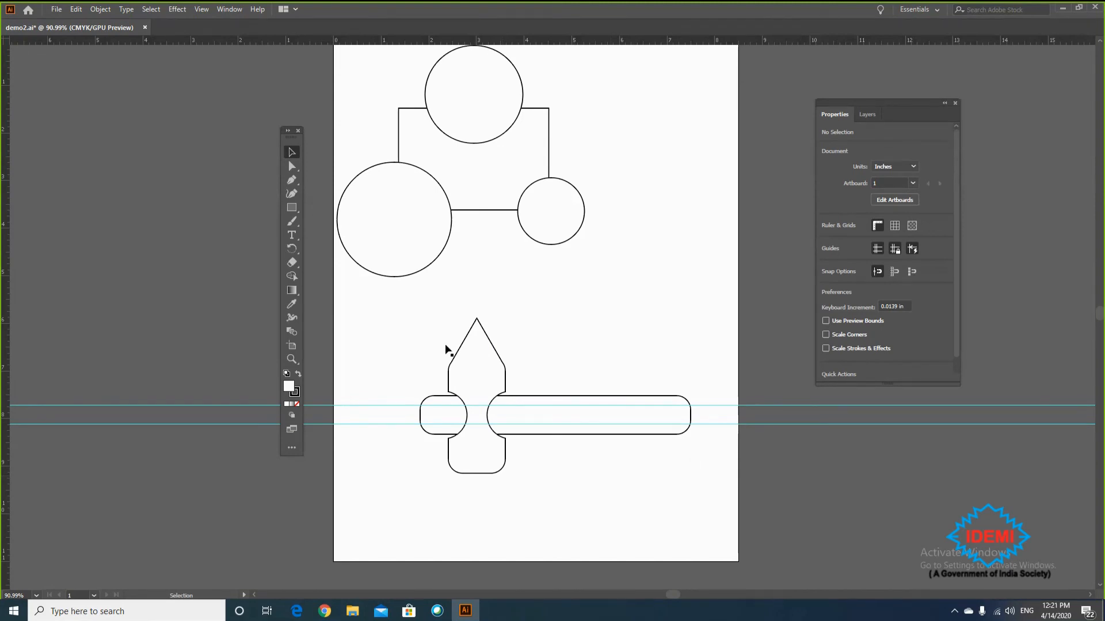
- Group the pointed head and long handle, then scale the hammer down and place it beside the circles in the artboard's upper right
drag(412, 311, 712, 501)
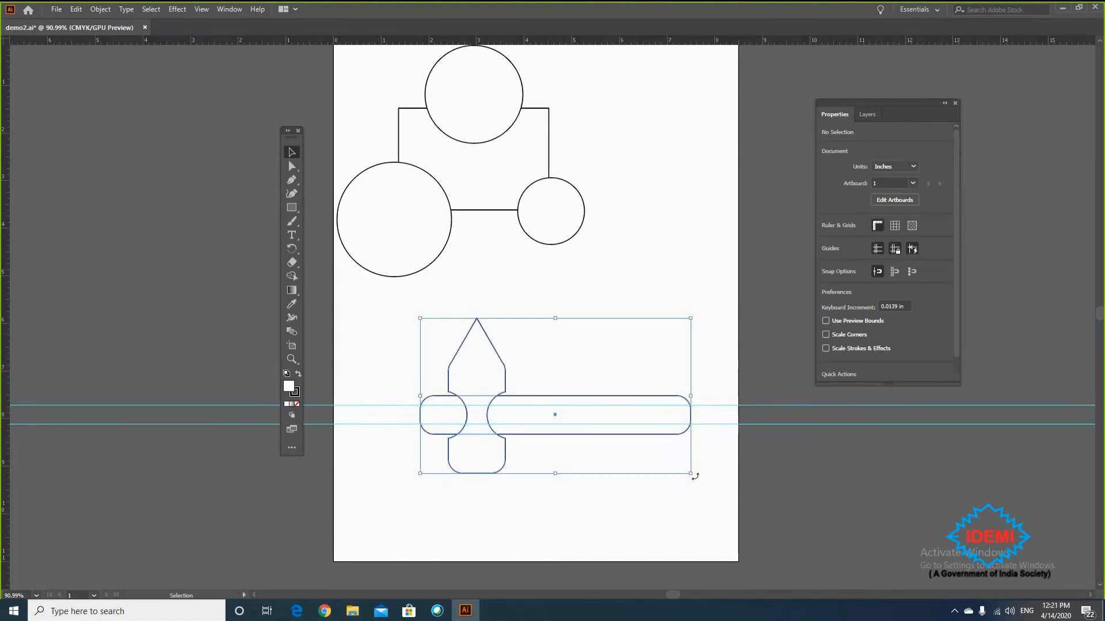
right_click(633, 436)
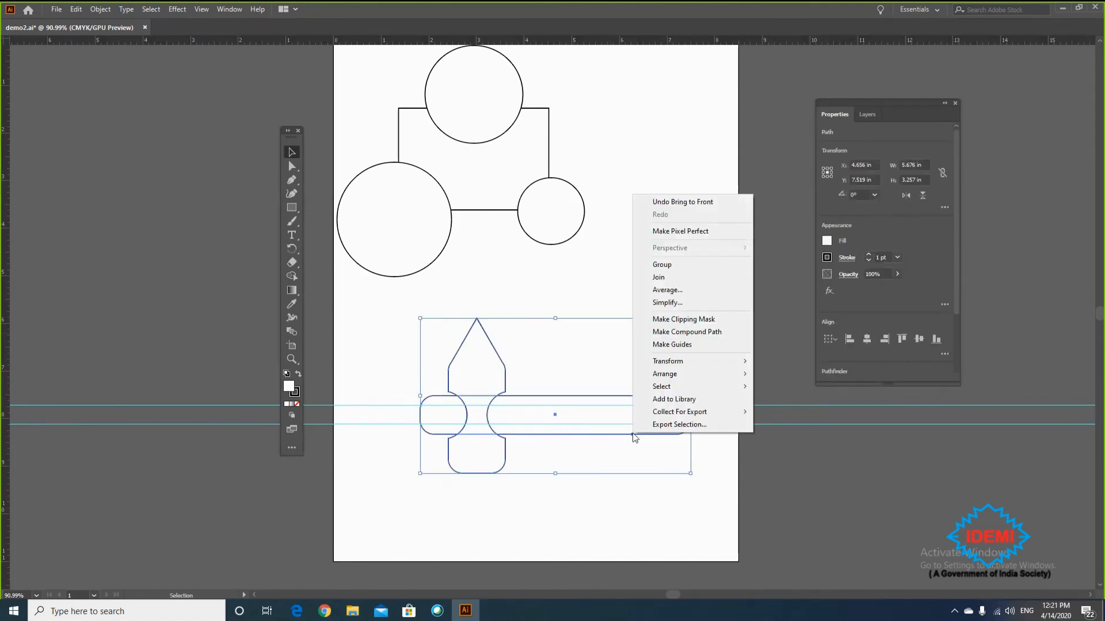
click(694, 265)
drag(691, 472, 636, 148)
click(503, 348)
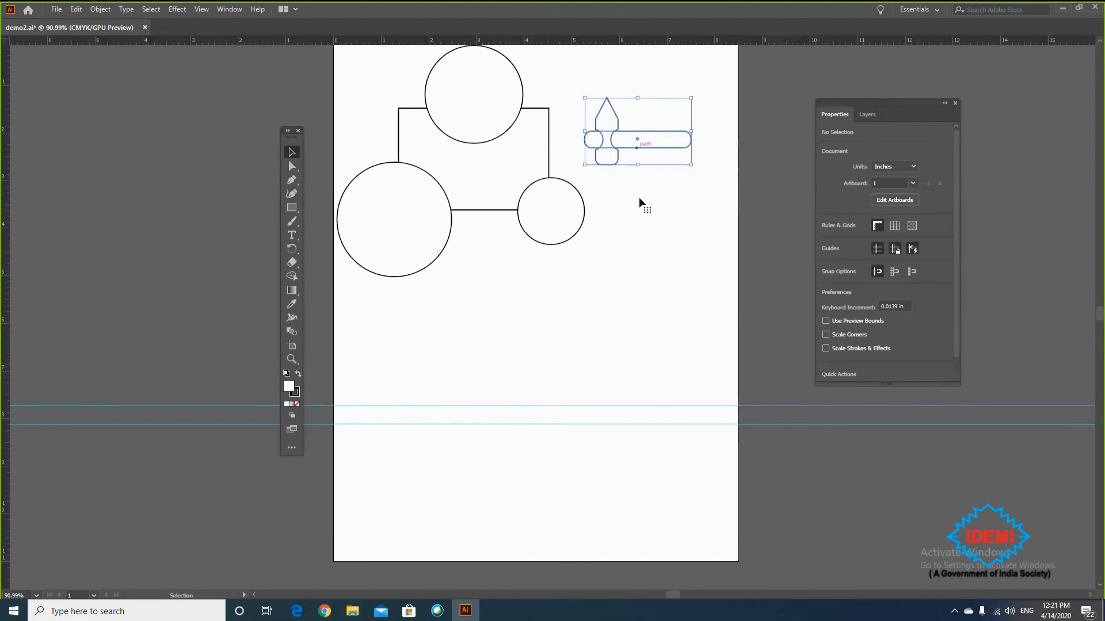
click(642, 253)
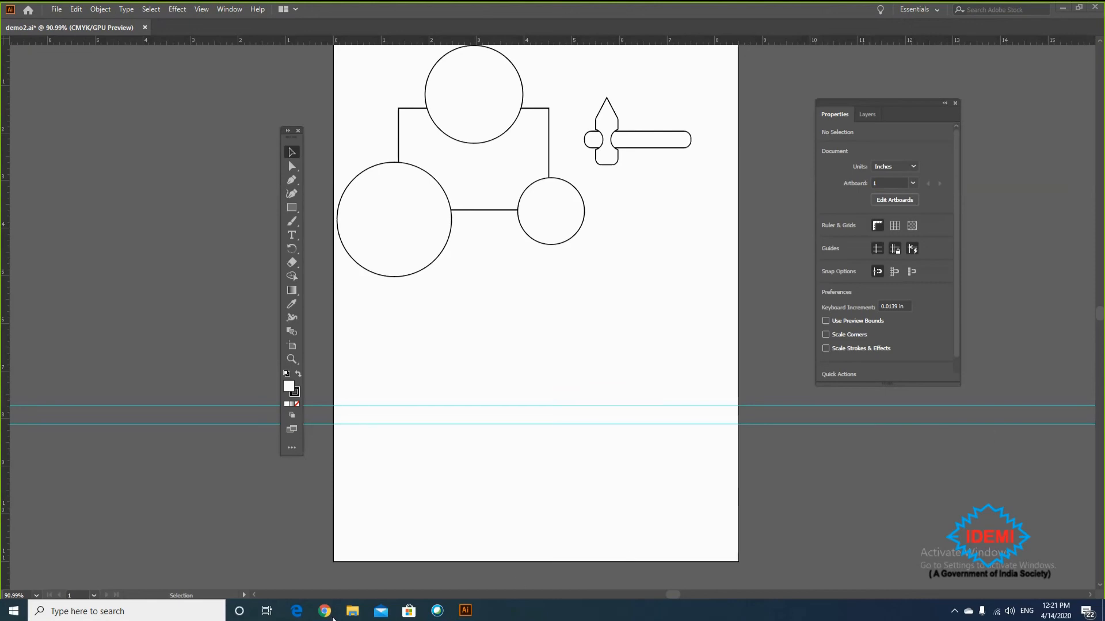
- Switch to Chrome, close the Webex Meetings window, and open the Day 2 Drawing card on the IDEMI-Online Courses Schedule Trello board
mouse_move(325, 611)
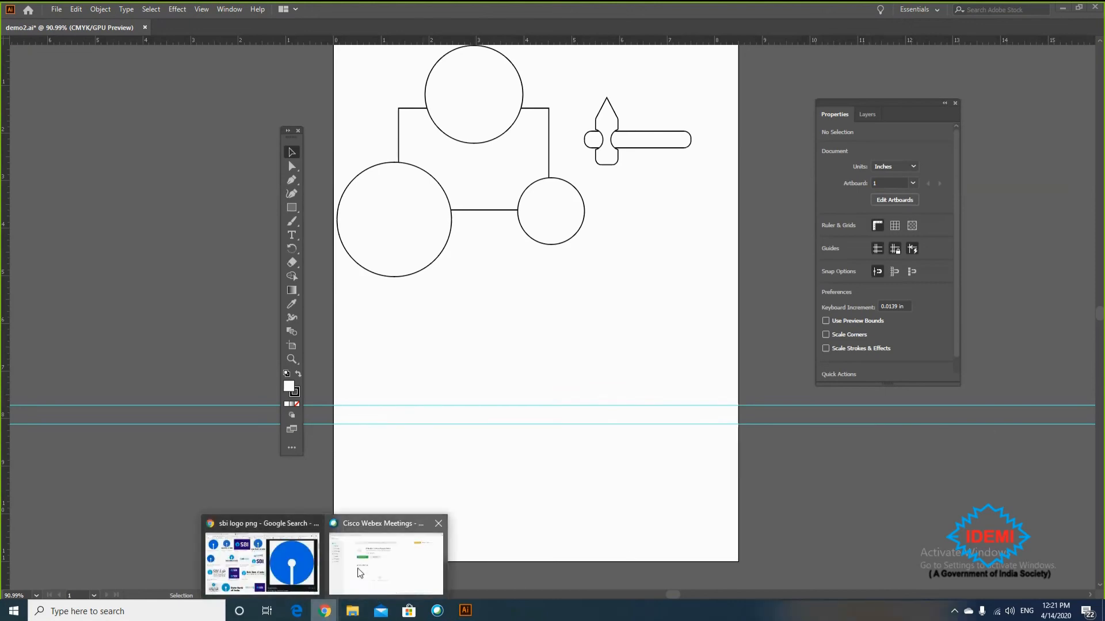
click(379, 561)
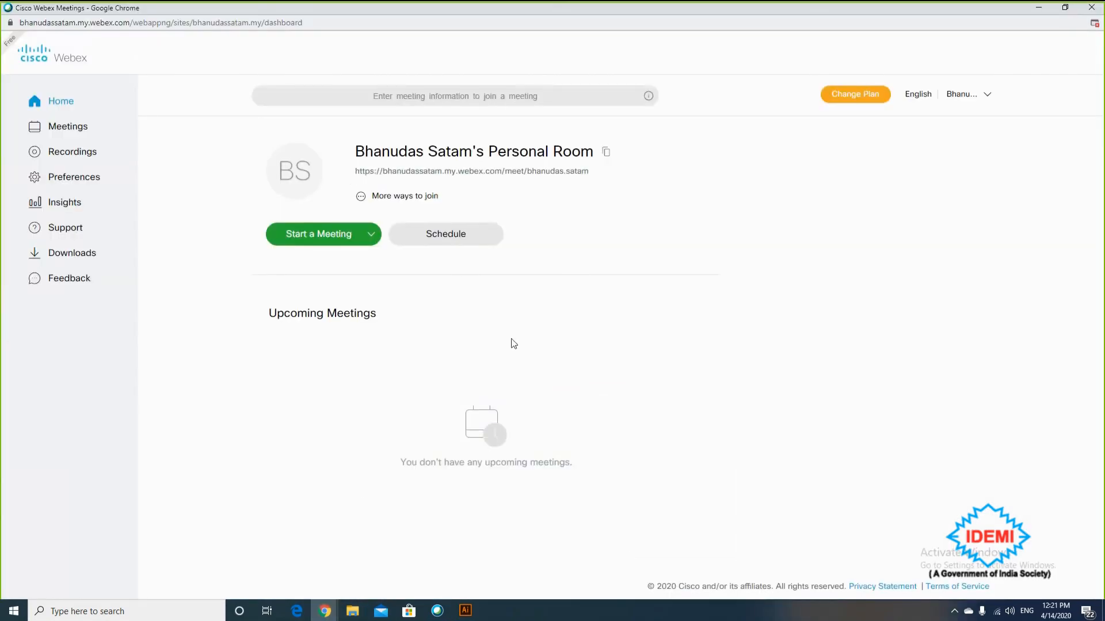
click(1091, 7)
key(alt+Tab)
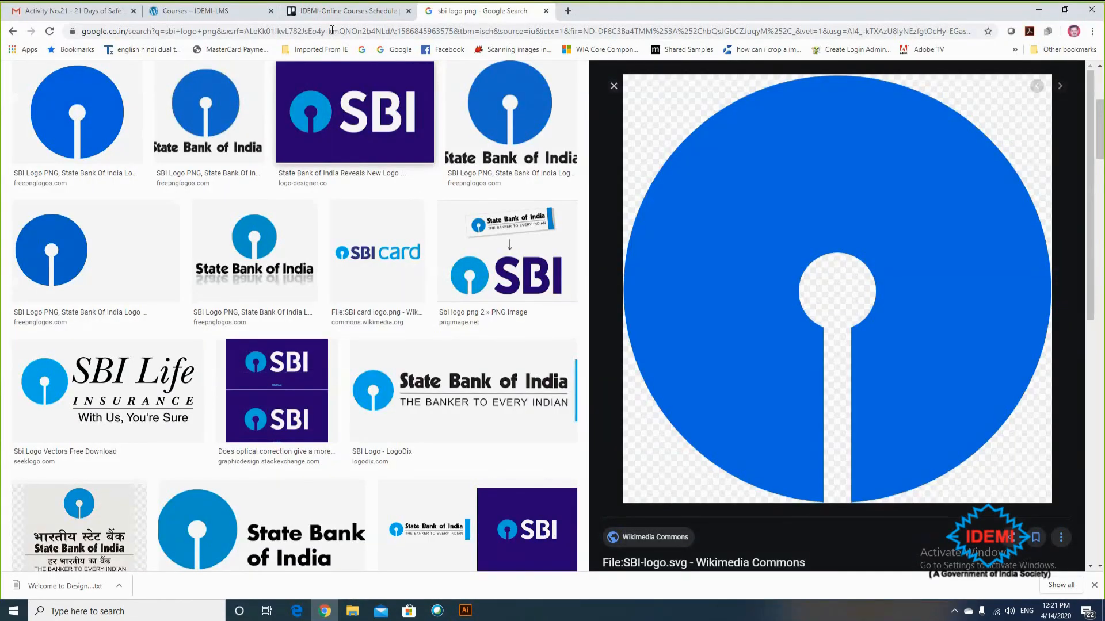
click(345, 11)
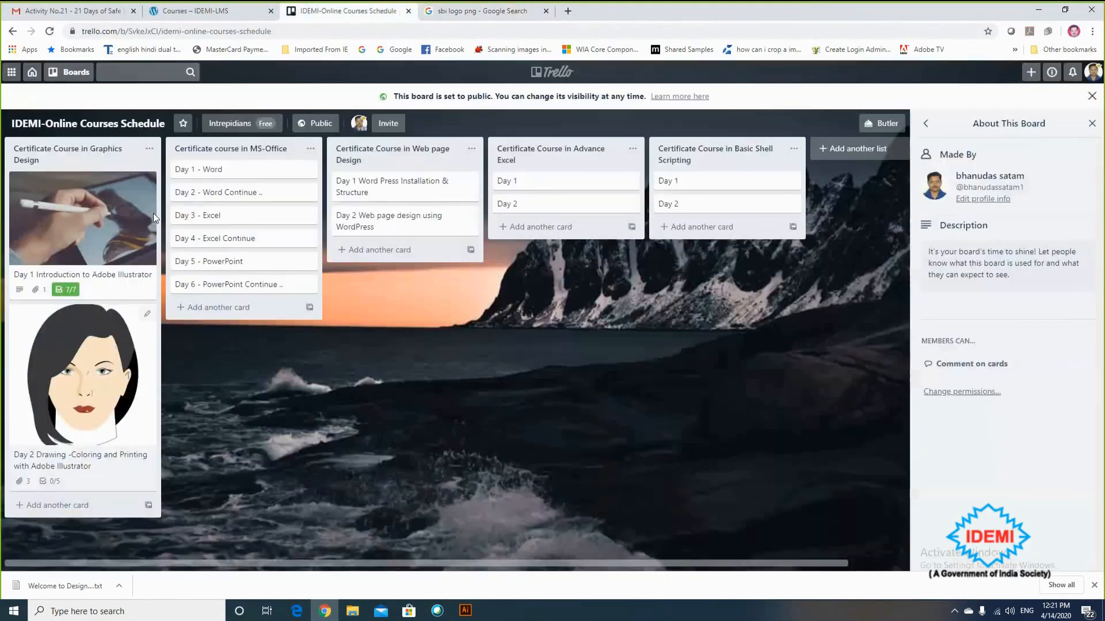
click(78, 388)
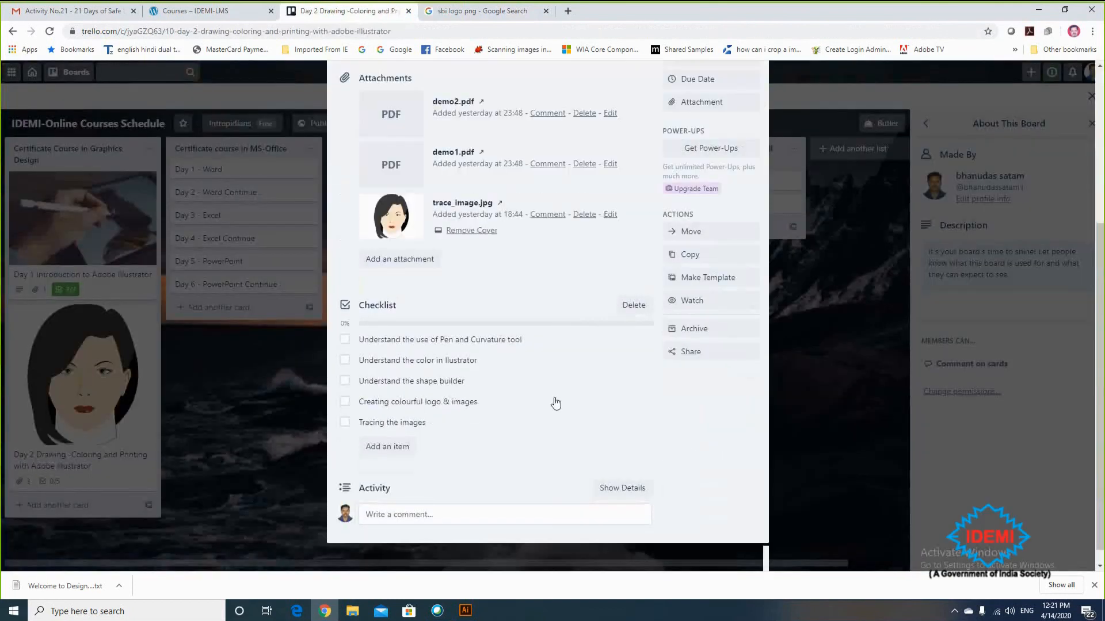
- Mark the Pen and Curvature tool and shape builder checklist items complete, leave the others unchecked, and close the card
scroll(555, 403, down, 1)
click(347, 321)
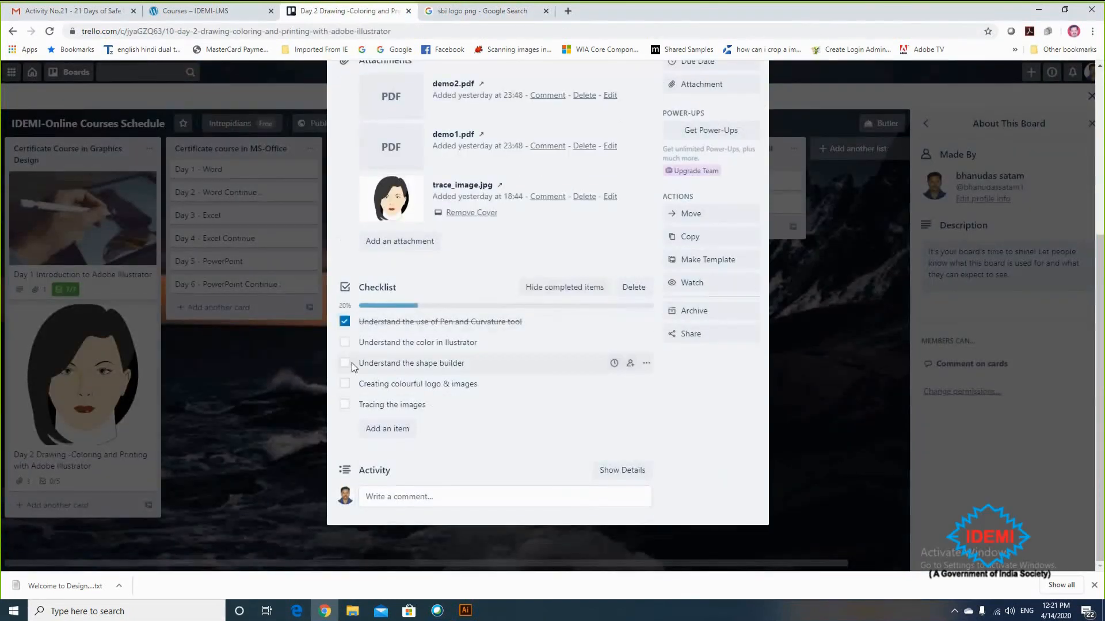
click(346, 345)
click(345, 345)
click(345, 365)
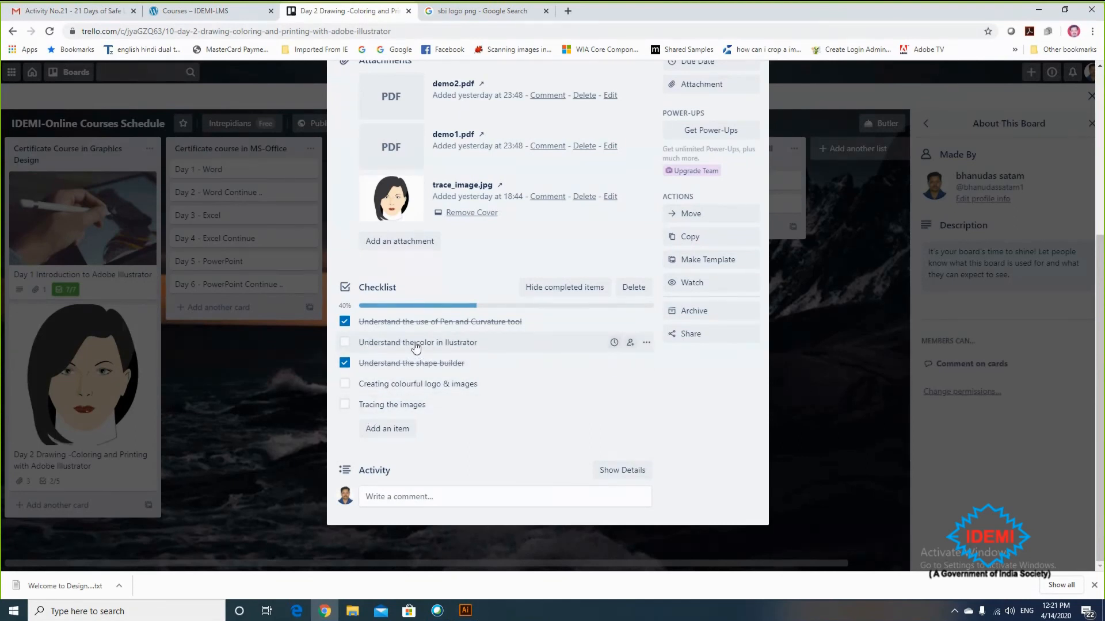
click(345, 385)
click(346, 385)
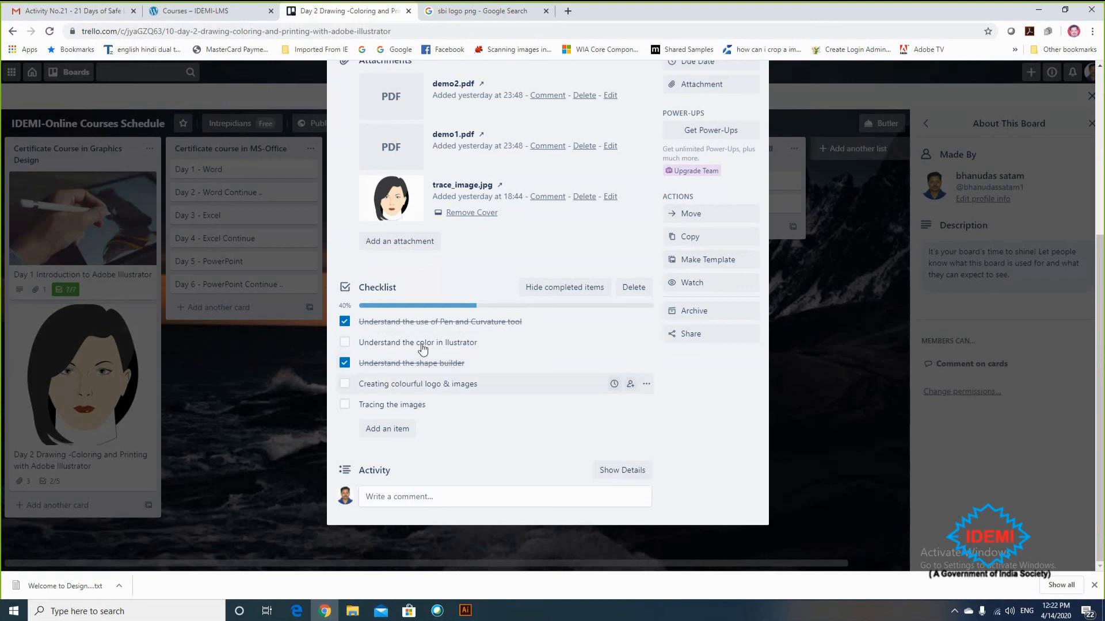
scroll(670, 256, up, 4)
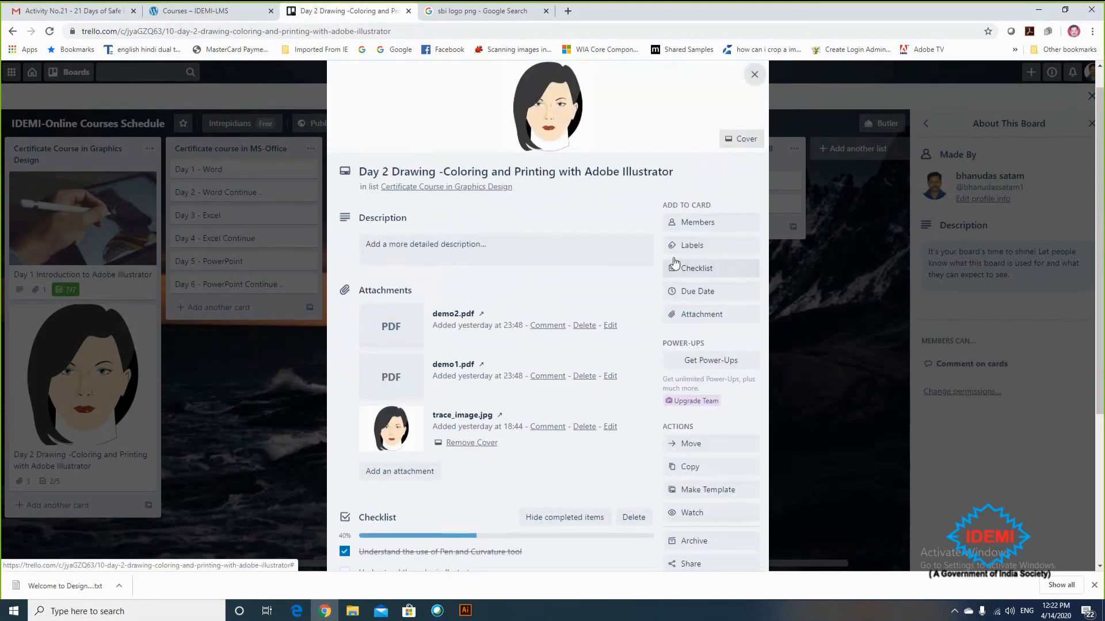
click(753, 76)
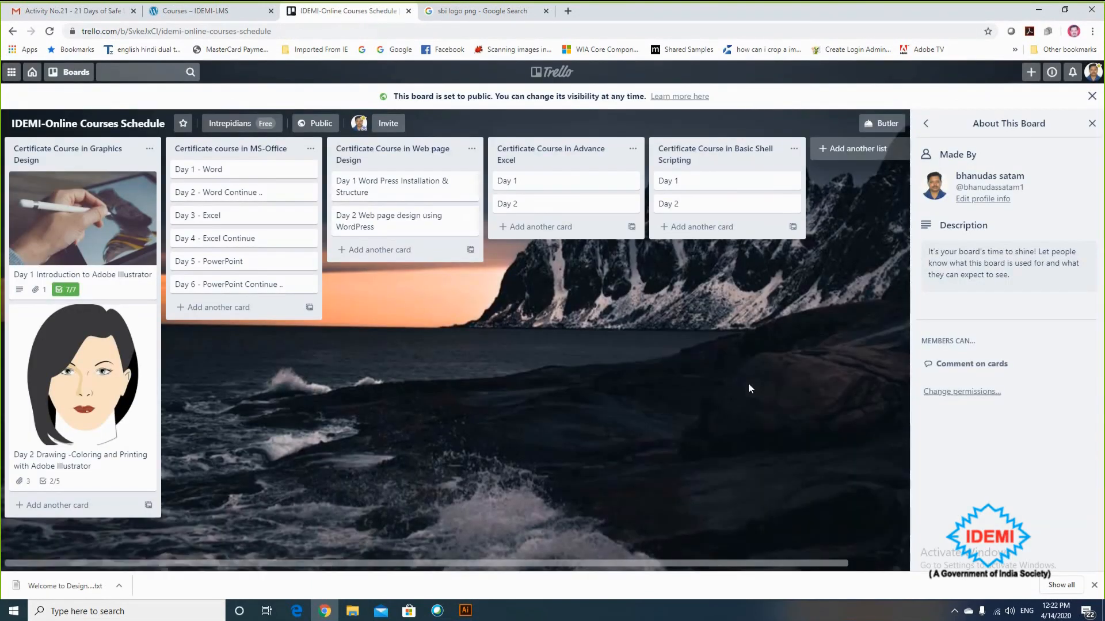